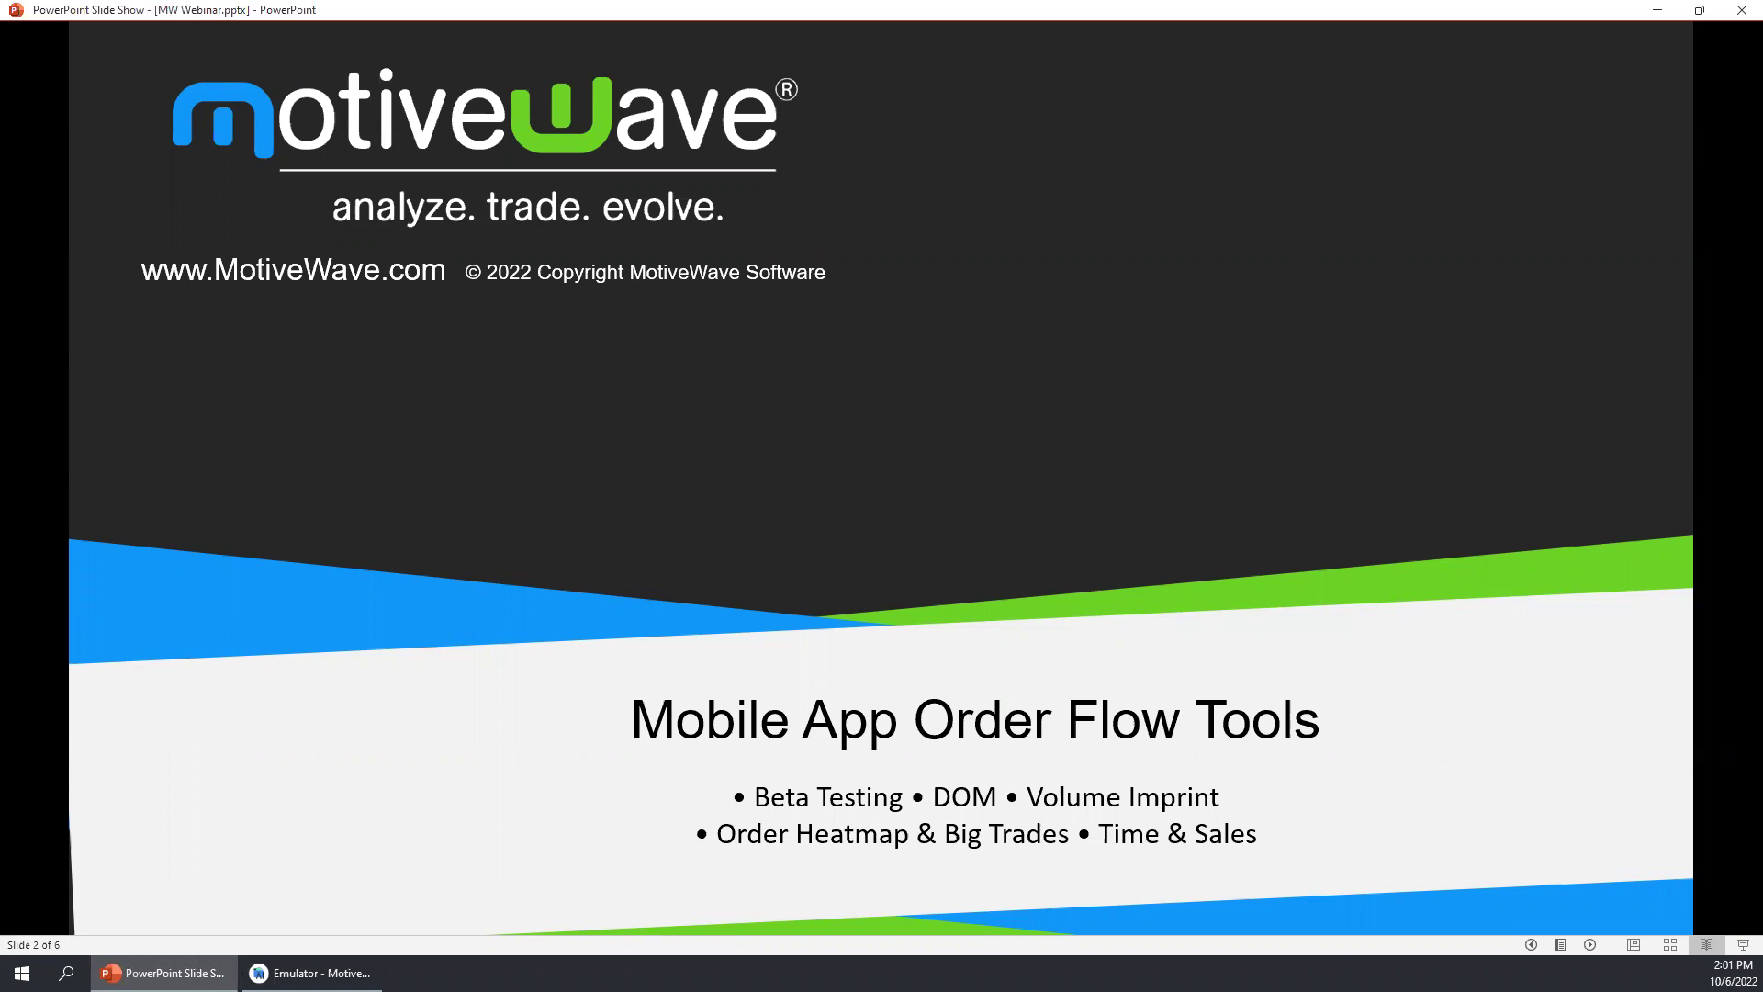
Step: Advance the slide show past the social media and disclaimer slides to the Contact Us slide
key("Right")
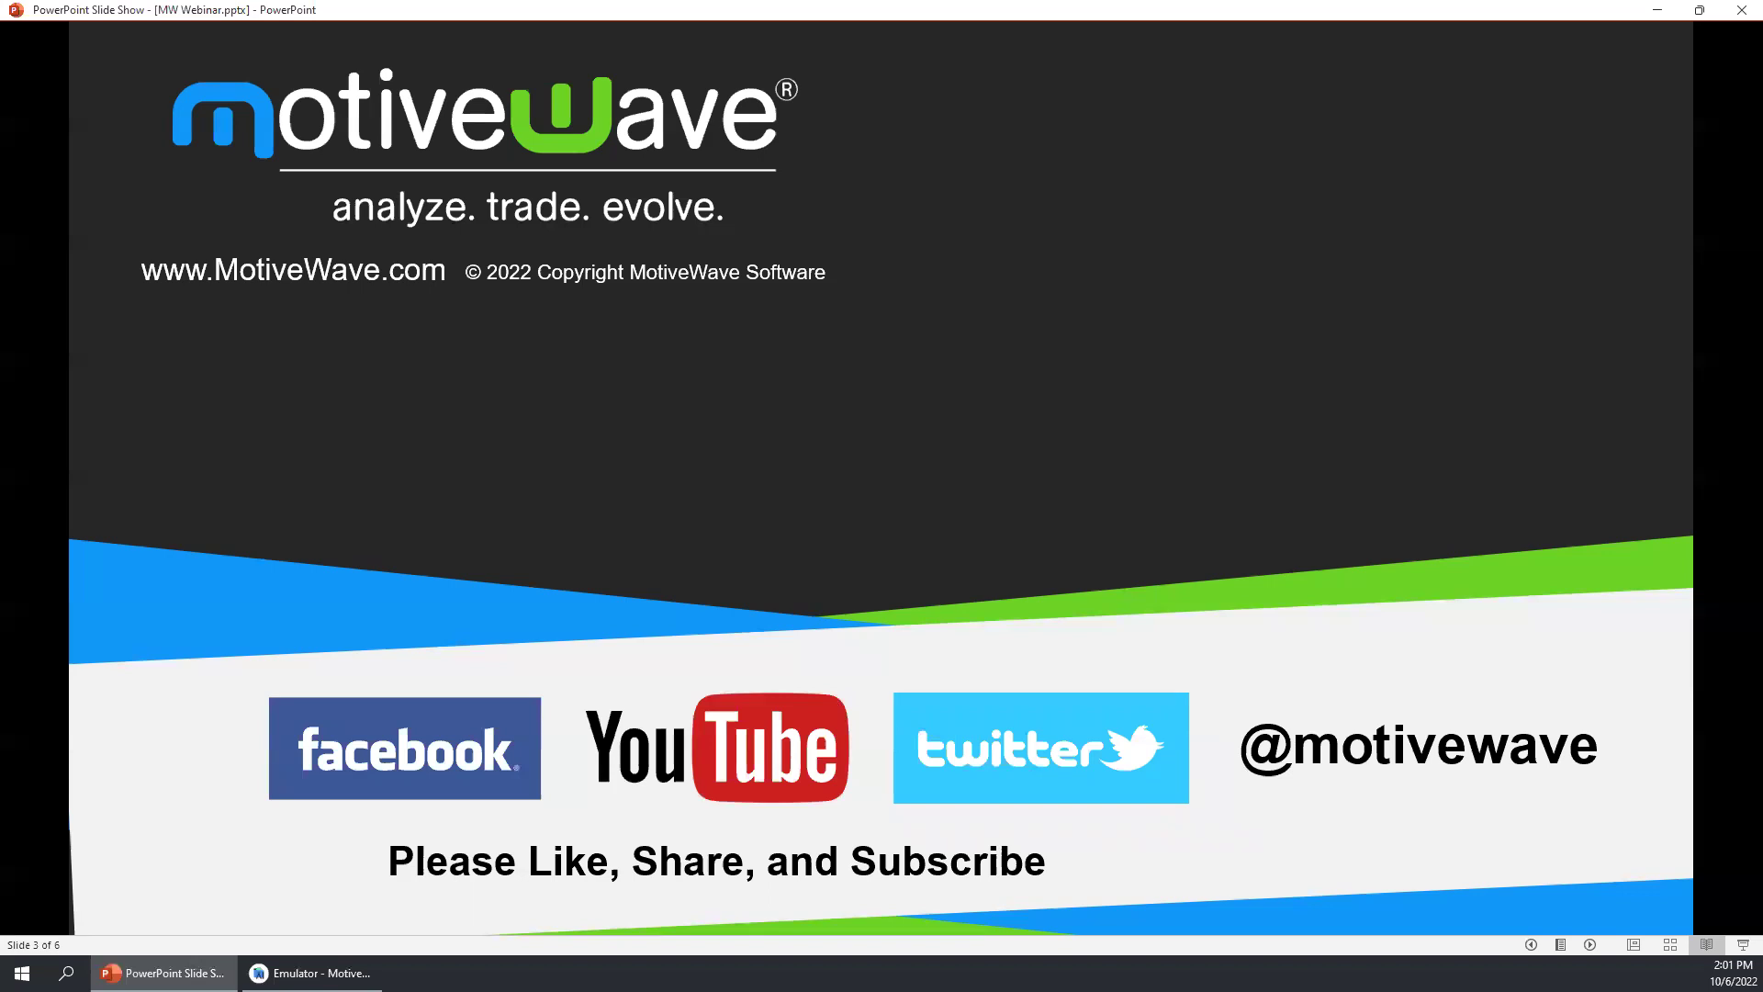
key("Right")
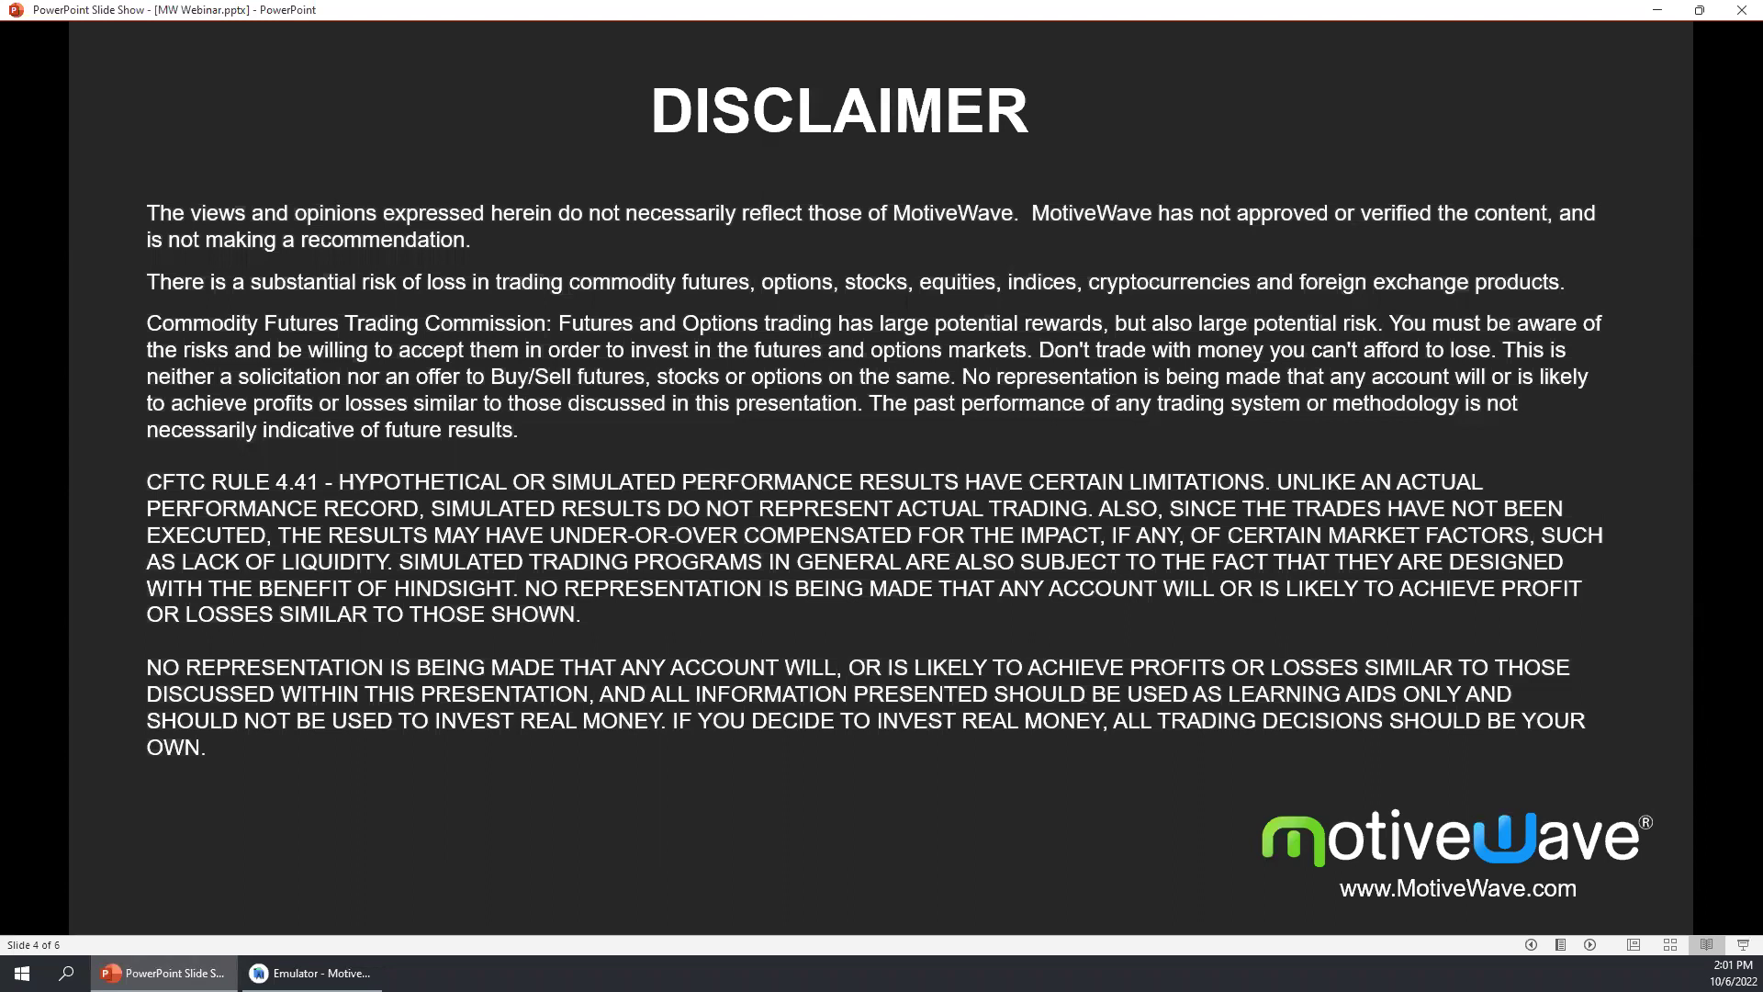
key("Right")
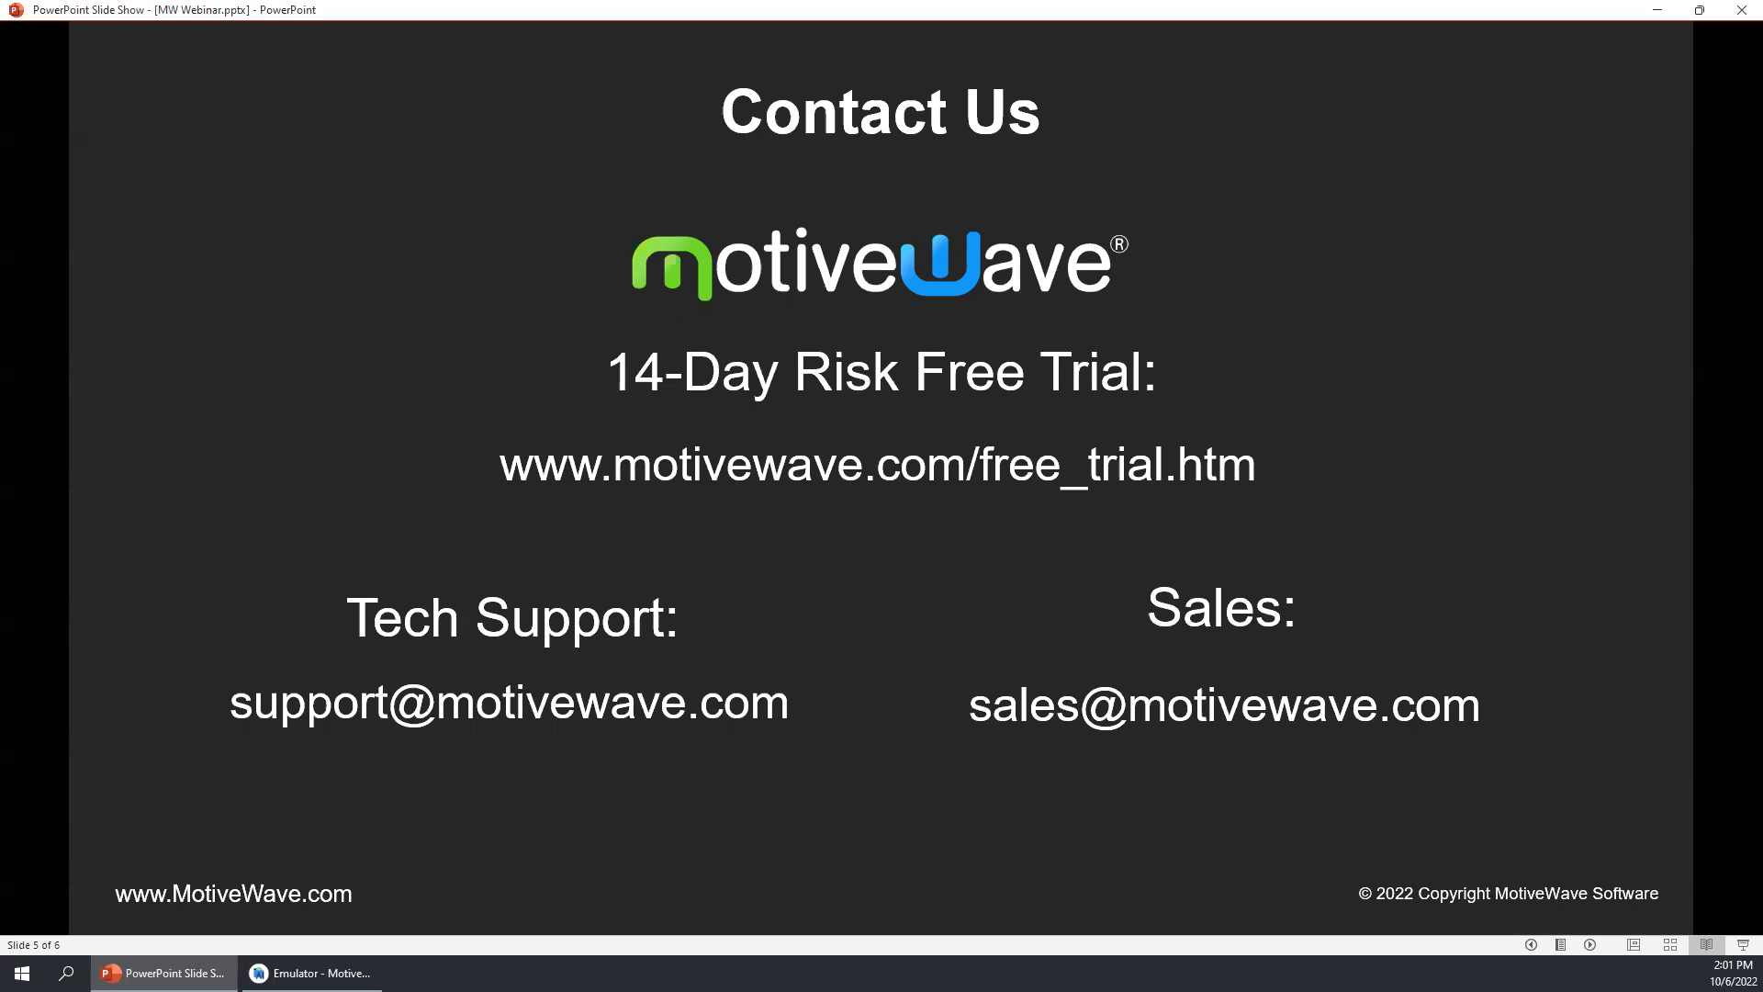
Step: Switch to the MotiveWave emulator and open the depth-of-market ladder for ESZ2
left_click(312, 972)
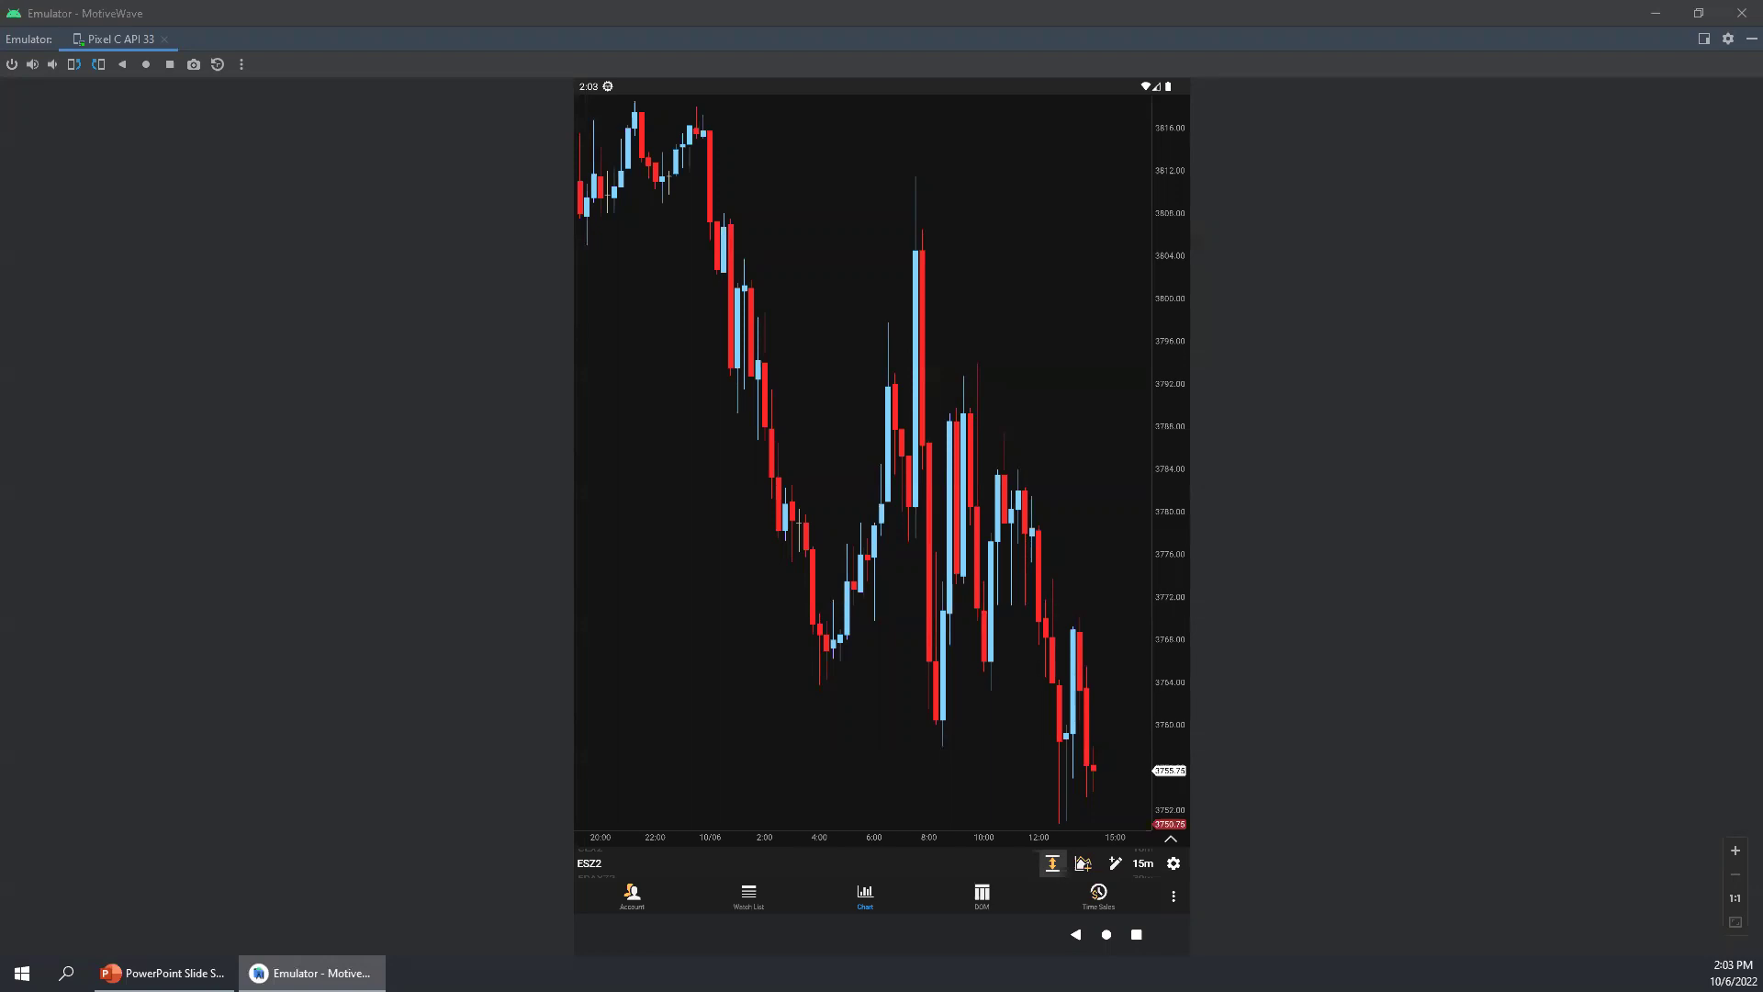
left_click(979, 894)
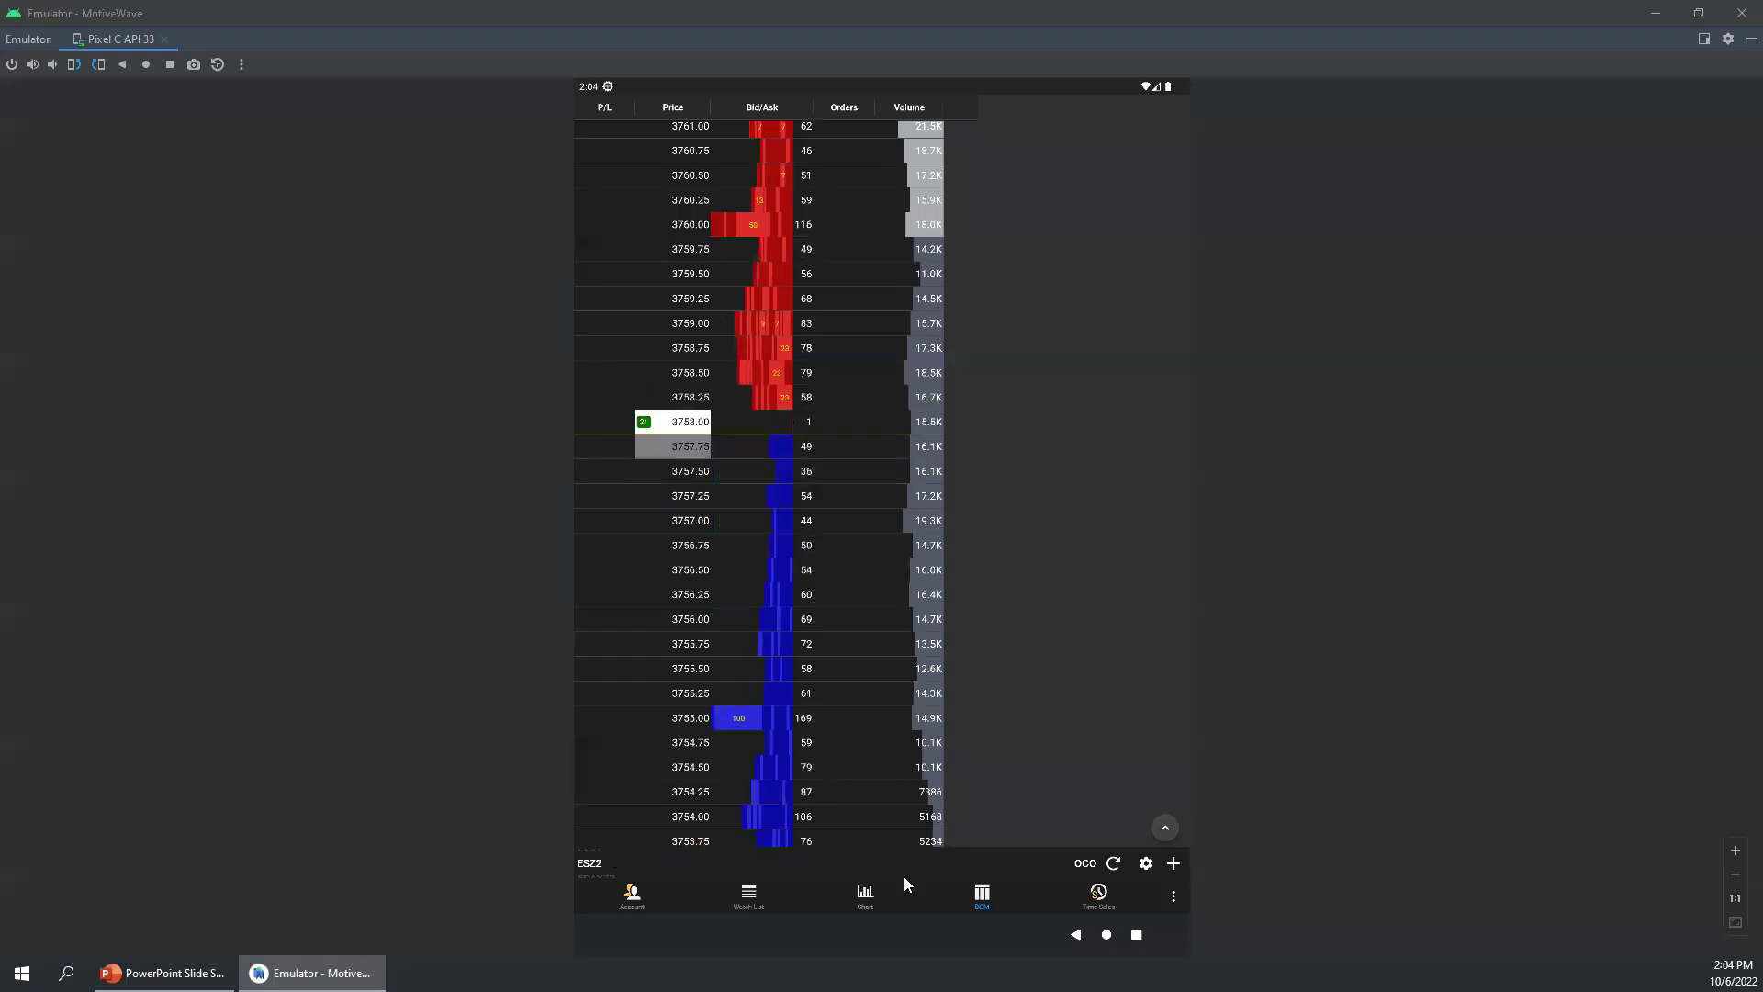
Step: Look at the available OCO order types and the general Depth Of Market settings without changing them
left_click(1084, 865)
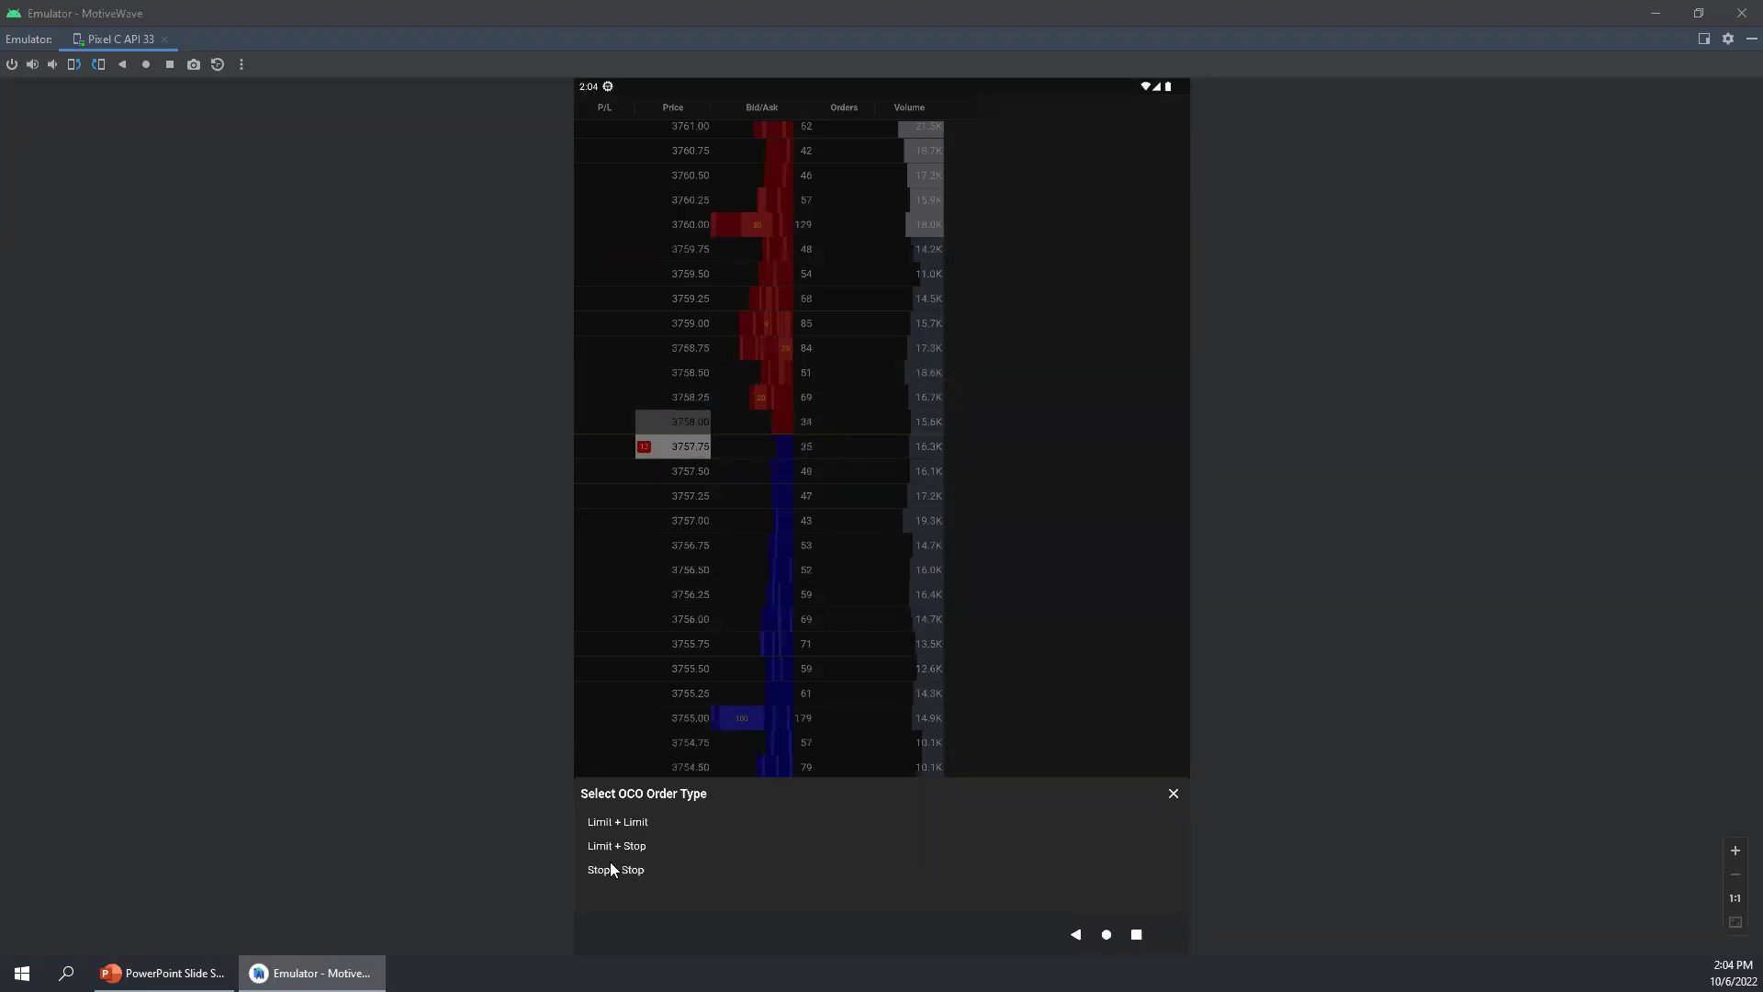
left_click(1174, 795)
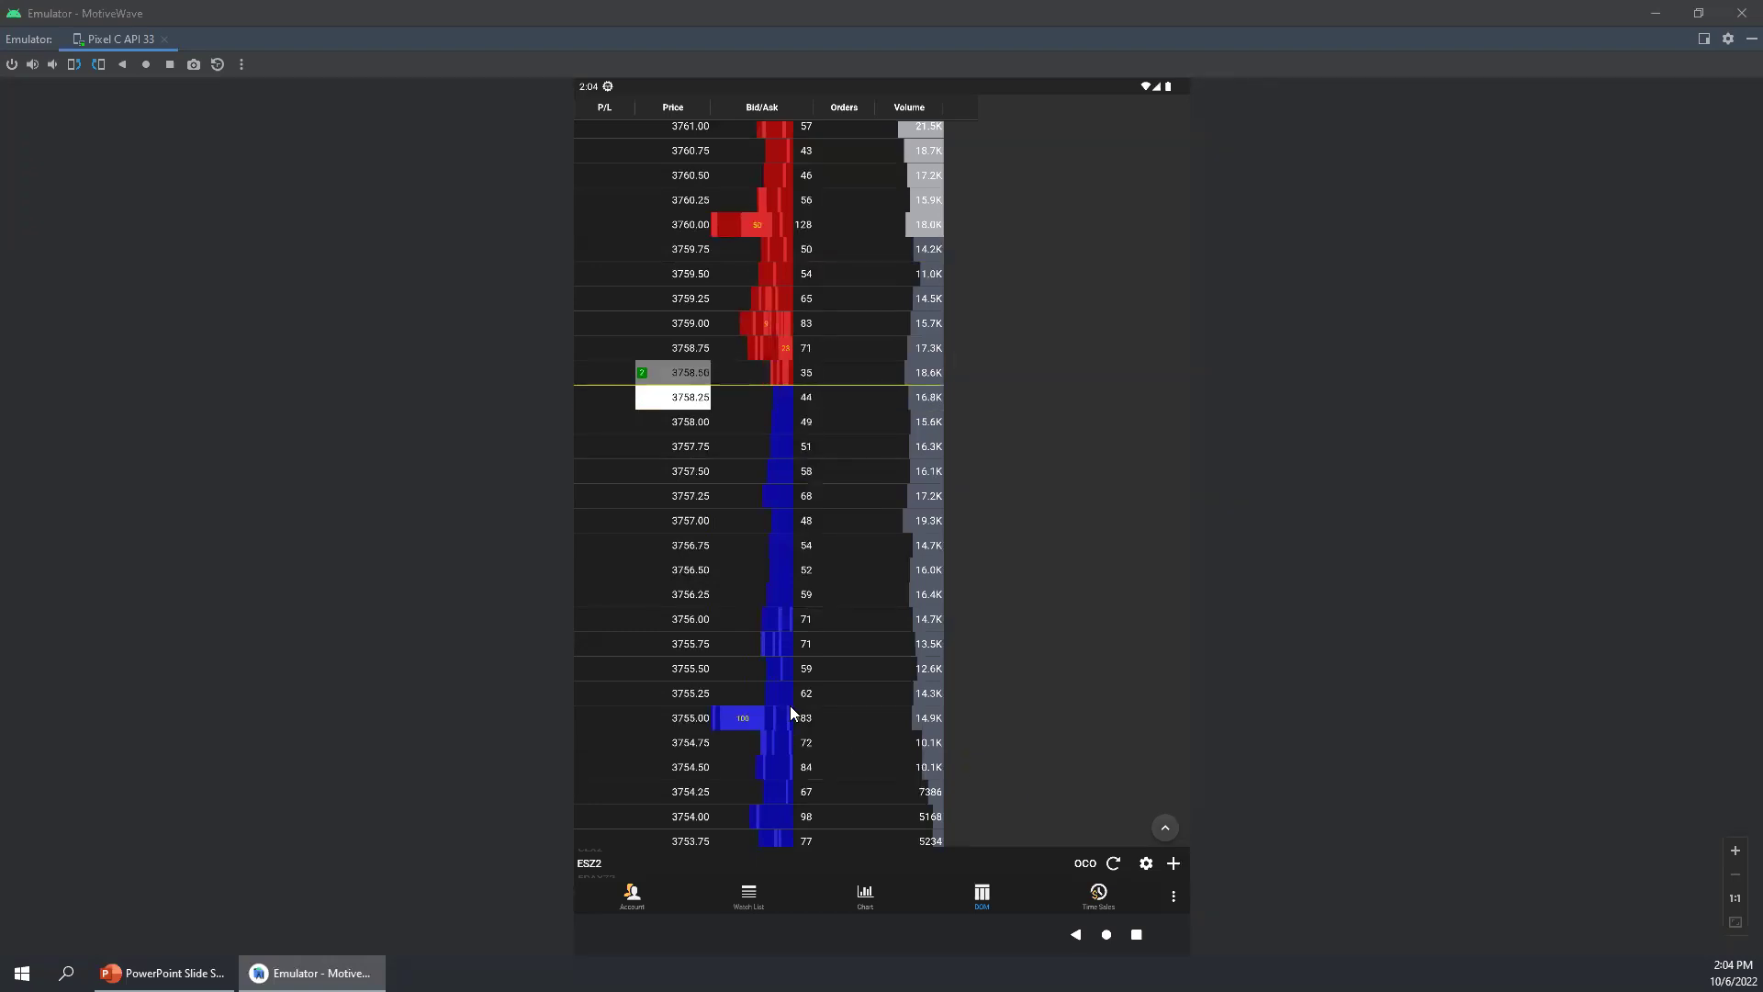
left_click_drag(790, 705, 782, 378)
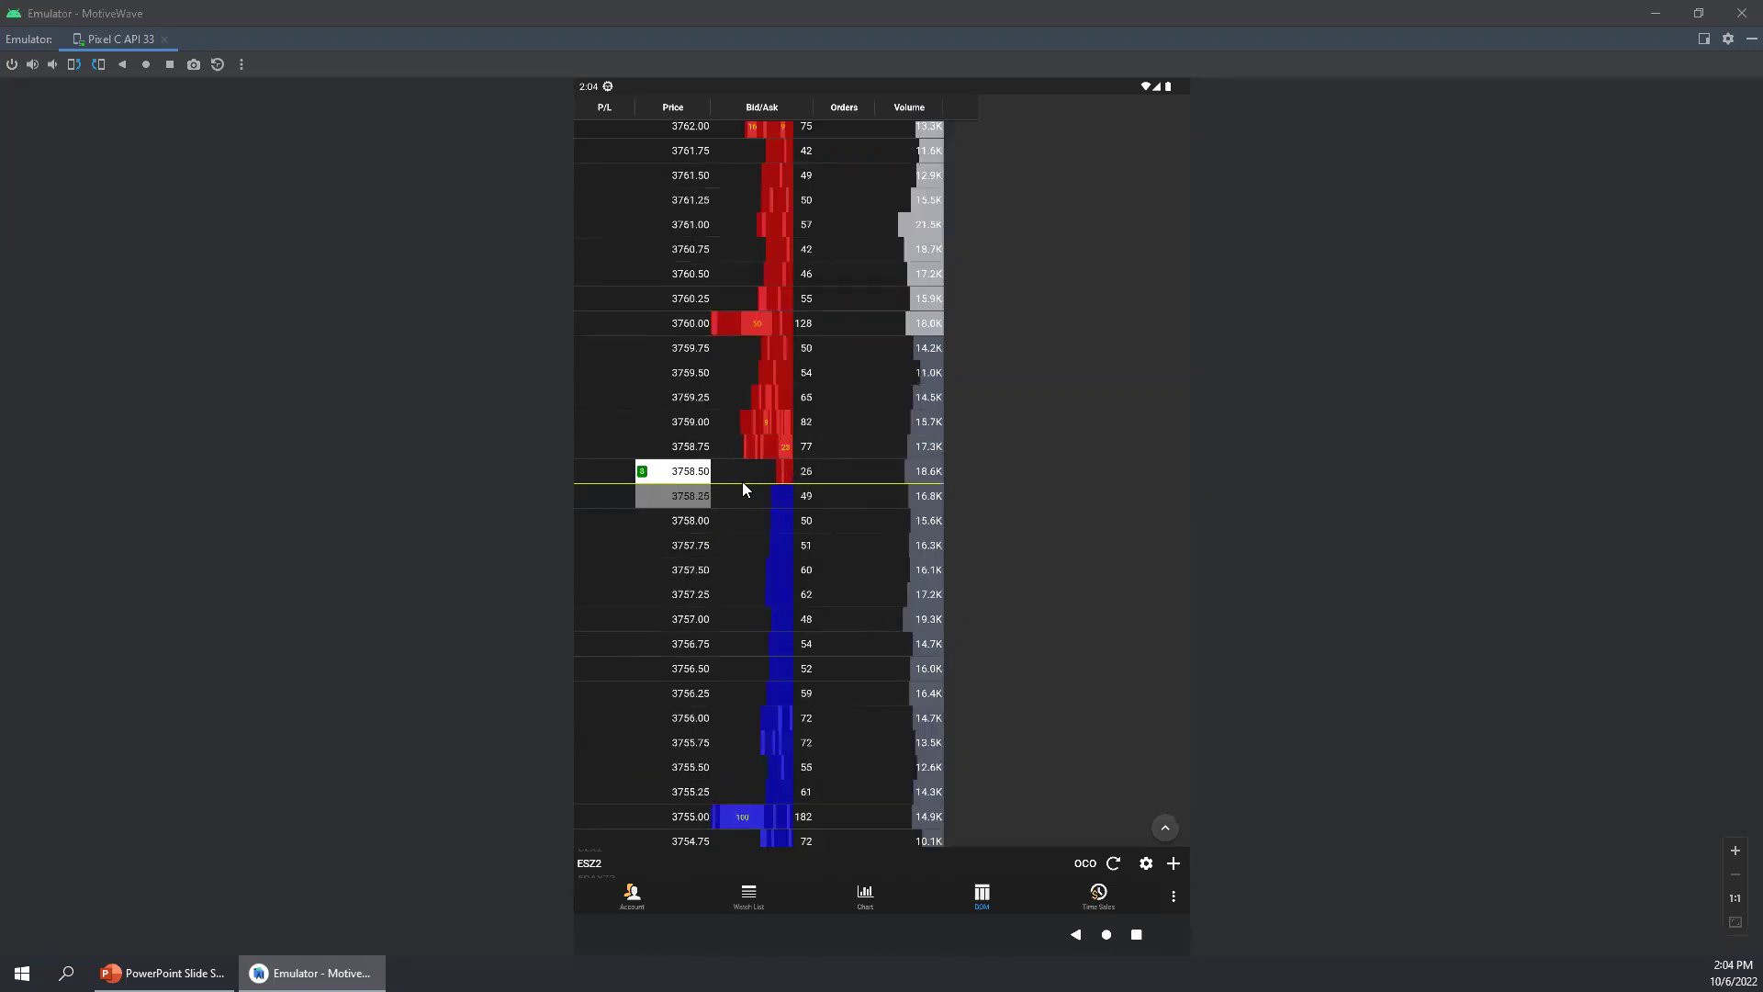
left_click(1146, 864)
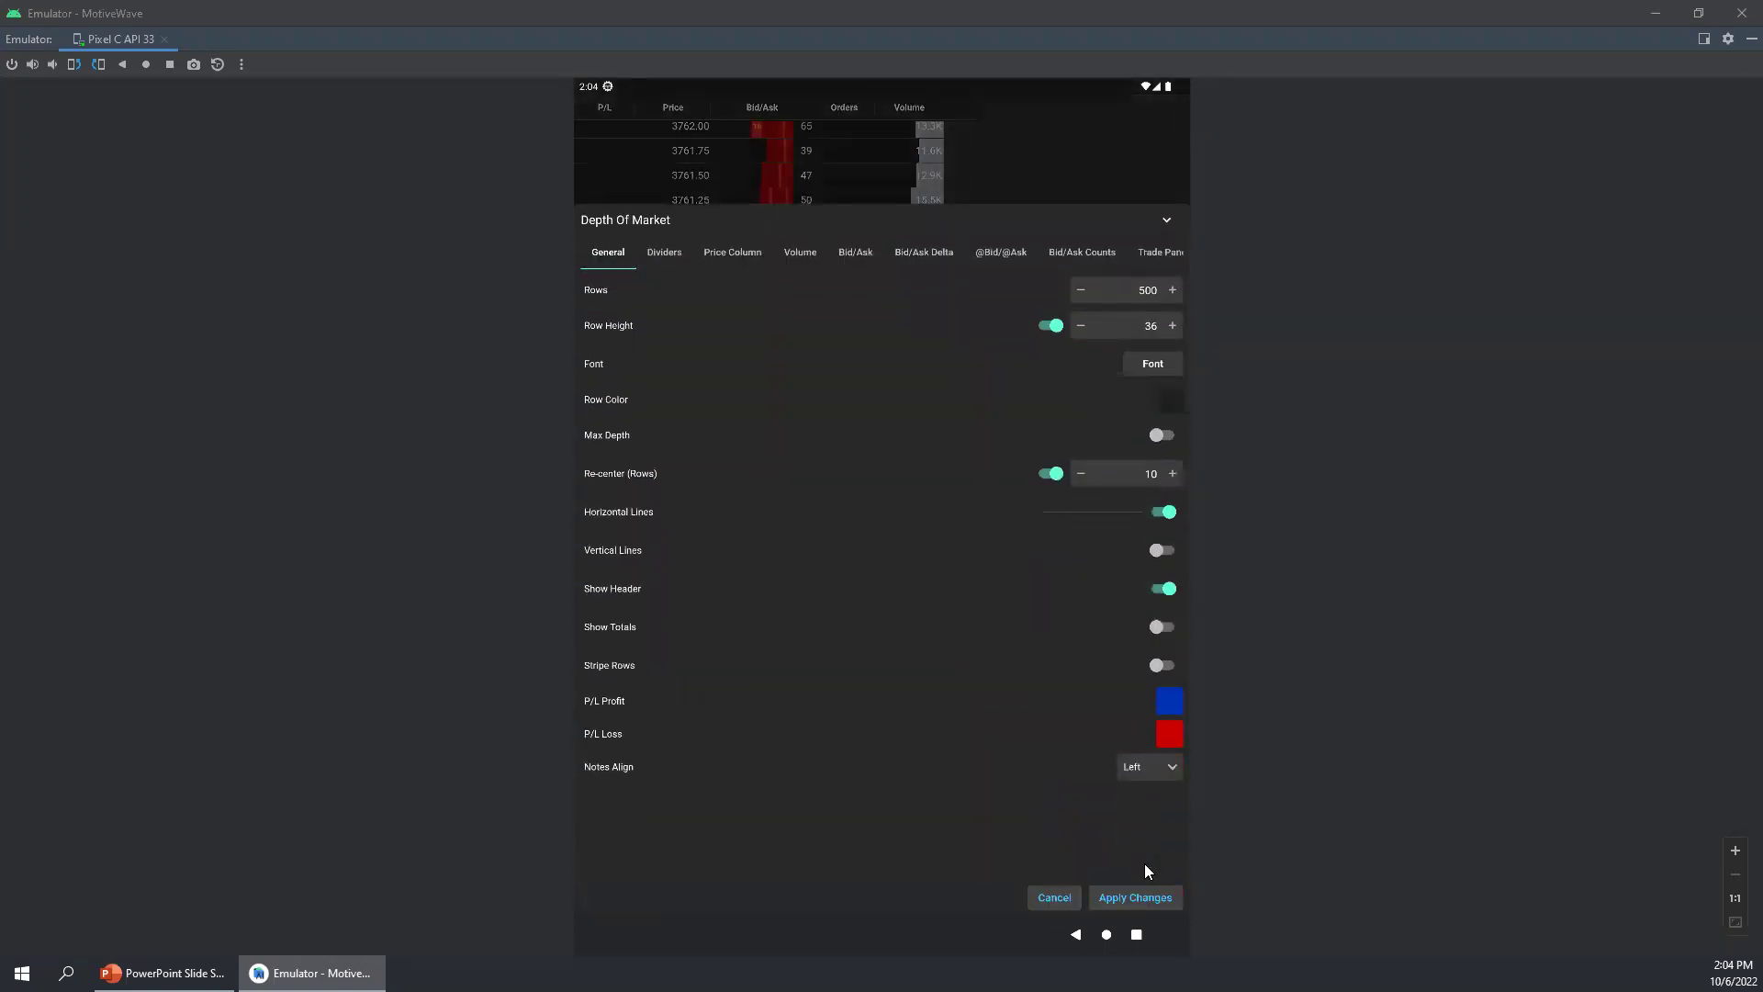
left_click(1167, 224)
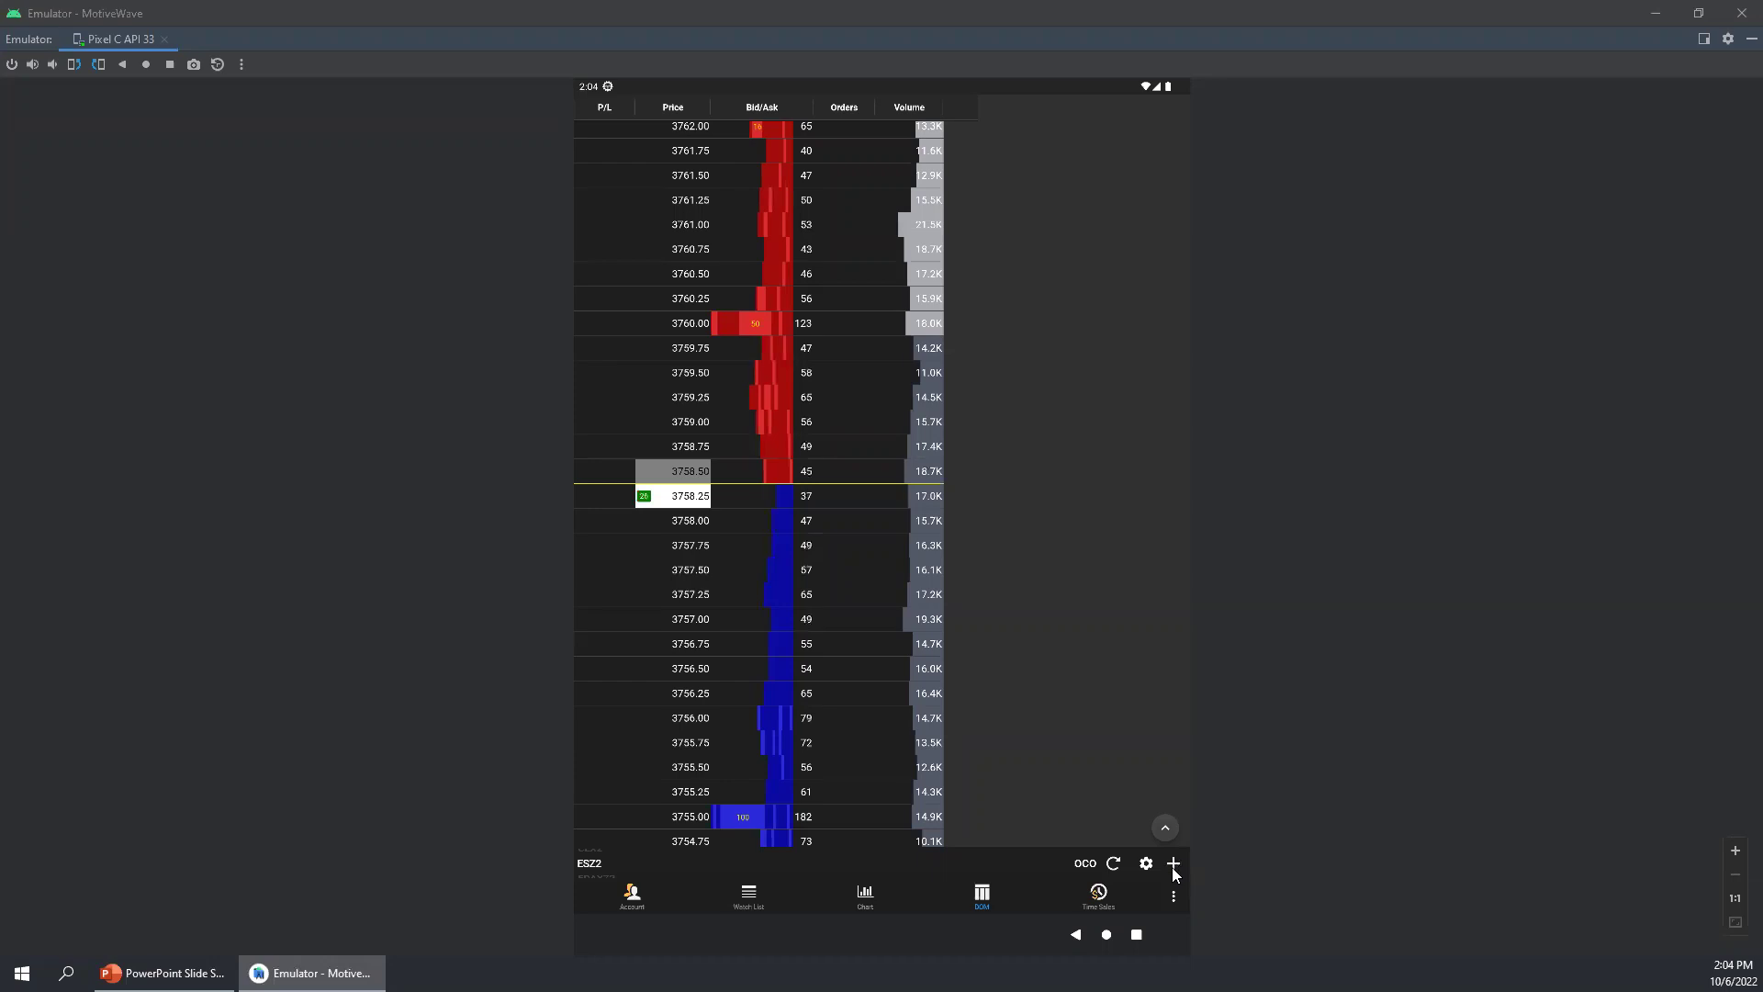
Step: Add separate Bid and Ask columns to the DOM ladder
left_click(1172, 865)
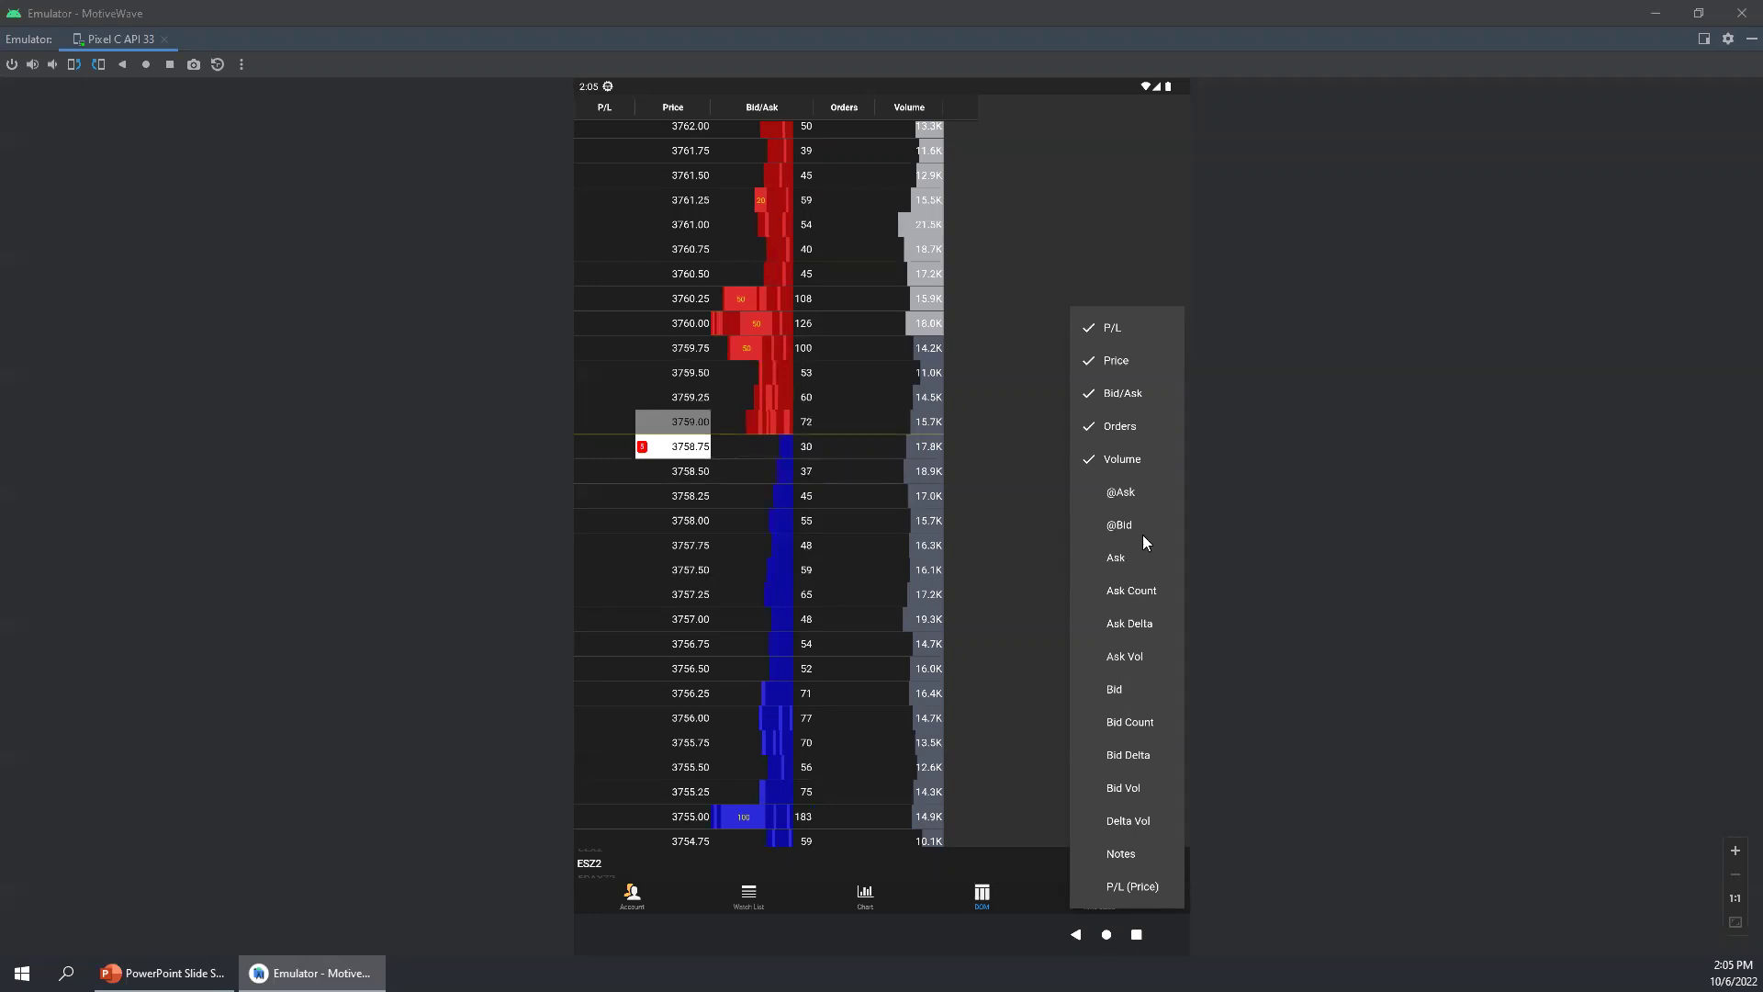
left_click(1114, 690)
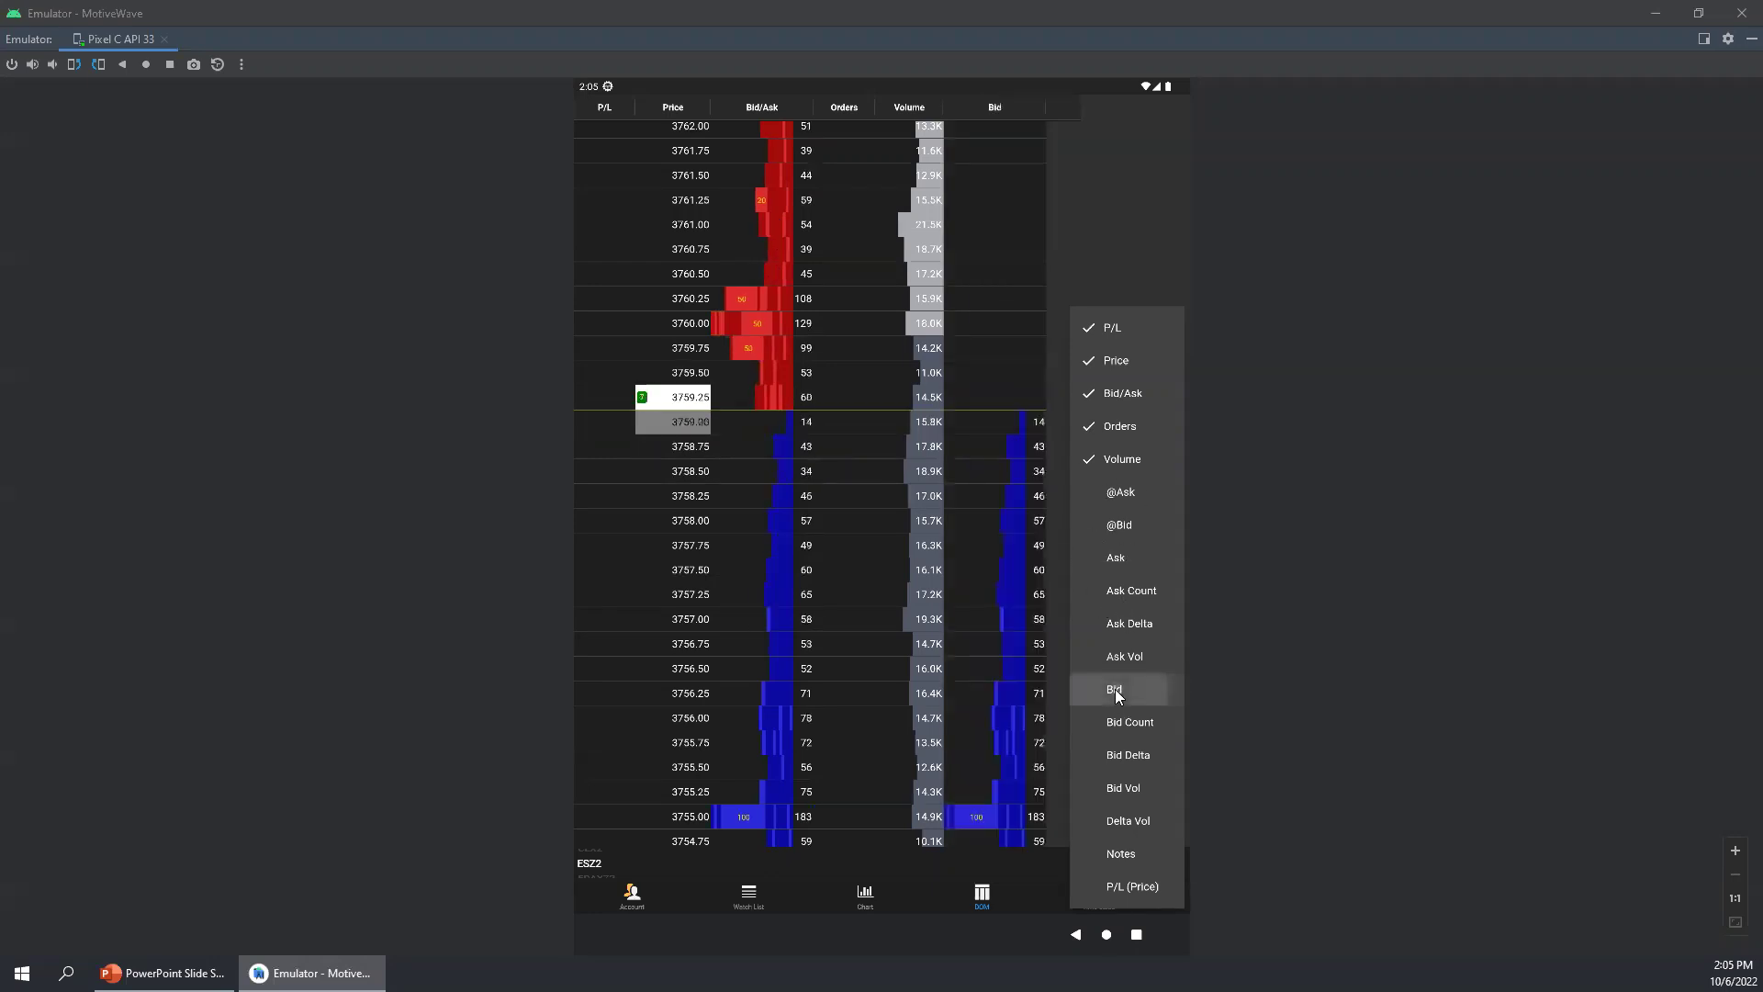
left_click(1174, 869)
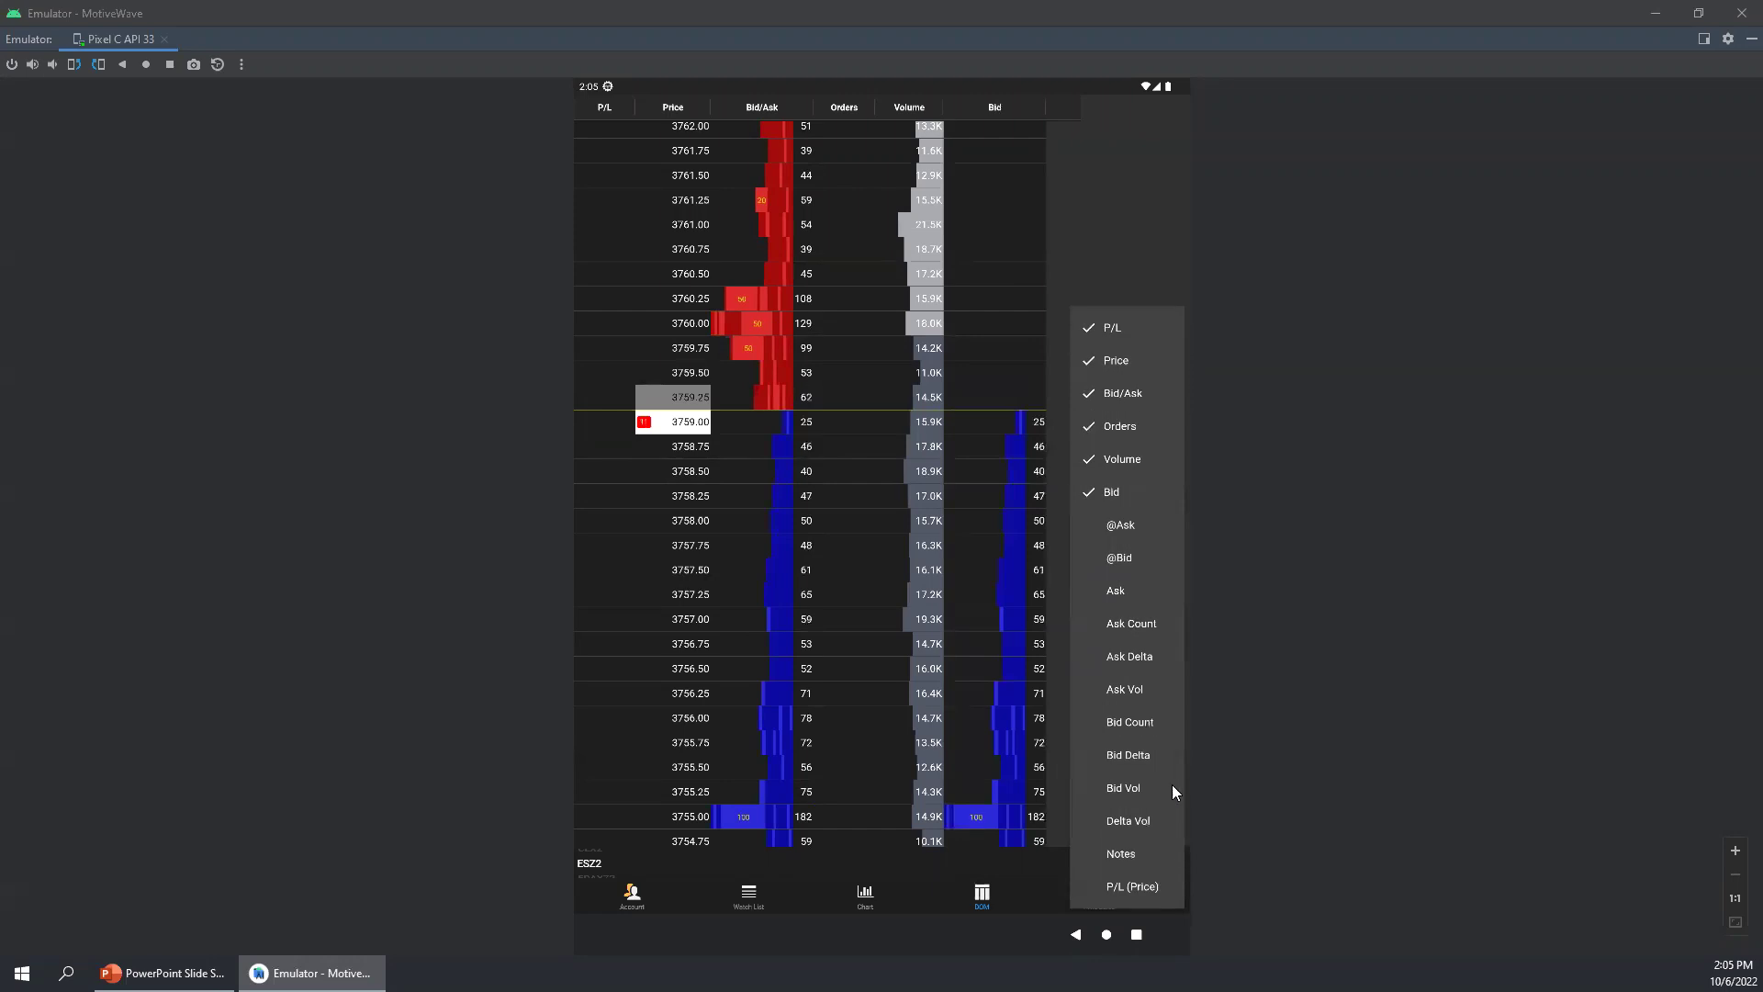
left_click(1118, 592)
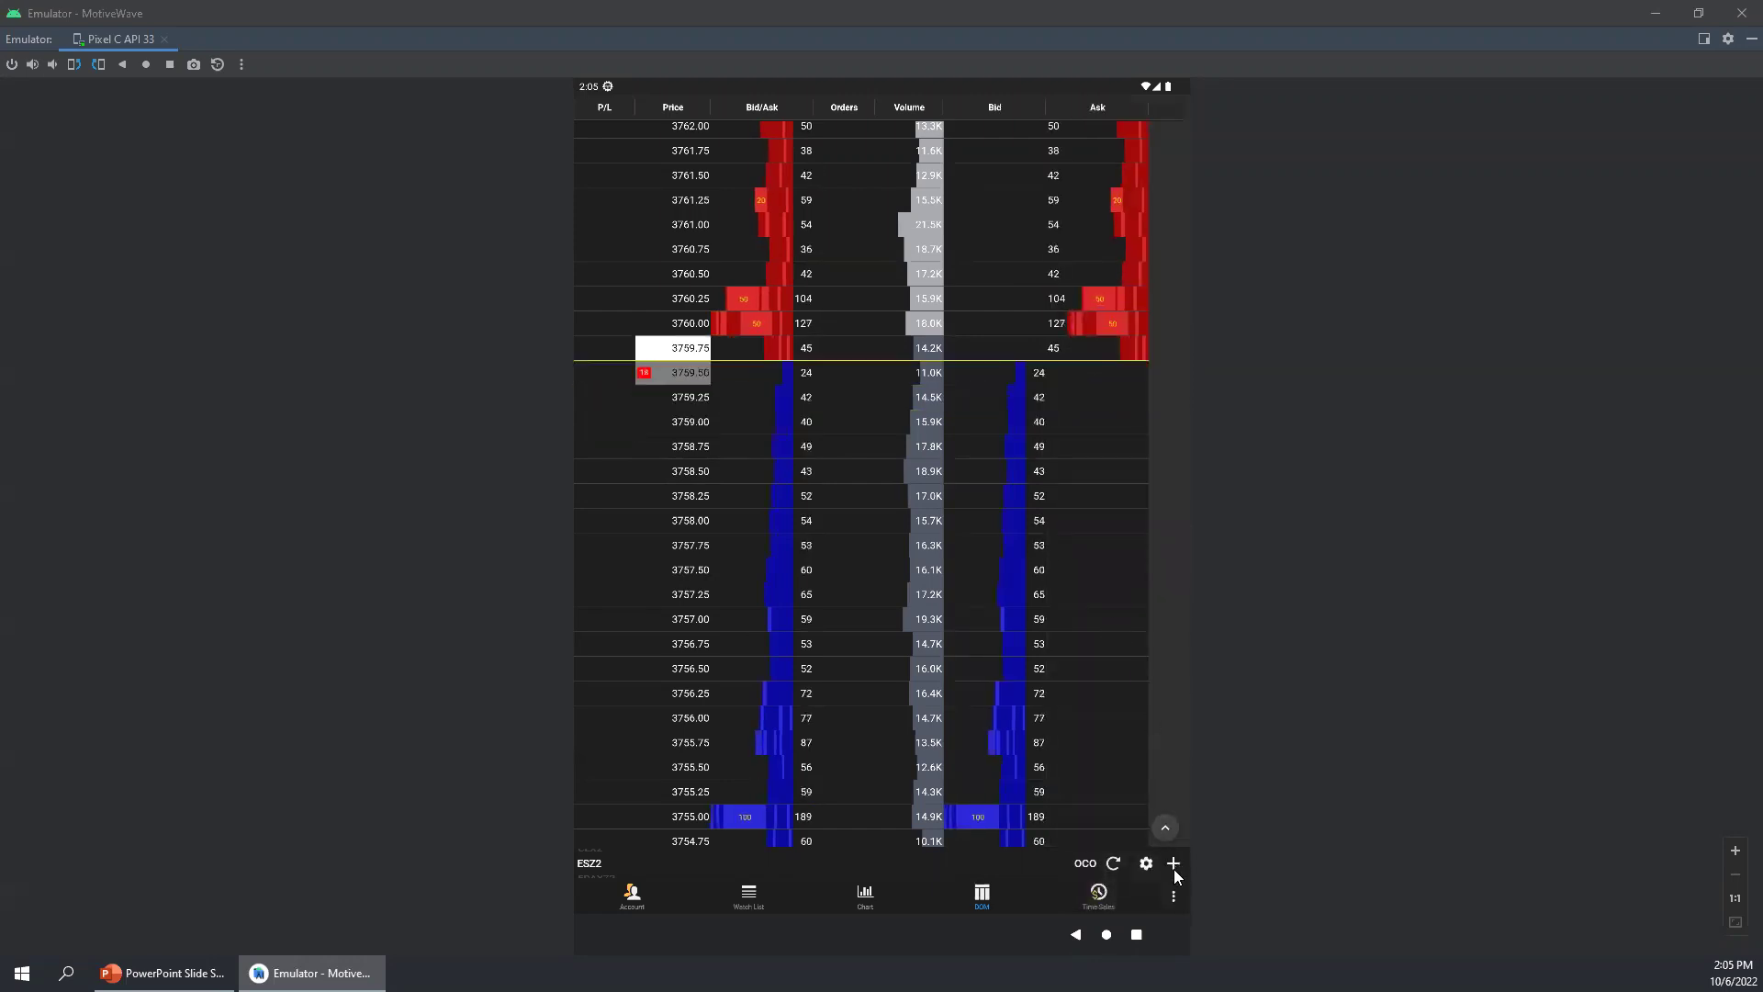
Step: Remove the Bid/Ask and P/L columns from the DOM, and reorder the rest with Orders first and Volume last
left_click(1176, 870)
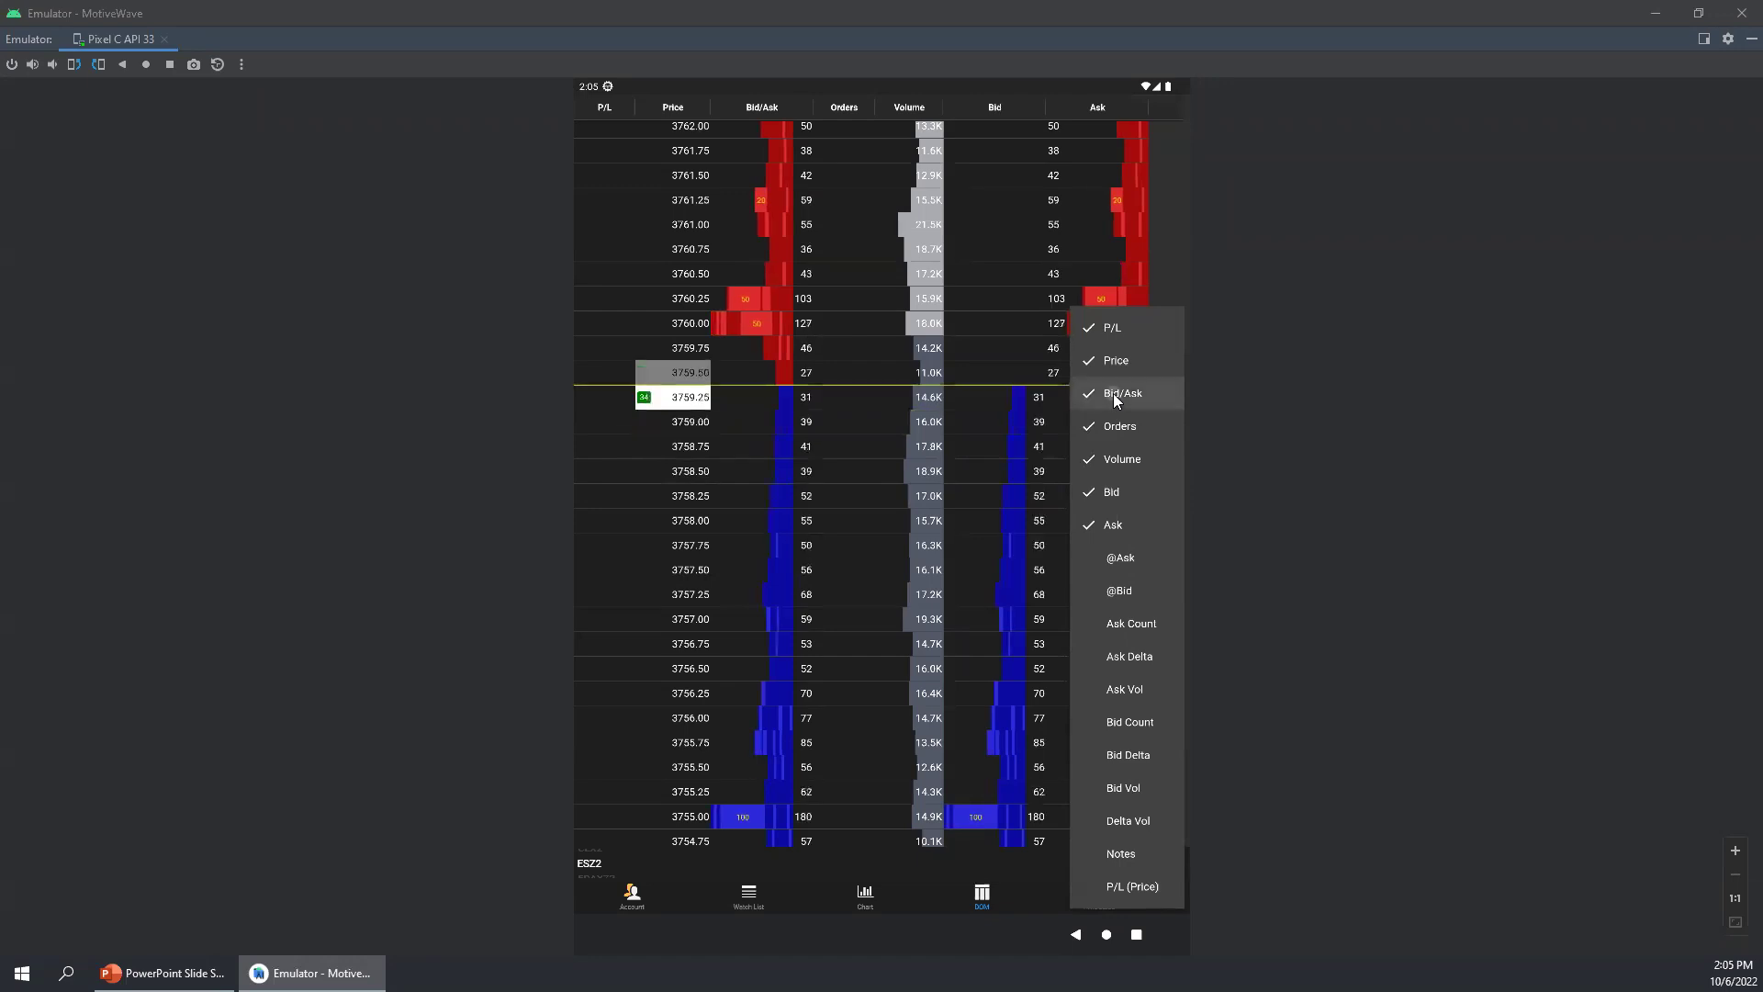
left_click(1117, 397)
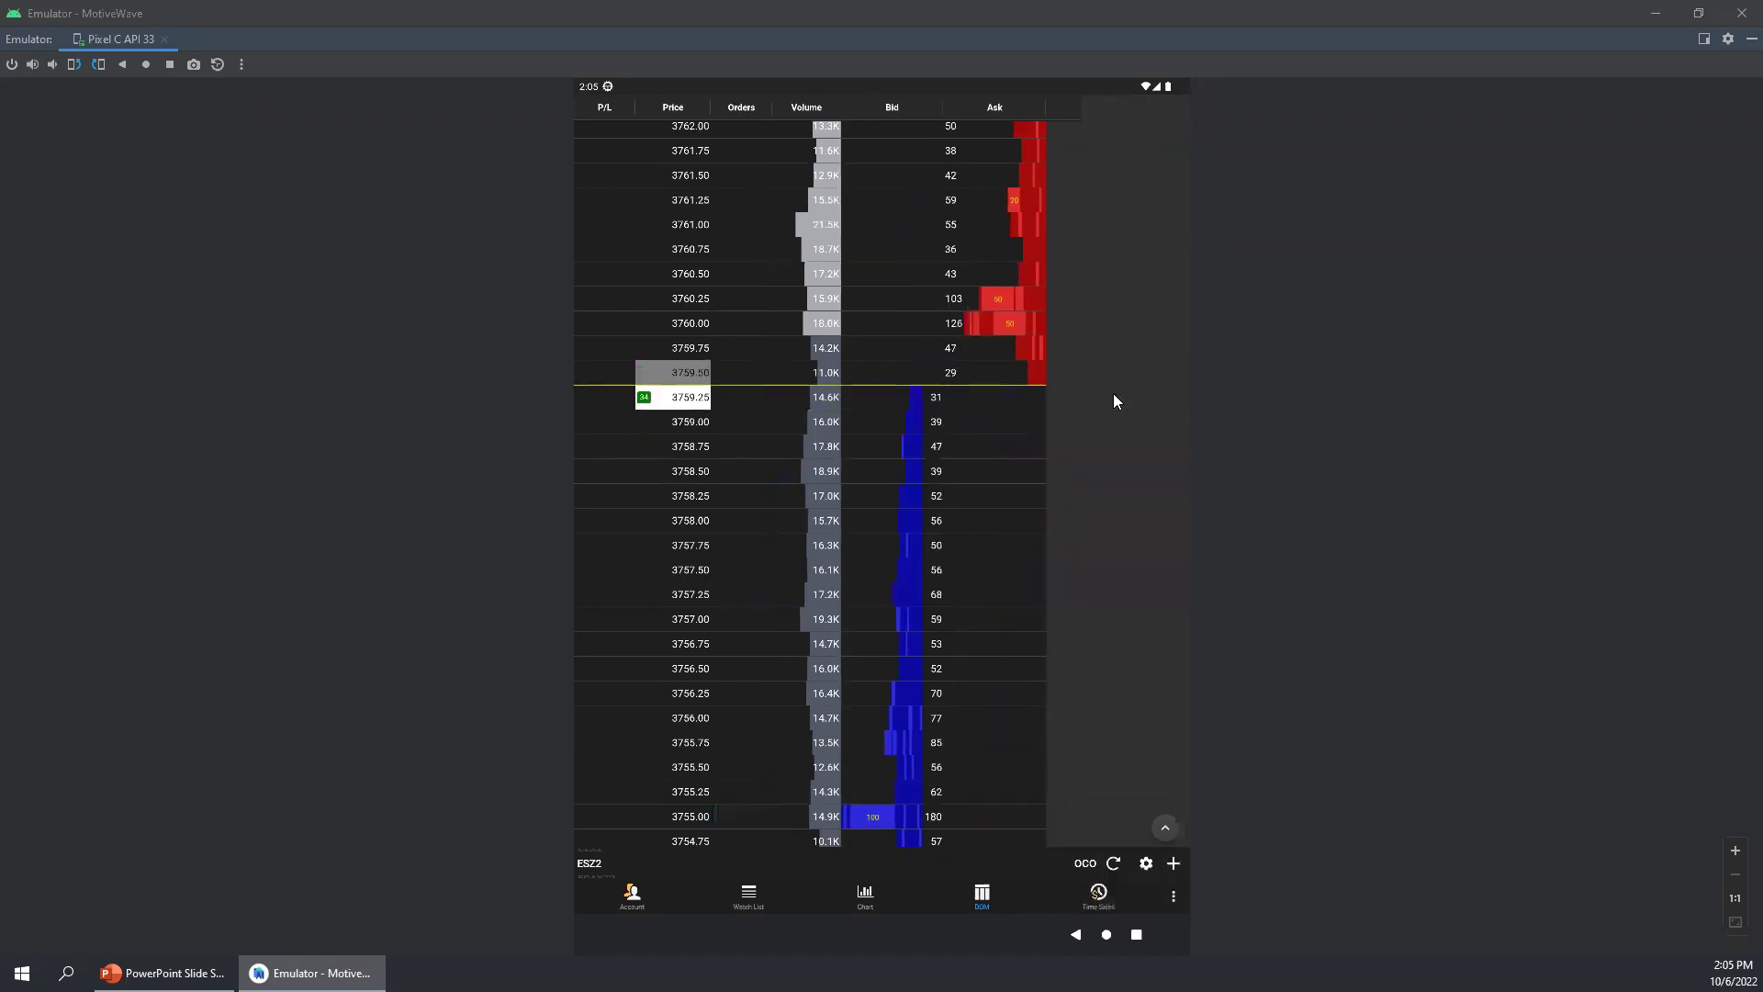
left_click(1175, 865)
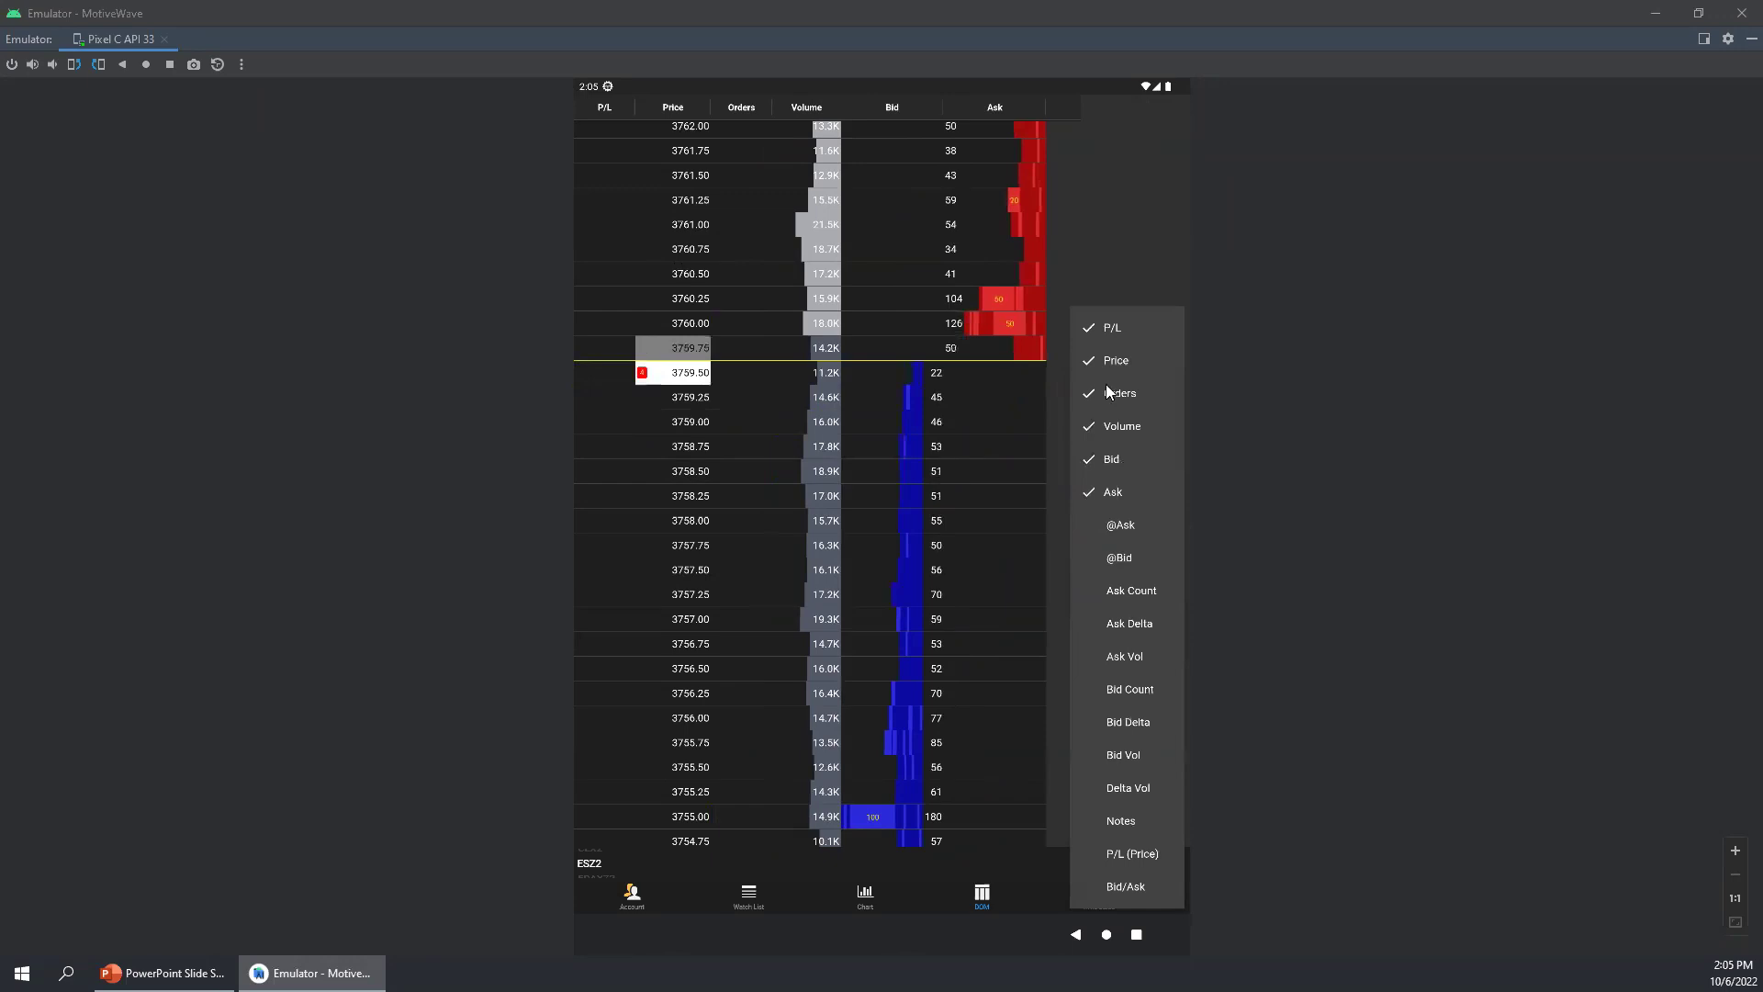
left_click(1111, 328)
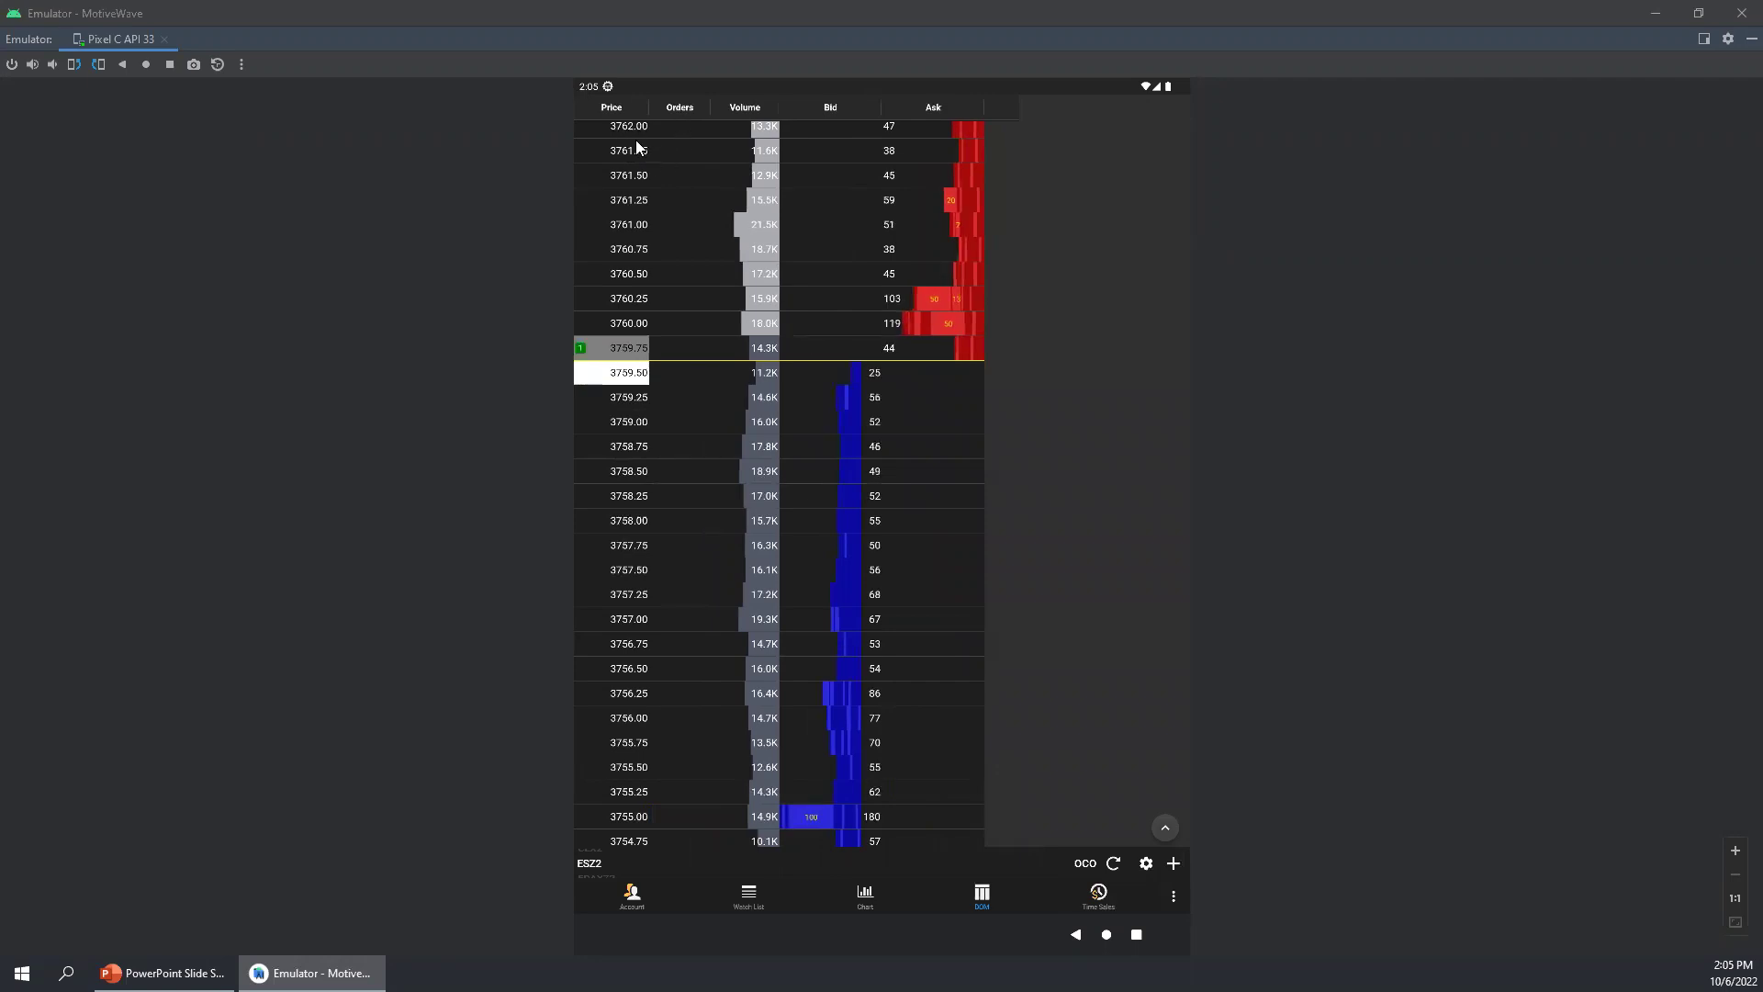
left_click_drag(678, 109, 590, 114)
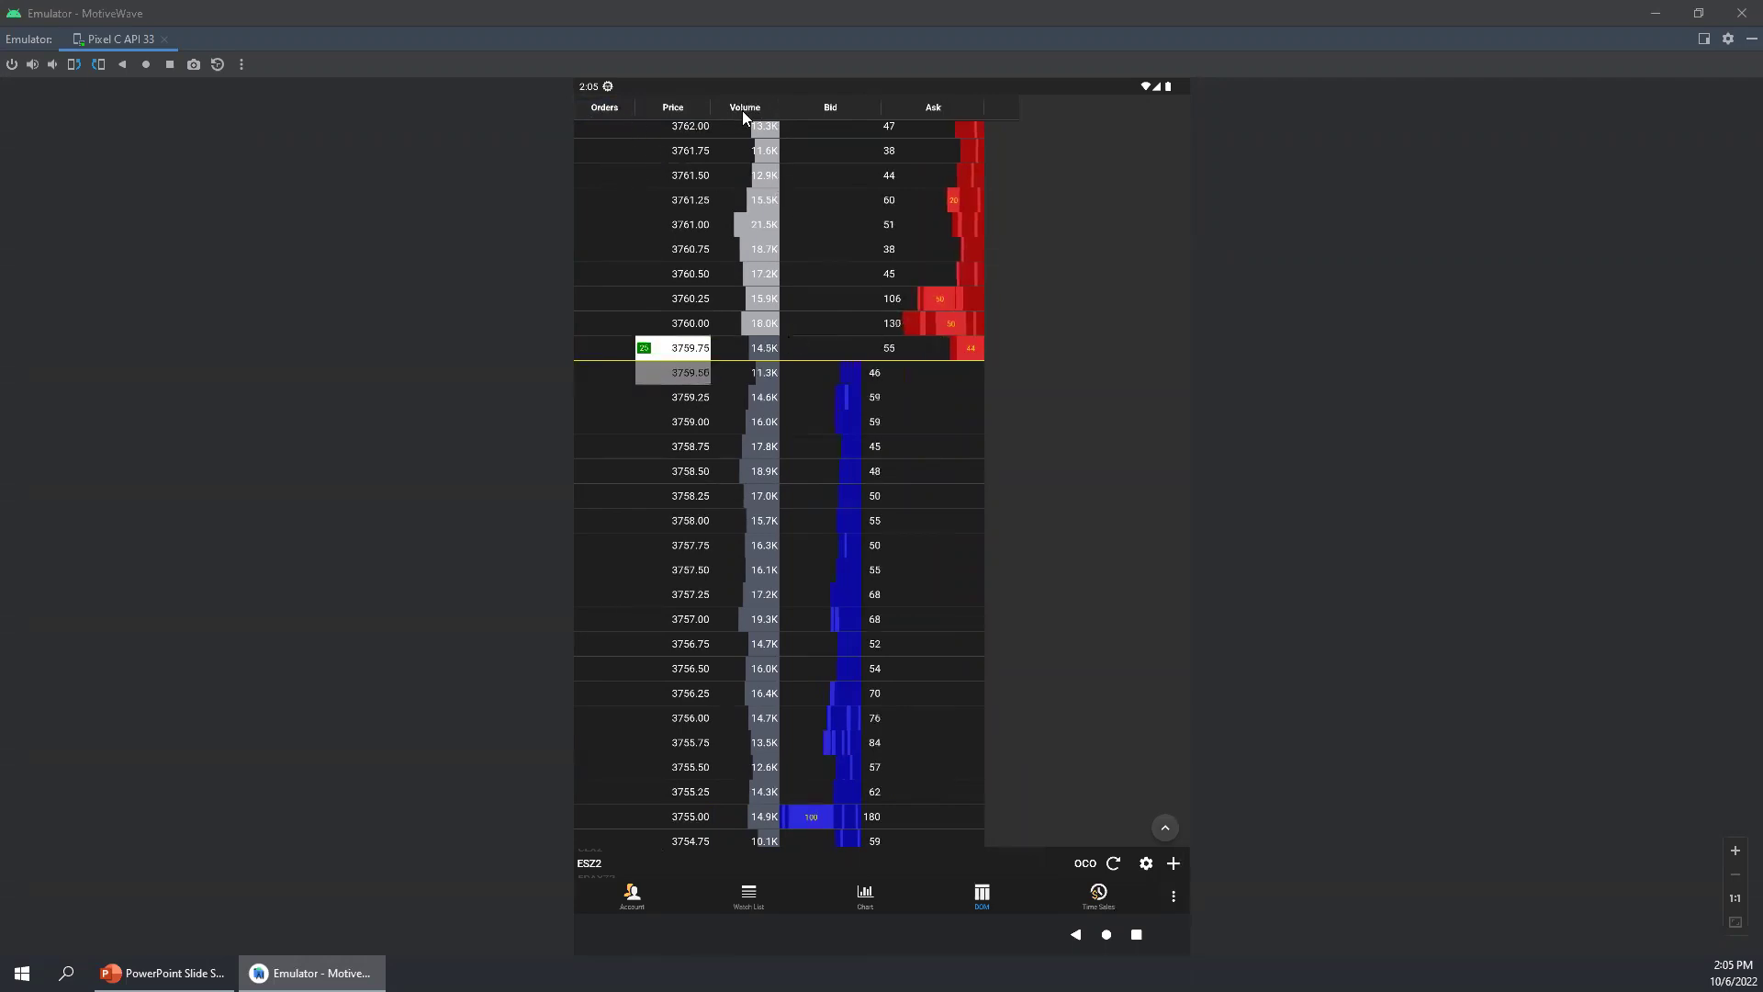
left_click_drag(742, 110, 973, 119)
left_click(1173, 864)
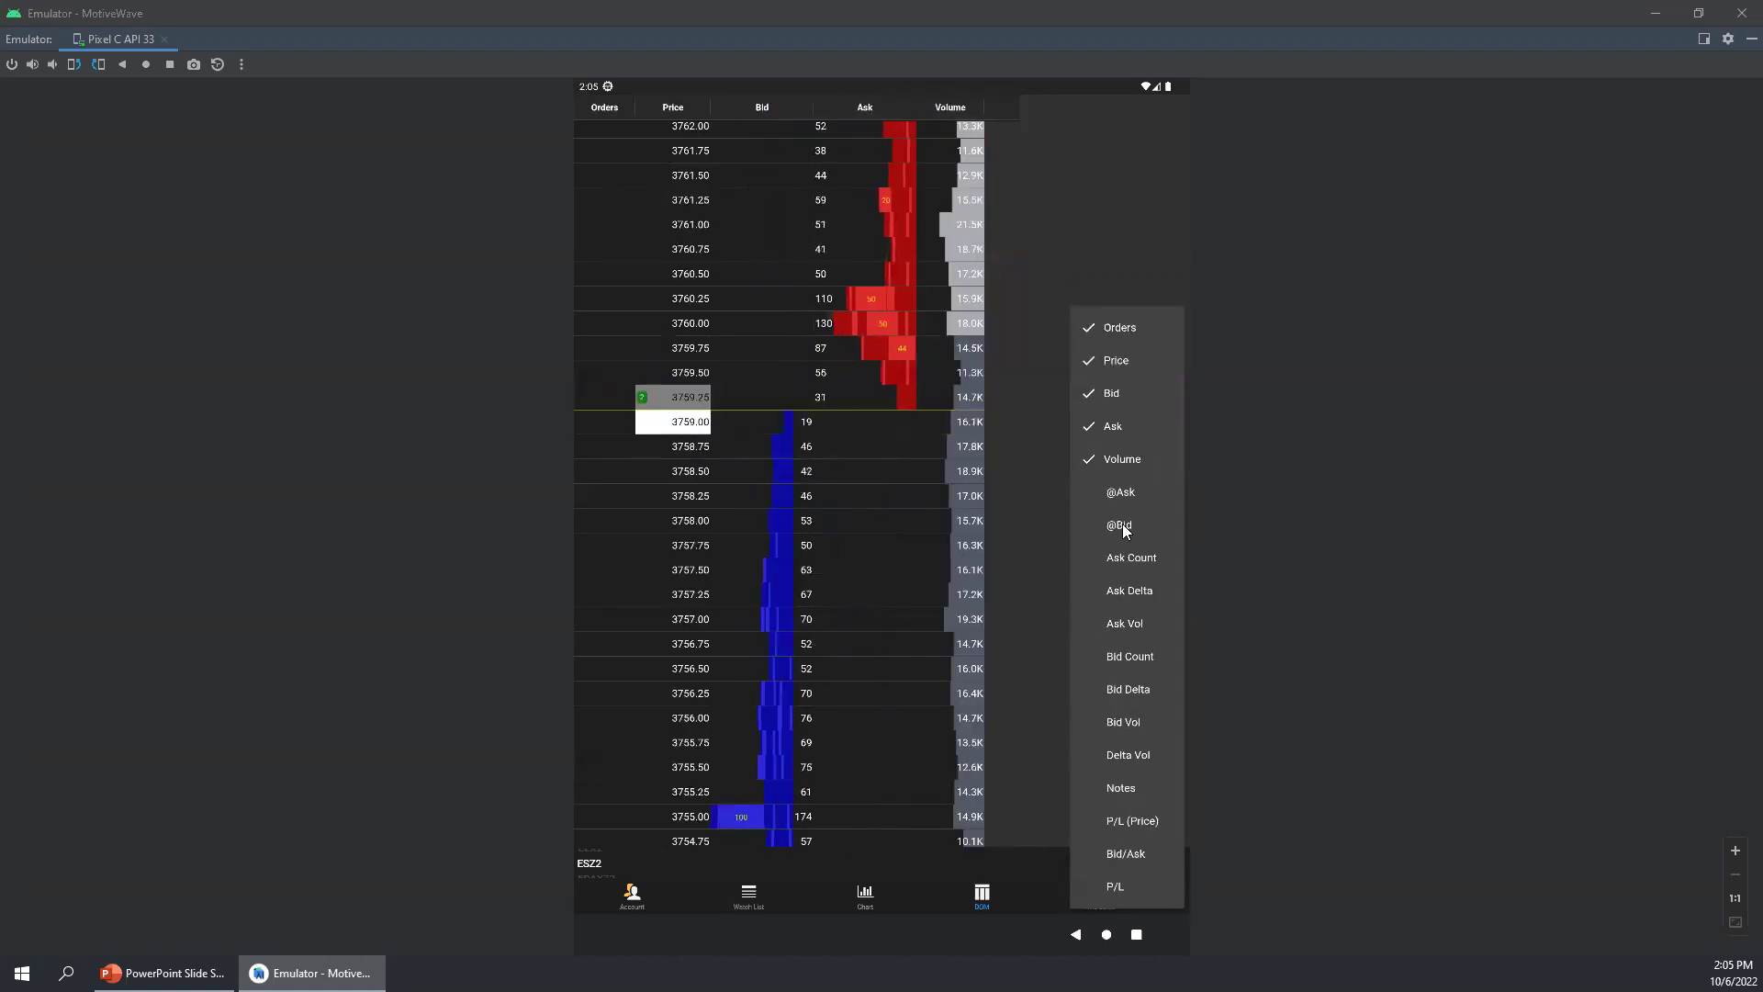
left_click(1120, 525)
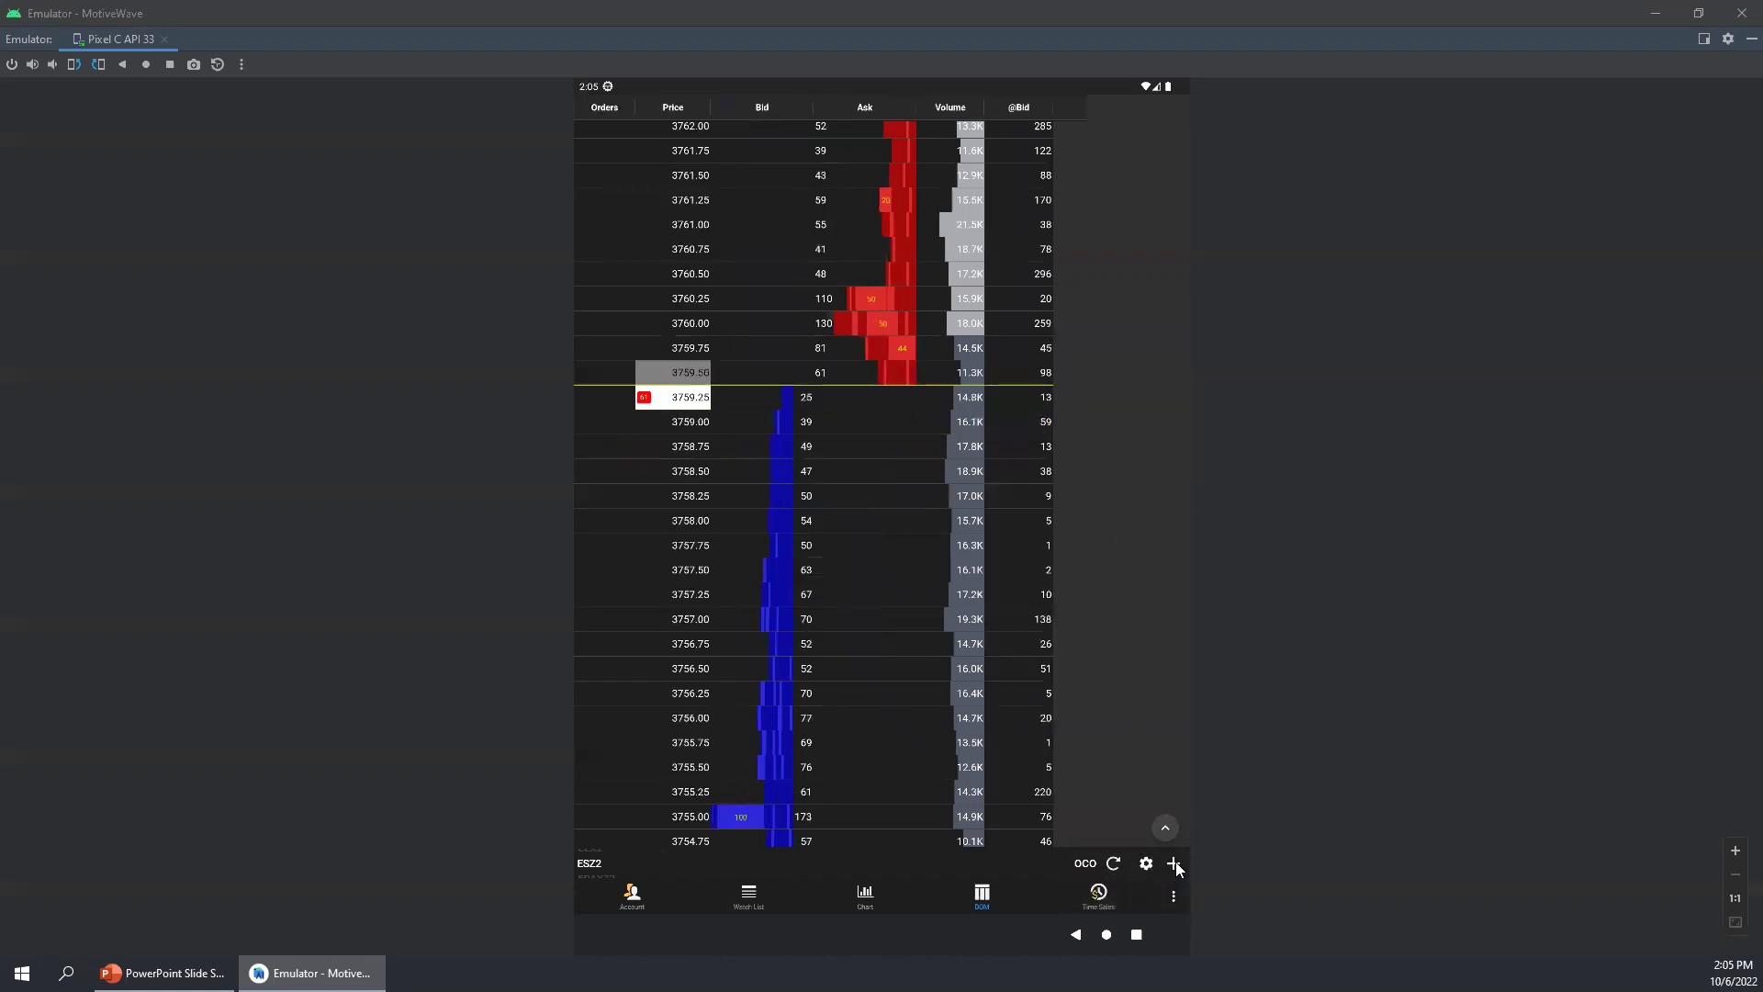
left_click(1173, 864)
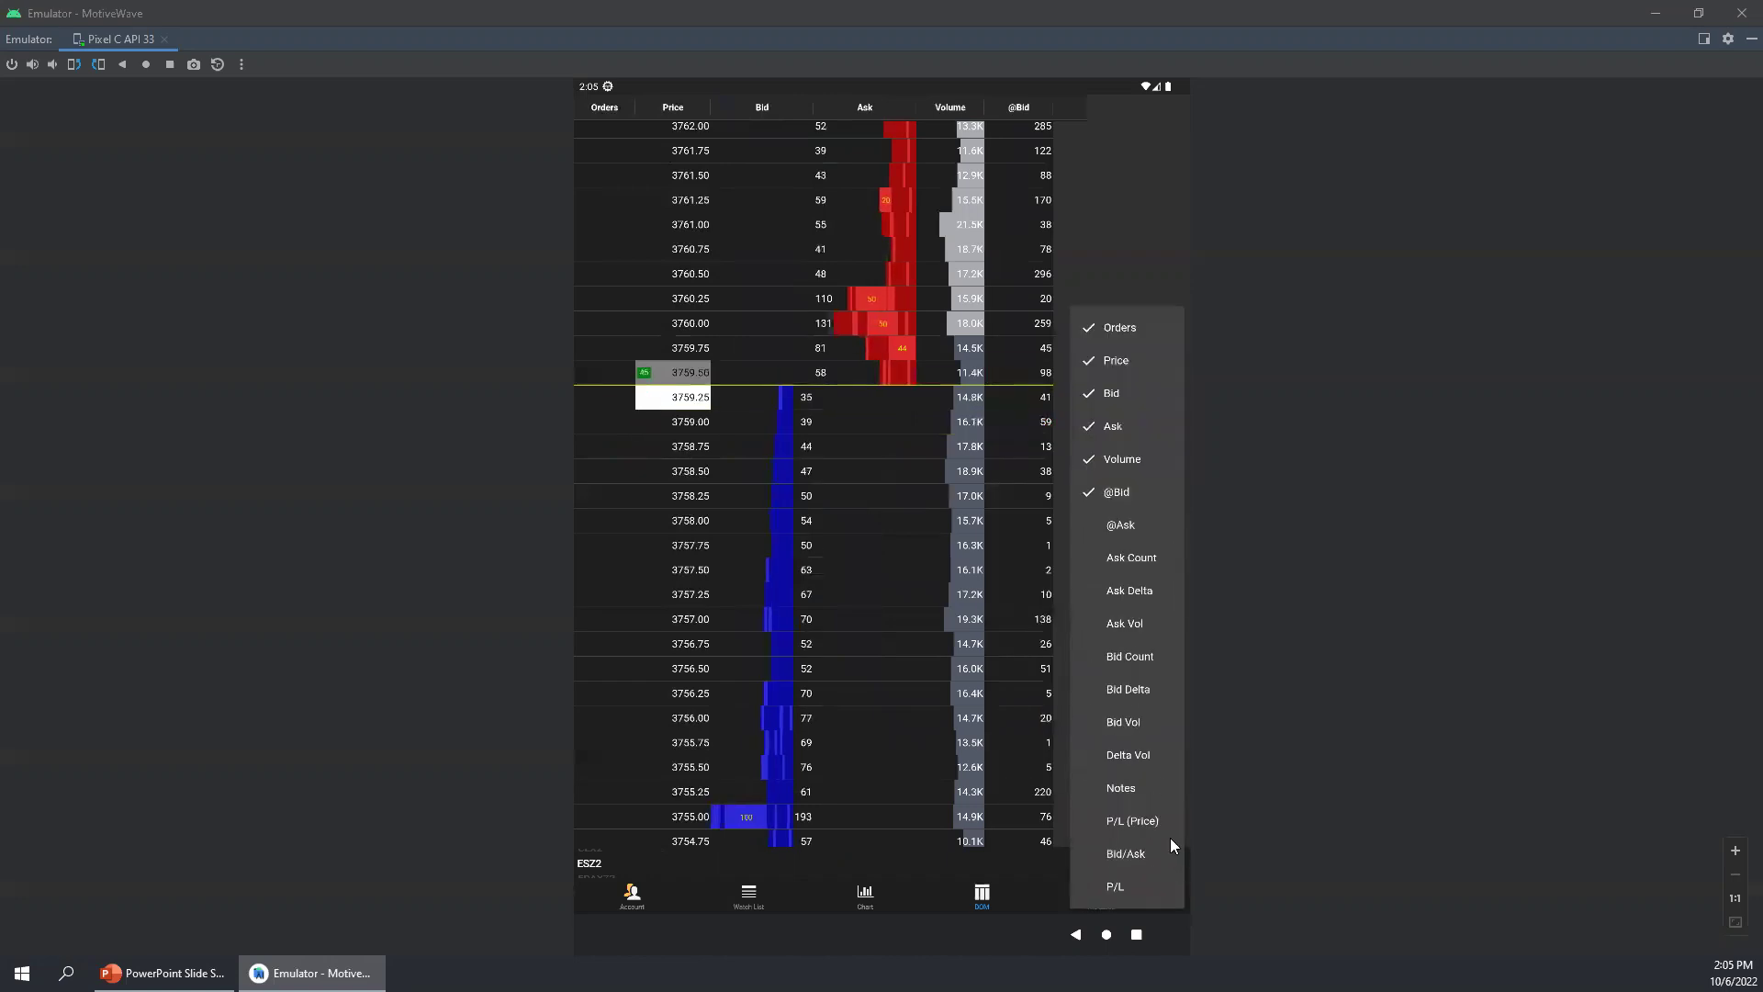
left_click(1110, 523)
left_click_drag(1018, 107, 824, 110)
left_click_drag(1079, 111, 902, 108)
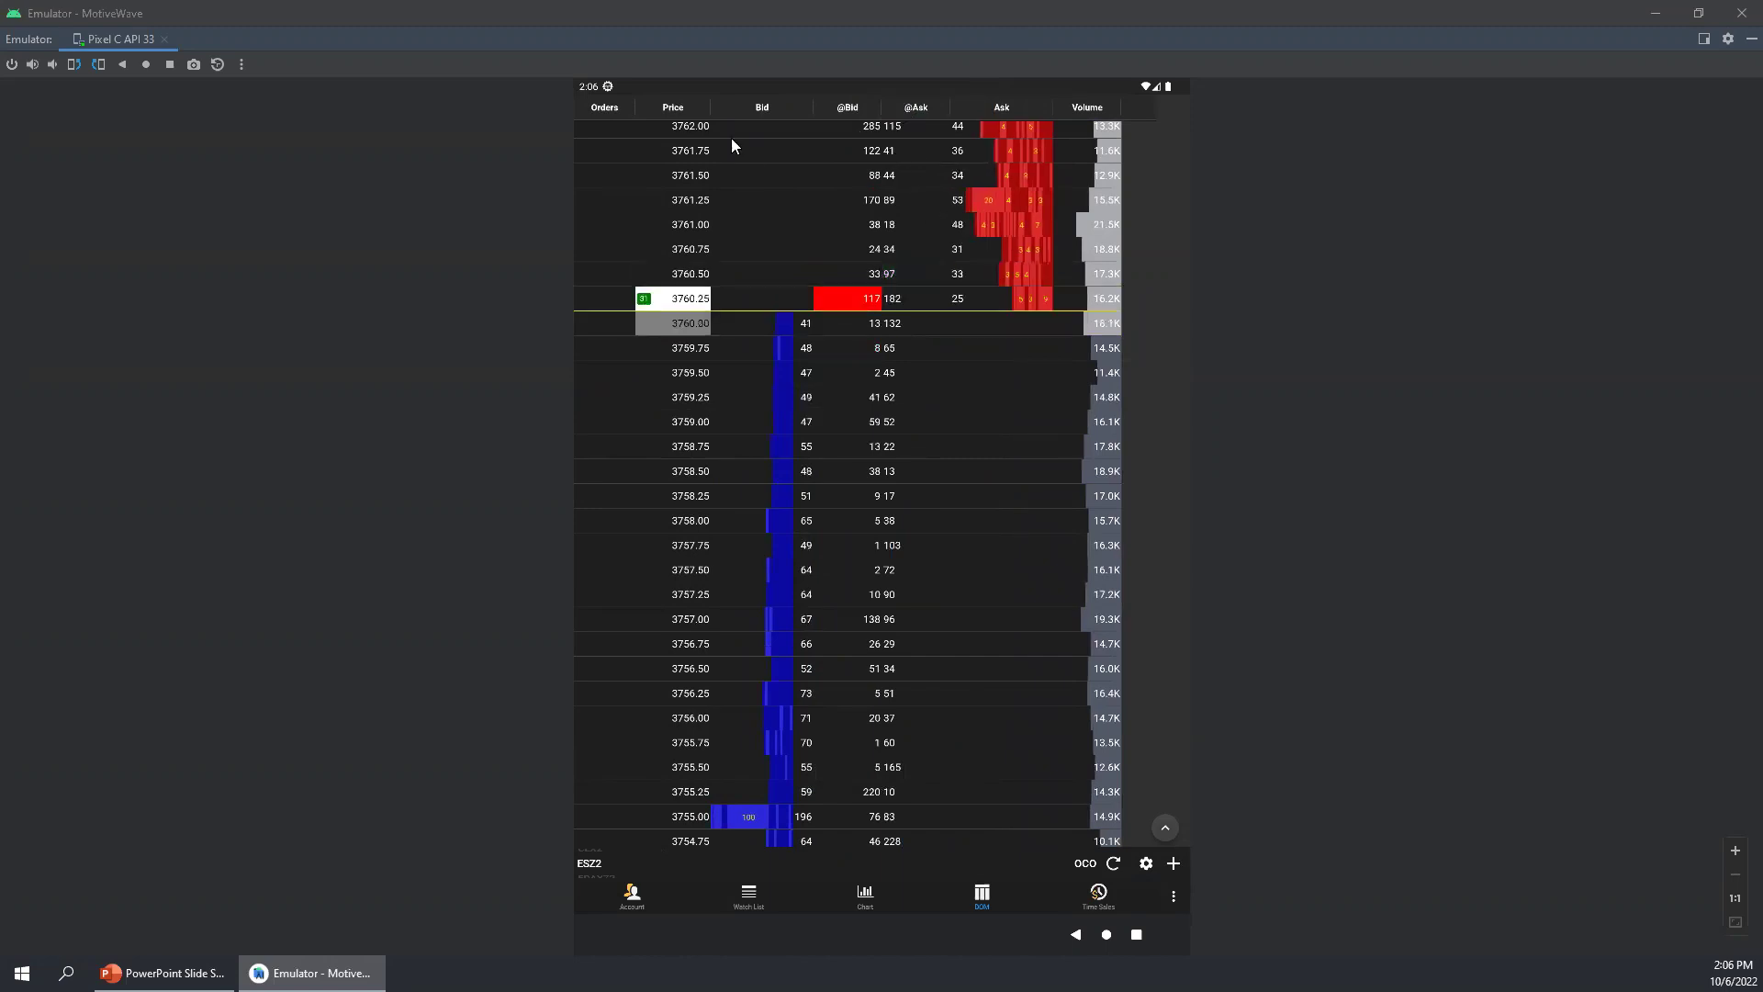
left_click_drag(707, 108, 691, 106)
mouse_move(861, 106)
left_mouse_down()
mouse_move(817, 108)
mouse_move(874, 107)
mouse_move(852, 106)
left_mouse_up()
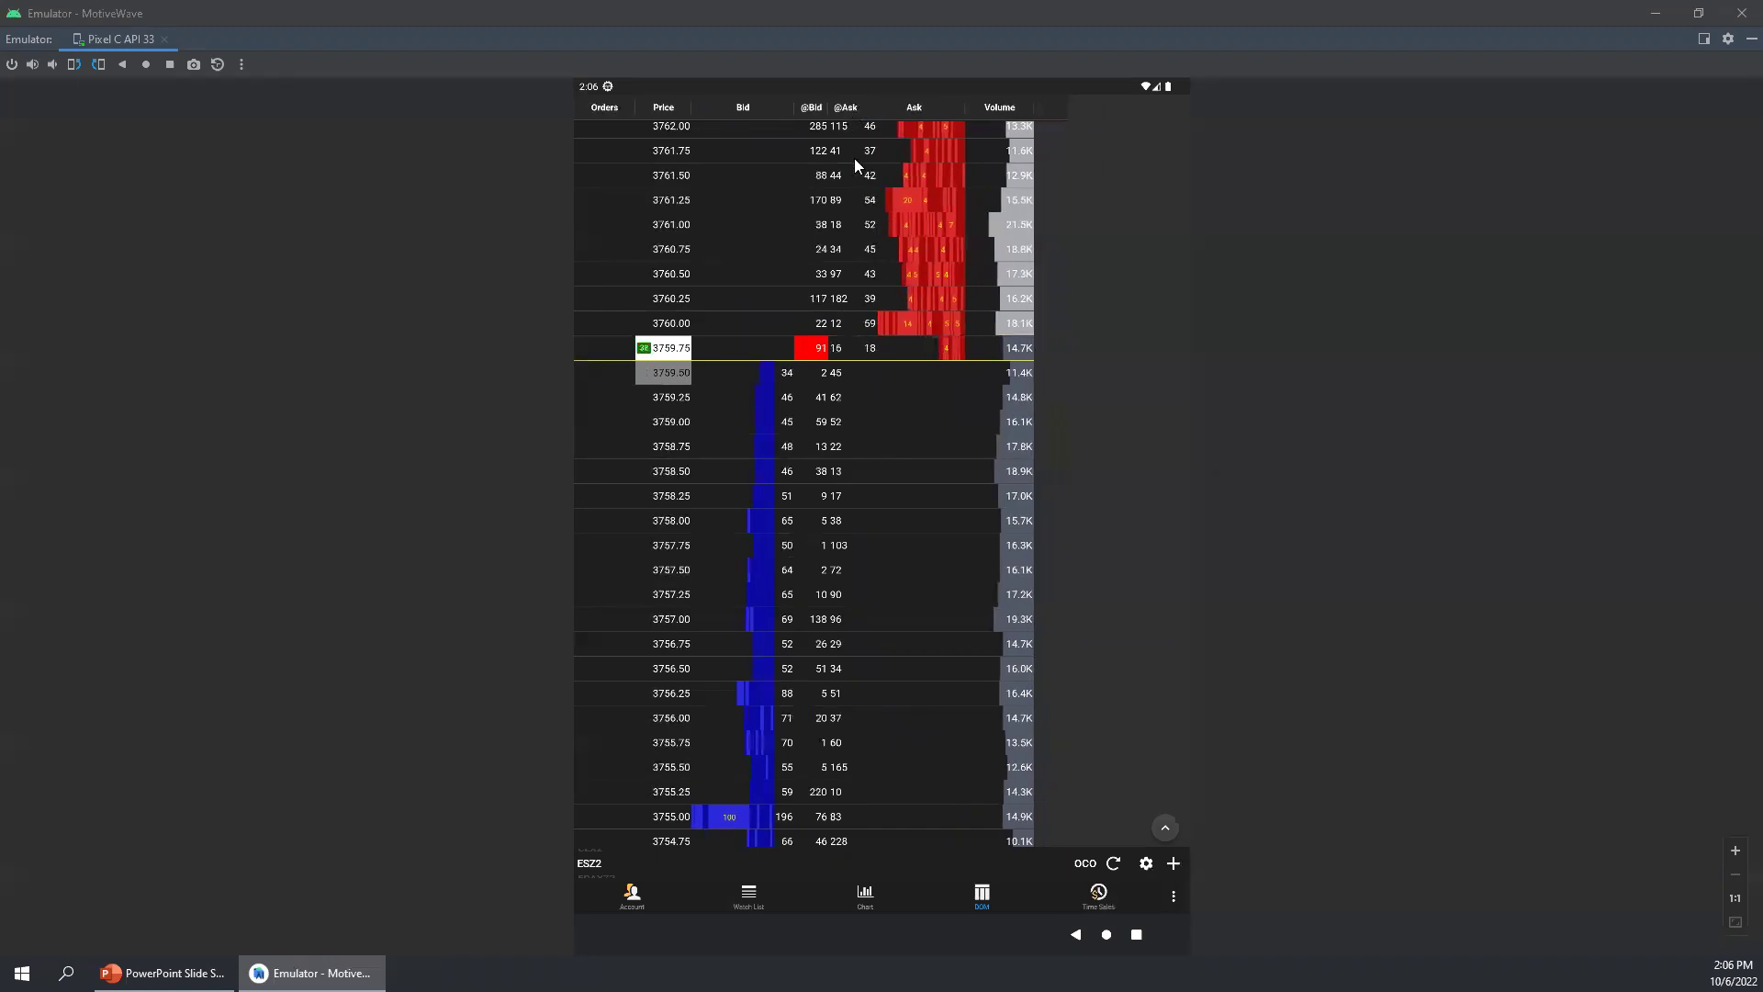
Step: Add the Bid Delta and Ask Delta columns to the DOM ladder
left_click(1171, 865)
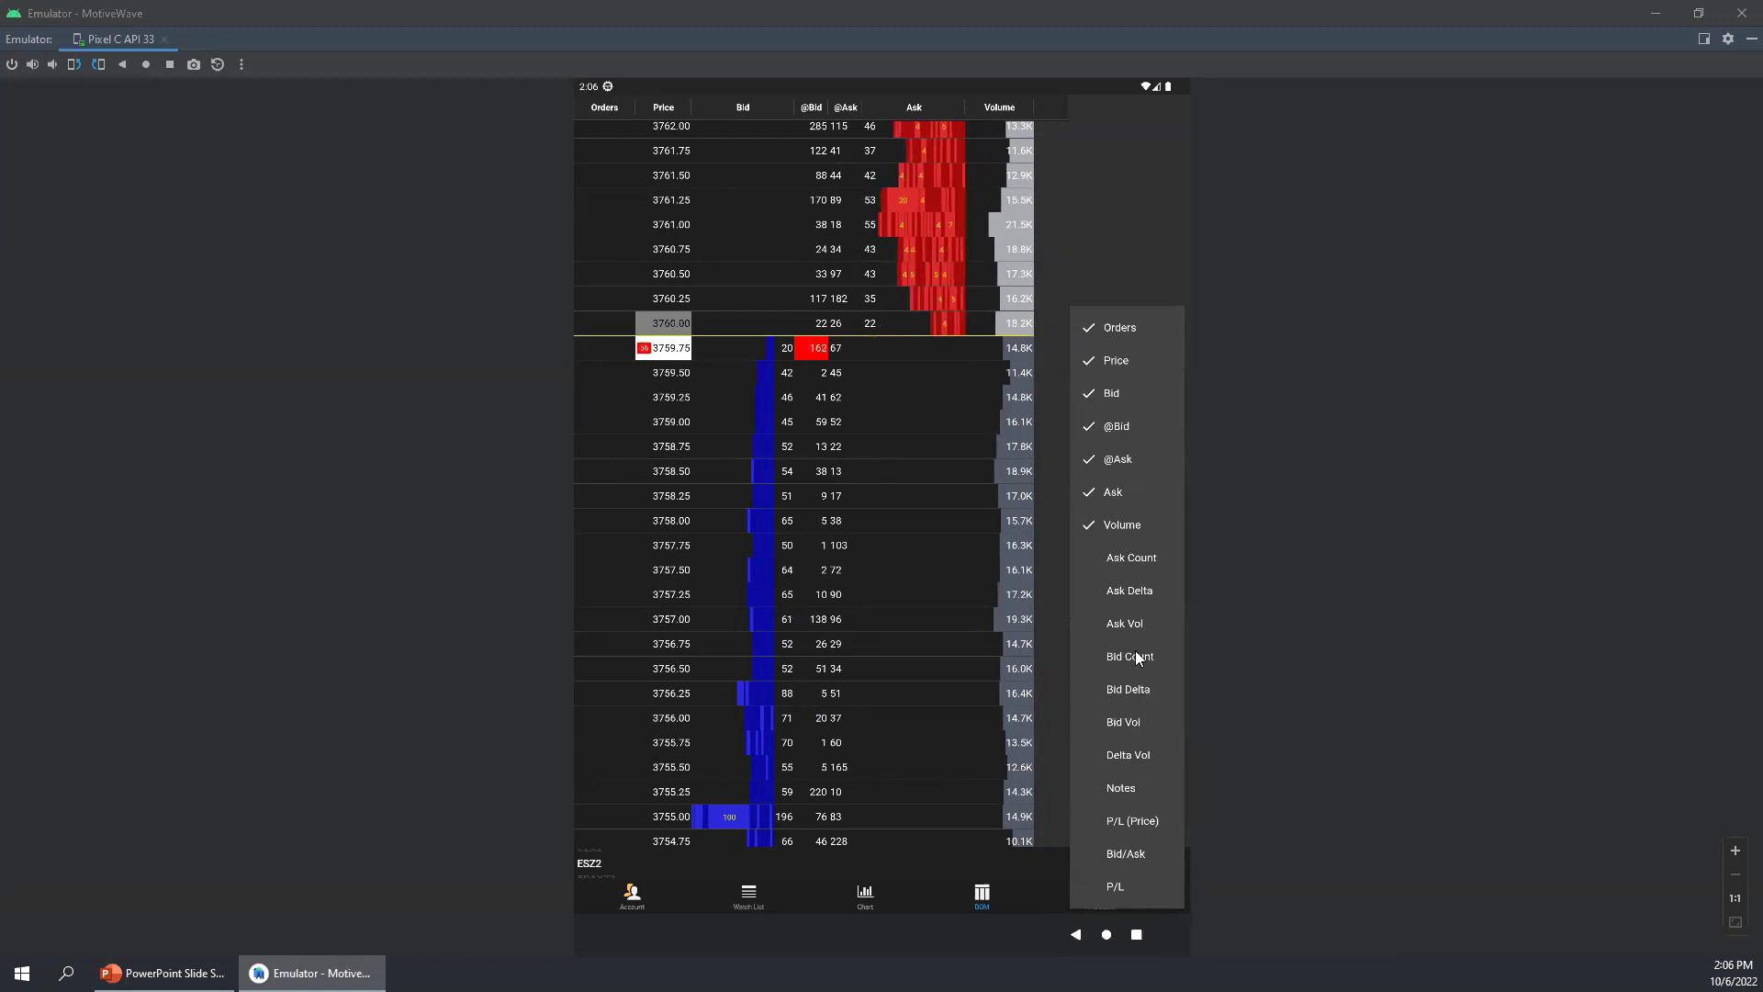
left_click(1143, 690)
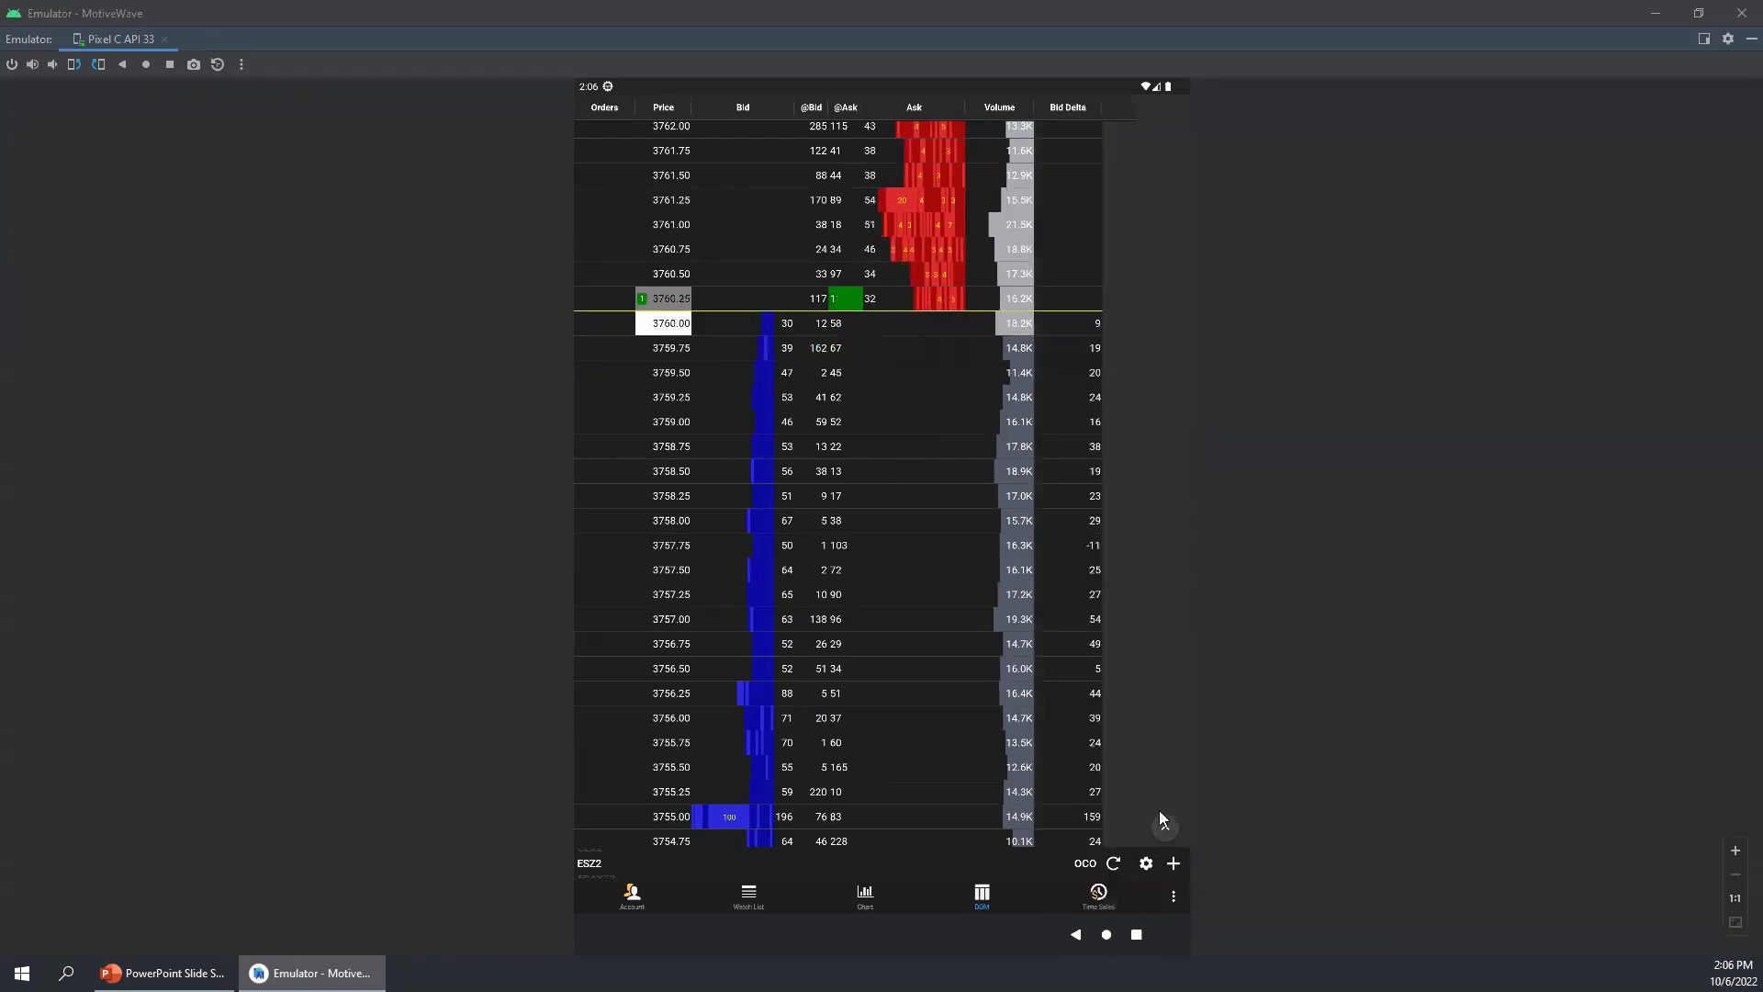
left_click(1175, 863)
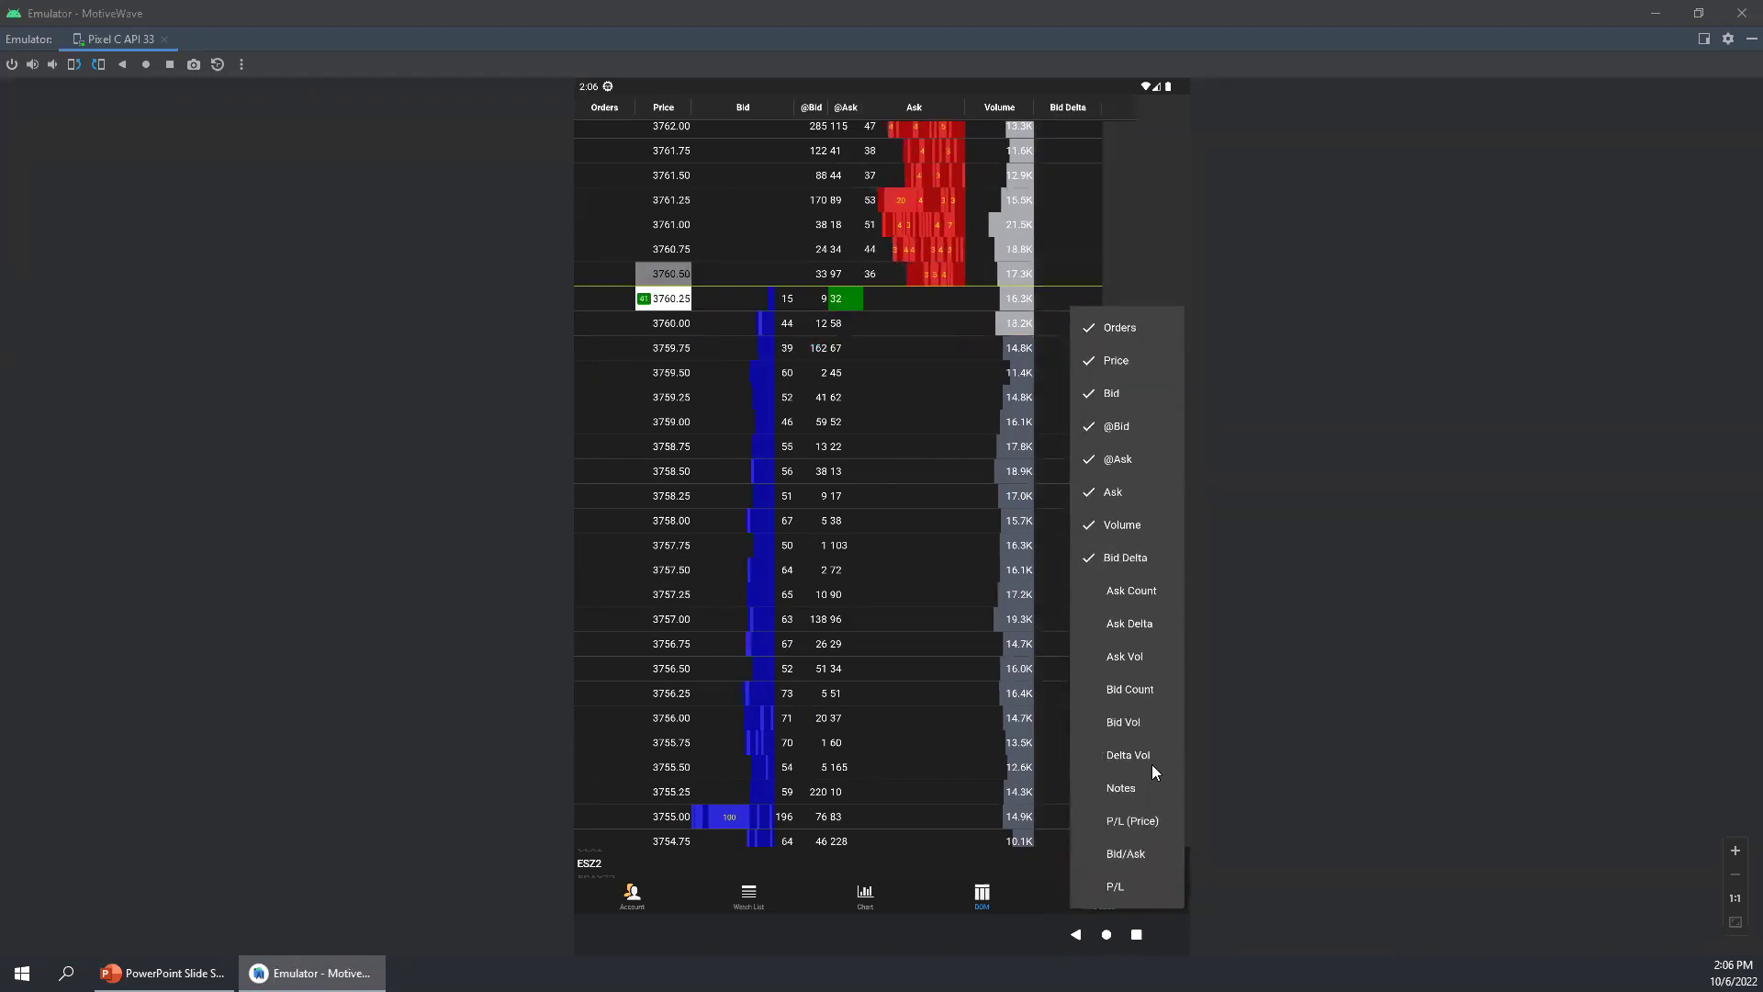
left_click(1131, 623)
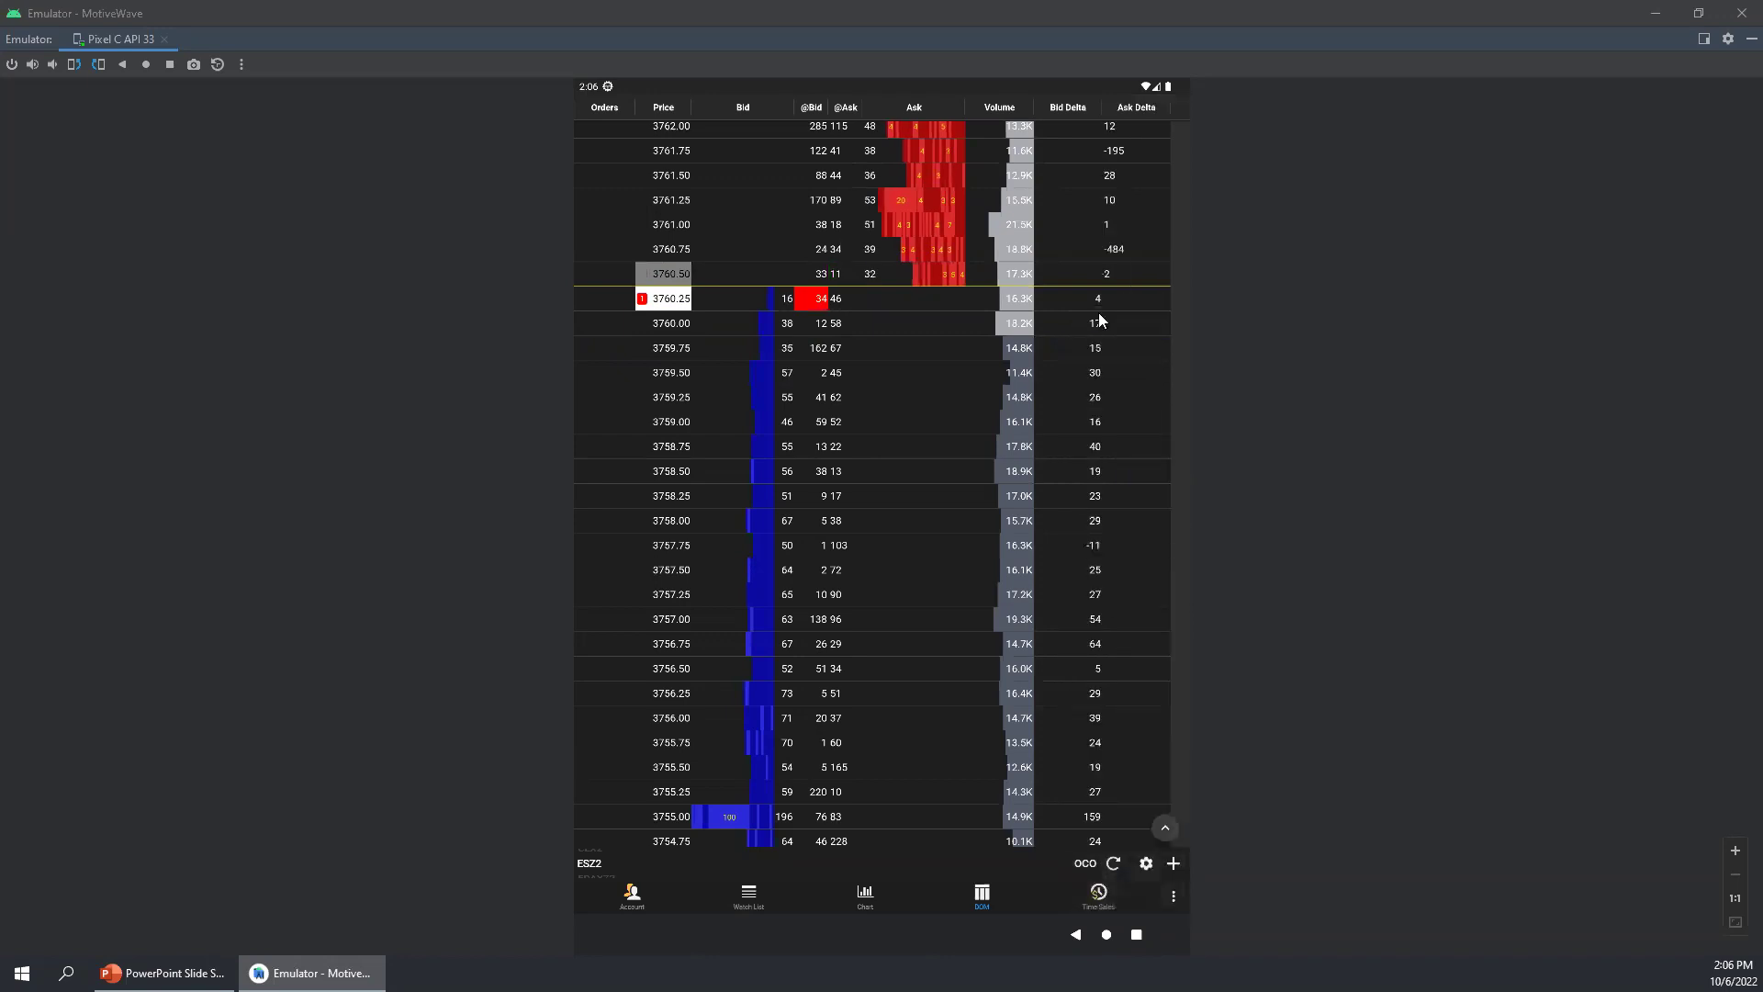
Step: Place Bid Delta between Price and Bid and Ask Delta between Ask and Volume, and narrow both delta columns
left_click_drag(1065, 110, 701, 101)
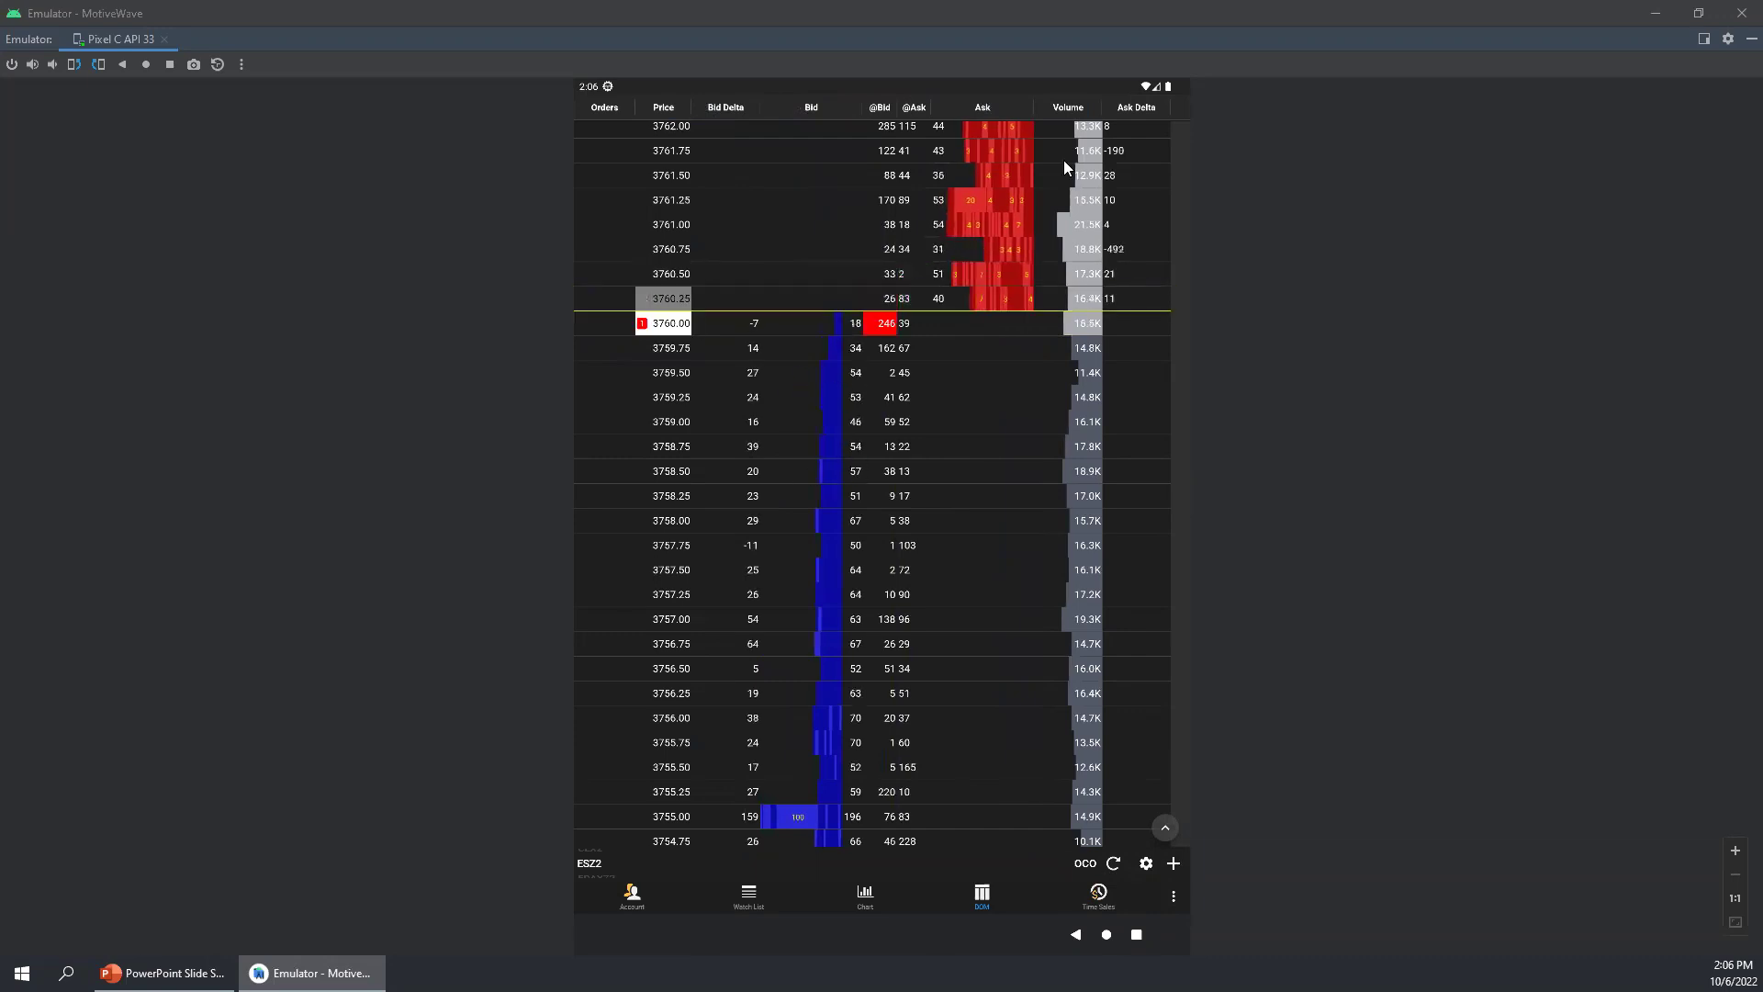
left_click_drag(1138, 108, 1032, 112)
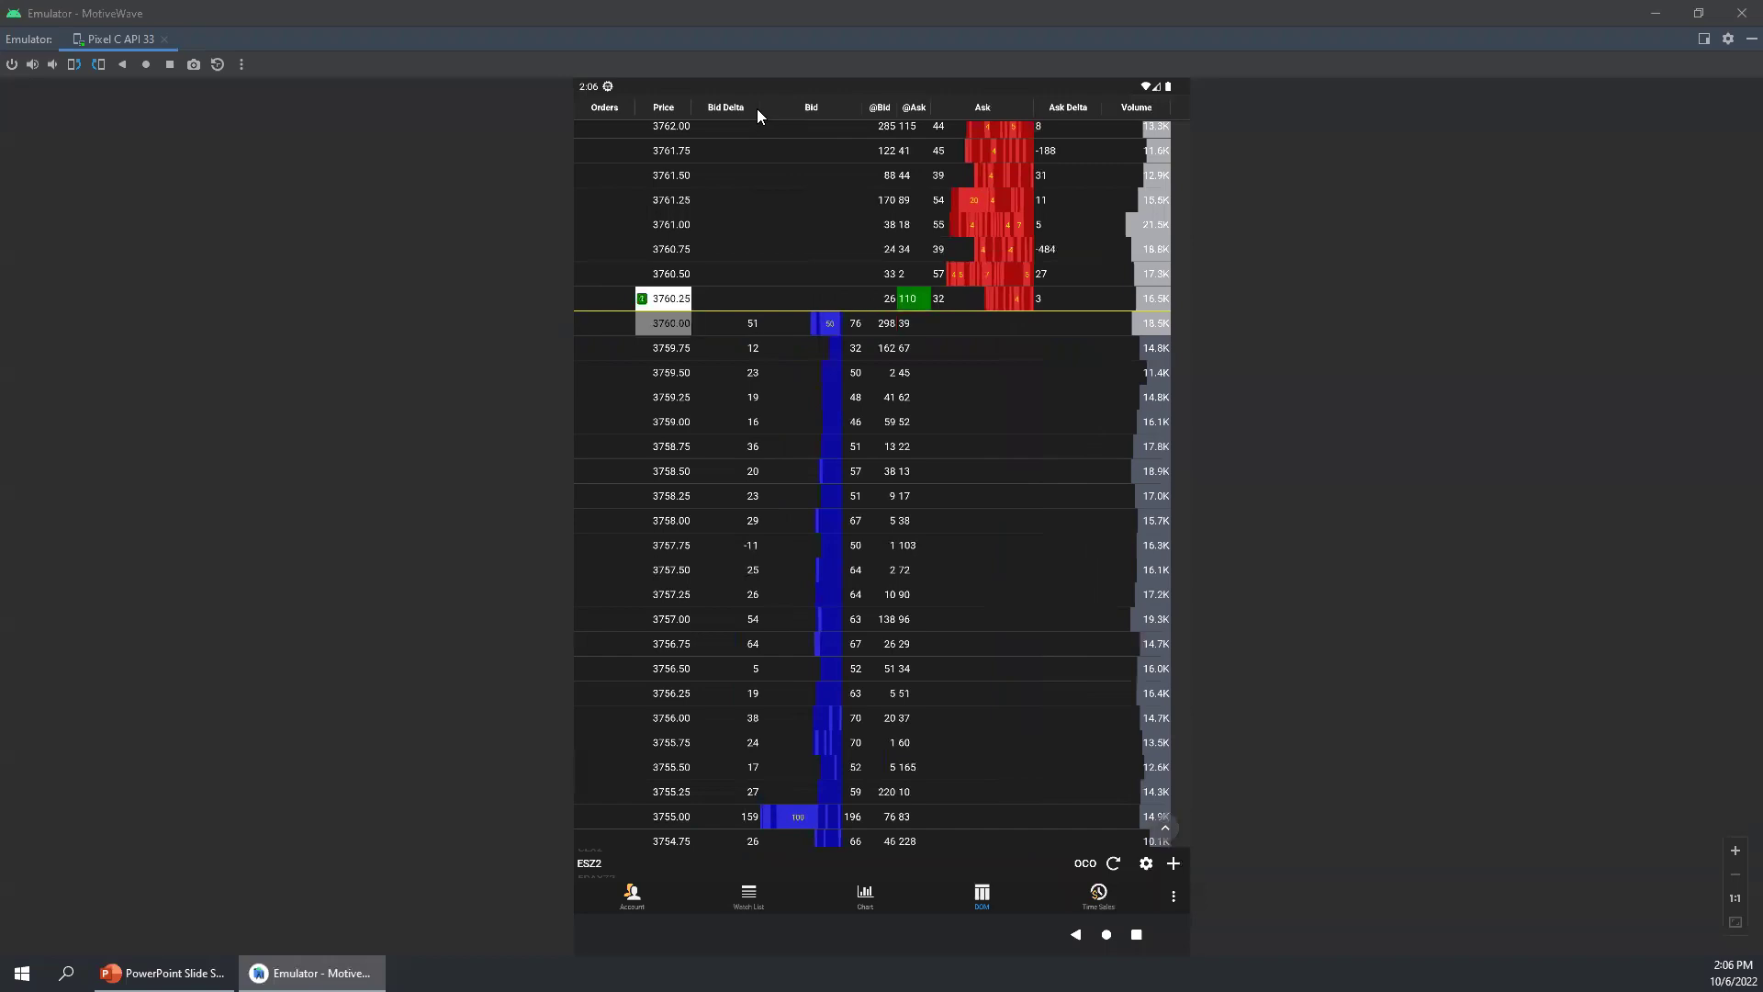
left_click_drag(761, 109, 712, 116)
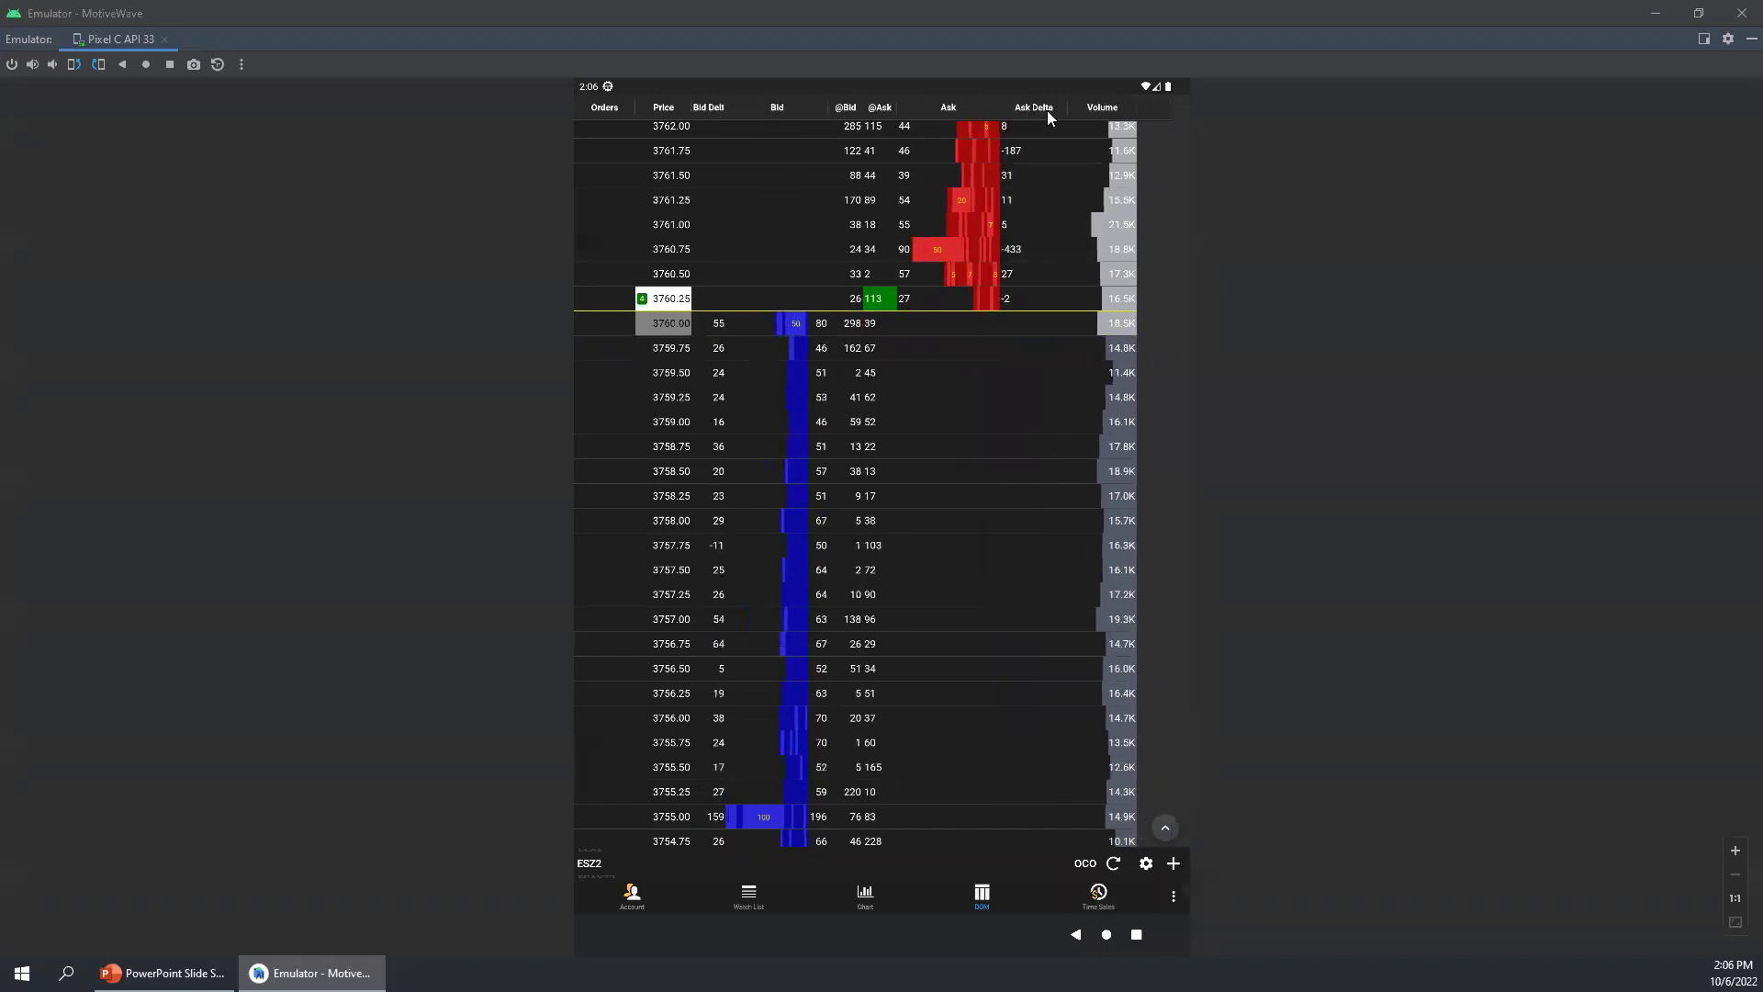
left_click_drag(1069, 107, 1022, 112)
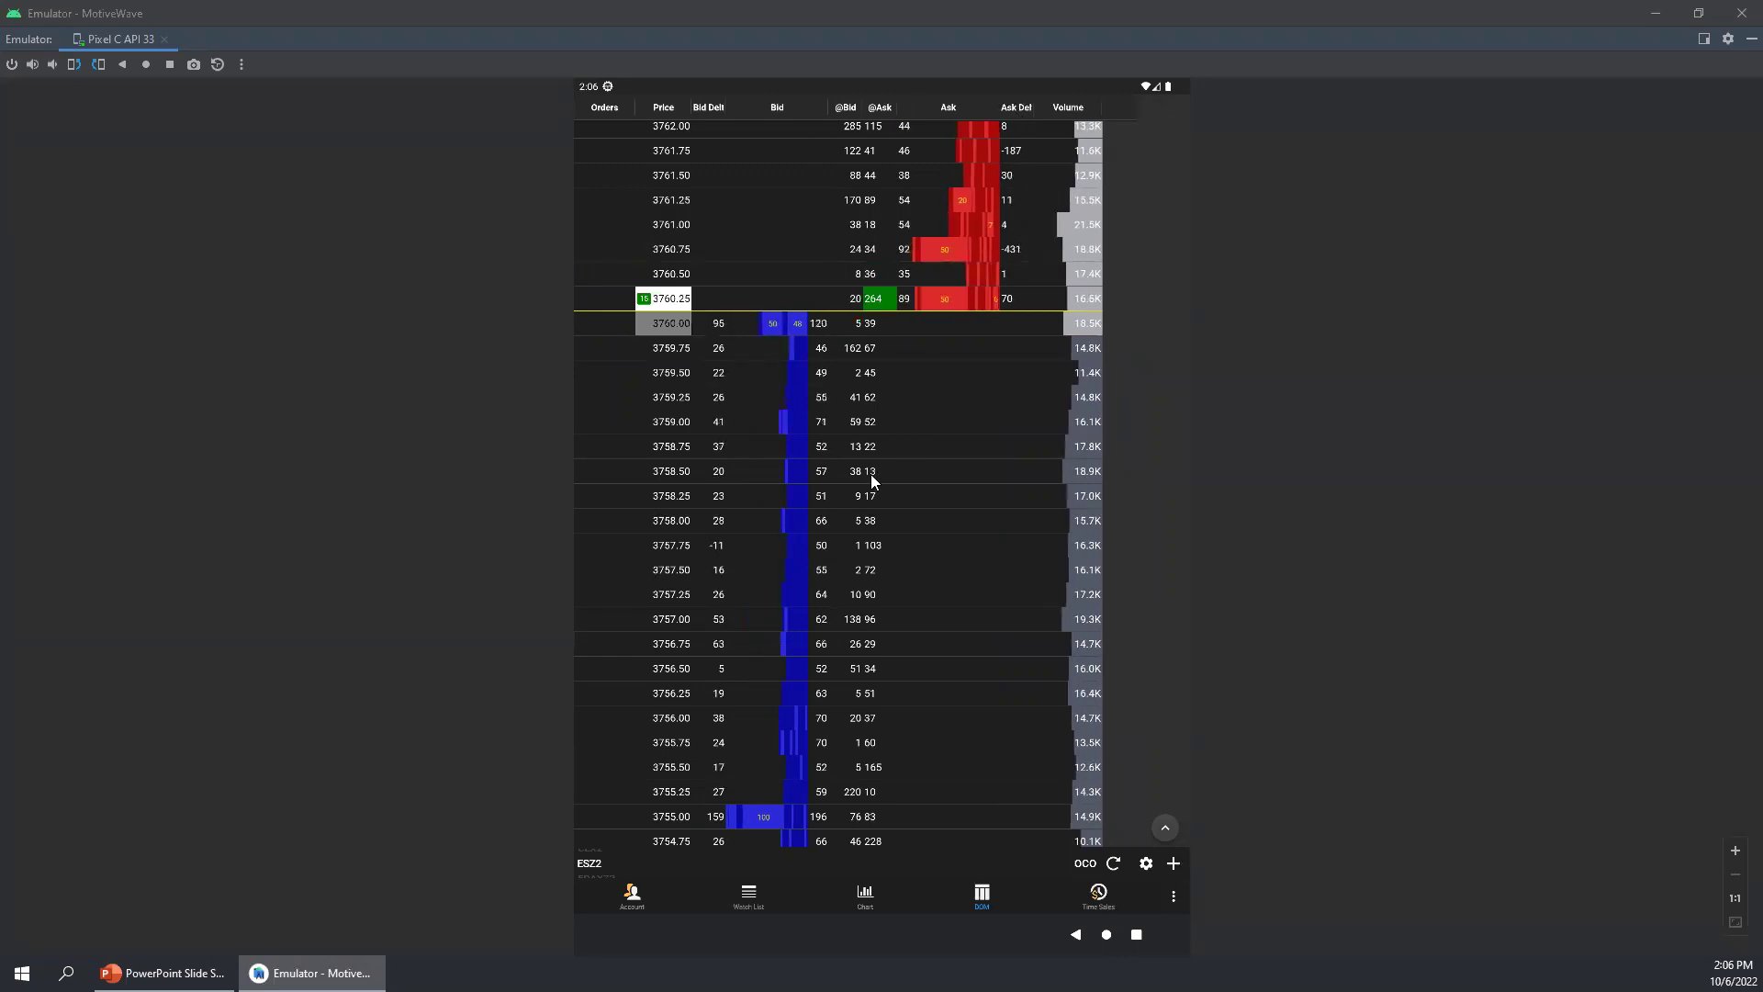
left_click_drag(871, 486, 874, 571)
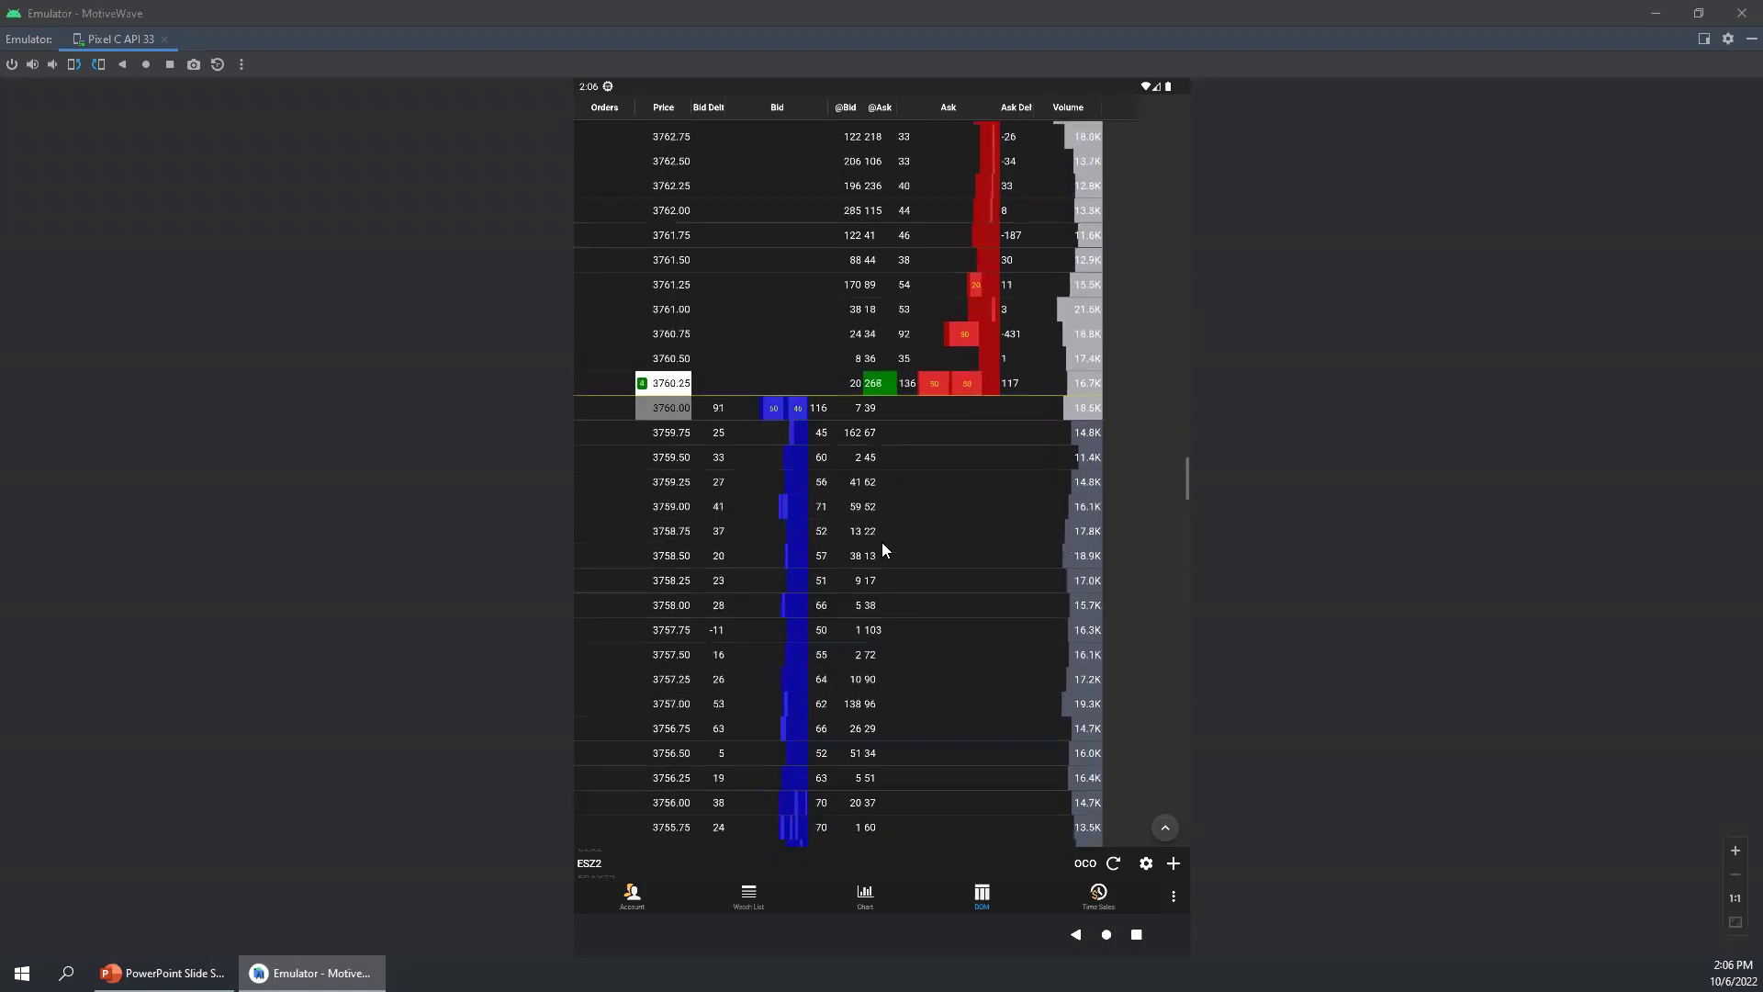
left_click(1114, 867)
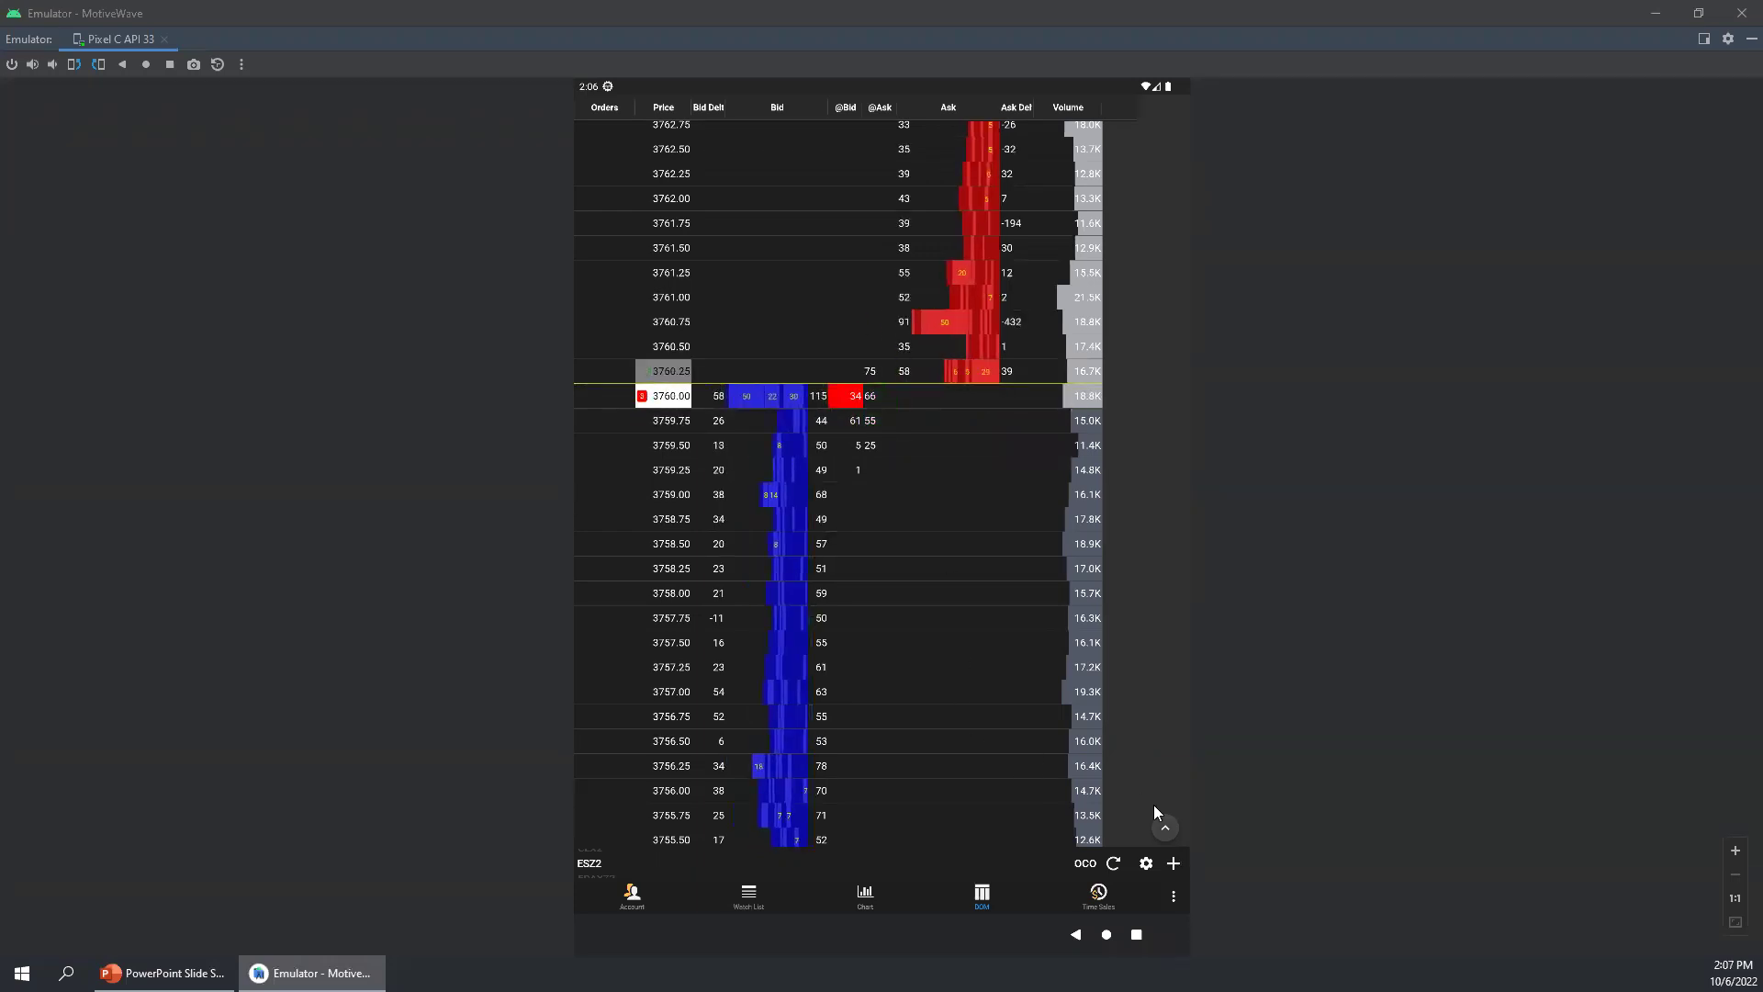
Step: Set the DOM's row height to 30, turn off its horizontal lines, and apply the changes
left_click(1145, 866)
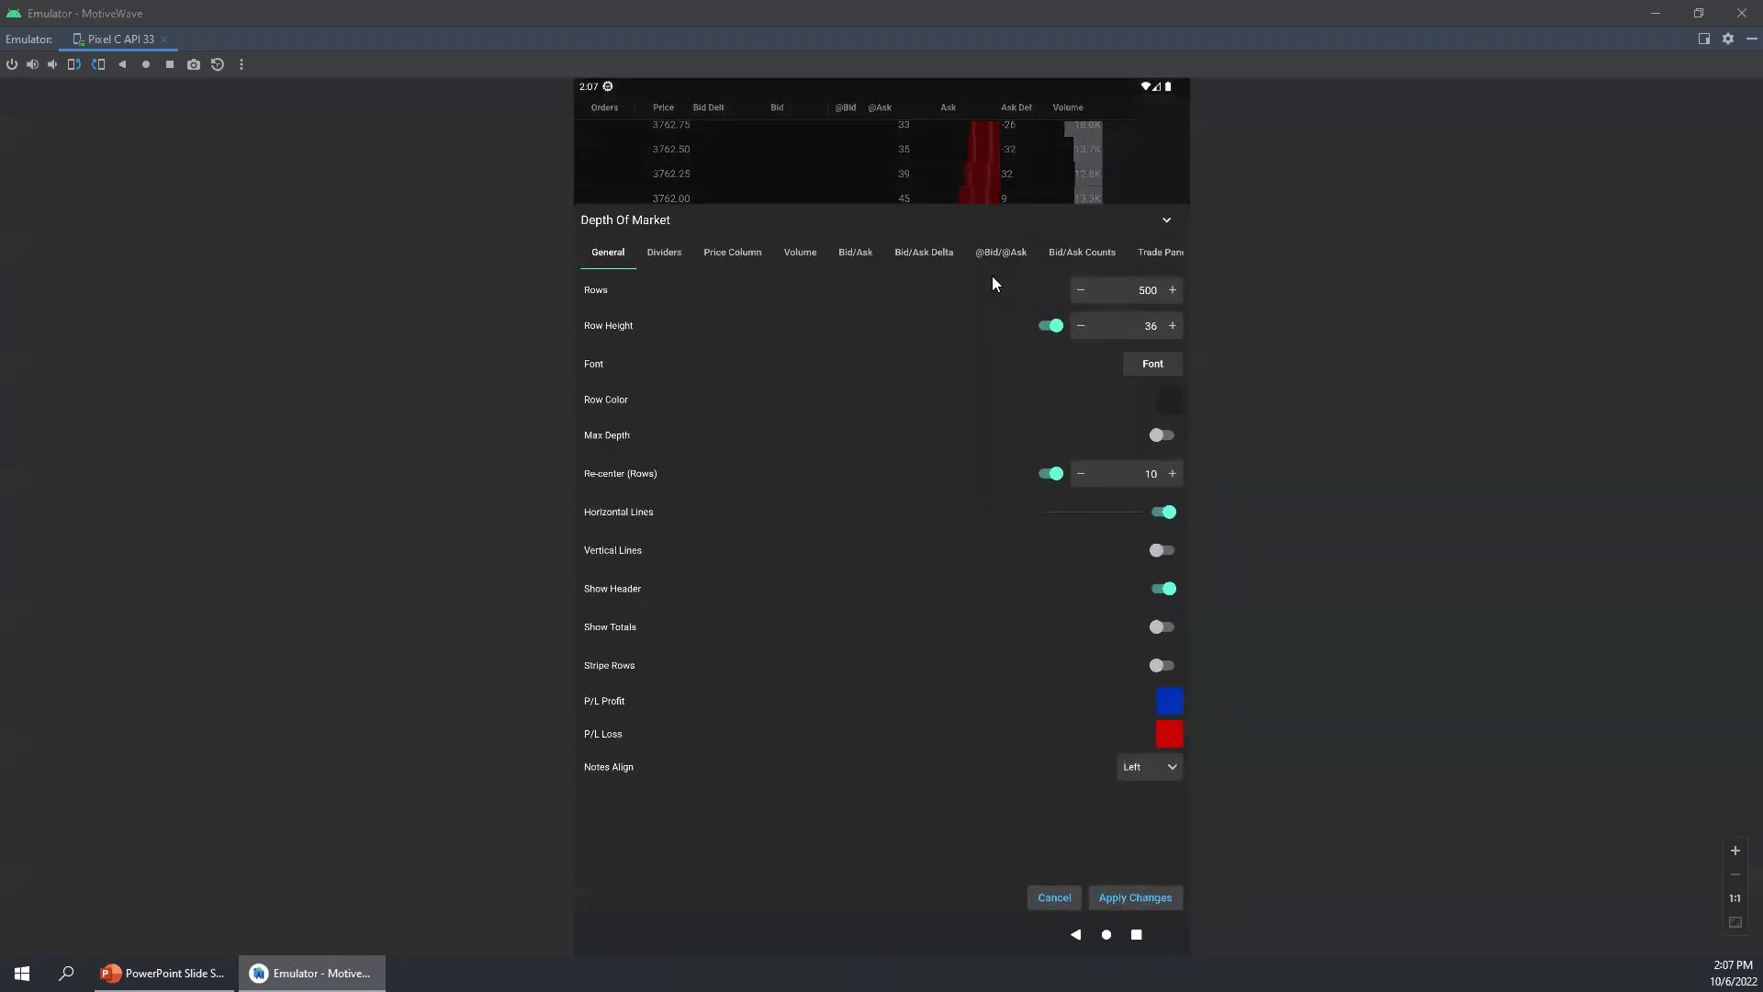
left_click(1081, 328)
left_click(1081, 329)
left_click(1080, 329)
left_click(1171, 515)
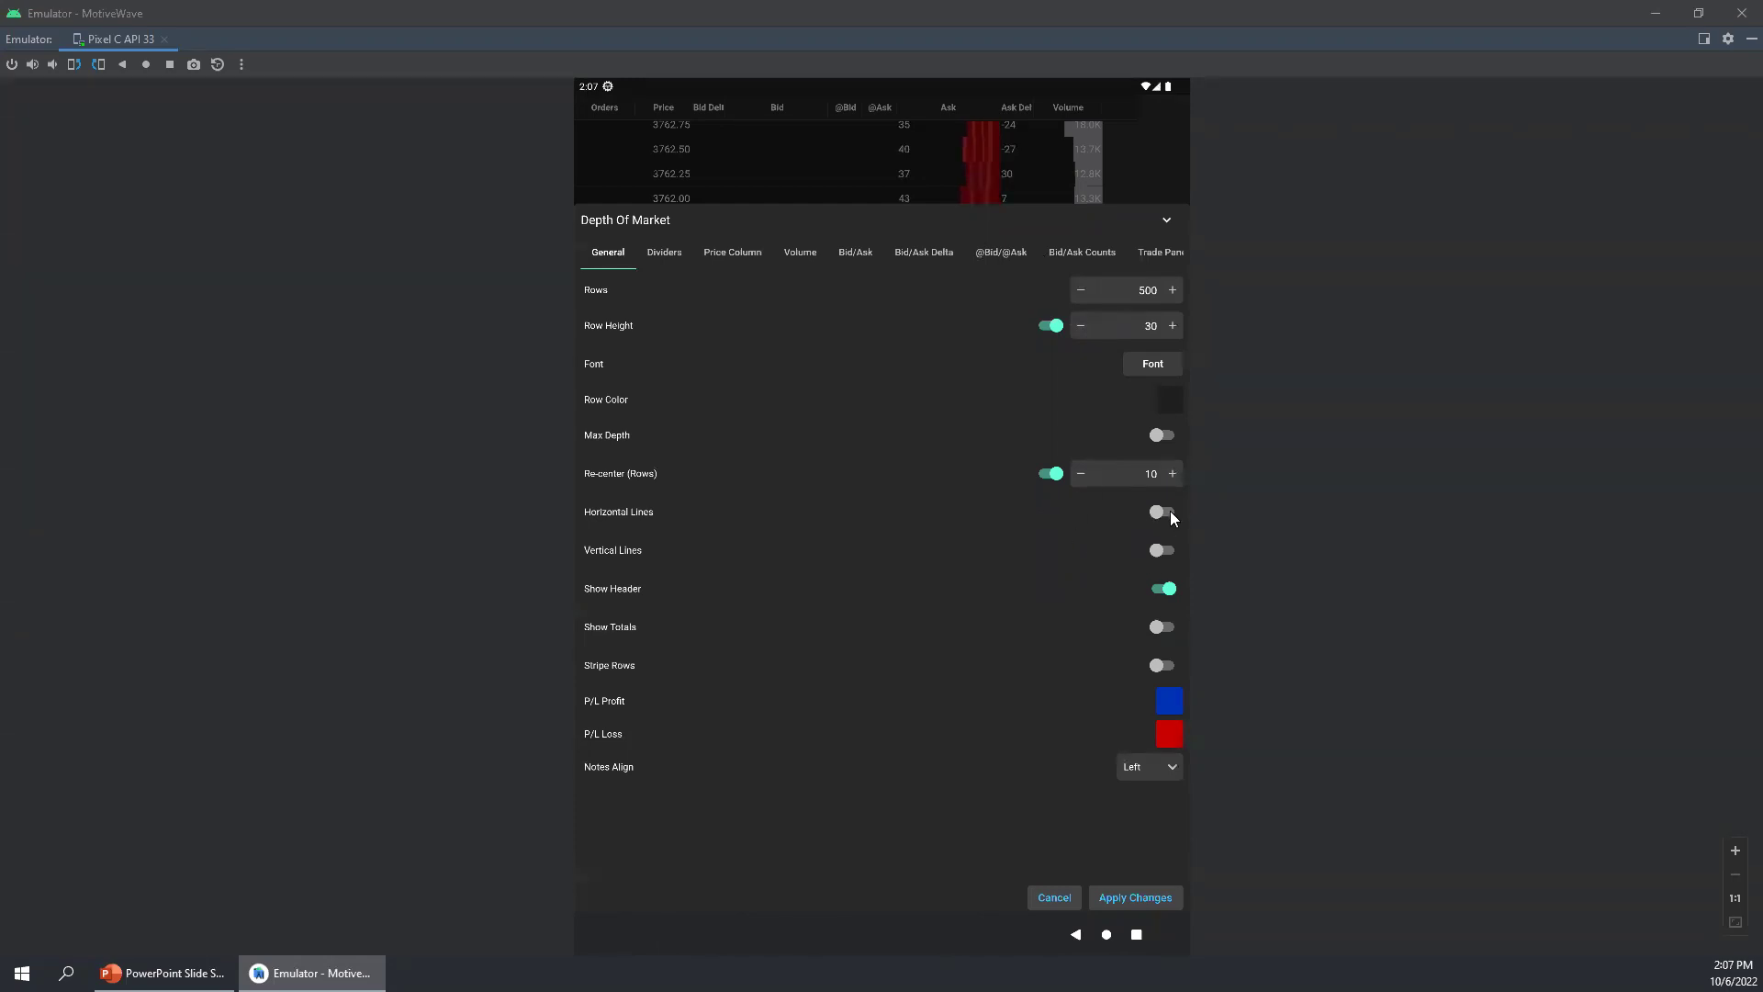
left_click(1126, 897)
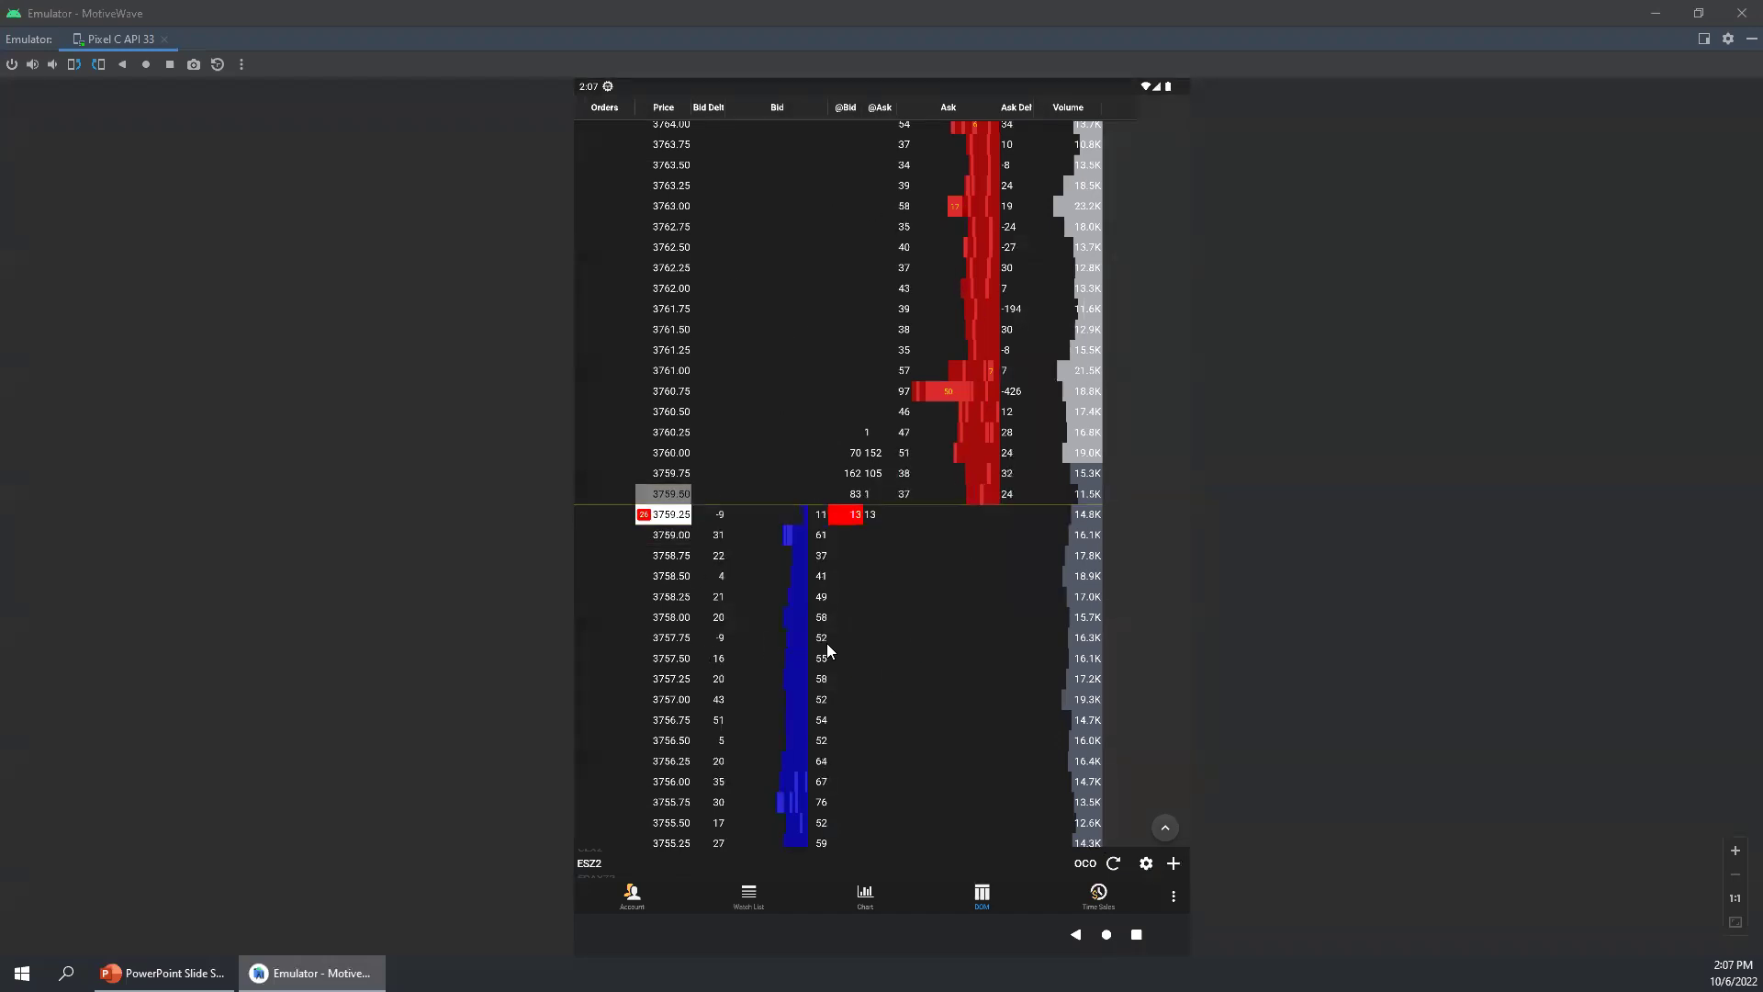
Step: Enable the High and Low divider lines on the DOM, apply them, and check the low divider on the price ladder
left_click(1145, 863)
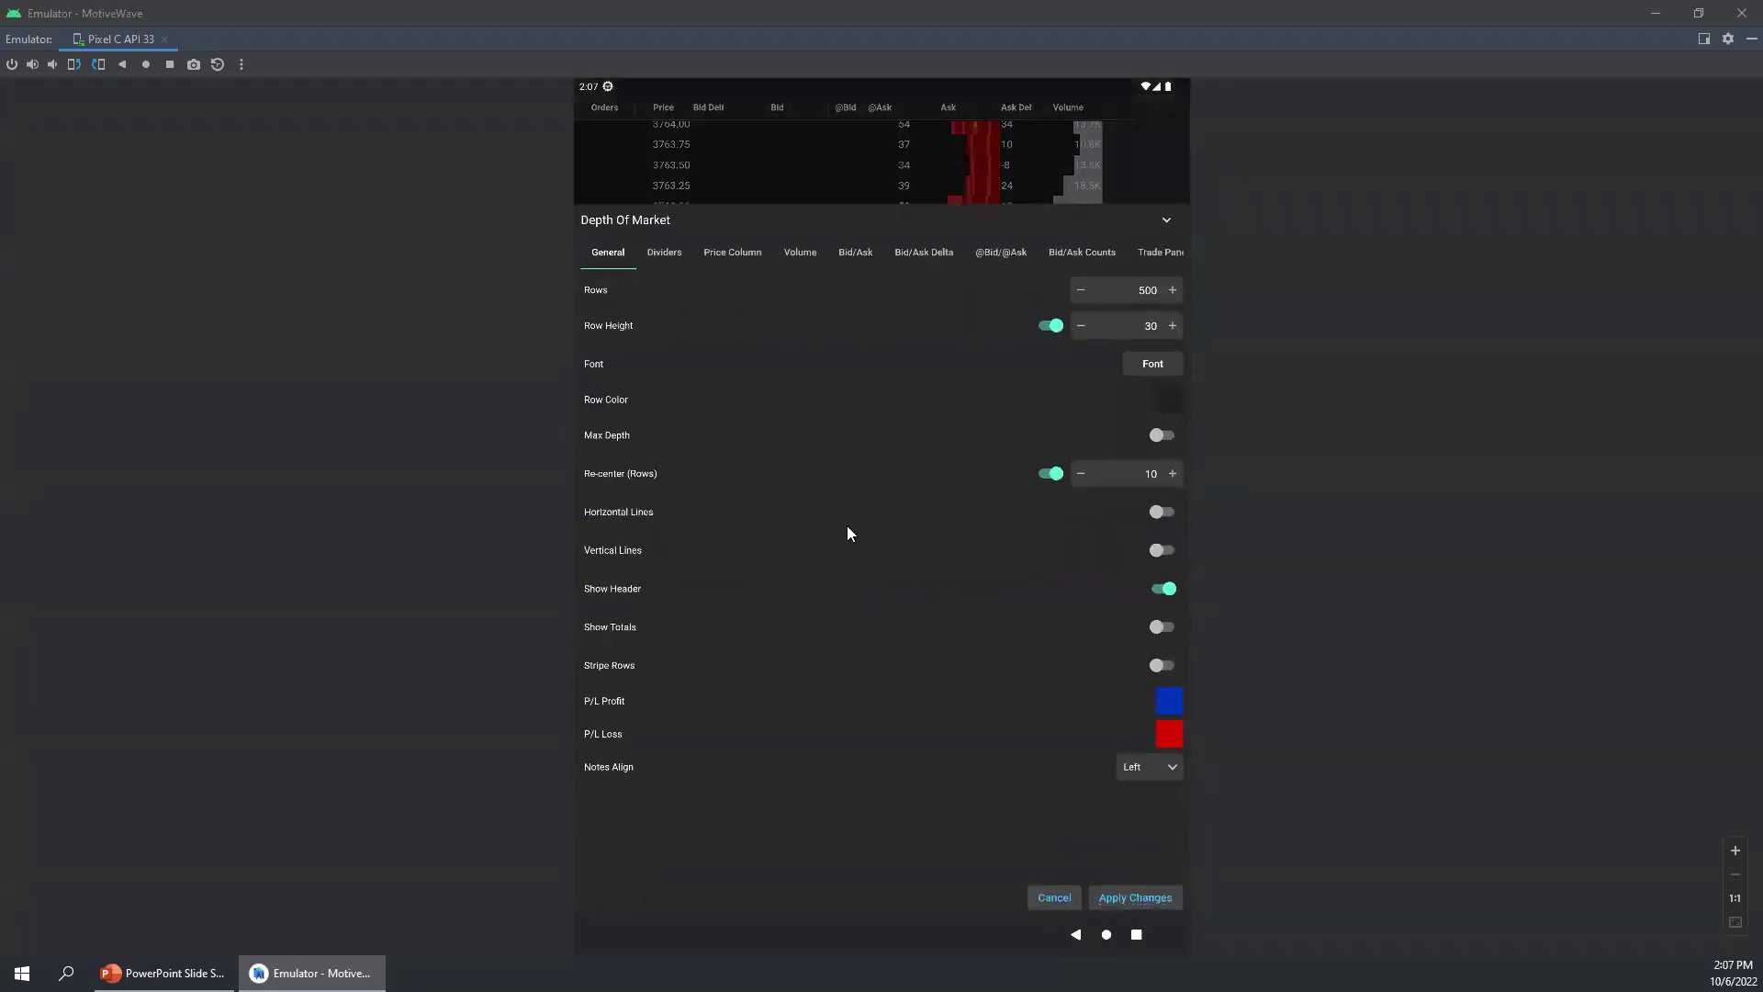
left_click(659, 254)
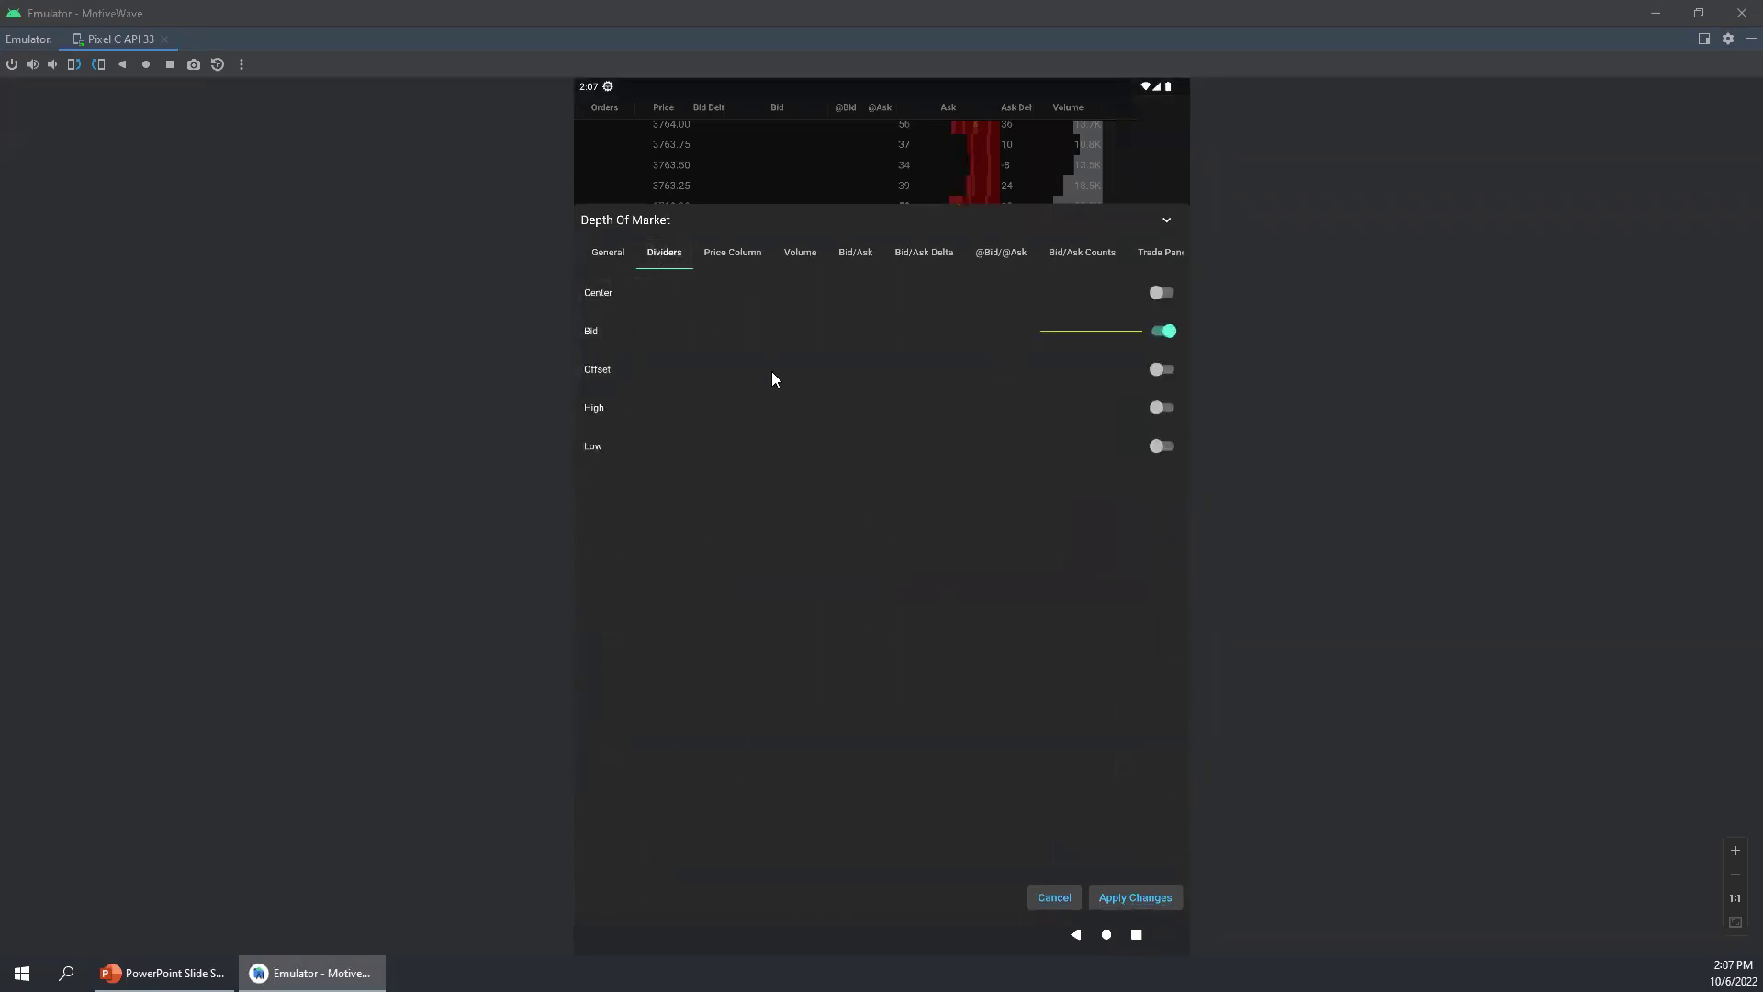
left_click(1159, 408)
left_click(1156, 446)
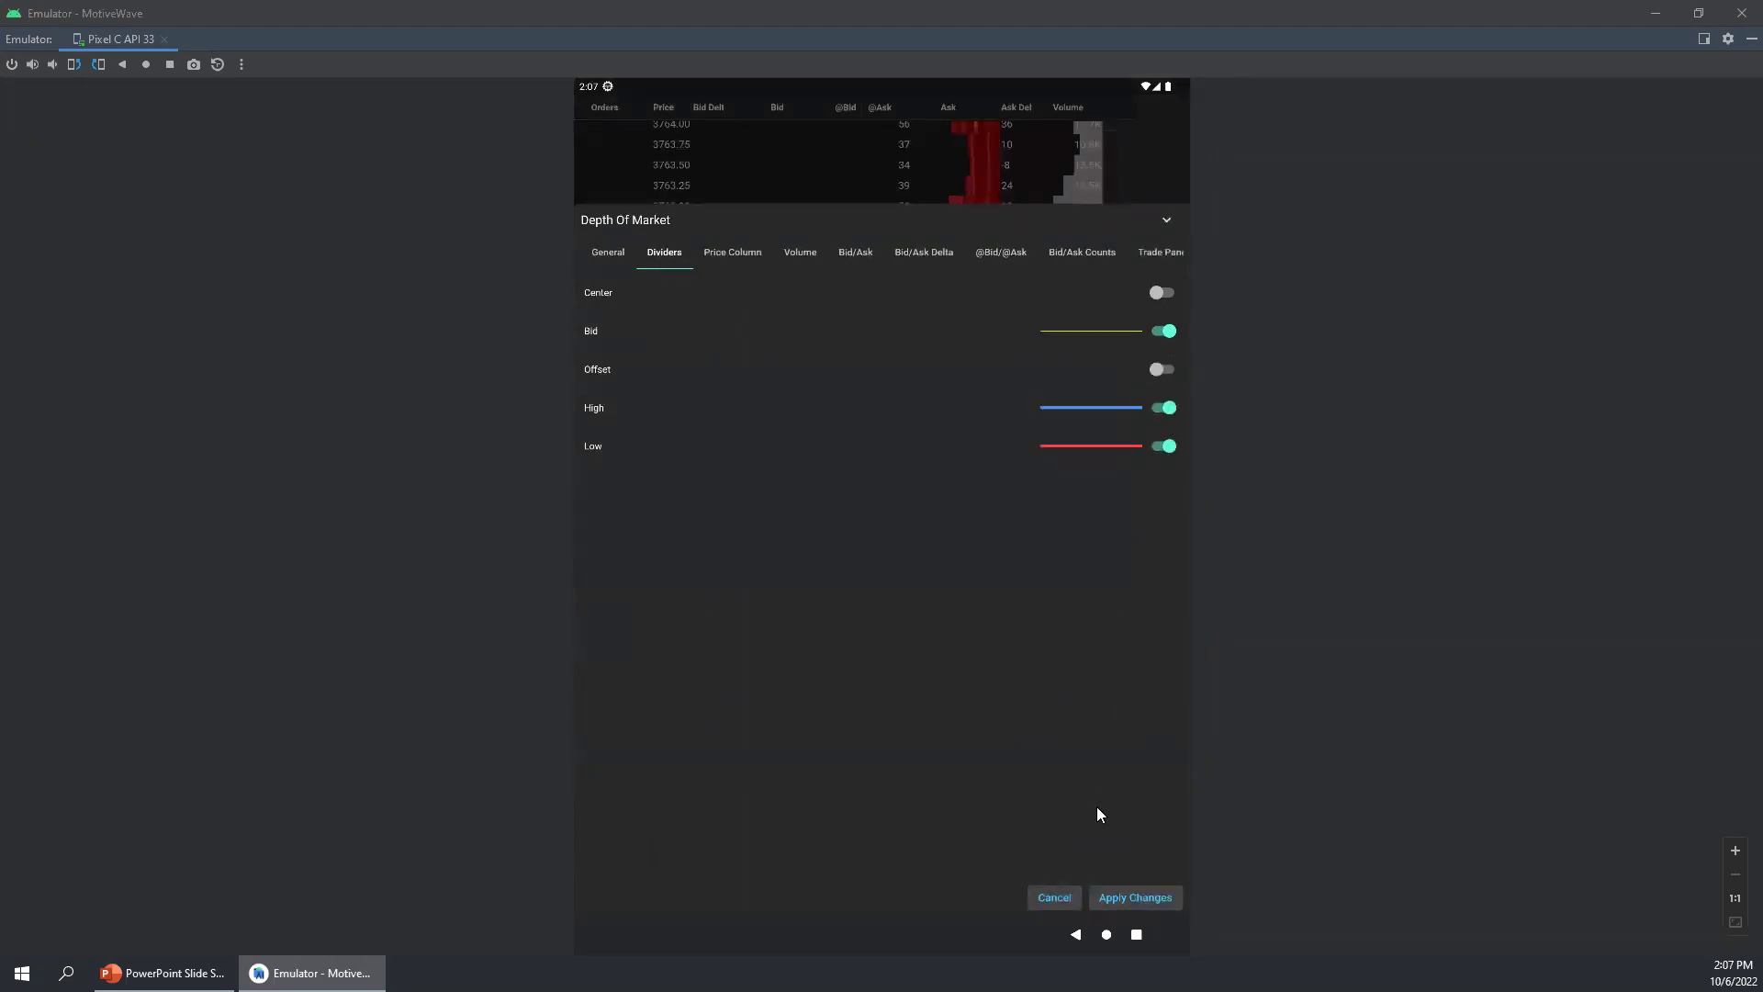
left_click(1125, 897)
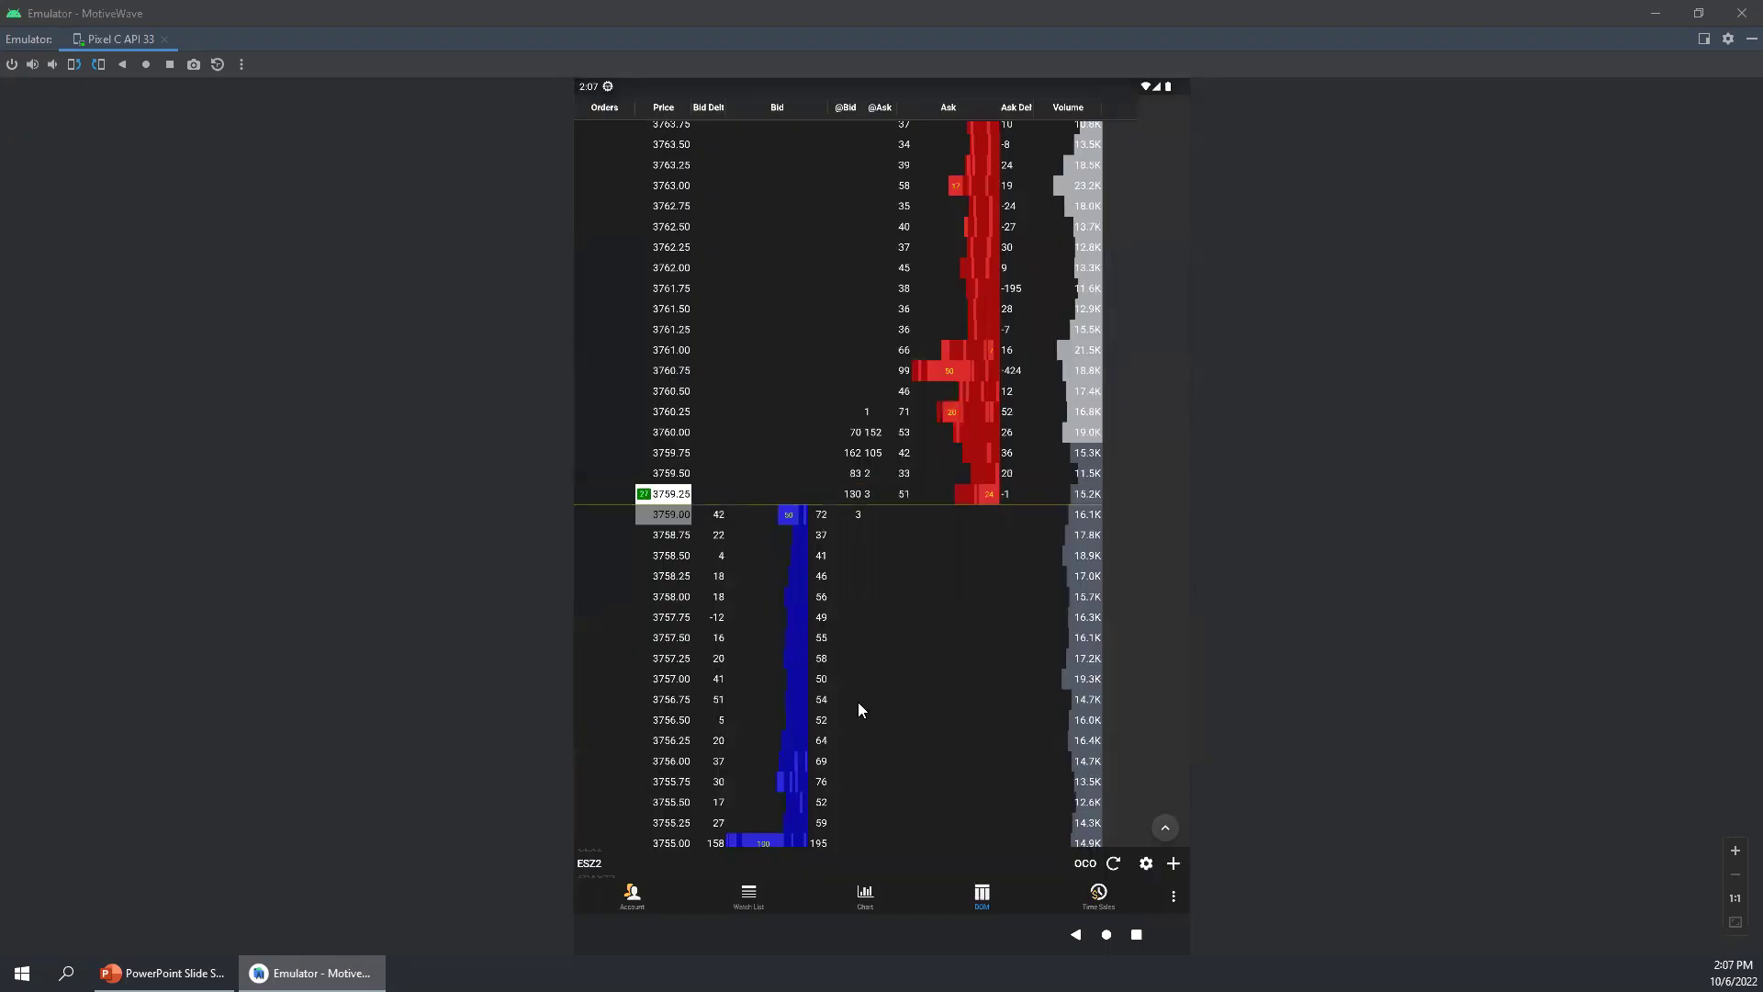
left_click_drag(861, 762, 865, 463)
left_click_drag(896, 703, 885, 514)
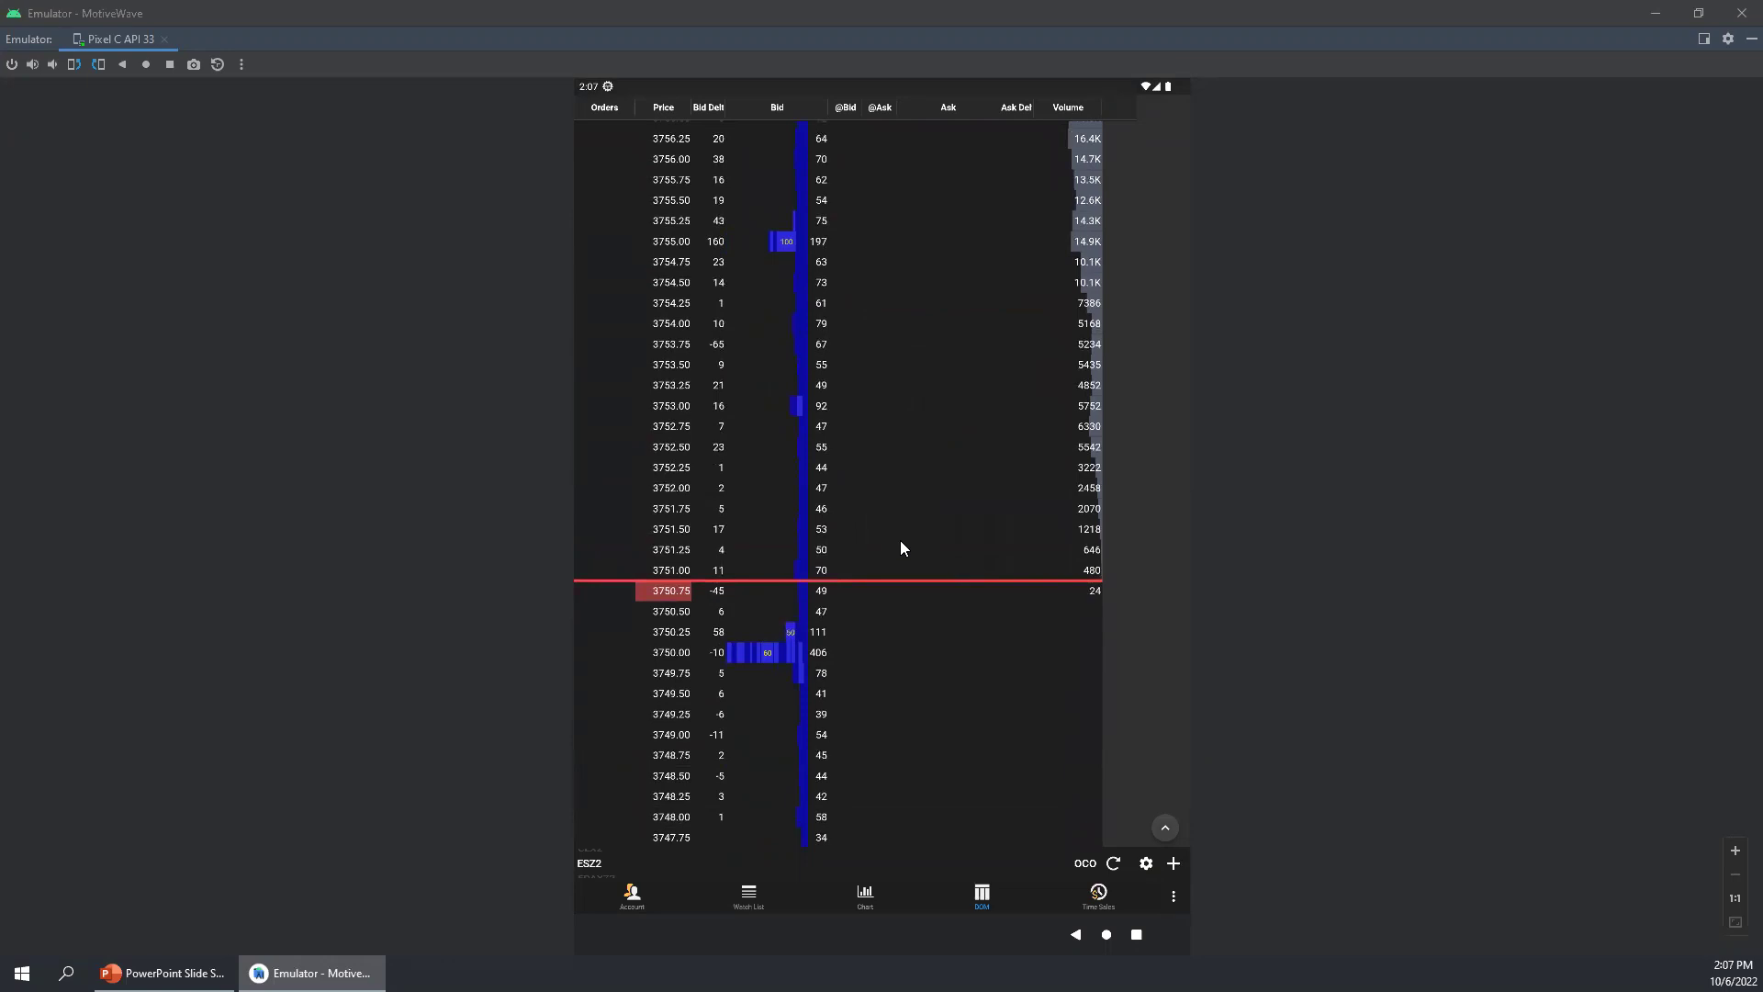
left_click_drag(870, 329, 867, 738)
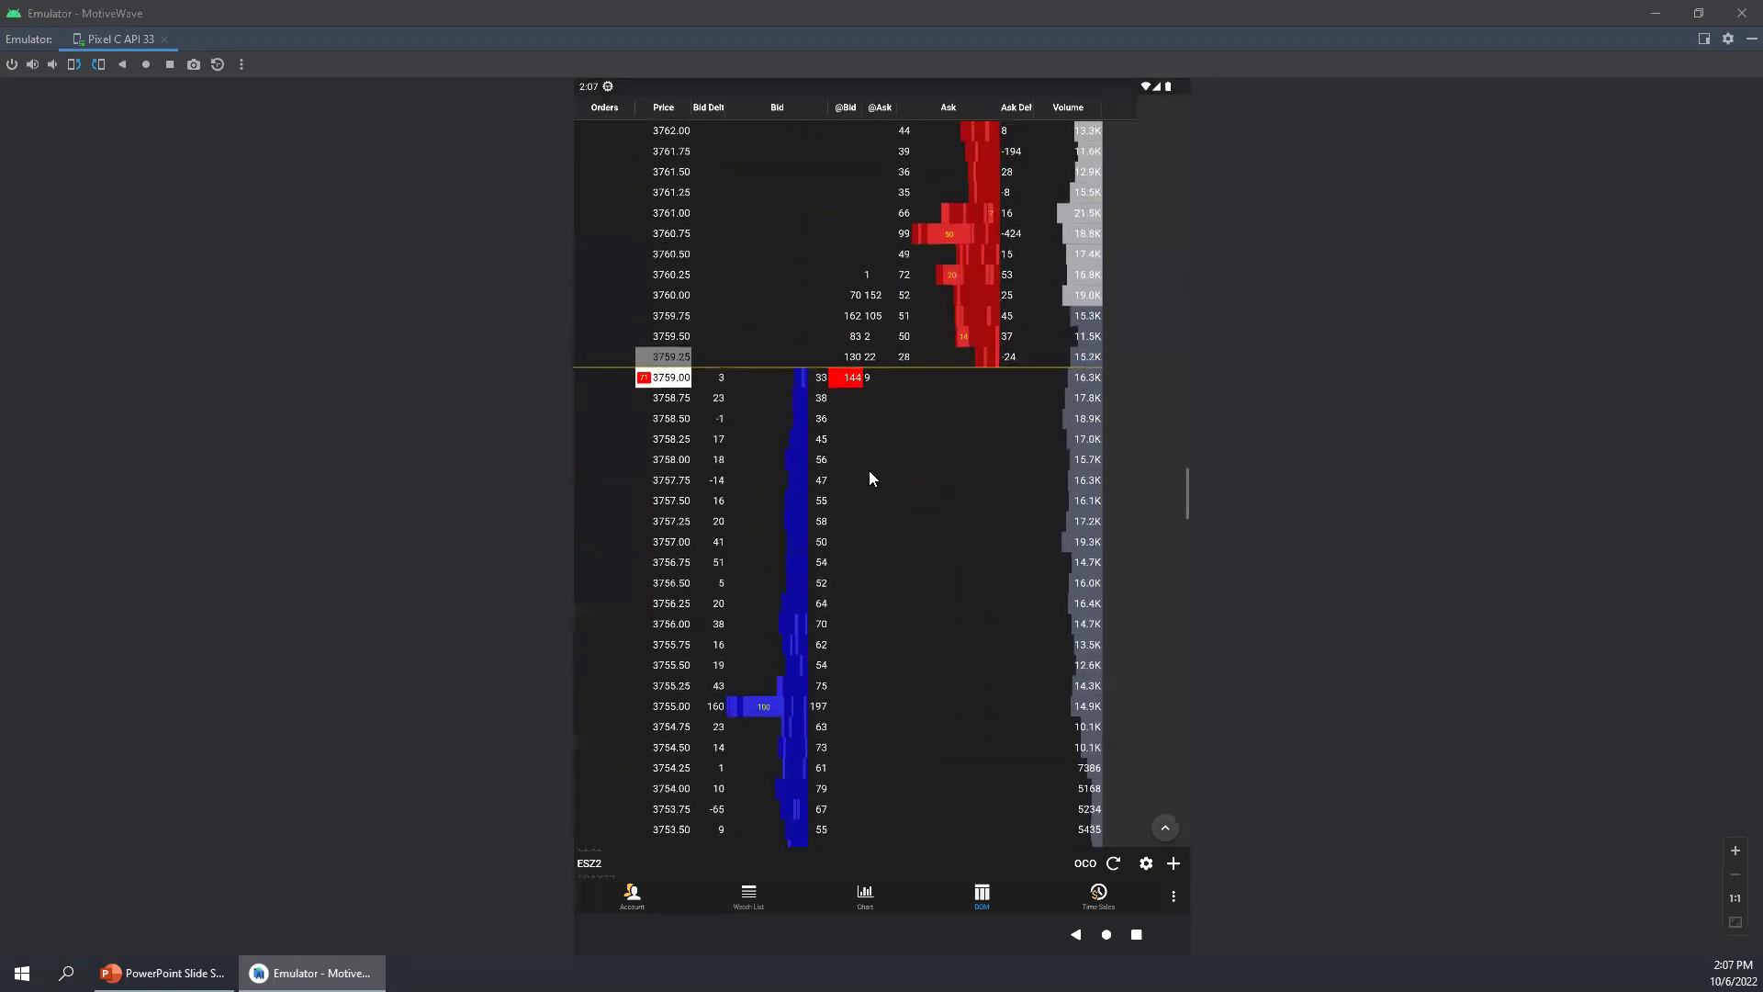
left_click_drag(870, 472, 870, 527)
Step: Center-align the DOM's Price column and enable its Session High/Low Fill
left_click(1145, 868)
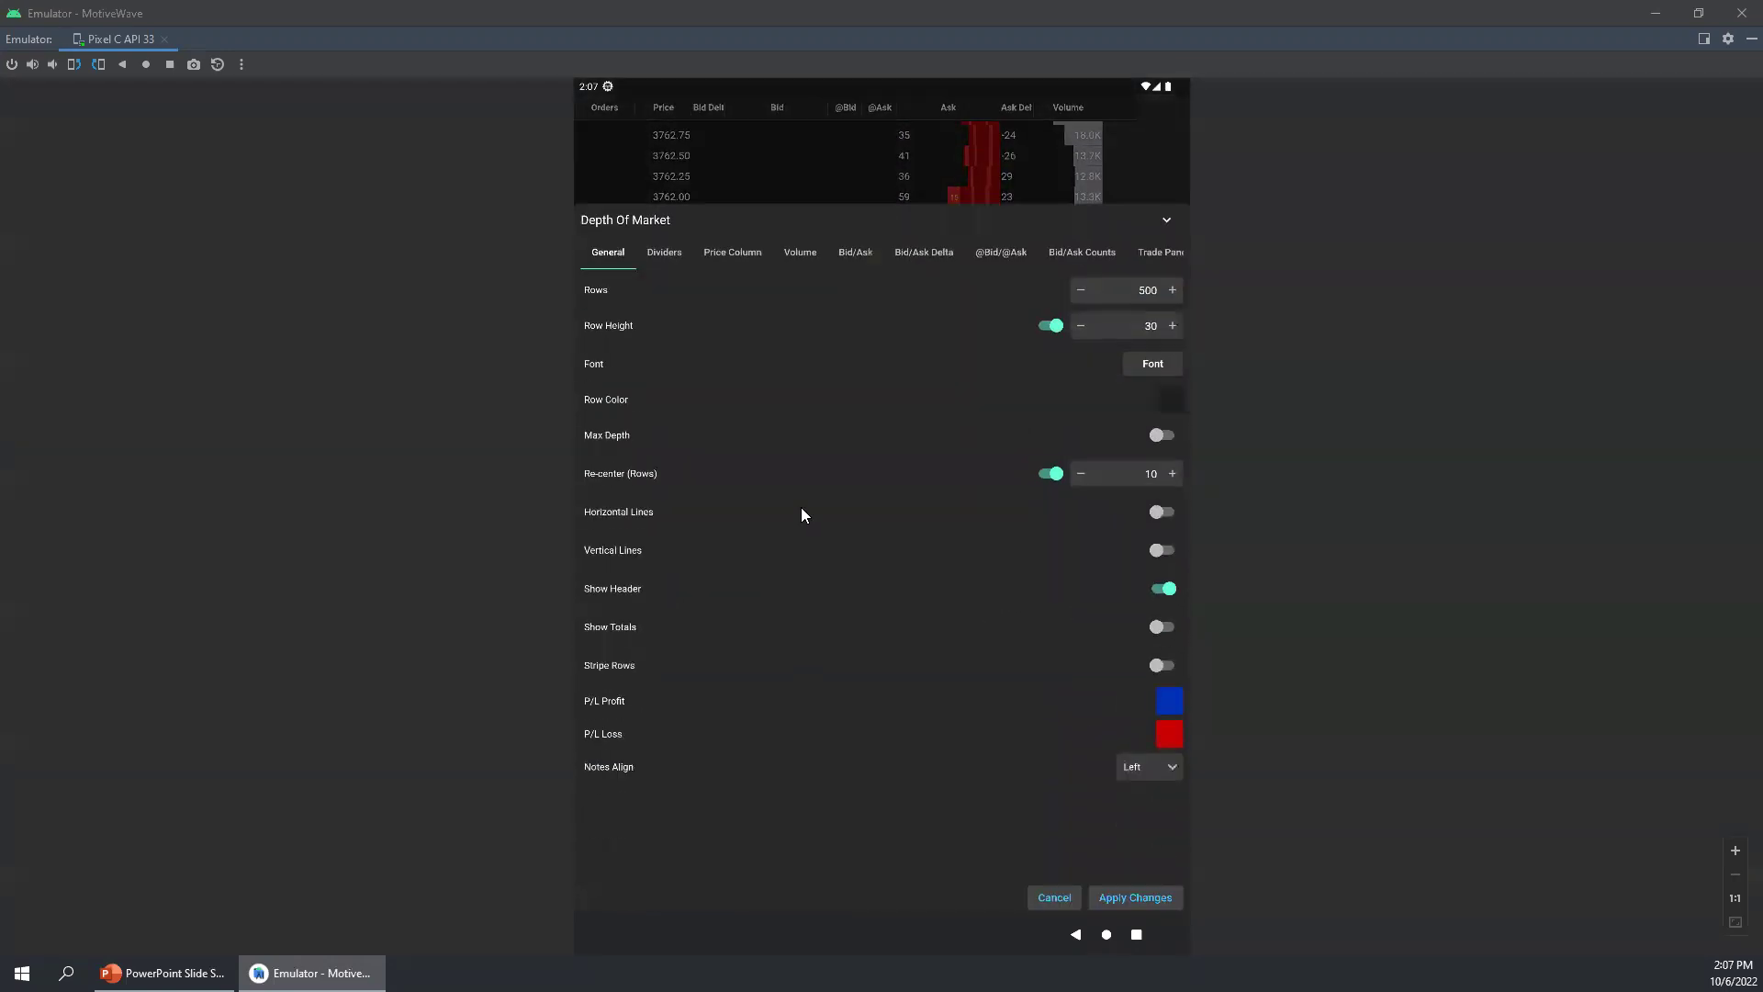
left_click(729, 258)
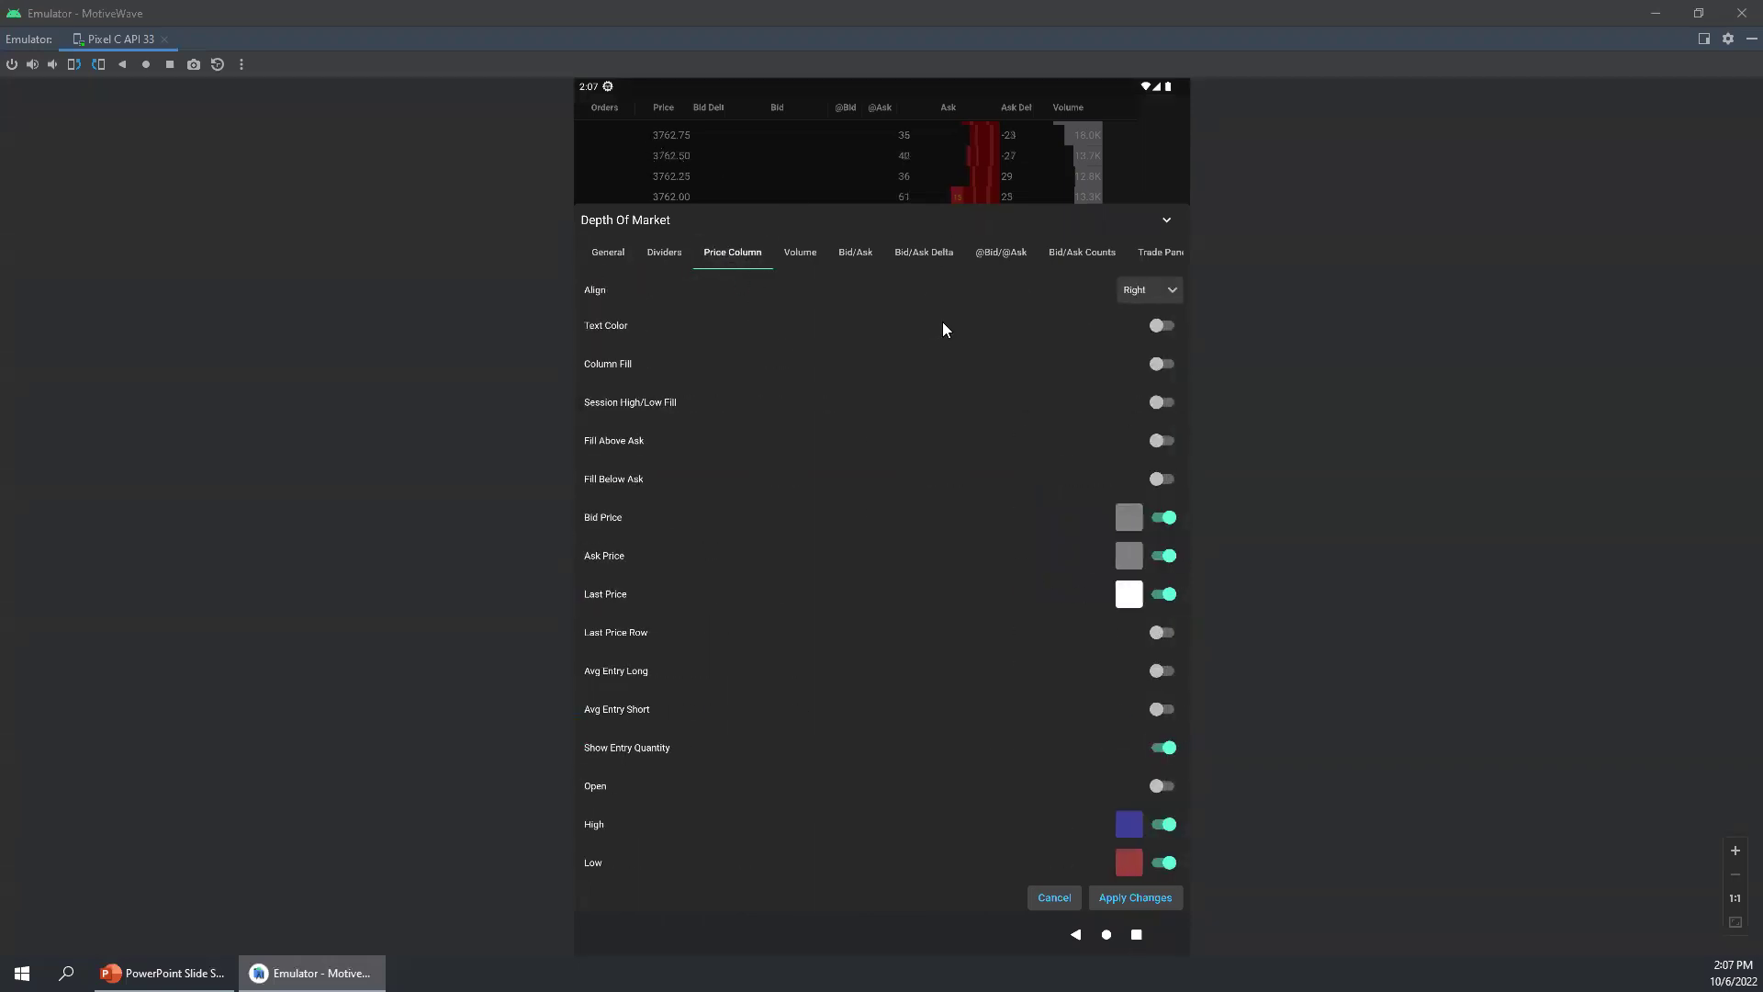
left_click(1172, 290)
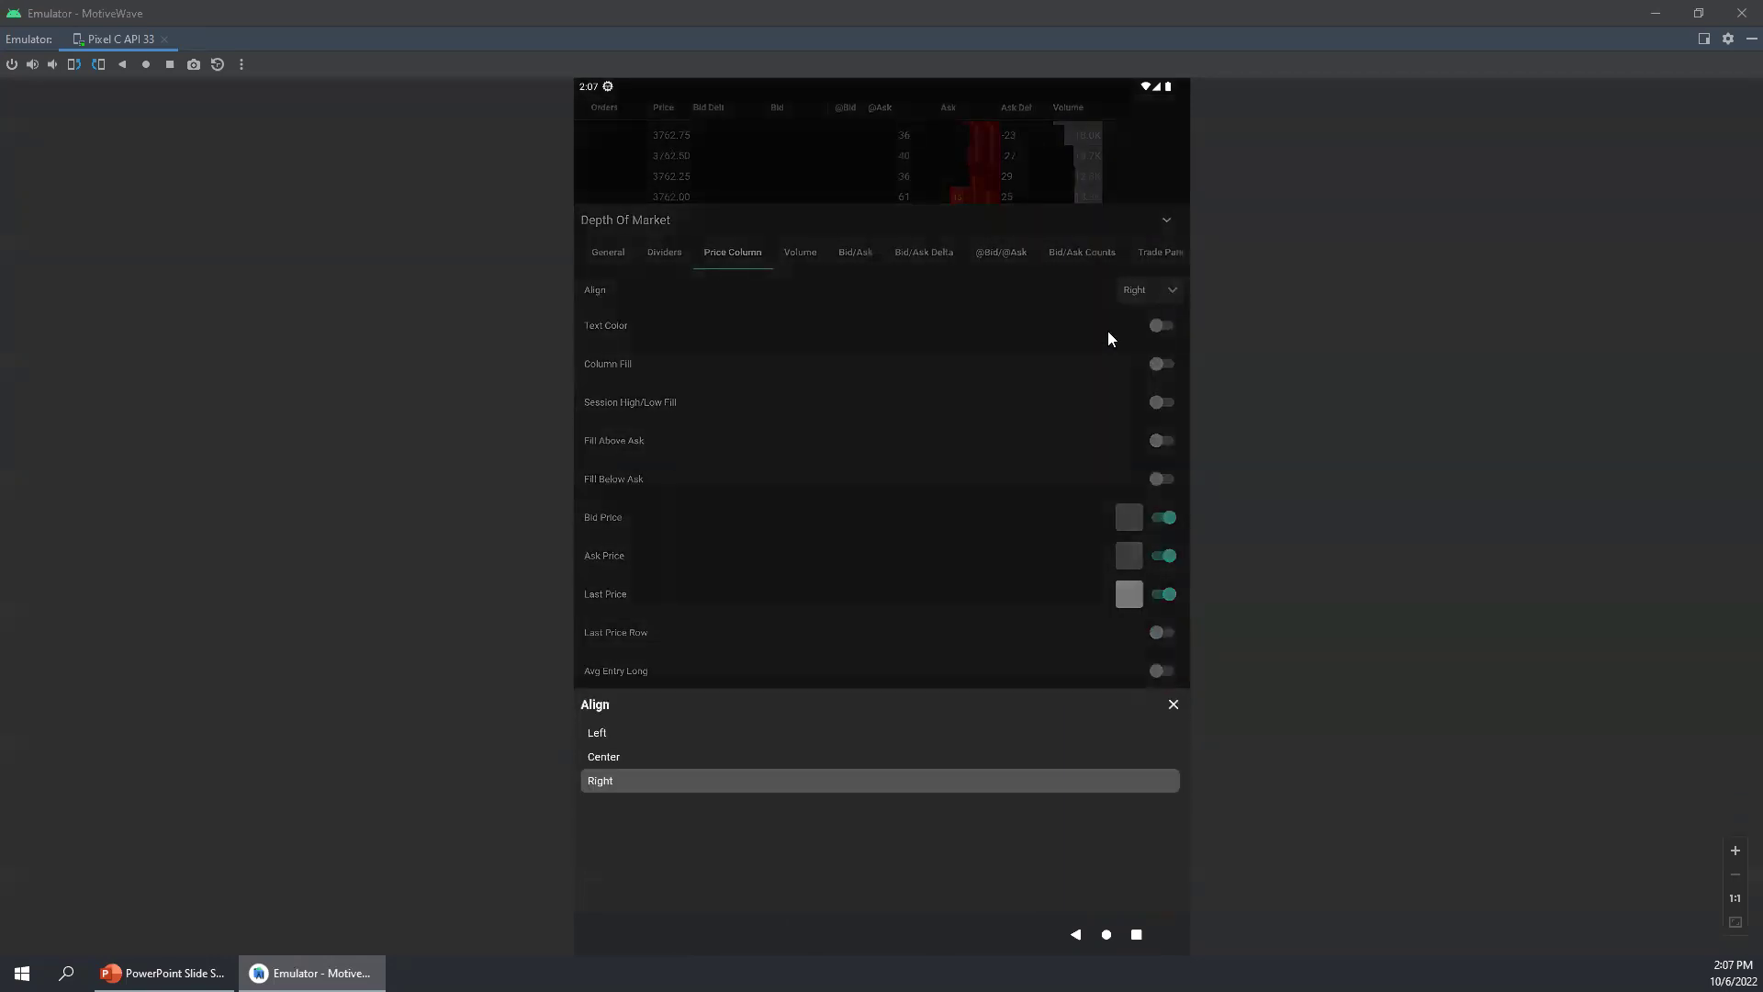
left_click(615, 756)
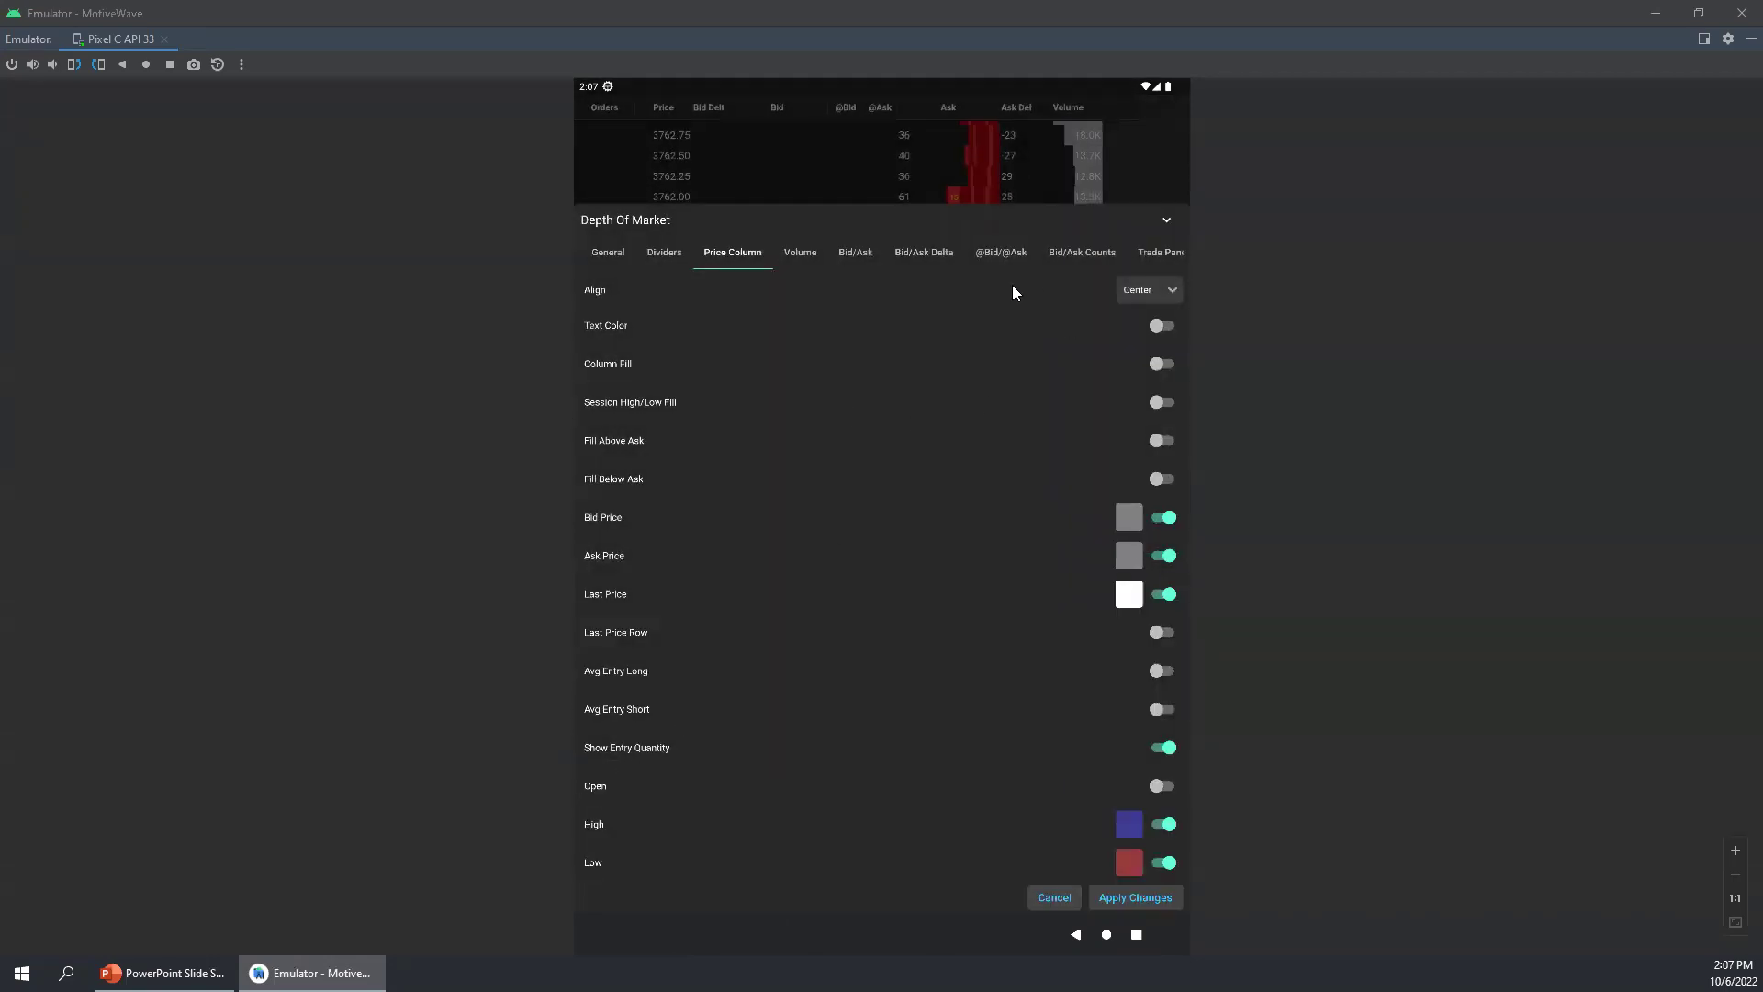
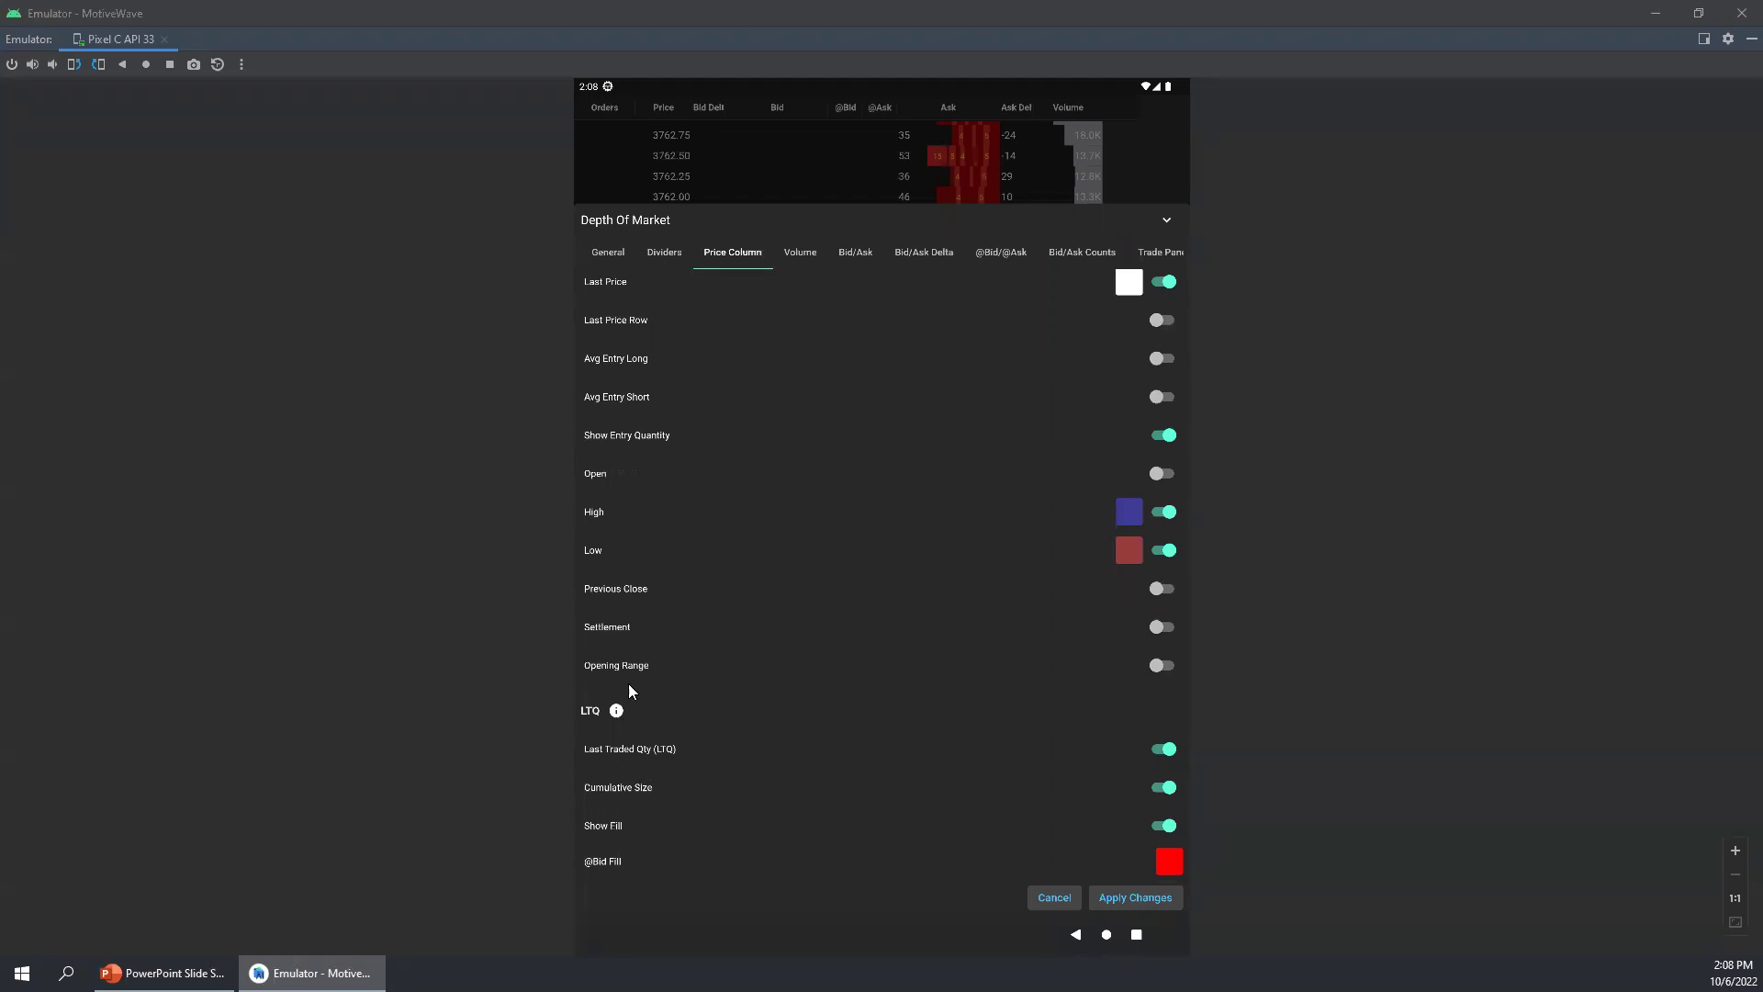
Step: Turn off Last Traded Qty (LTQ) in the Price column, apply the changes, and inspect the column down to the session low
left_click(1163, 748)
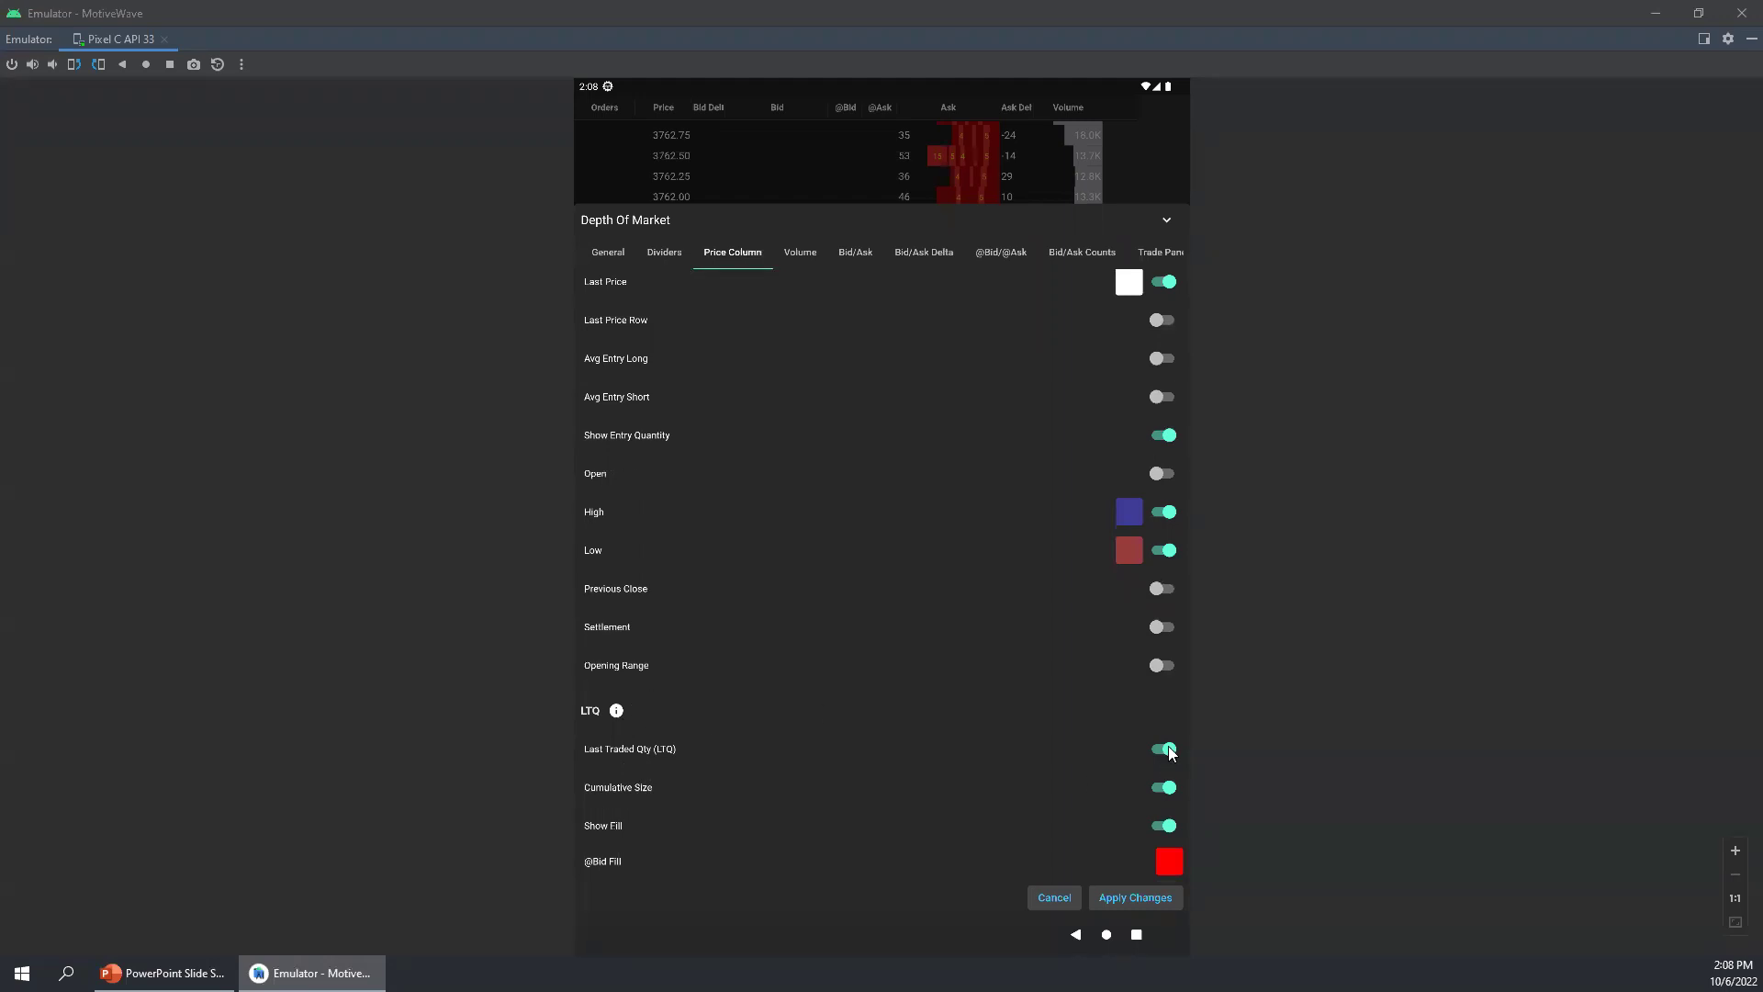
left_click(1134, 897)
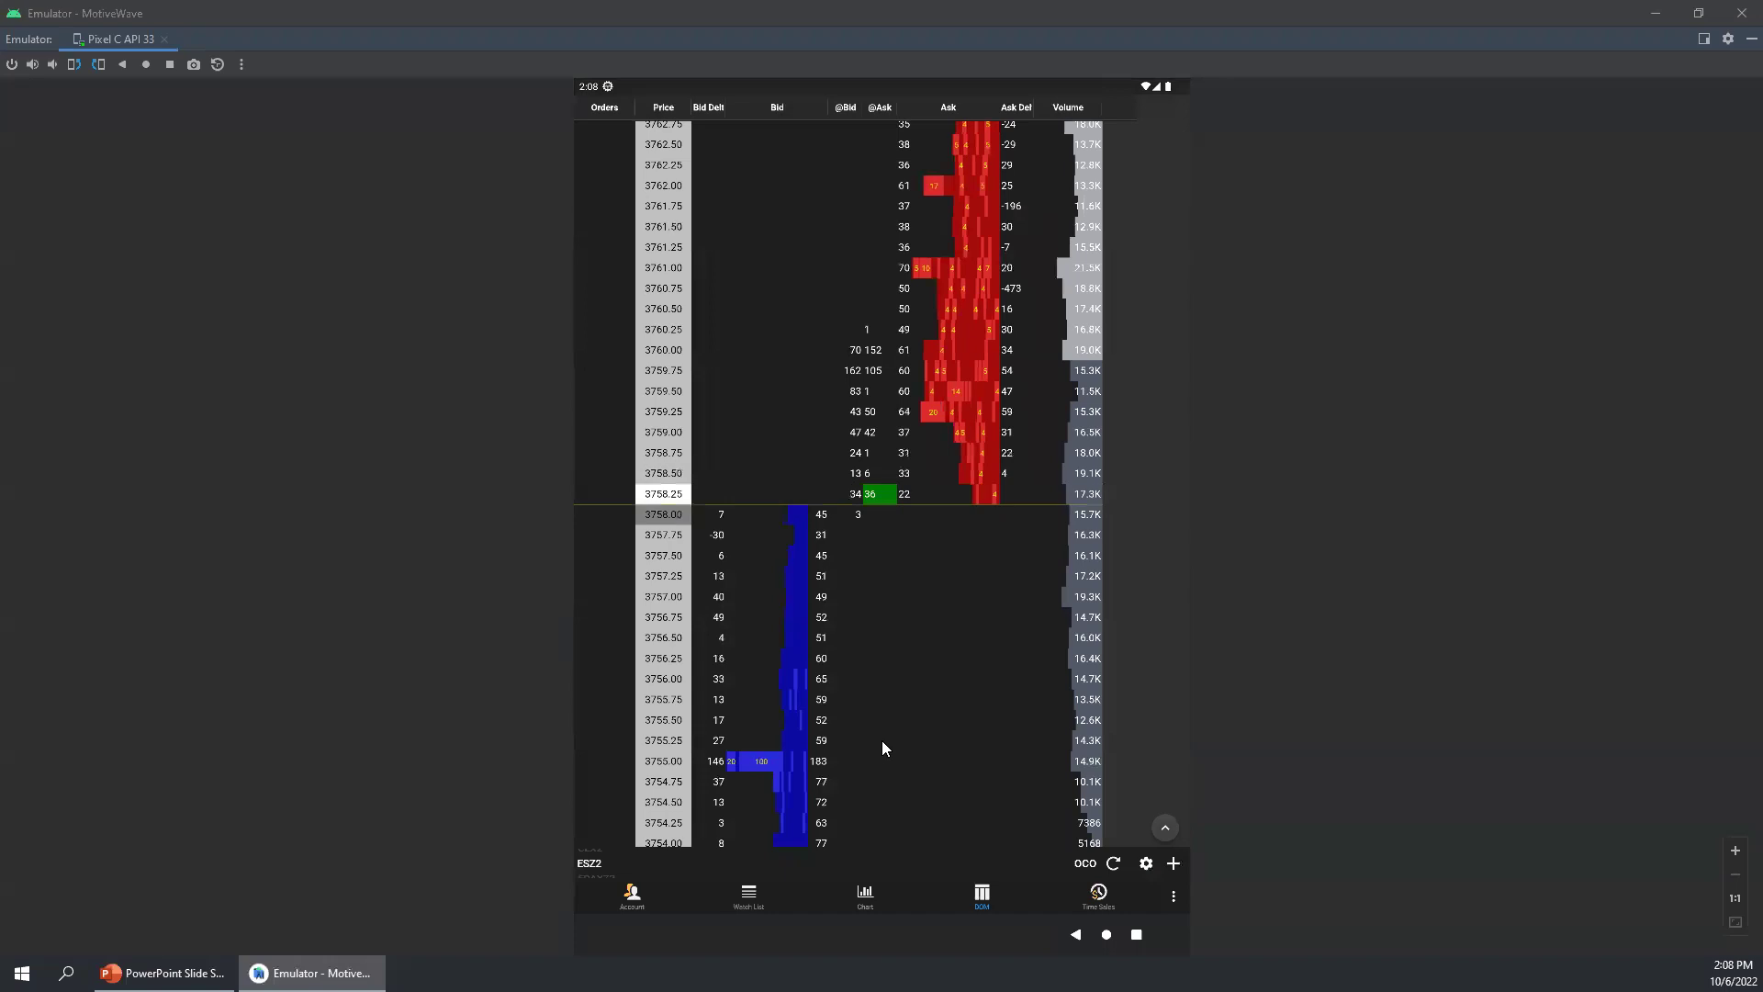
left_click_drag(881, 739, 886, 371)
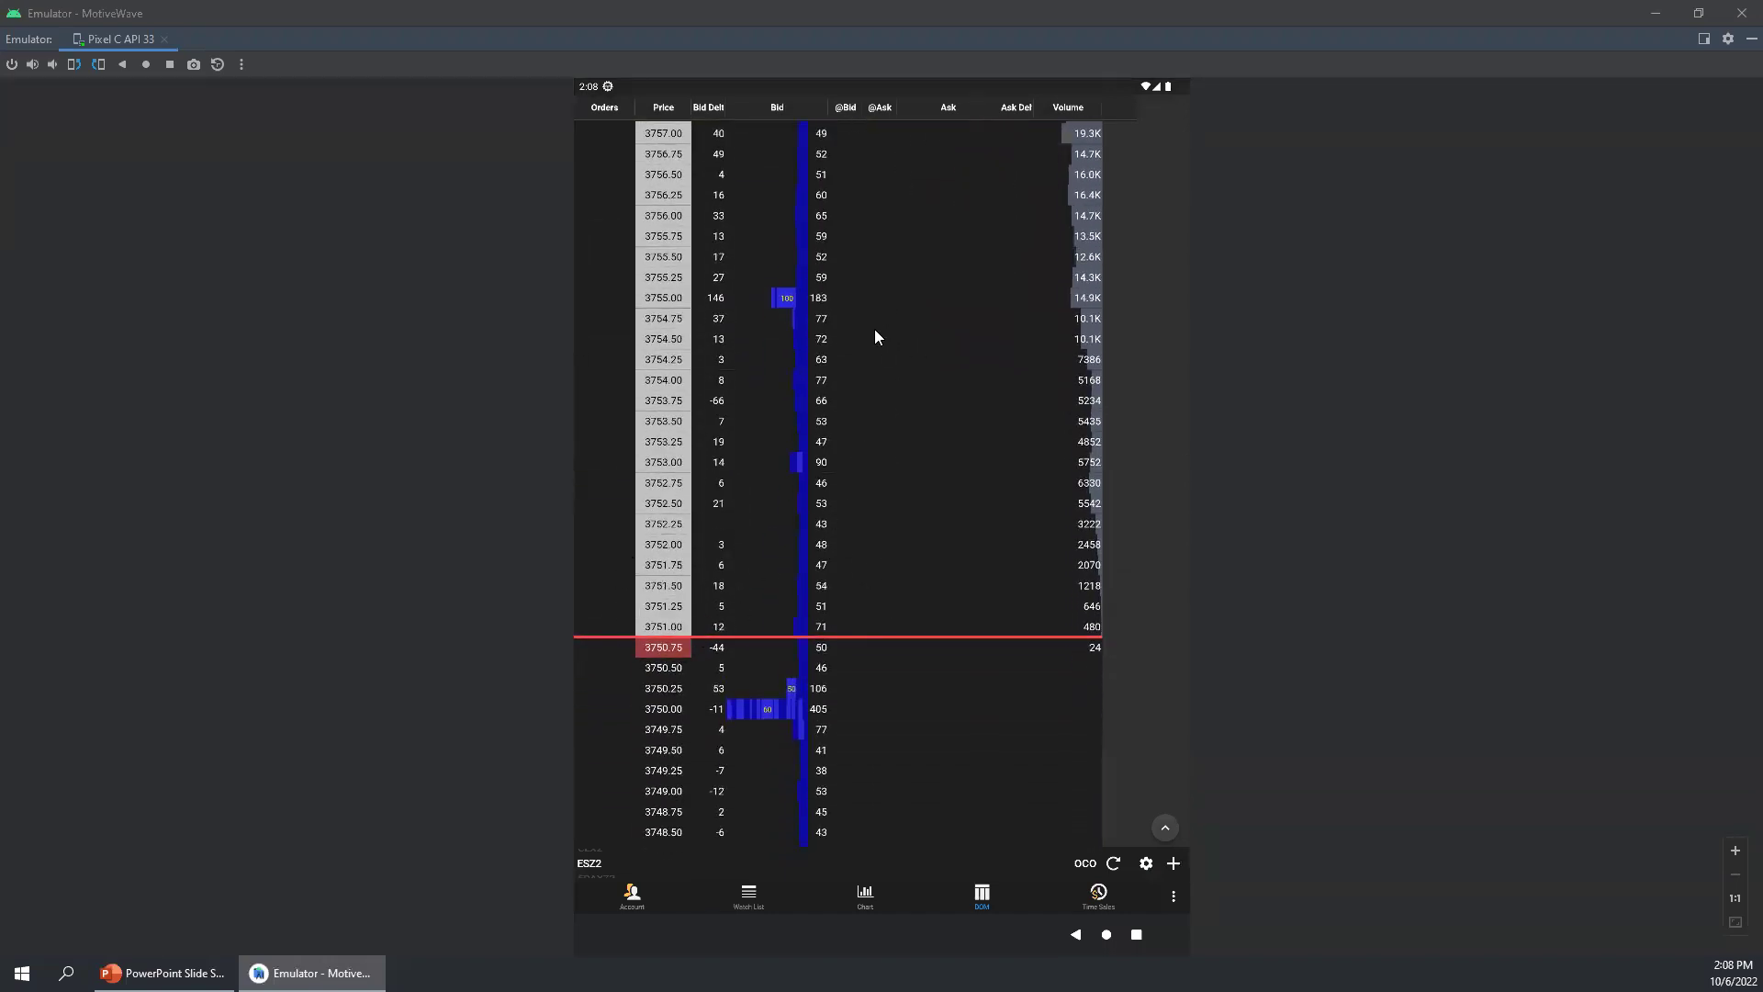
left_click_drag(871, 369, 853, 669)
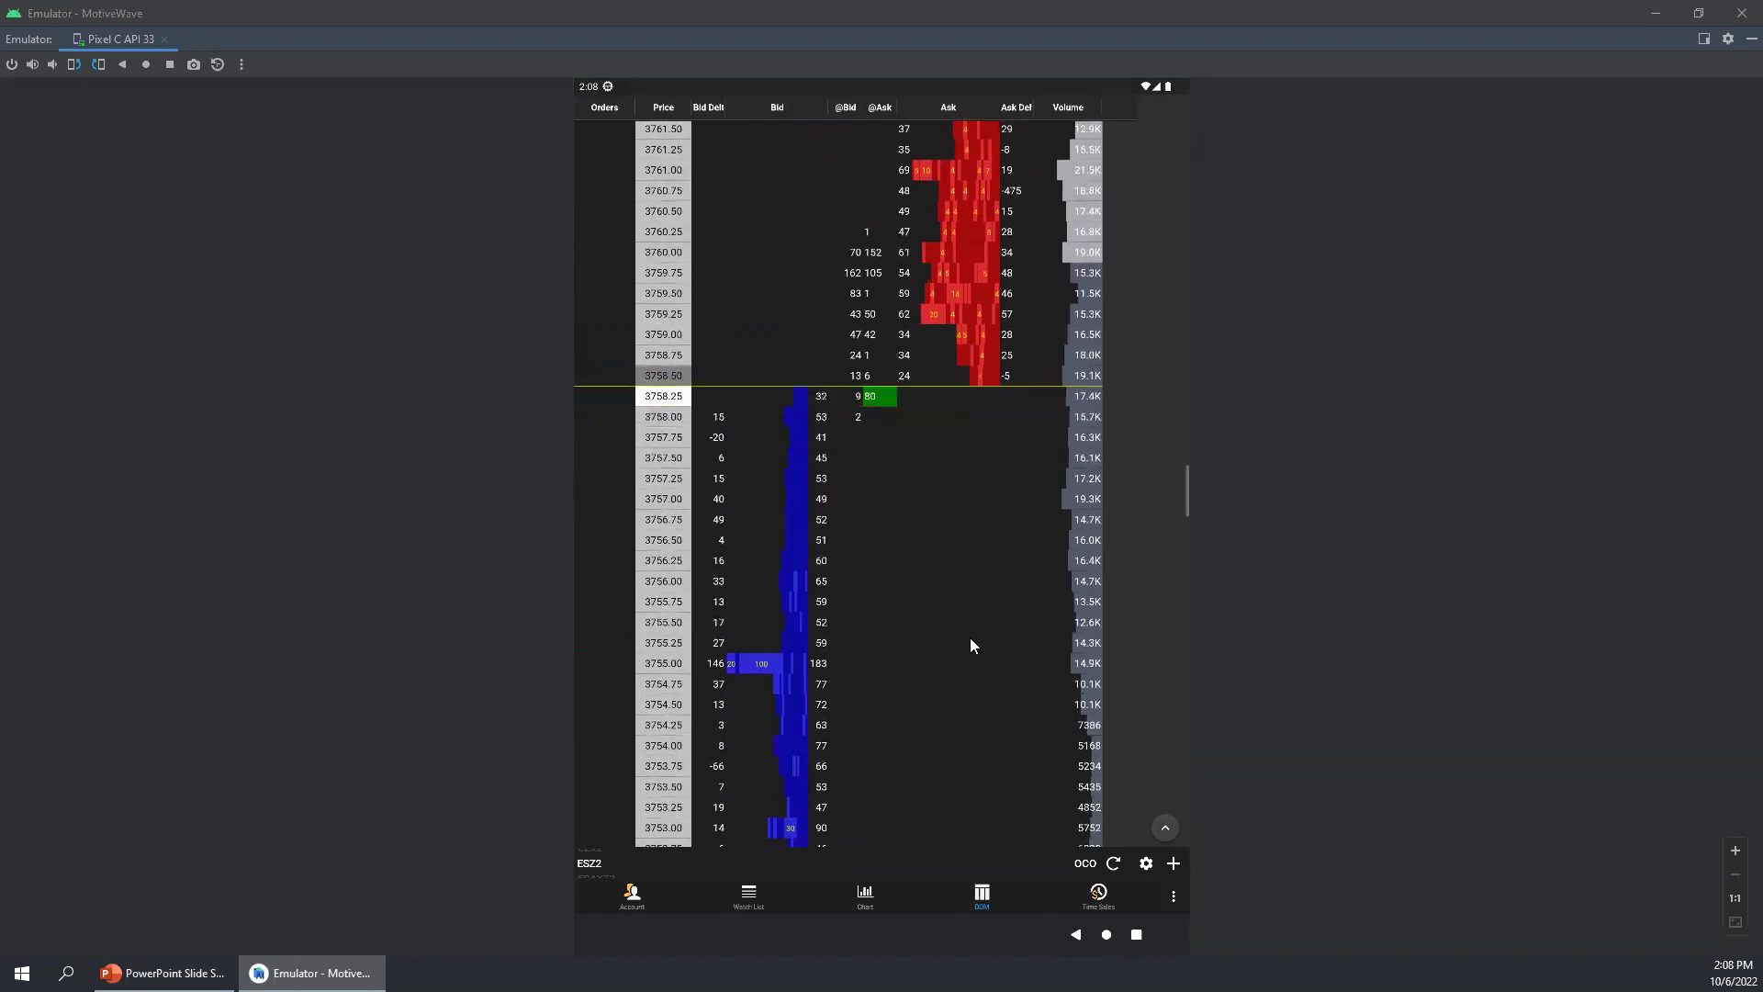
Step: Set Volume Align and Volume Text Align to Left for the DOM, apply the changes, and widen the Volume column
left_click(1145, 864)
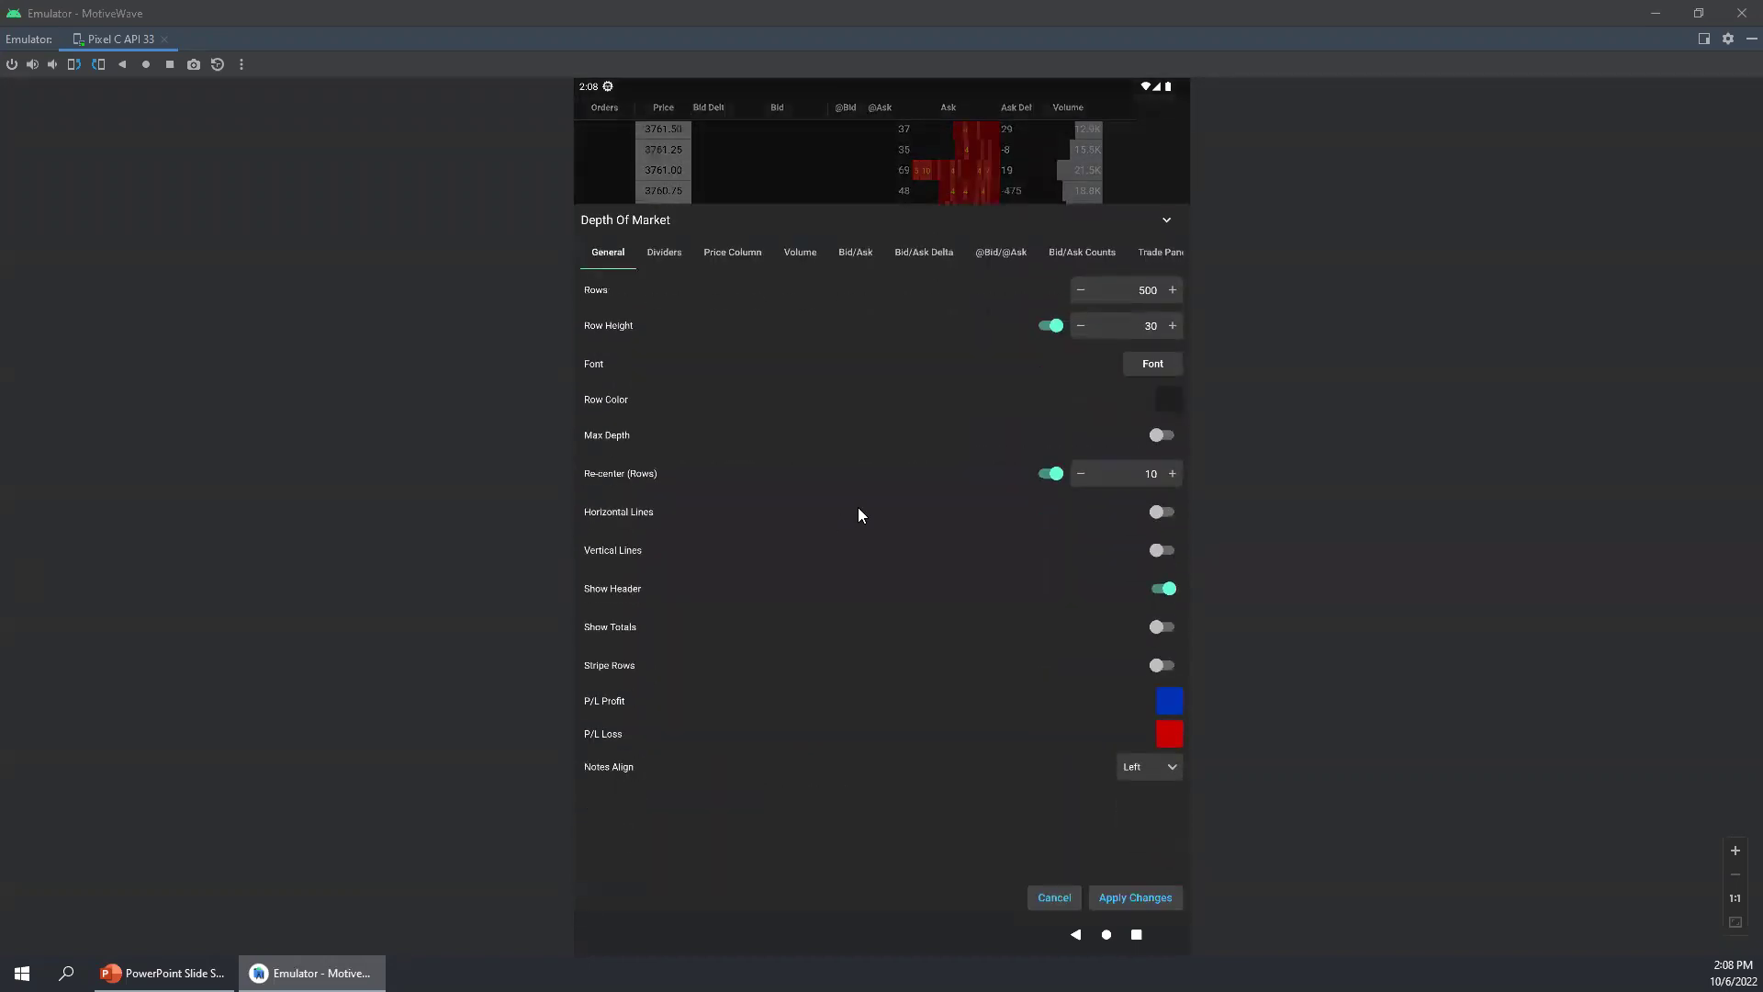
left_click(1167, 220)
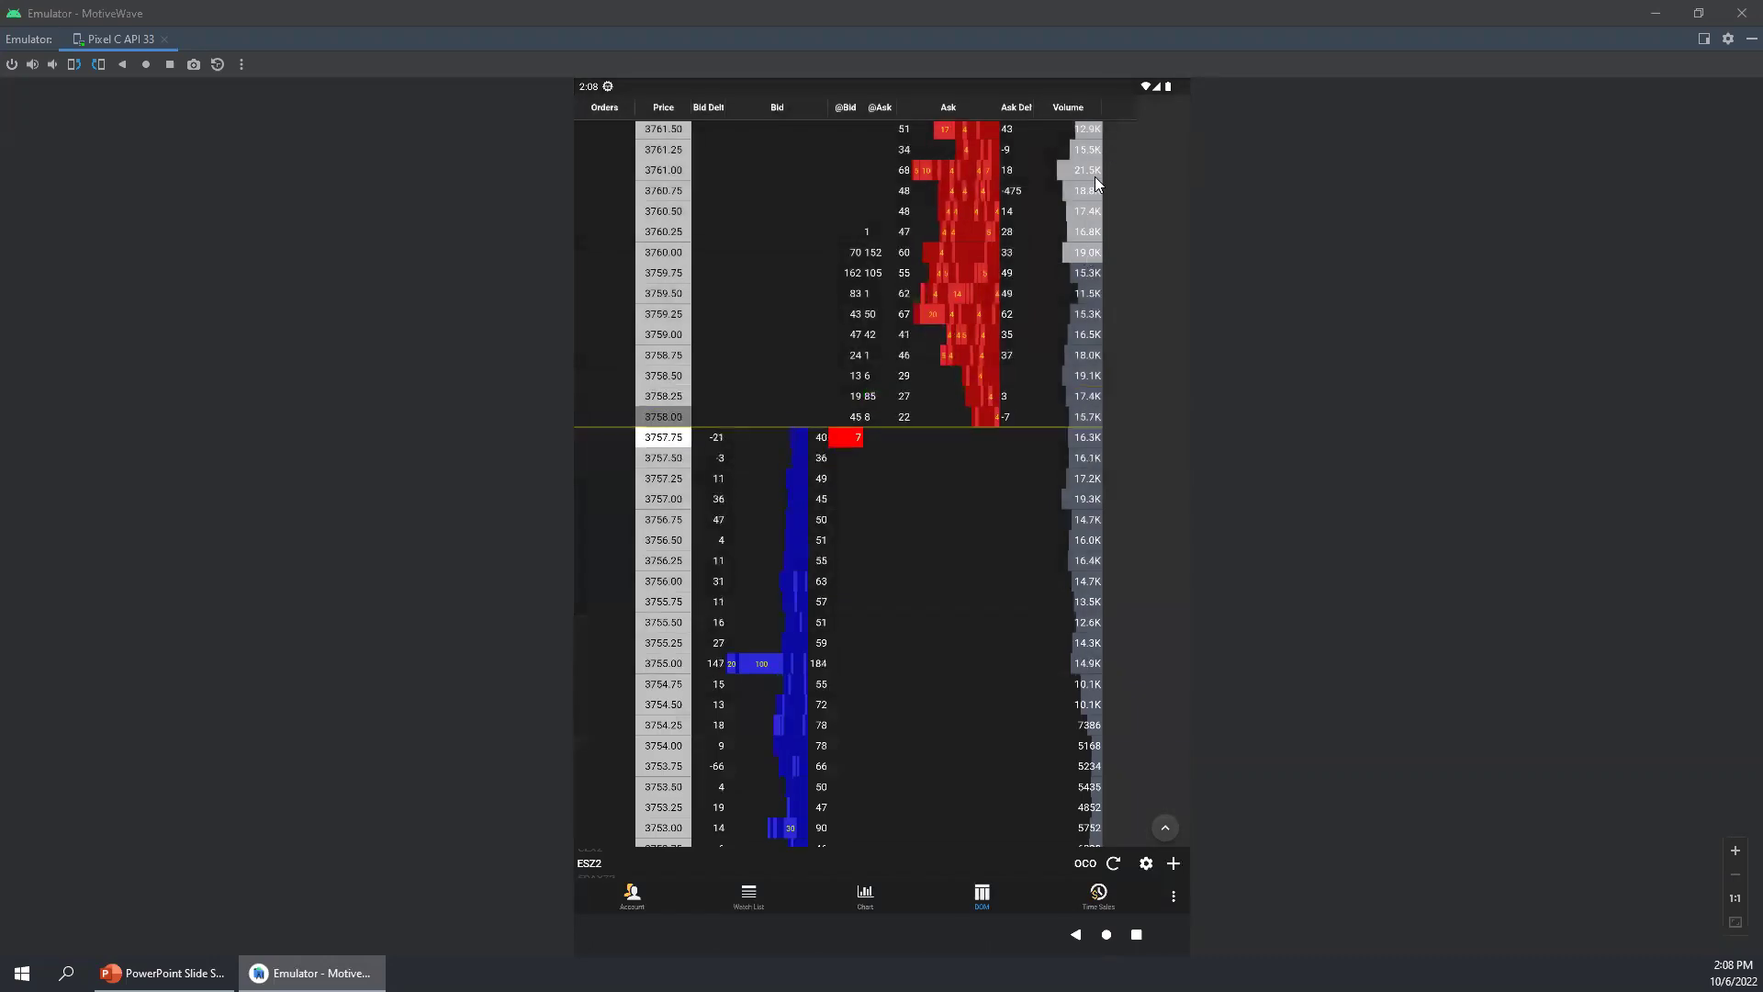
left_click(1145, 863)
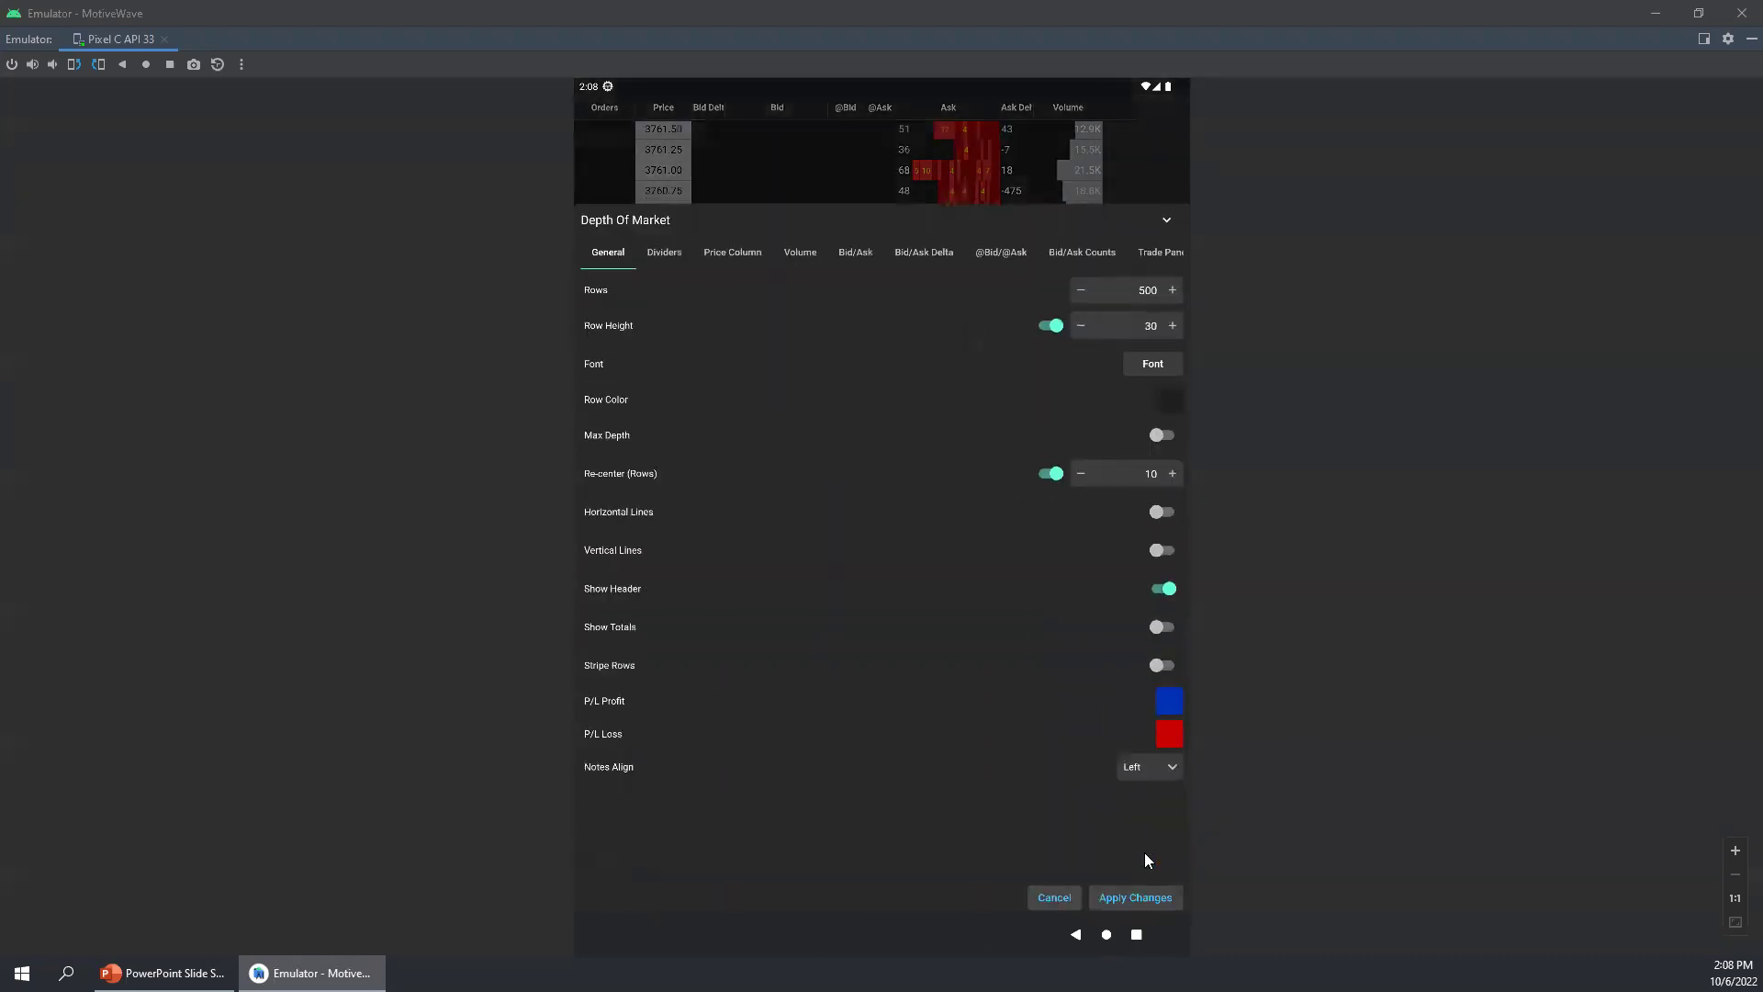
left_click(795, 257)
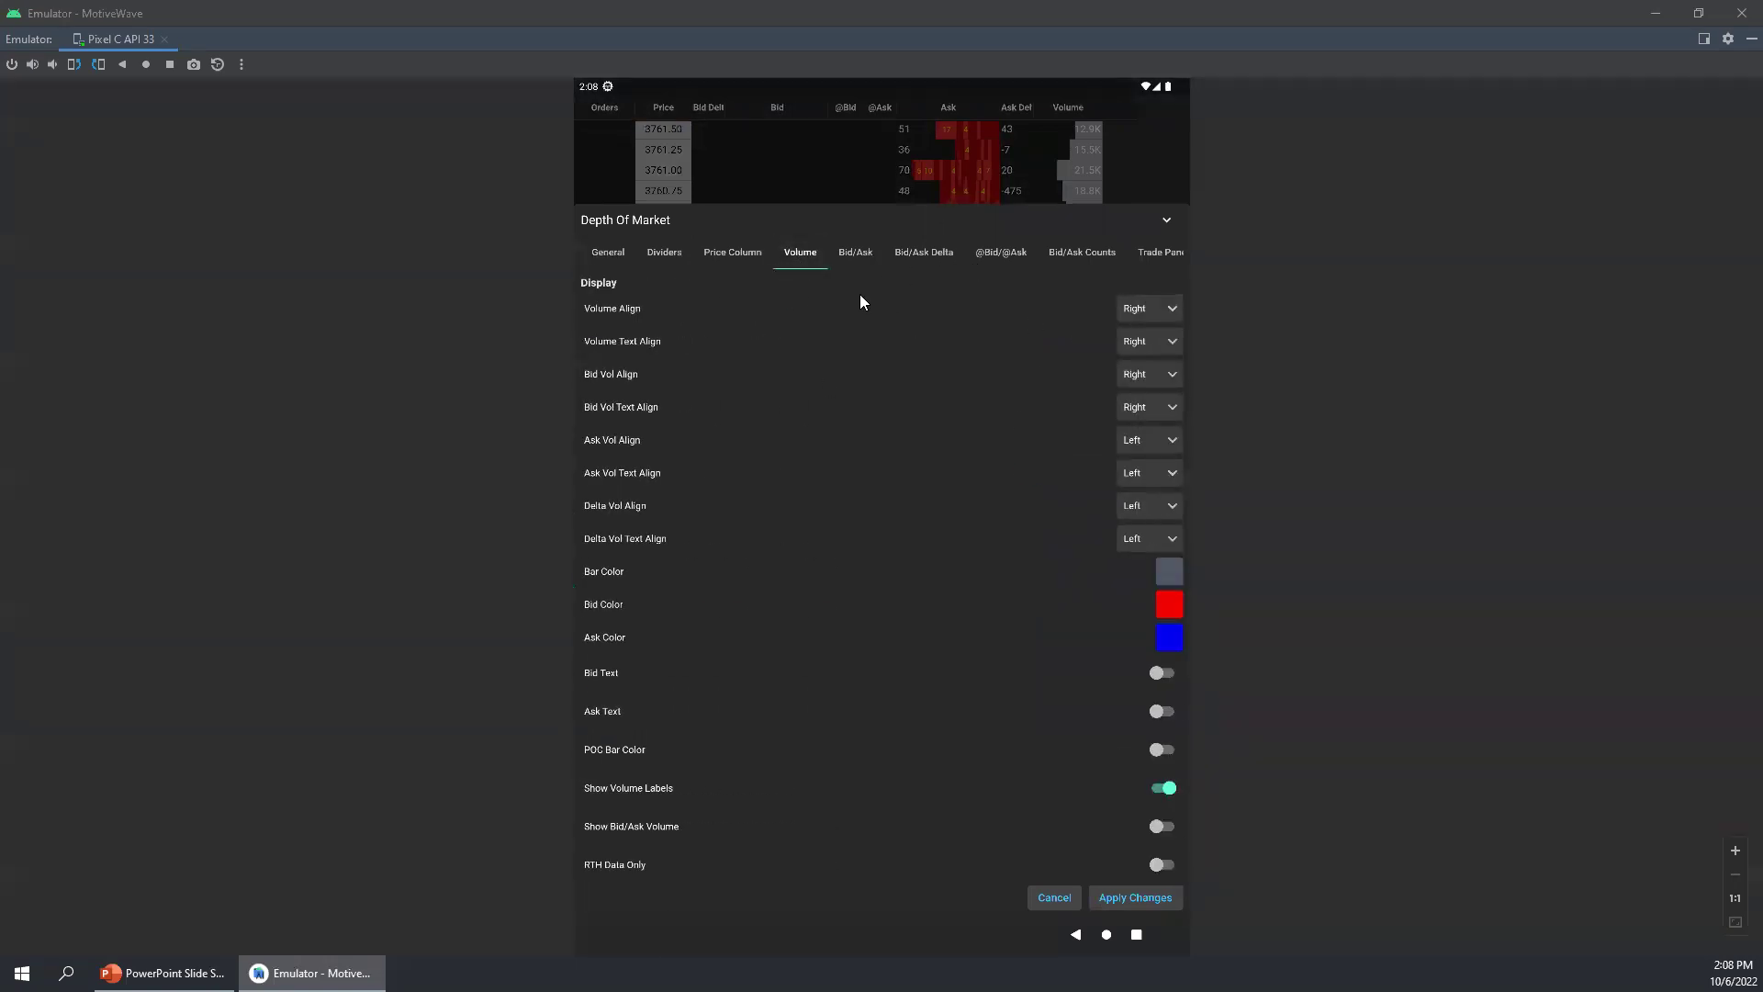
left_click(1155, 308)
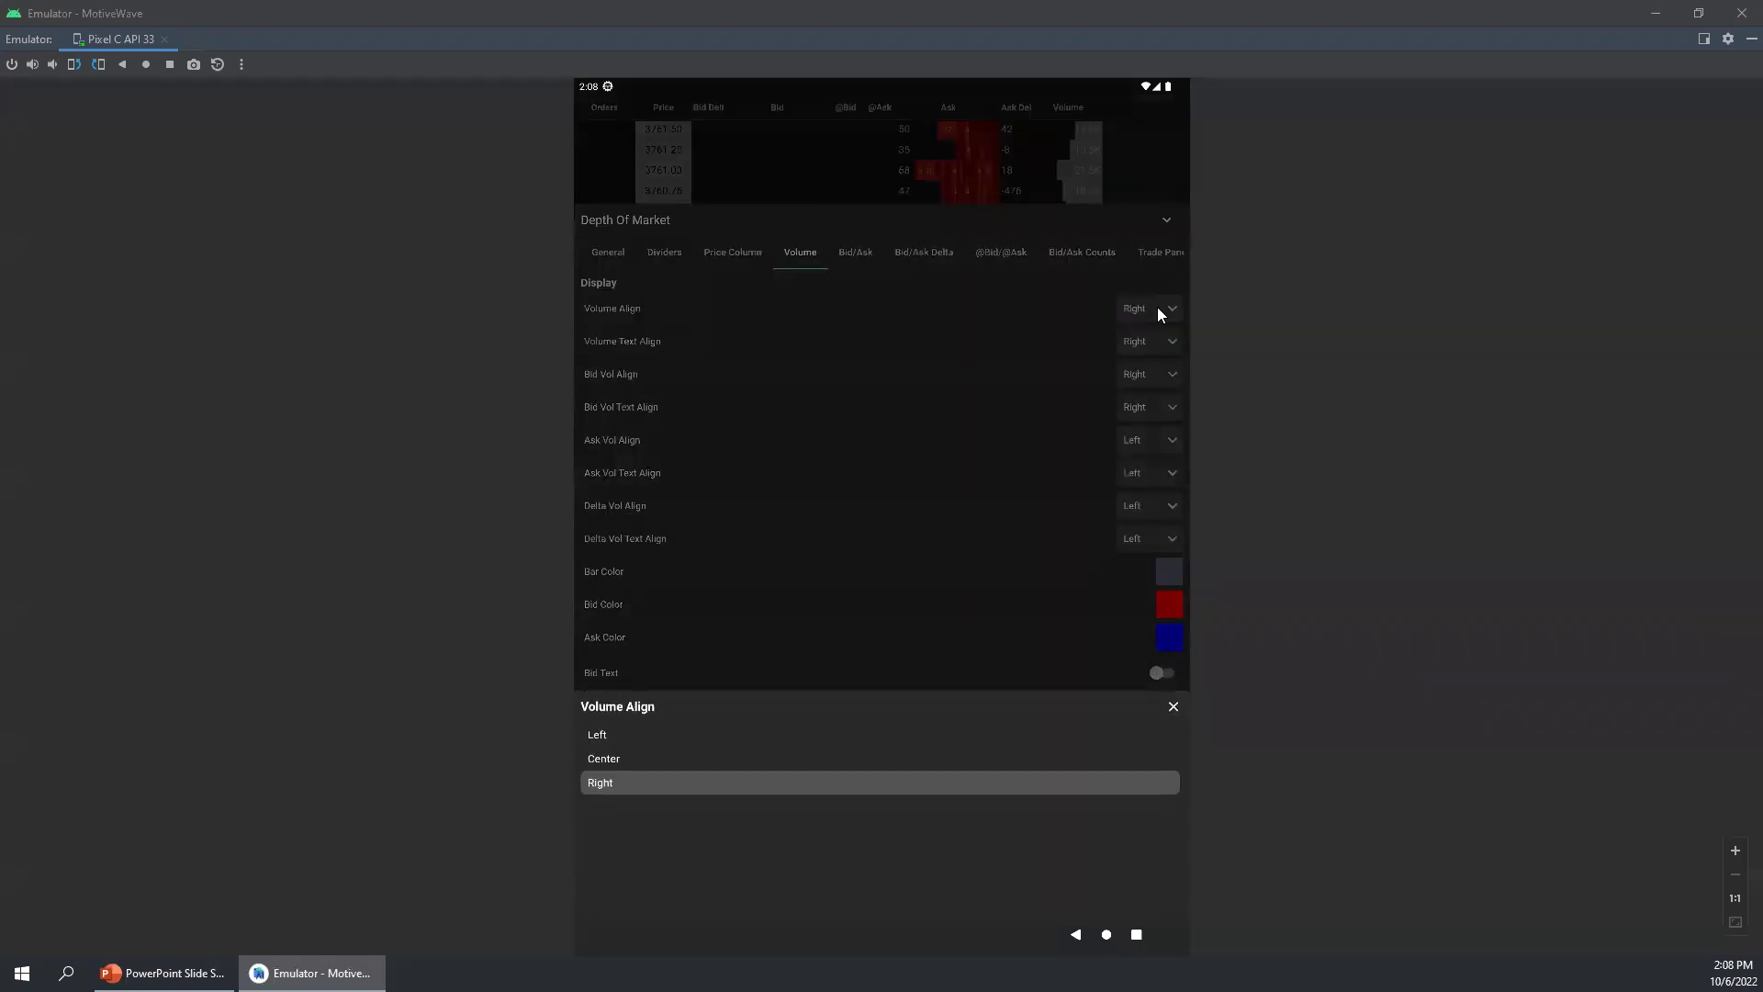
left_click(606, 732)
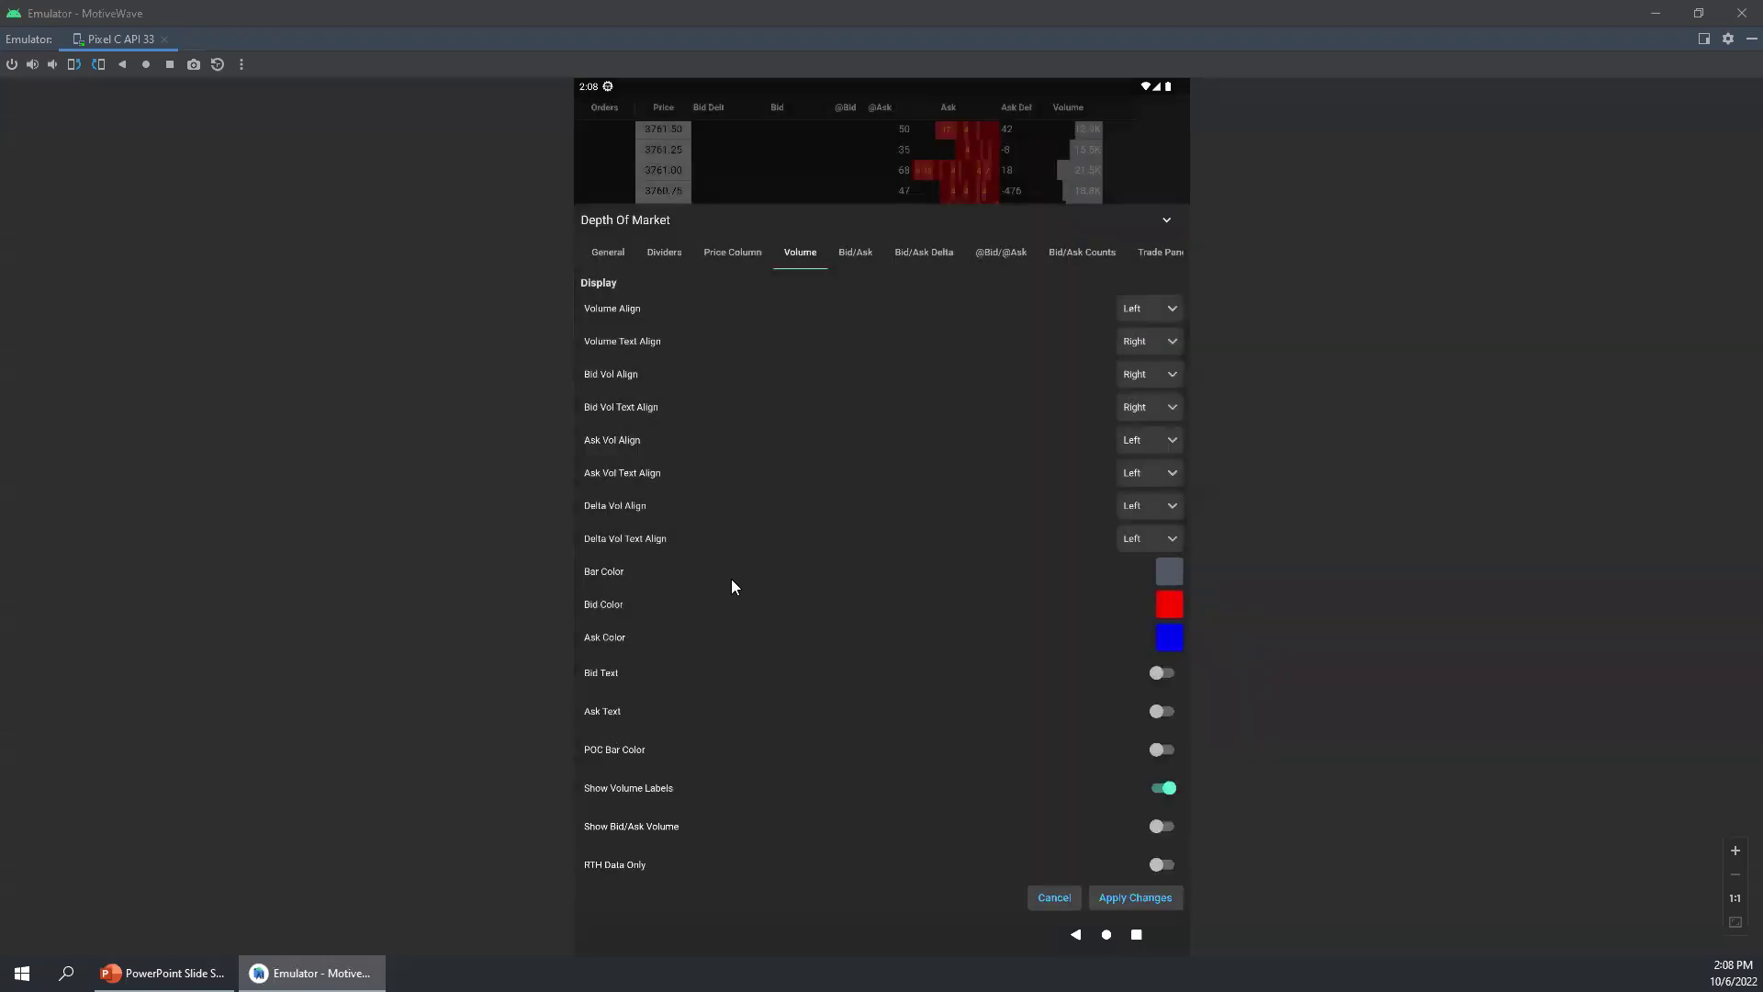
mouse_move(824, 644)
left_mouse_down()
mouse_move(818, 528)
mouse_move(805, 673)
left_mouse_up()
left_click(1147, 341)
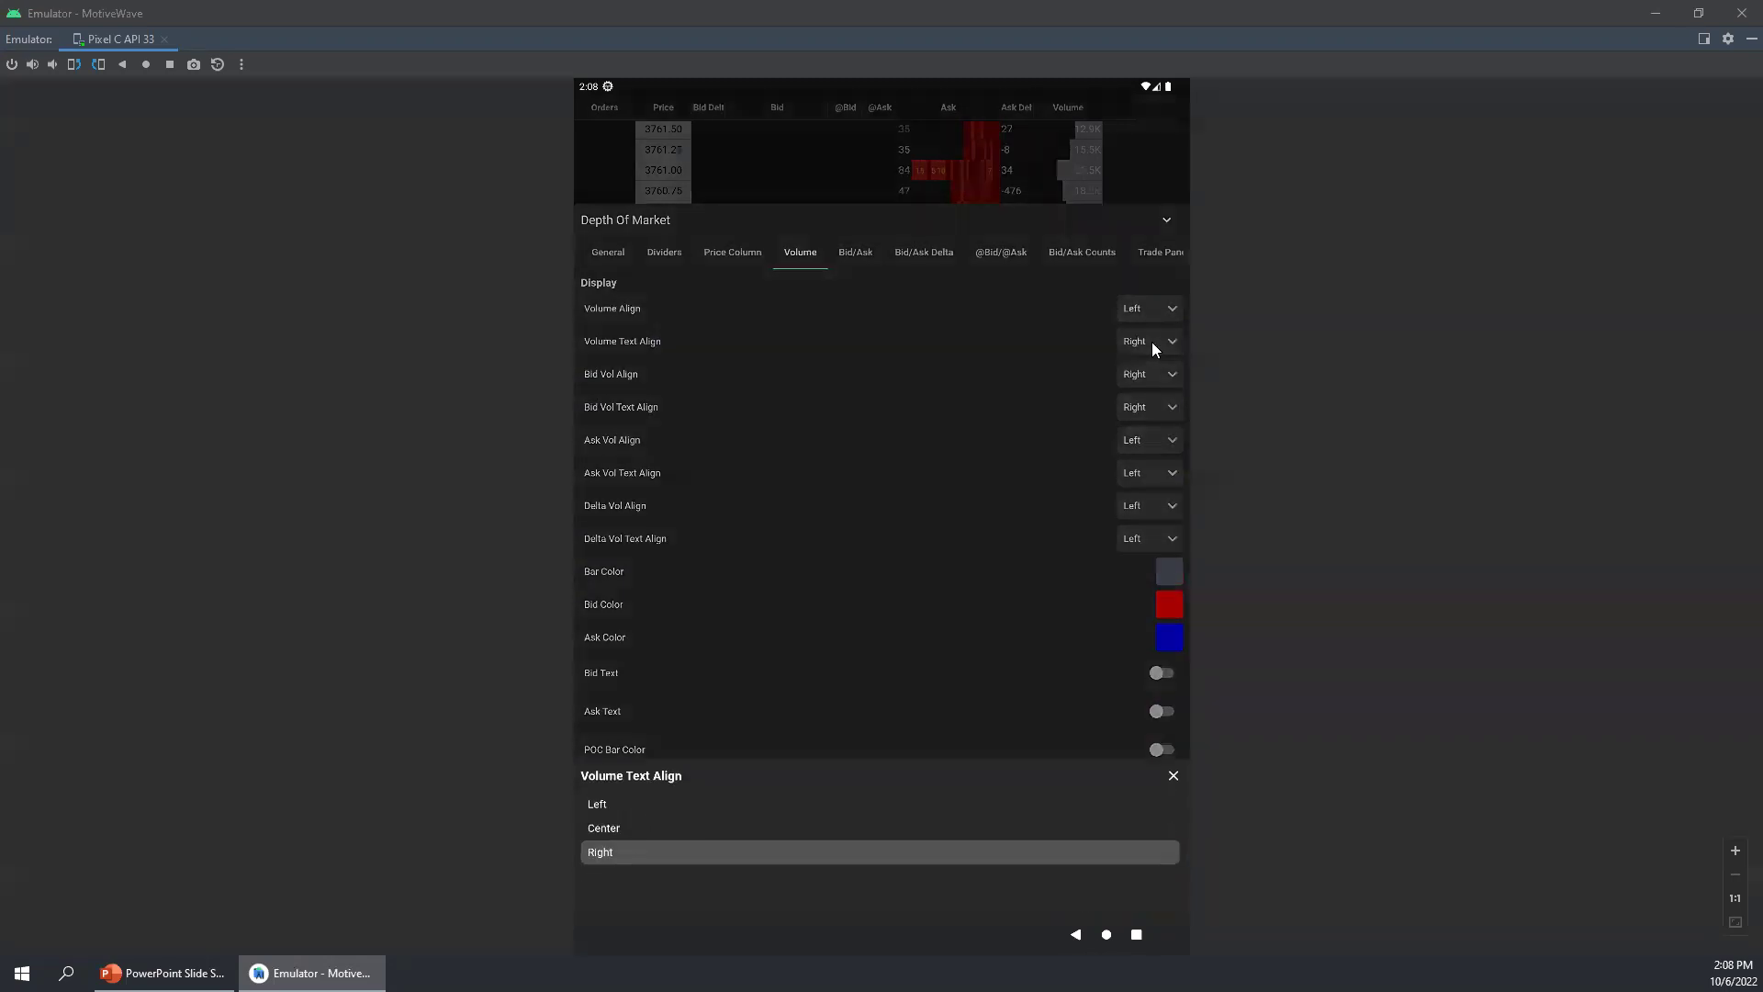
left_click(604, 732)
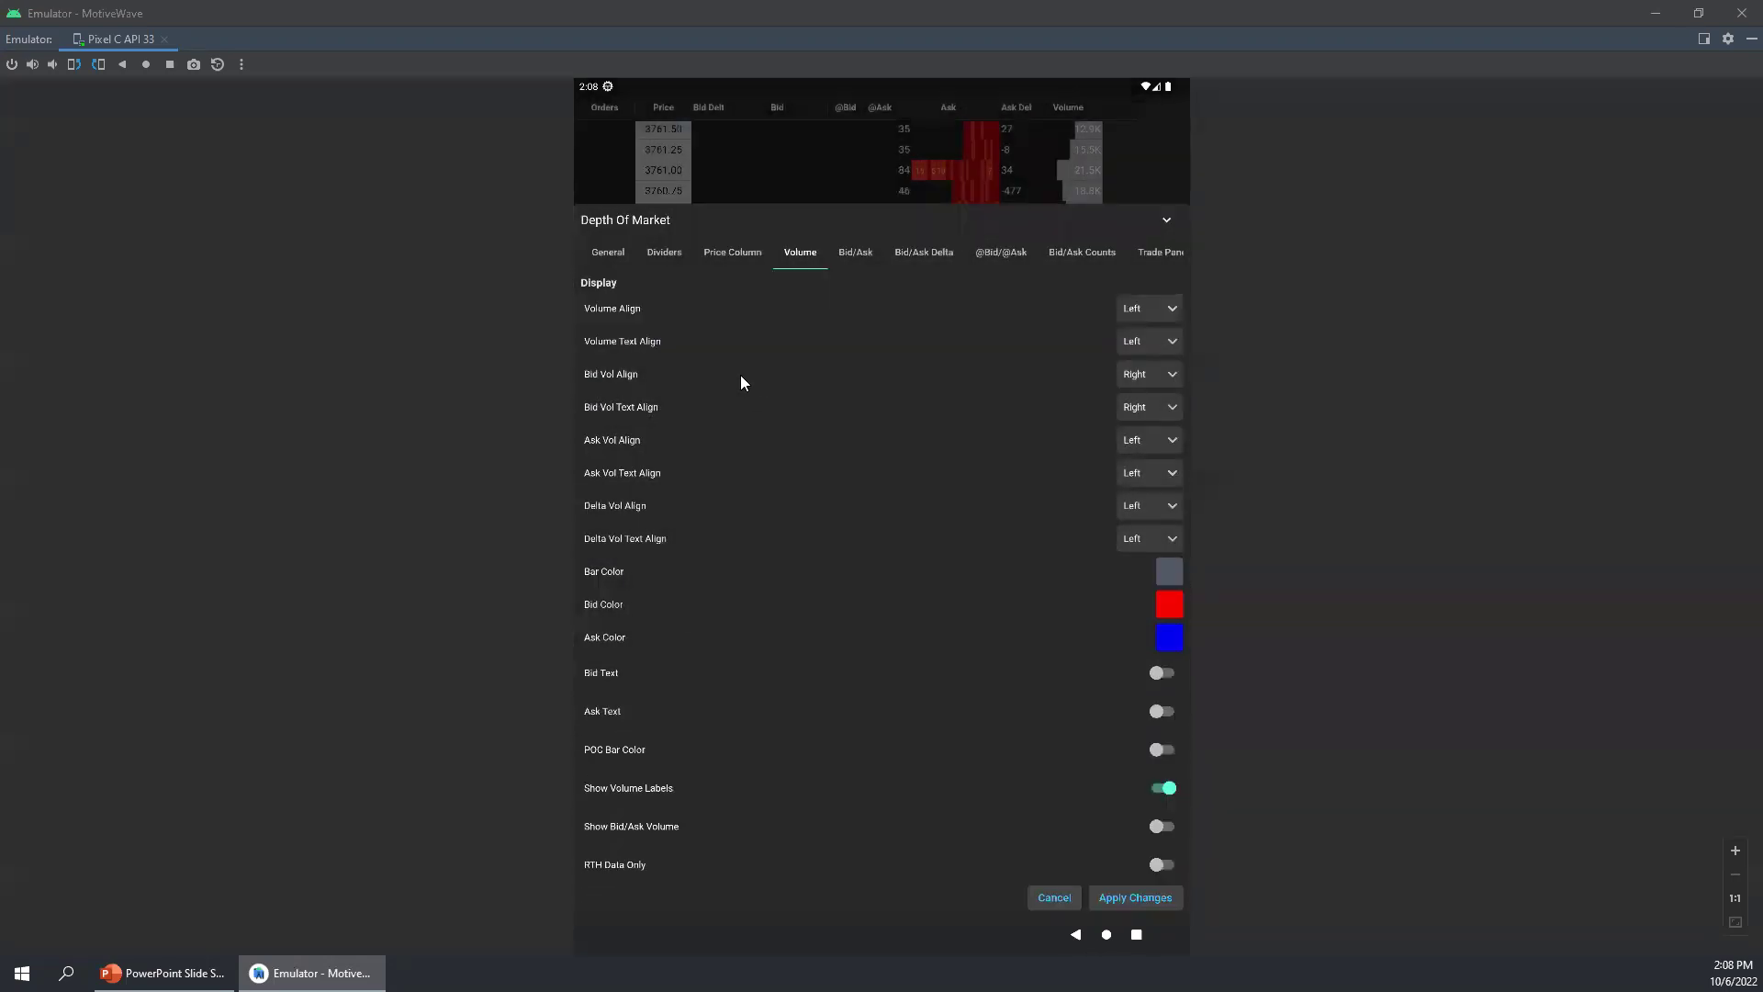
left_click_drag(861, 778, 852, 493)
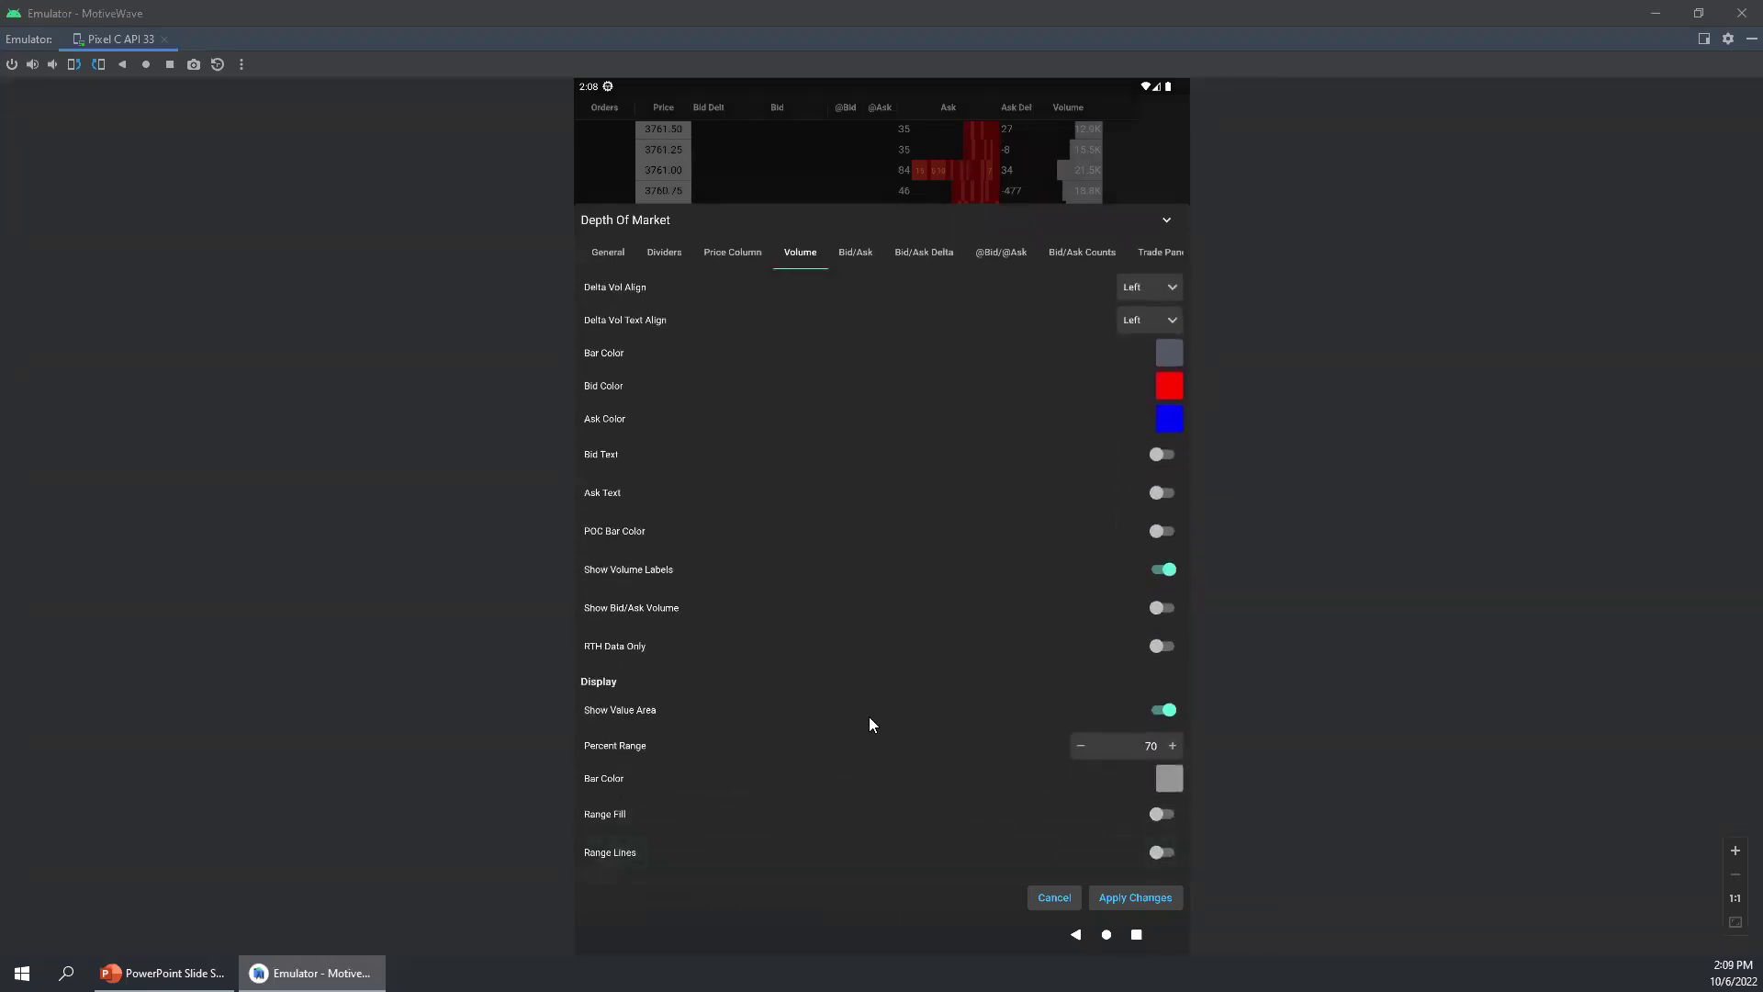
left_click(1135, 898)
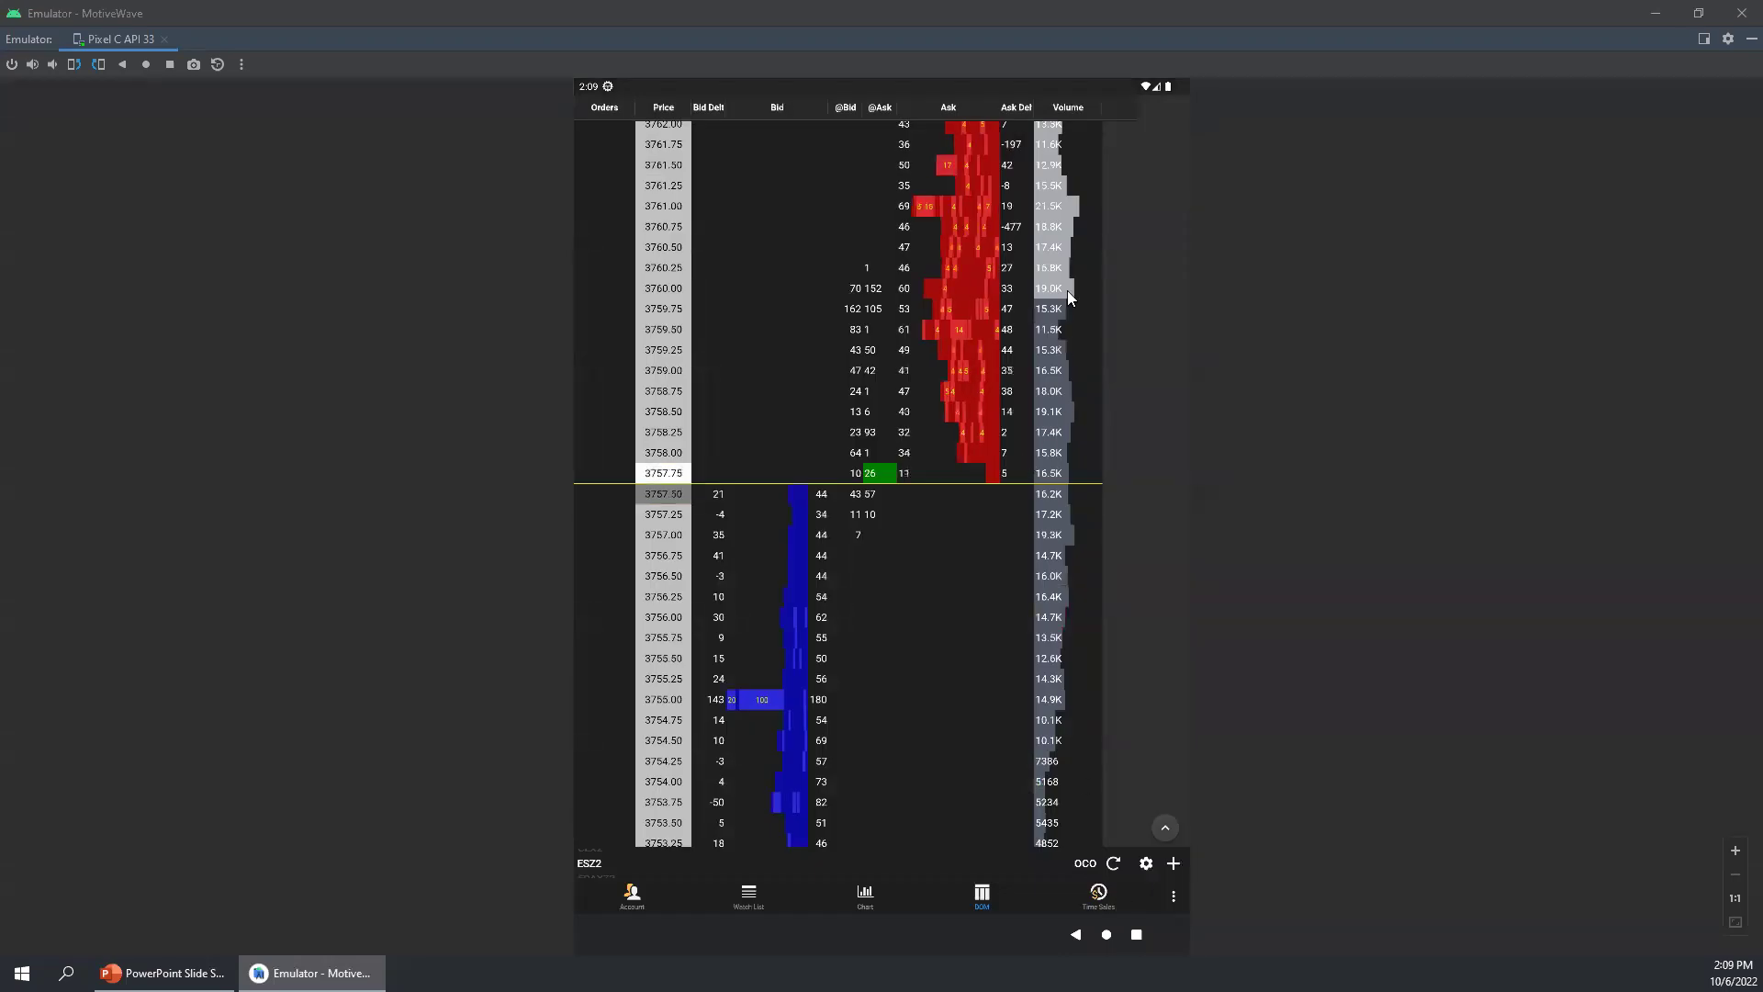
left_click_drag(1102, 108, 1138, 109)
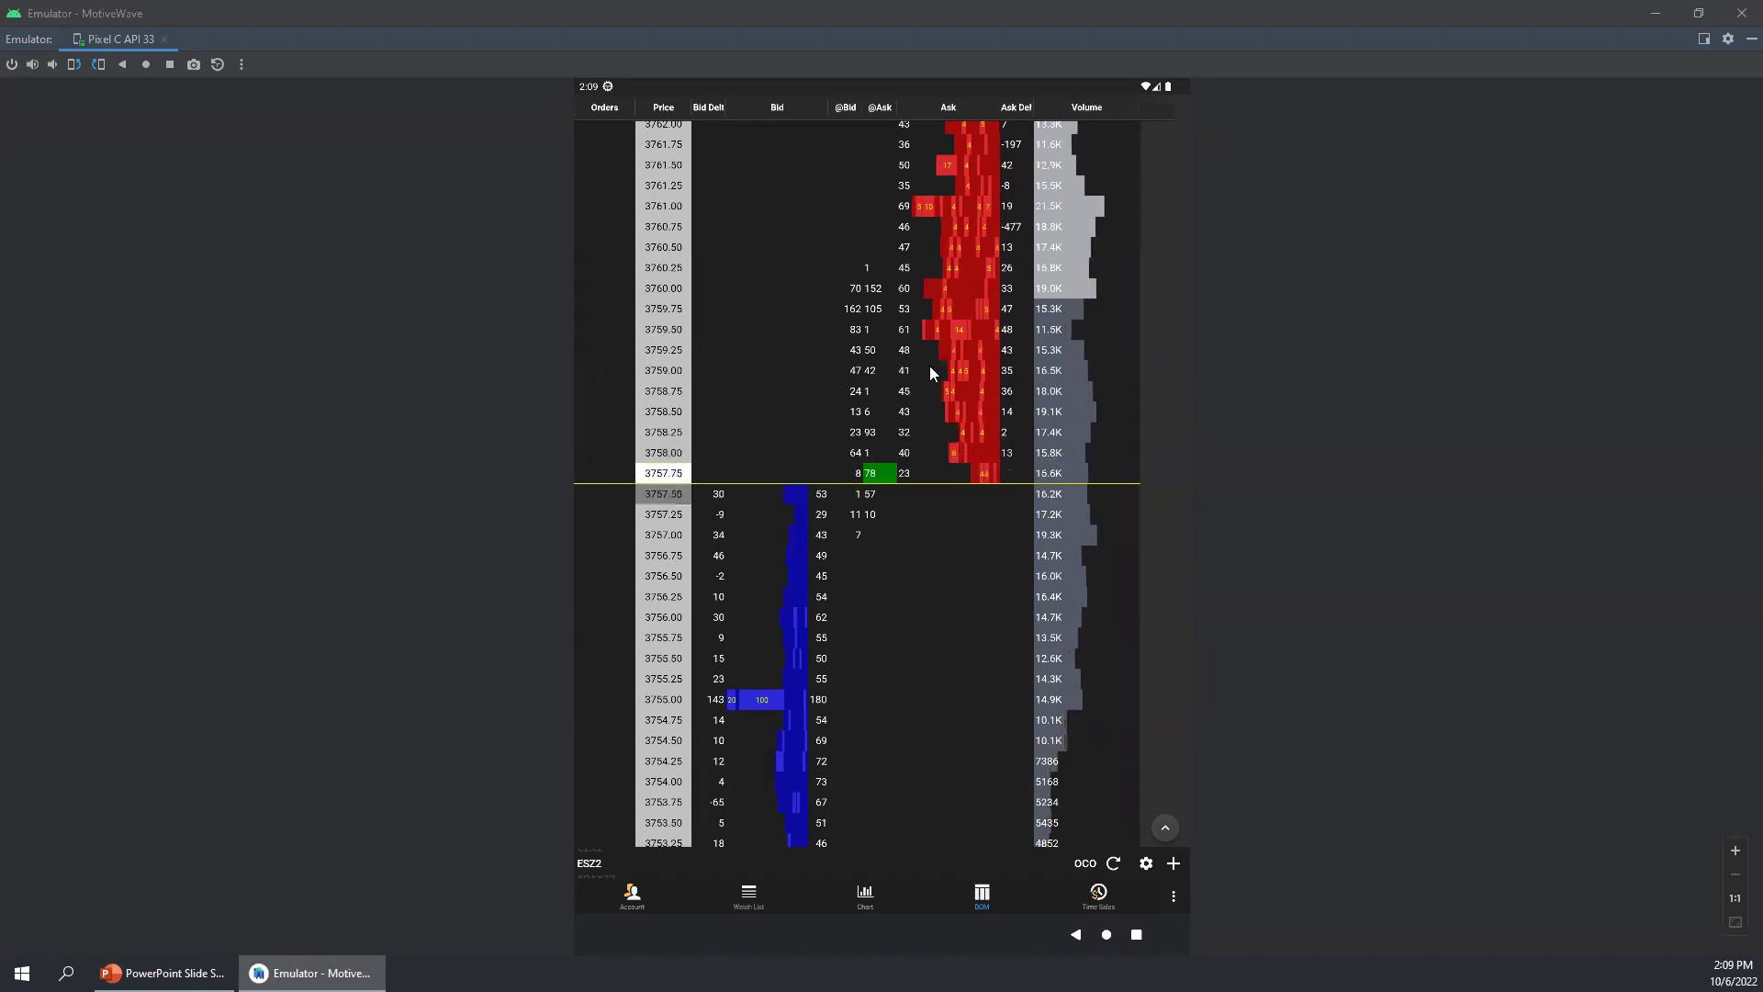
Step: Review the text alignment, fill and histogram options in the DOM's Bid/Ask settings and close them unchanged
left_click(1146, 863)
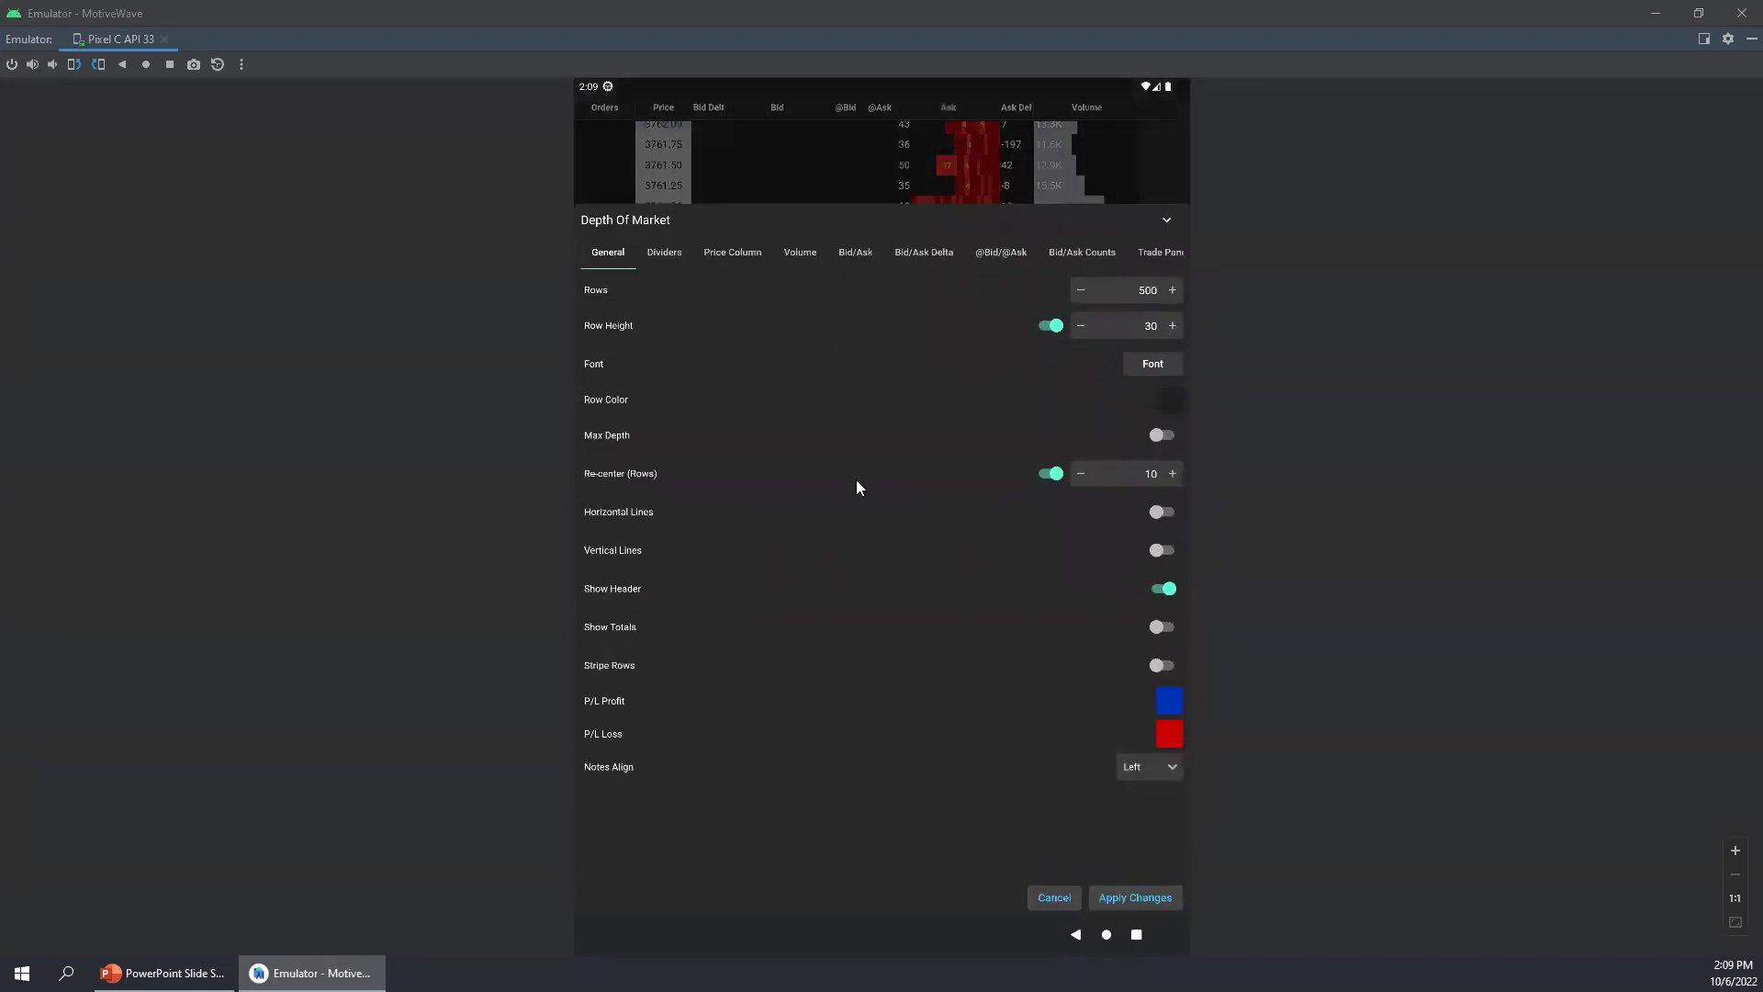
left_click(853, 249)
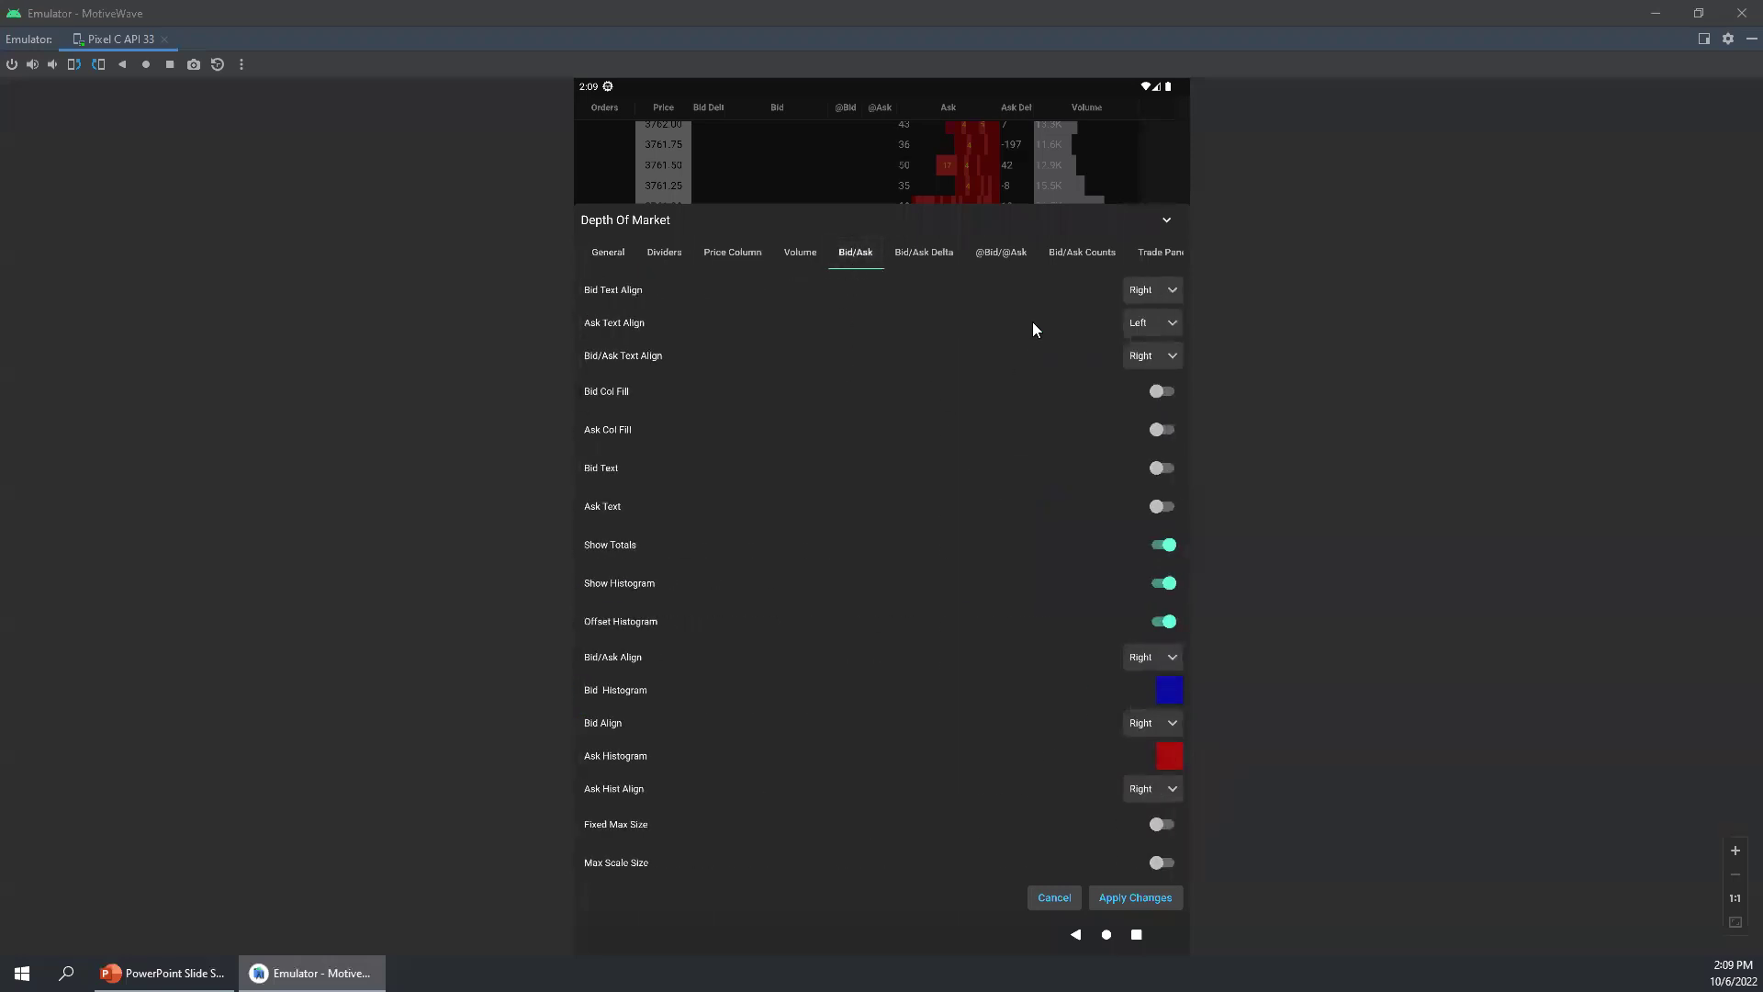
left_click(1167, 219)
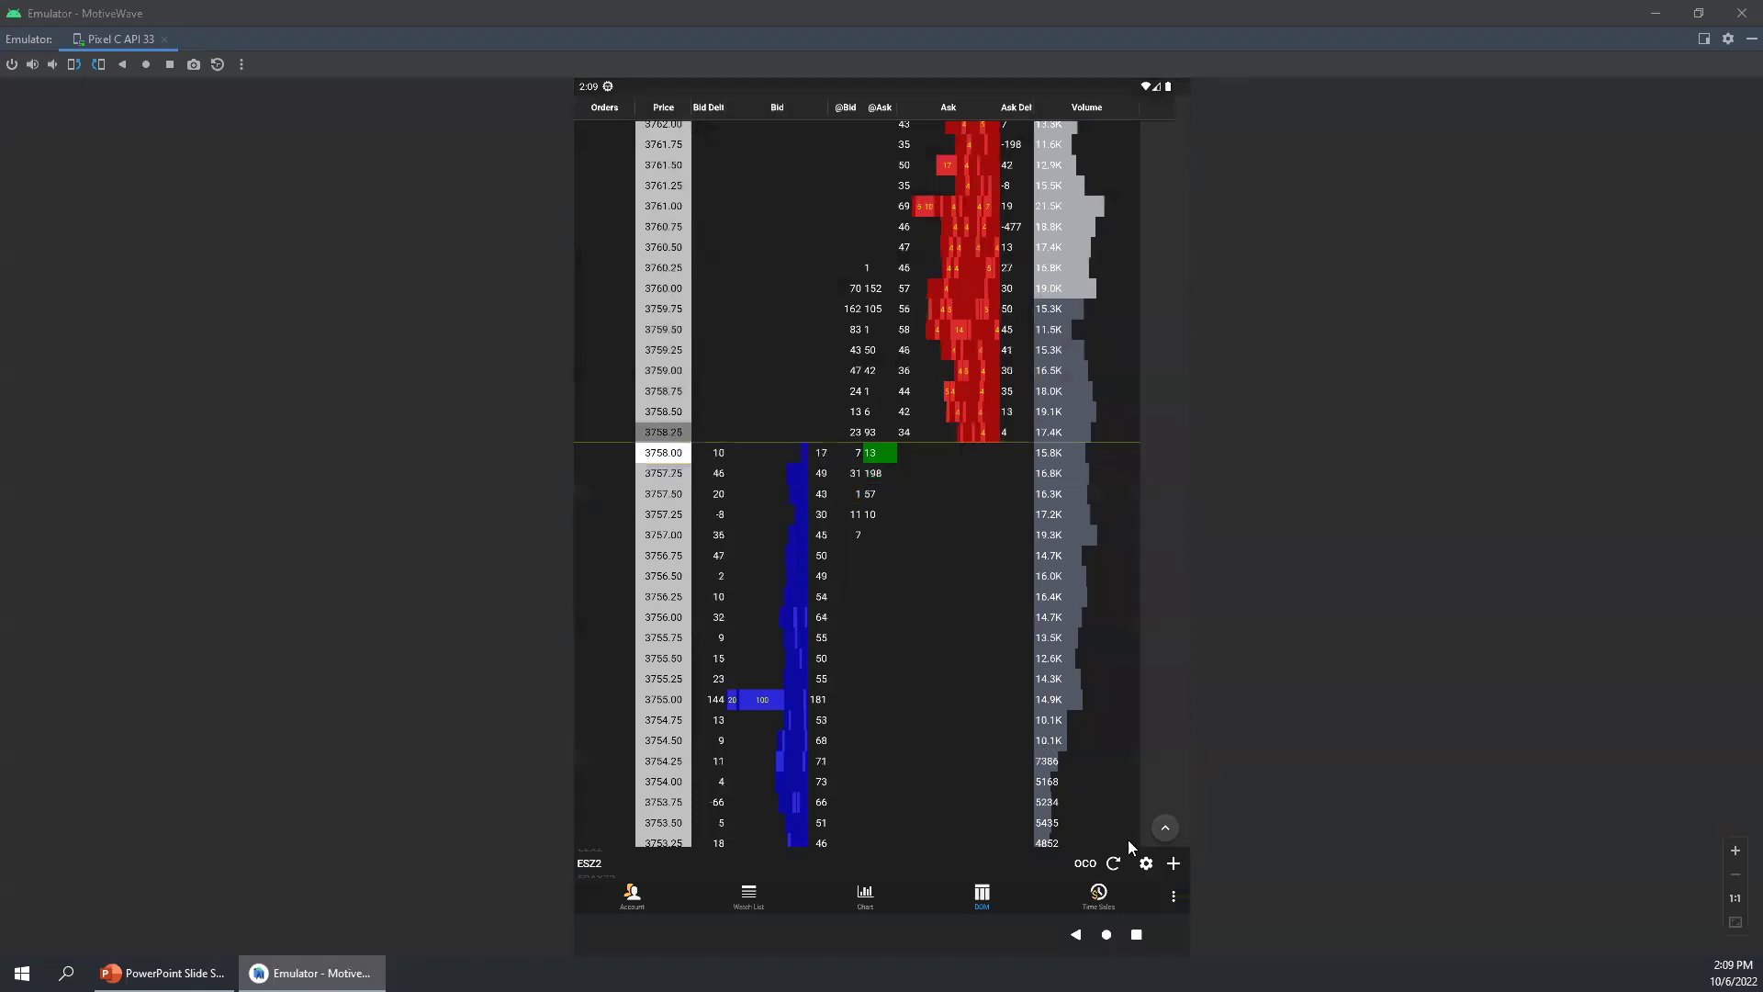
Step: Set Ask Hist Align to Left in the DOM's Bid/Ask settings
left_click(1146, 863)
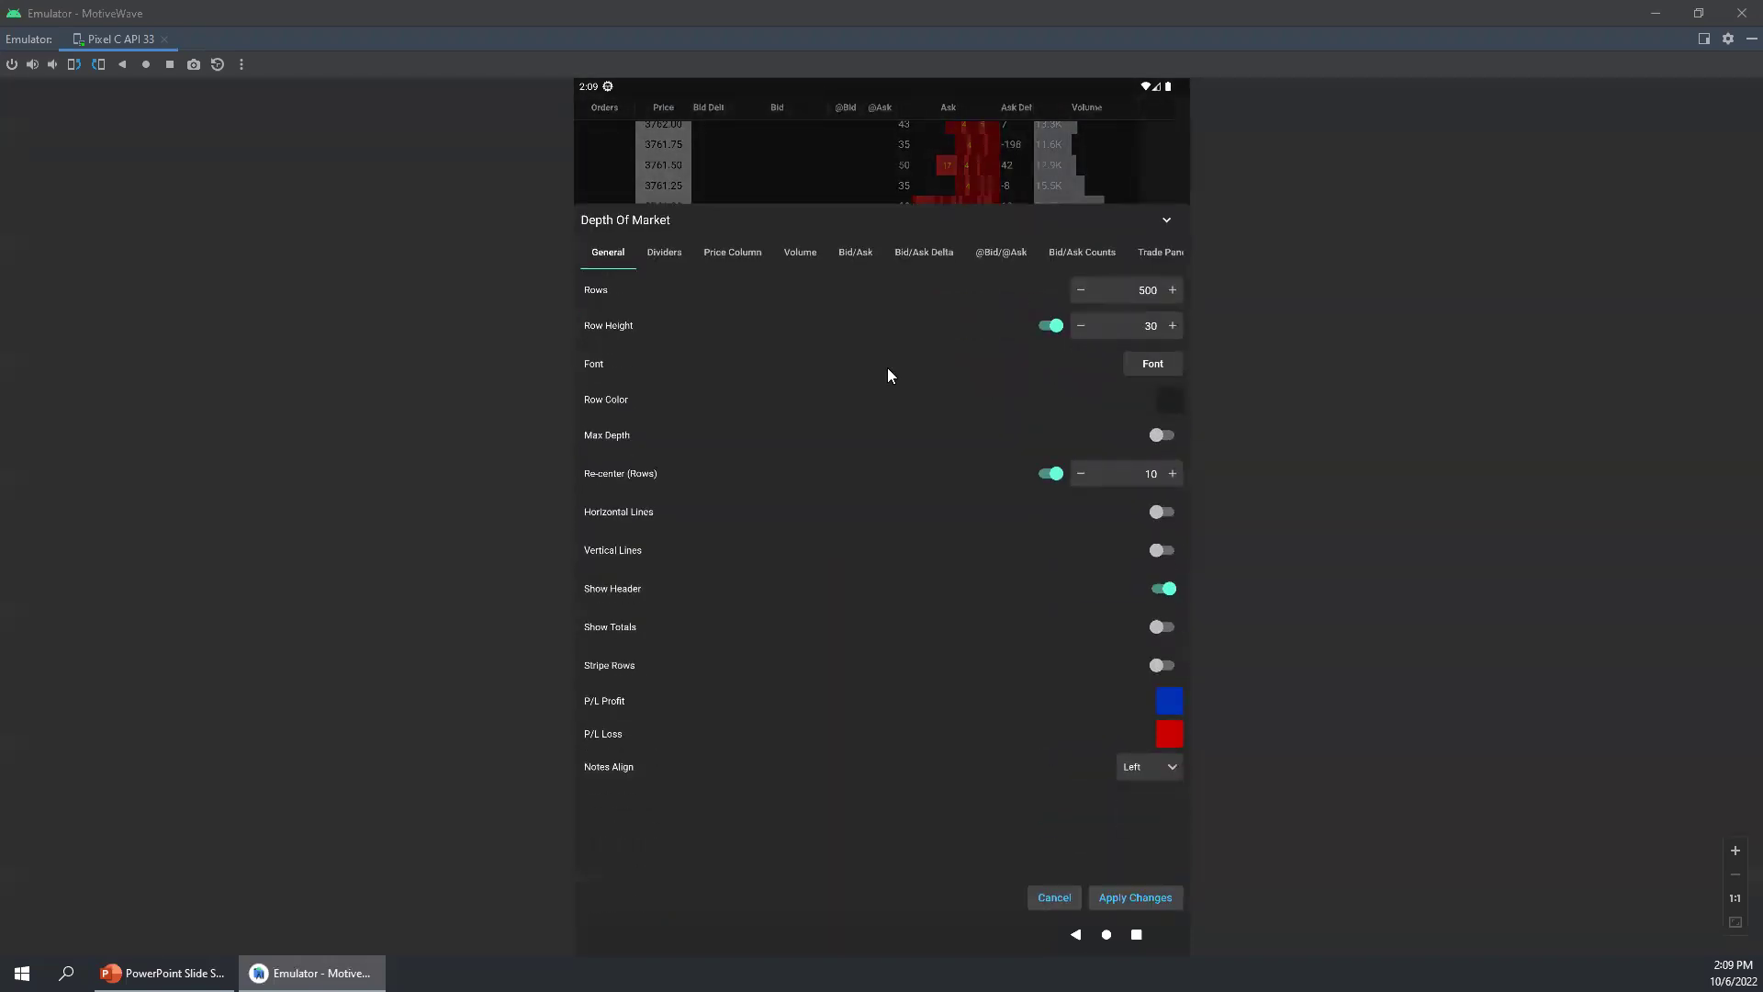
left_click(857, 253)
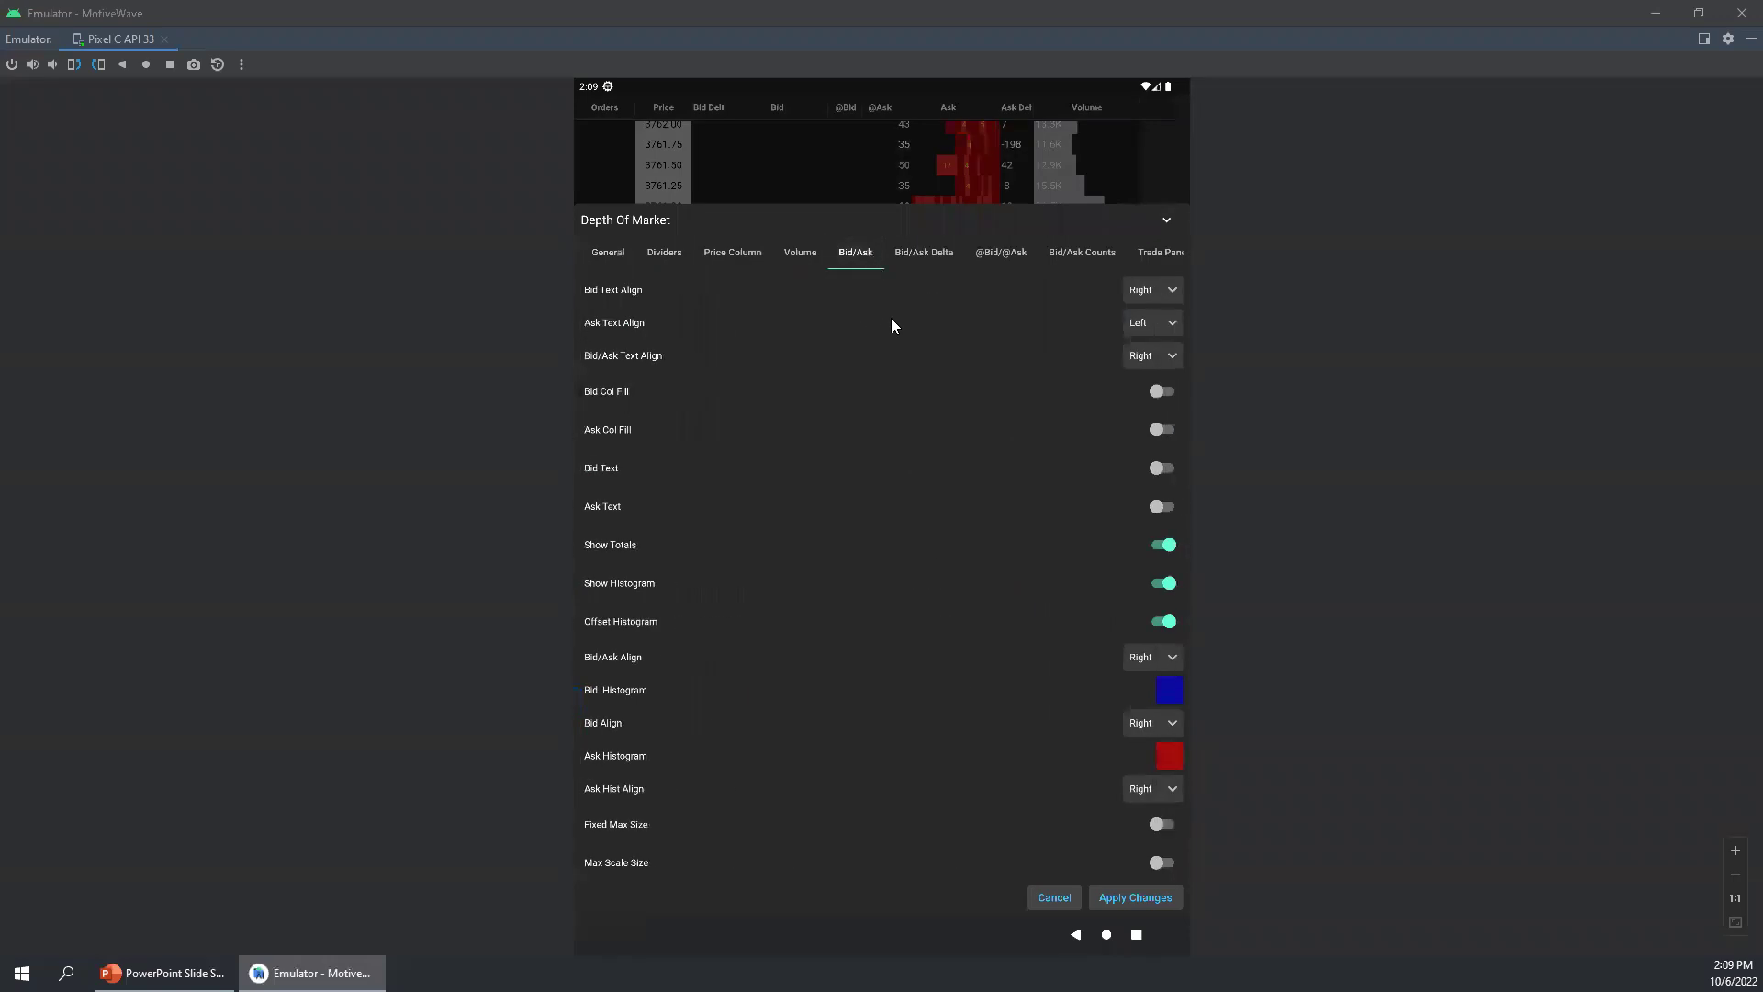
left_click_drag(937, 595, 937, 528)
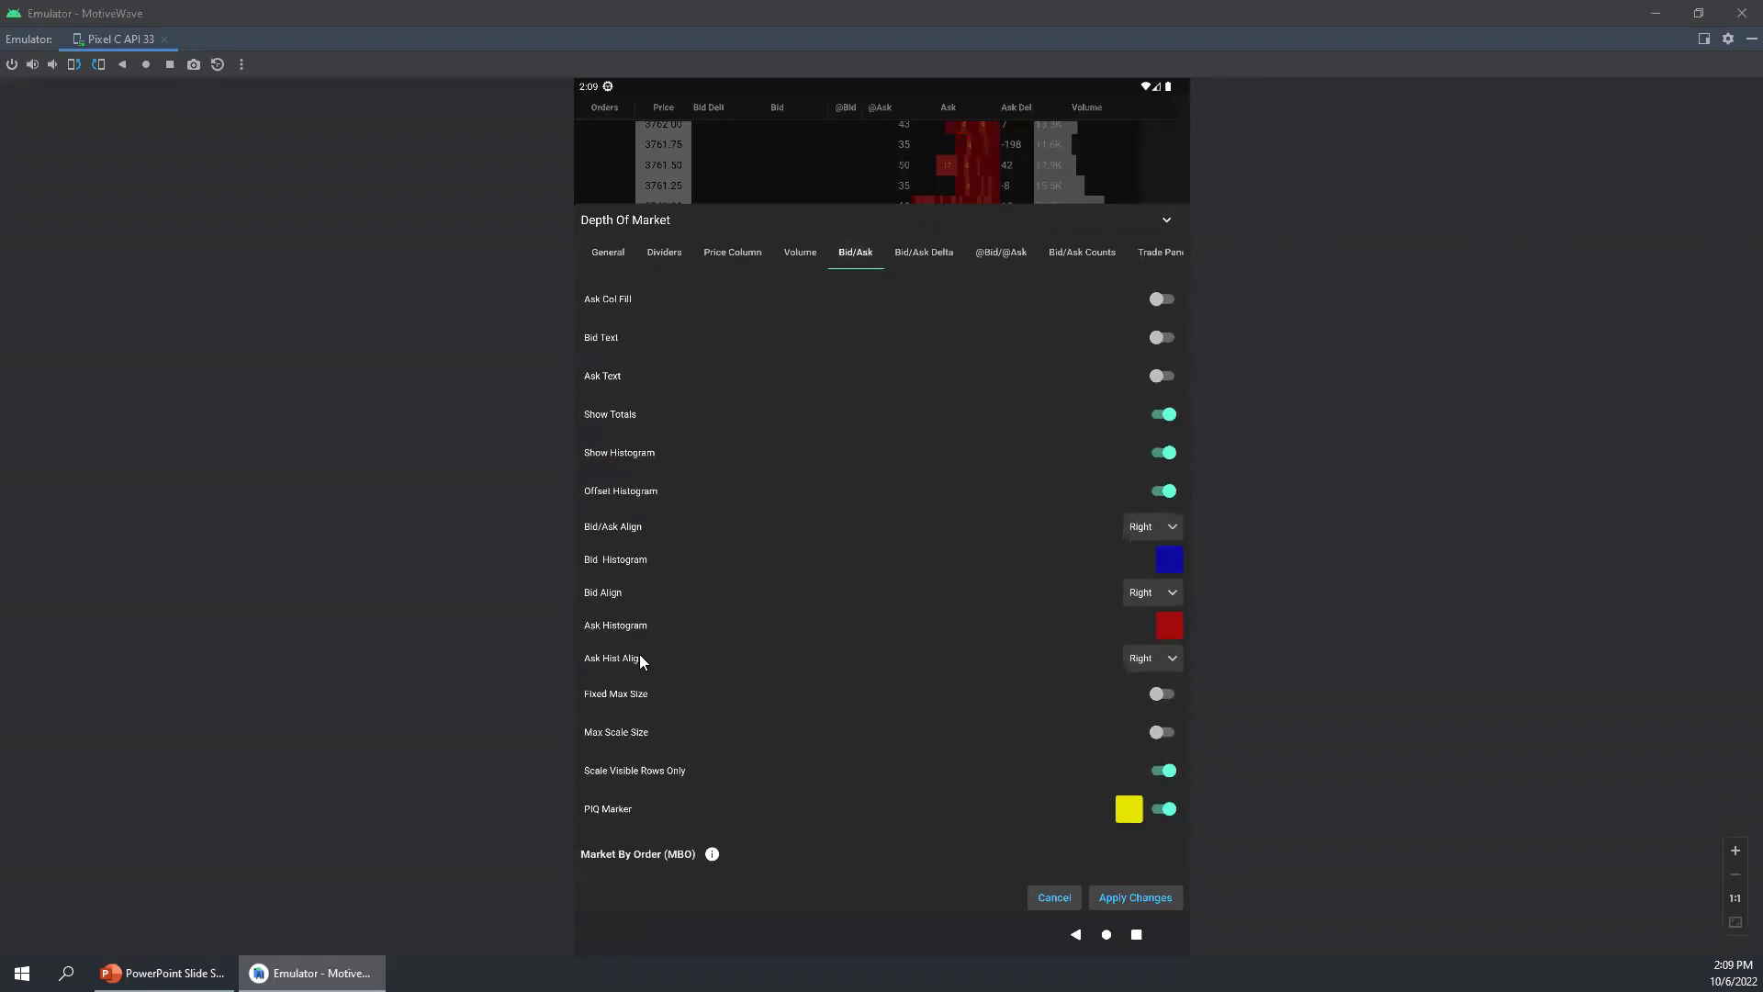
left_click(1143, 660)
left_click(599, 733)
Step: Enable the MBO Filter under Market By Order with a value of 20 and apply the changes to the DOM
left_click_drag(912, 683, 916, 463)
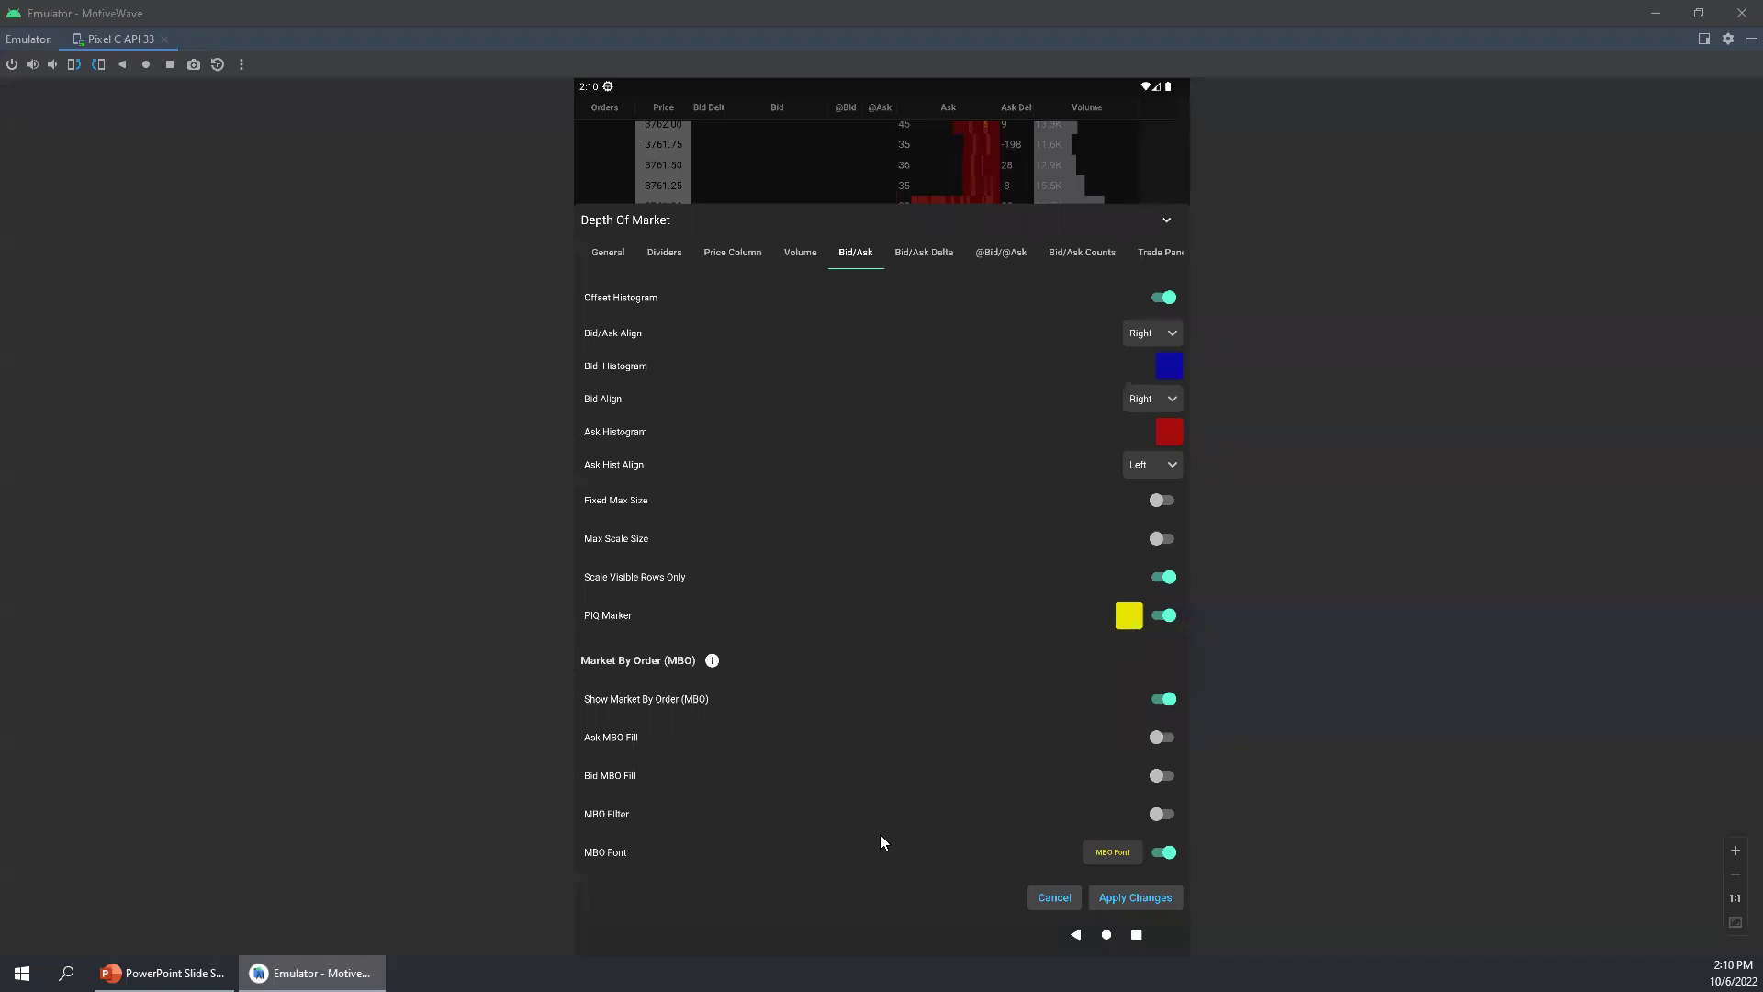
left_click(1160, 814)
left_click(1093, 819)
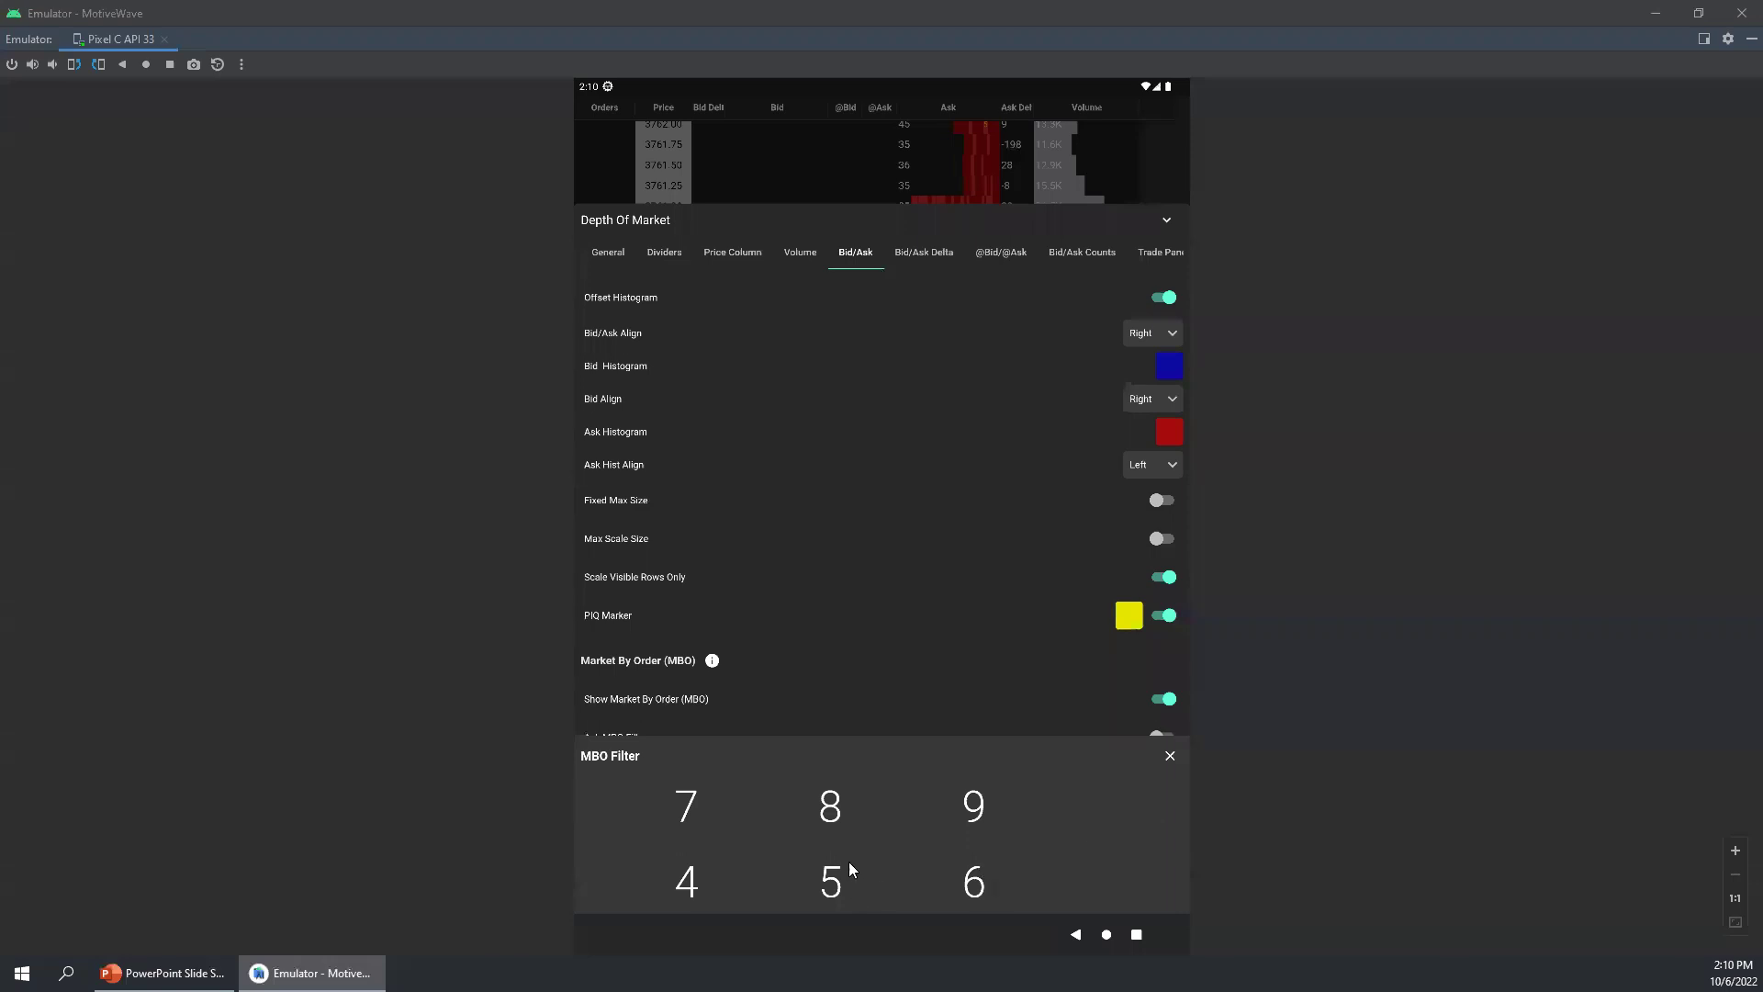
left_click_drag(848, 861, 841, 791)
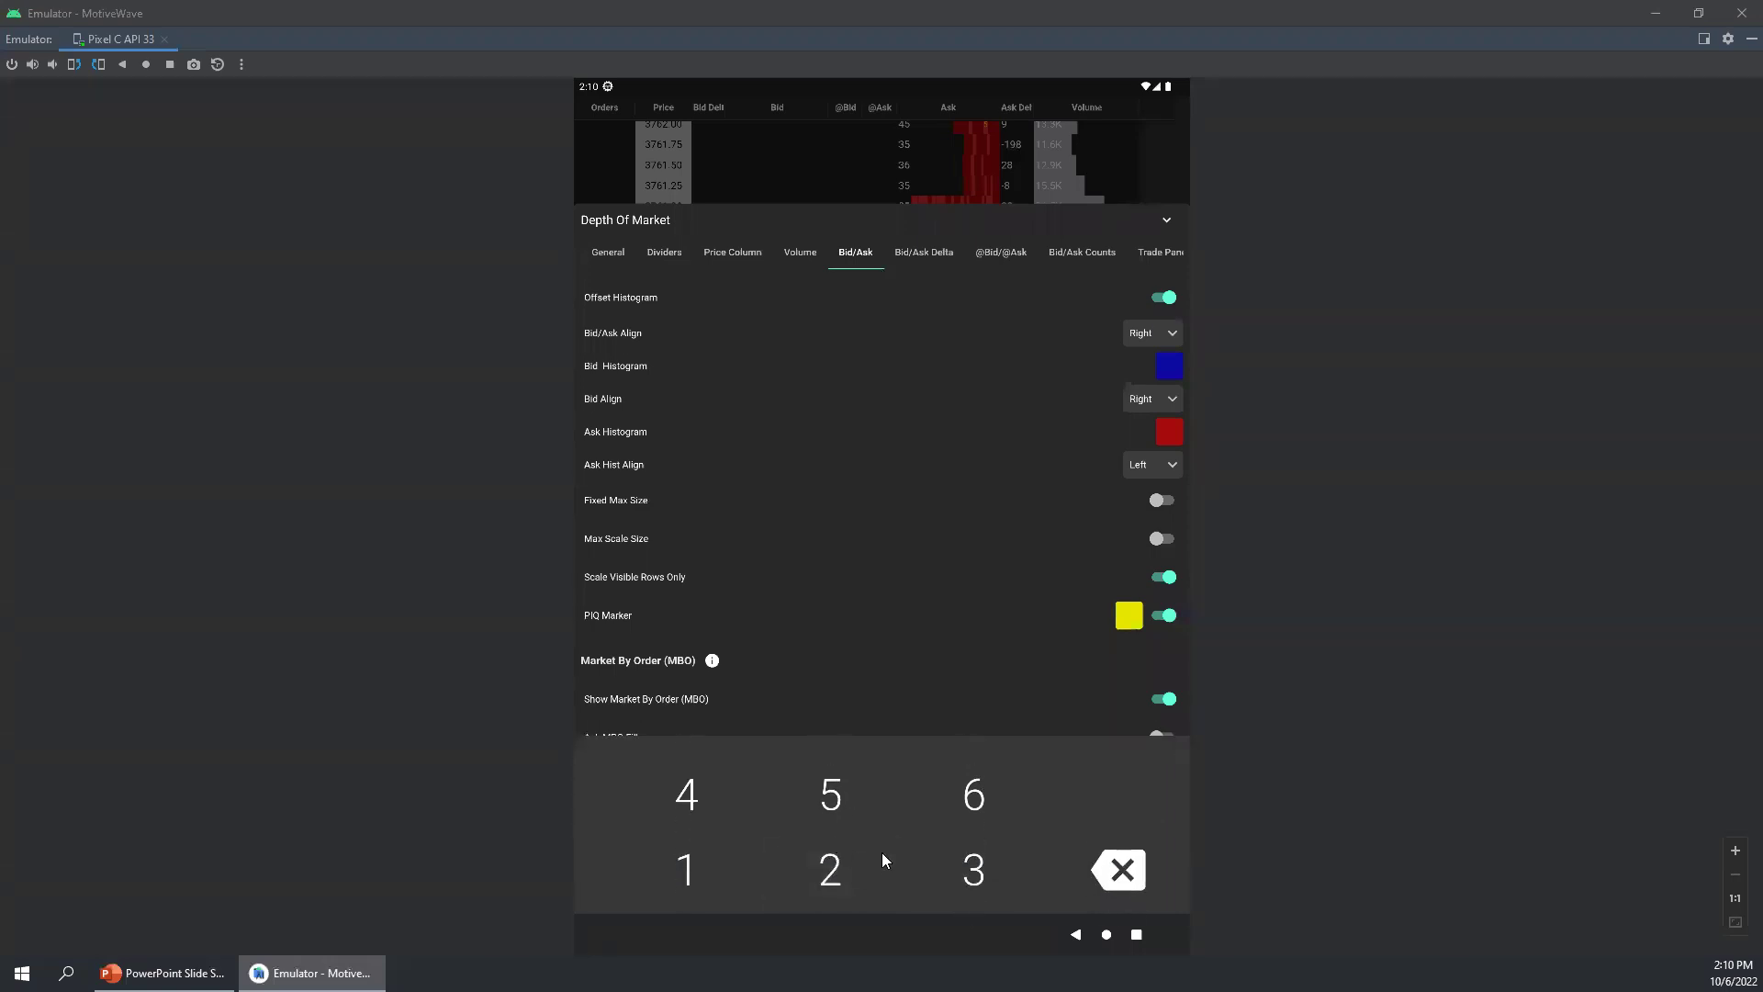
left_click(832, 877)
left_click(1118, 882)
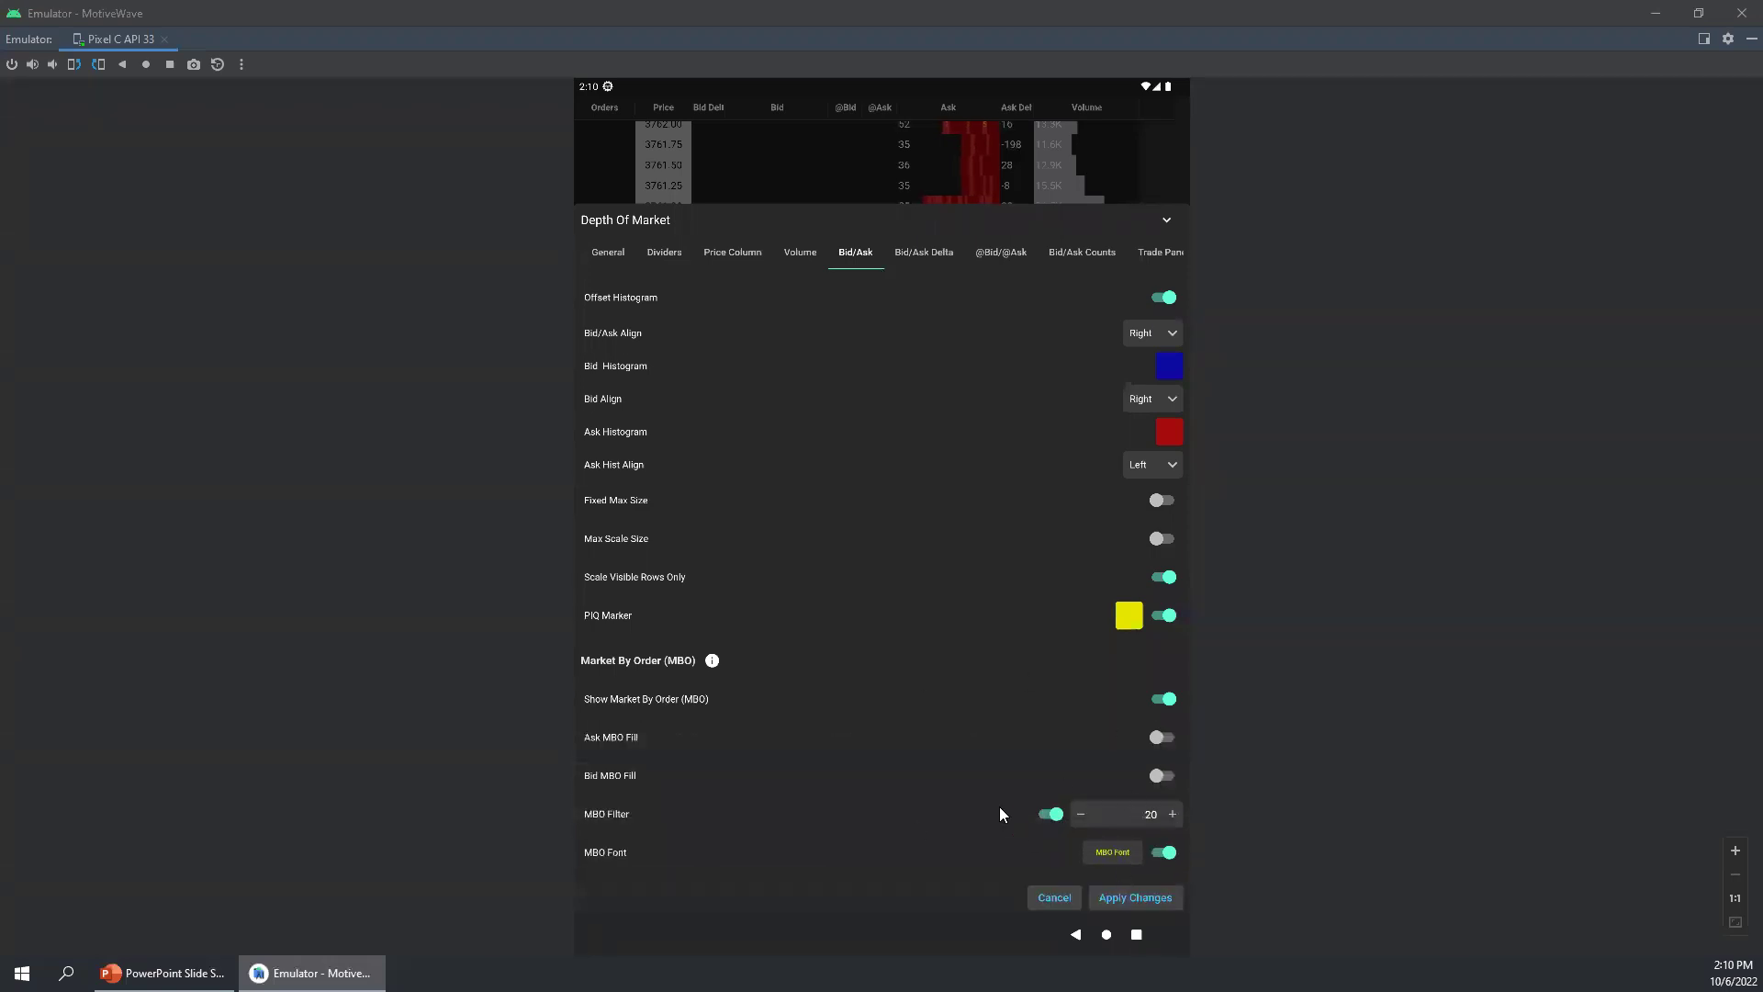
left_click(1131, 901)
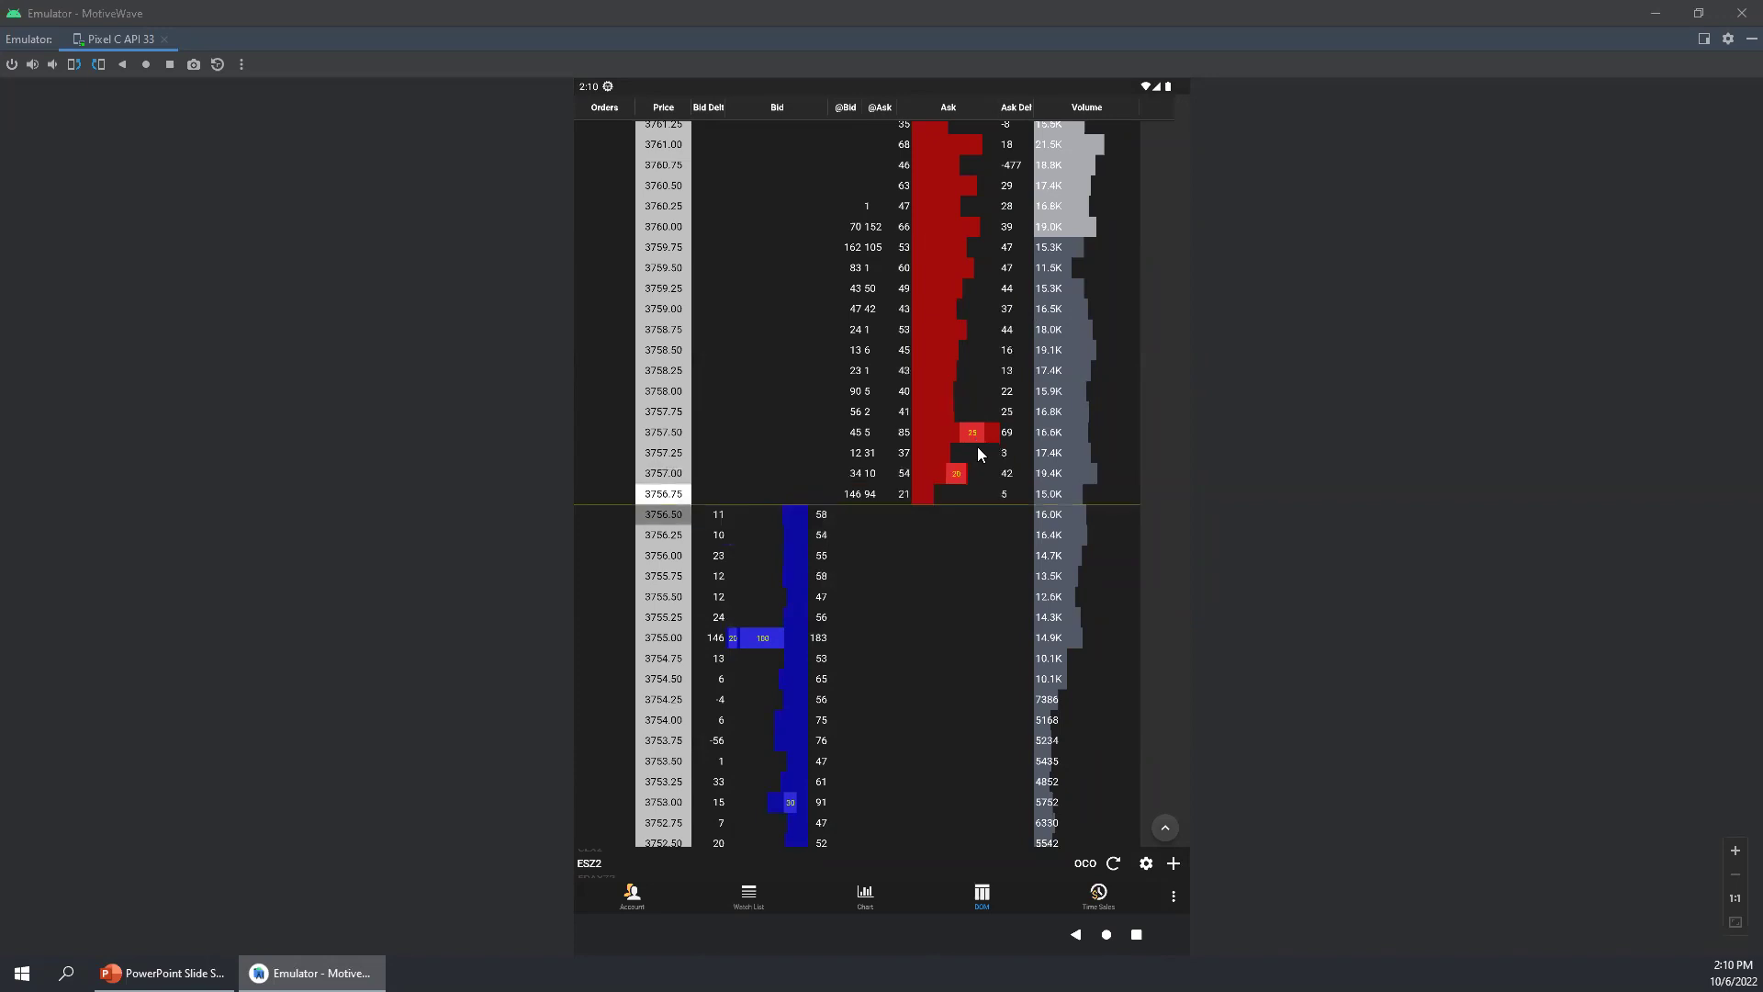
Step: Examine the Ask histogram's alignment and the filtered order sizes in the Bid and Ask columns along the price ladder
left_click_drag(972, 362, 957, 788)
left_click_drag(931, 634, 927, 442)
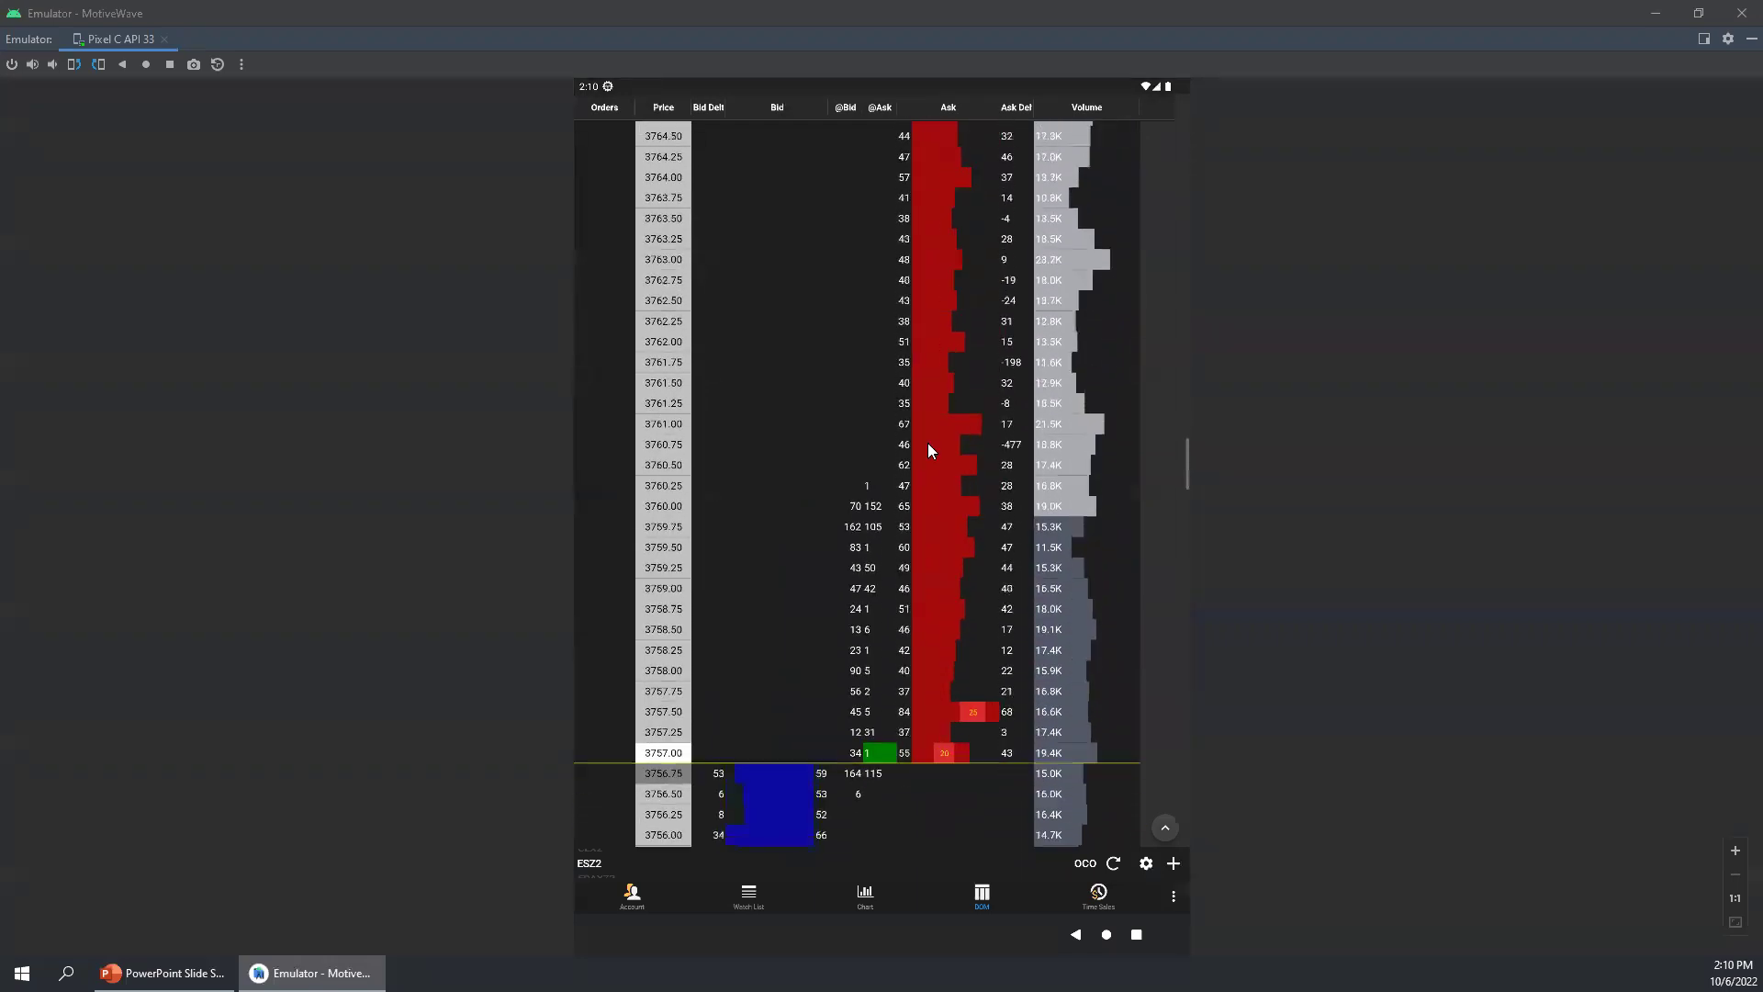
left_click_drag(933, 765, 933, 527)
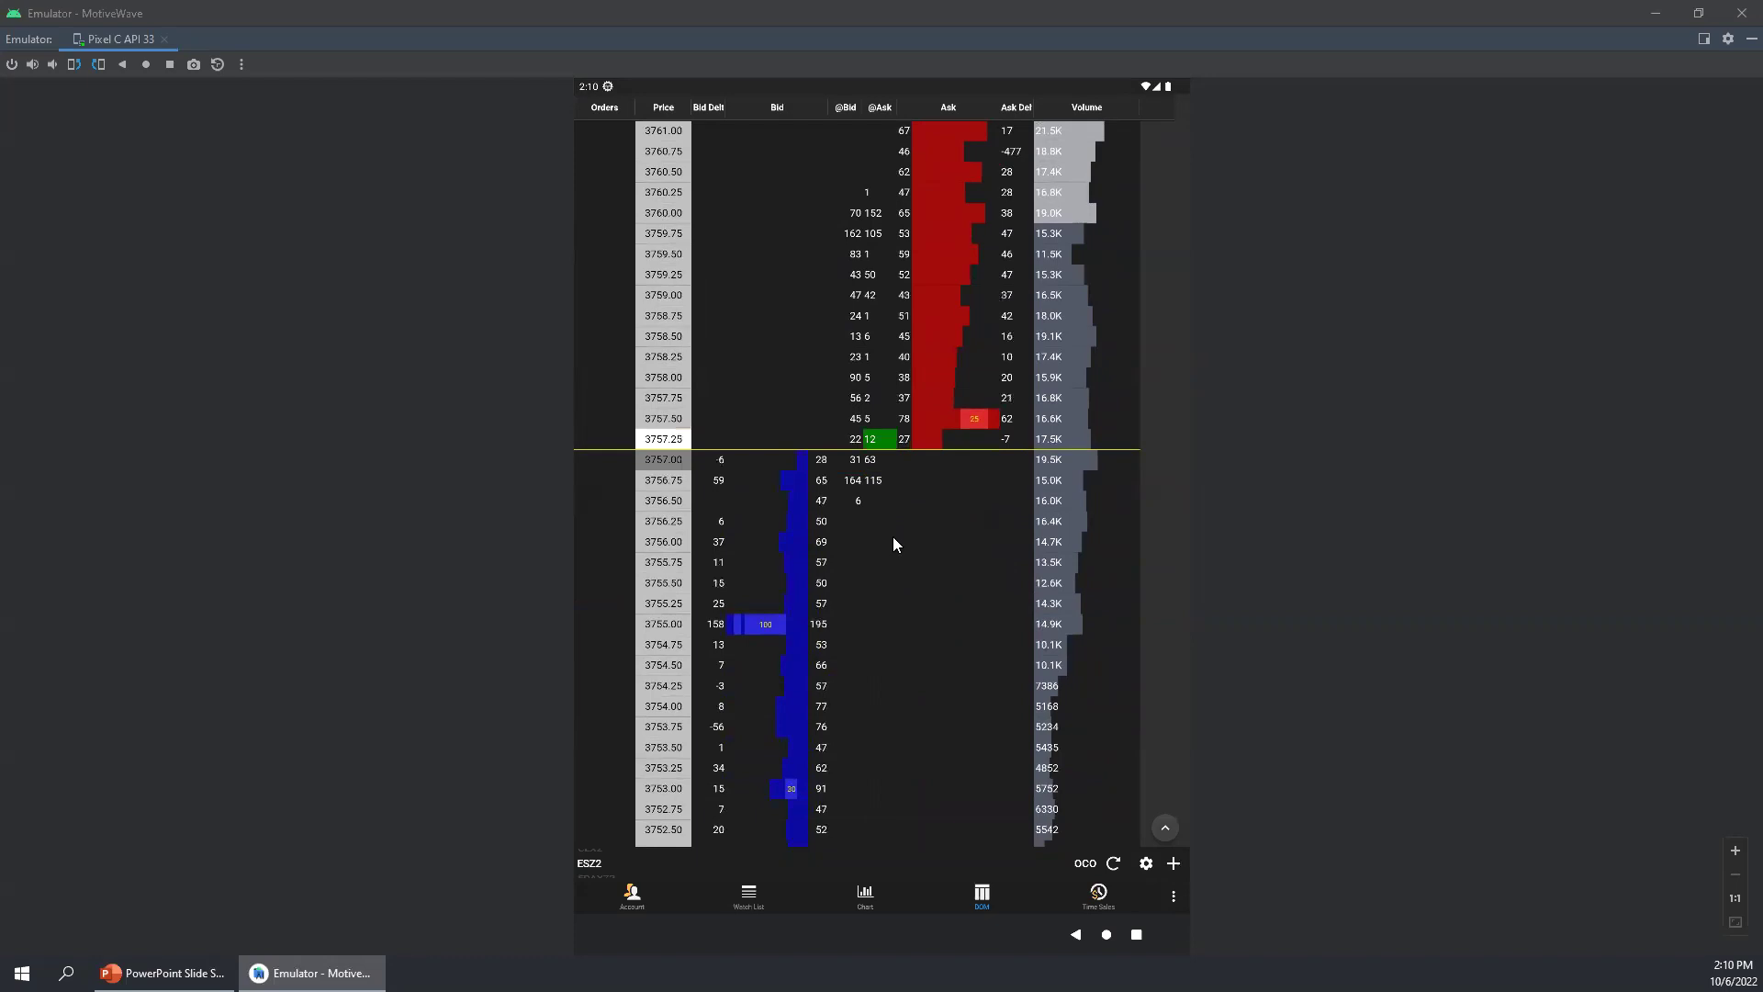
scroll(892, 536, "down", 1)
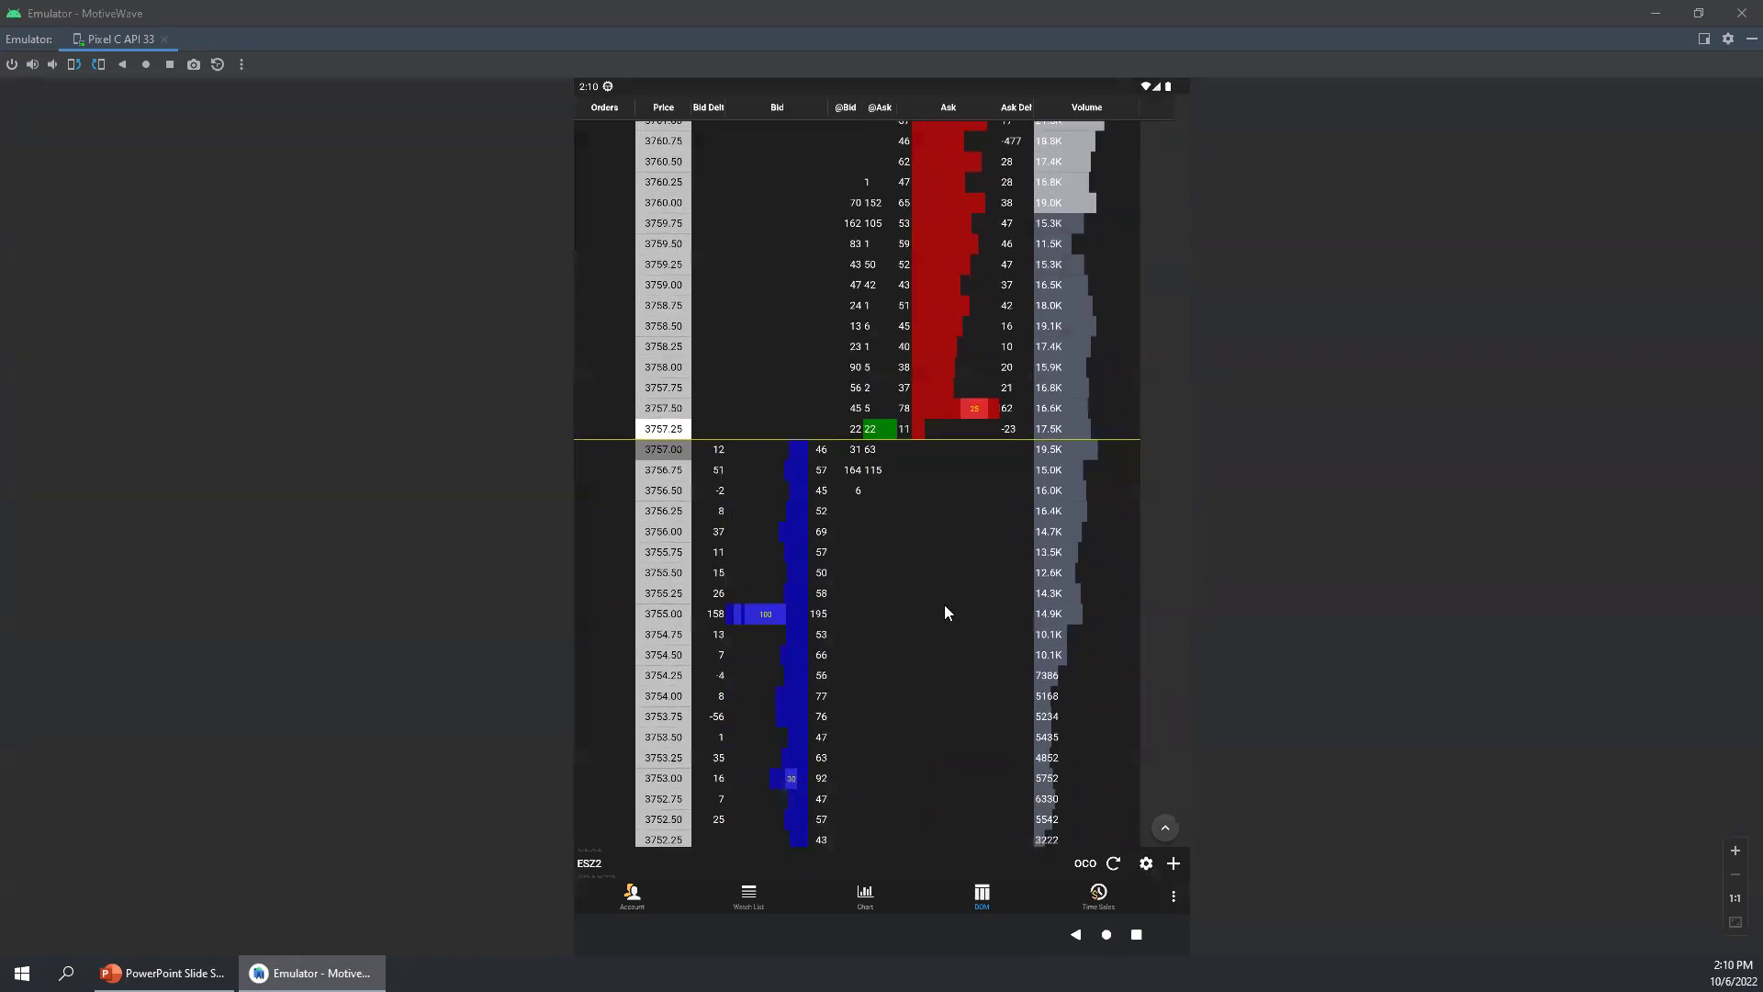
scroll(912, 679, "up", 1)
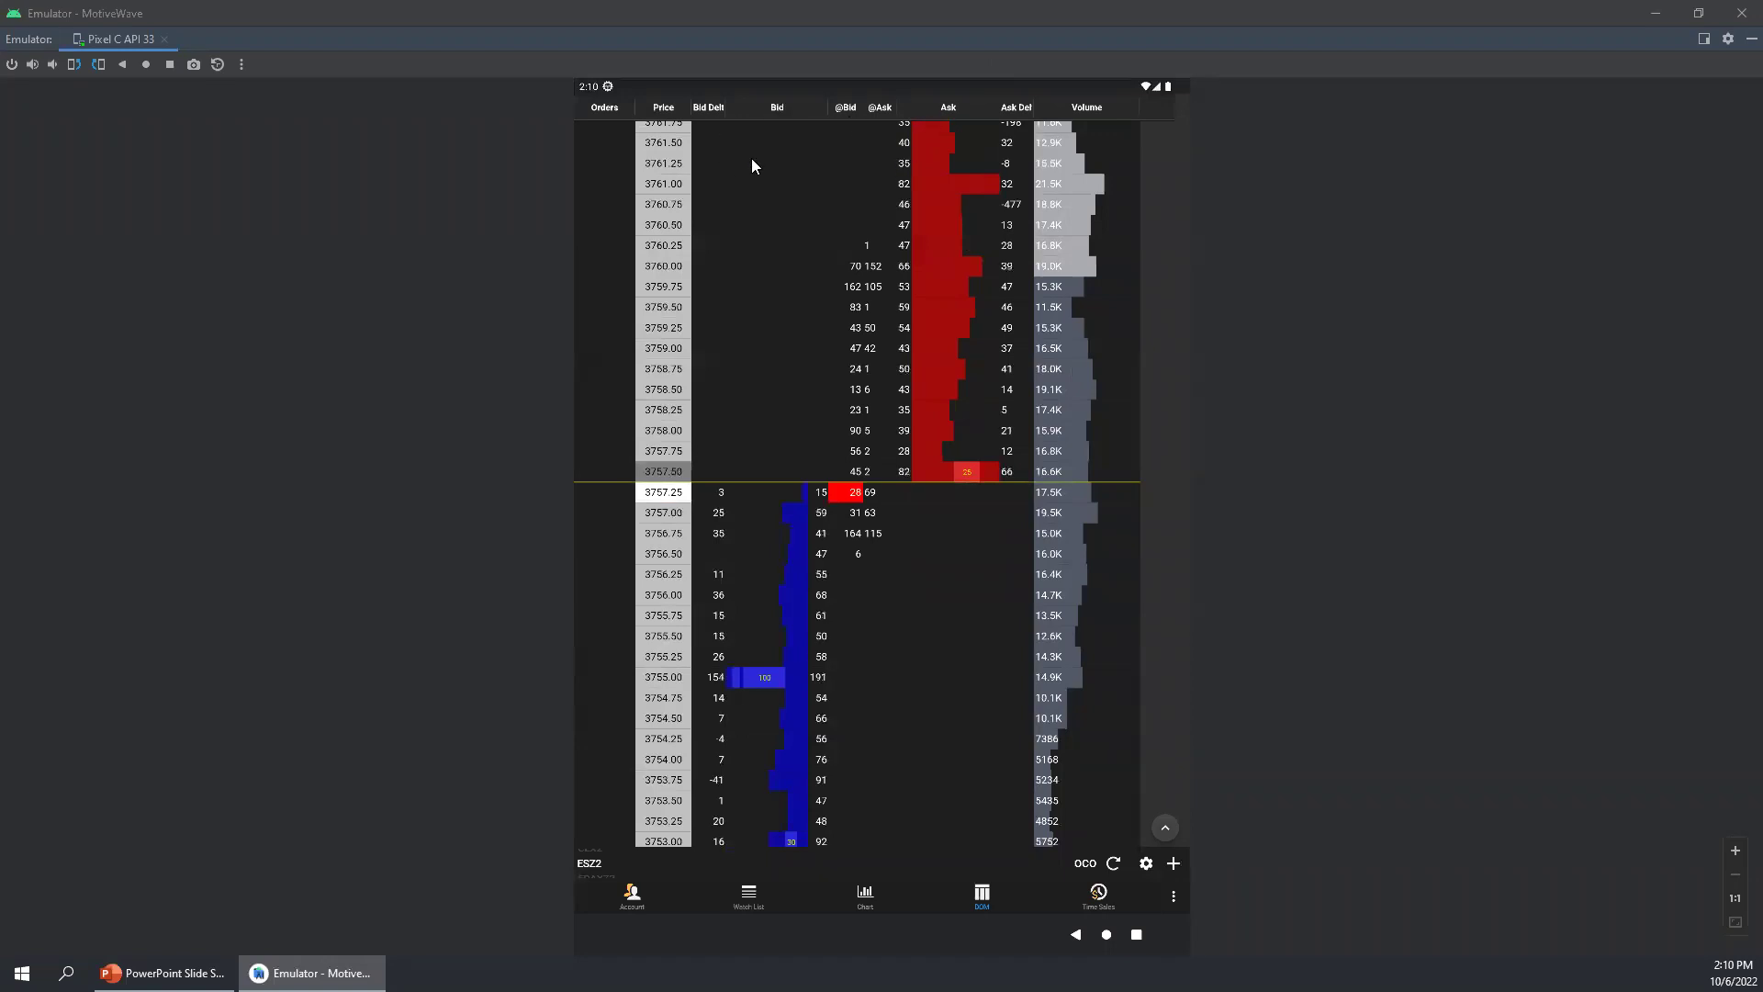
Step: Enable Bid Col Fill and Ask Col Fill in the DOM's Bid/Ask settings and apply the changes
left_click(1144, 864)
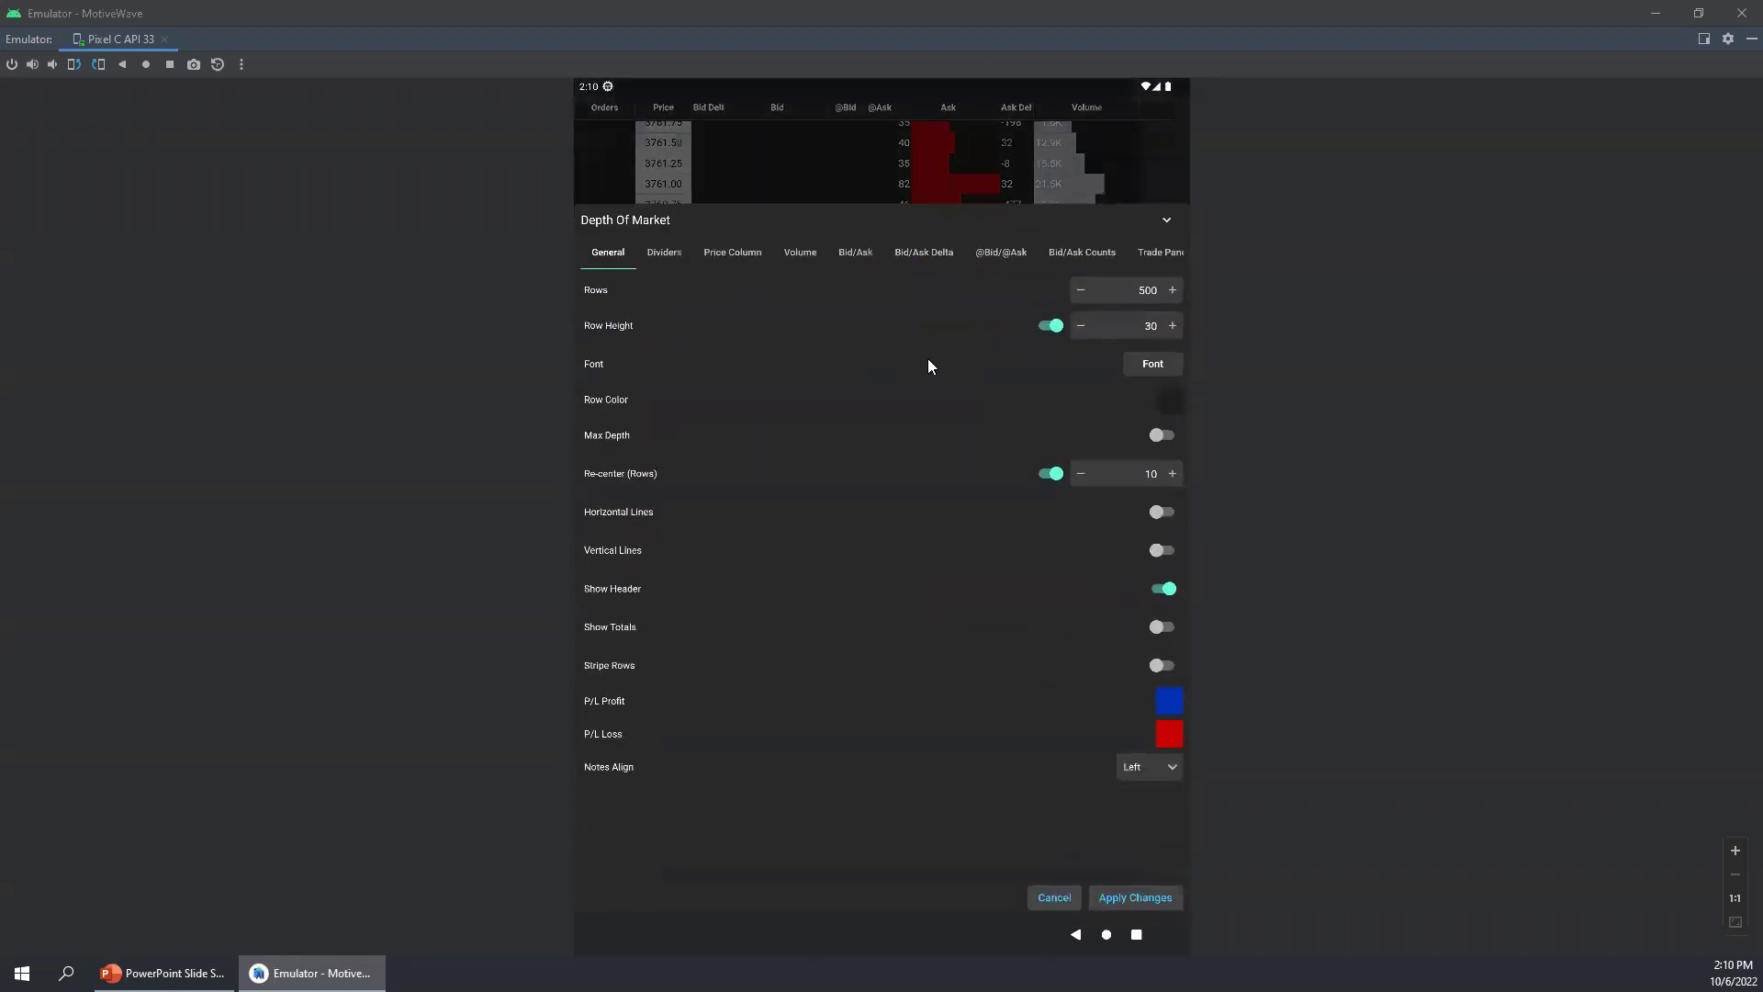
left_click(856, 254)
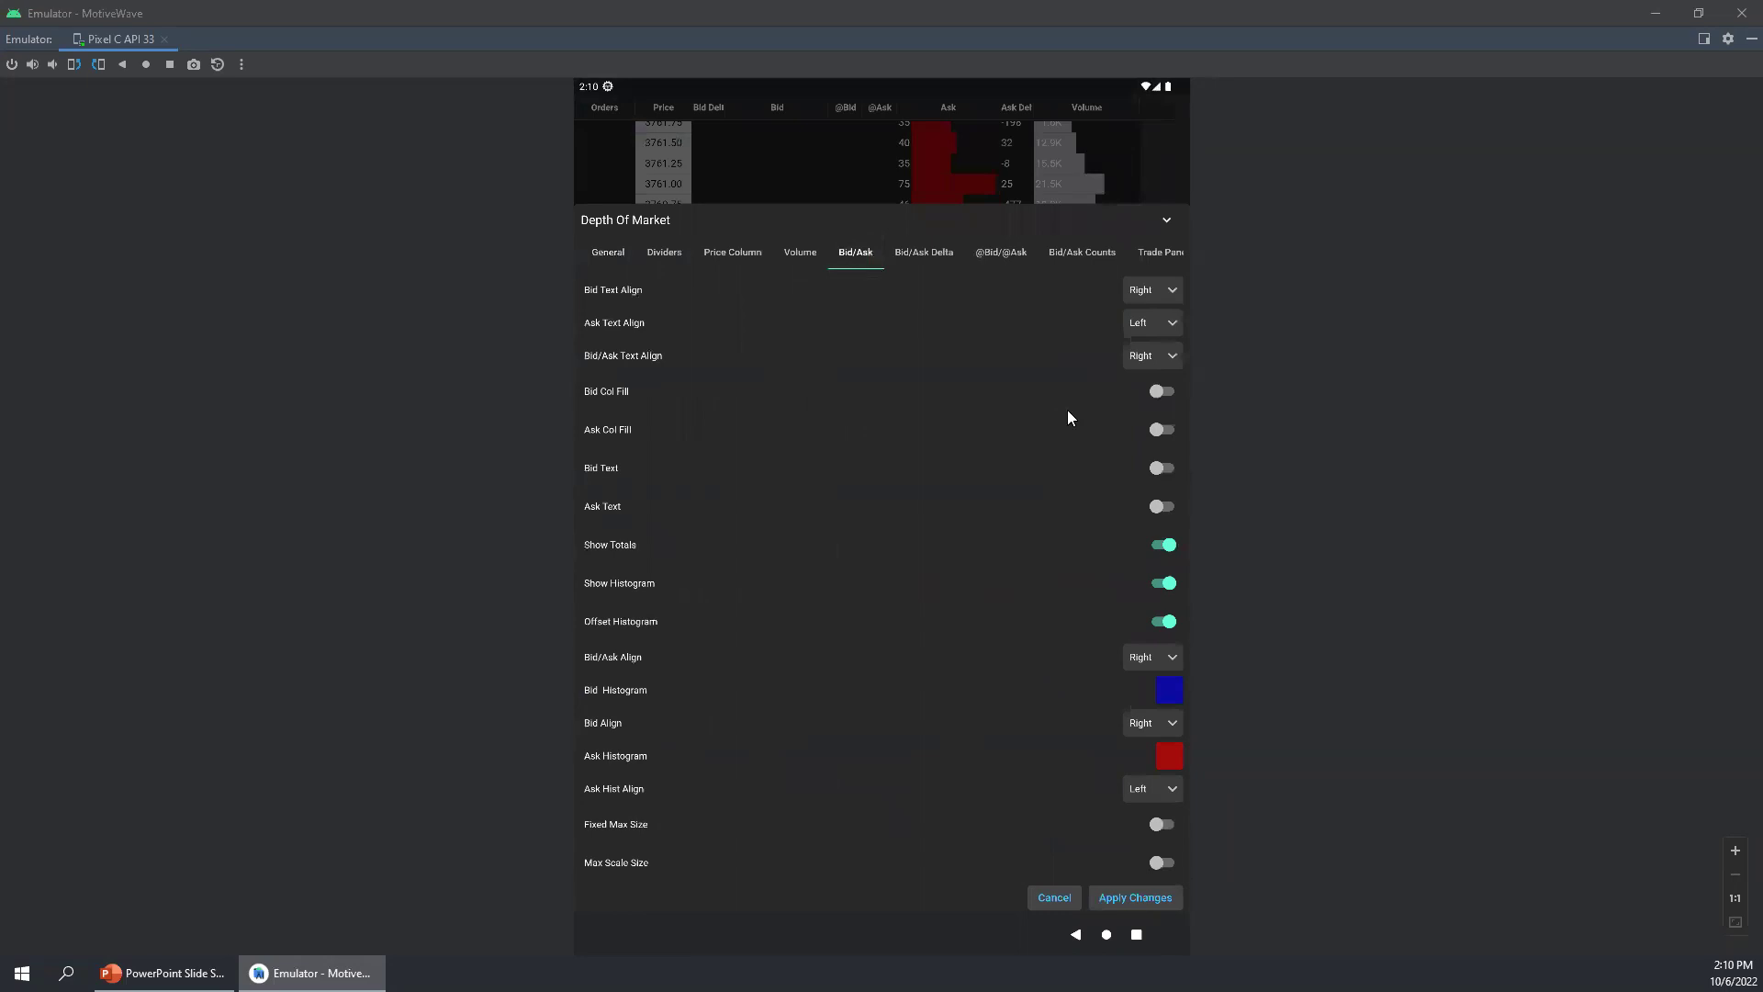
left_click(1157, 393)
left_click(1157, 430)
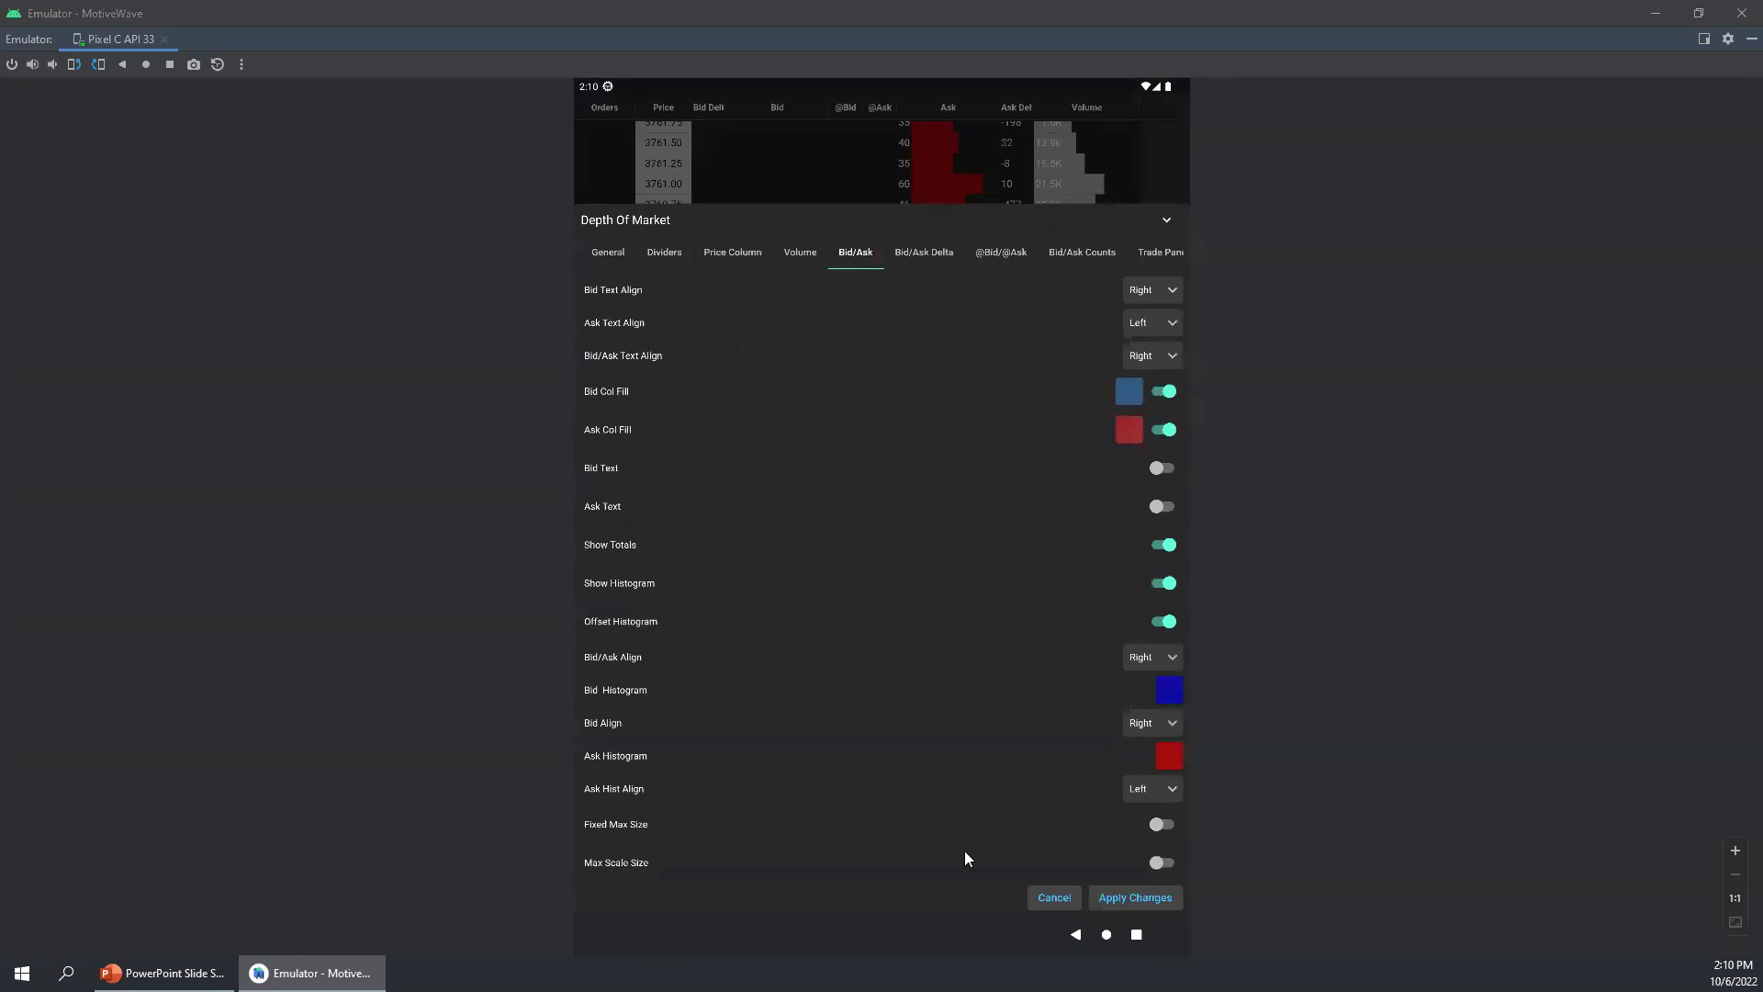
left_click(1131, 904)
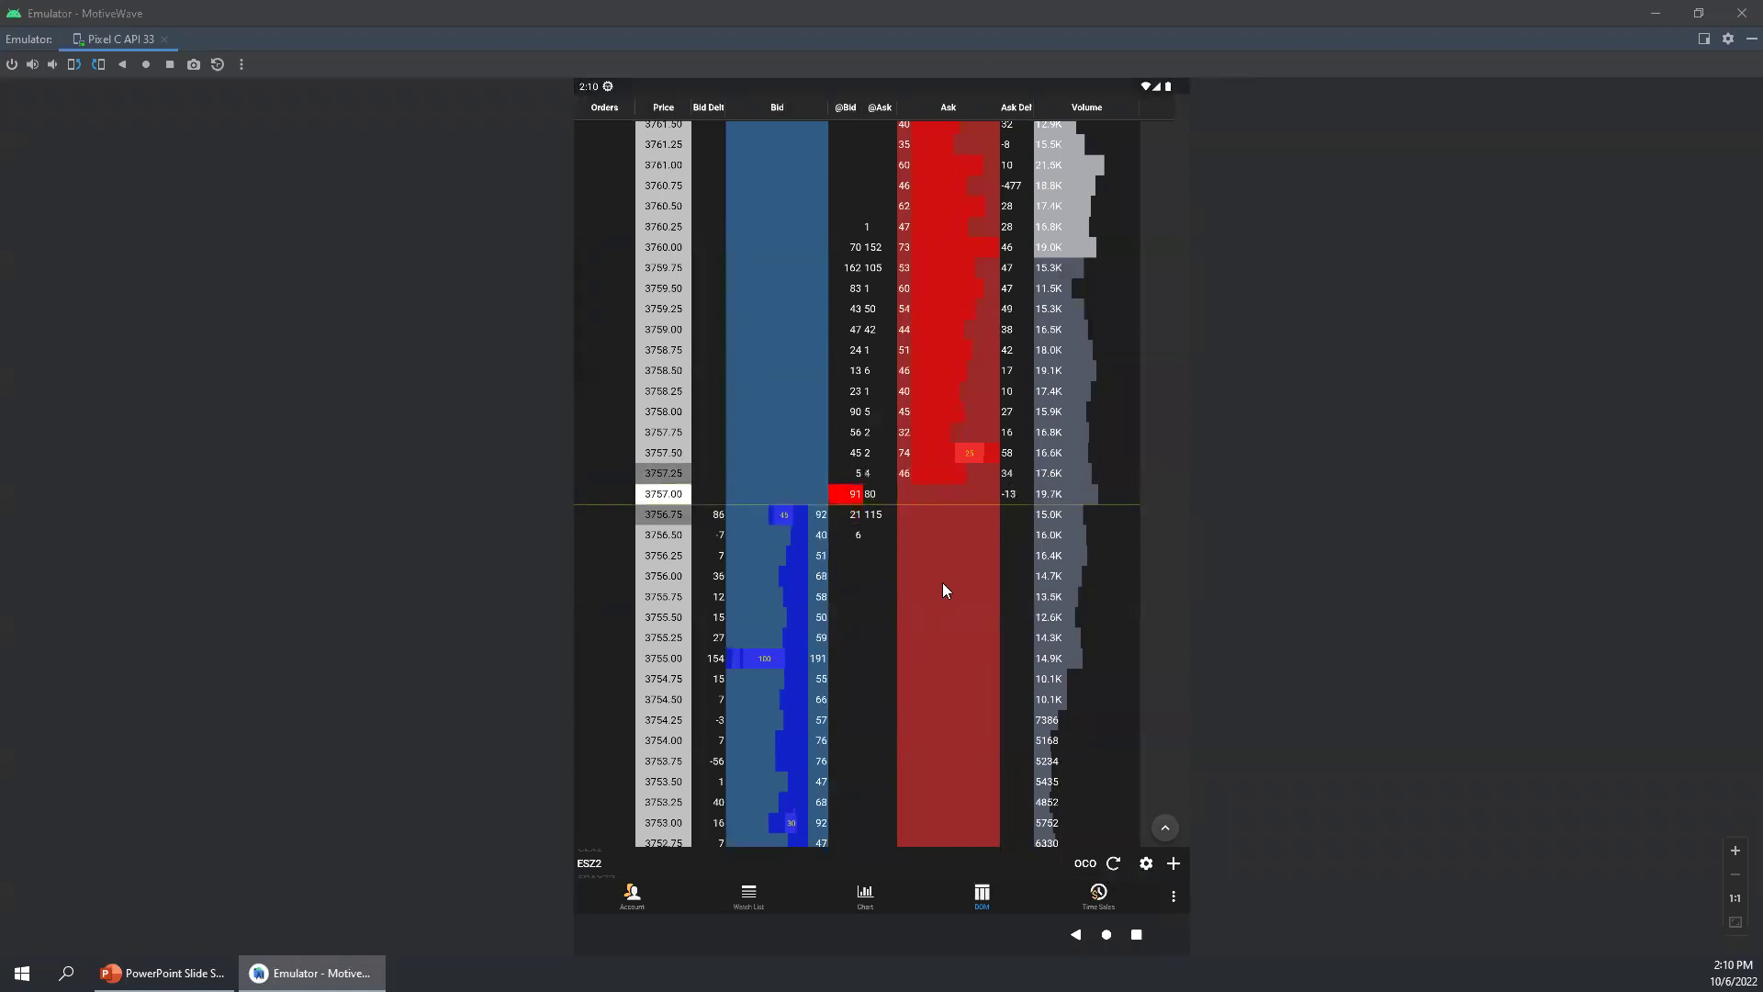
scroll(944, 657, "up", 1)
Step: Enable the Bid Delta Column Fill and Ask Delta Column Fill for the DOM and apply the changes
left_click(1146, 863)
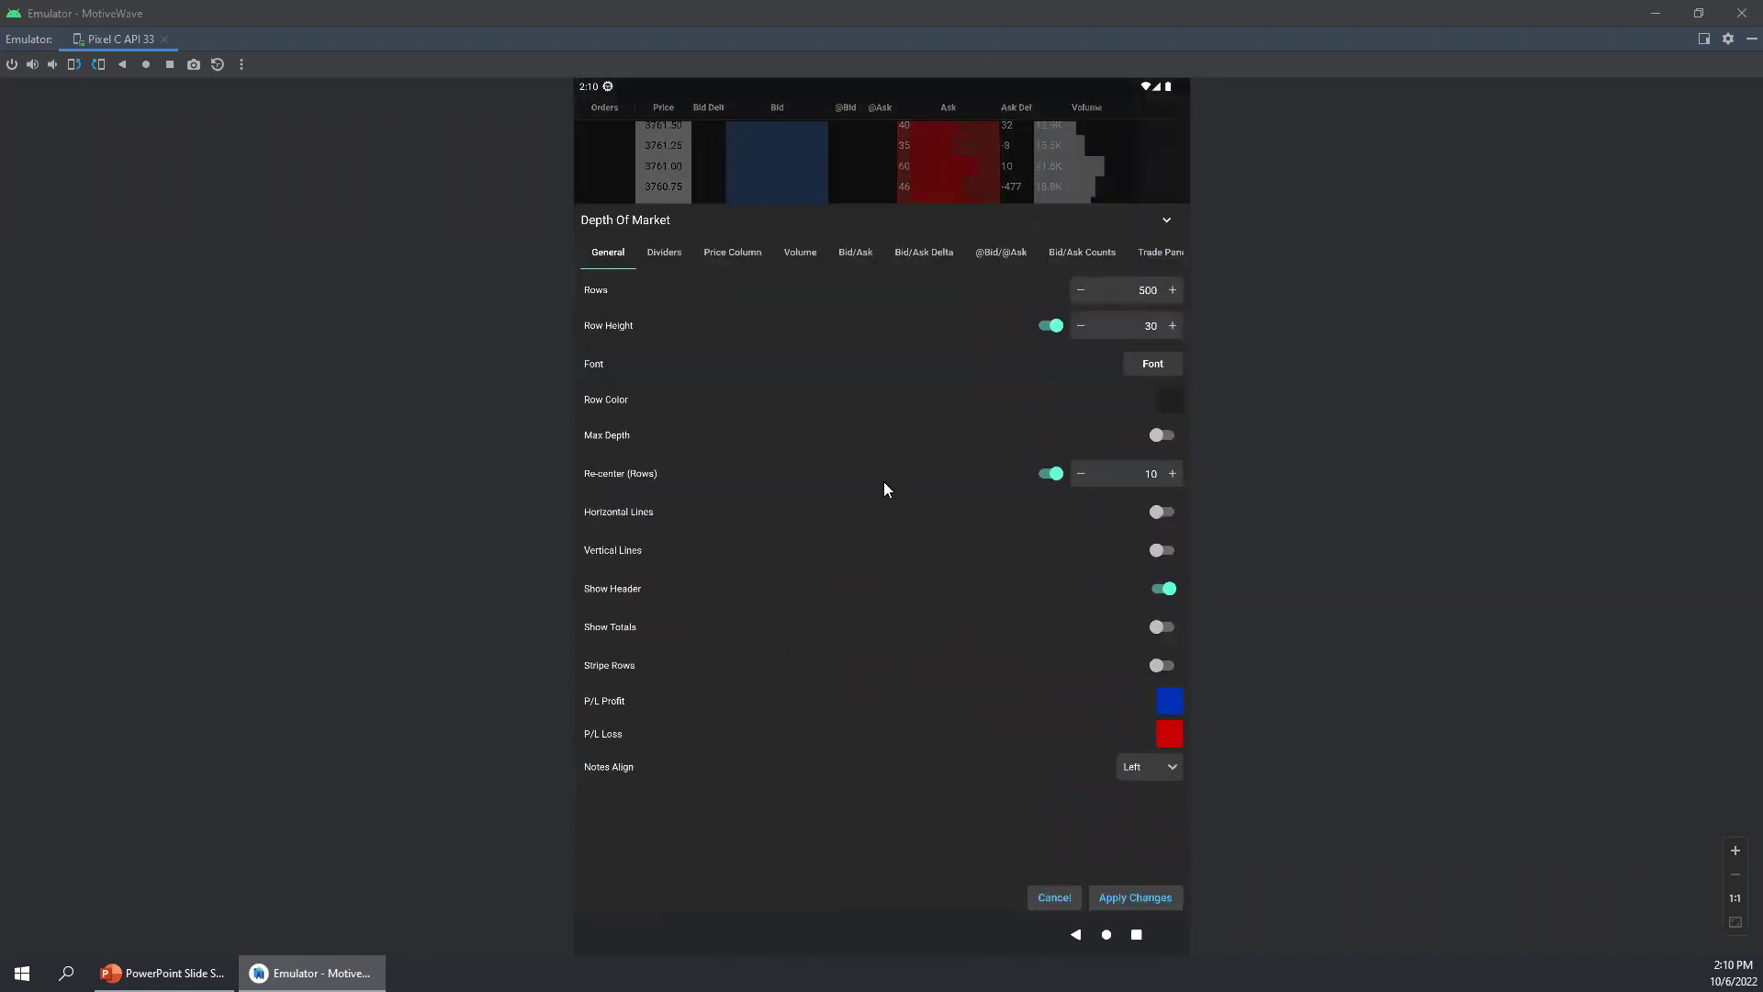
left_click(925, 252)
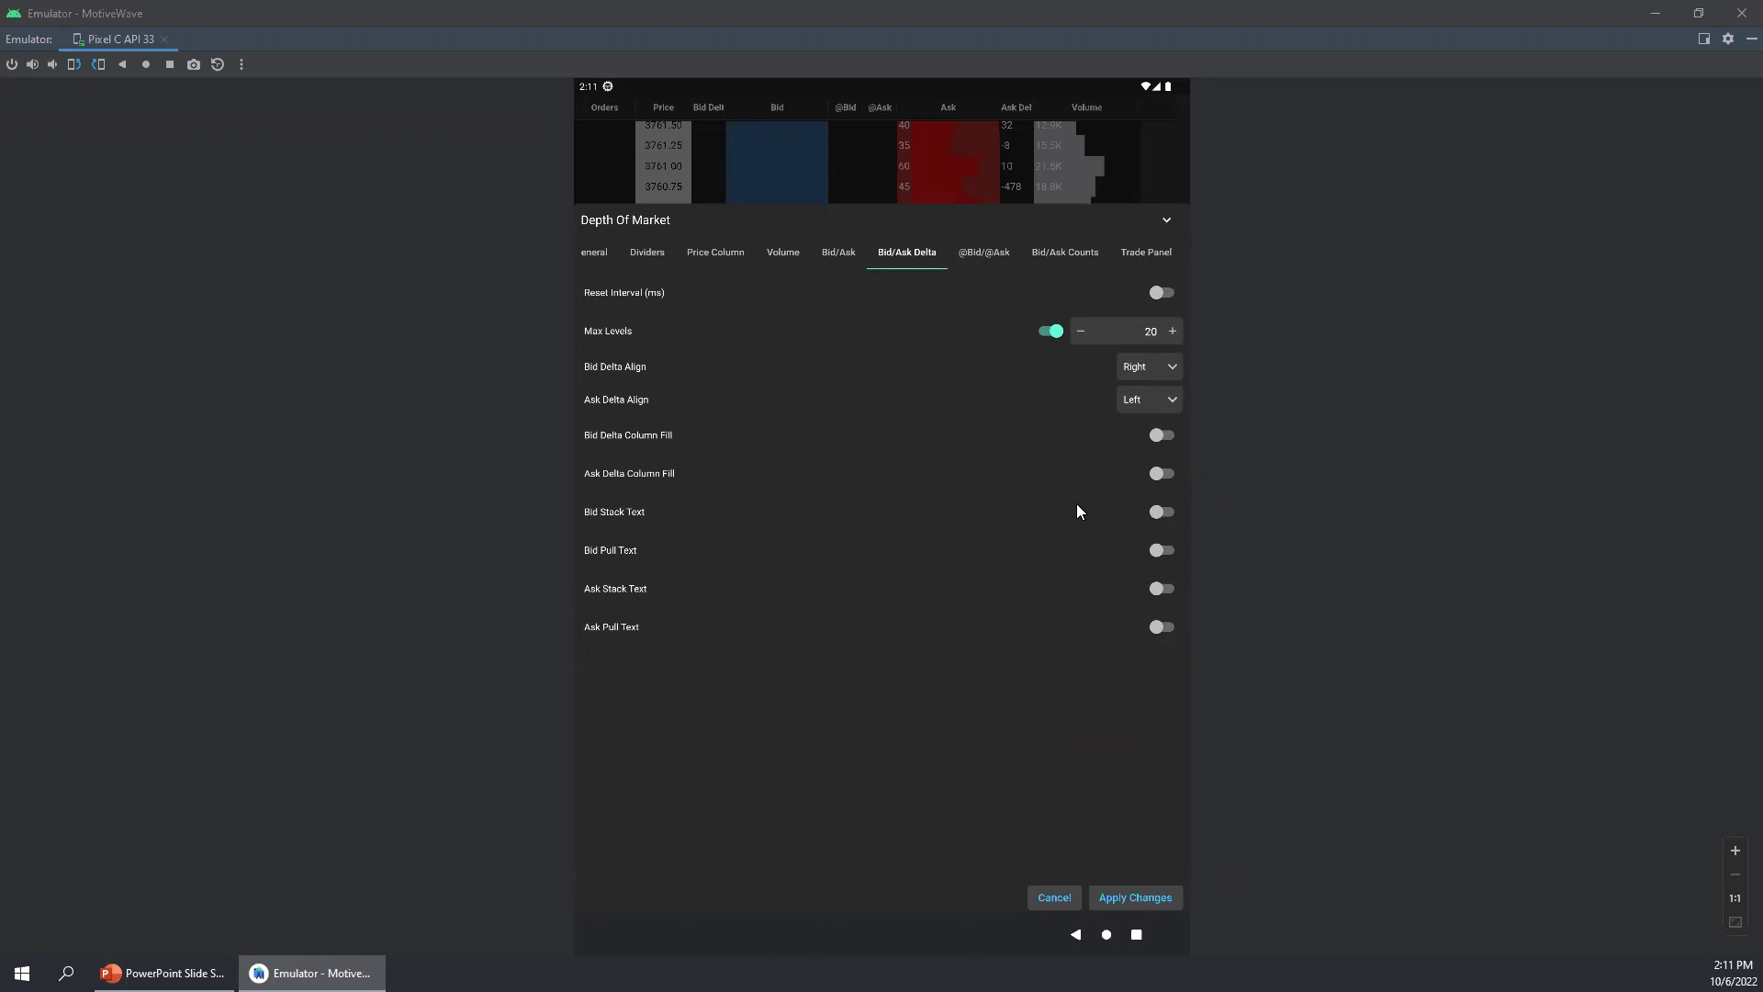
left_click(1160, 438)
left_click(1163, 476)
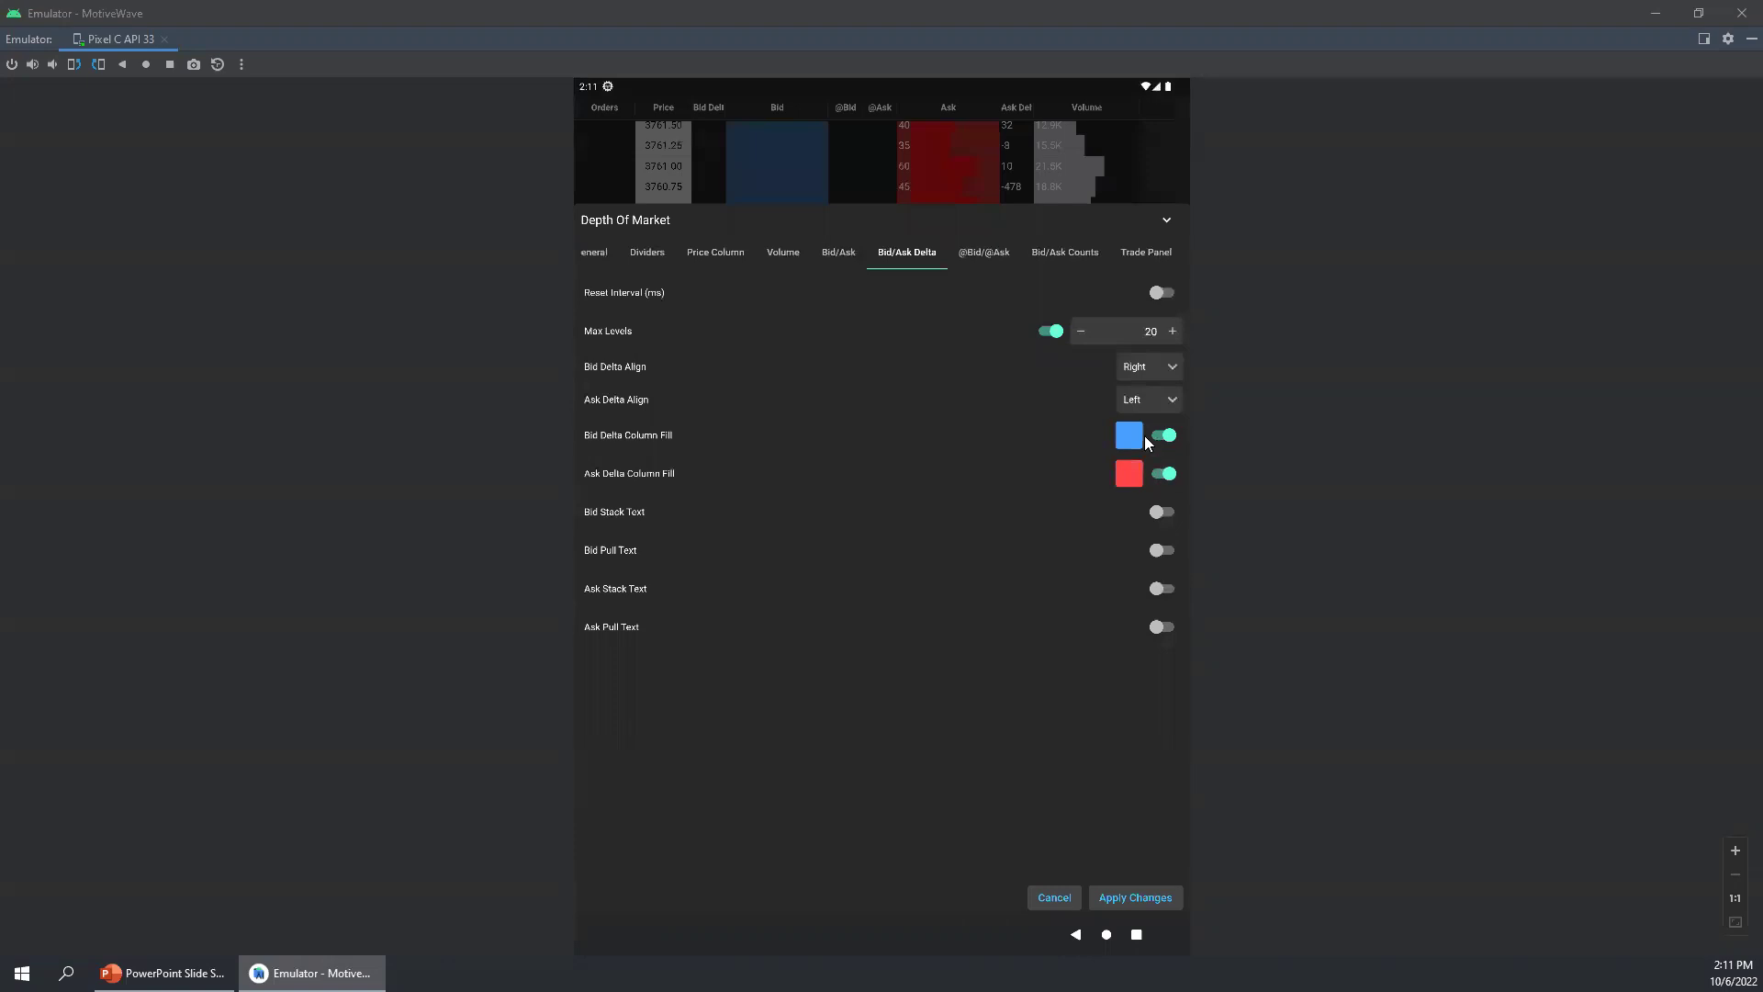
left_click(1120, 898)
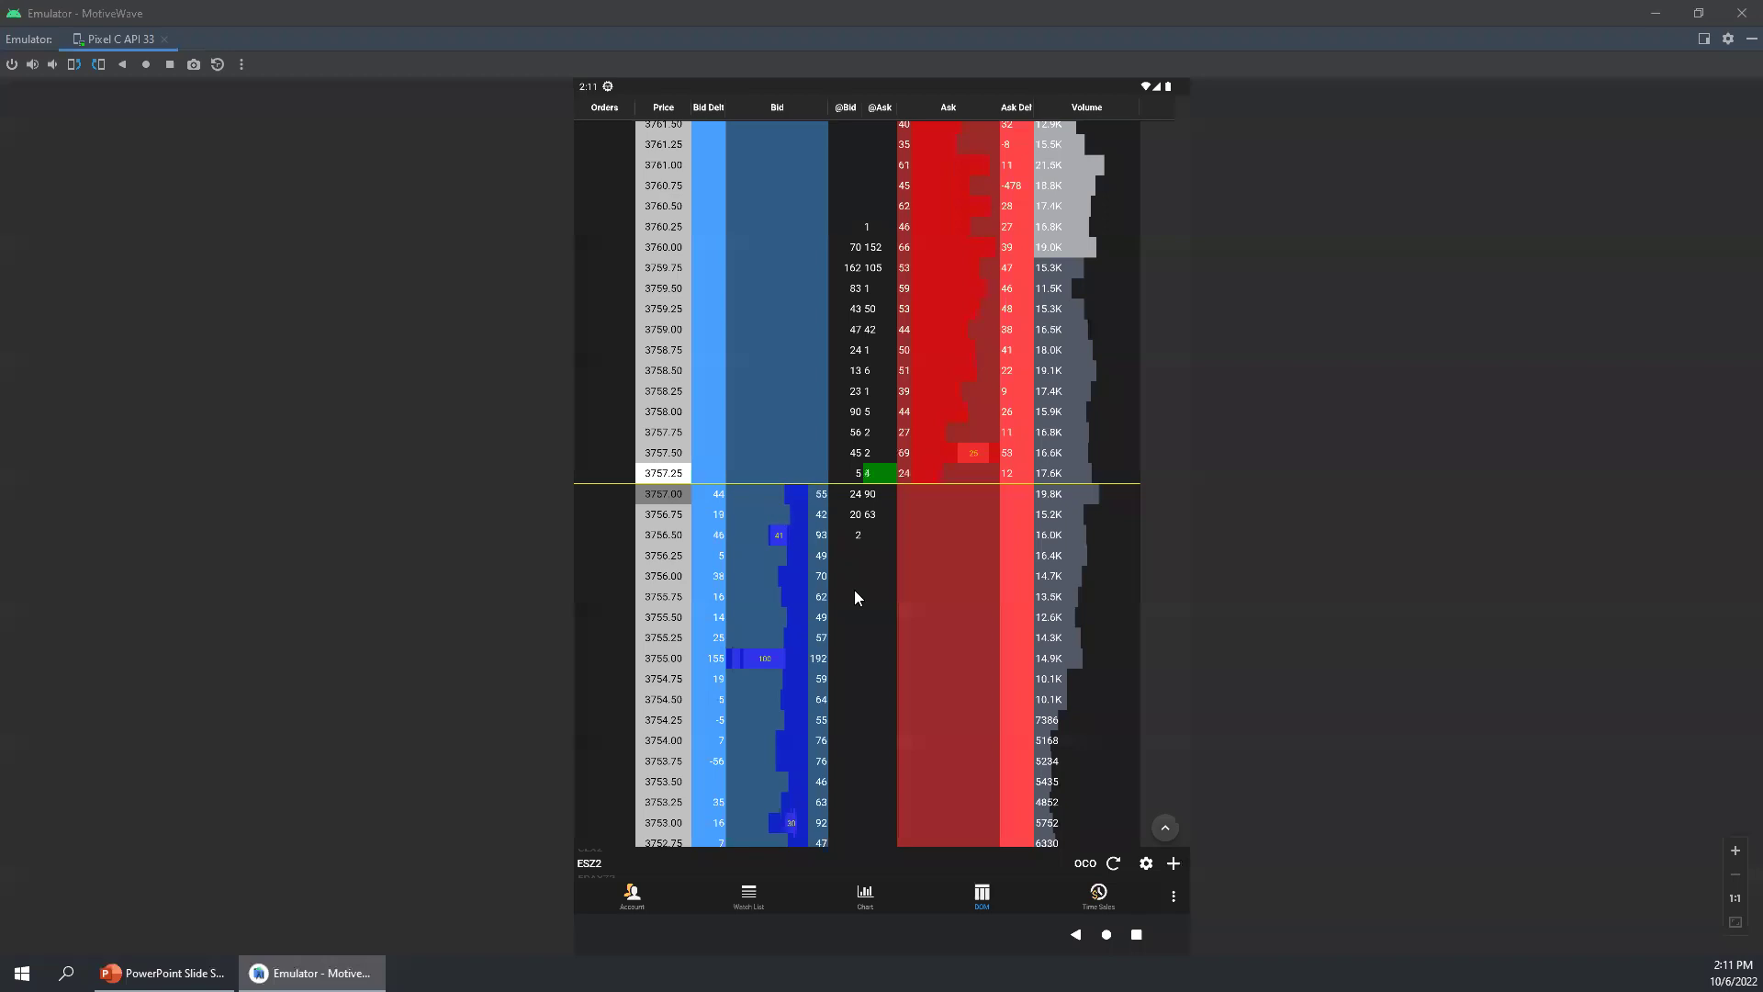
left_click(1146, 863)
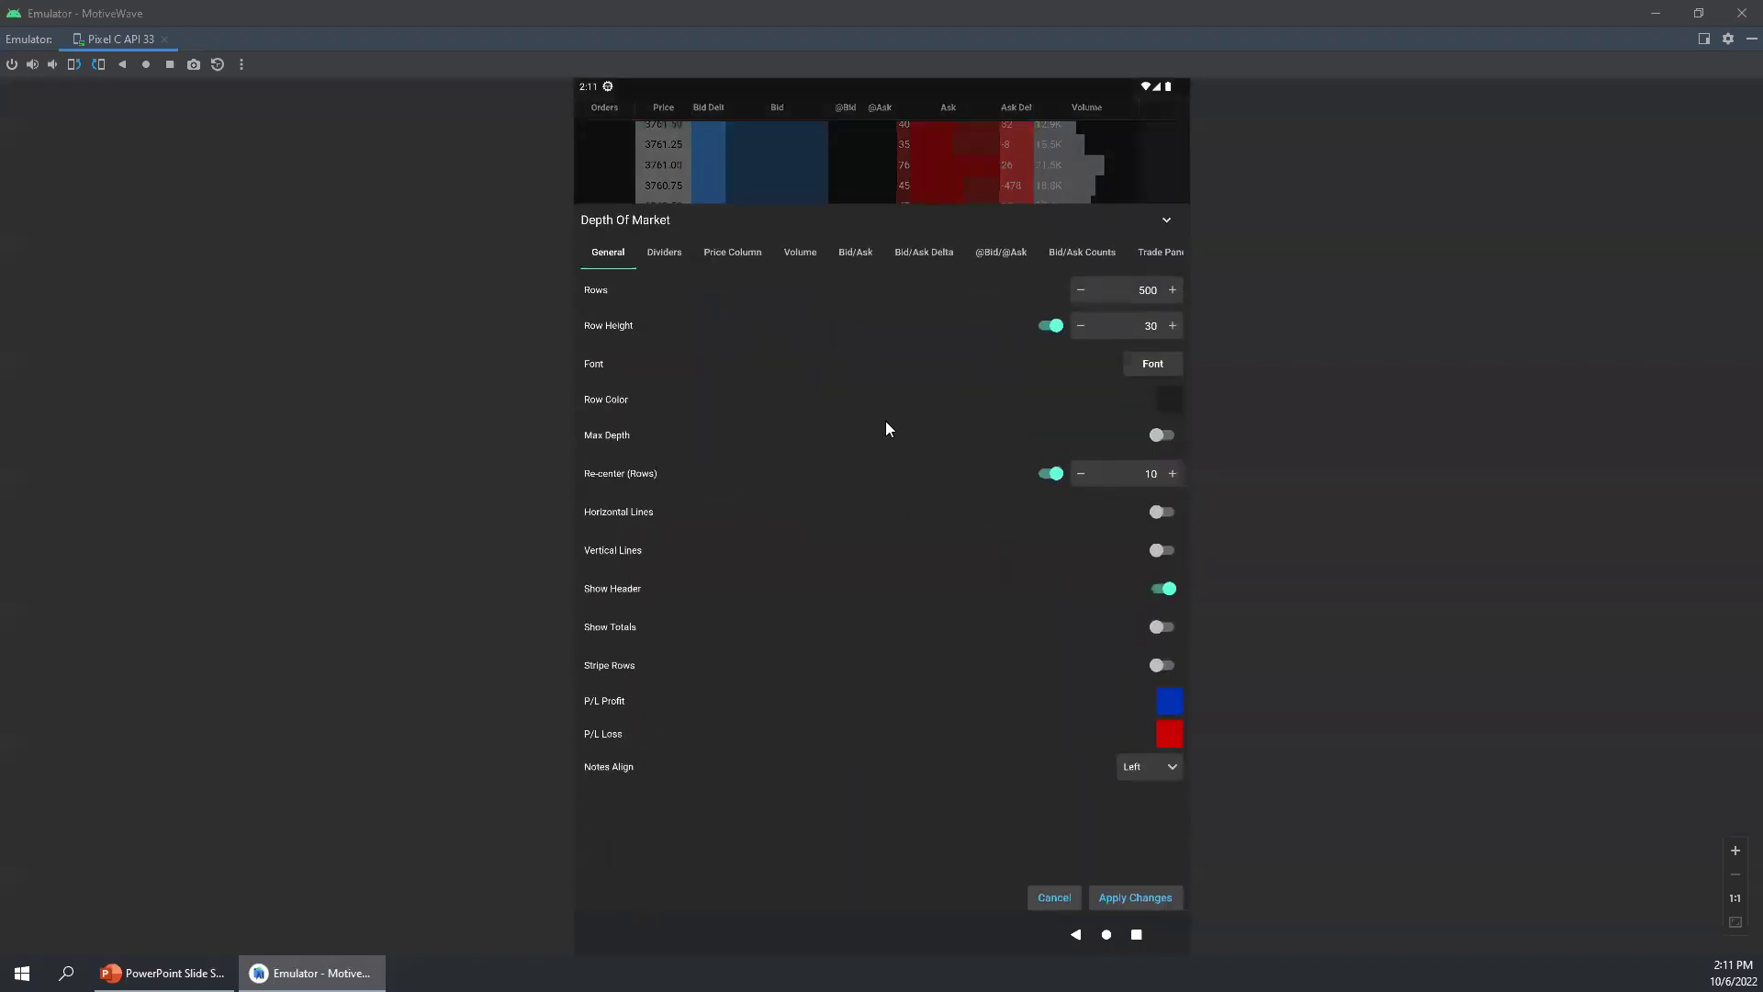
left_click_drag(925, 251, 841, 252)
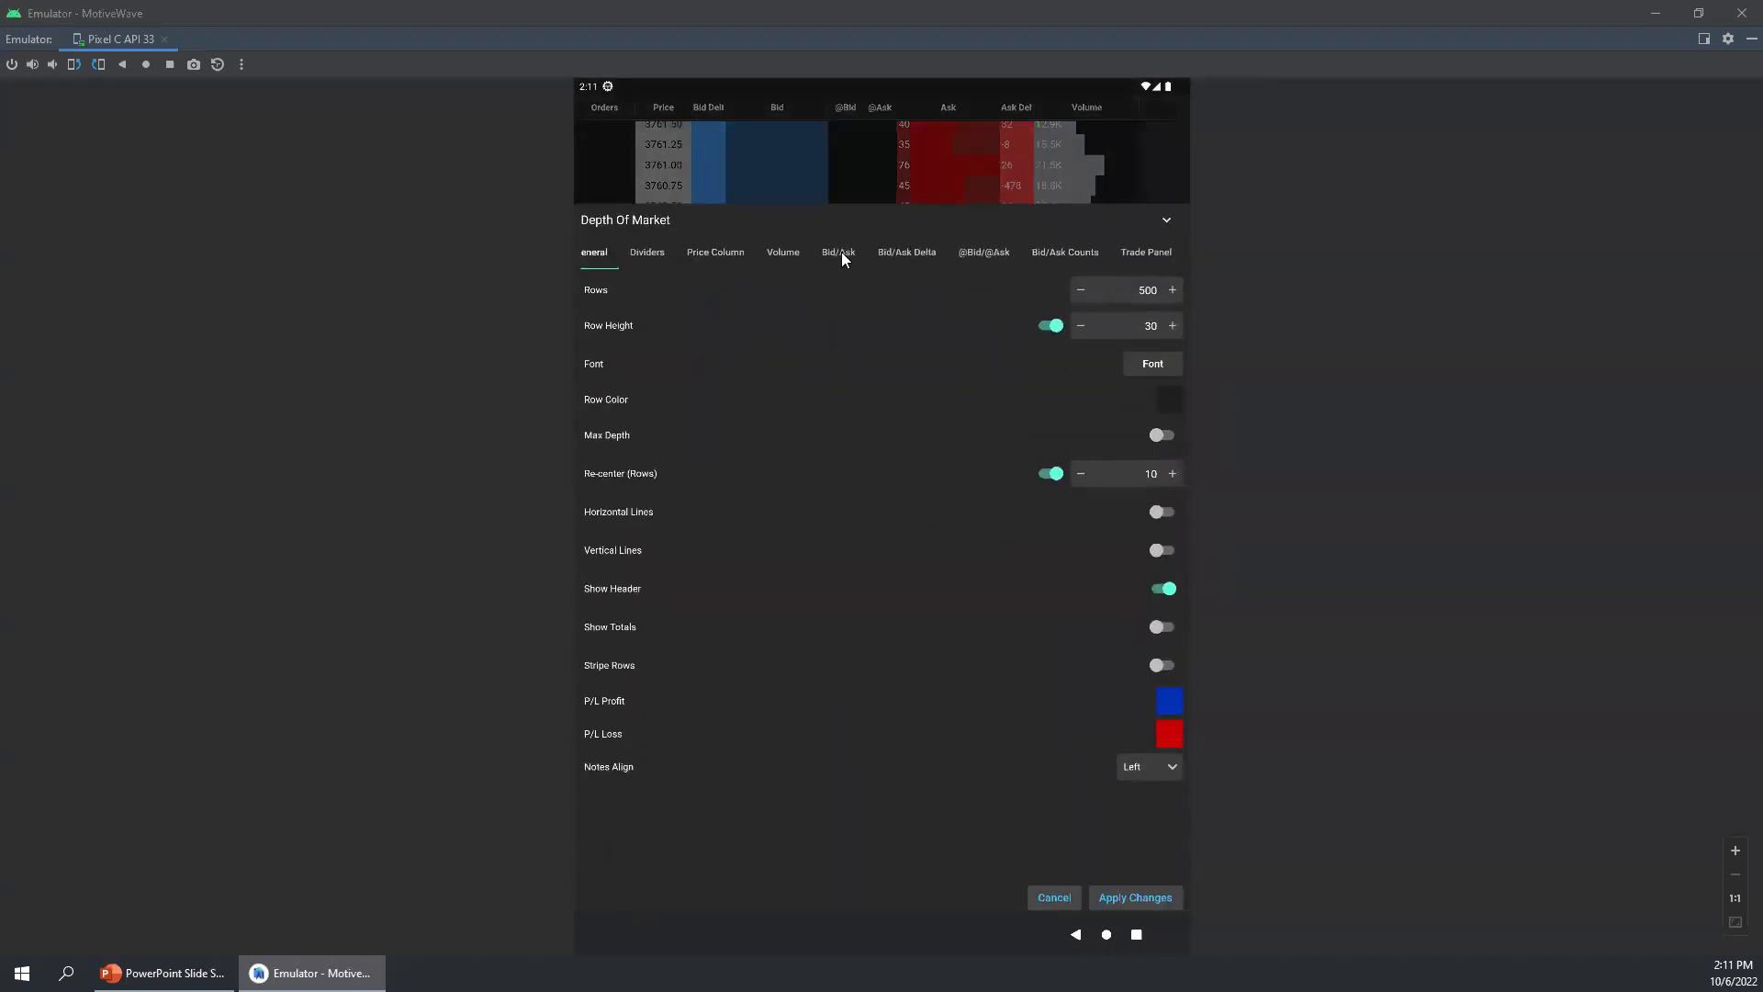
left_click(984, 255)
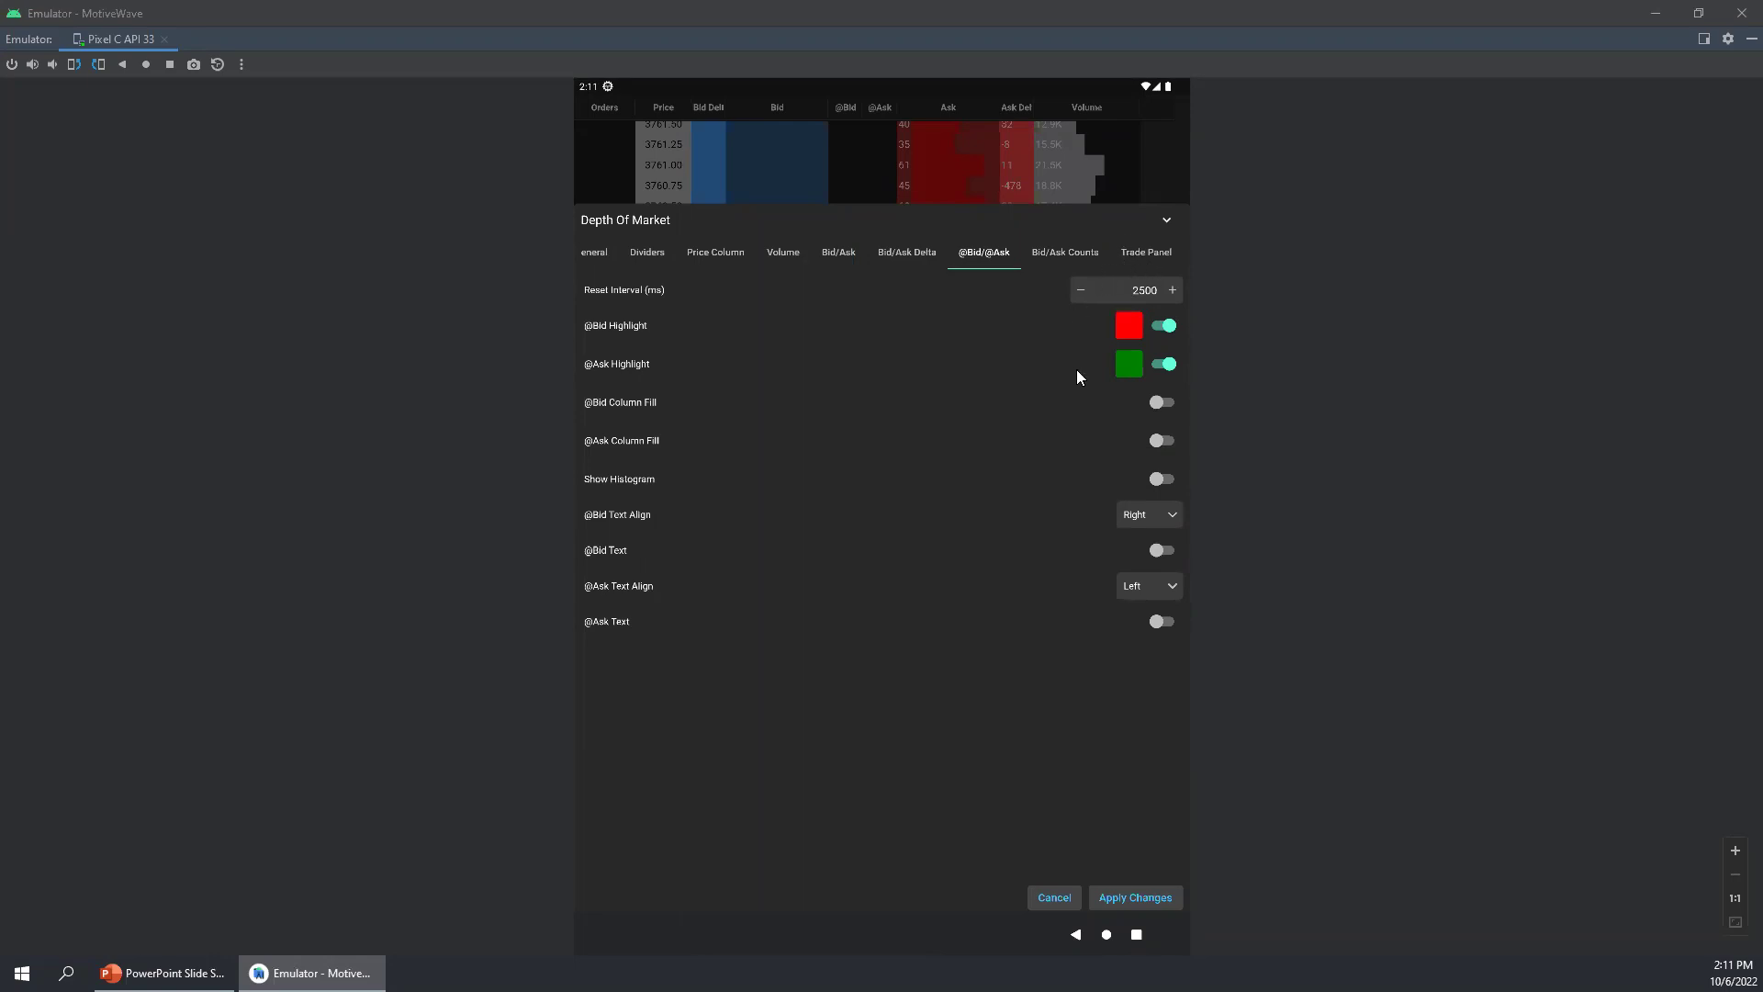
left_click(1070, 249)
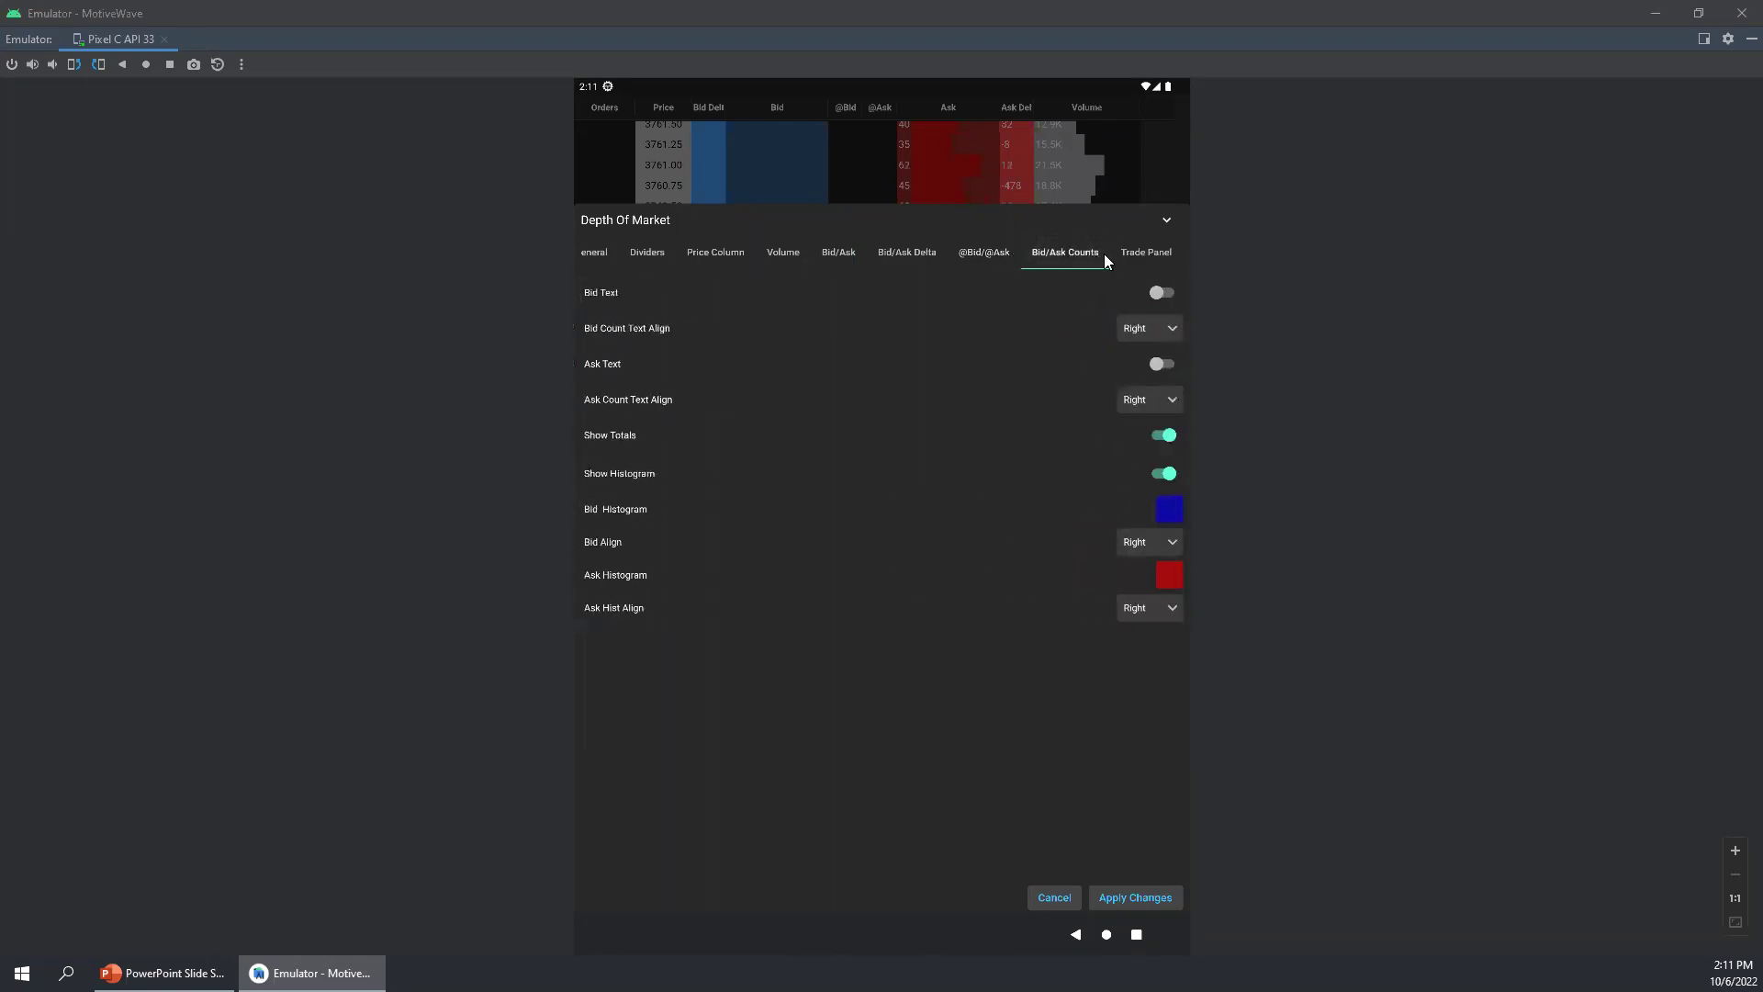
left_click(1134, 253)
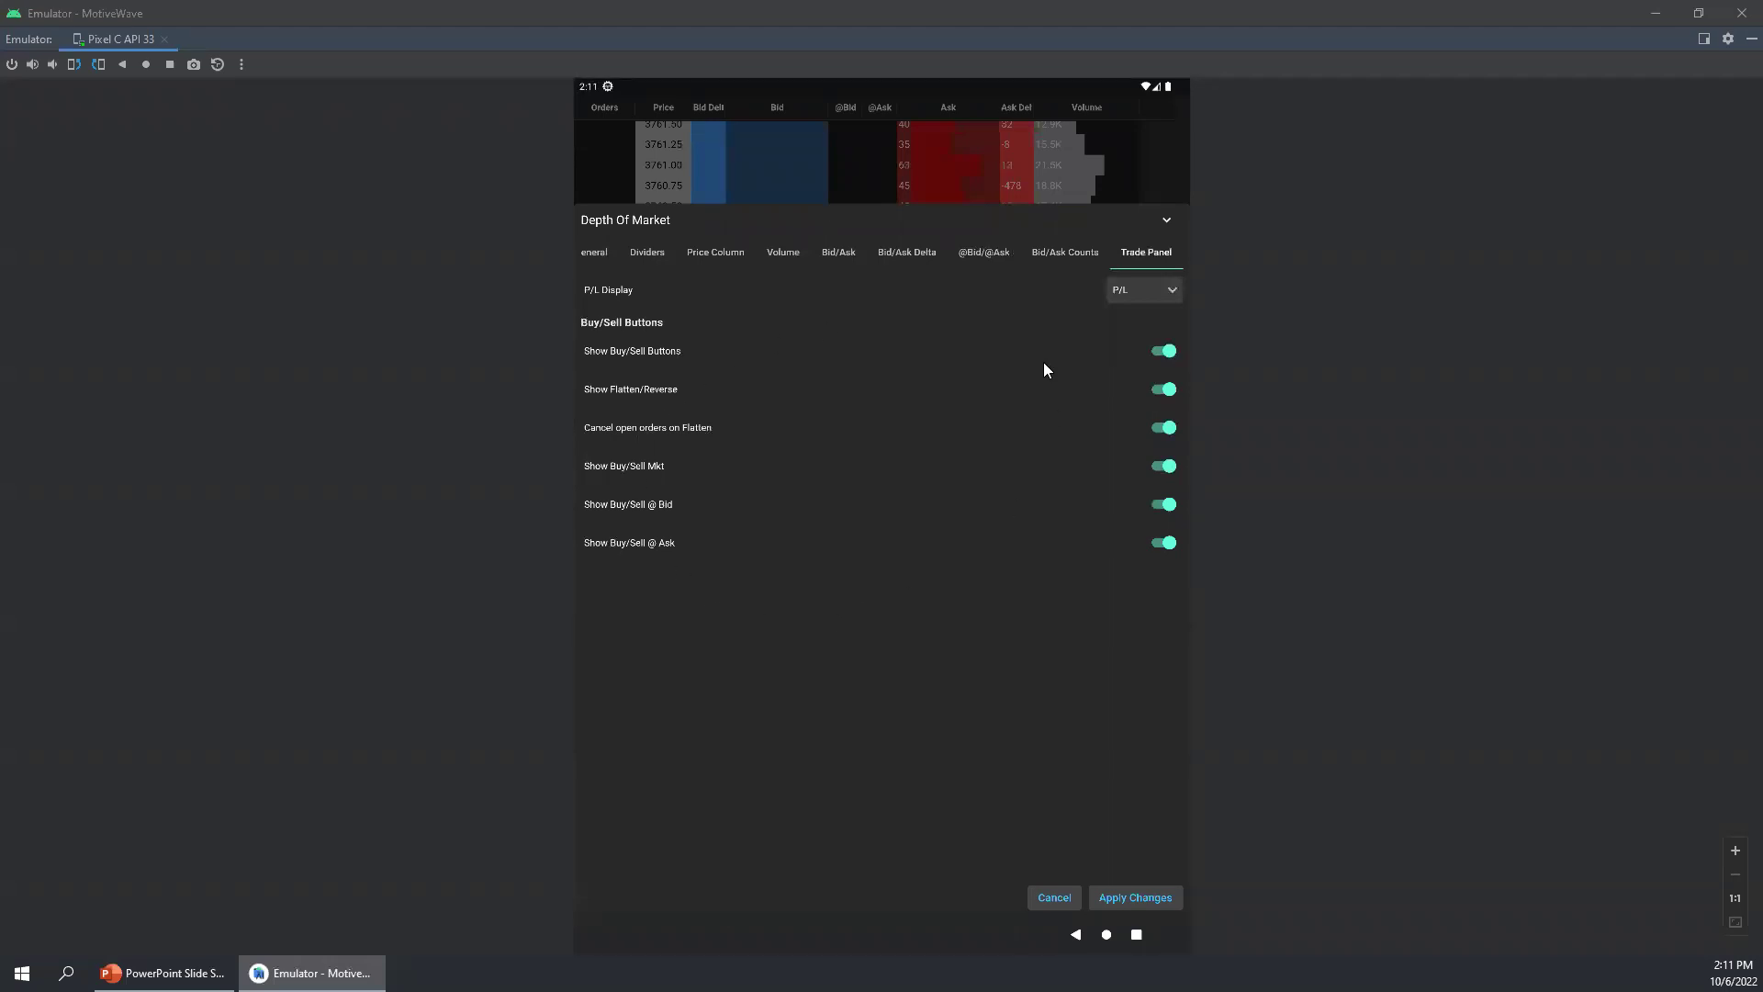
left_click(1167, 222)
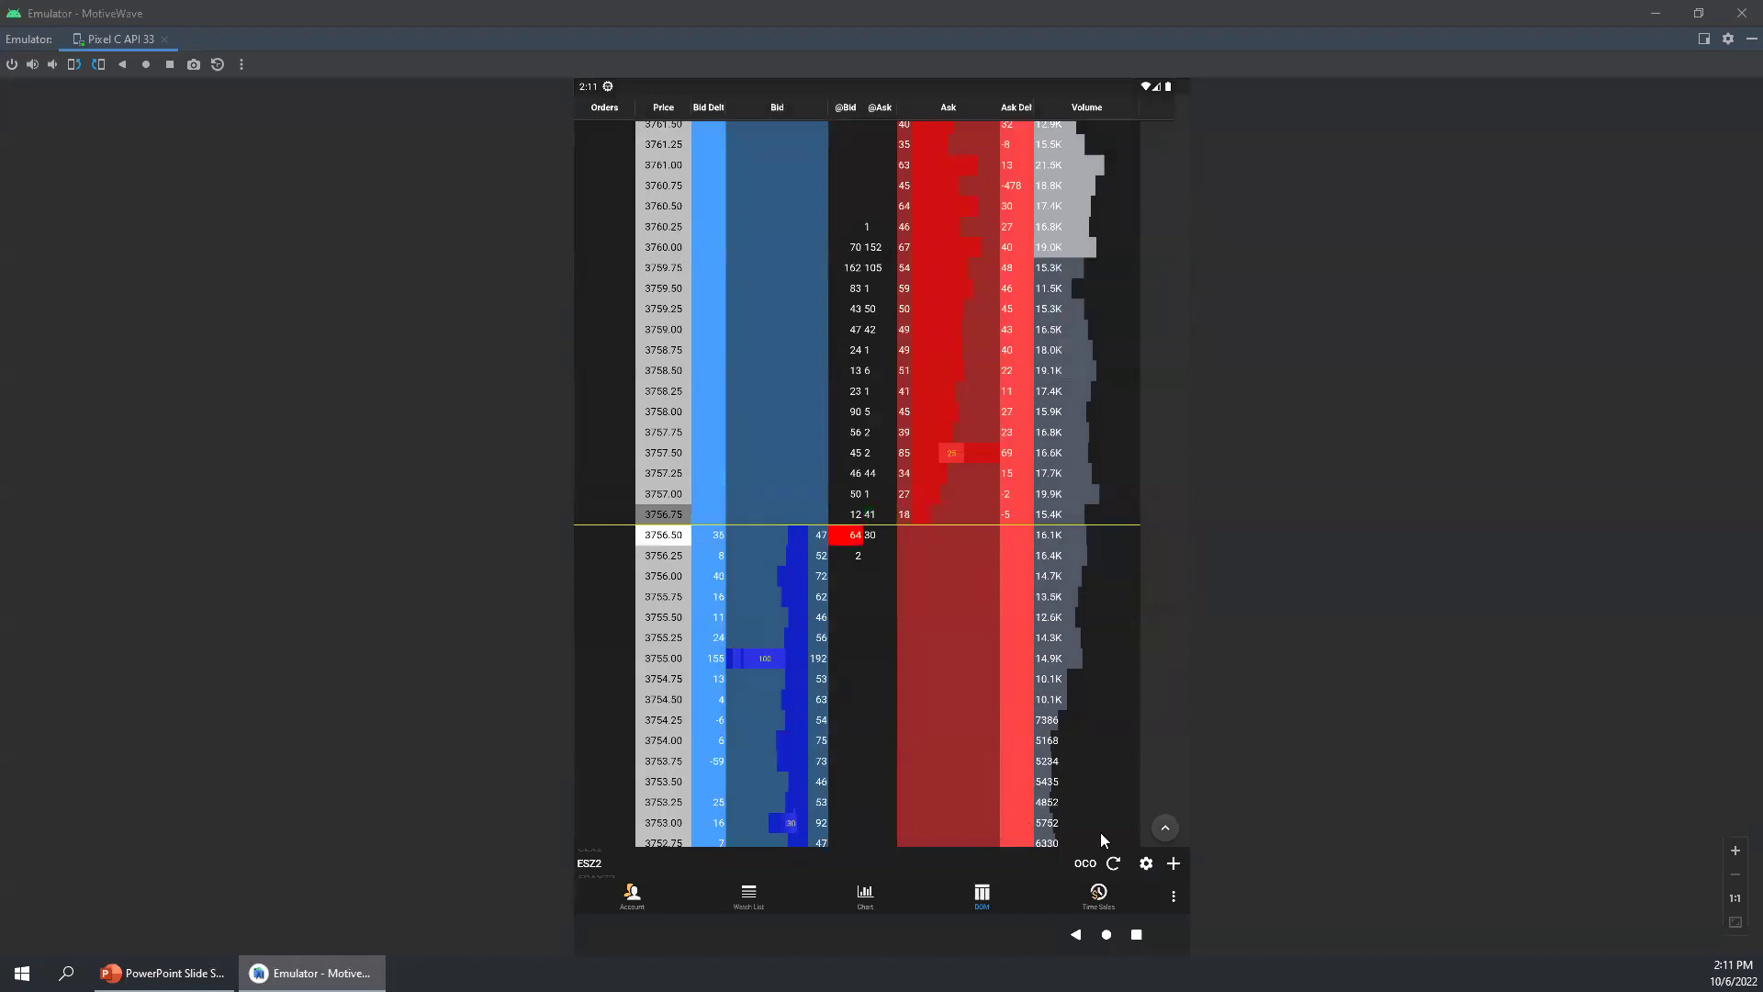
Step: Inspect the DOM's buy/sell trade panel and the order types offered at price 3760.00, closing both without placing an order
left_click(1165, 826)
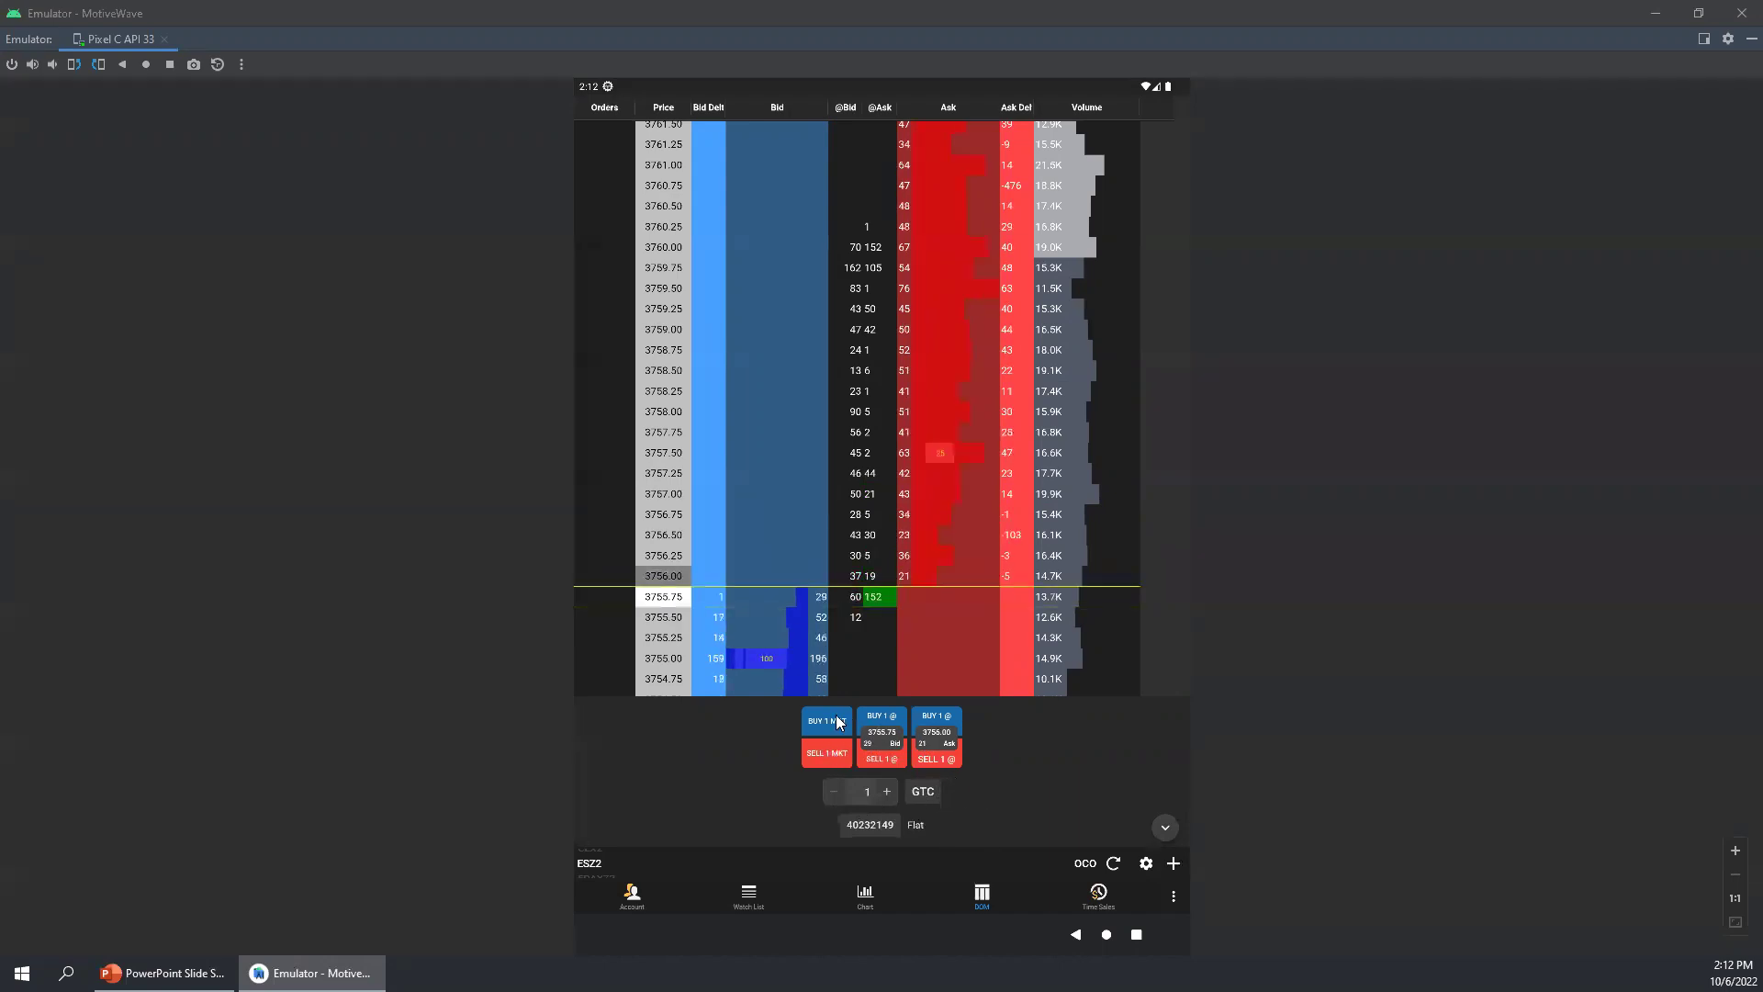
left_click(1166, 828)
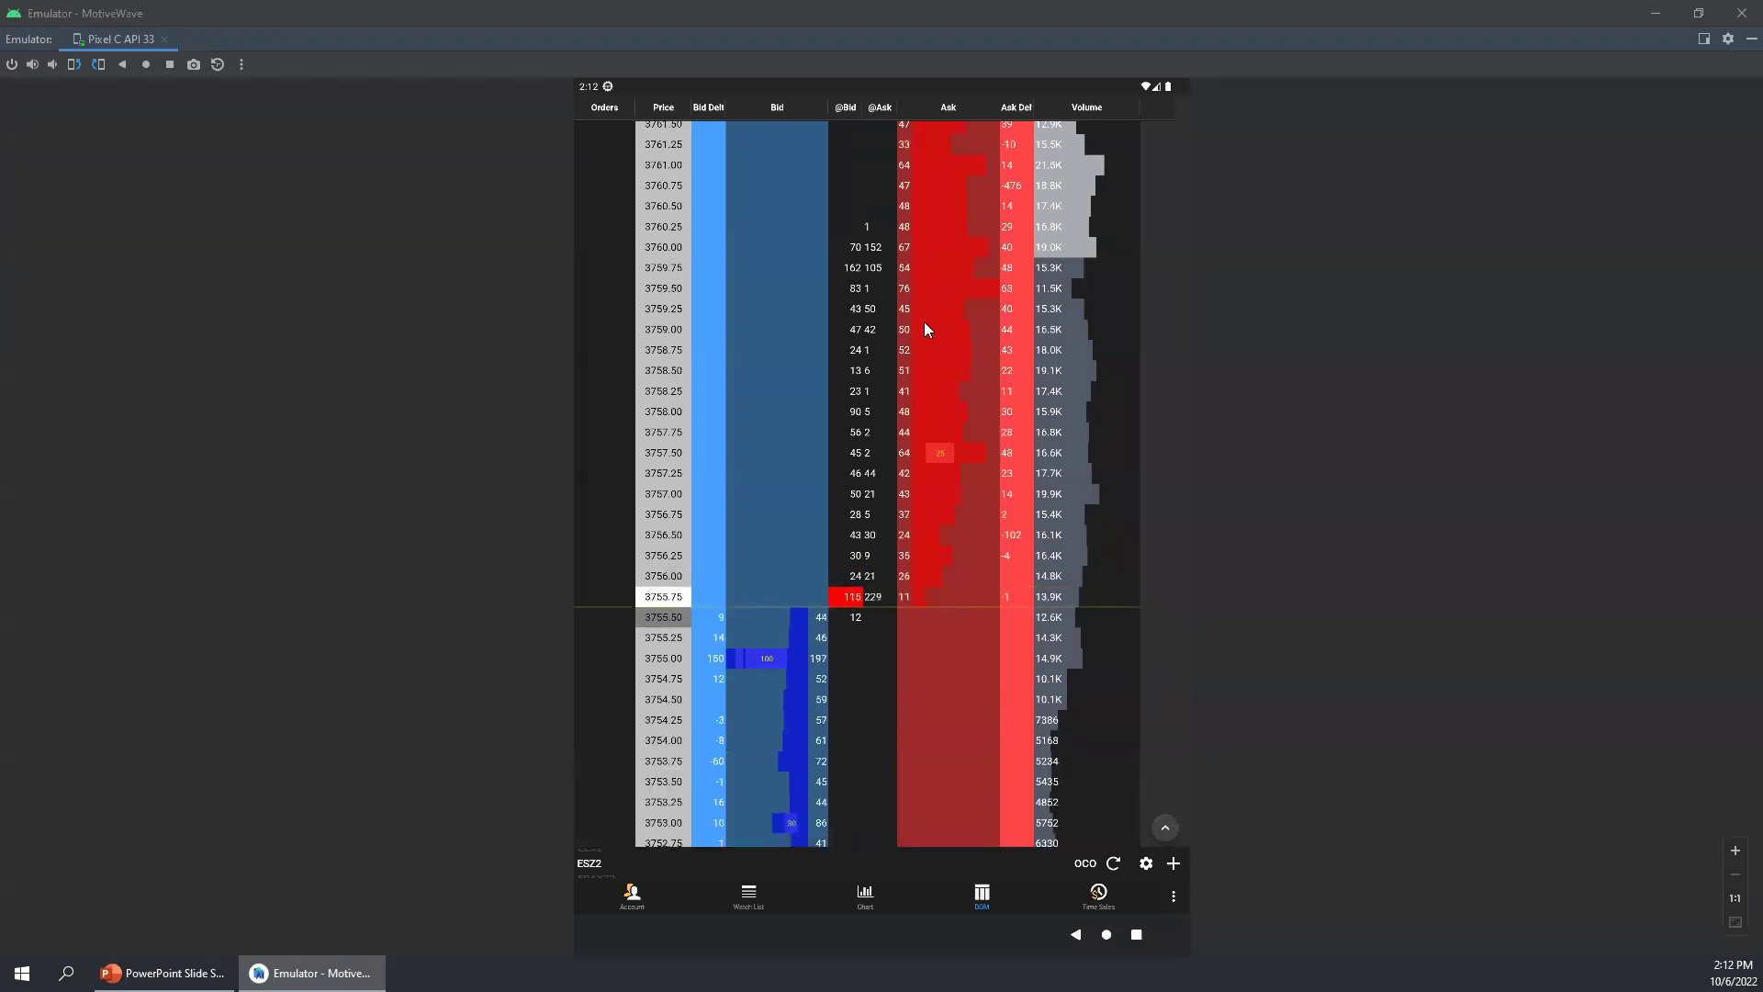
left_click(942, 246)
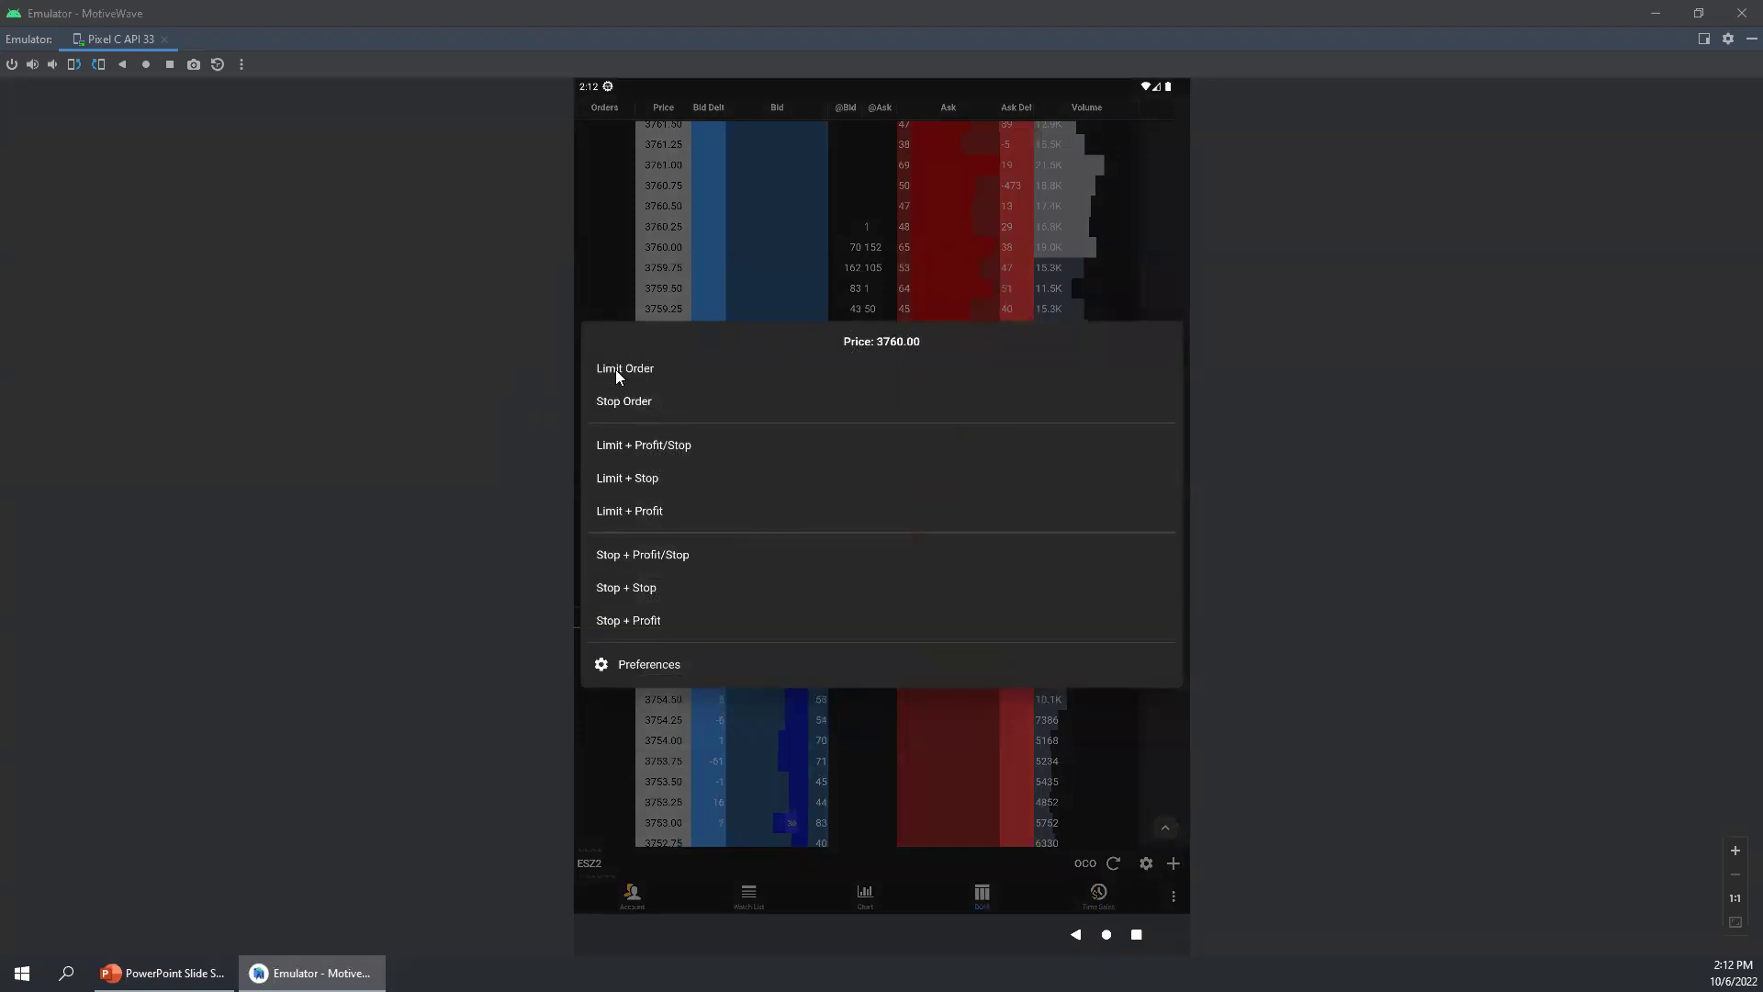
left_click(808, 245)
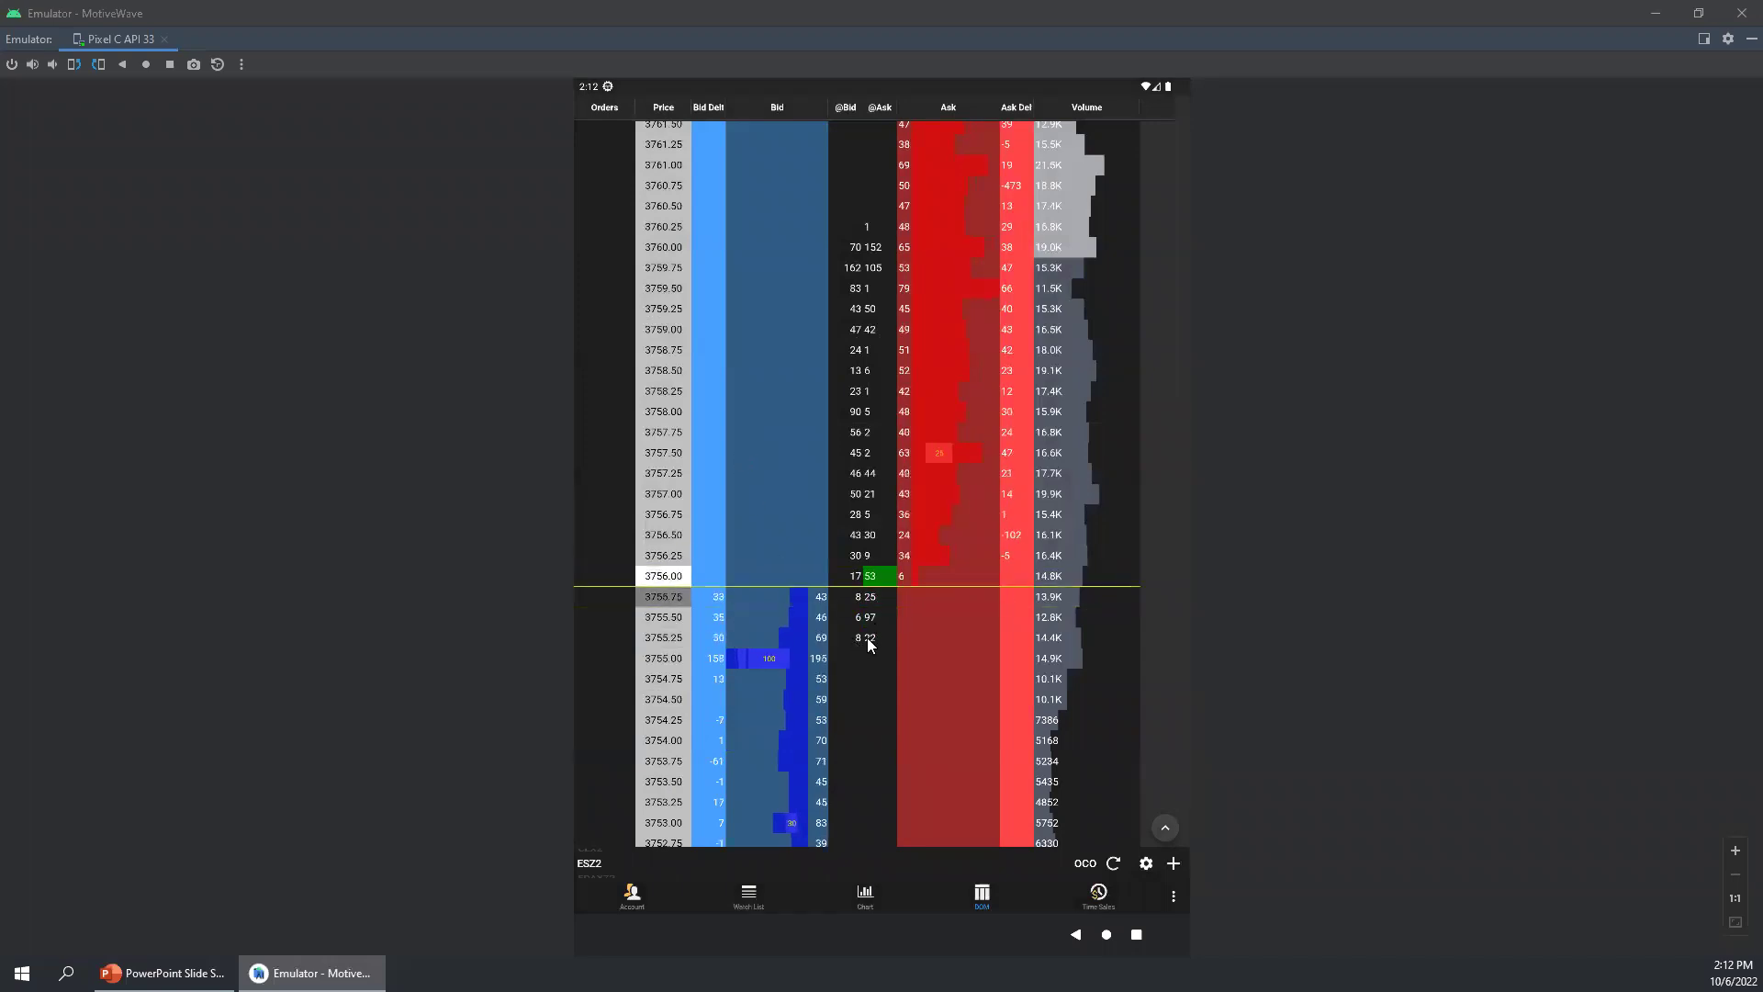
Step: Look further down the DOM's price ladder and switch to the ESZ2 chart
scroll(866, 638, "down", 3)
scroll(873, 499, "down", 1)
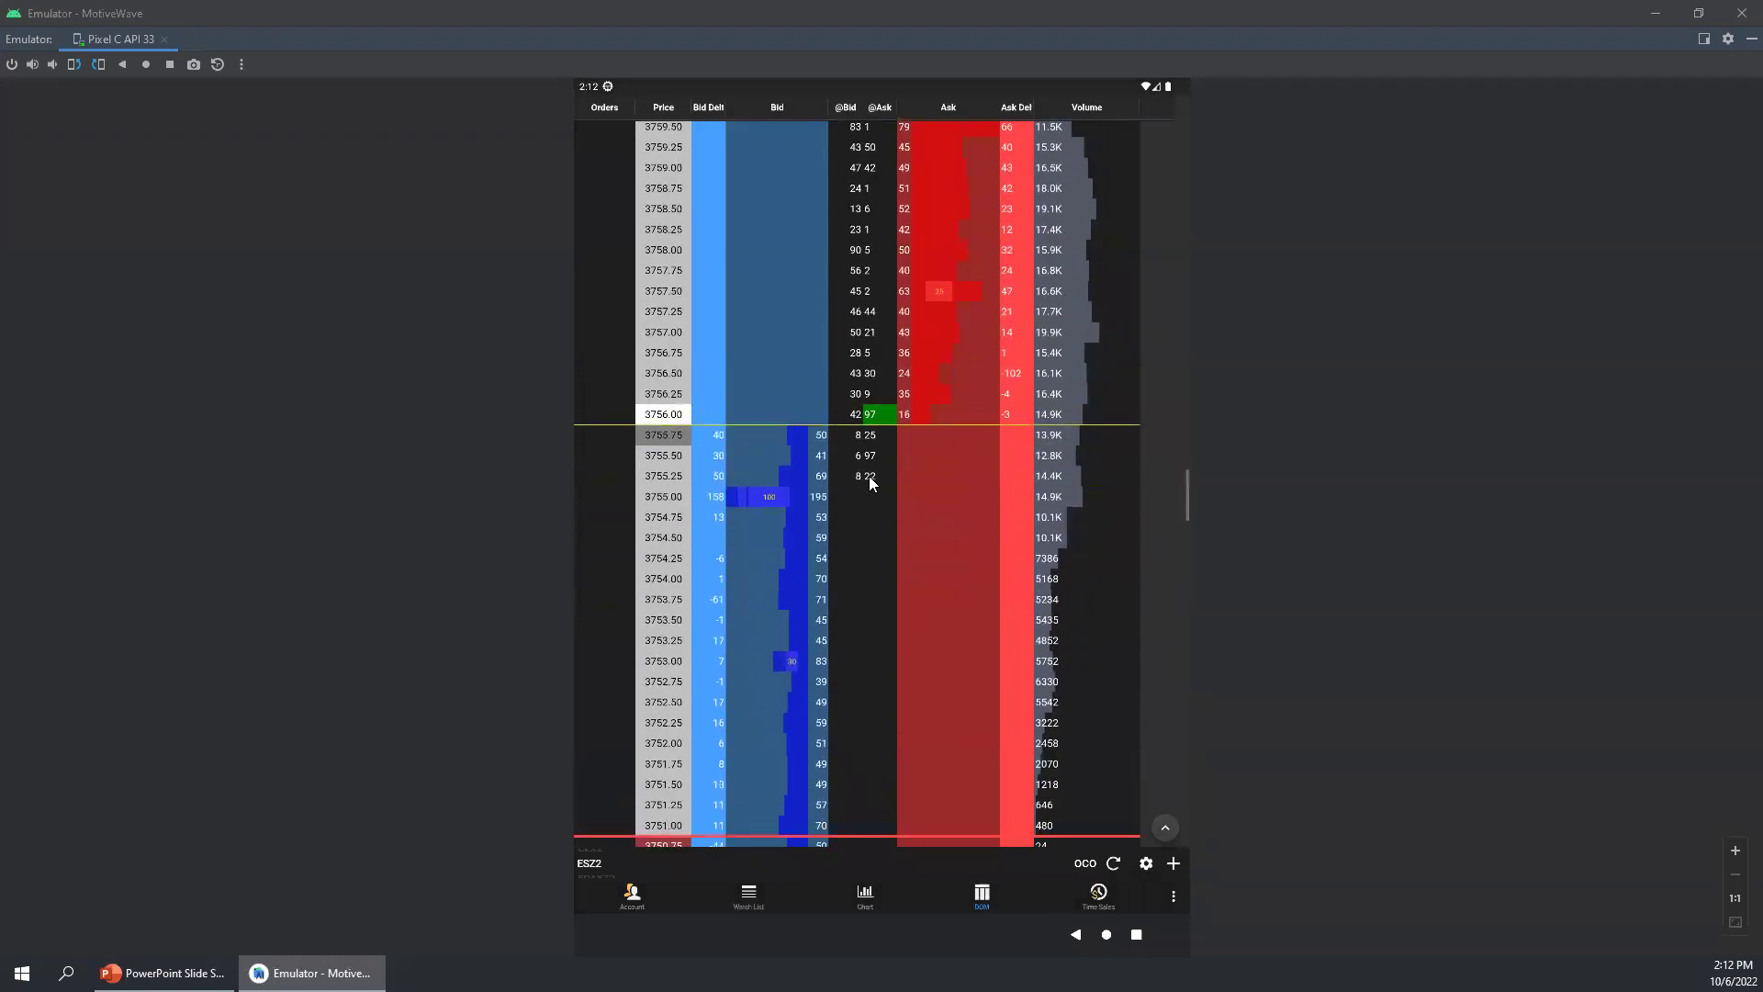
left_click(865, 898)
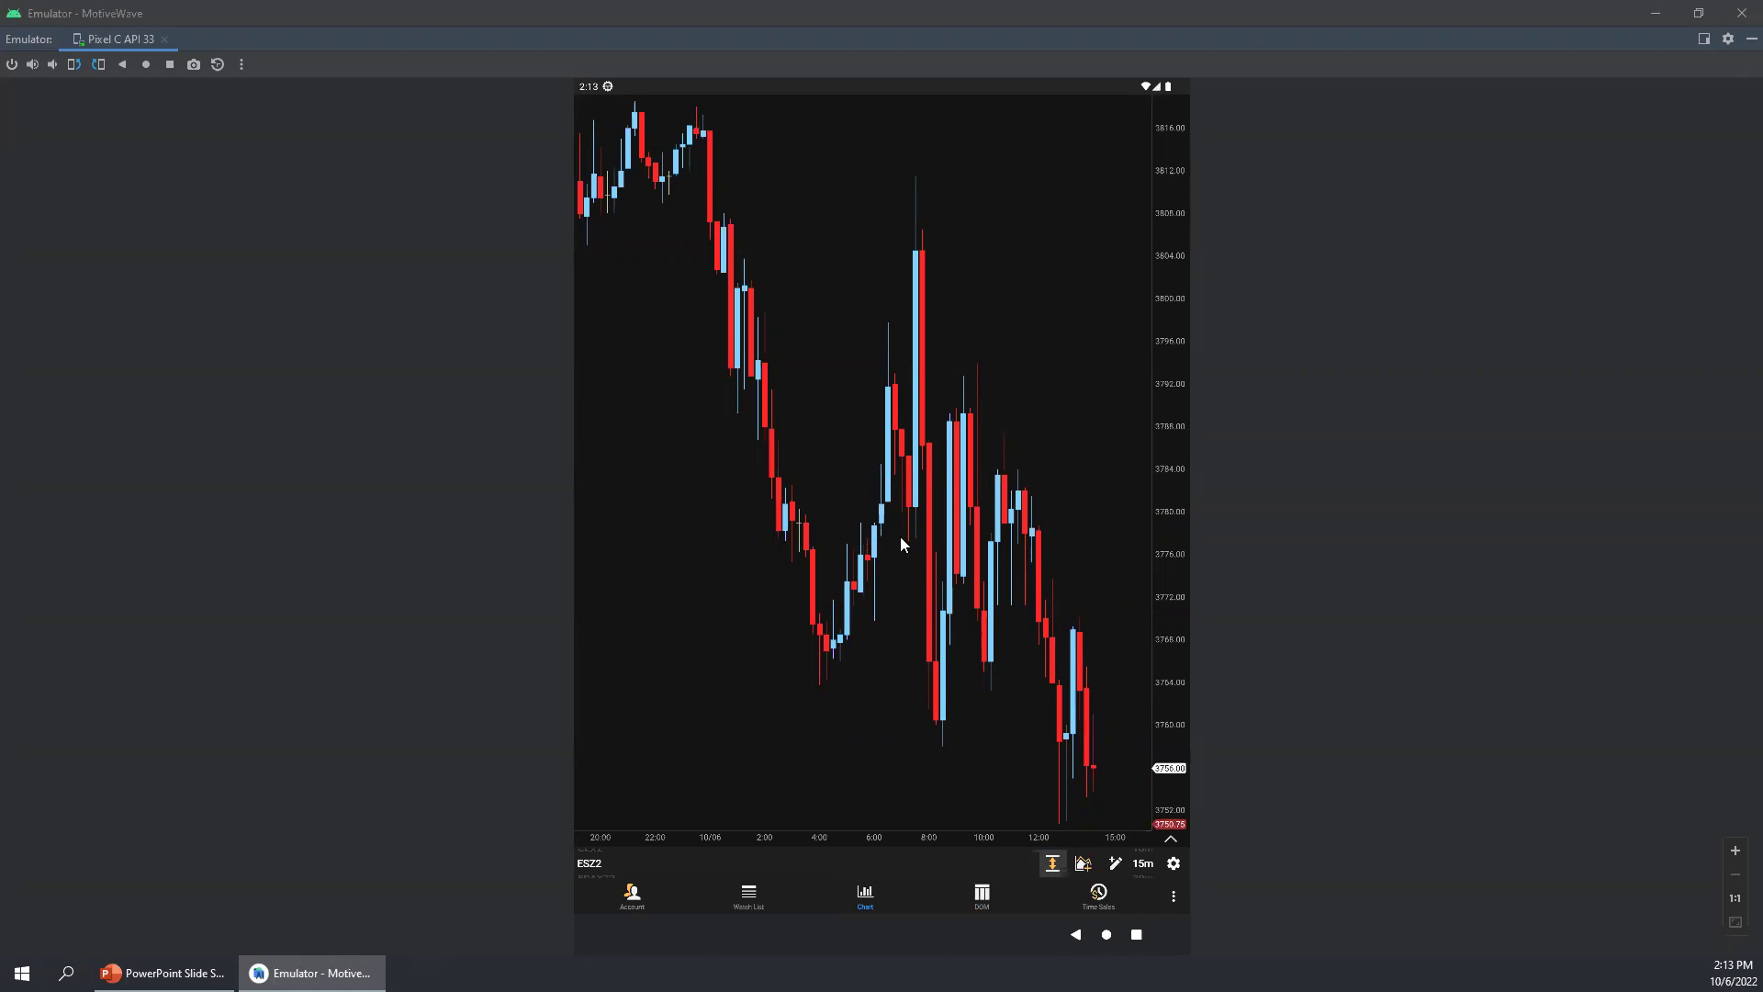
Step: Open the Volume Imprint study from the Order Flow studies for the ESZ2 chart, with Column 1 set to Profile
left_click(1085, 863)
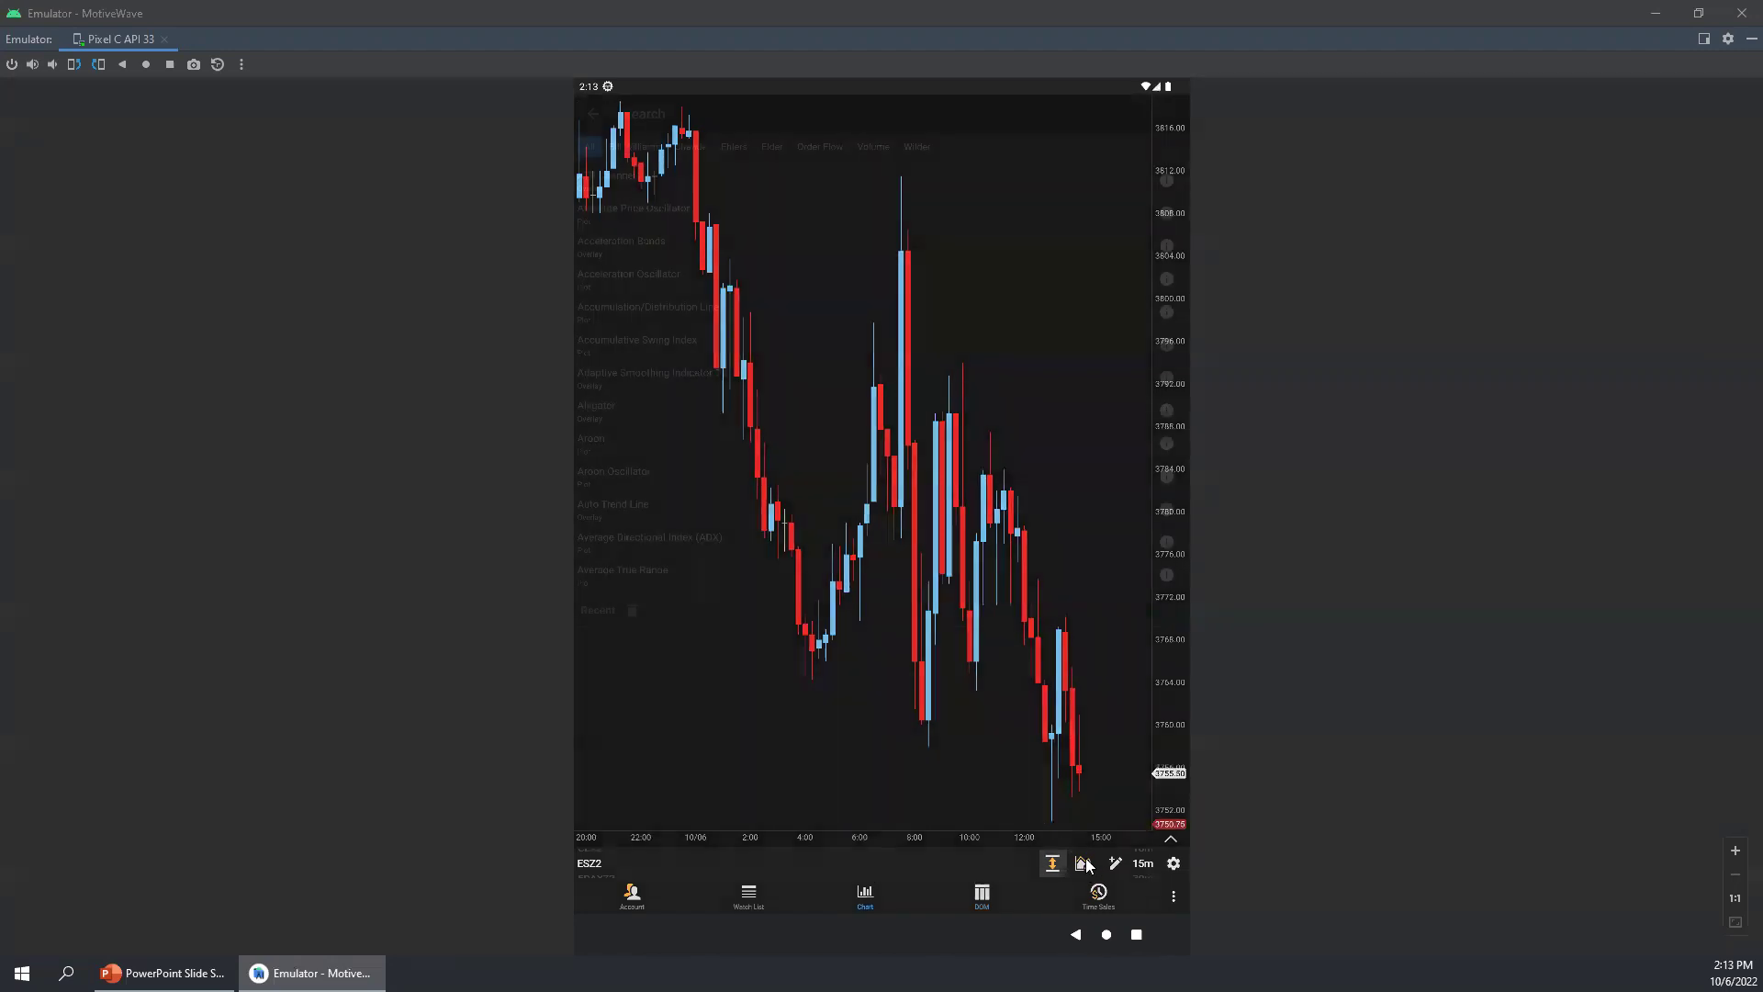
left_click(815, 147)
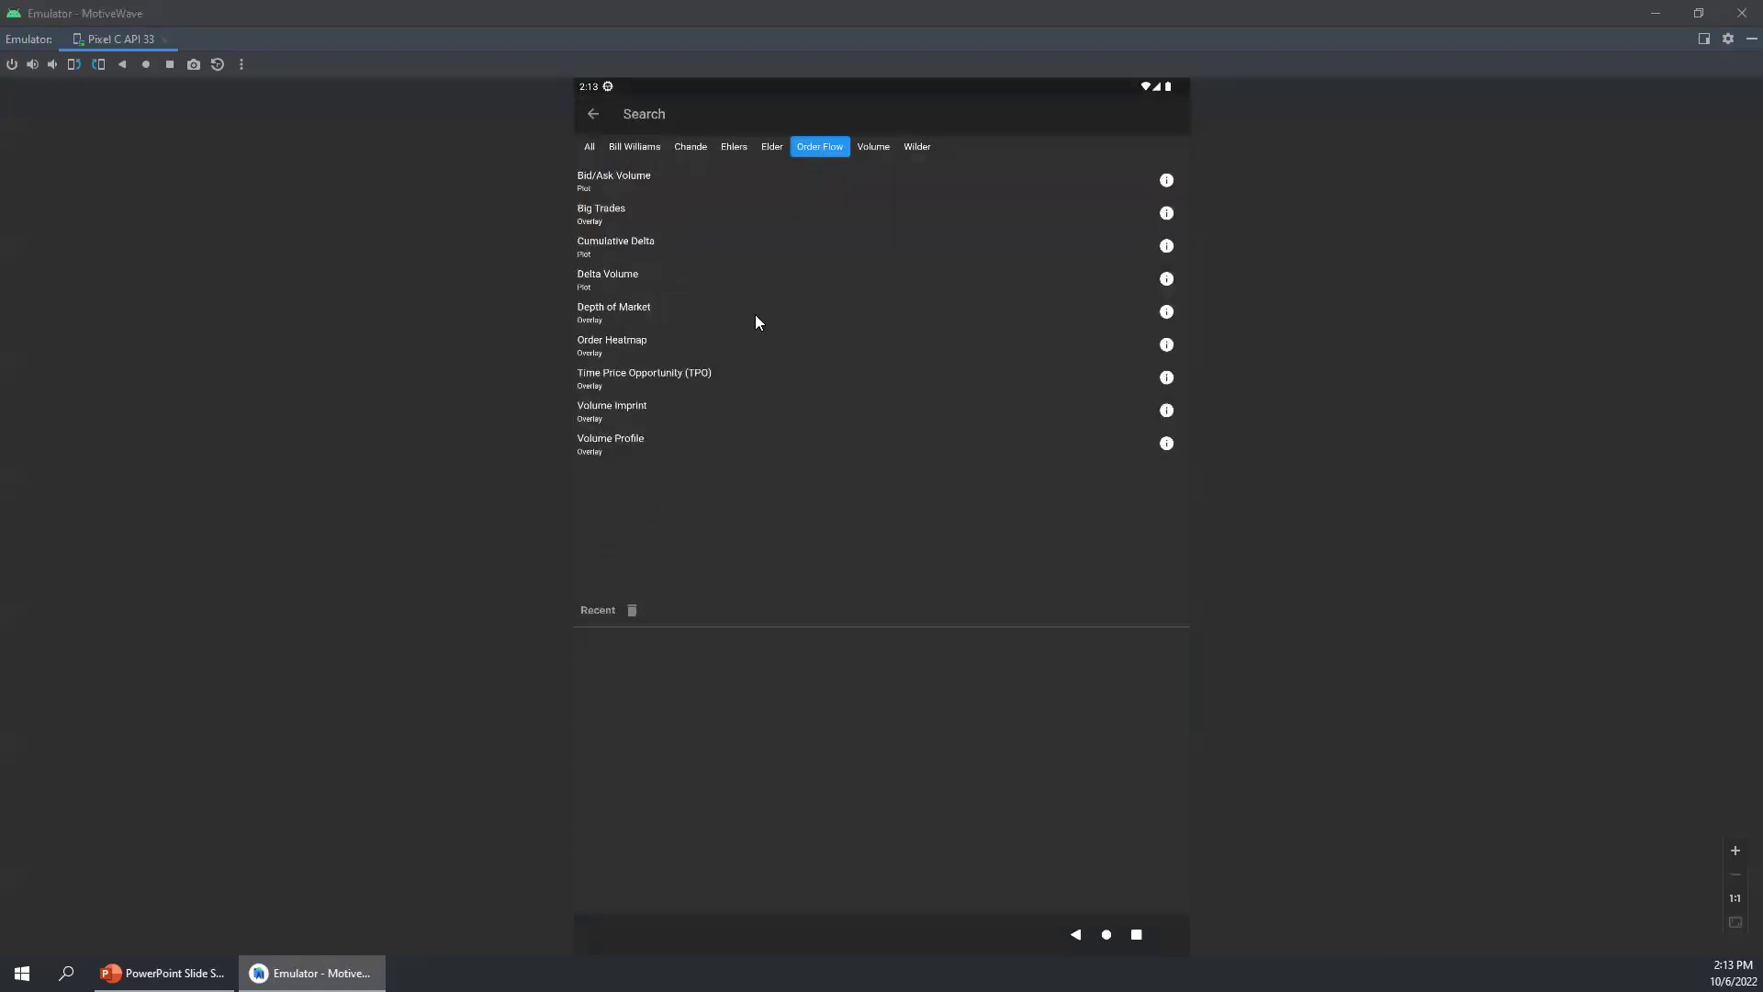
left_click(616, 407)
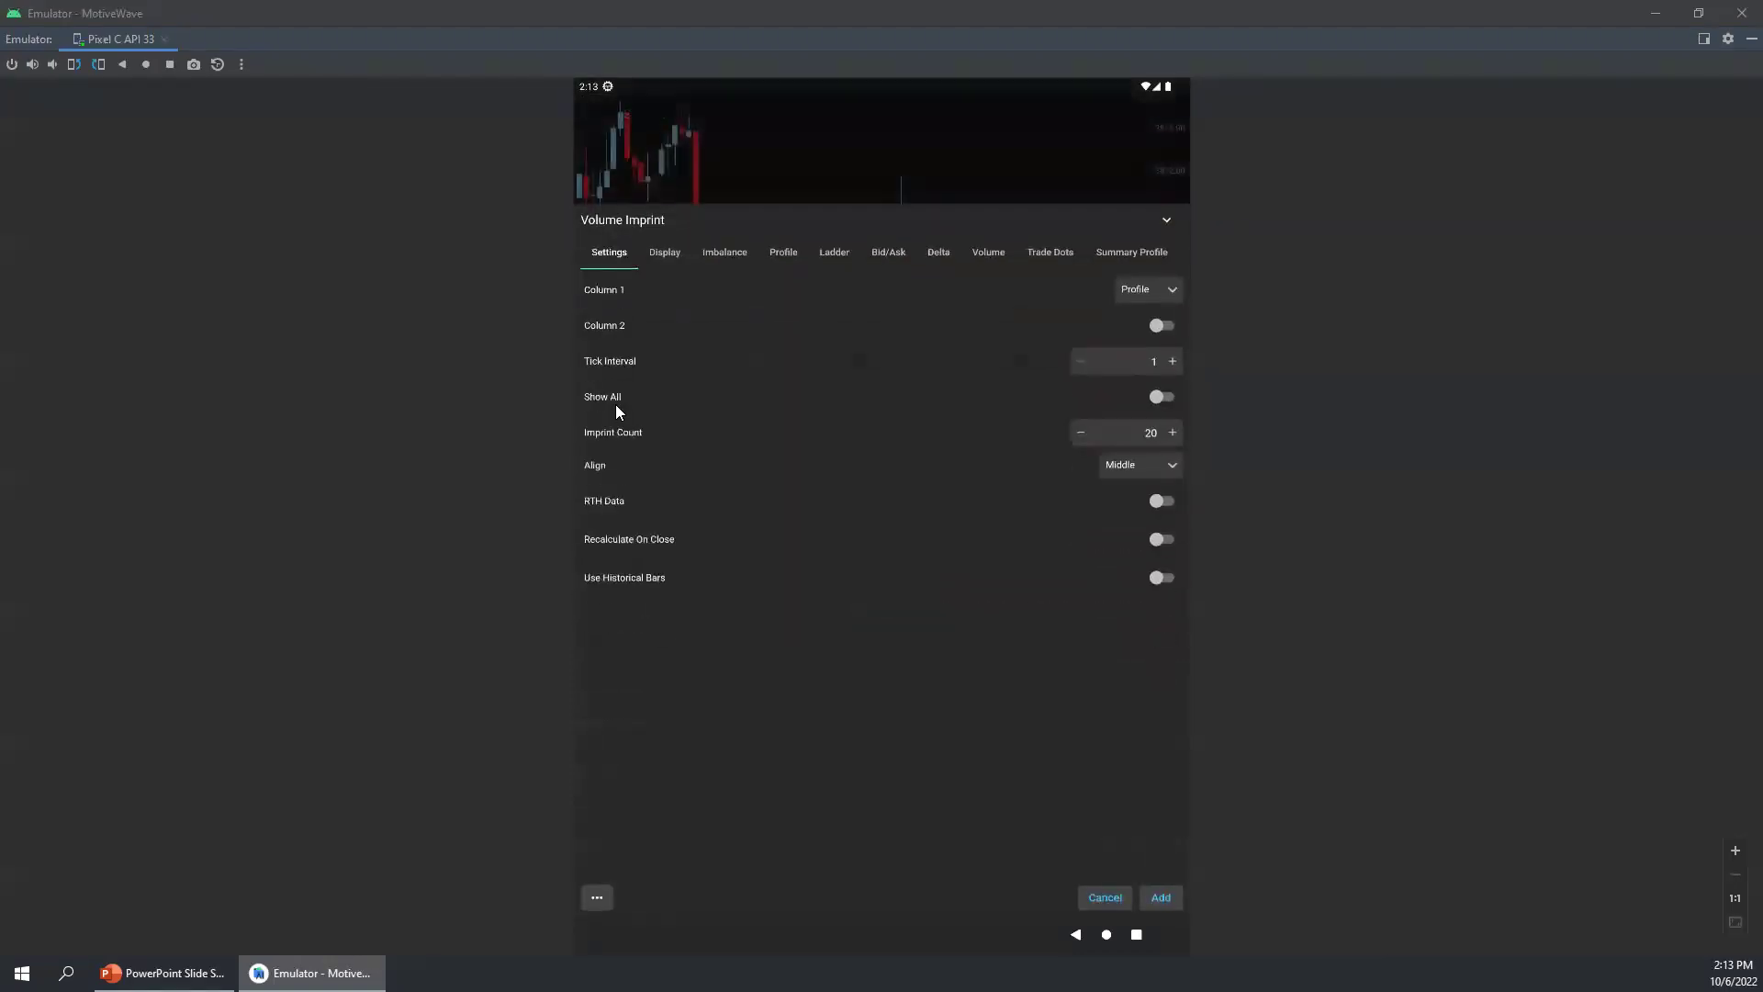
left_click(1139, 290)
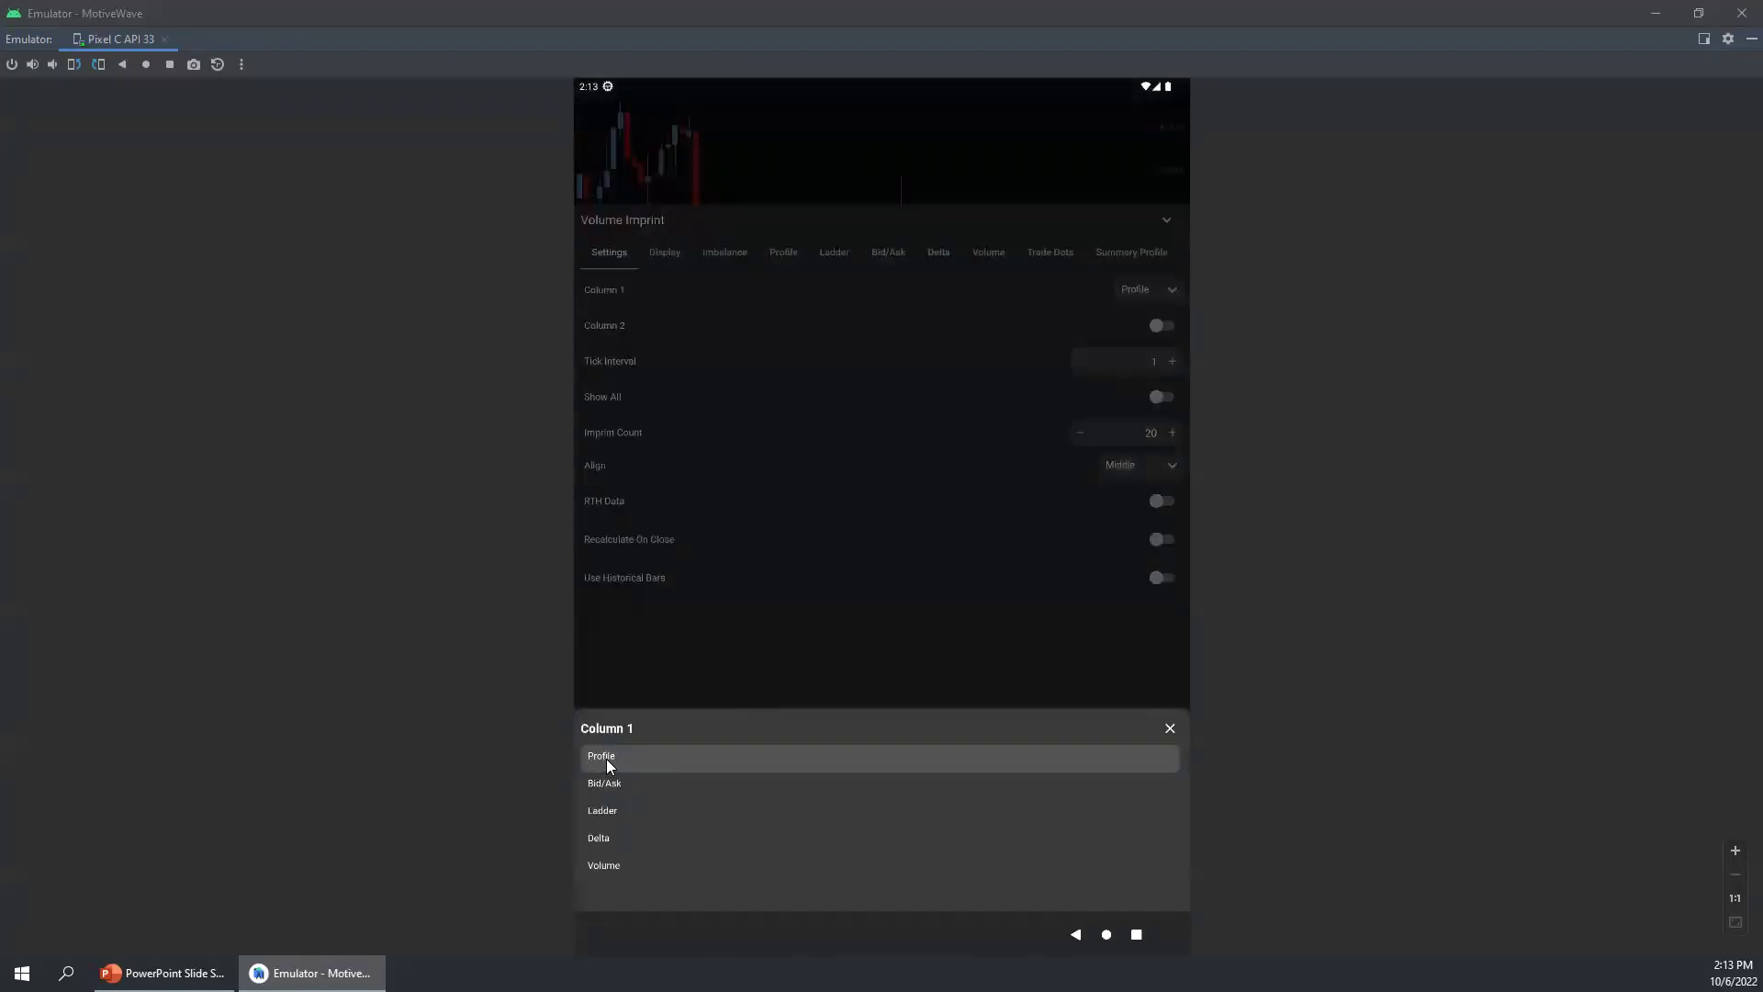
left_click(606, 758)
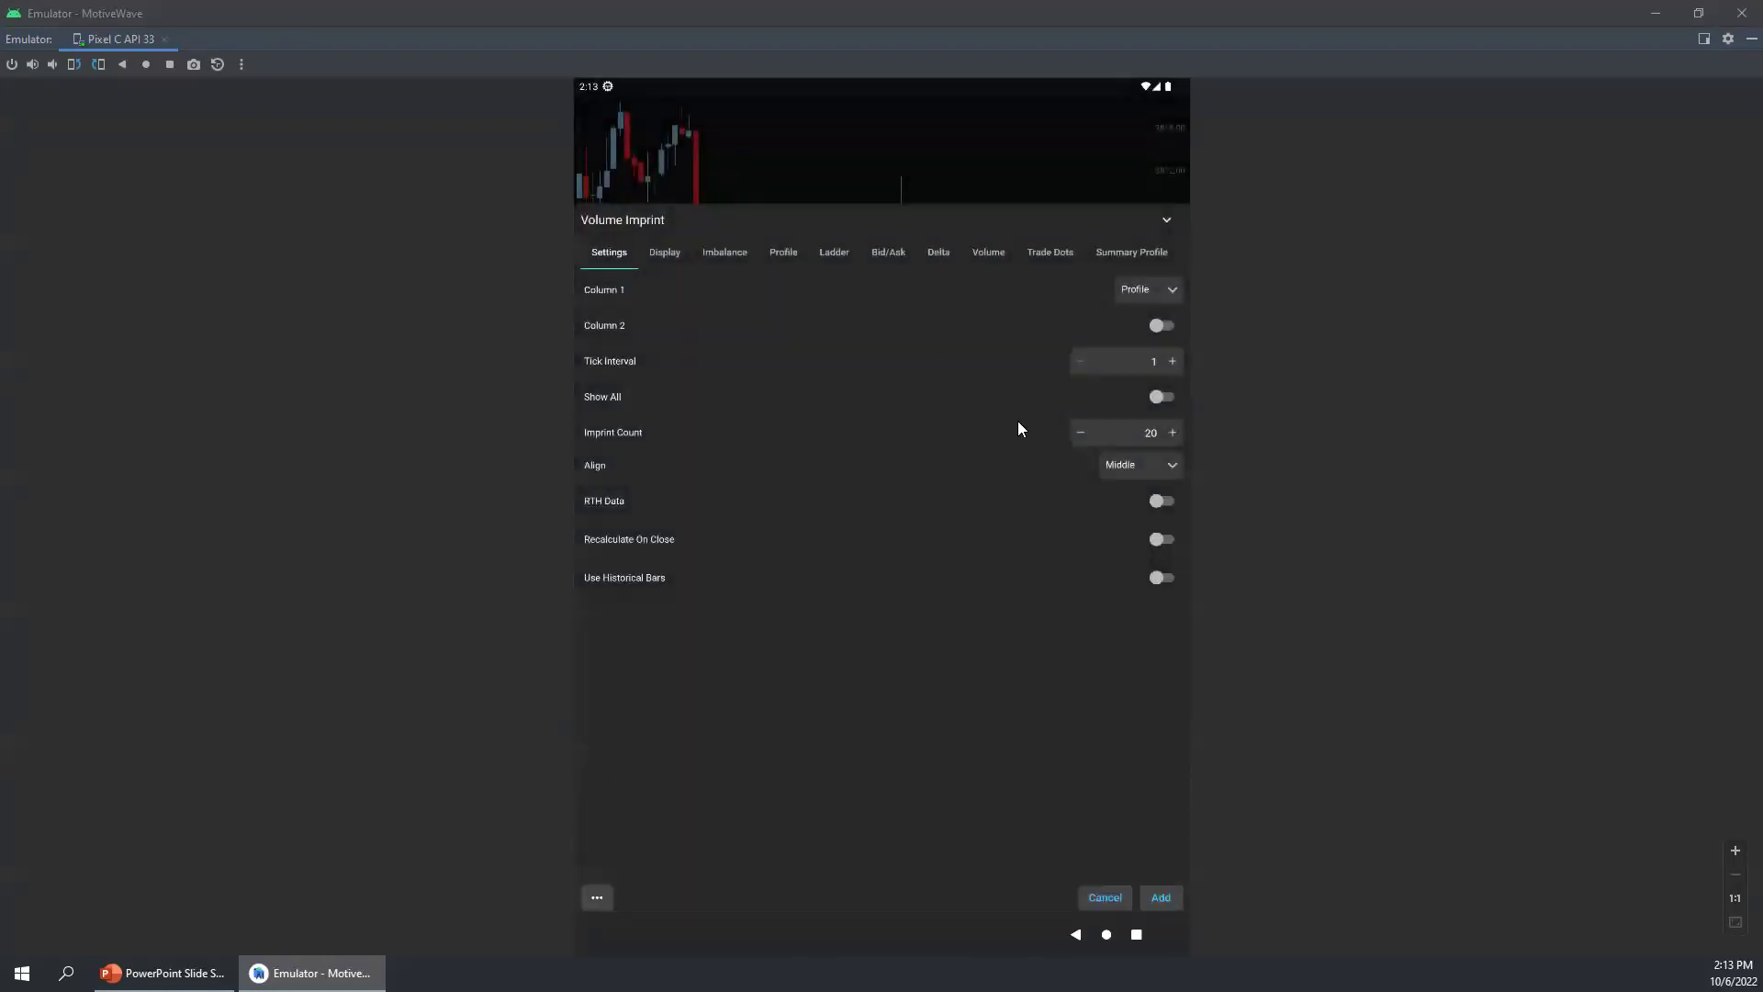
Step: Set the Volume Imprint's Imprint Count to 3 and its Align option to Start Of Bar
left_click(1157, 432)
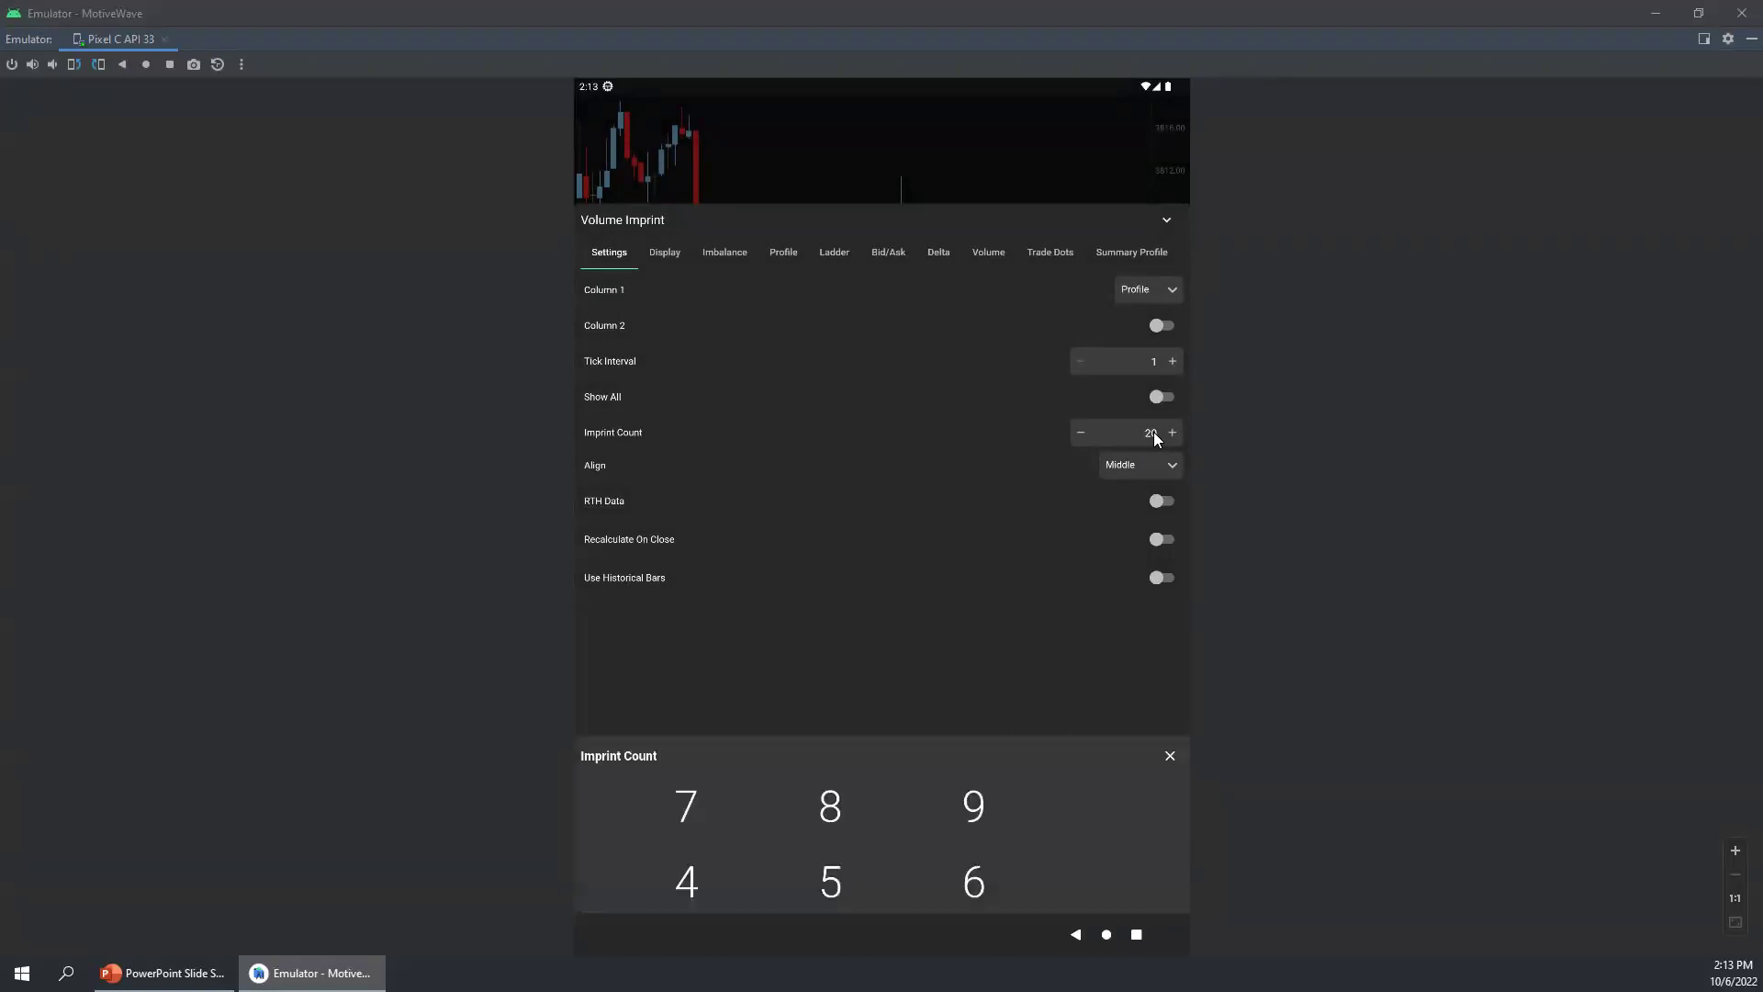
left_click_drag(861, 822, 858, 654)
left_click(973, 804)
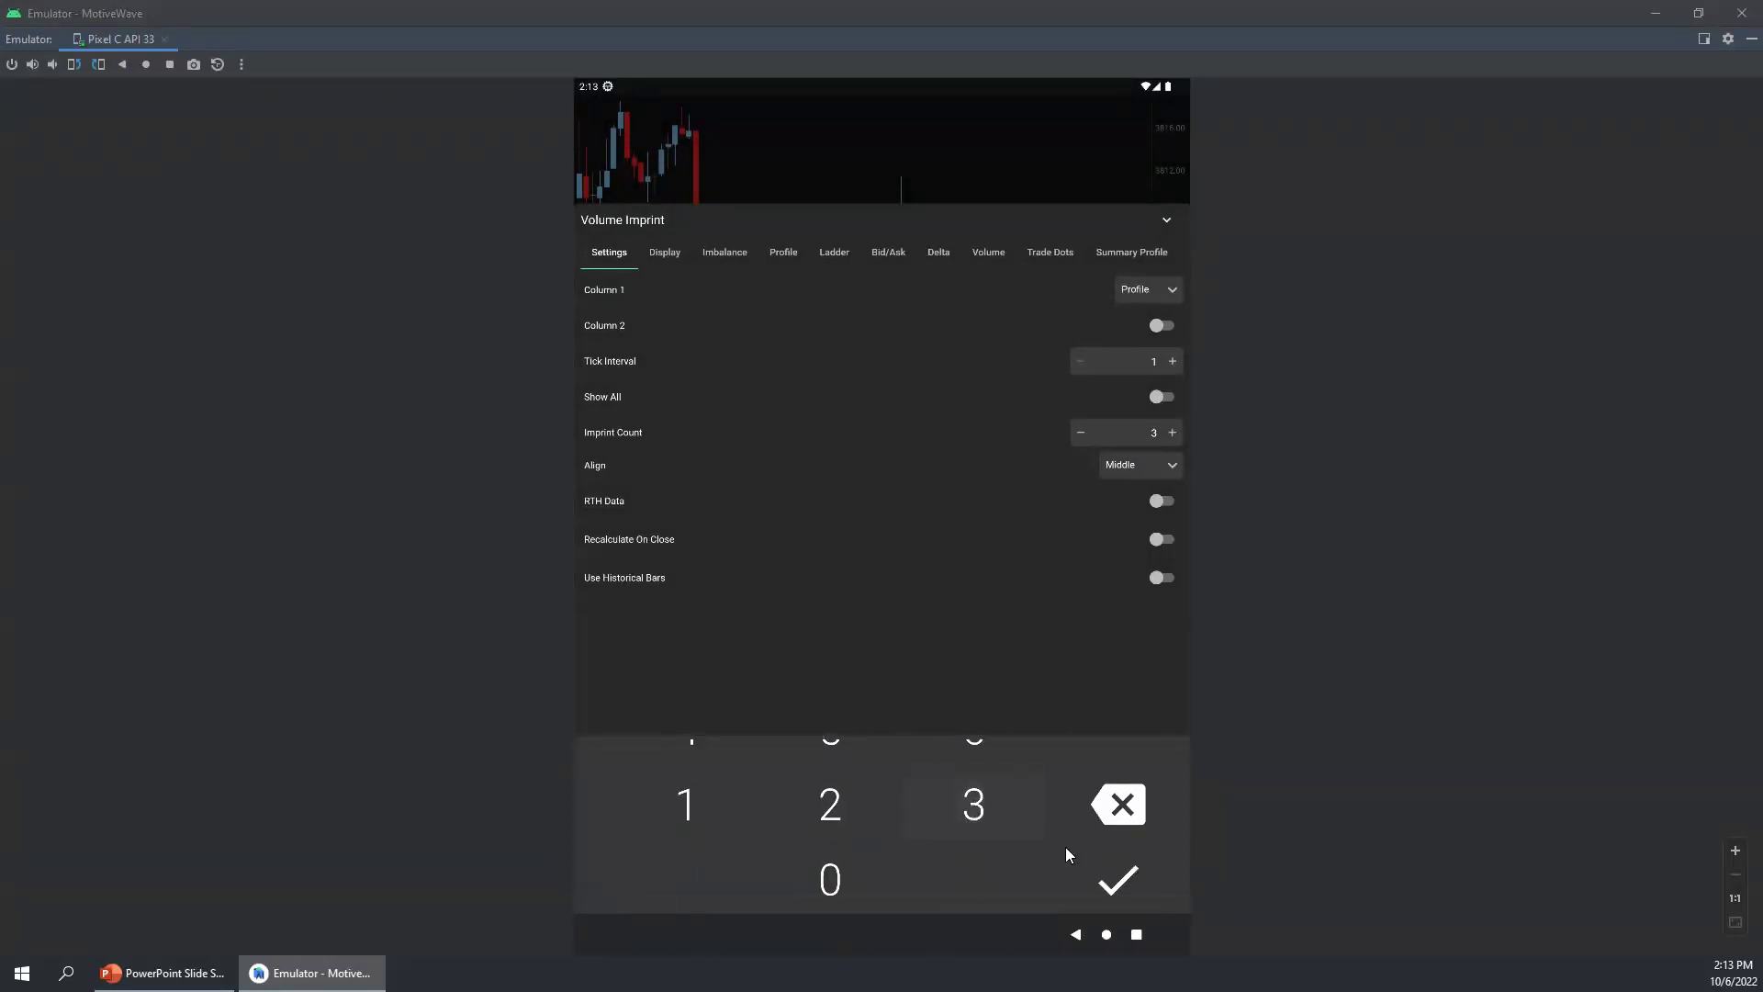
left_click(1119, 882)
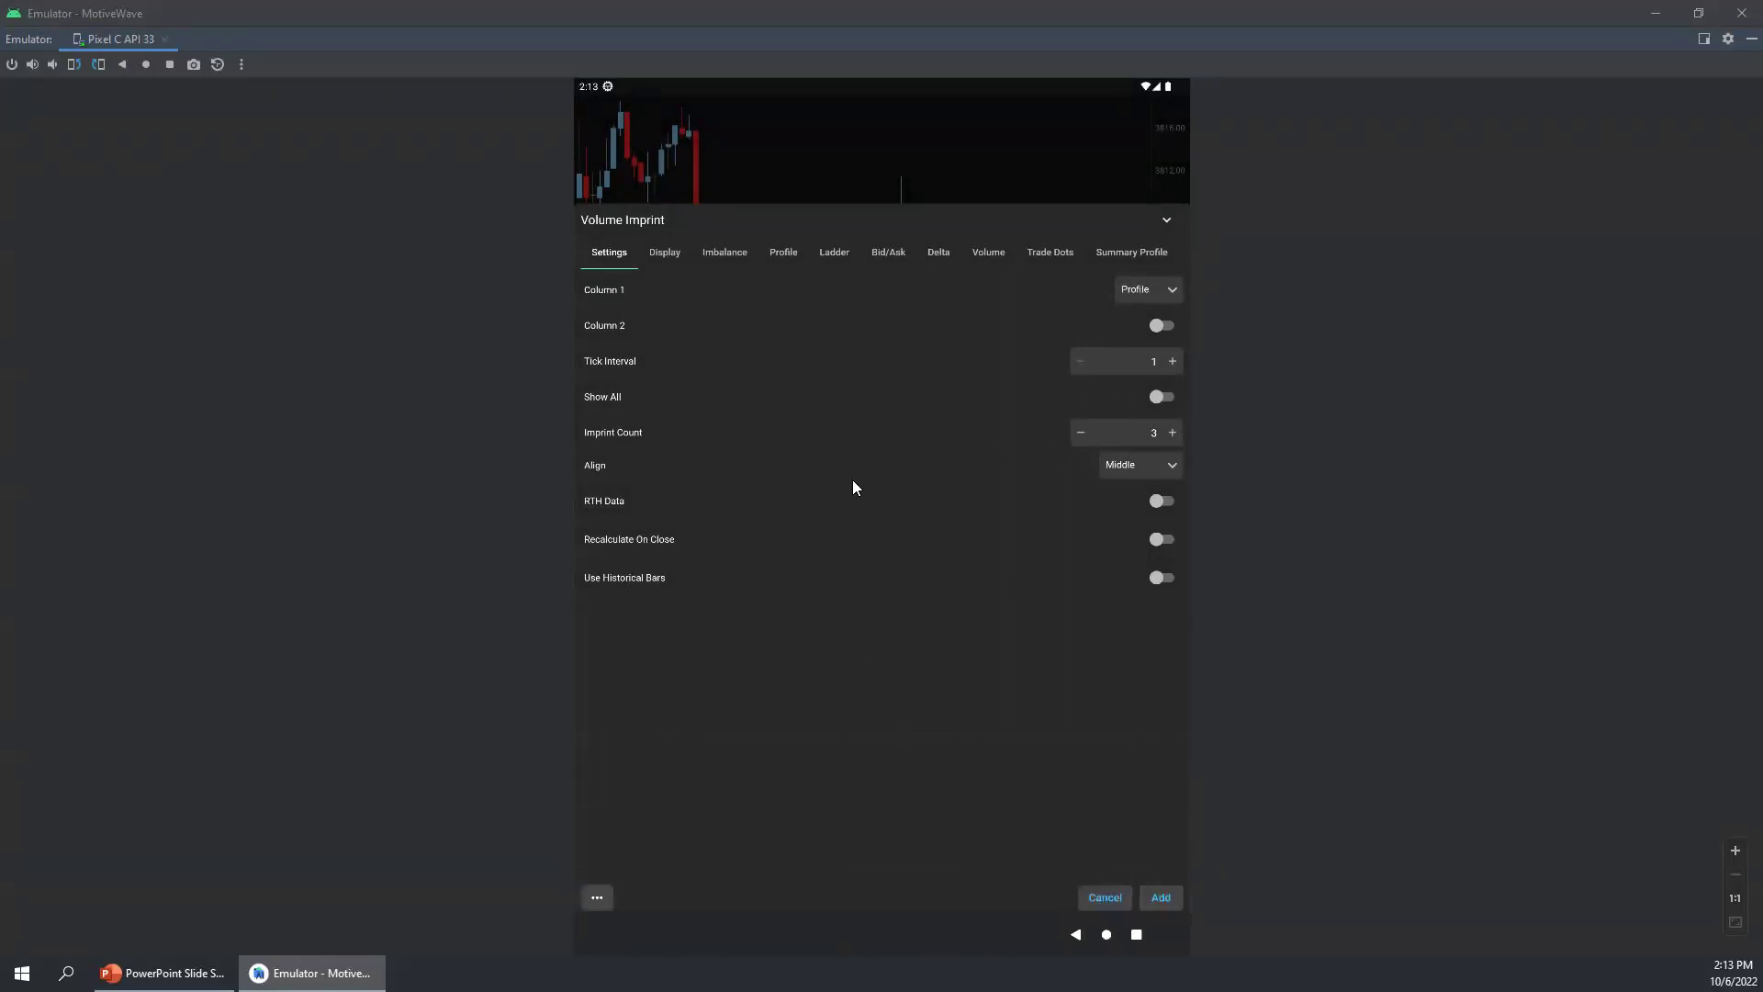
left_click(1117, 470)
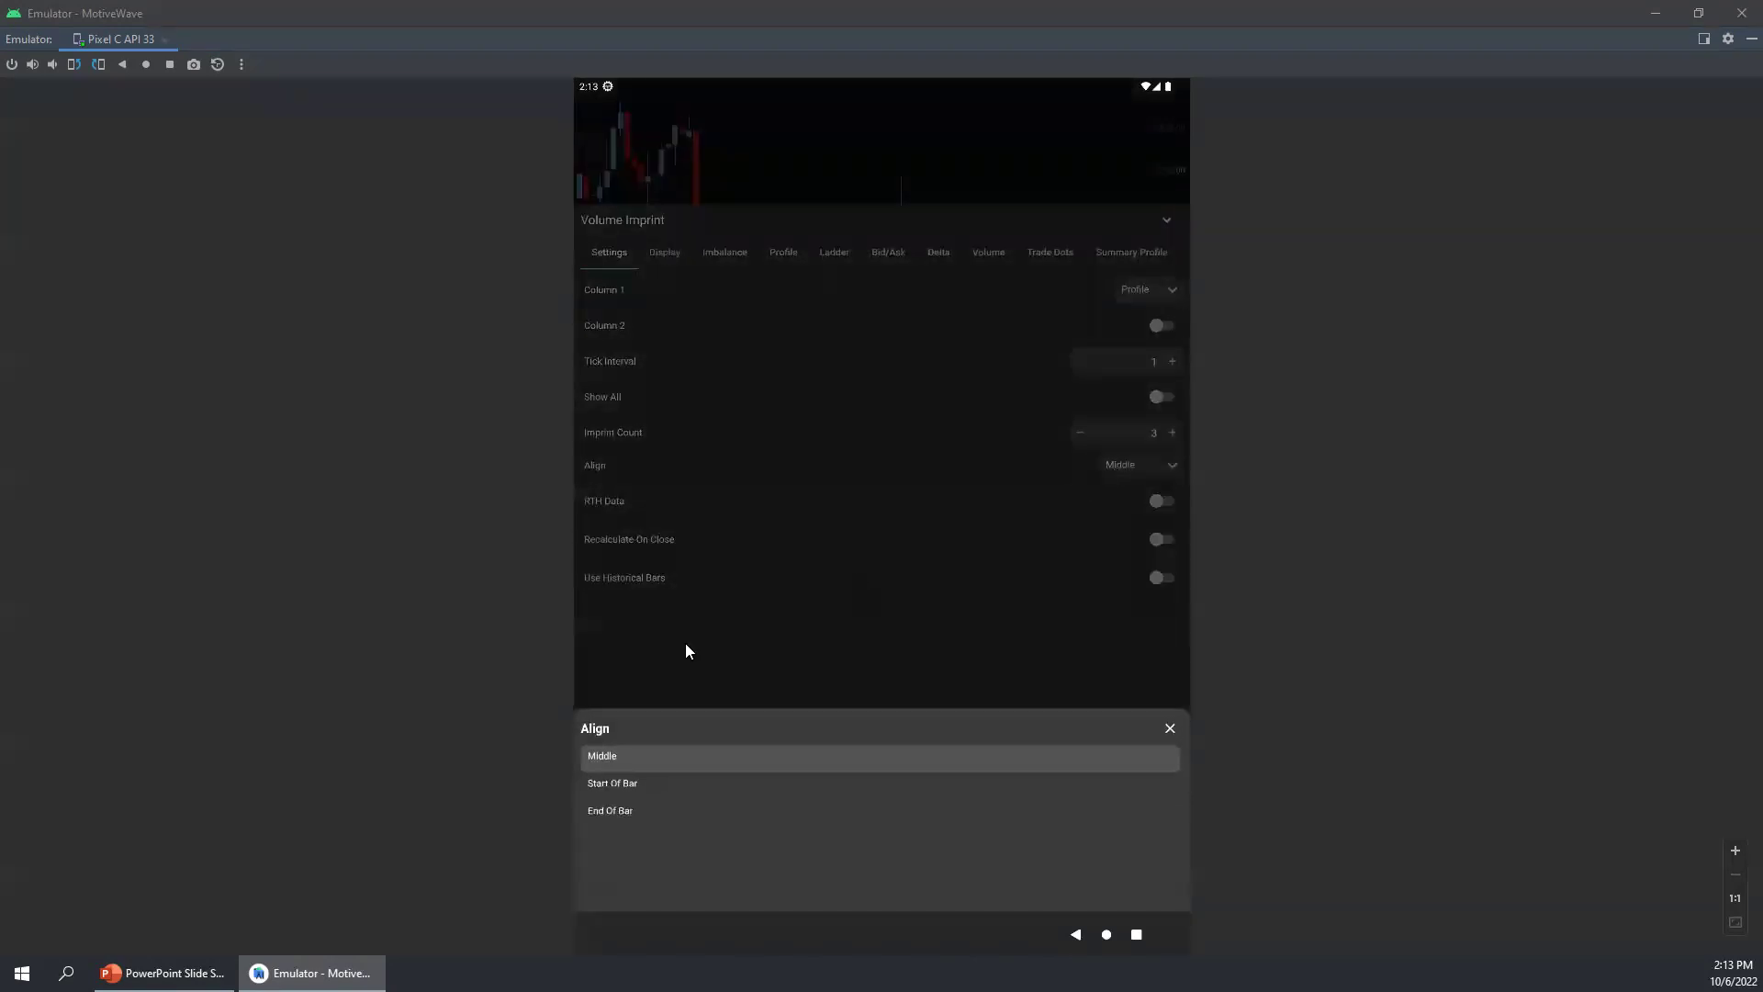
left_click(604, 782)
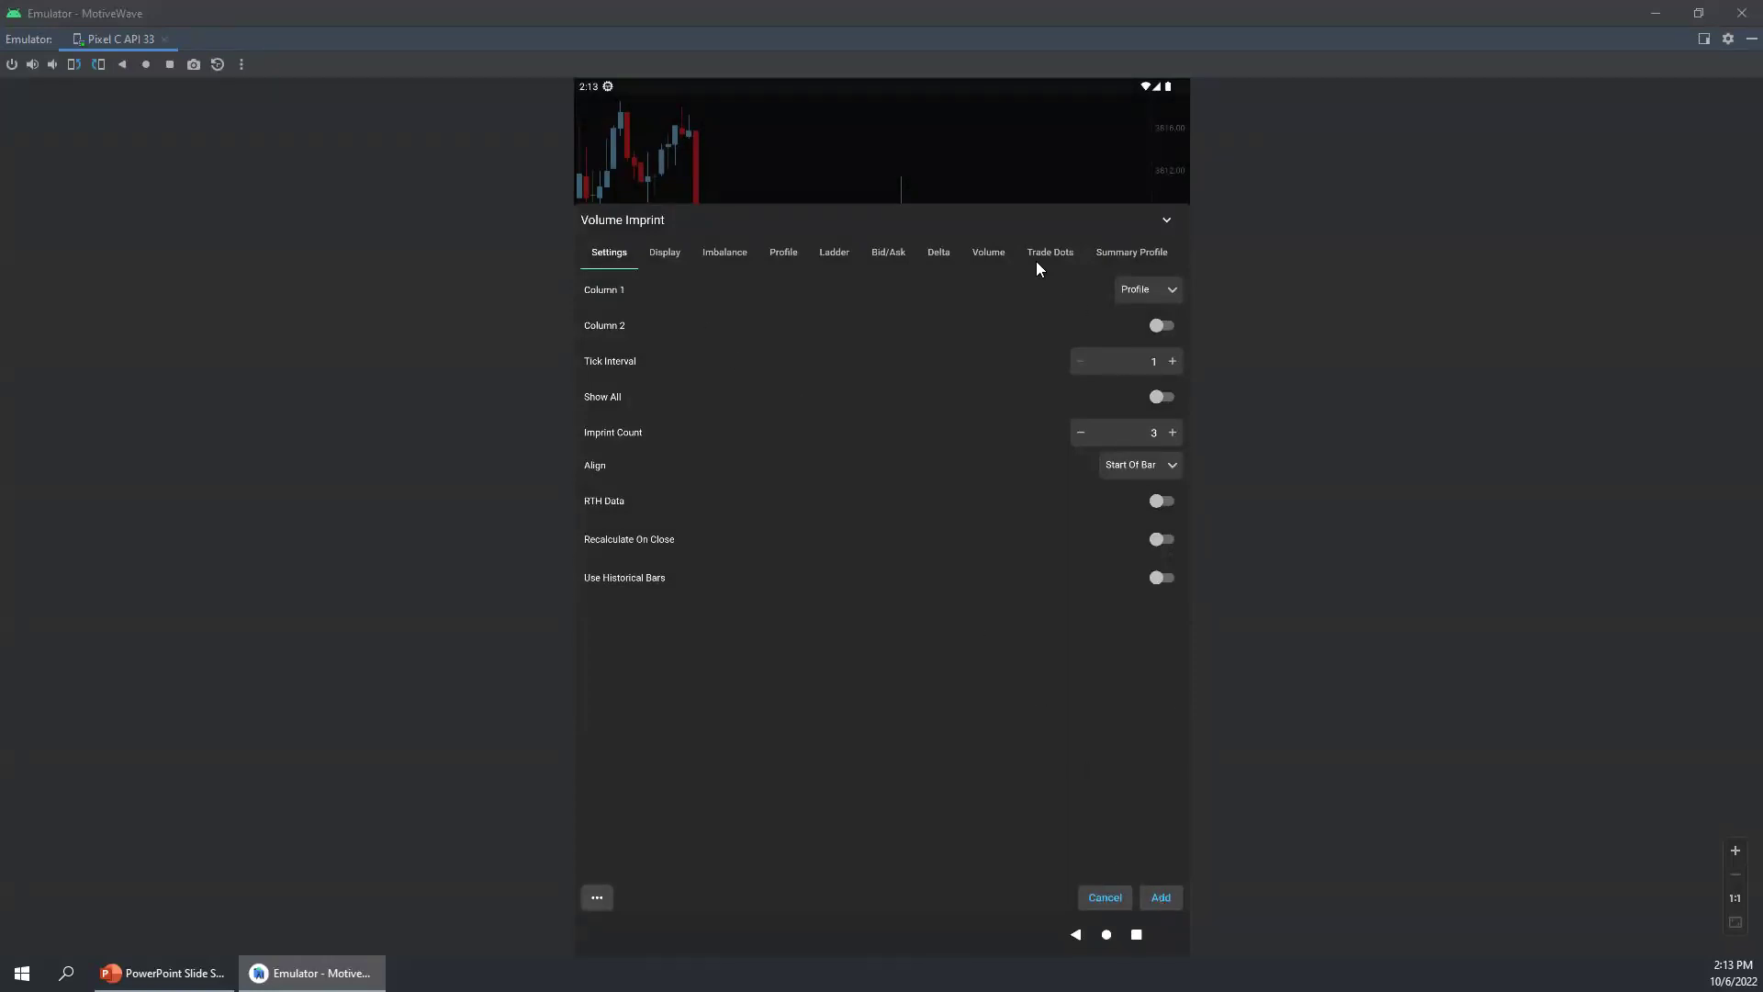
Step: Set the Volume Imprint's bar size to 1 day and add the study to the chart
left_click_drag(1050, 250, 776, 246)
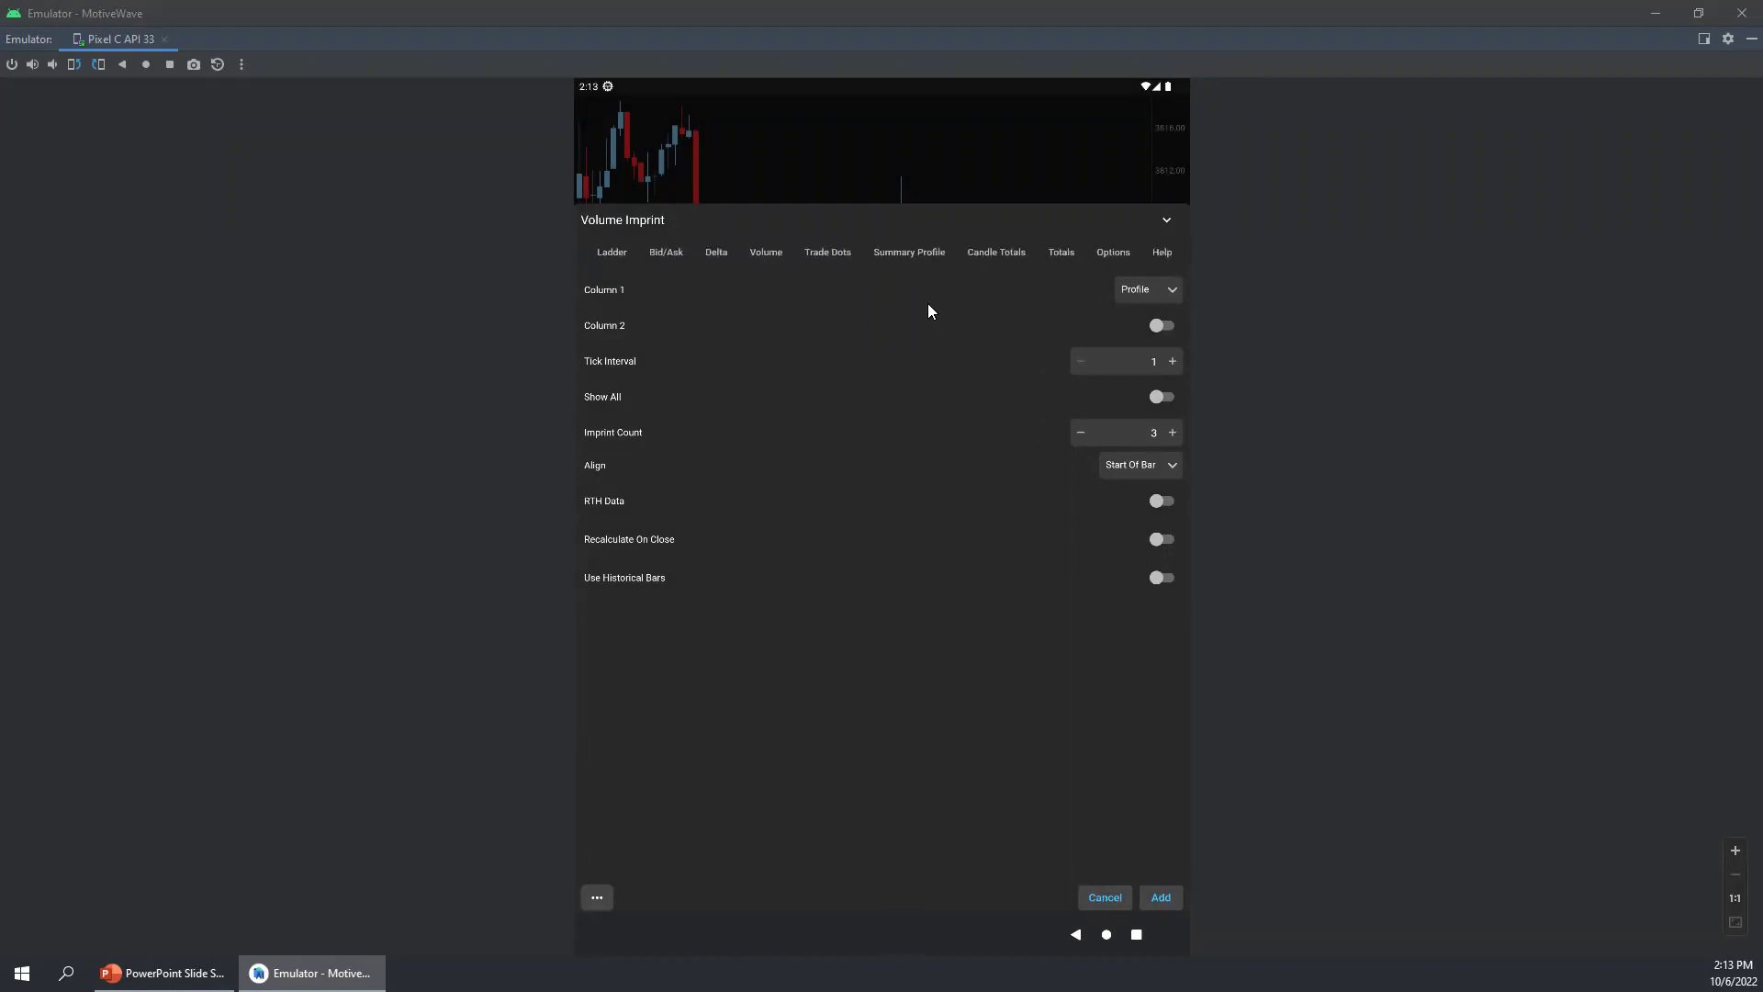
left_click(1116, 254)
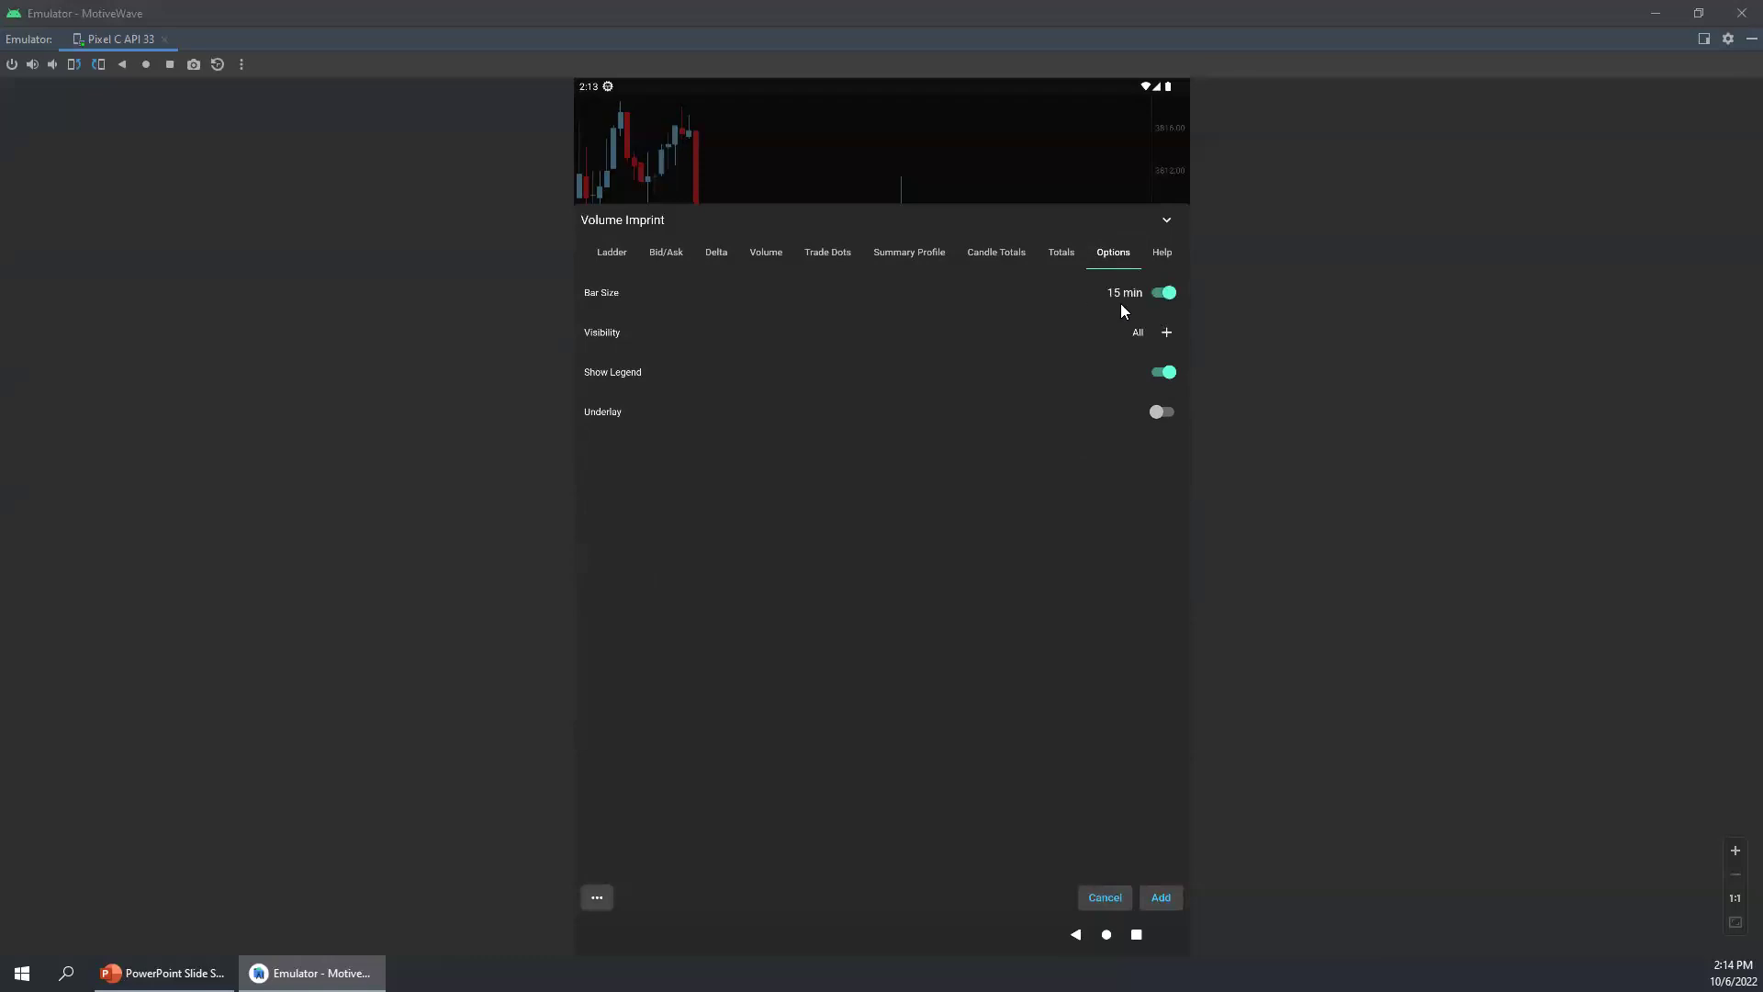
left_click(1122, 293)
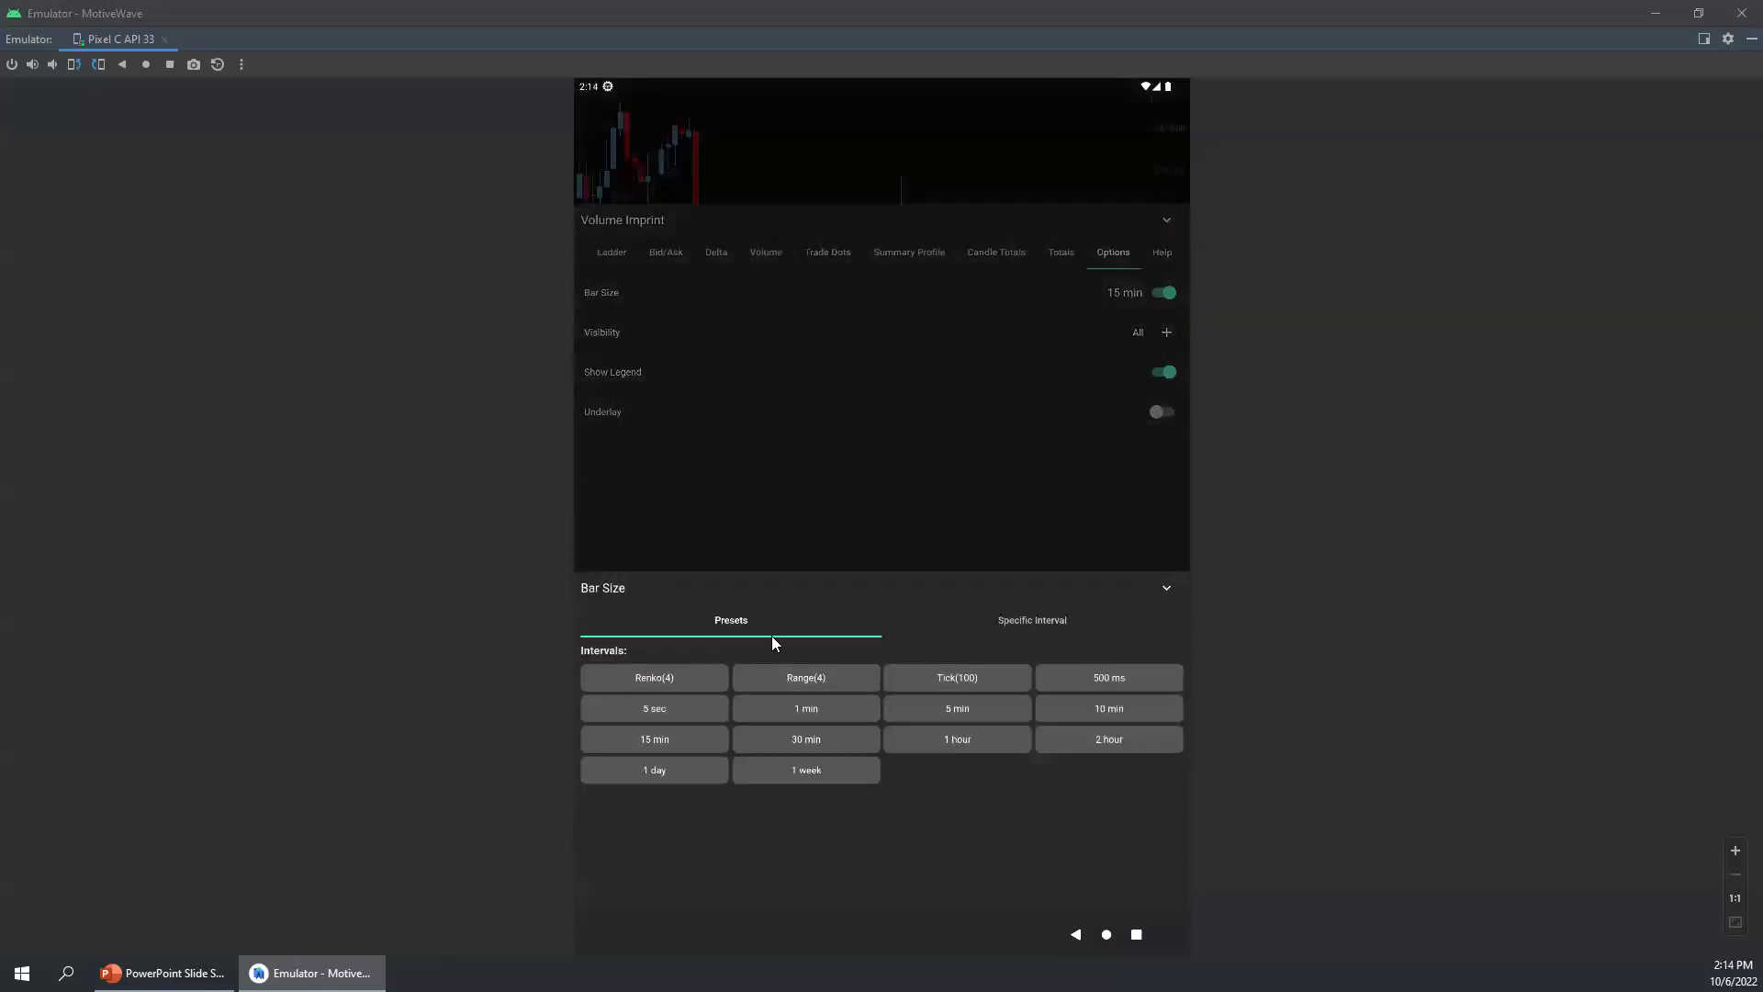
left_click(659, 772)
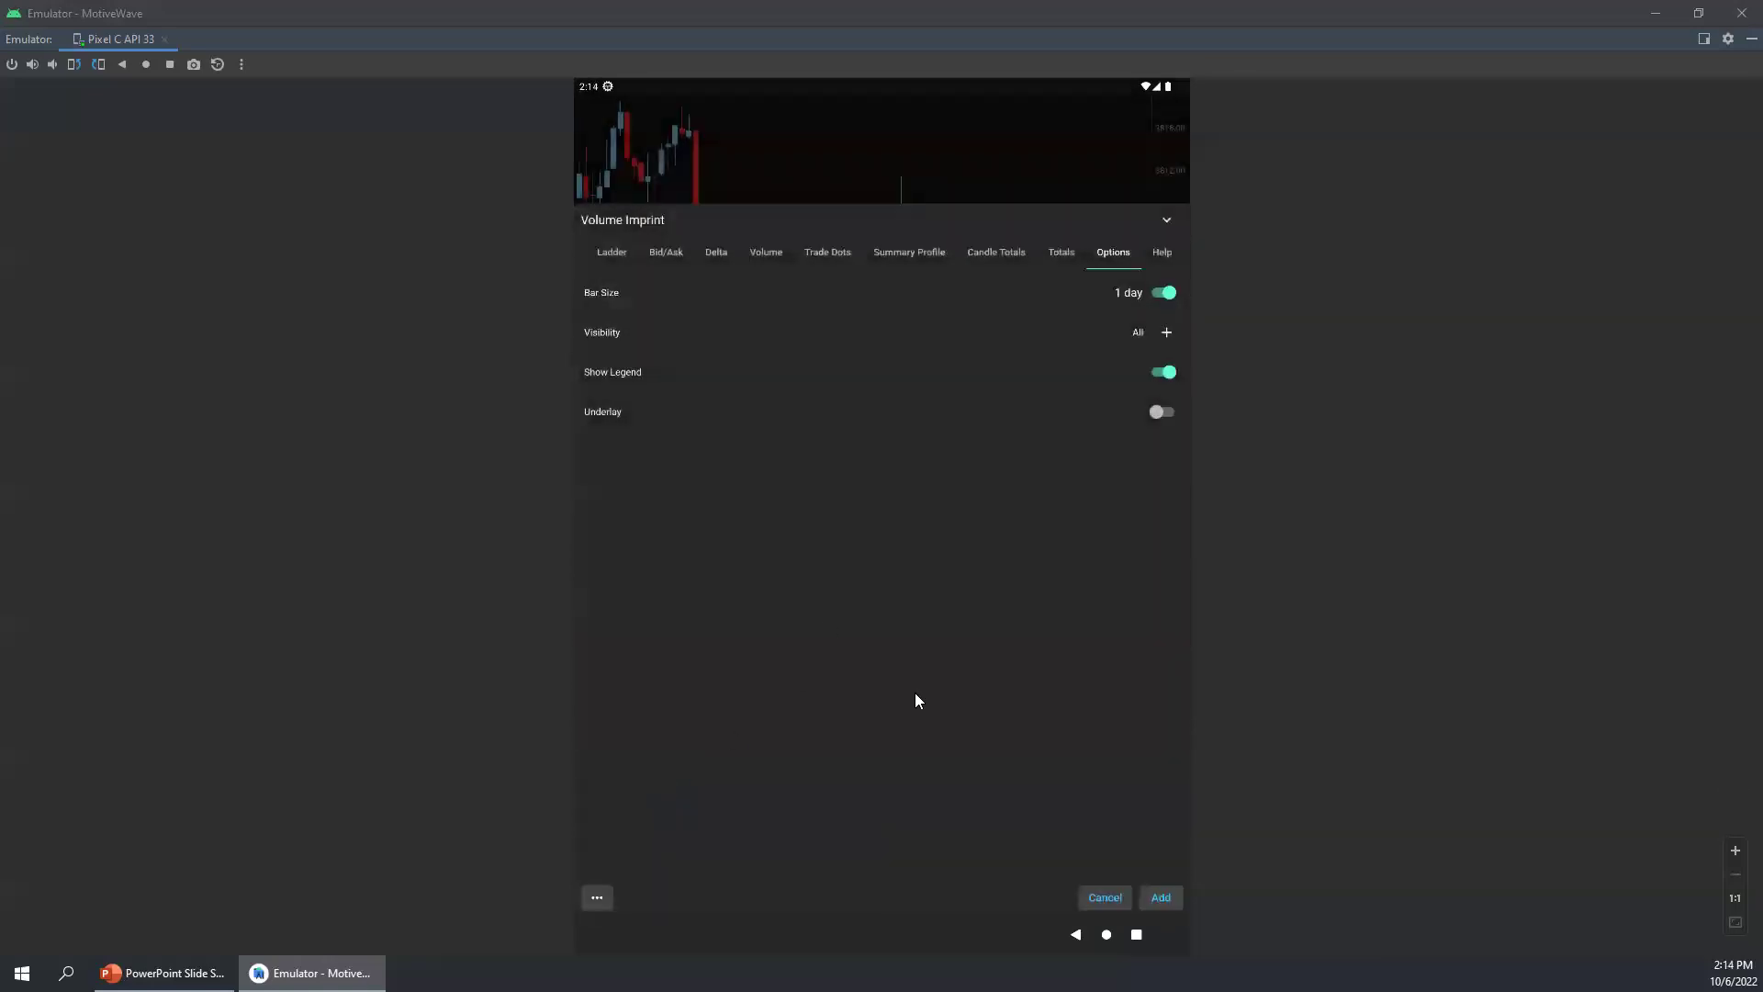
left_click(1159, 898)
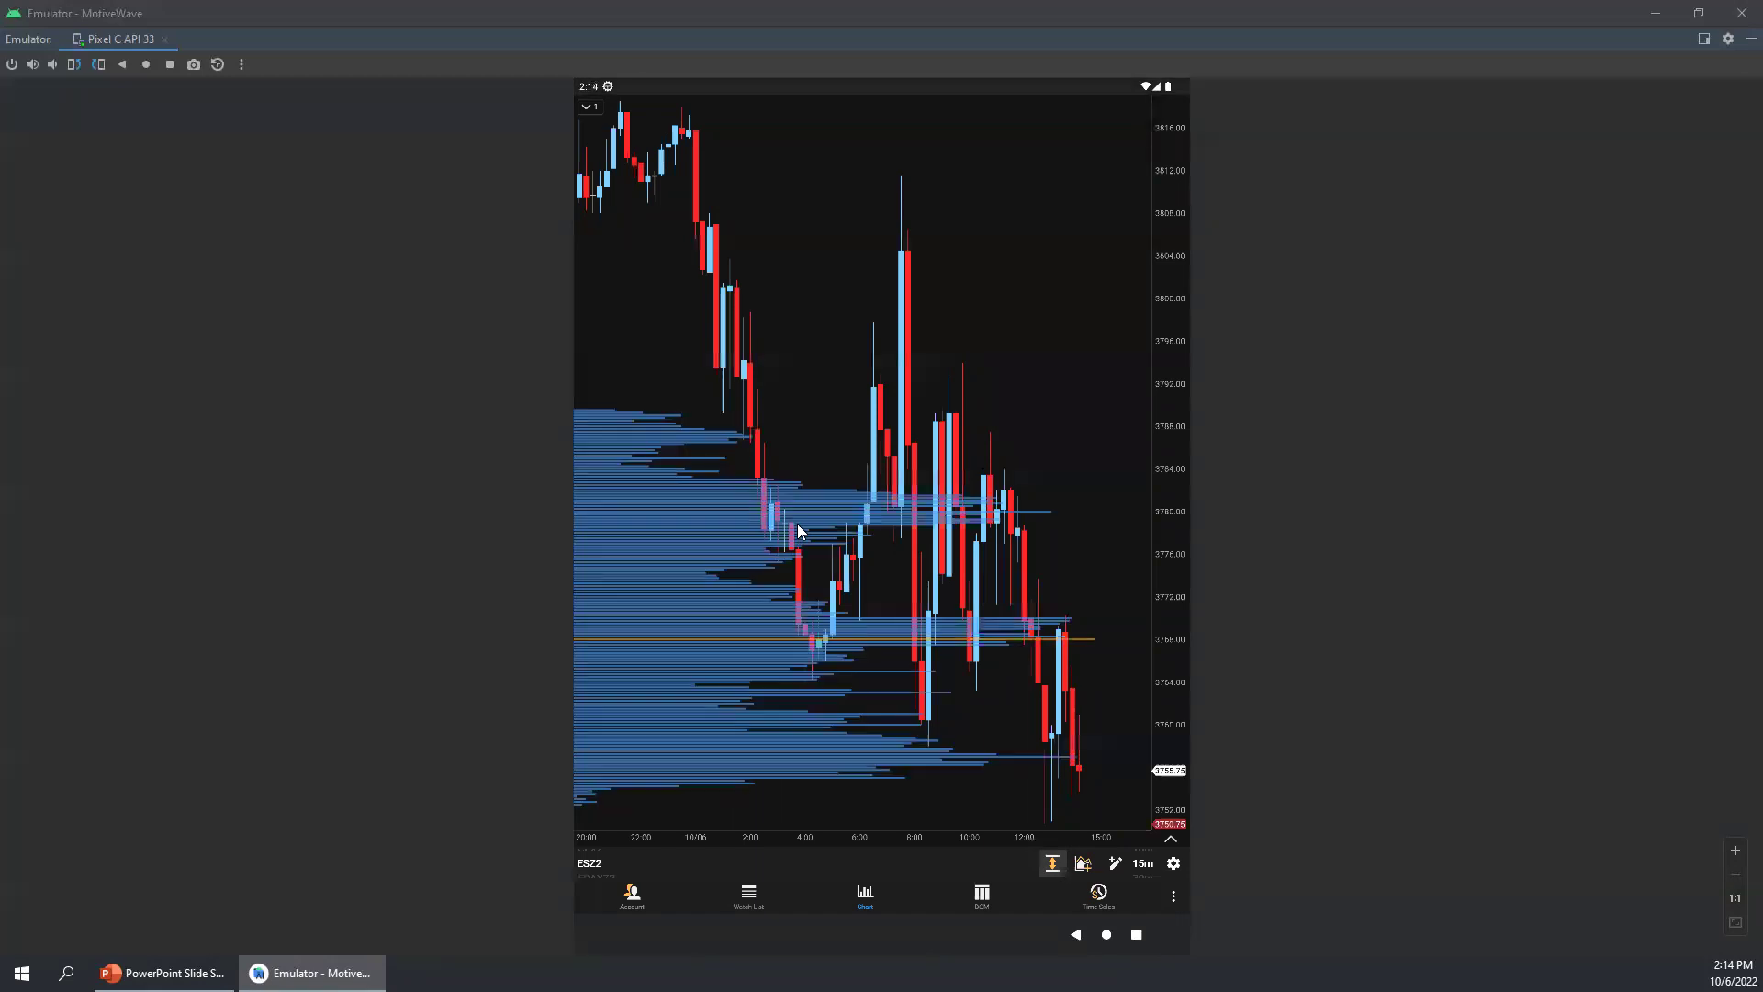
Step: Examine where the daily volume profile starts on the chart, then open its settings and close them without changes
left_click_drag(809, 399, 940, 393)
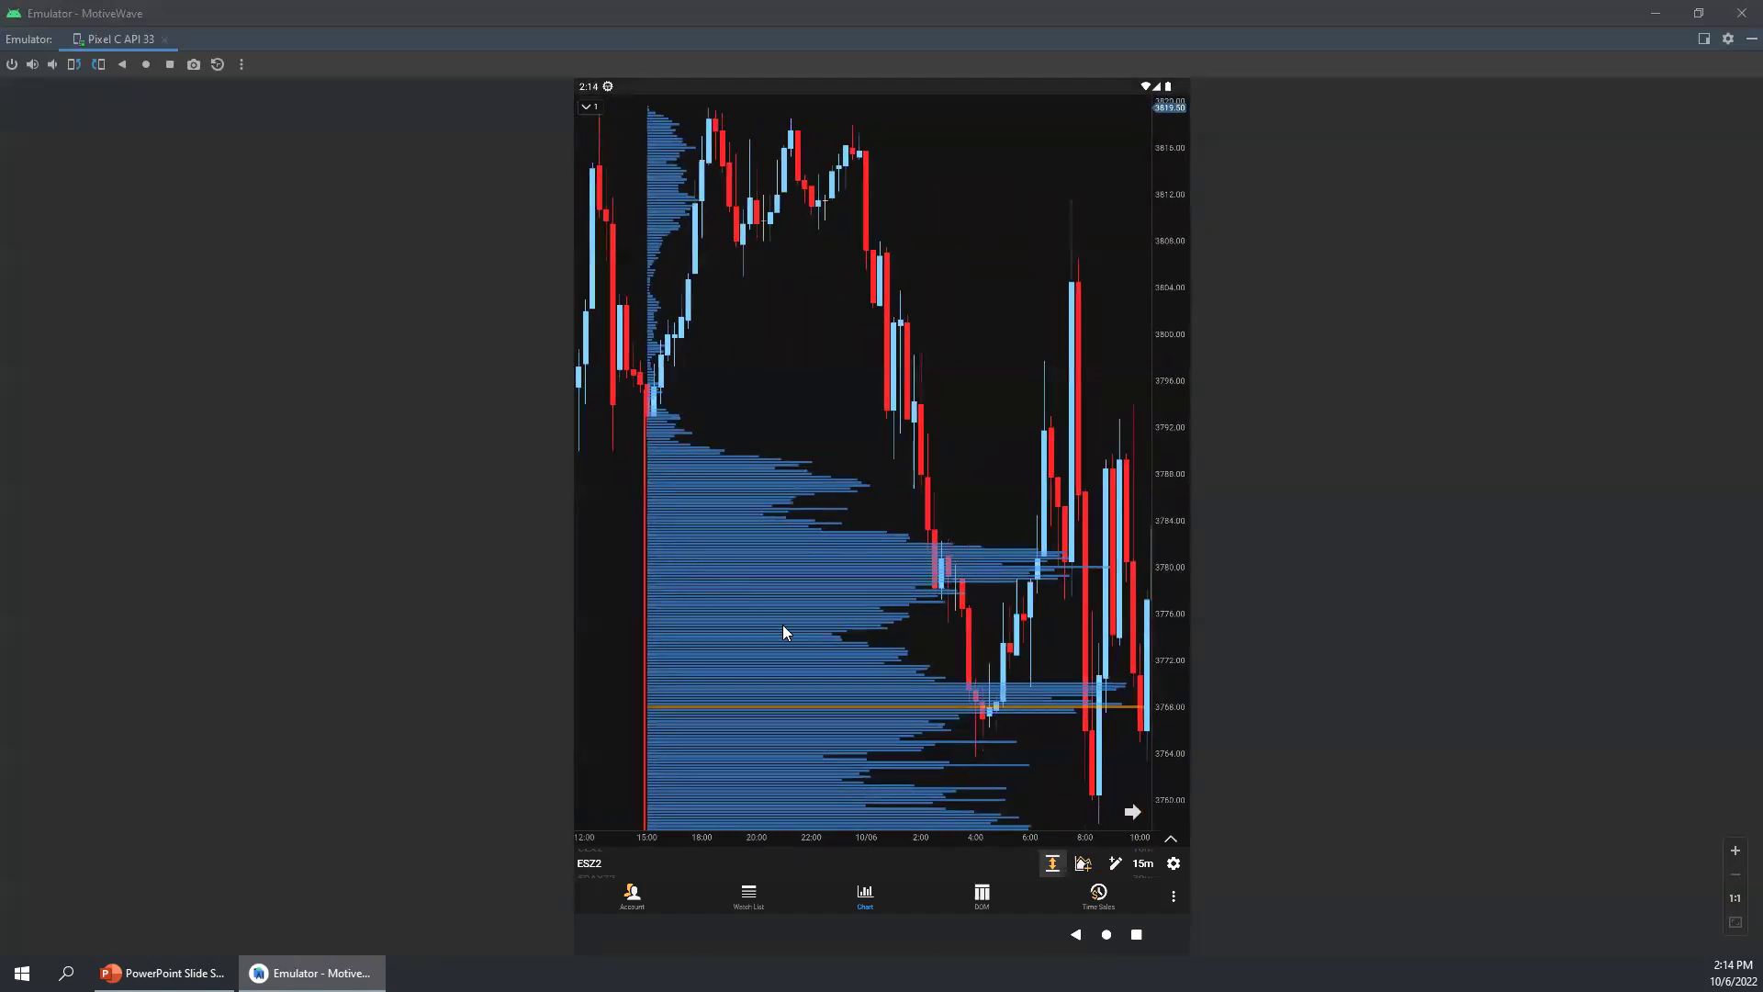
left_click(752, 489)
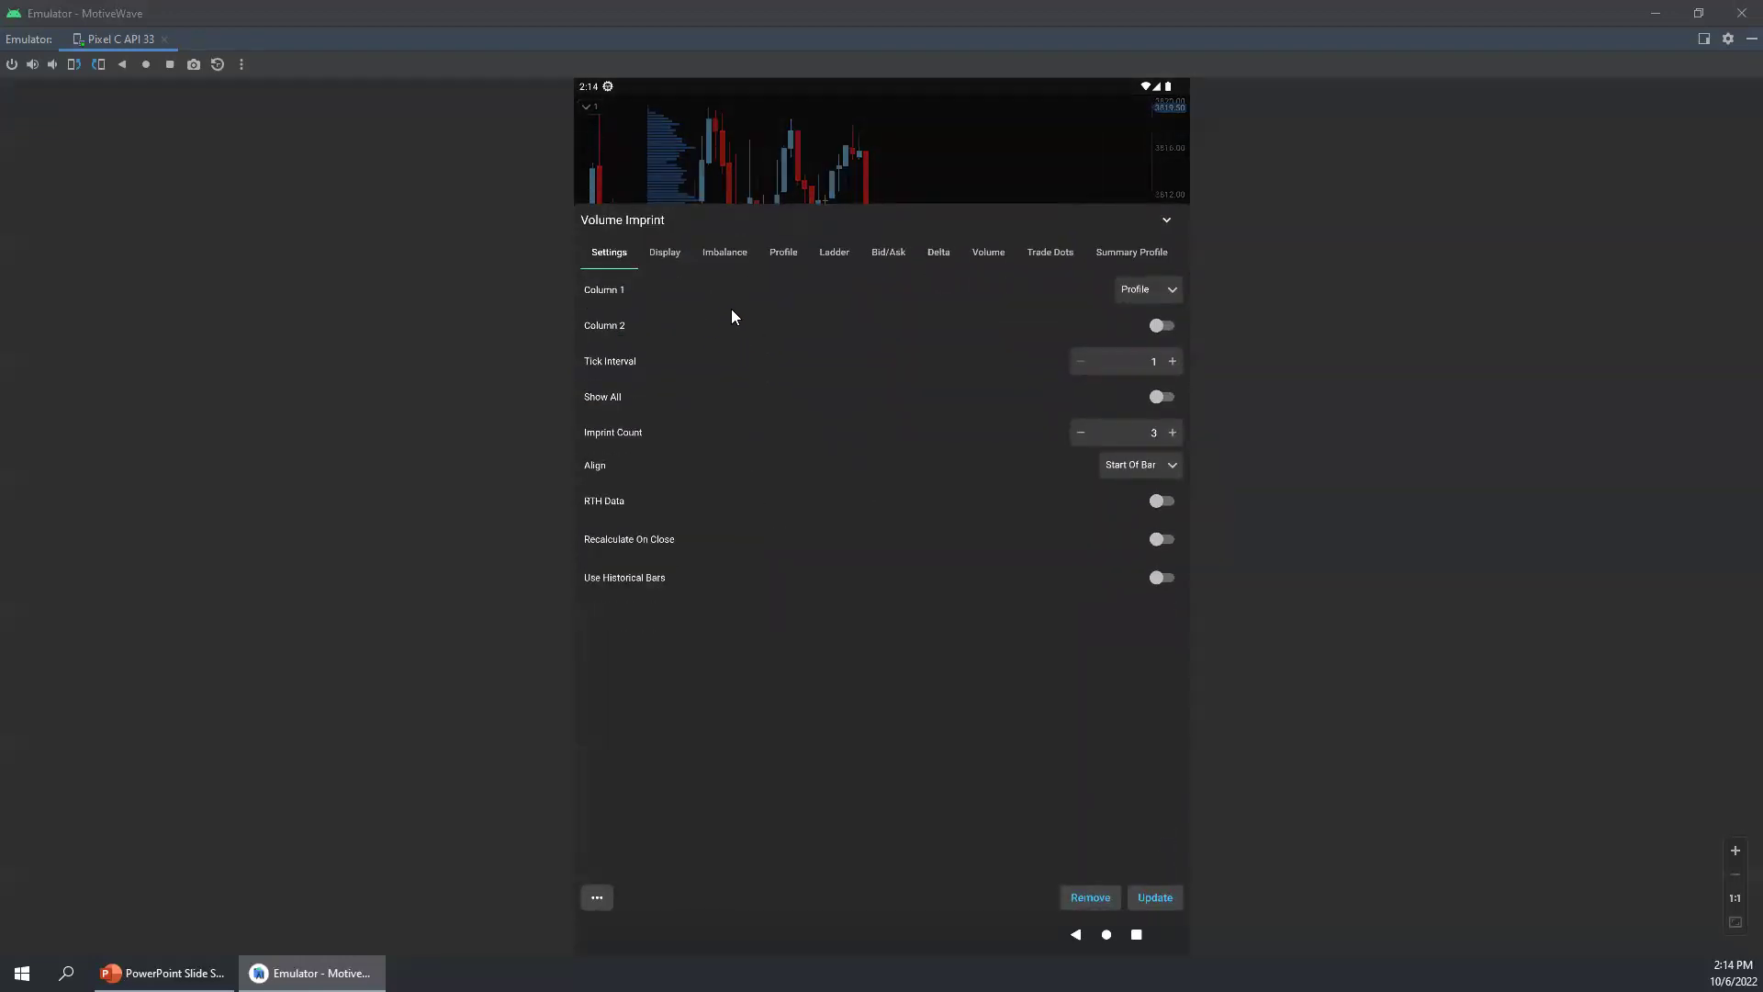
left_click(1166, 223)
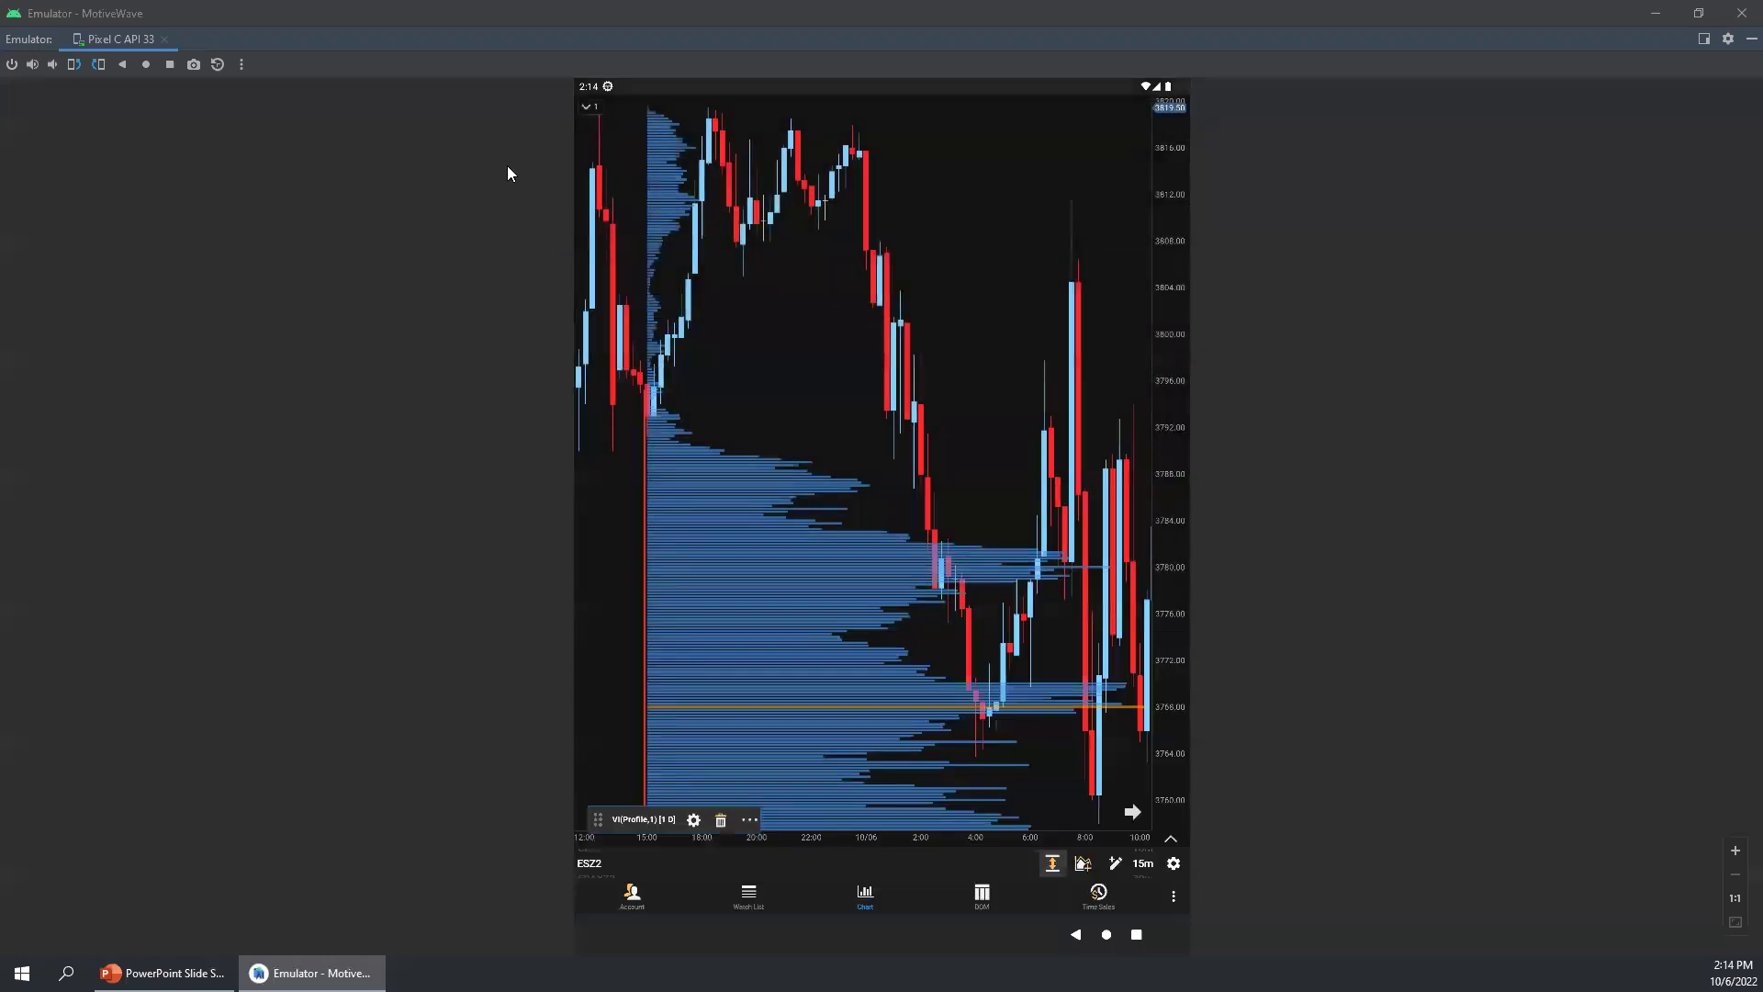
Step: Reopen the Volume Imprint settings from the chart's expanded study legend and turn off Show Open/Close
left_click(587, 111)
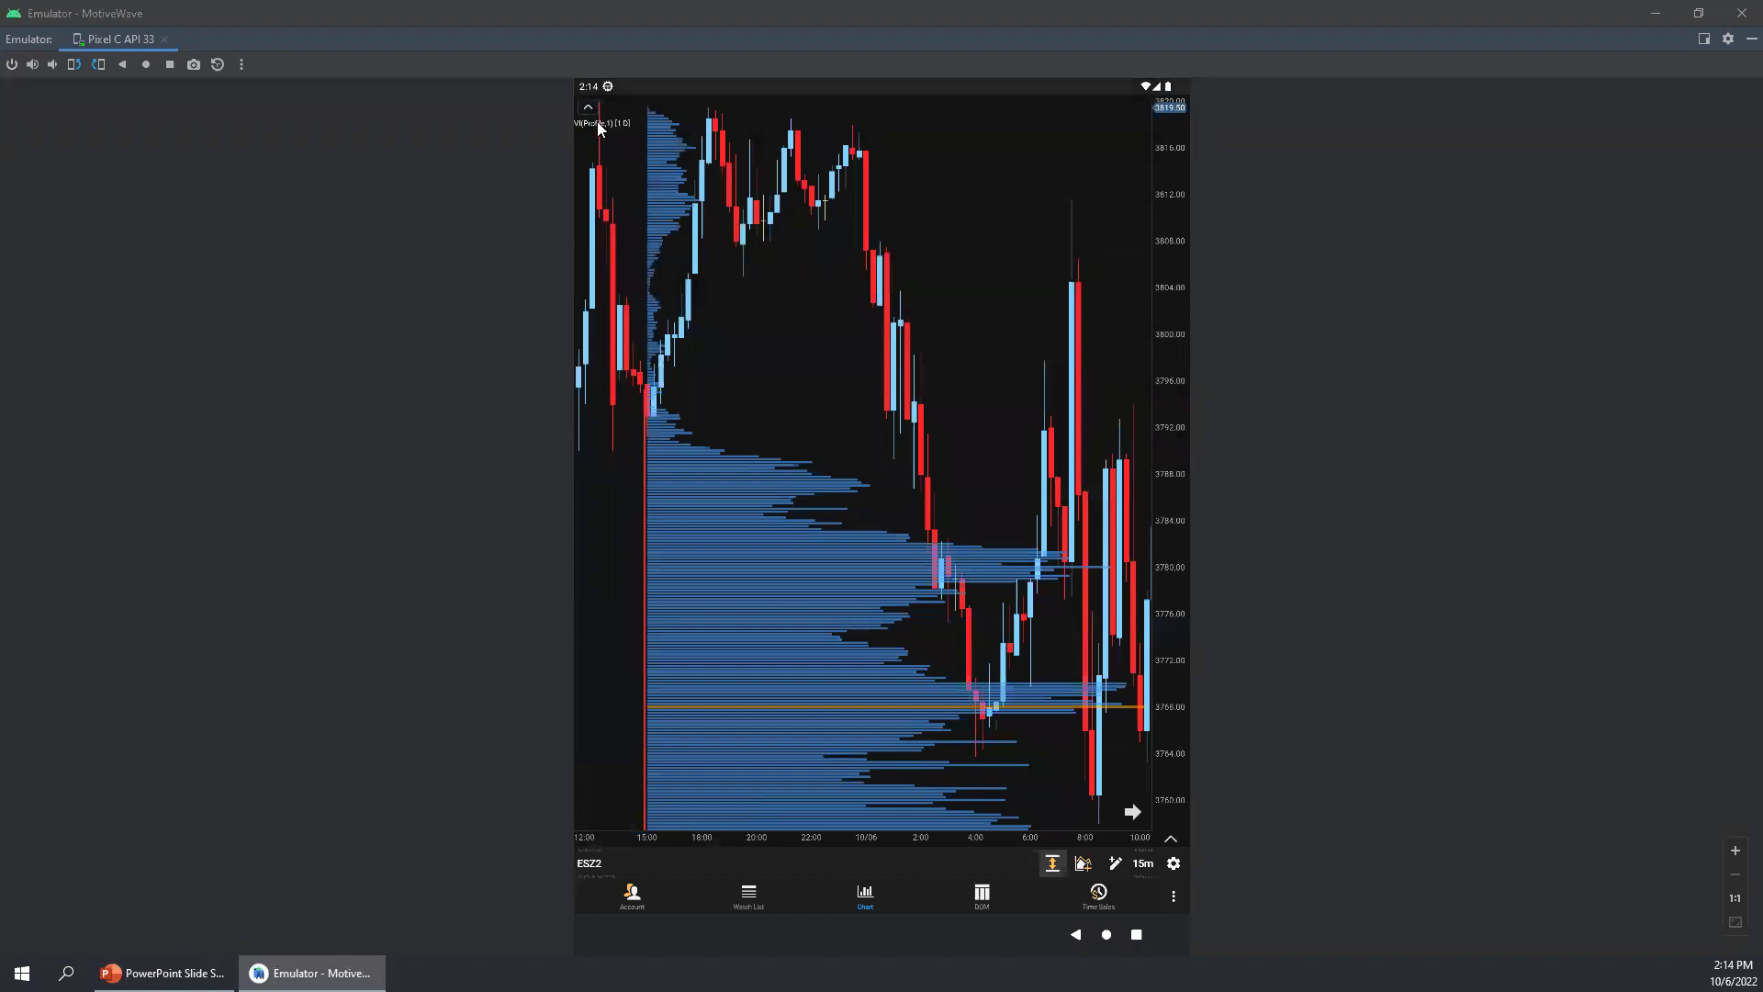
left_click(599, 125)
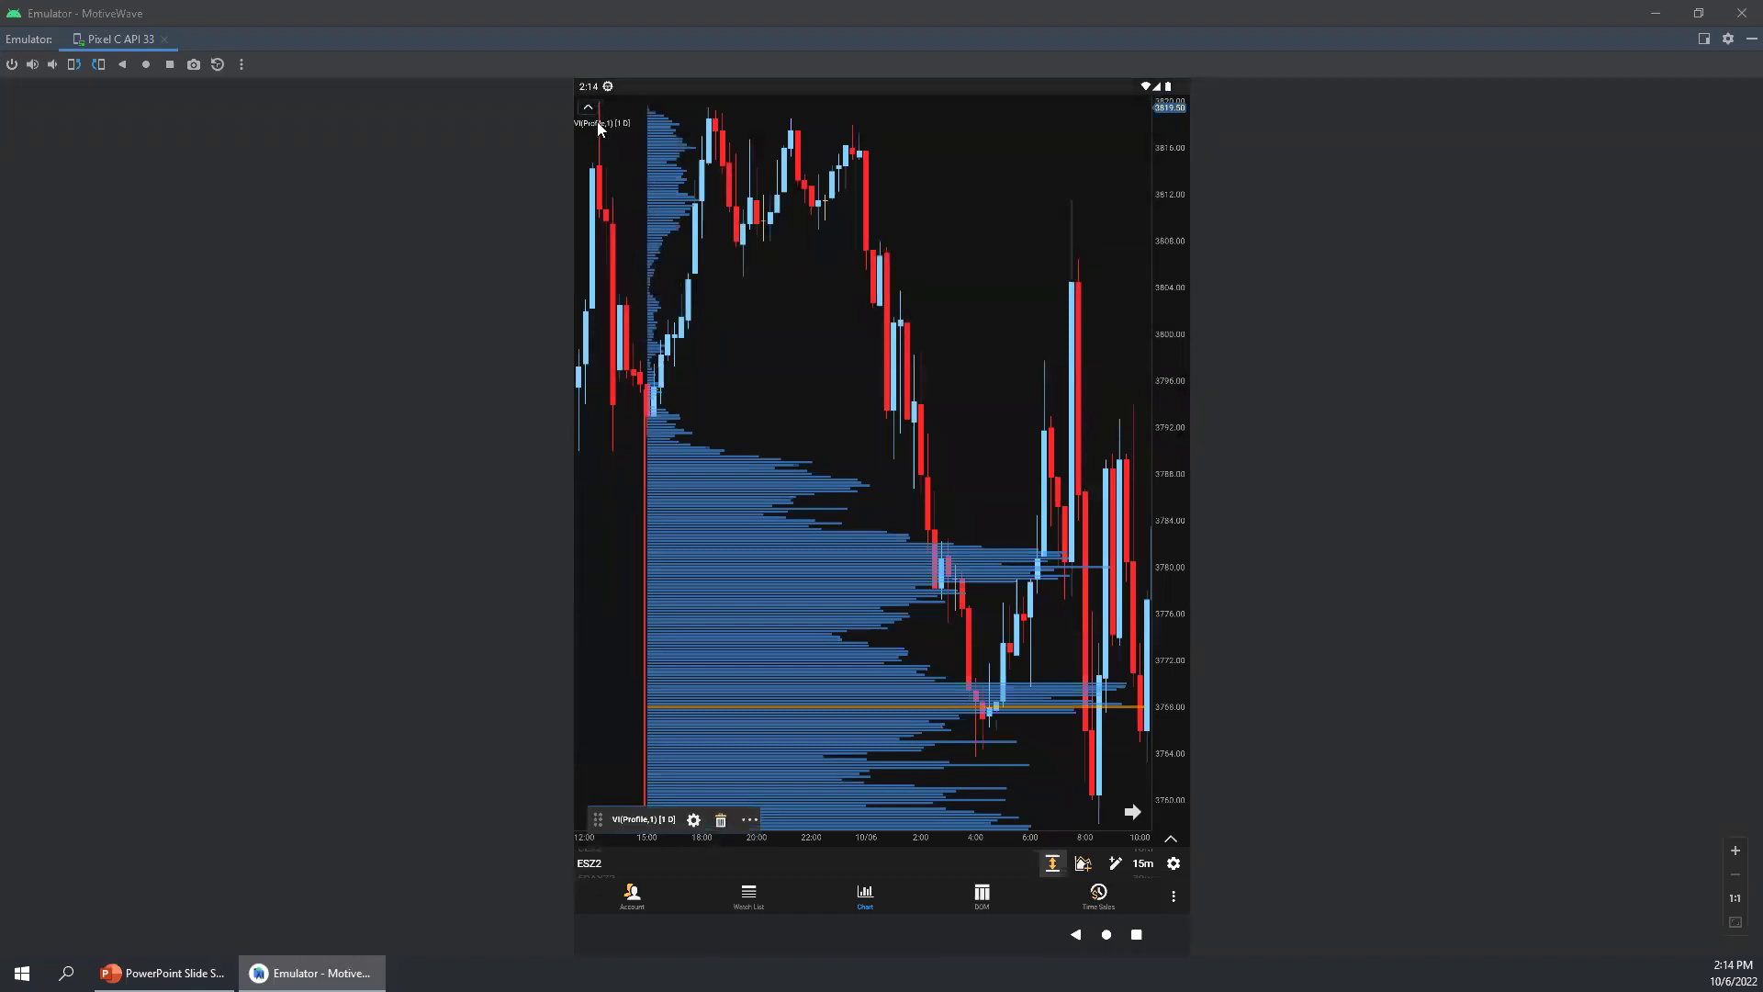
left_click(599, 125)
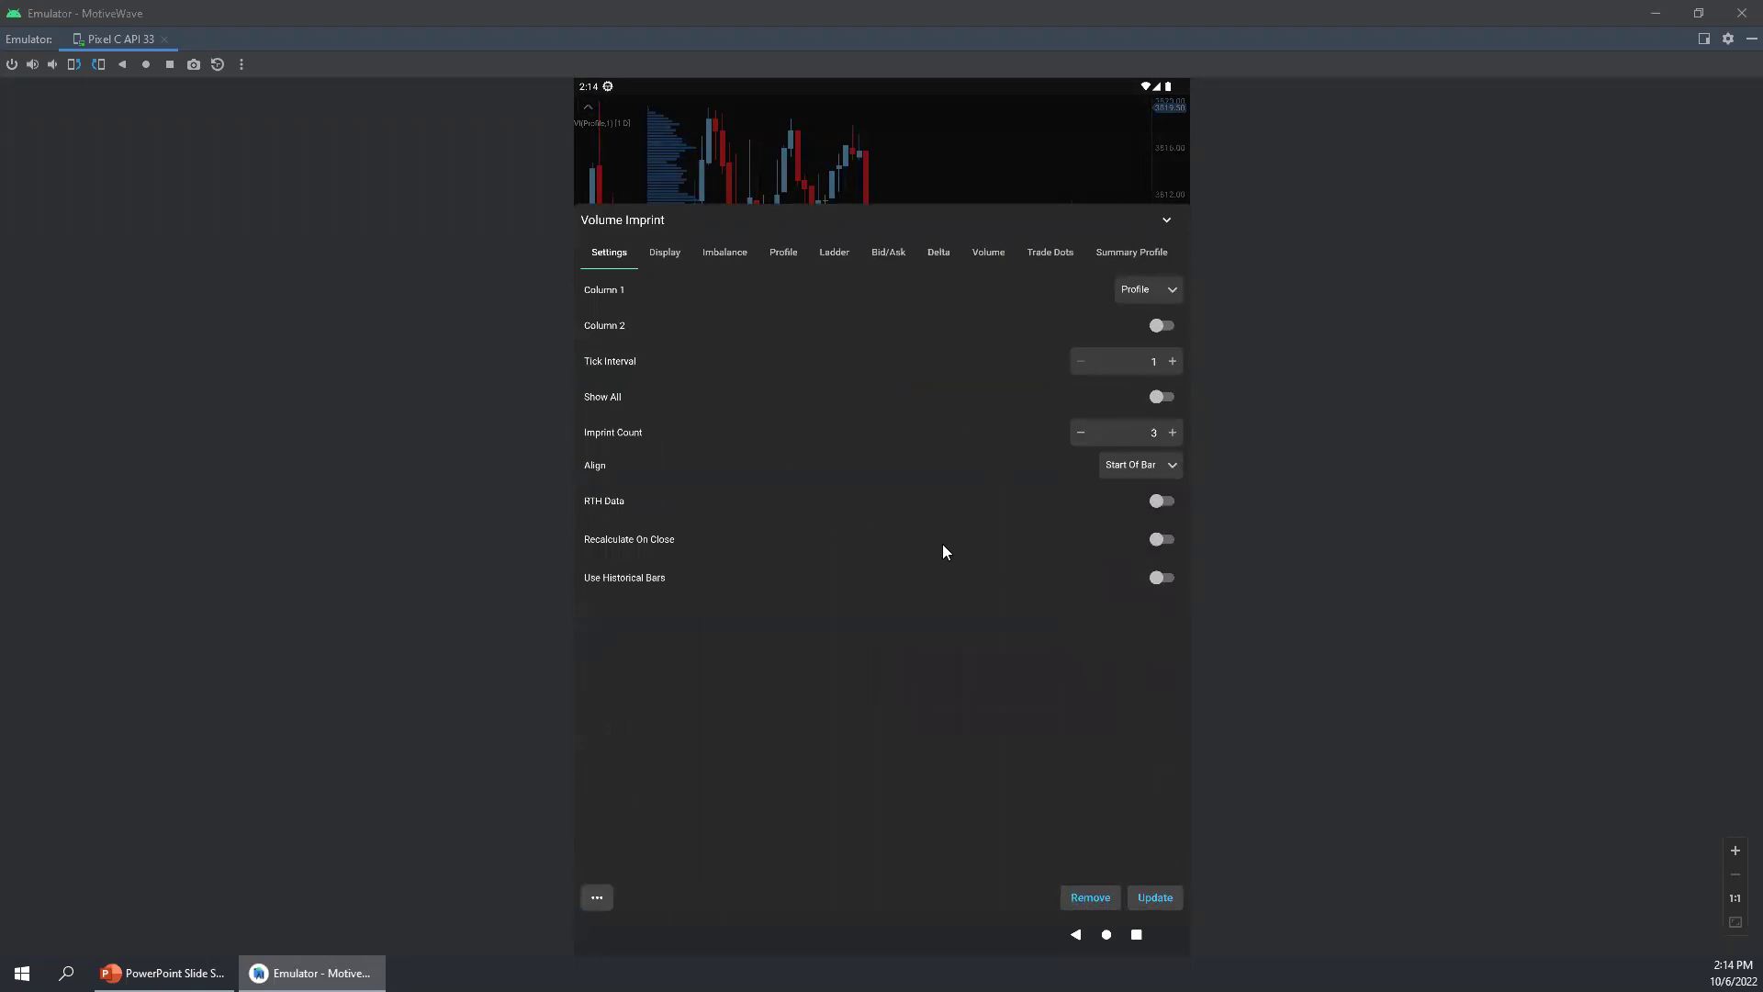
left_click(666, 253)
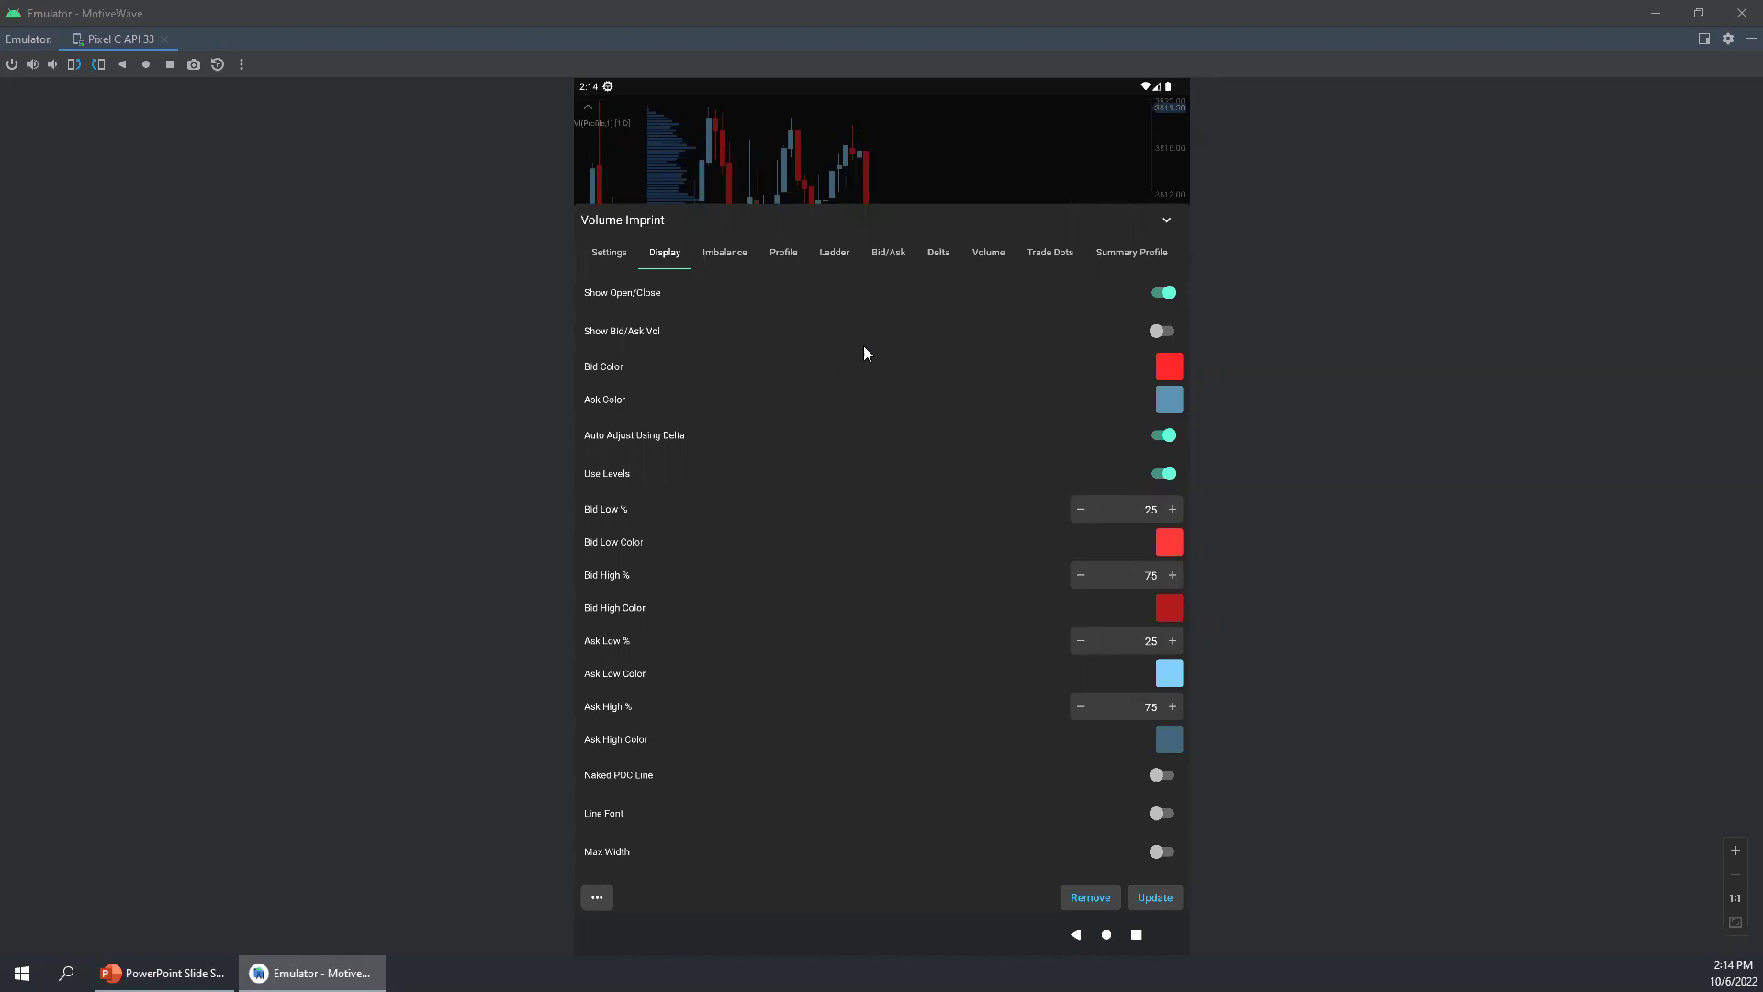
left_click(1164, 294)
Step: Enable Show Value Area for the profile, turn off its Range Lines and Range Fill, and update the study
left_click(786, 256)
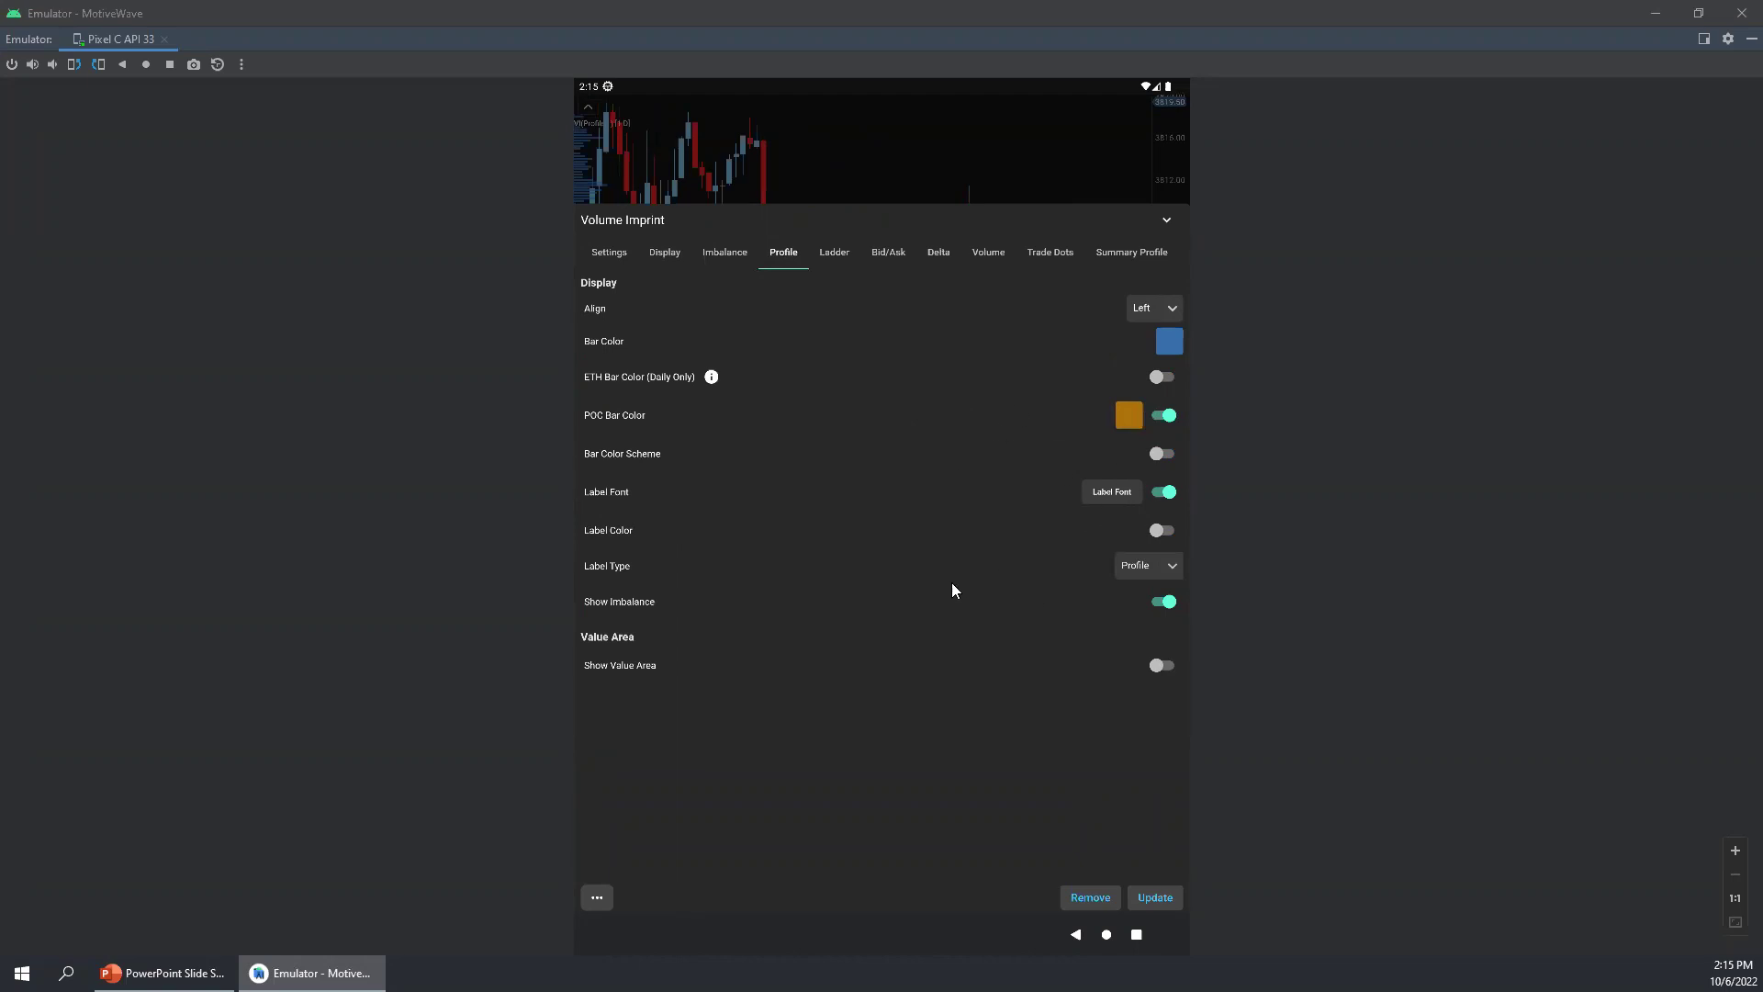
left_click(1159, 666)
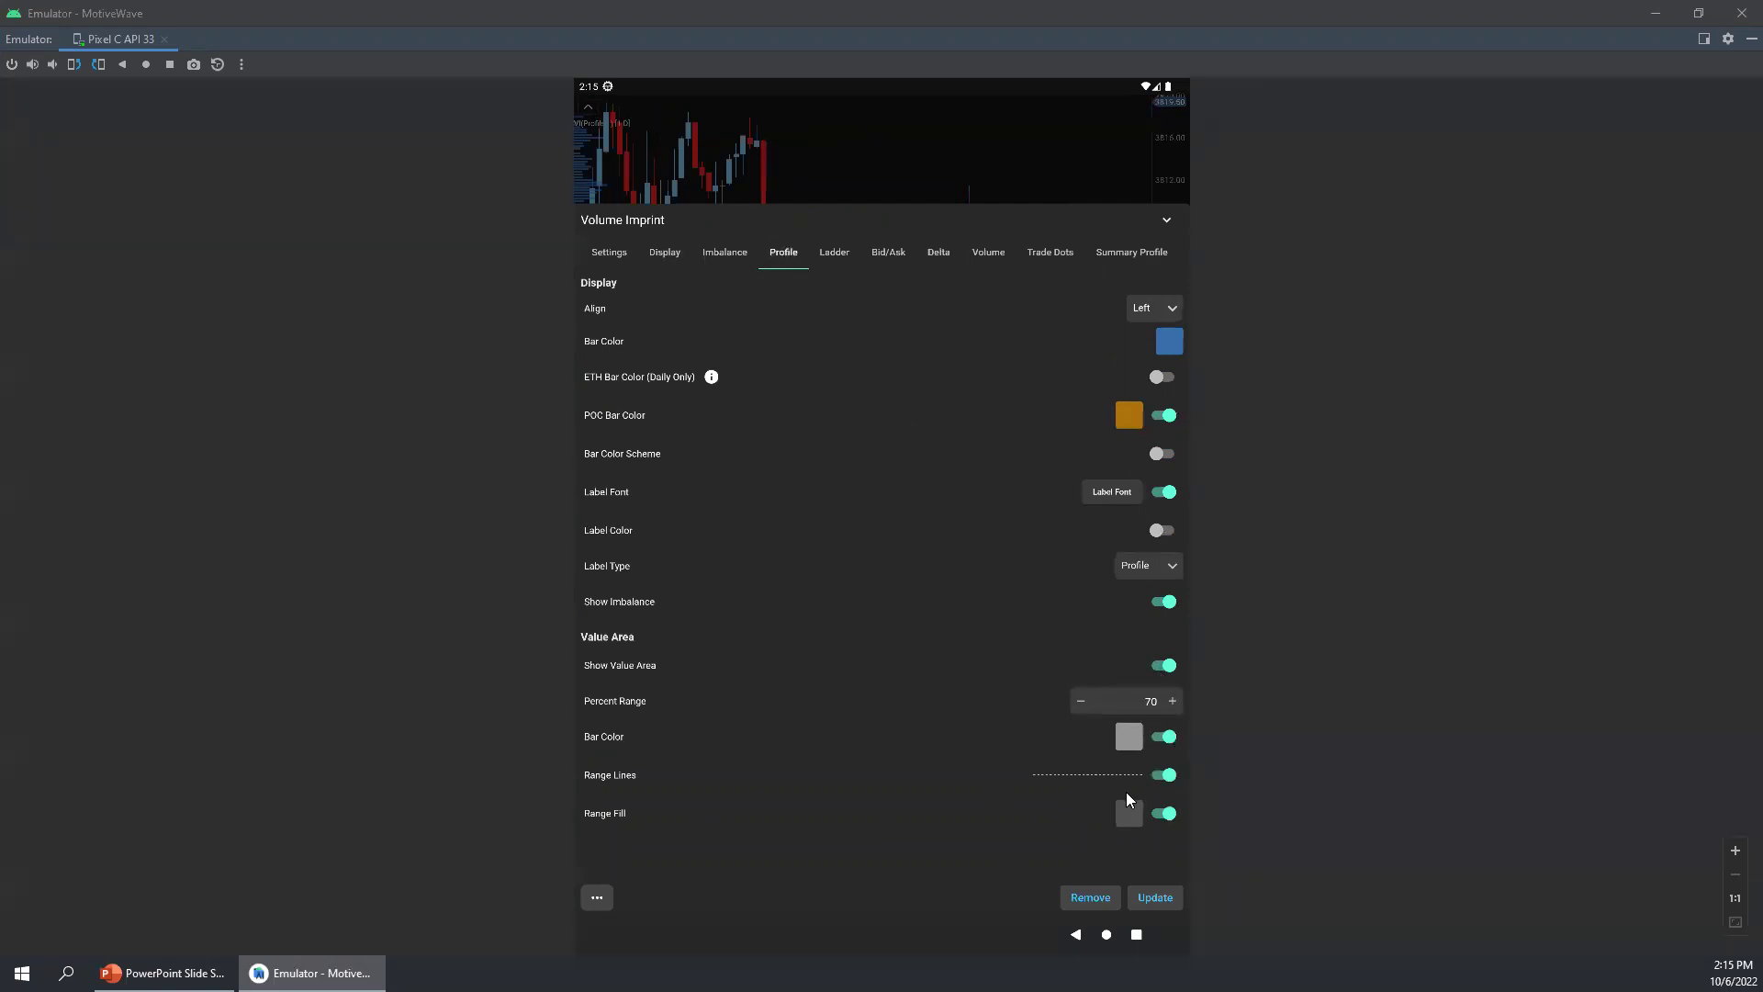
left_click(1166, 776)
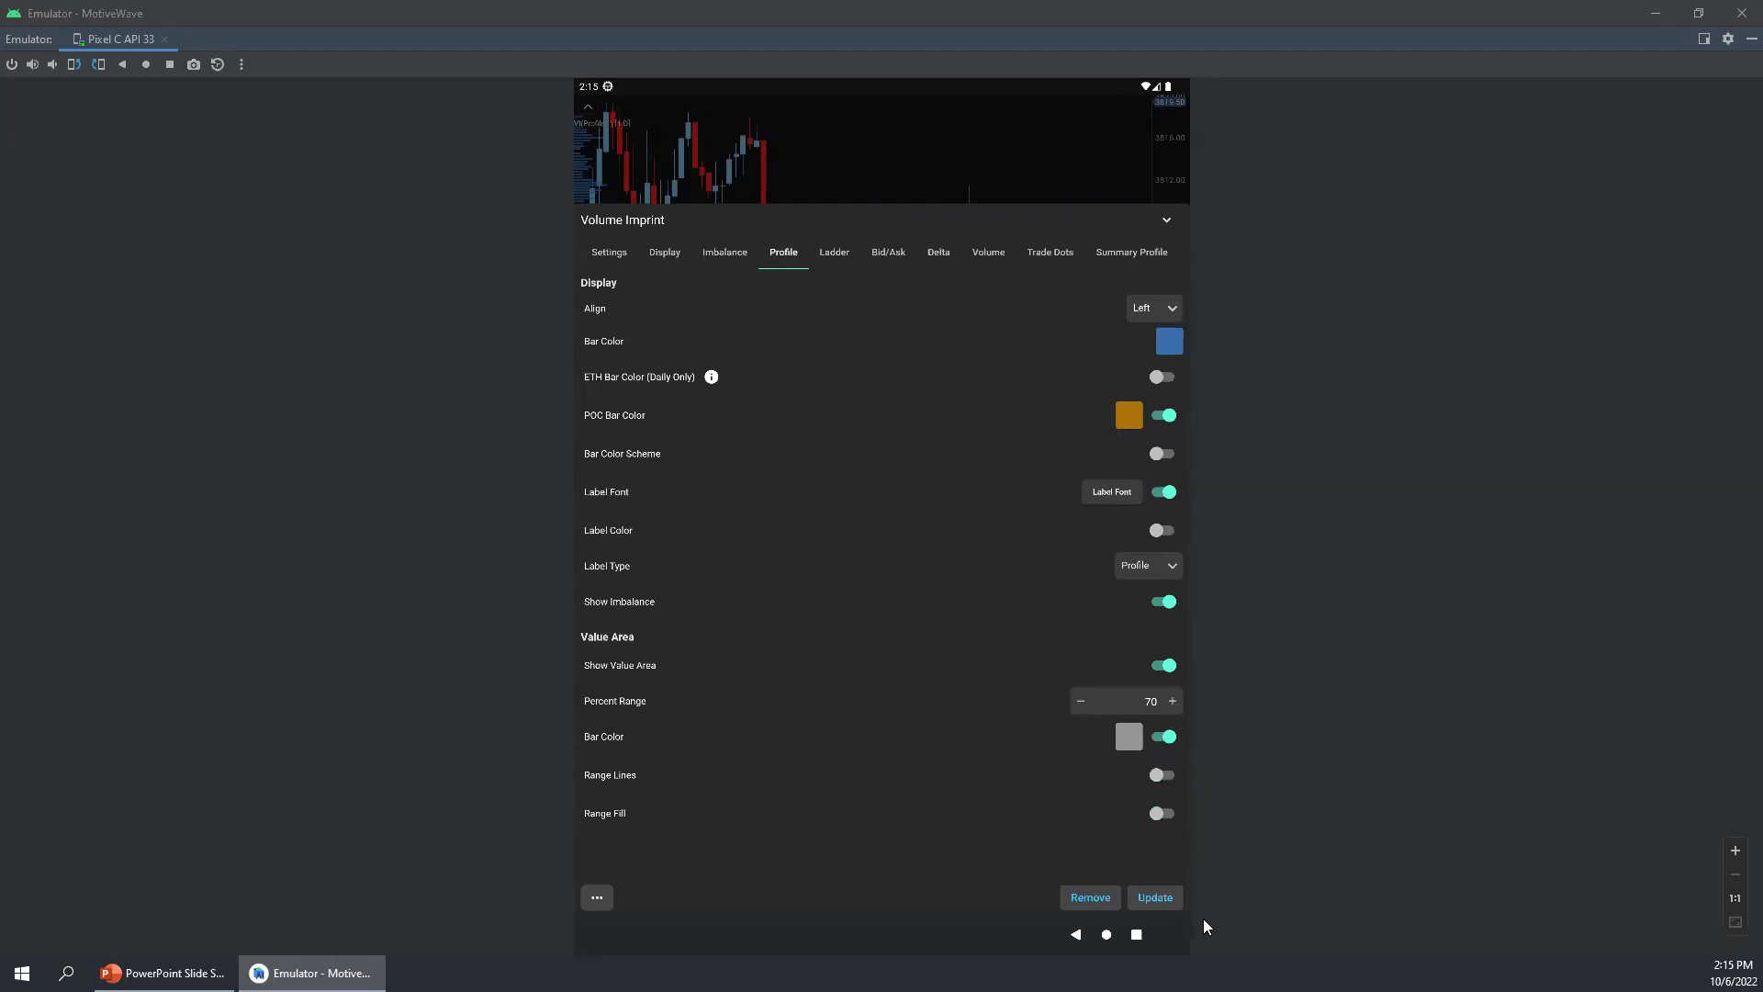
left_click(1155, 896)
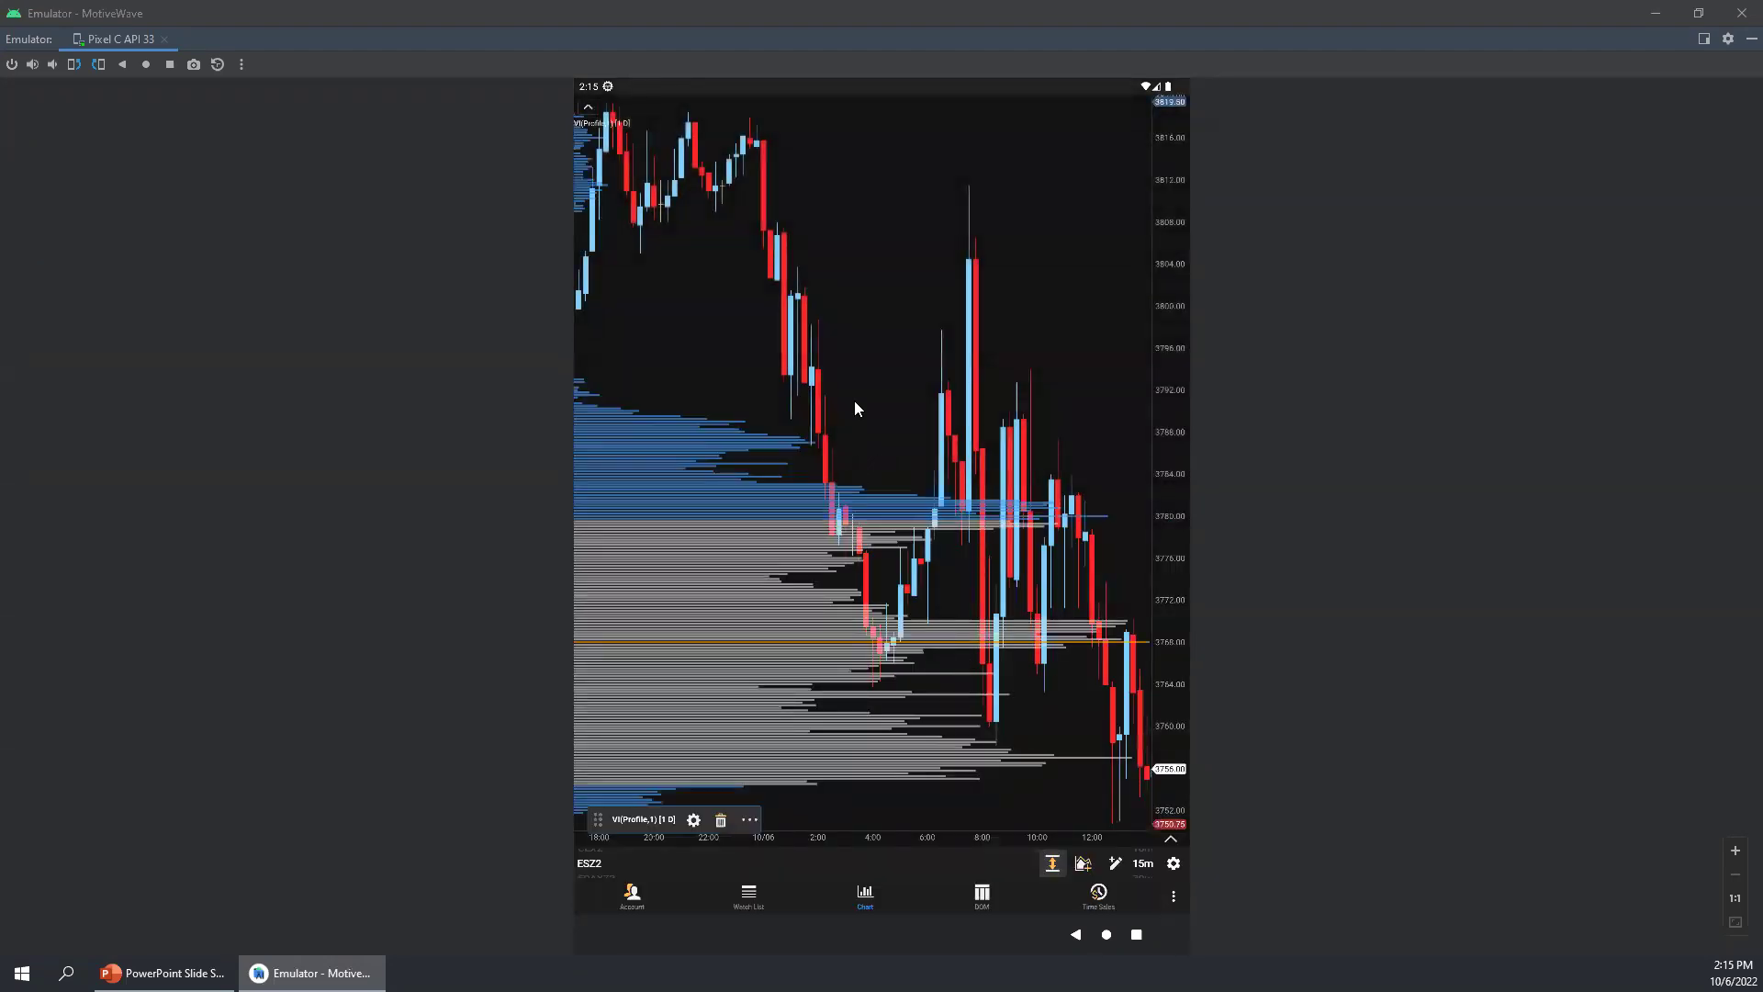
left_click(865, 373)
mouse_move(687, 367)
left_mouse_down()
mouse_move(778, 365)
mouse_move(714, 356)
left_mouse_up()
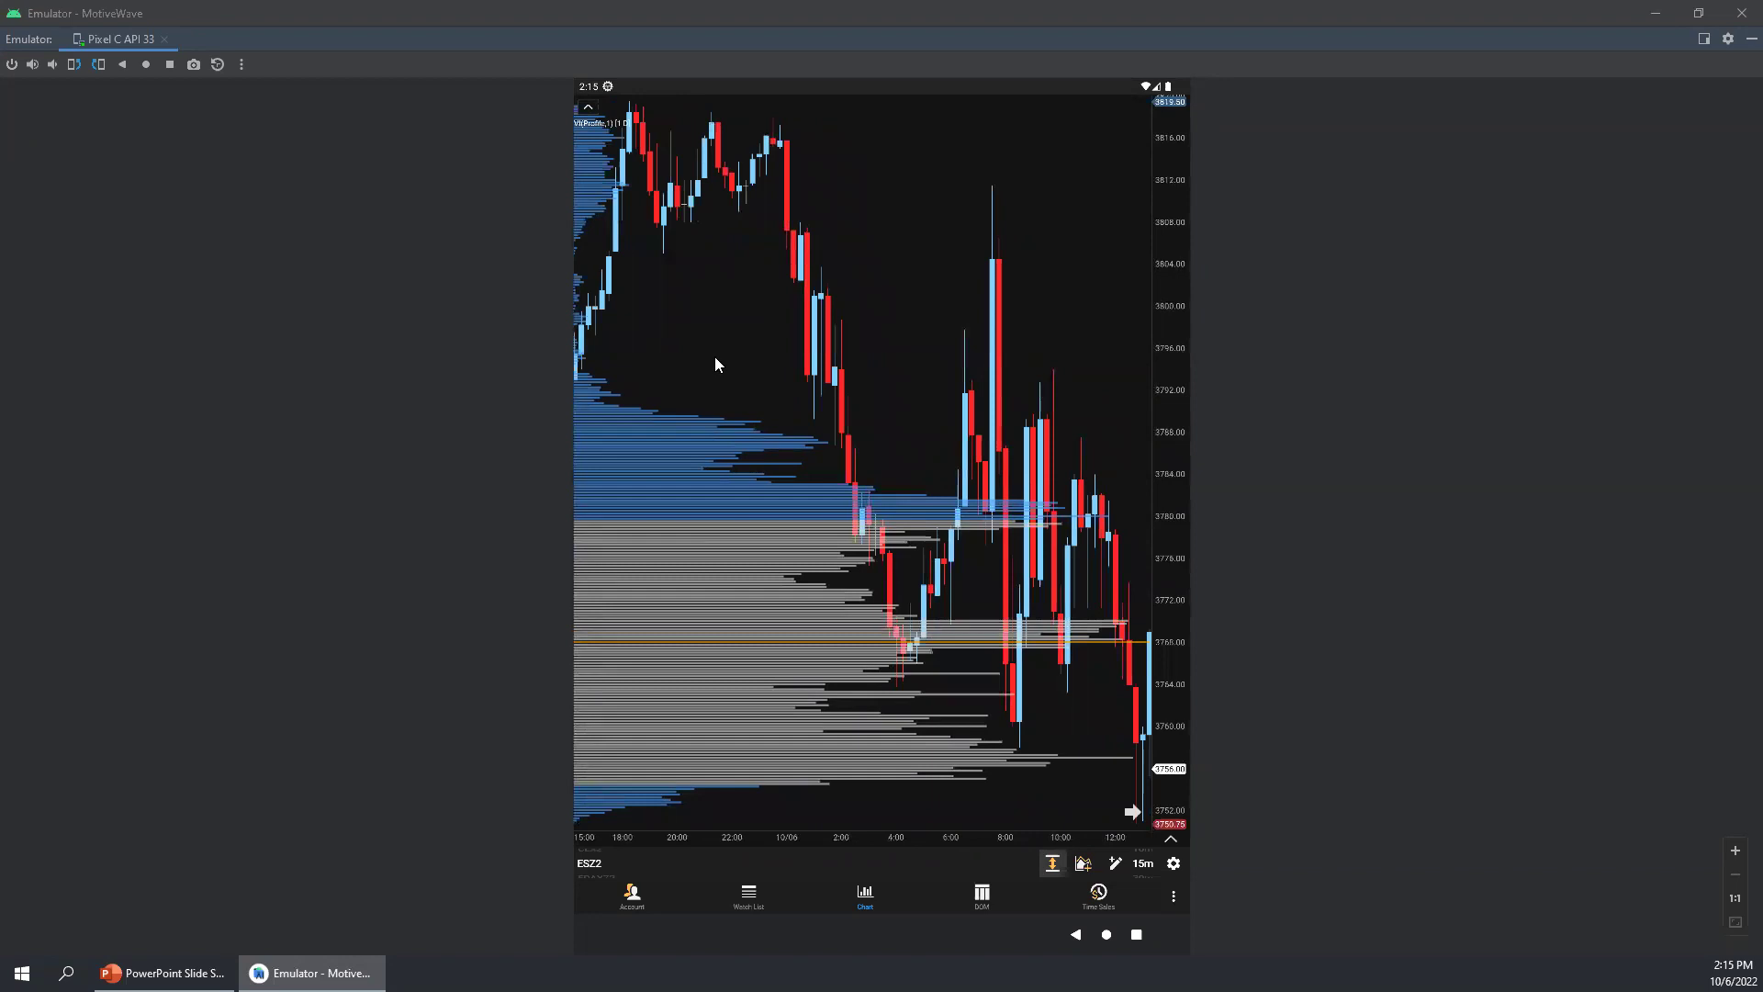
Step: Enable Max Width at 150 in the Volume Imprint's display settings and update the study
left_click(713, 518)
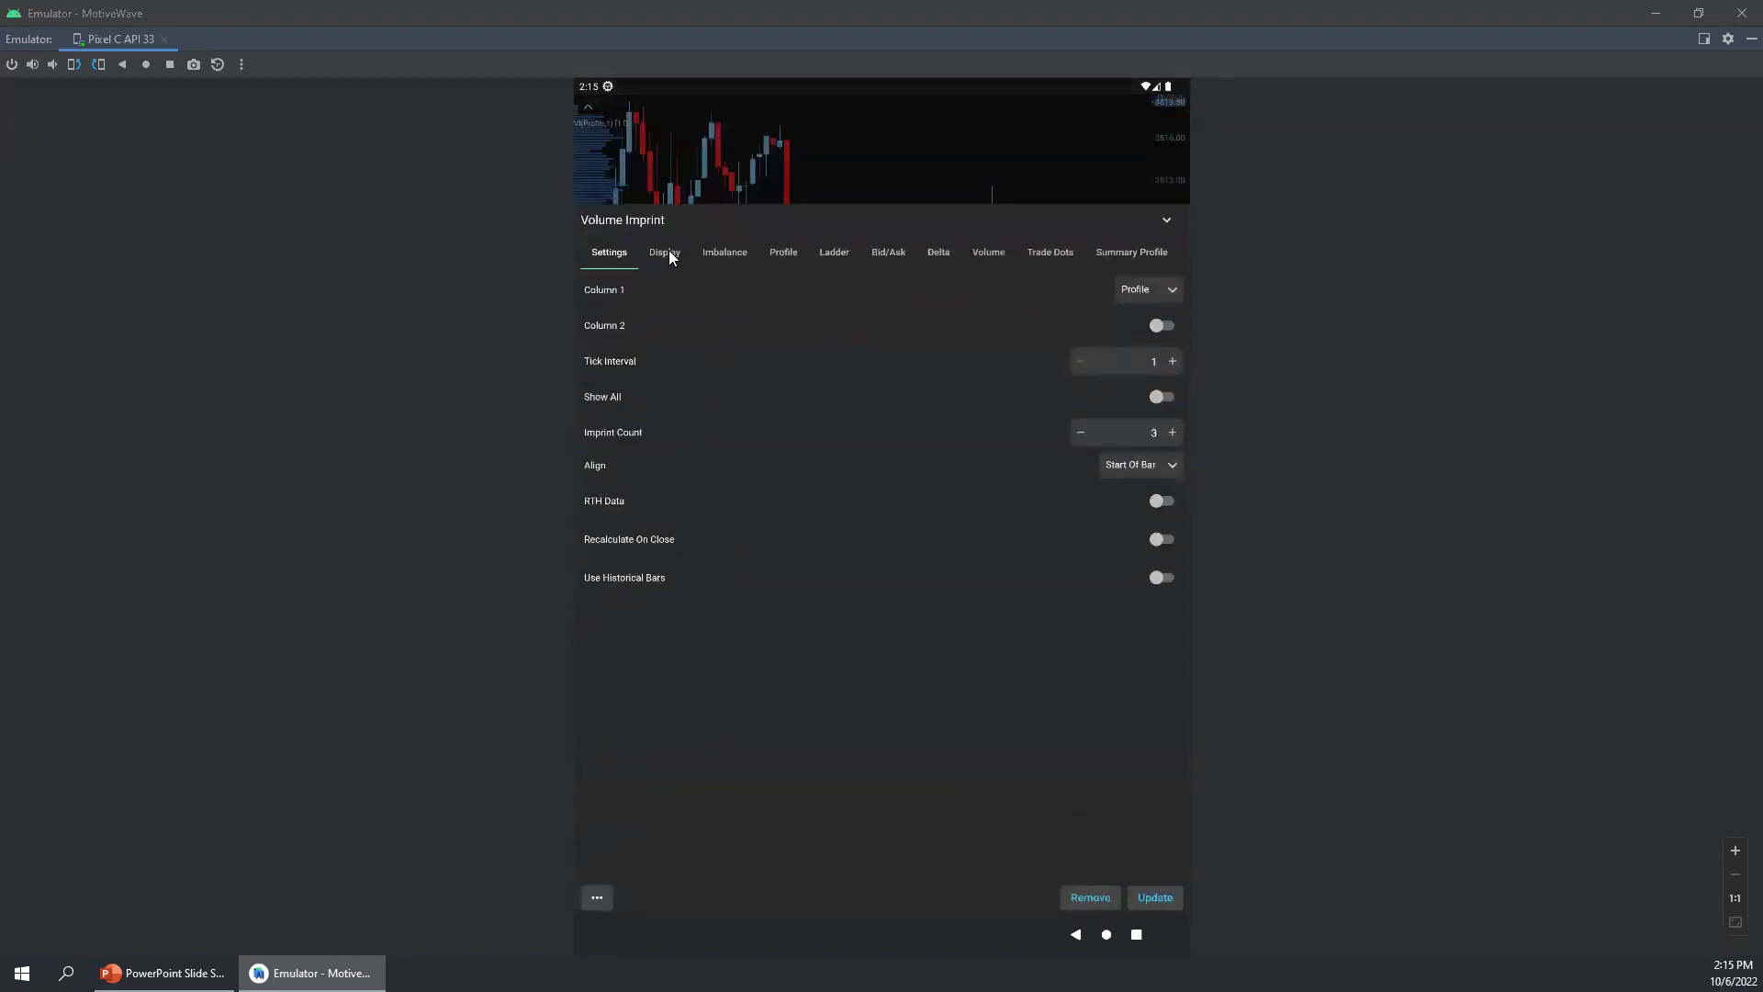
left_click(667, 250)
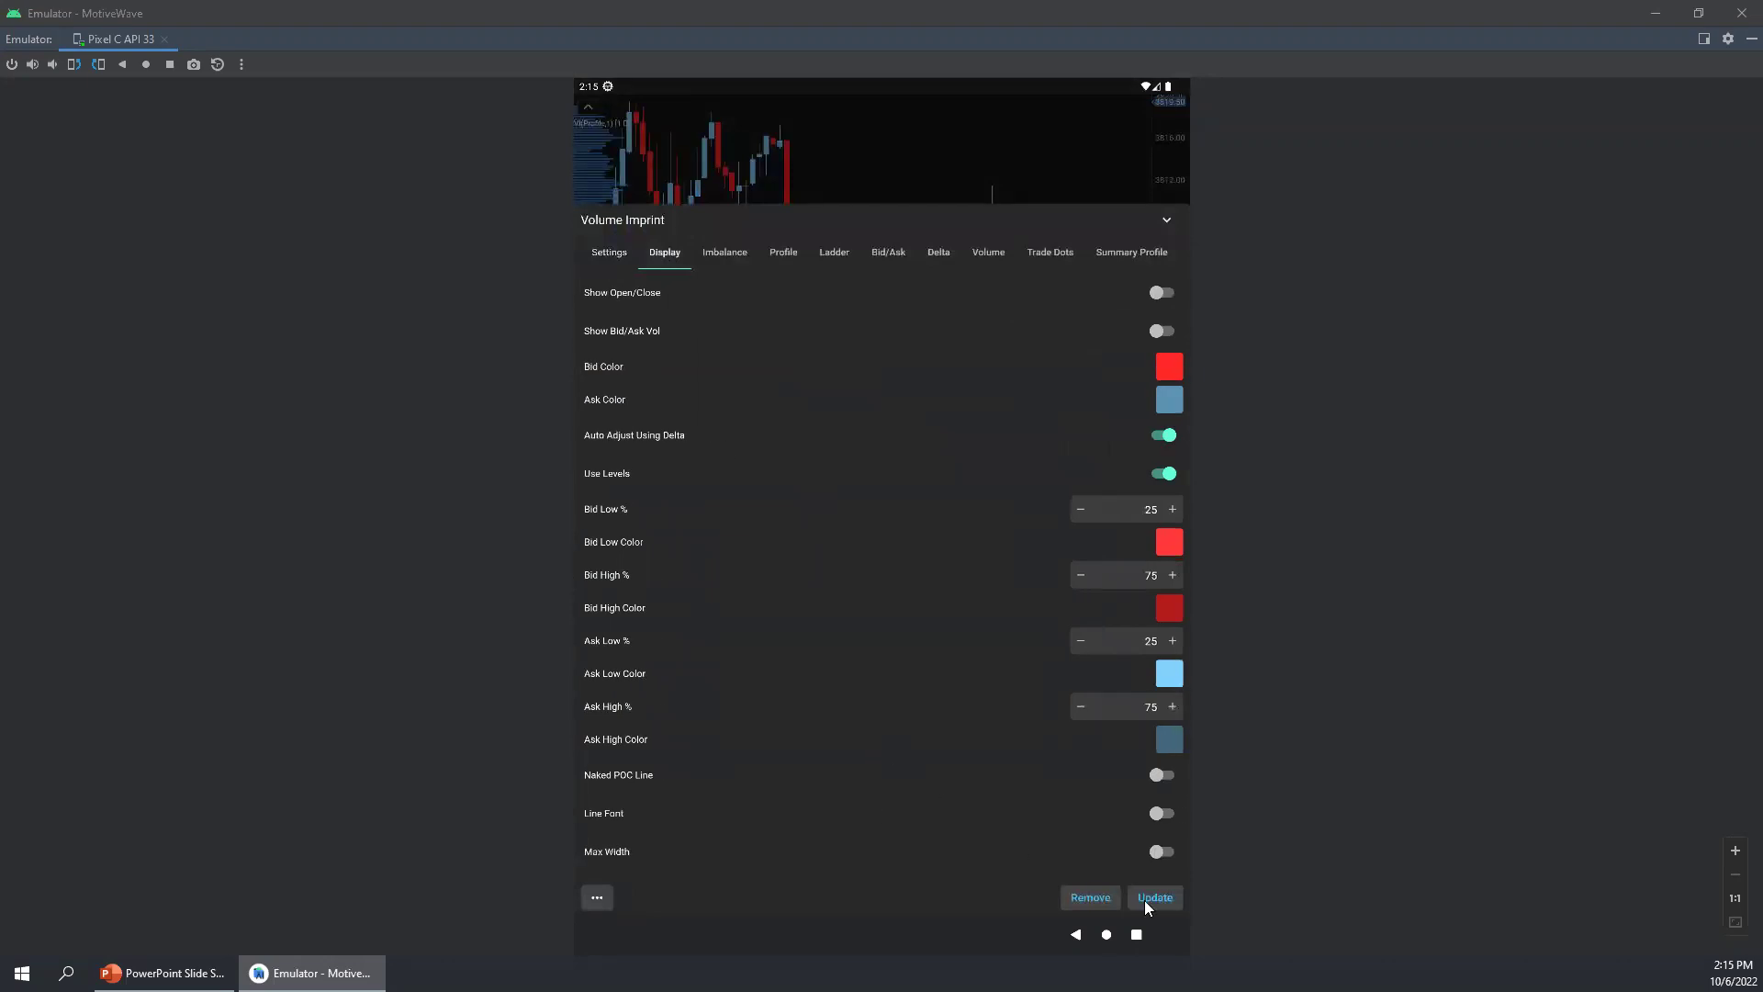
left_click(1162, 851)
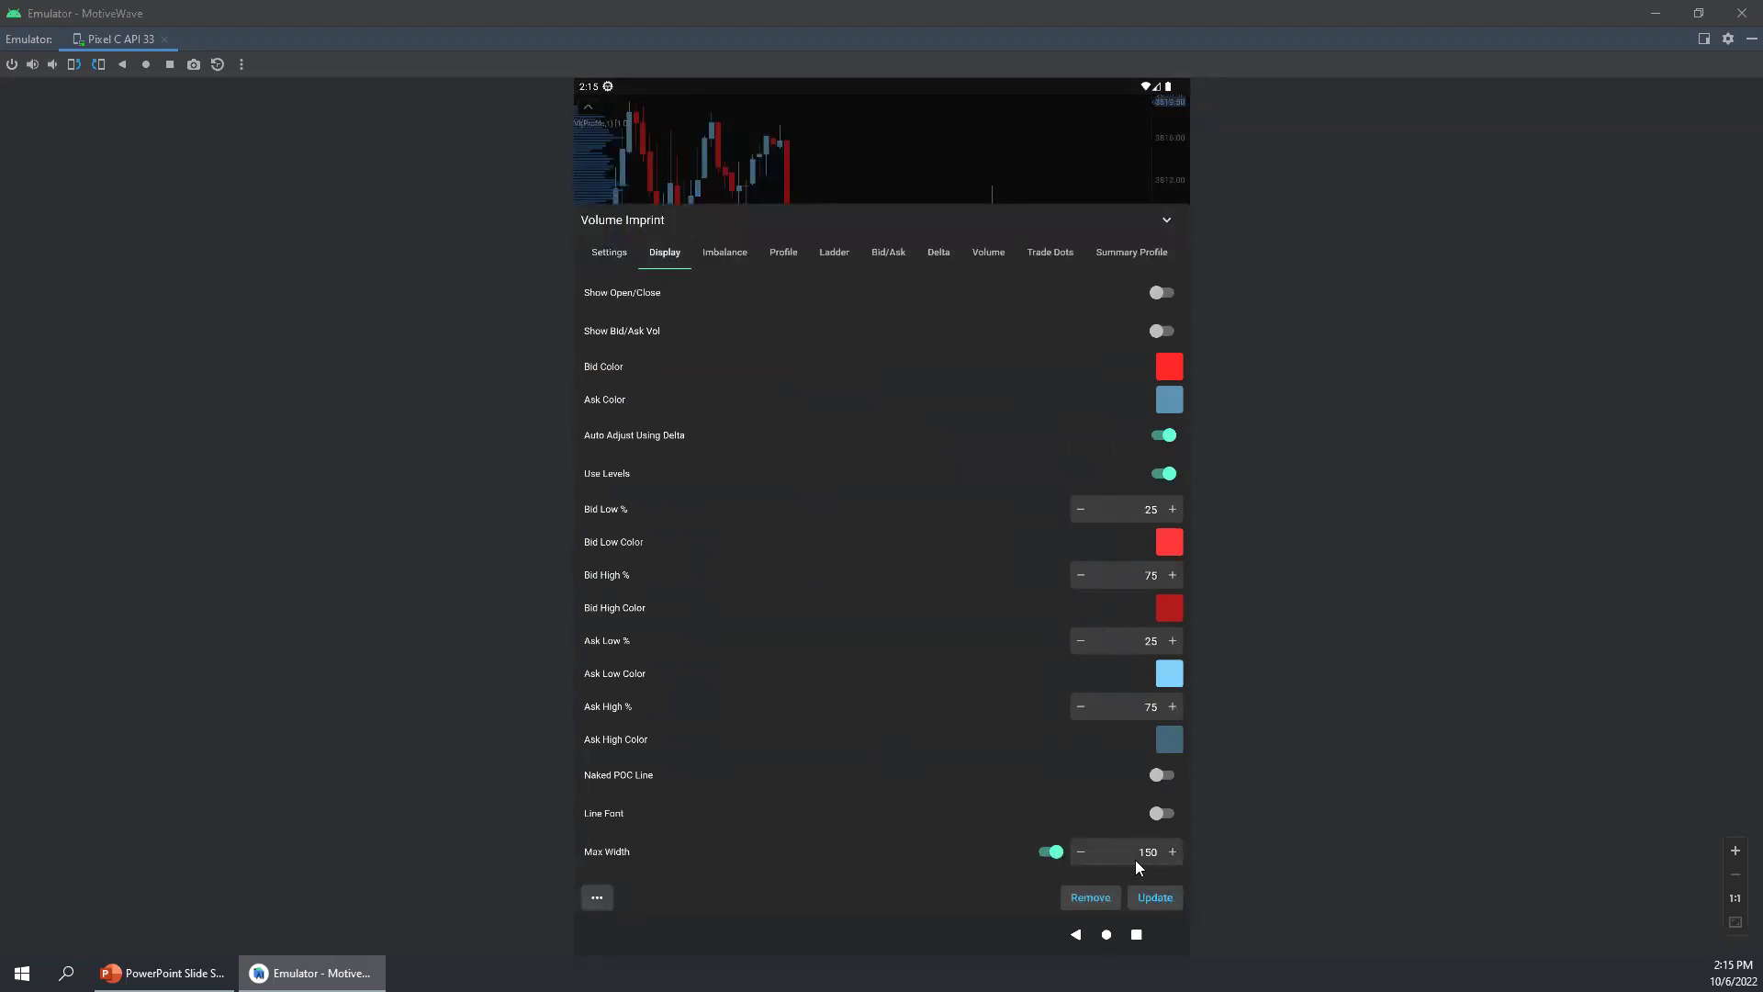
left_click(1151, 897)
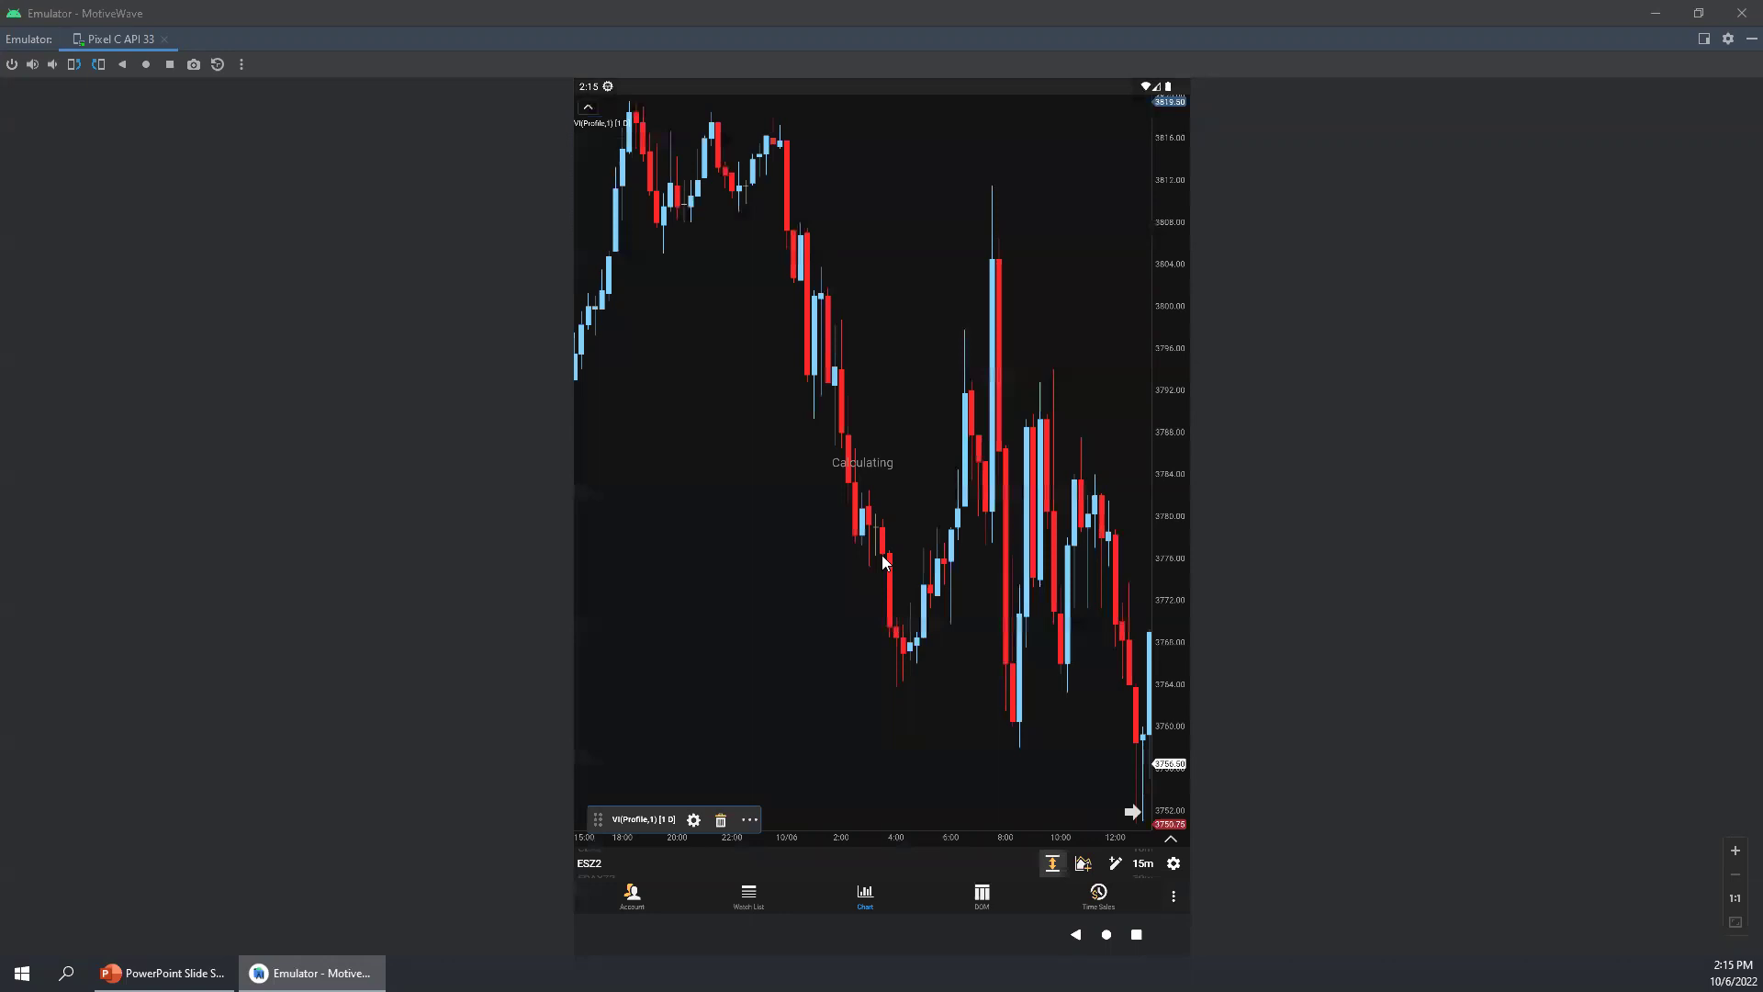
left_click_drag(740, 530, 847, 518)
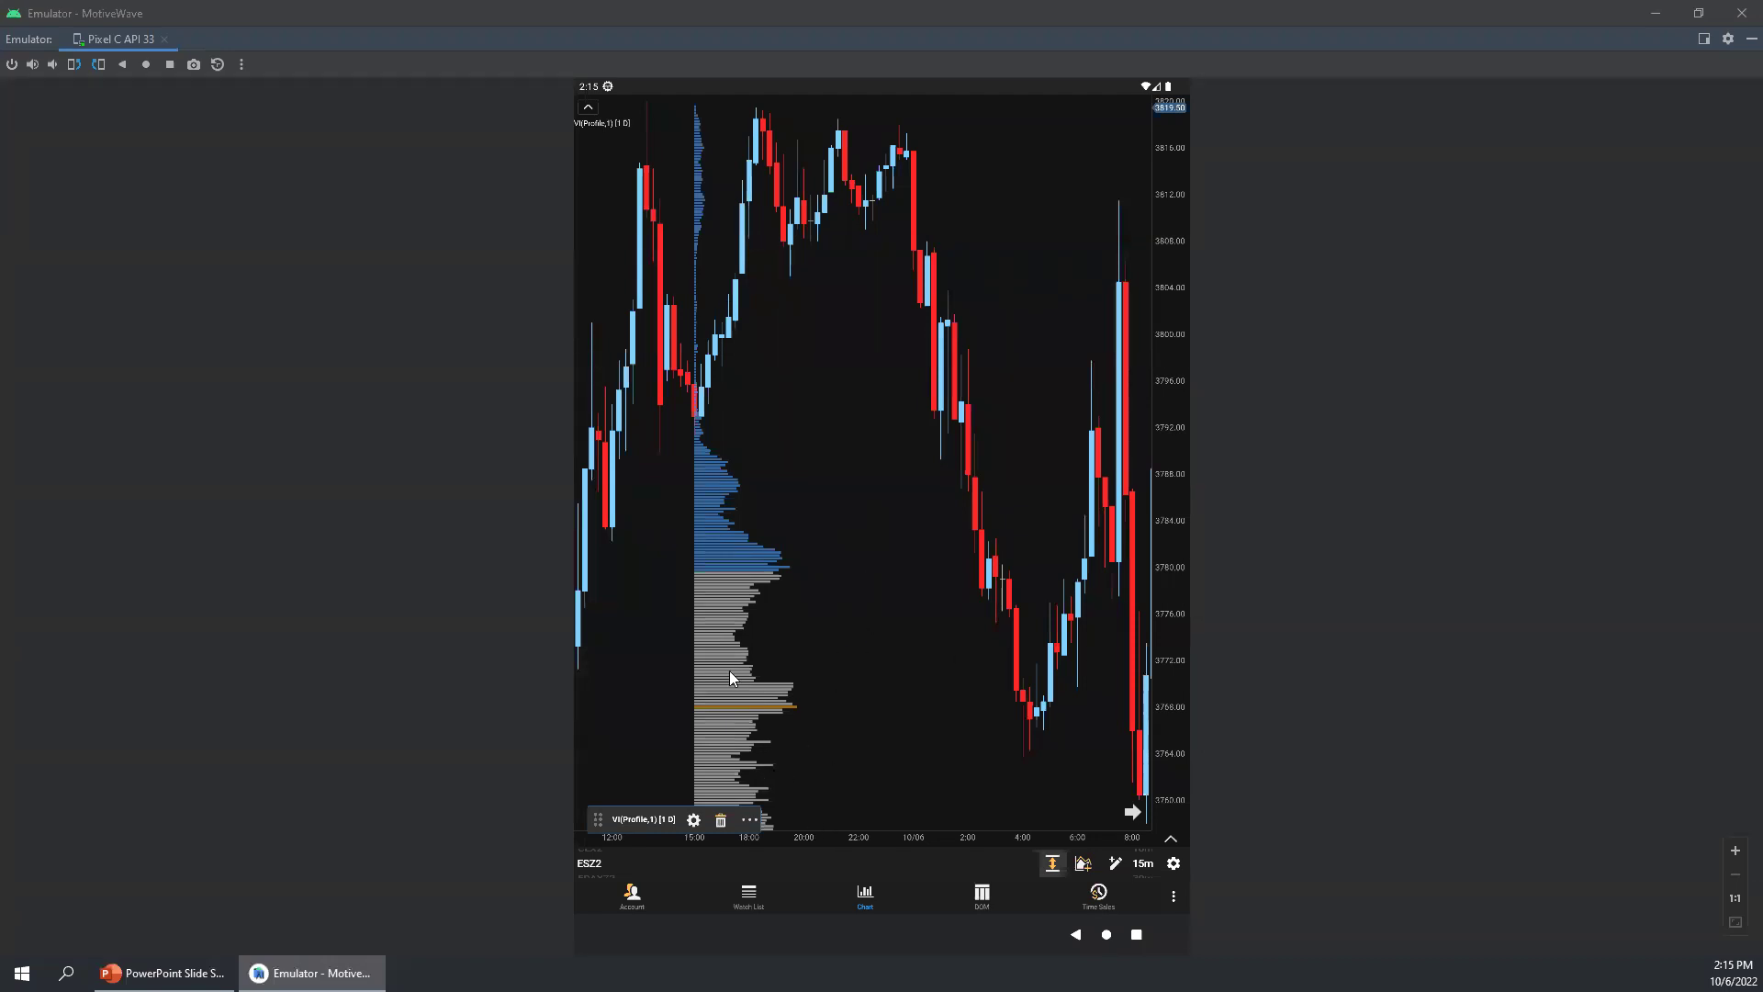
Step: Remove the Volume Imprint study from the ESZ2 chart and return to the most recent bars
left_click(733, 567)
left_click(720, 821)
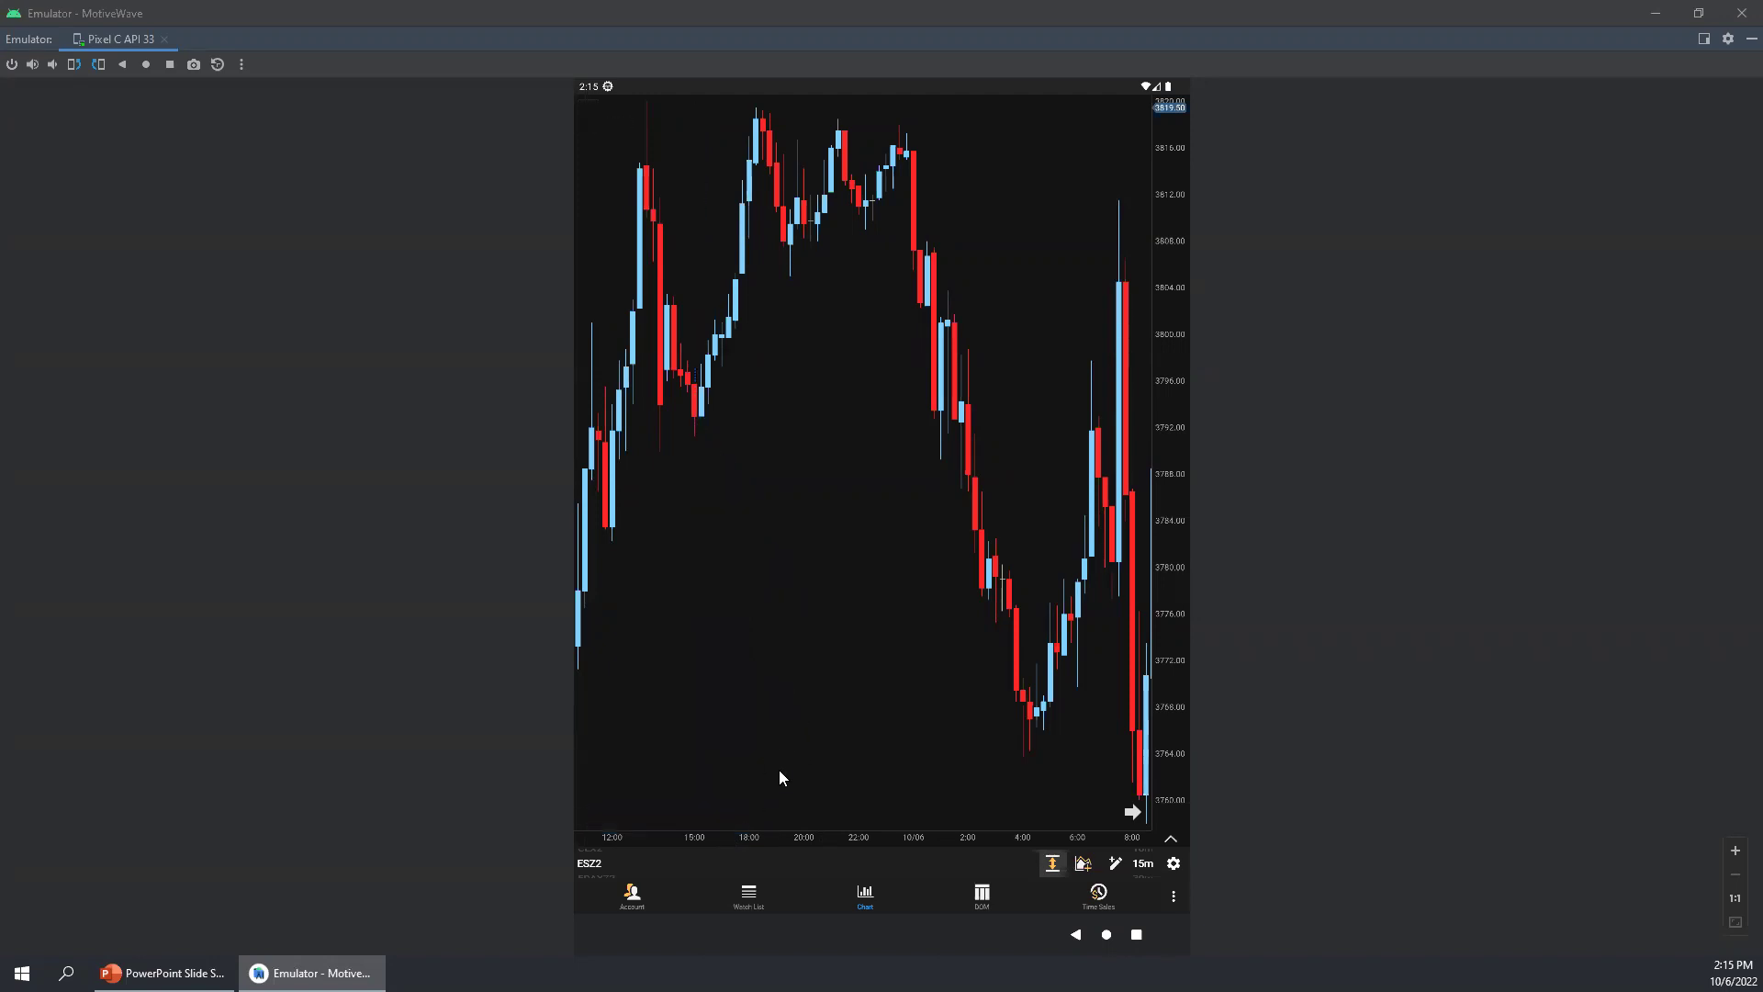
left_click_drag(844, 509, 643, 531)
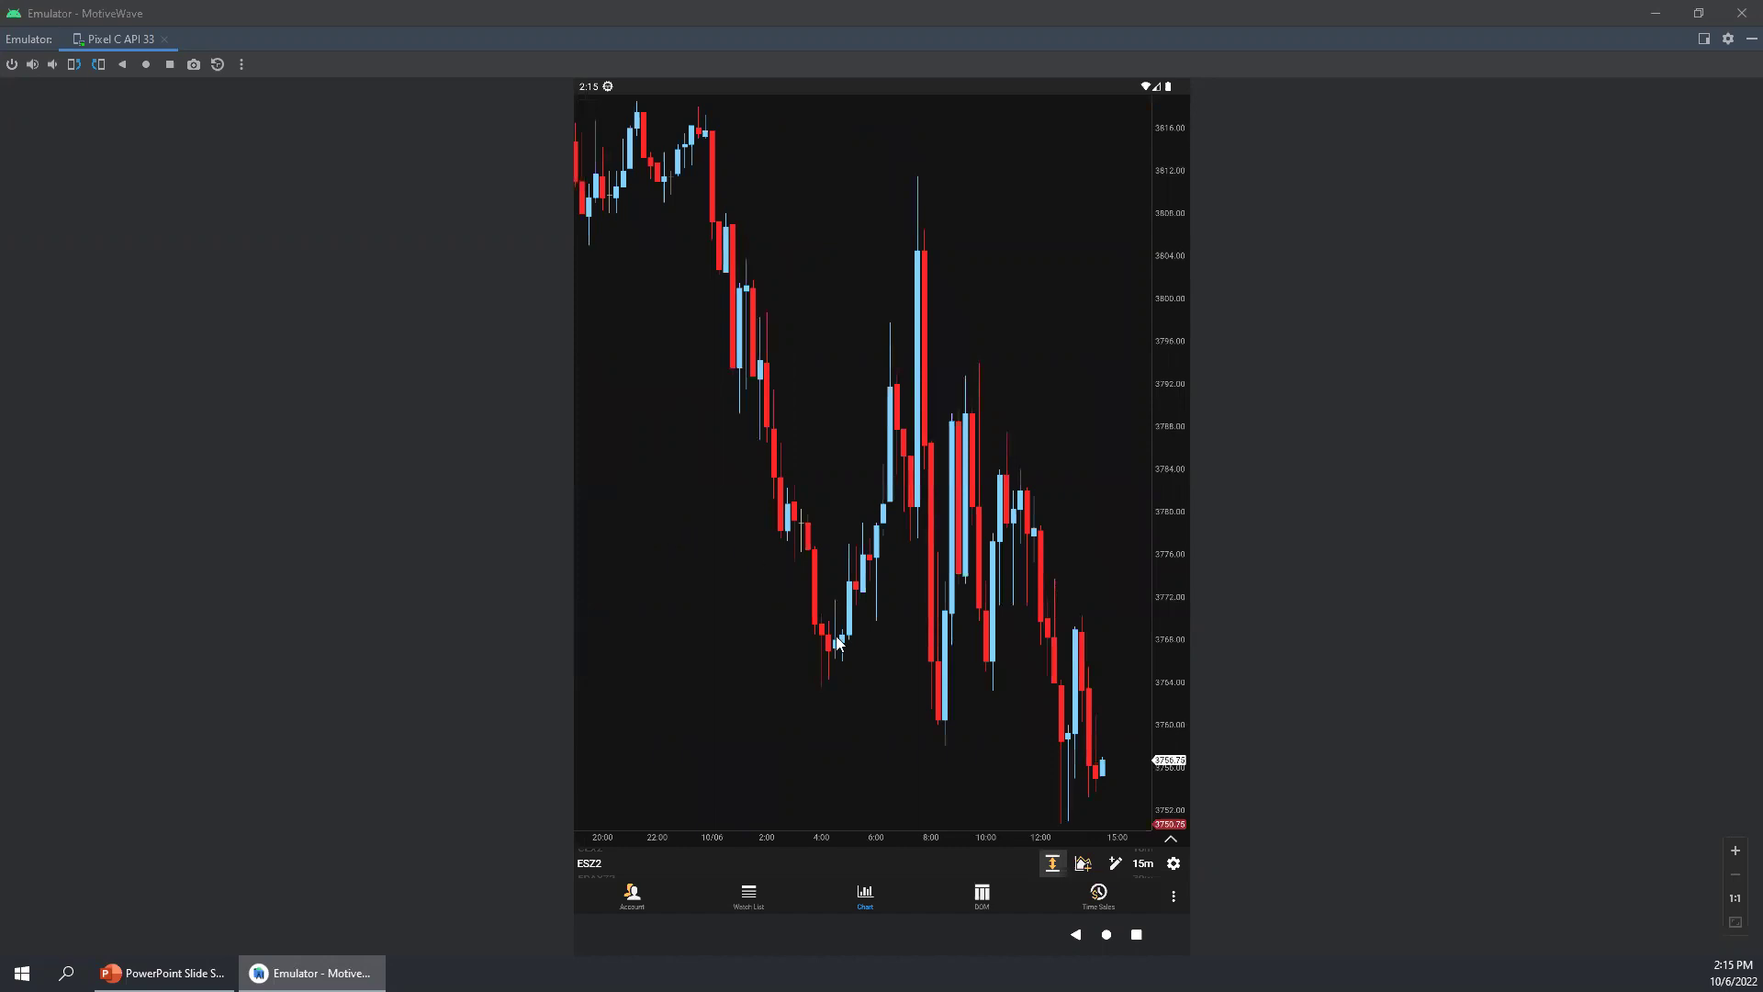
mouse_move(972, 732)
left_mouse_down()
mouse_move(894, 716)
mouse_move(964, 701)
mouse_move(921, 713)
mouse_move(947, 709)
left_mouse_up()
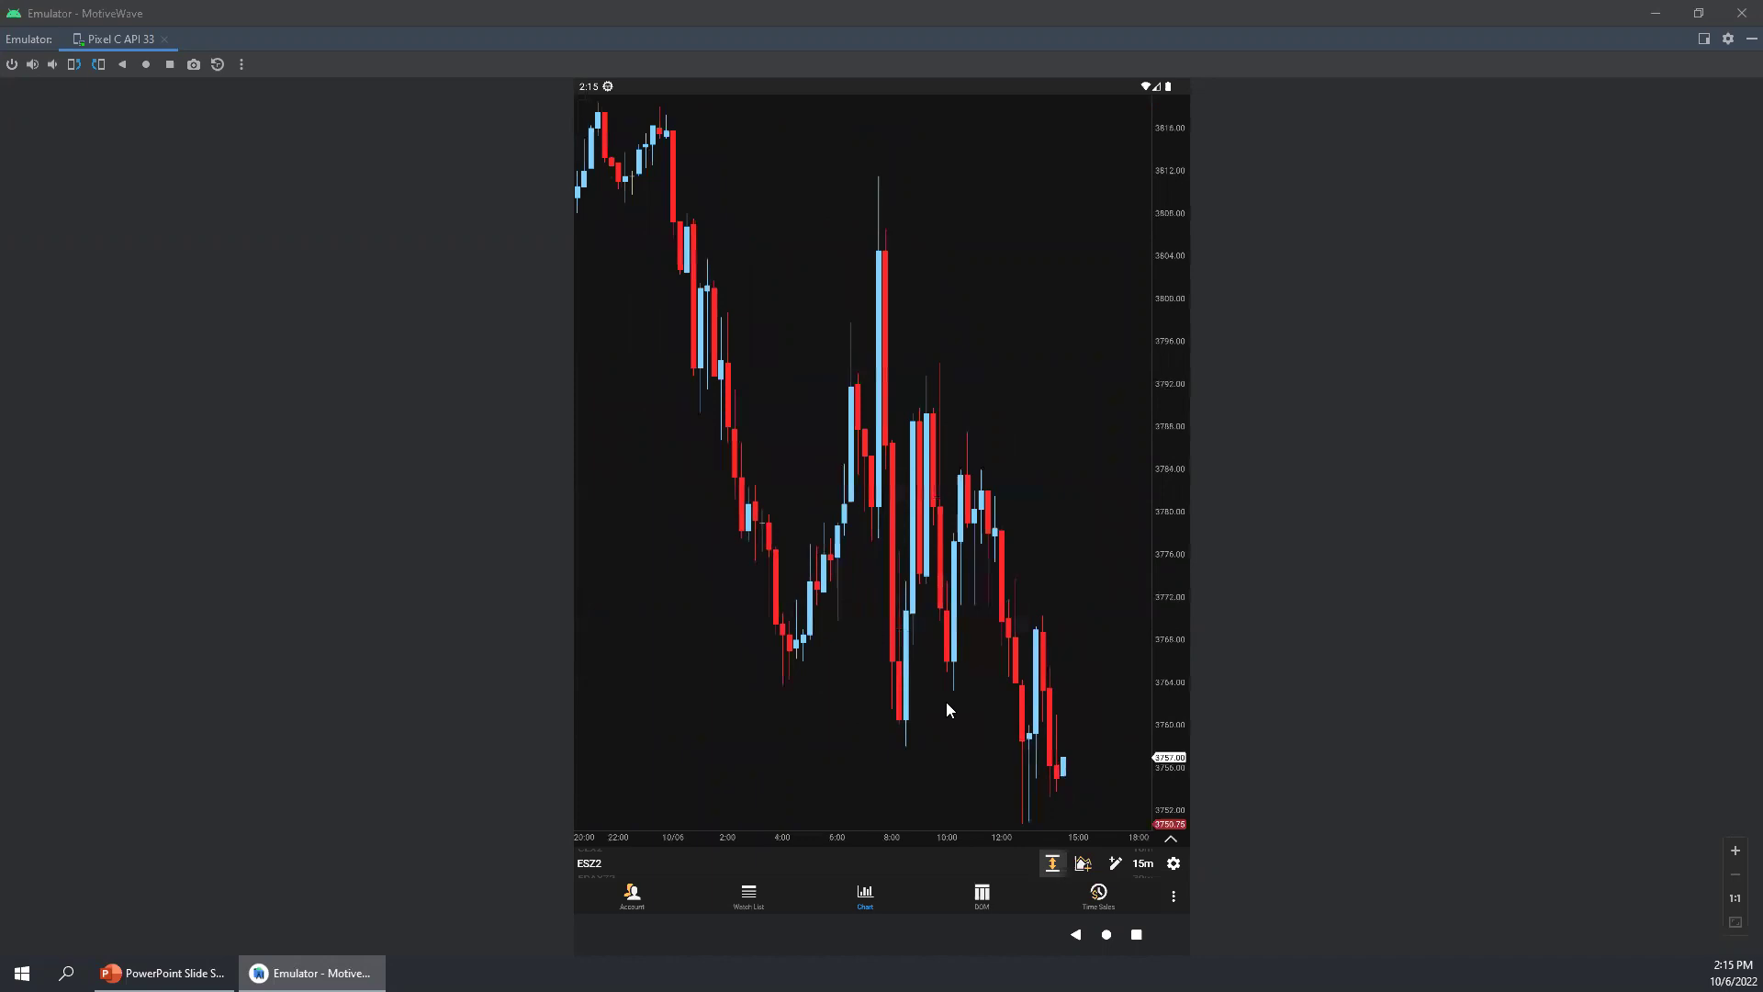
Step: Switch the ESZ2 chart to the 5 min bar interval and widen the bars so only the latest few fill the view
left_click(1142, 863)
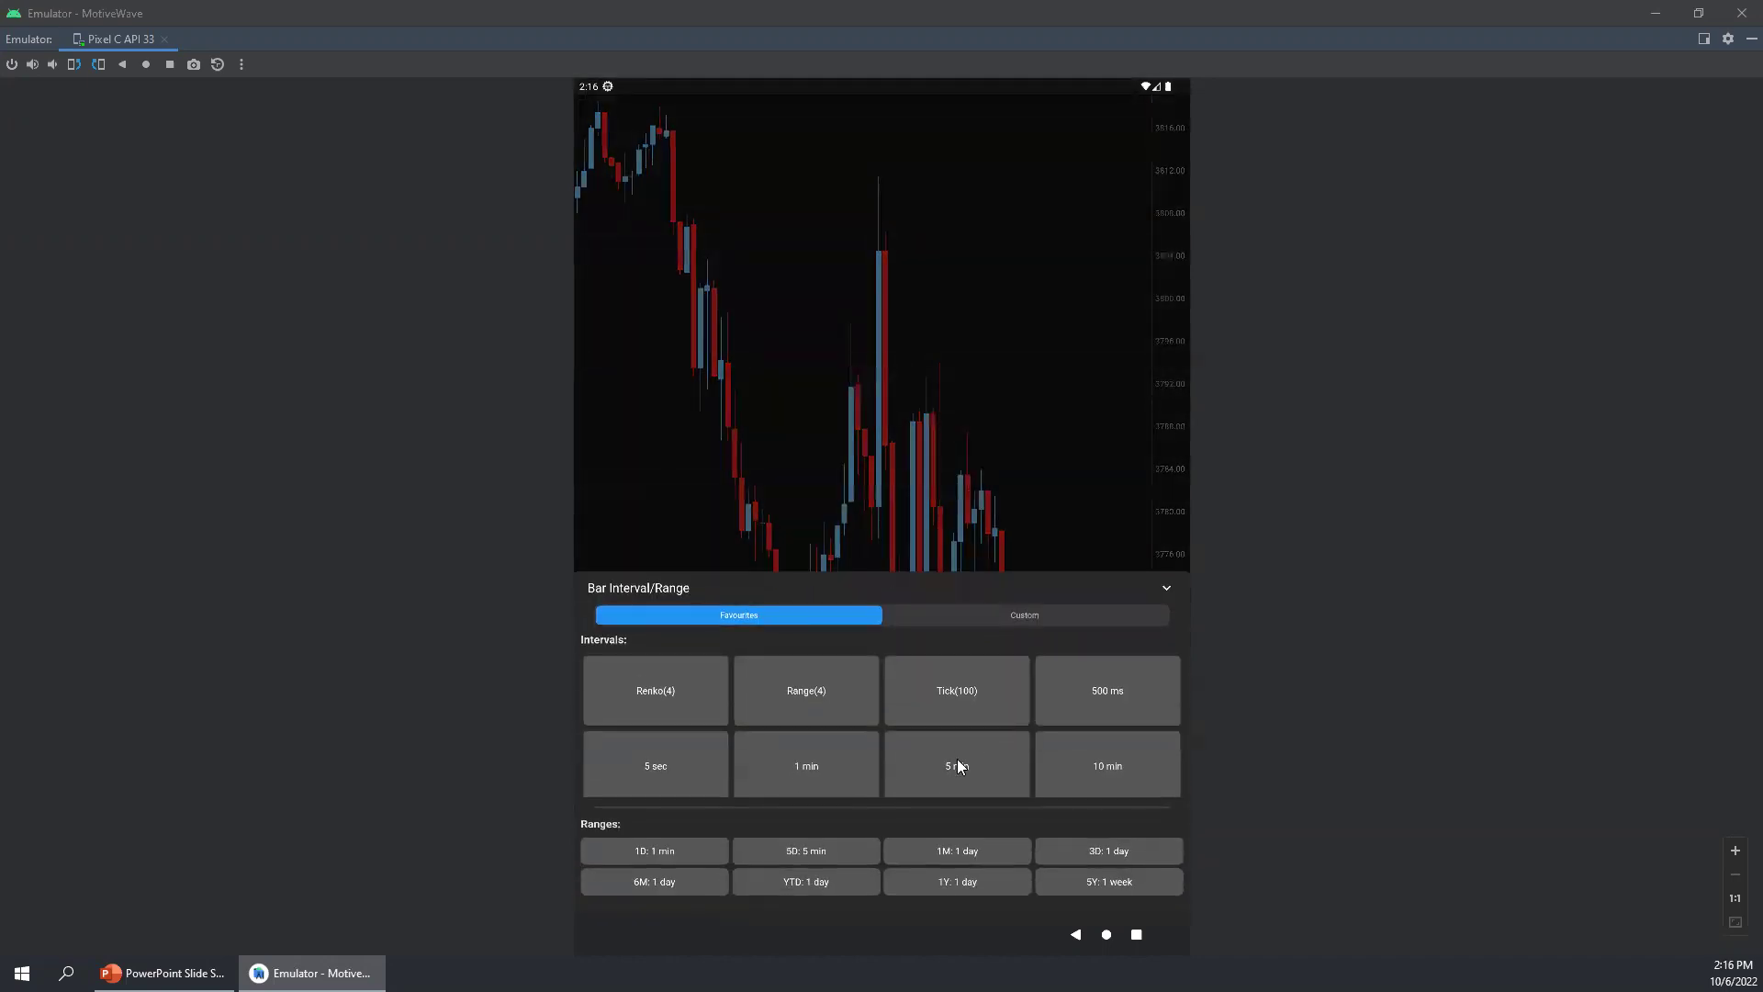
left_click(956, 759)
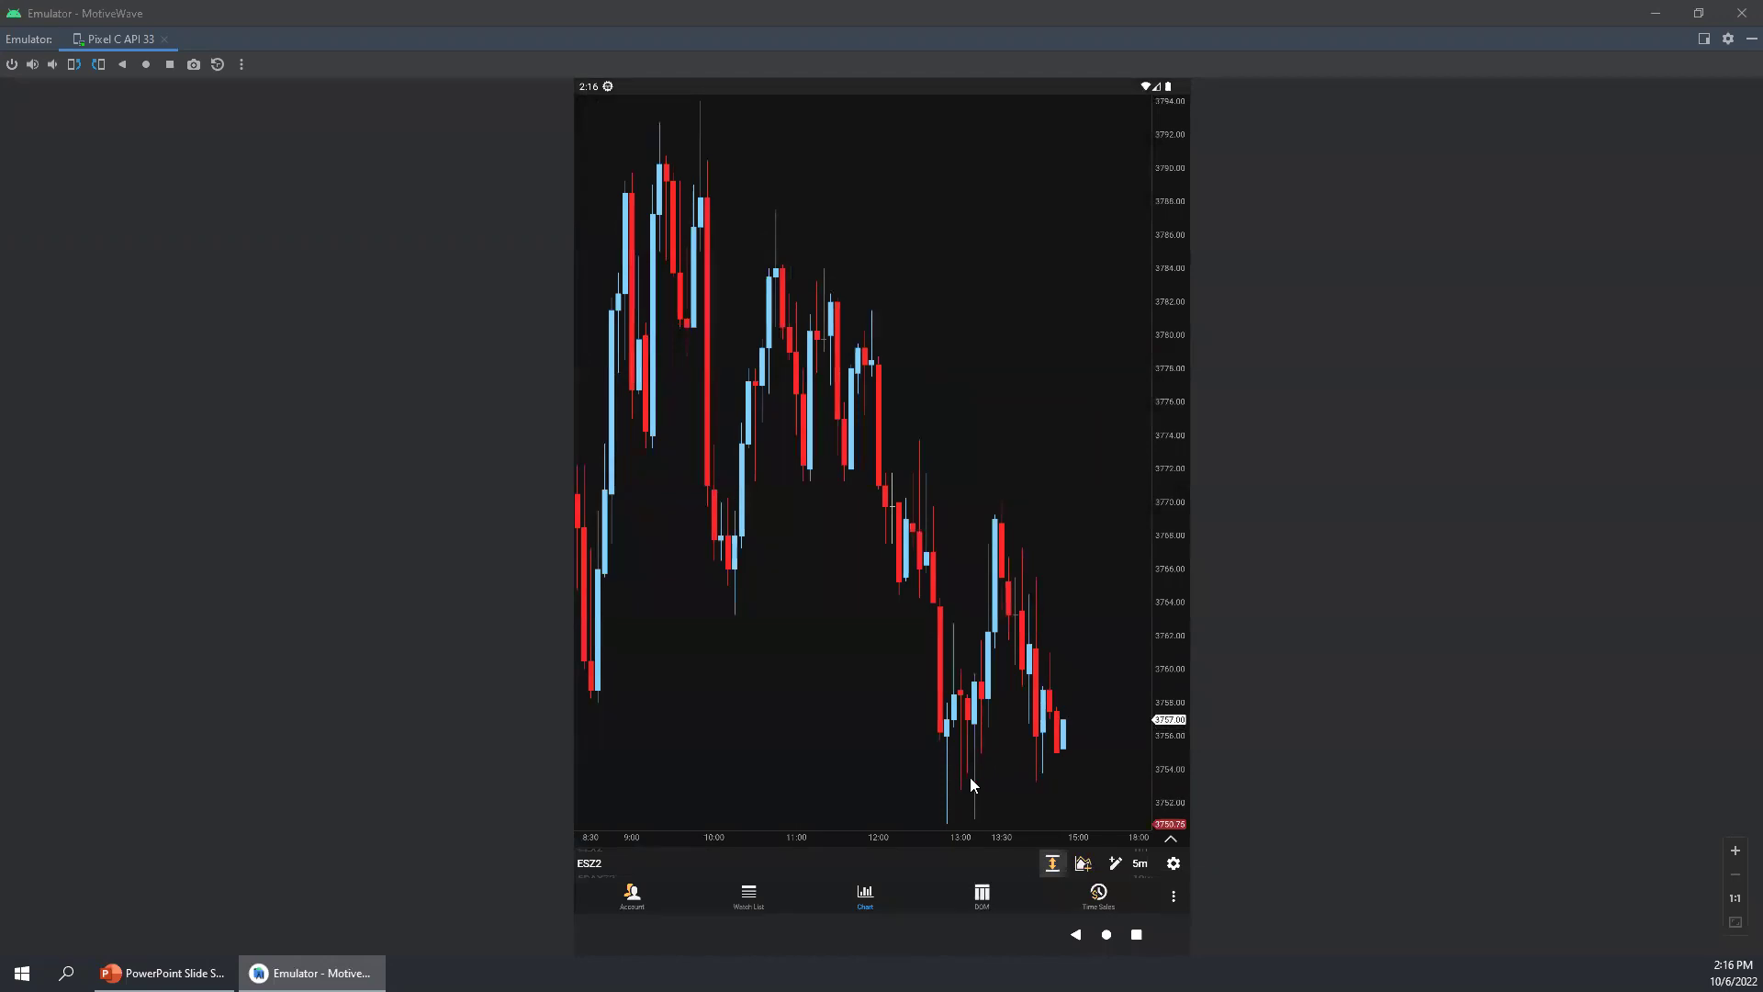
scroll(1030, 834, "up", 3)
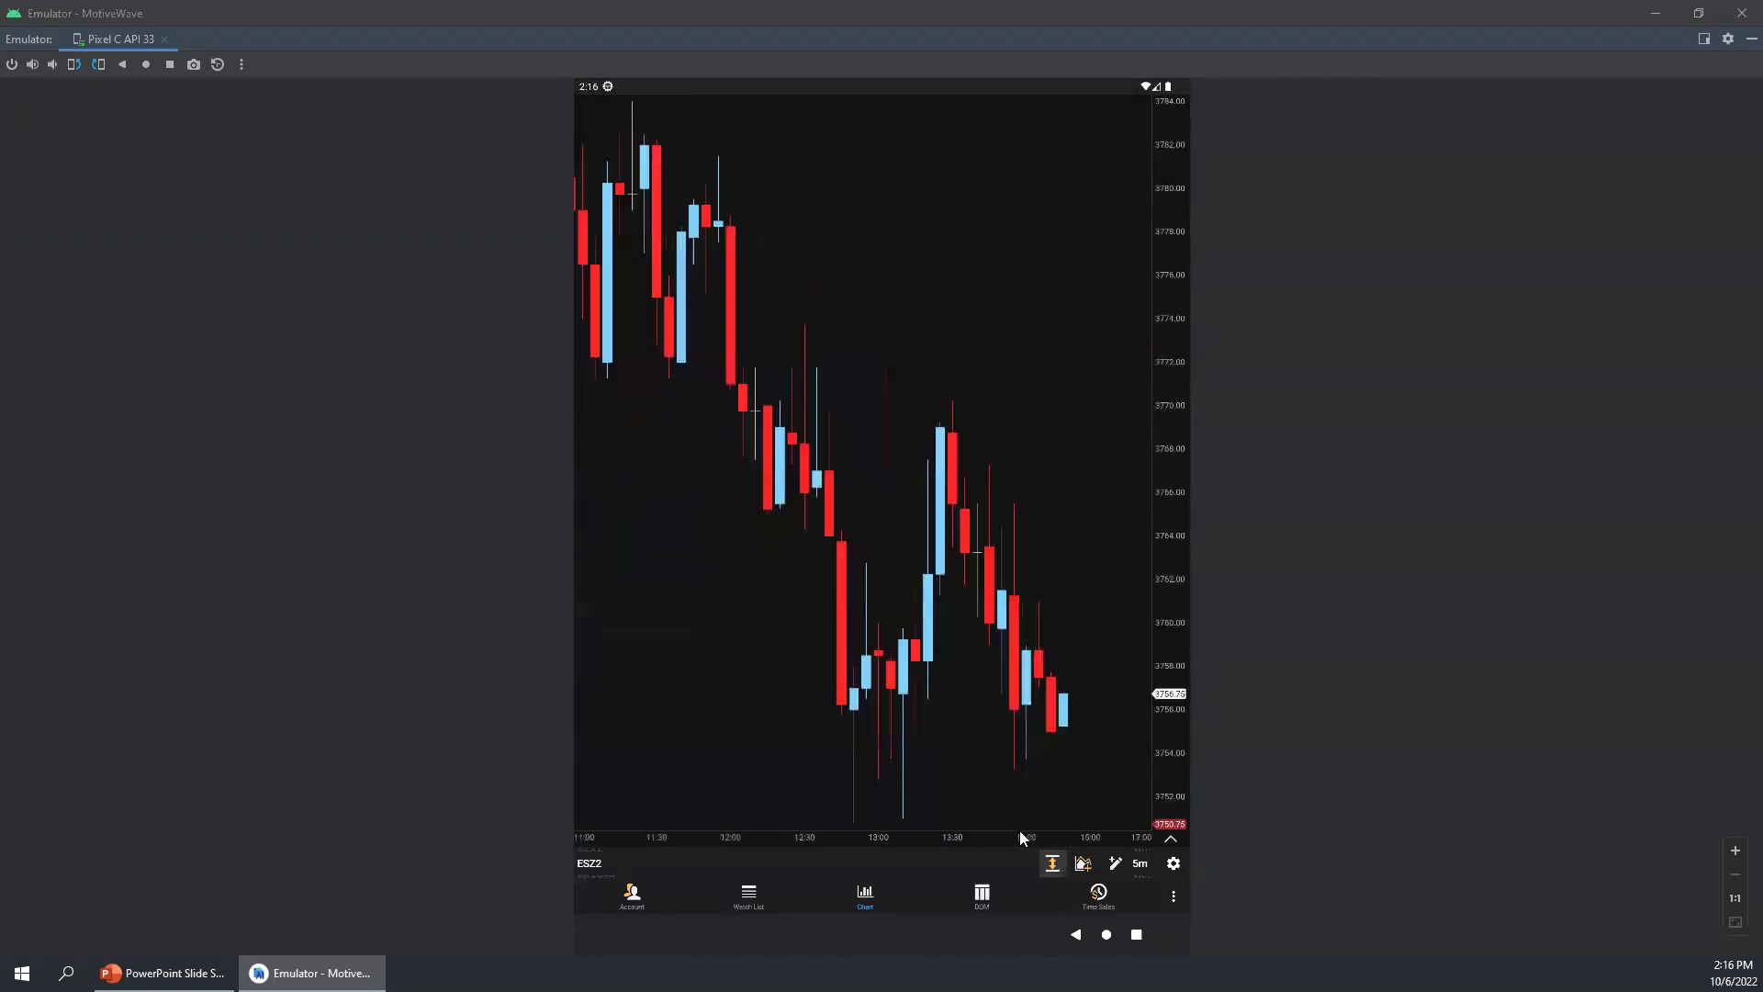
left_click_drag(1014, 832, 894, 832)
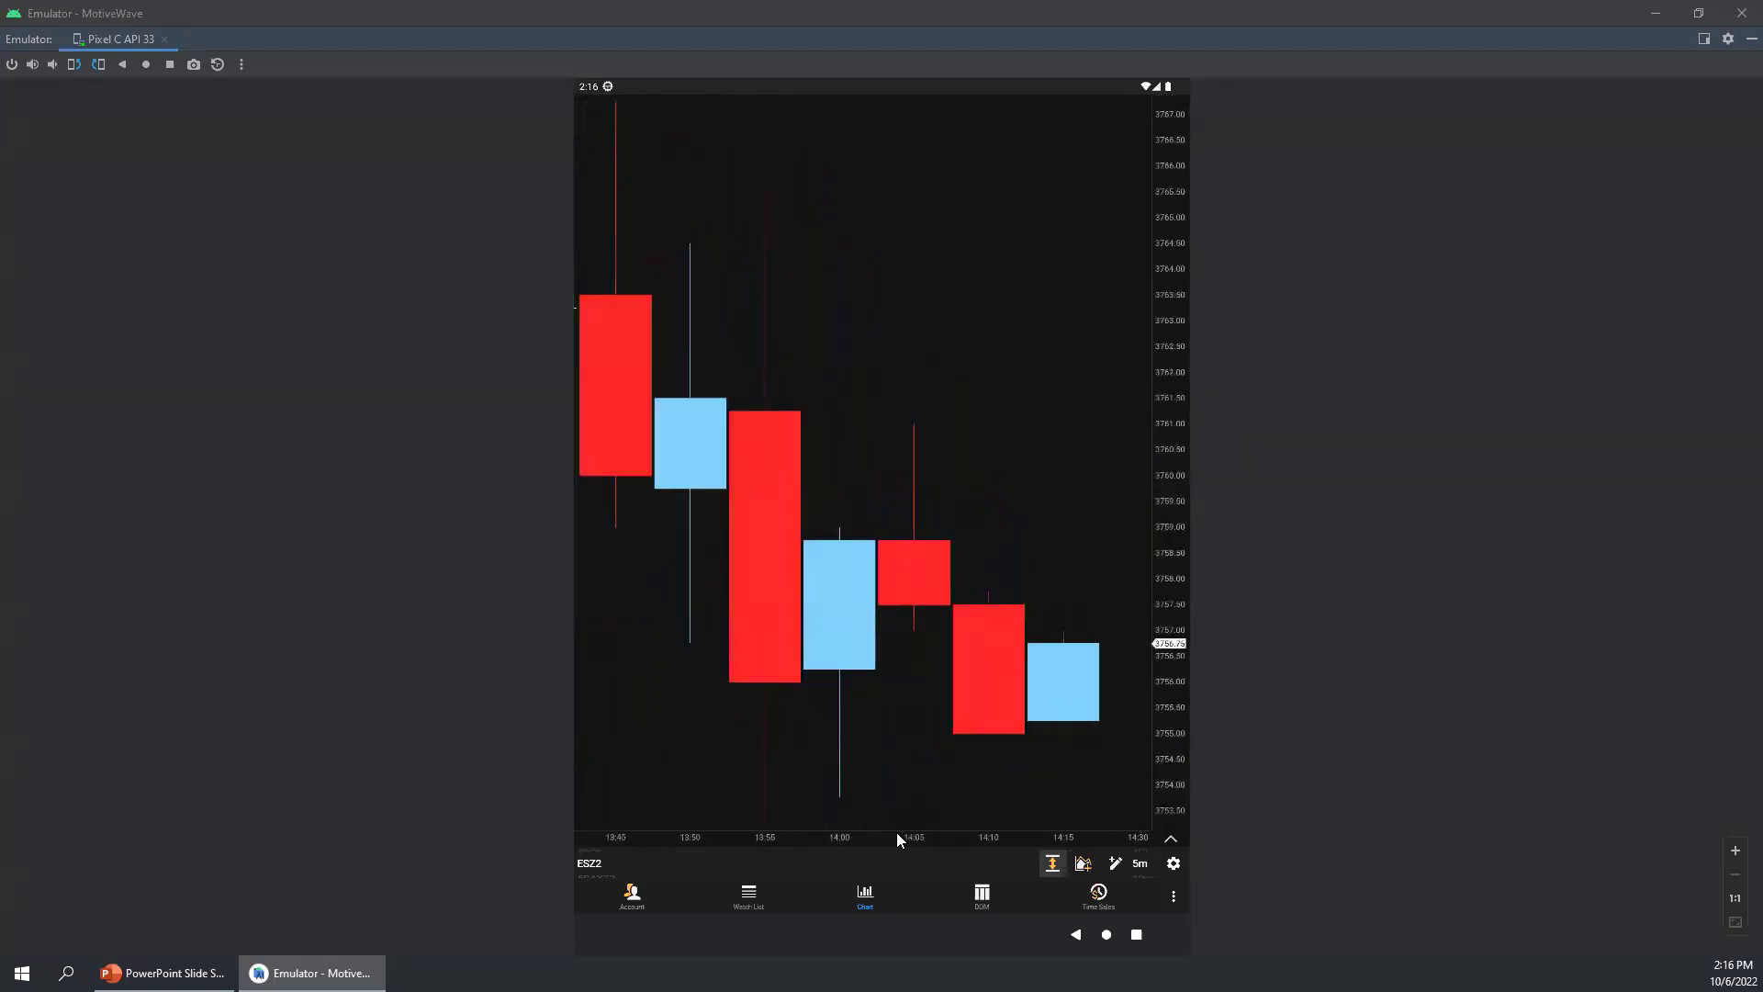
Step: Begin adding the recently used Volume Imprint study and set its Column 1 to Bid/Ask
left_click(1084, 865)
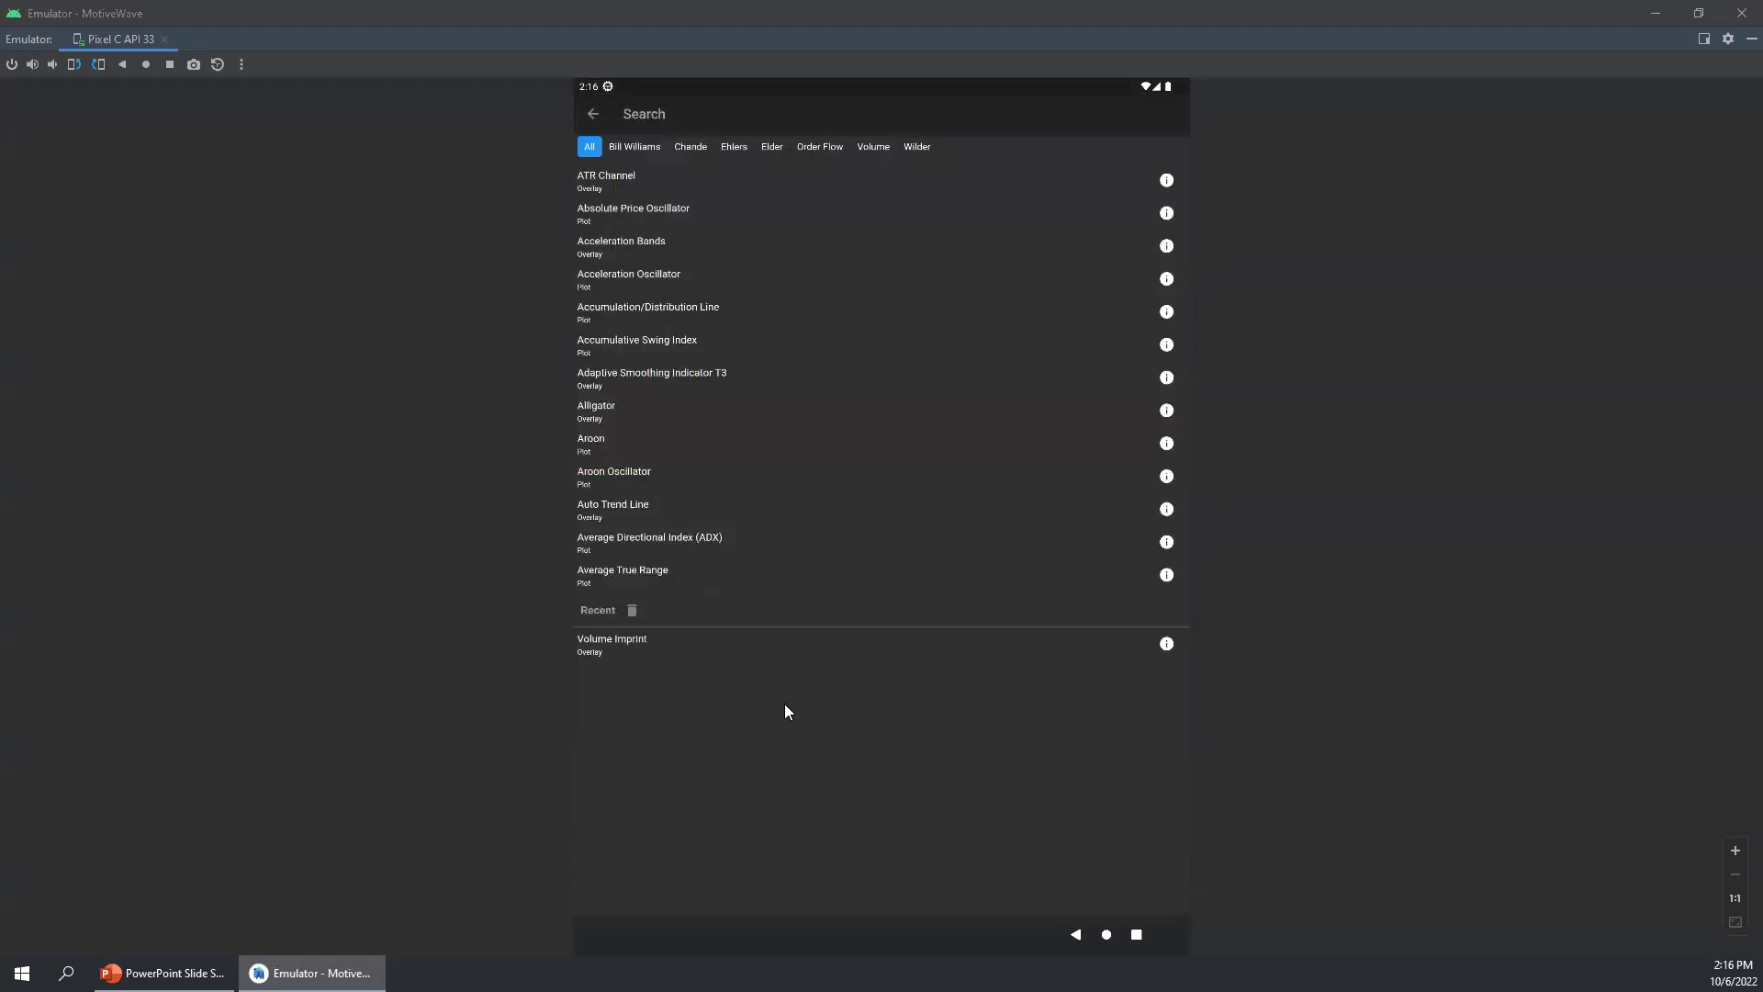
left_click(613, 641)
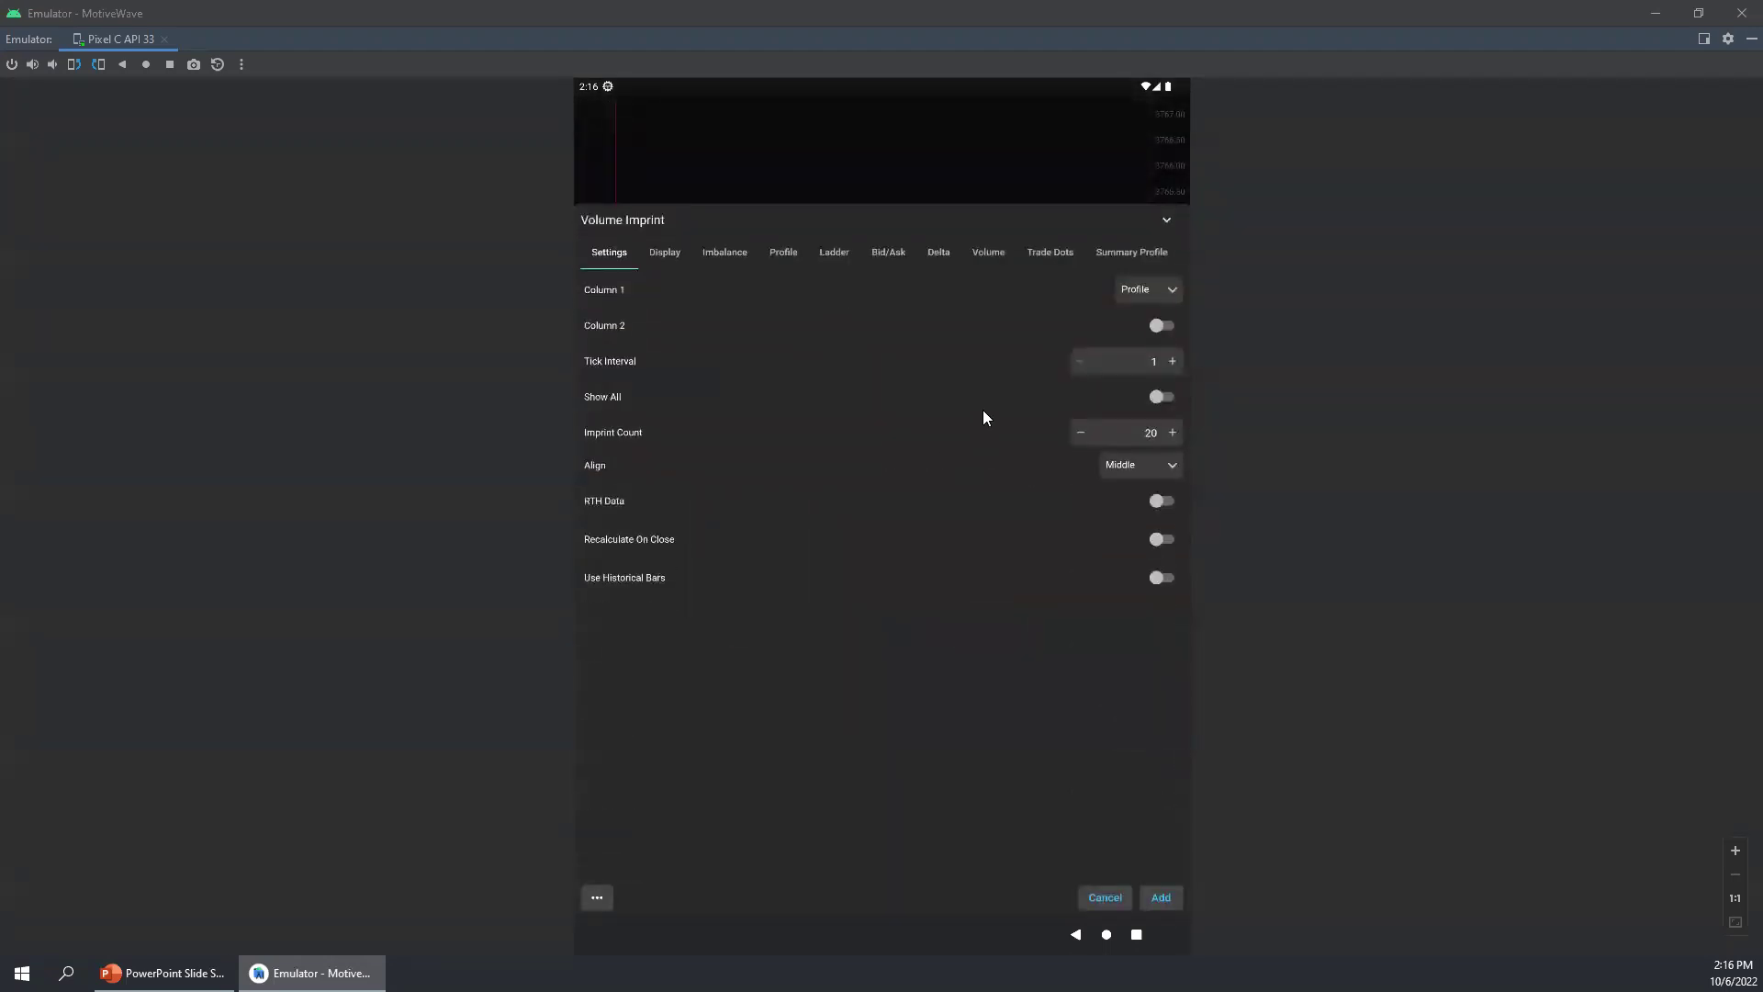
left_click(1157, 290)
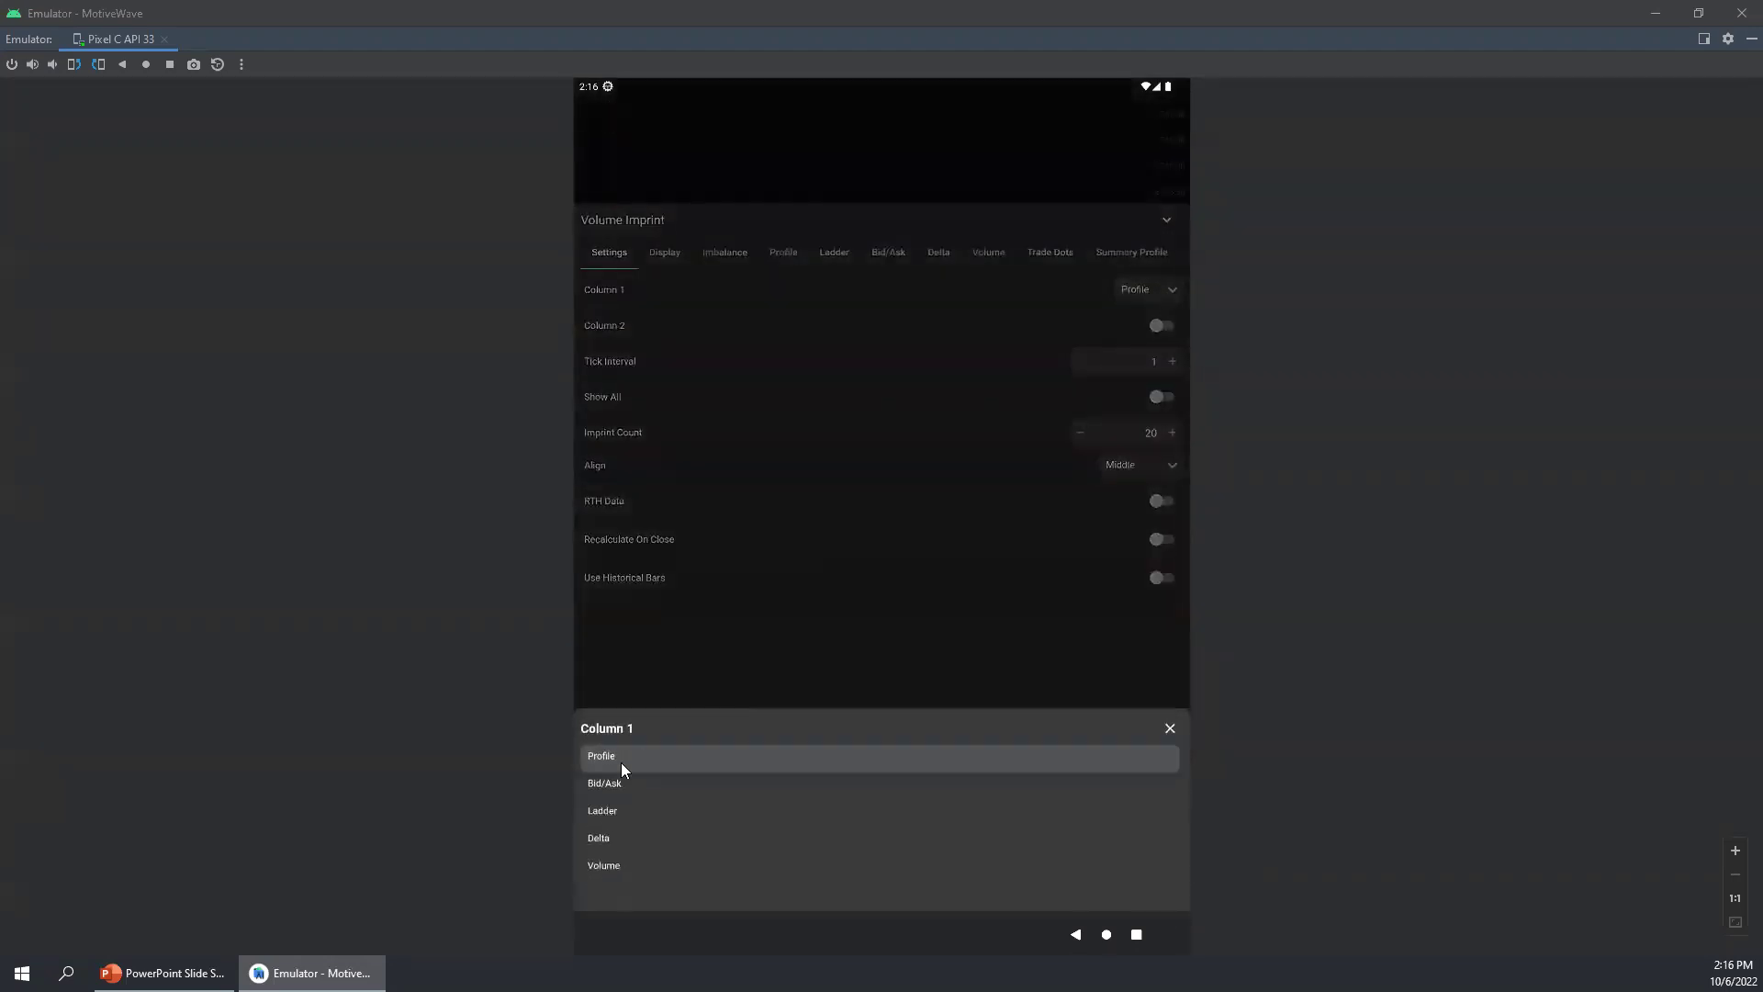
left_click(618, 782)
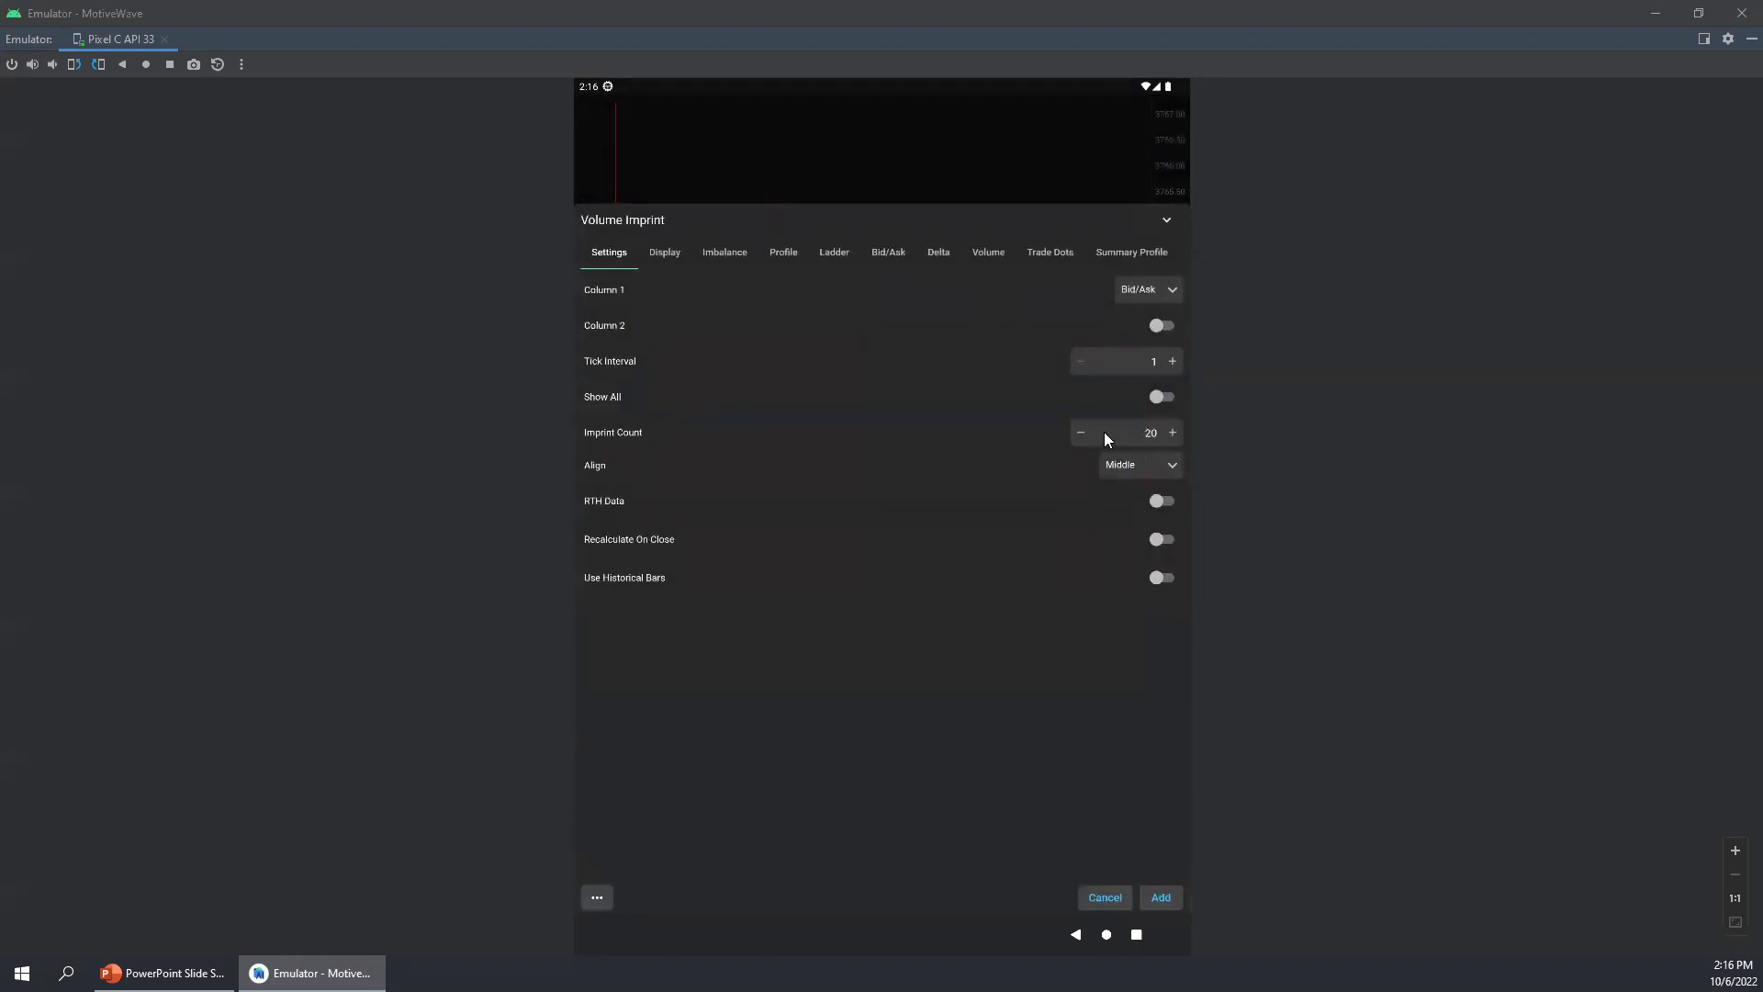
Step: Turn off Show Open/Close in the study's display settings and POC Outline in its Bid/Ask settings
left_click(666, 253)
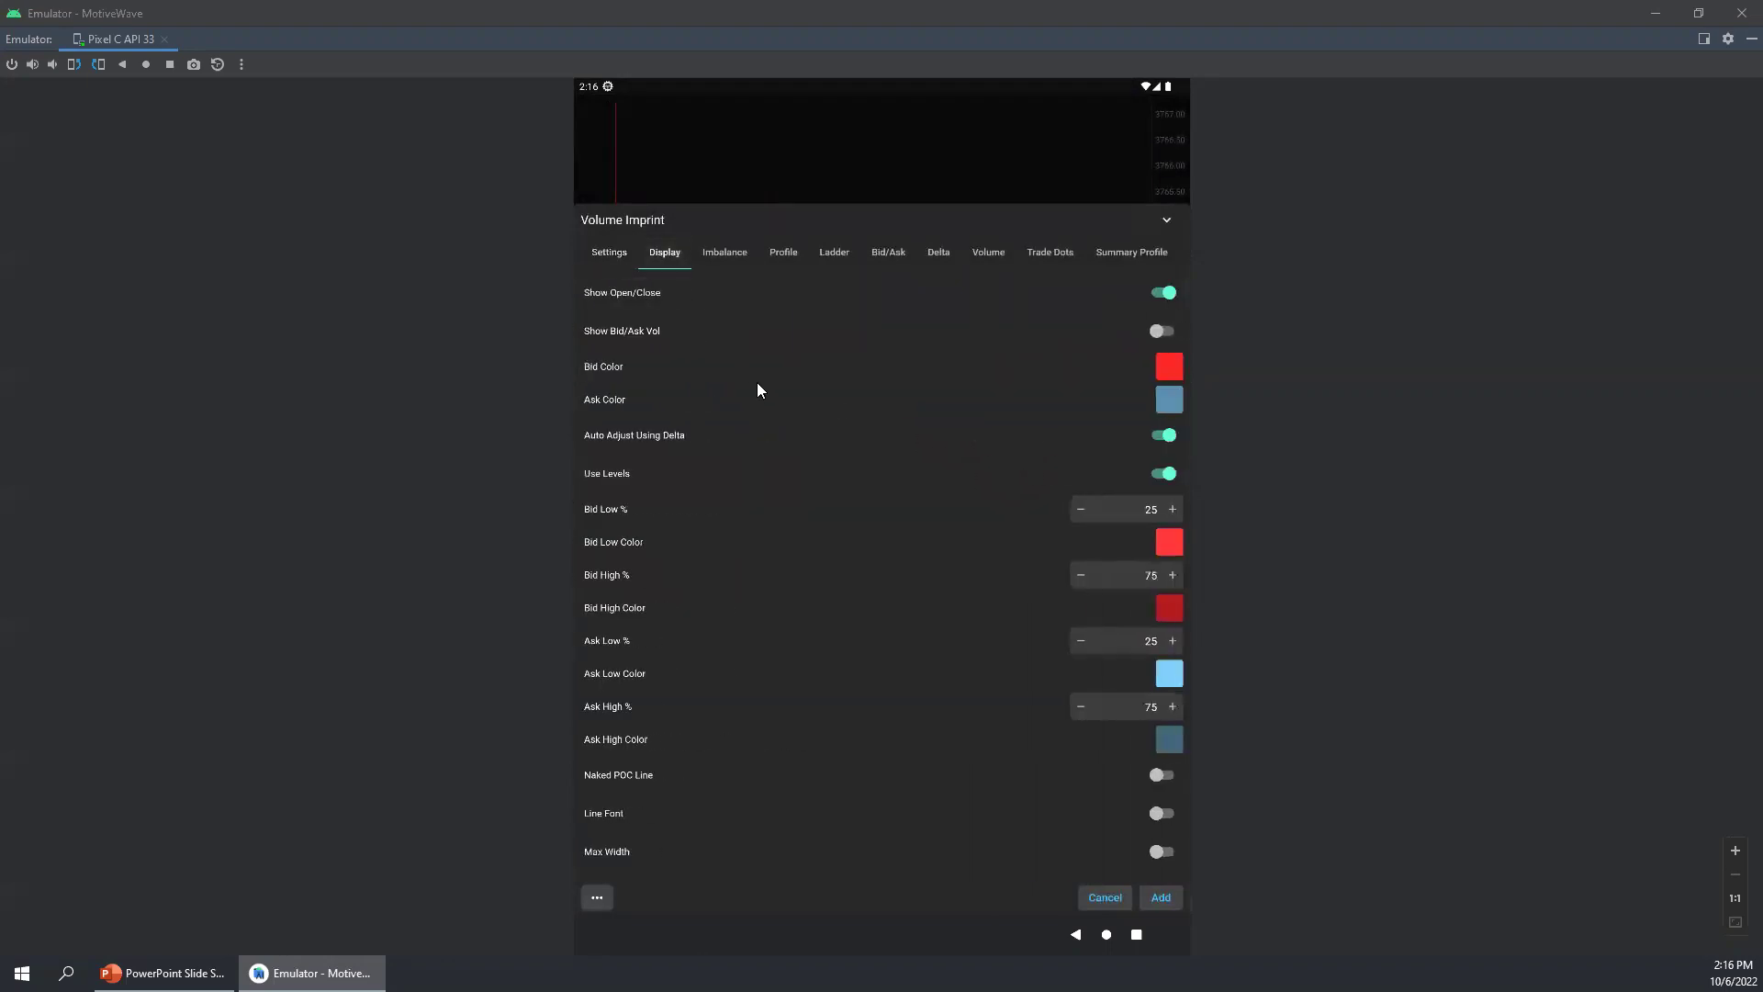
left_click(1164, 294)
left_click(888, 251)
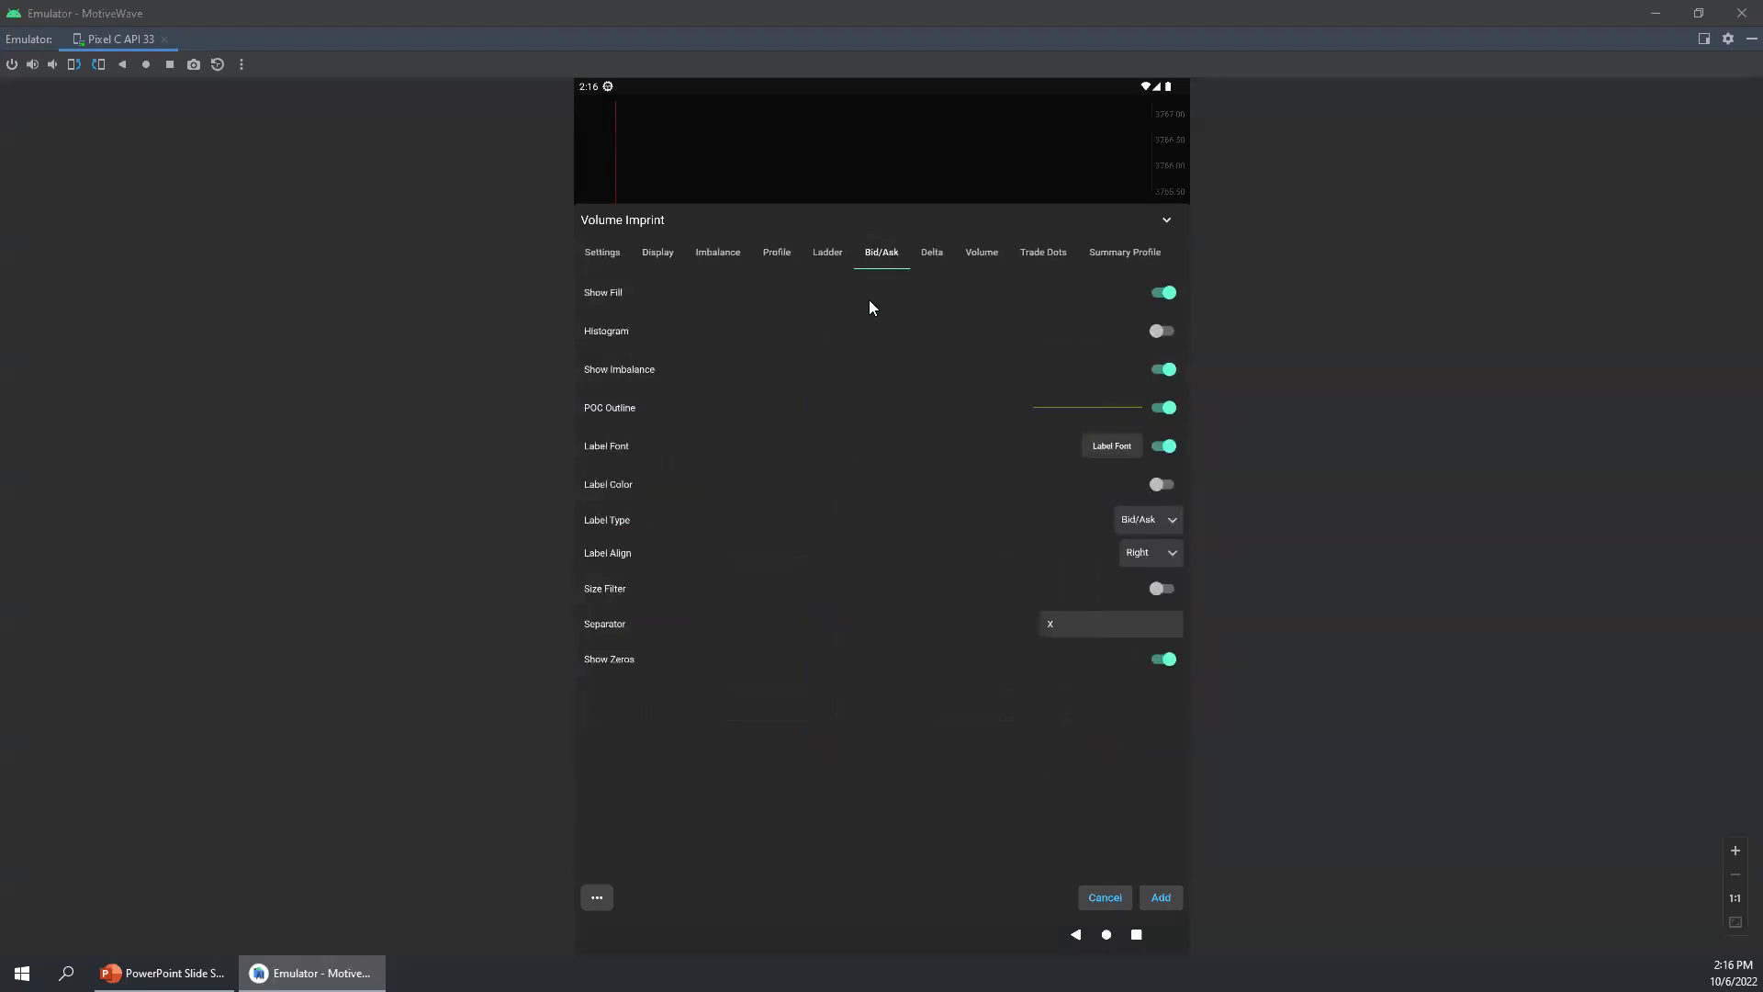
left_click(1168, 410)
Step: Enable Imbalance % at 200 with both the Ask Font and Bid Font, and add the Volume Imprint study to the chart
left_click(717, 255)
left_click(1160, 292)
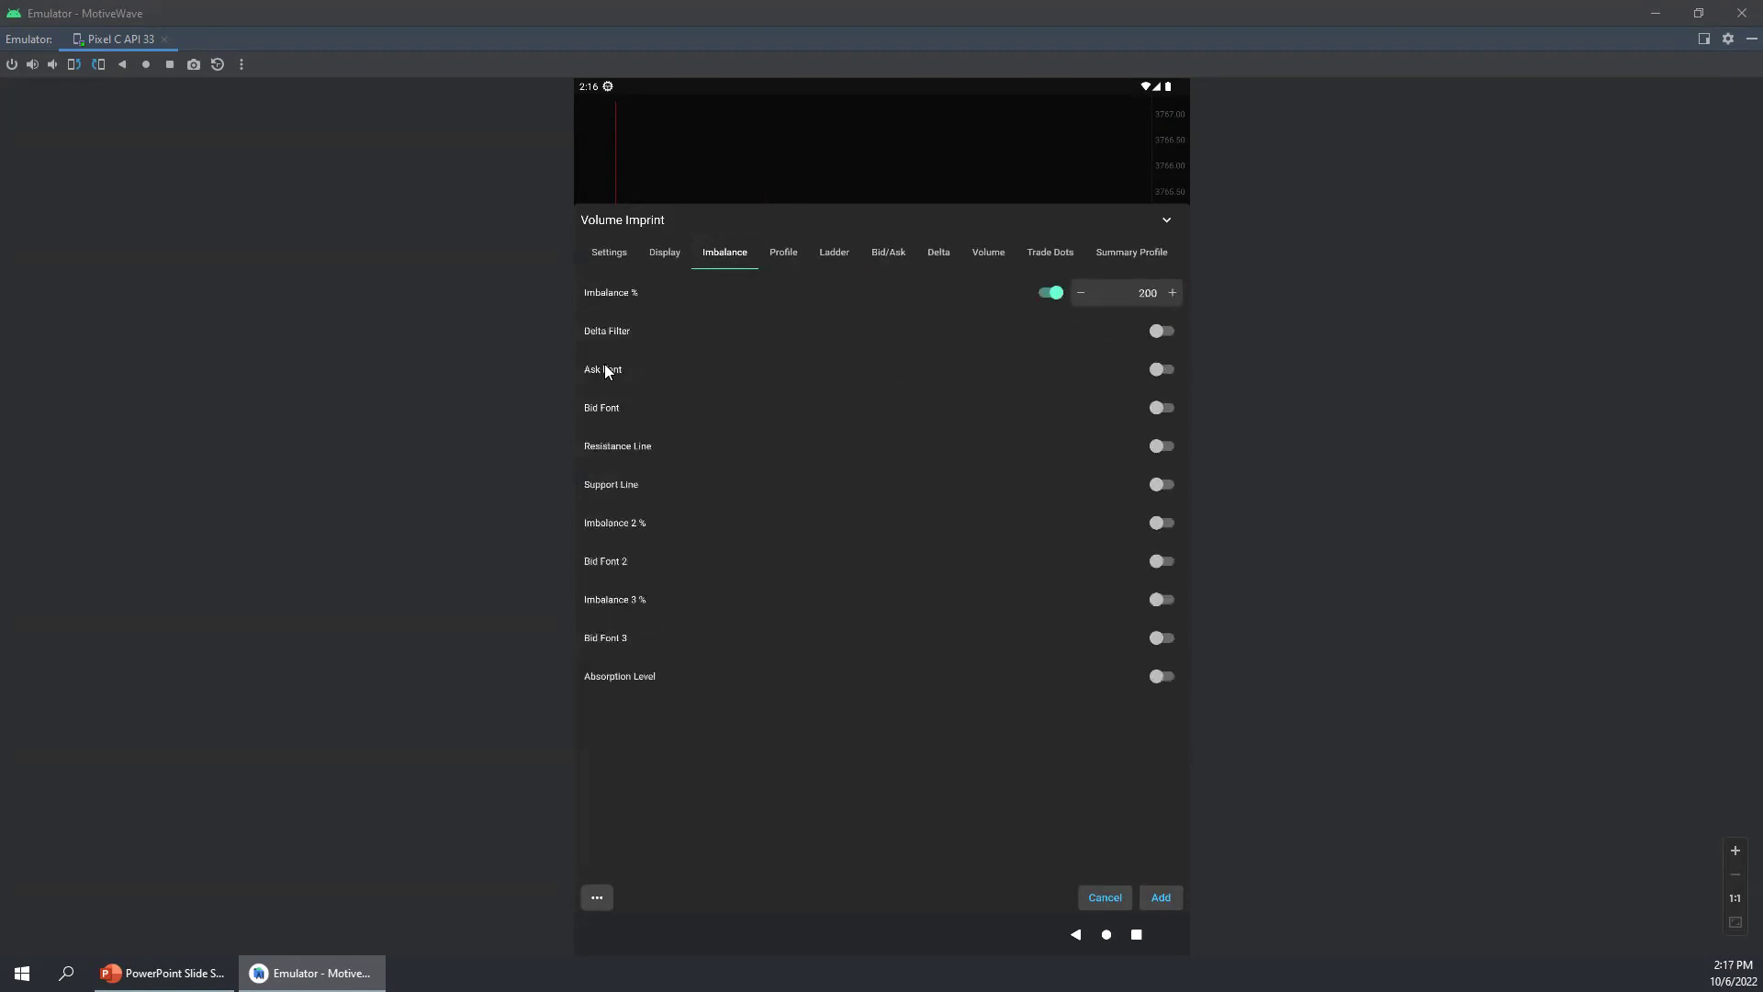
left_click(1159, 369)
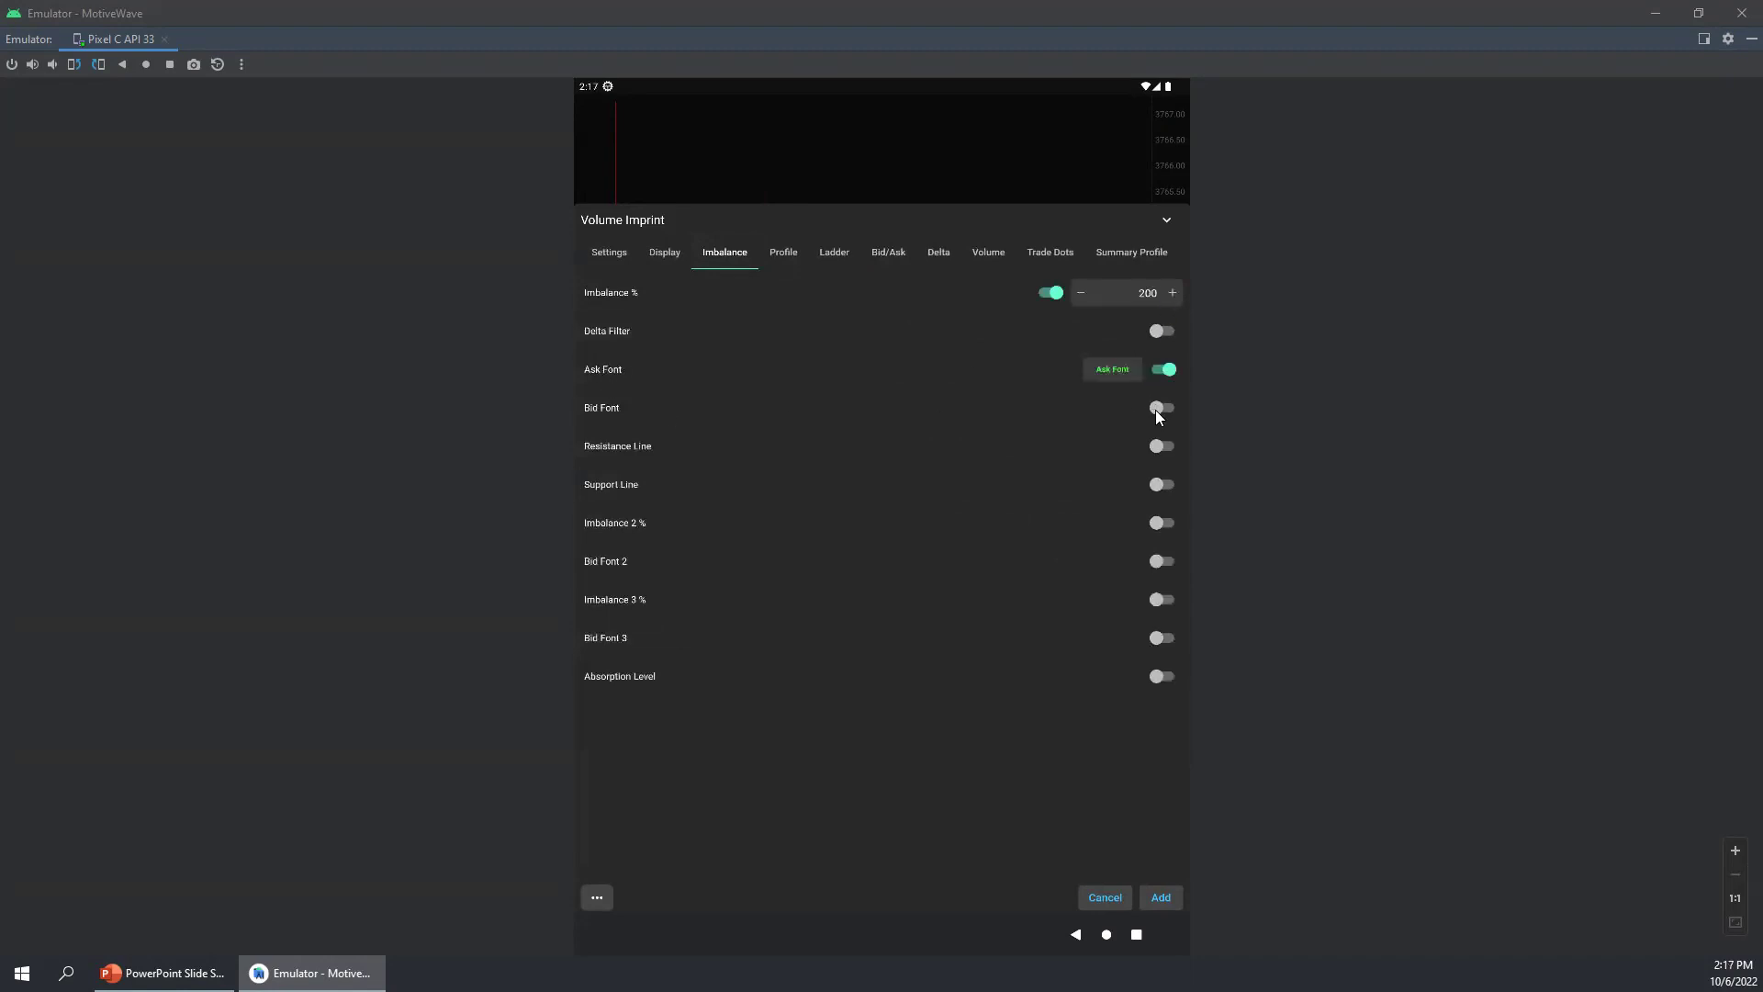
left_click(1157, 407)
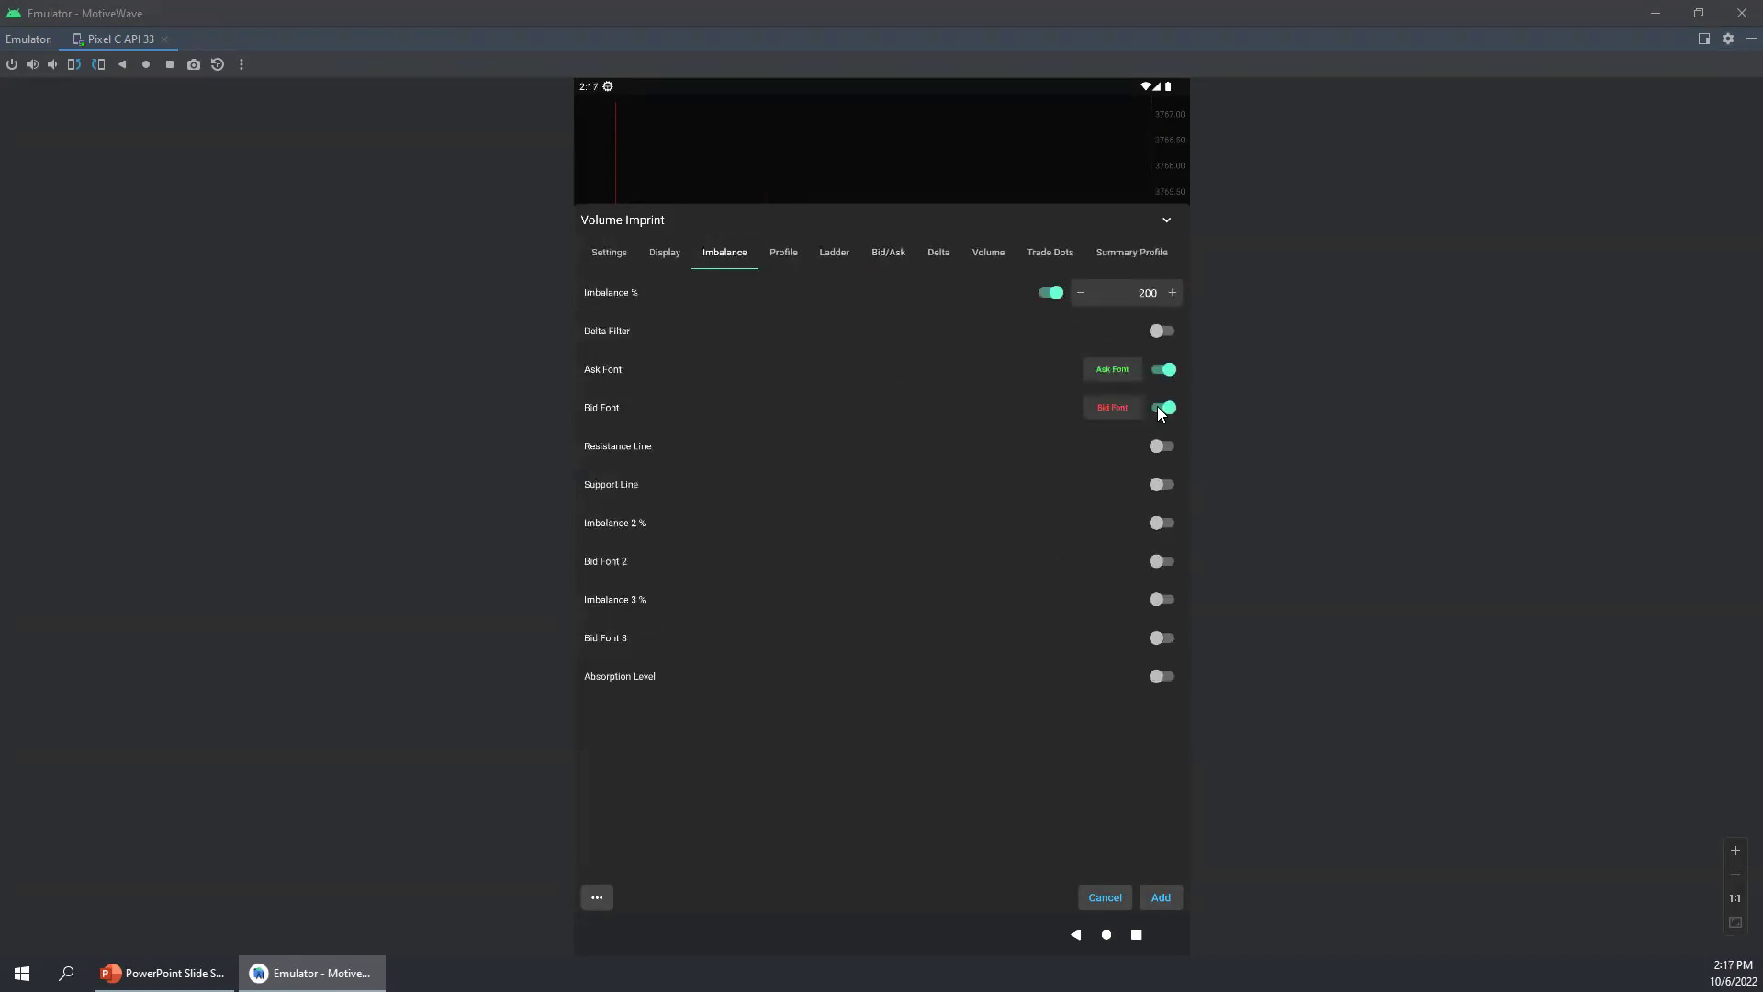
left_click(1161, 898)
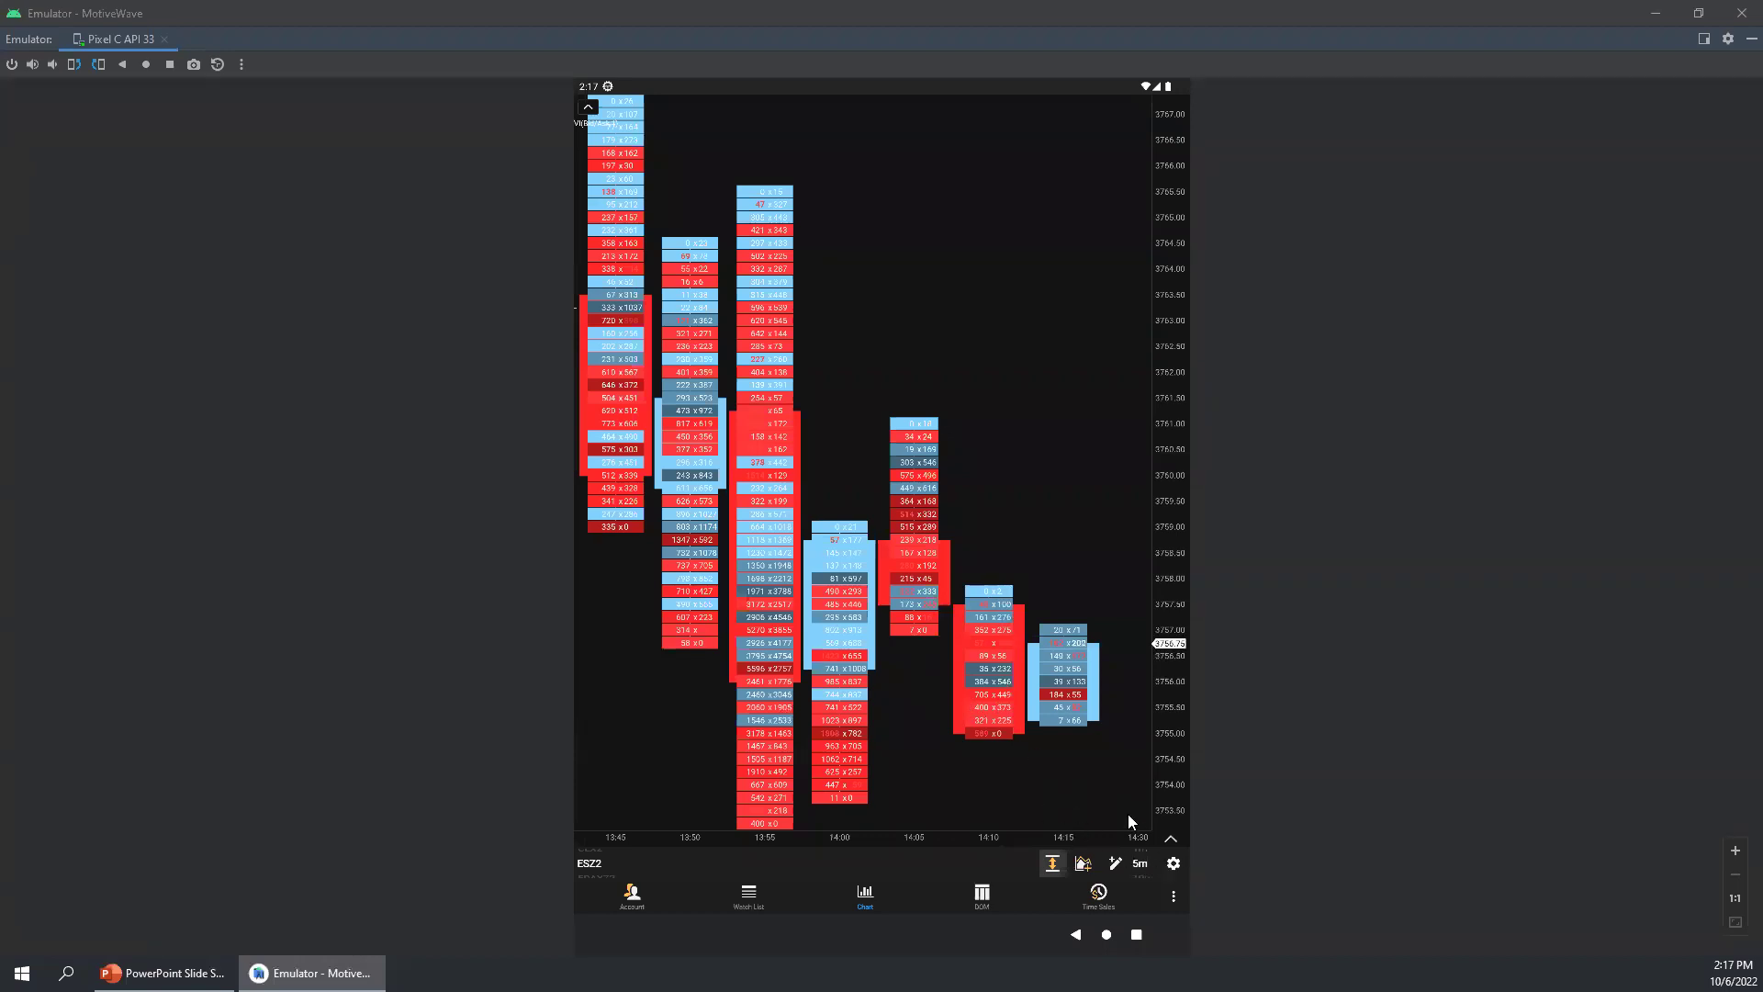
Step: Set the chart's Bar/Line type to No Bars in the chart preferences and apply the change
left_click(1173, 864)
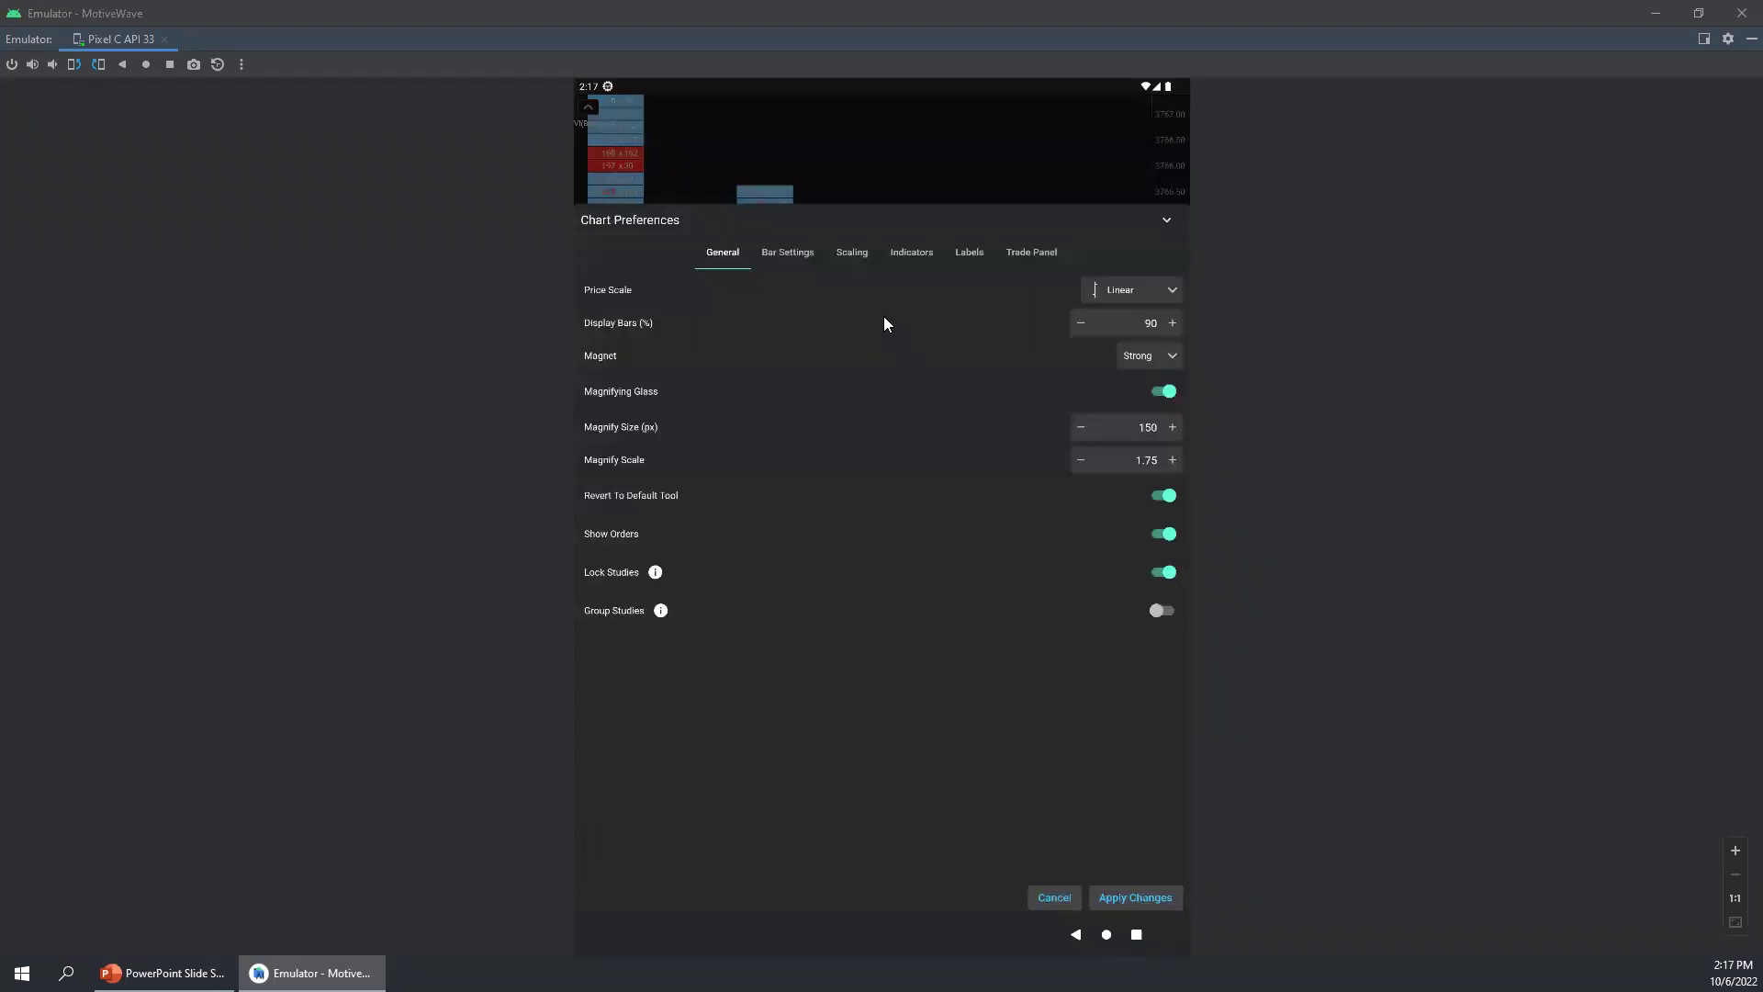
left_click(793, 259)
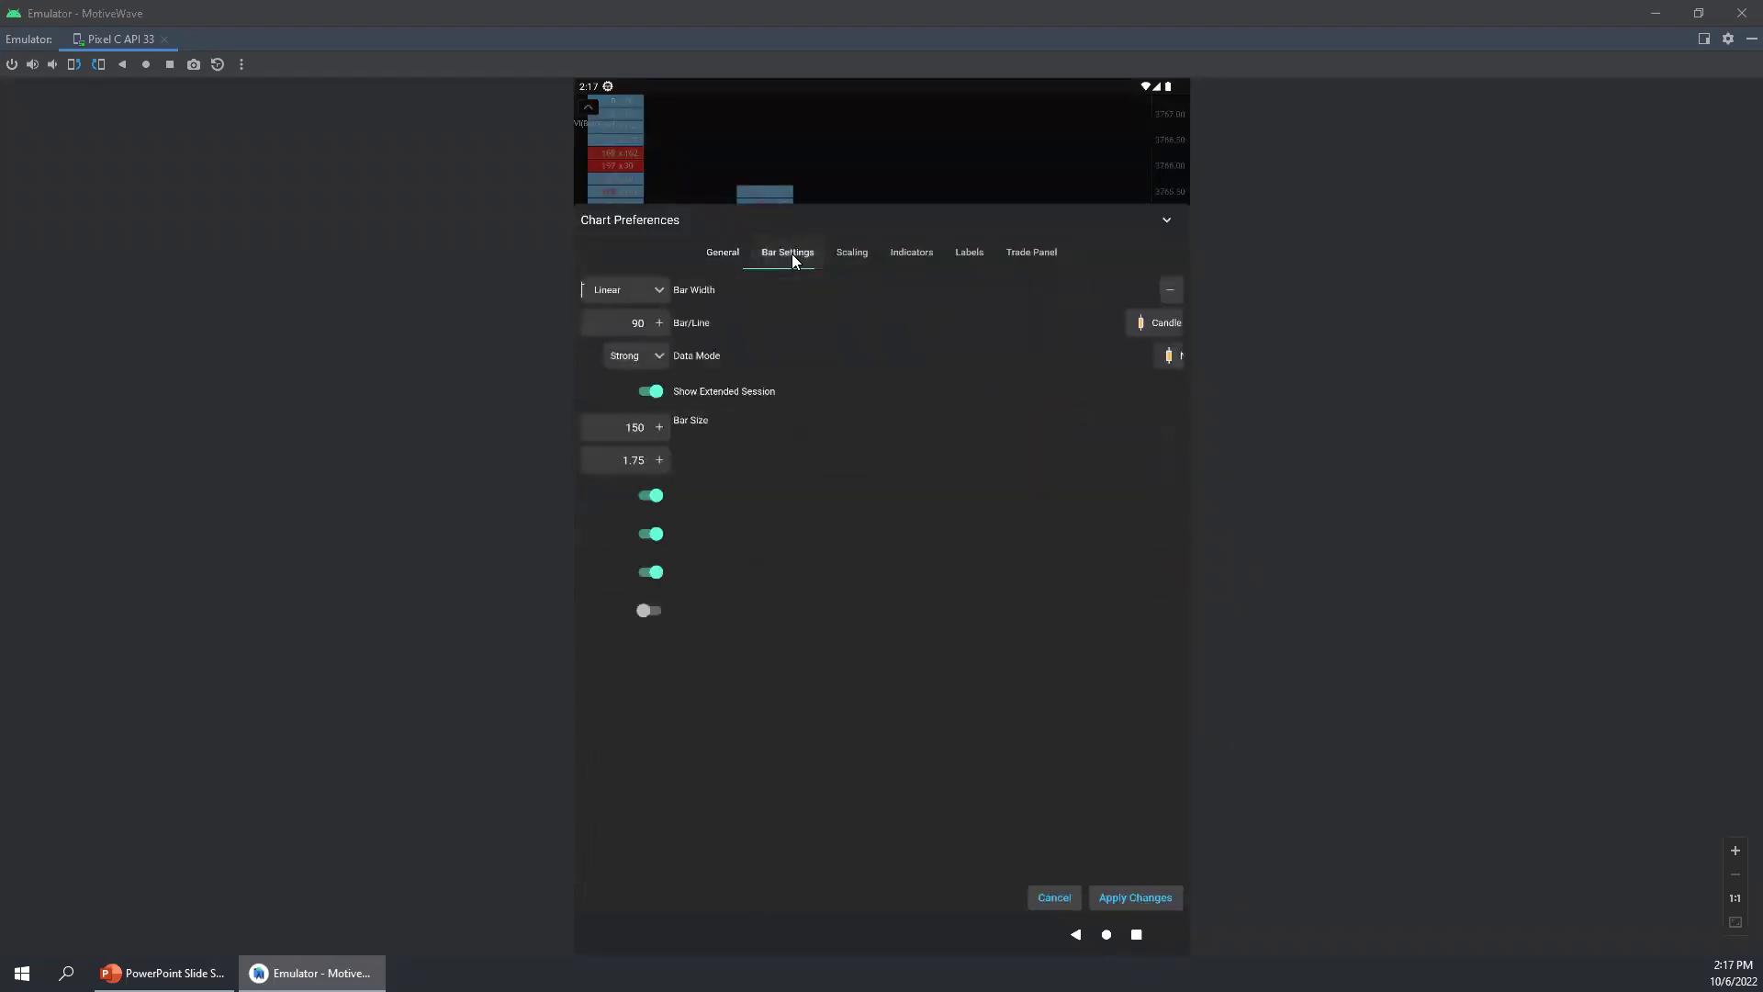
left_click(1084, 329)
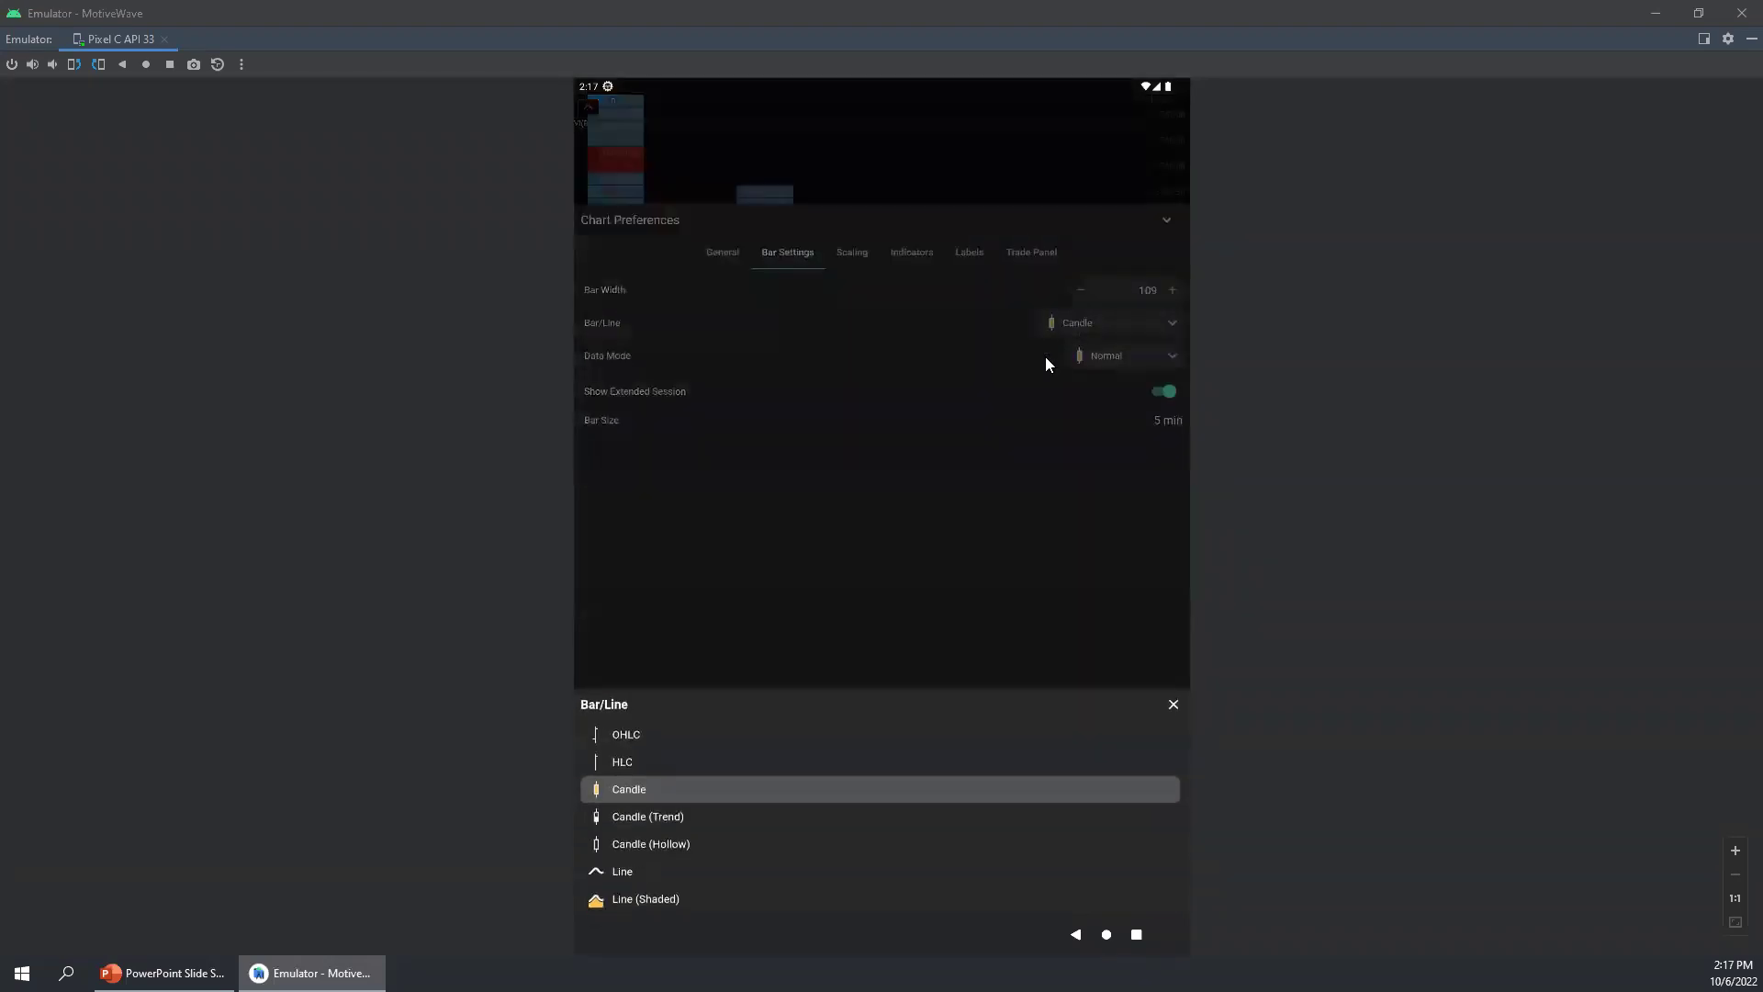
left_click_drag(715, 879, 709, 722)
left_click_drag(671, 897, 676, 834)
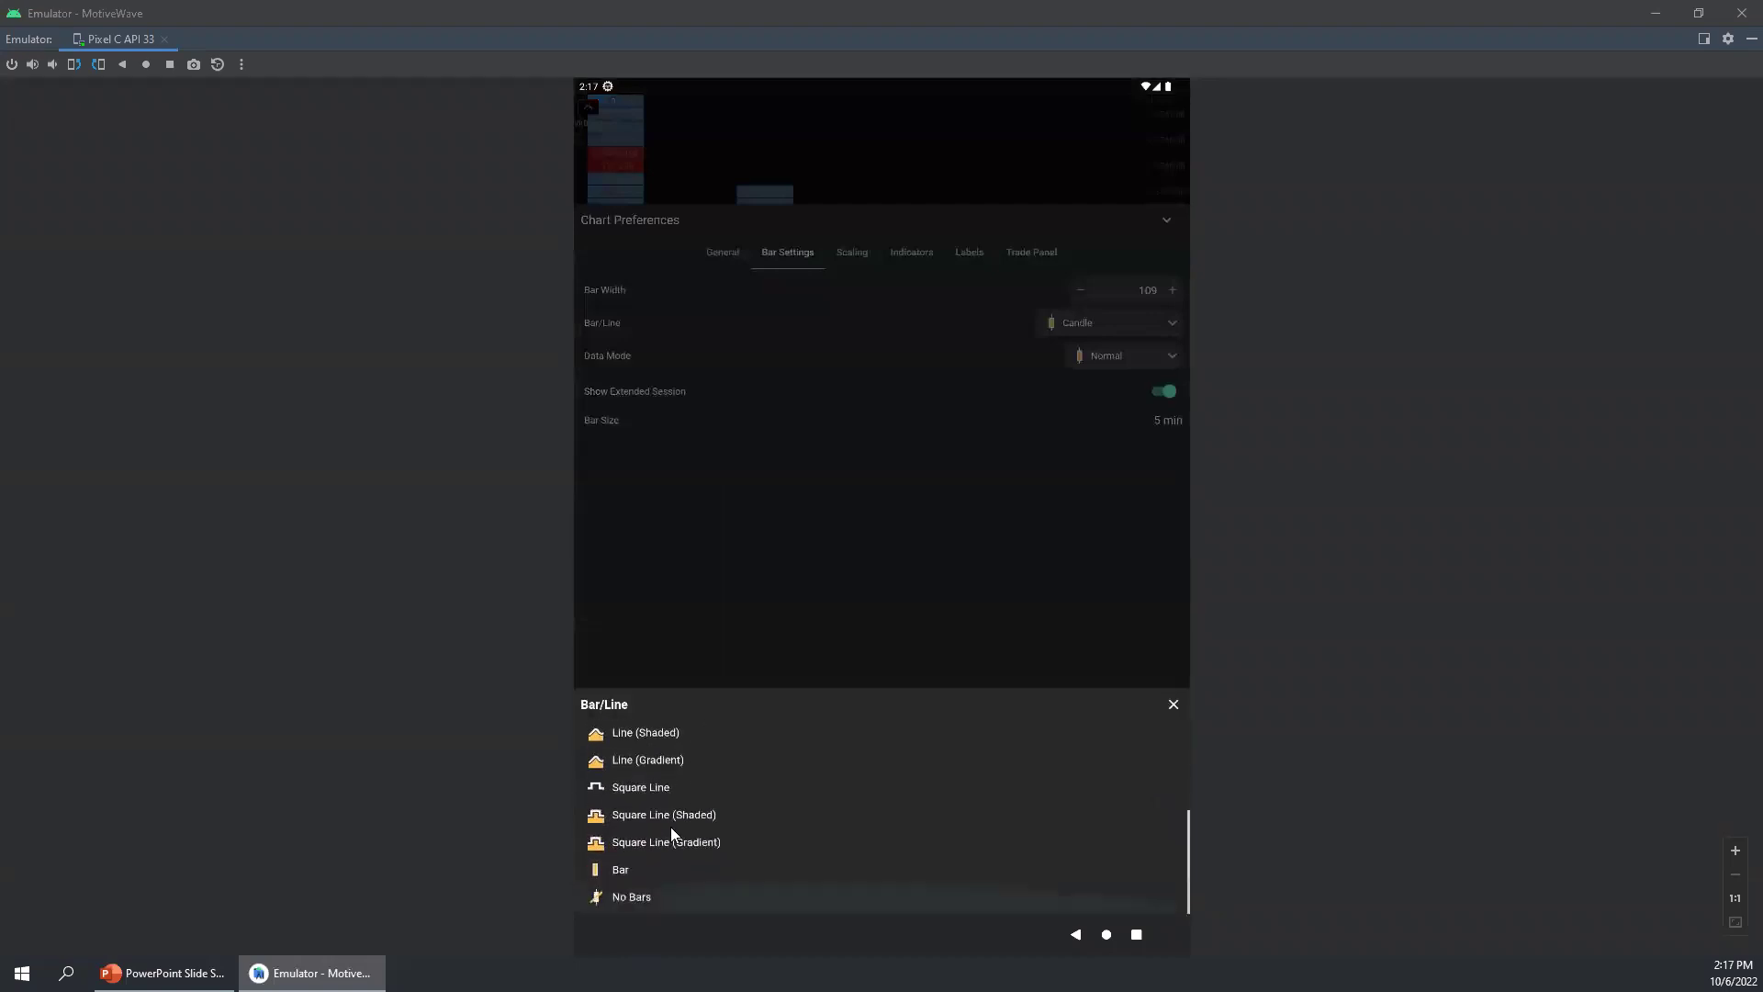
left_click(643, 900)
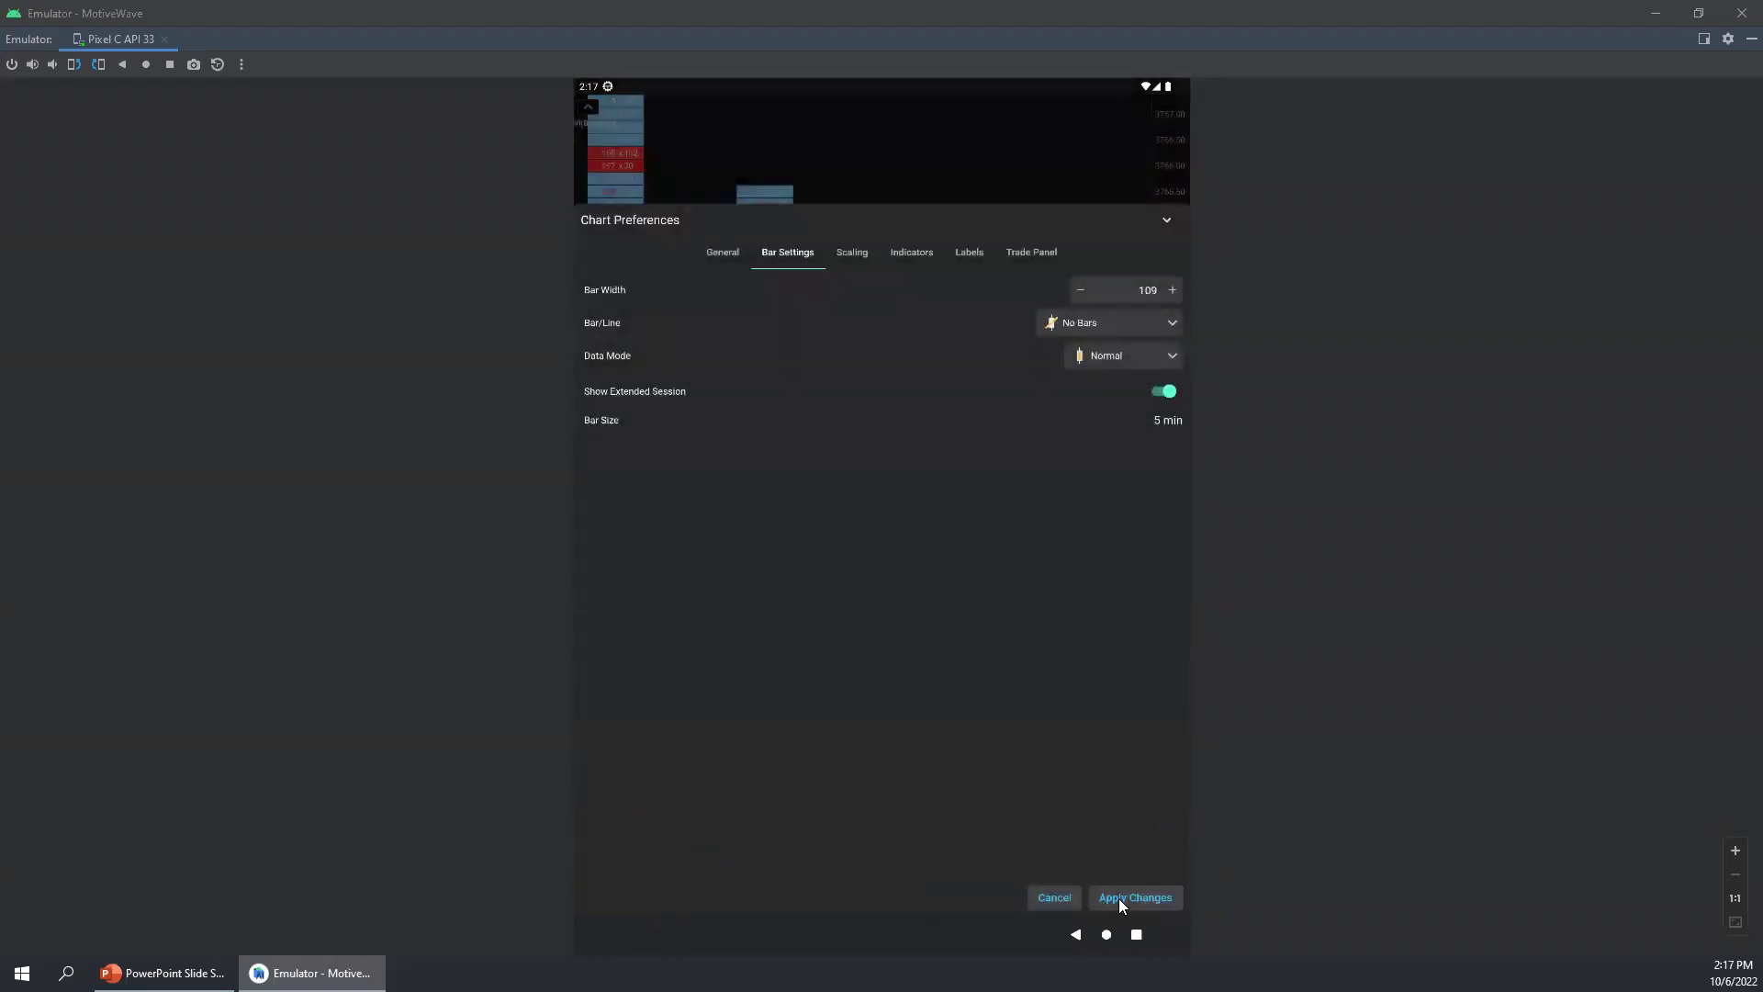
key("Escape")
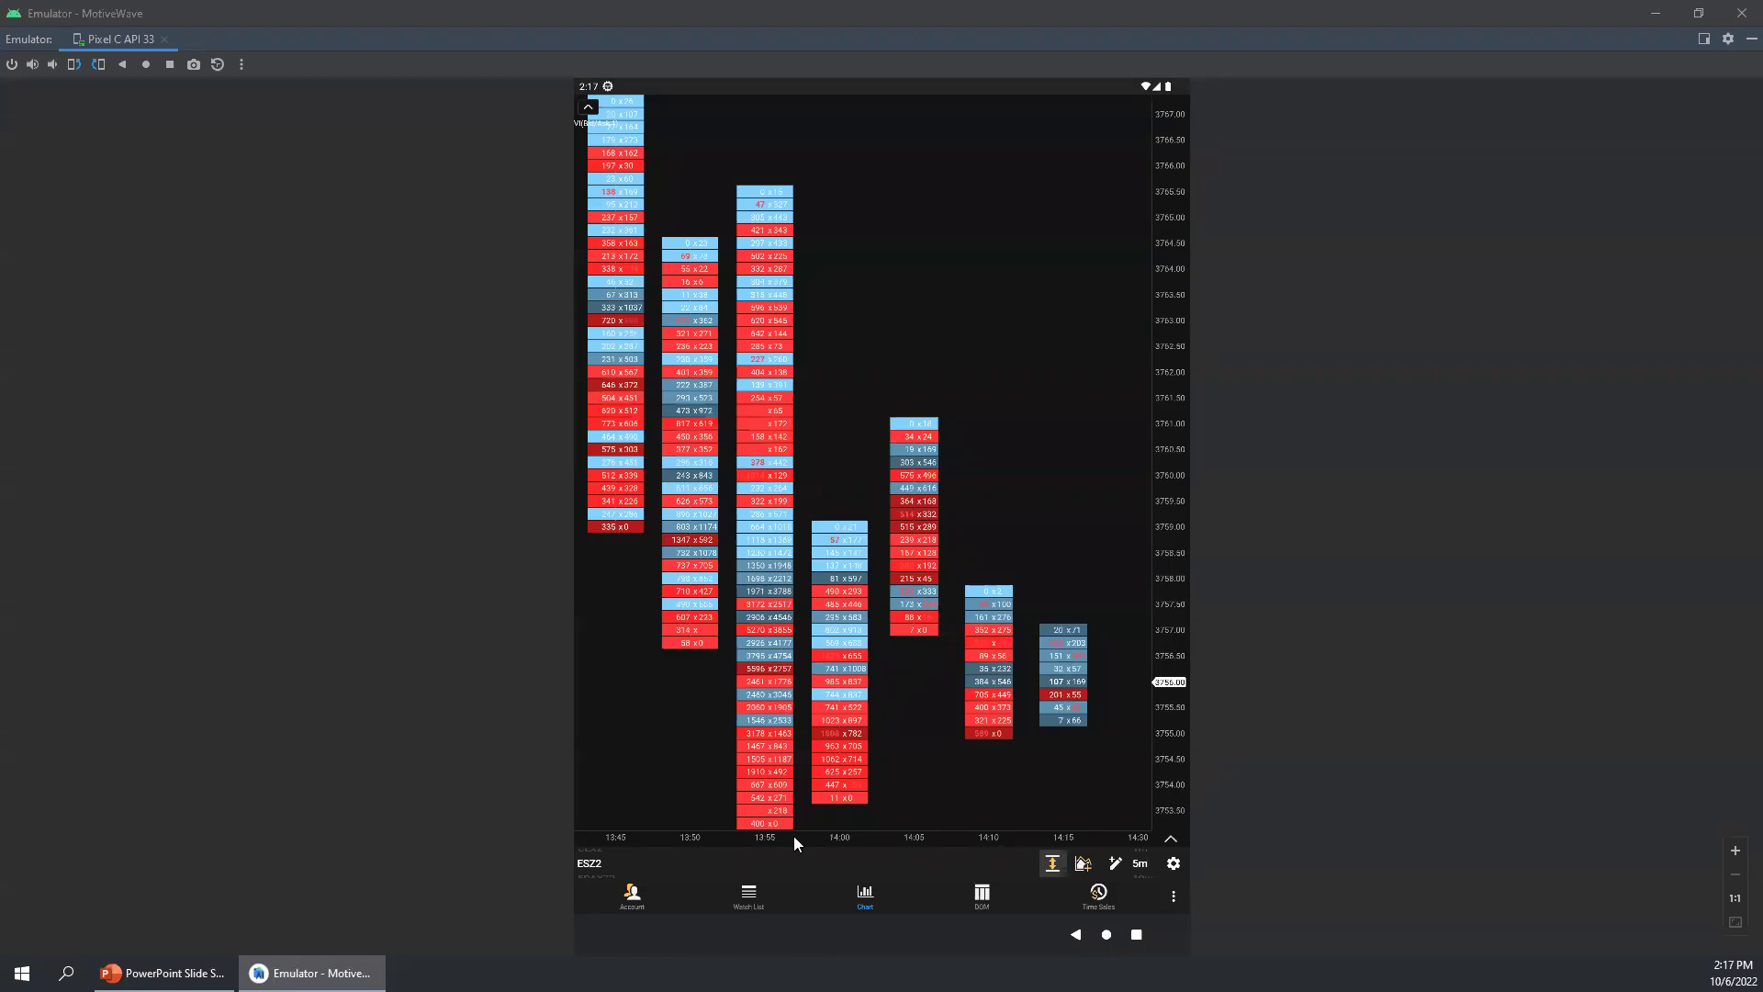
Step: Select the Bid/Ask Volume Imprint study on the ESZ2 chart and delete it
left_click_drag(792, 838, 817, 838)
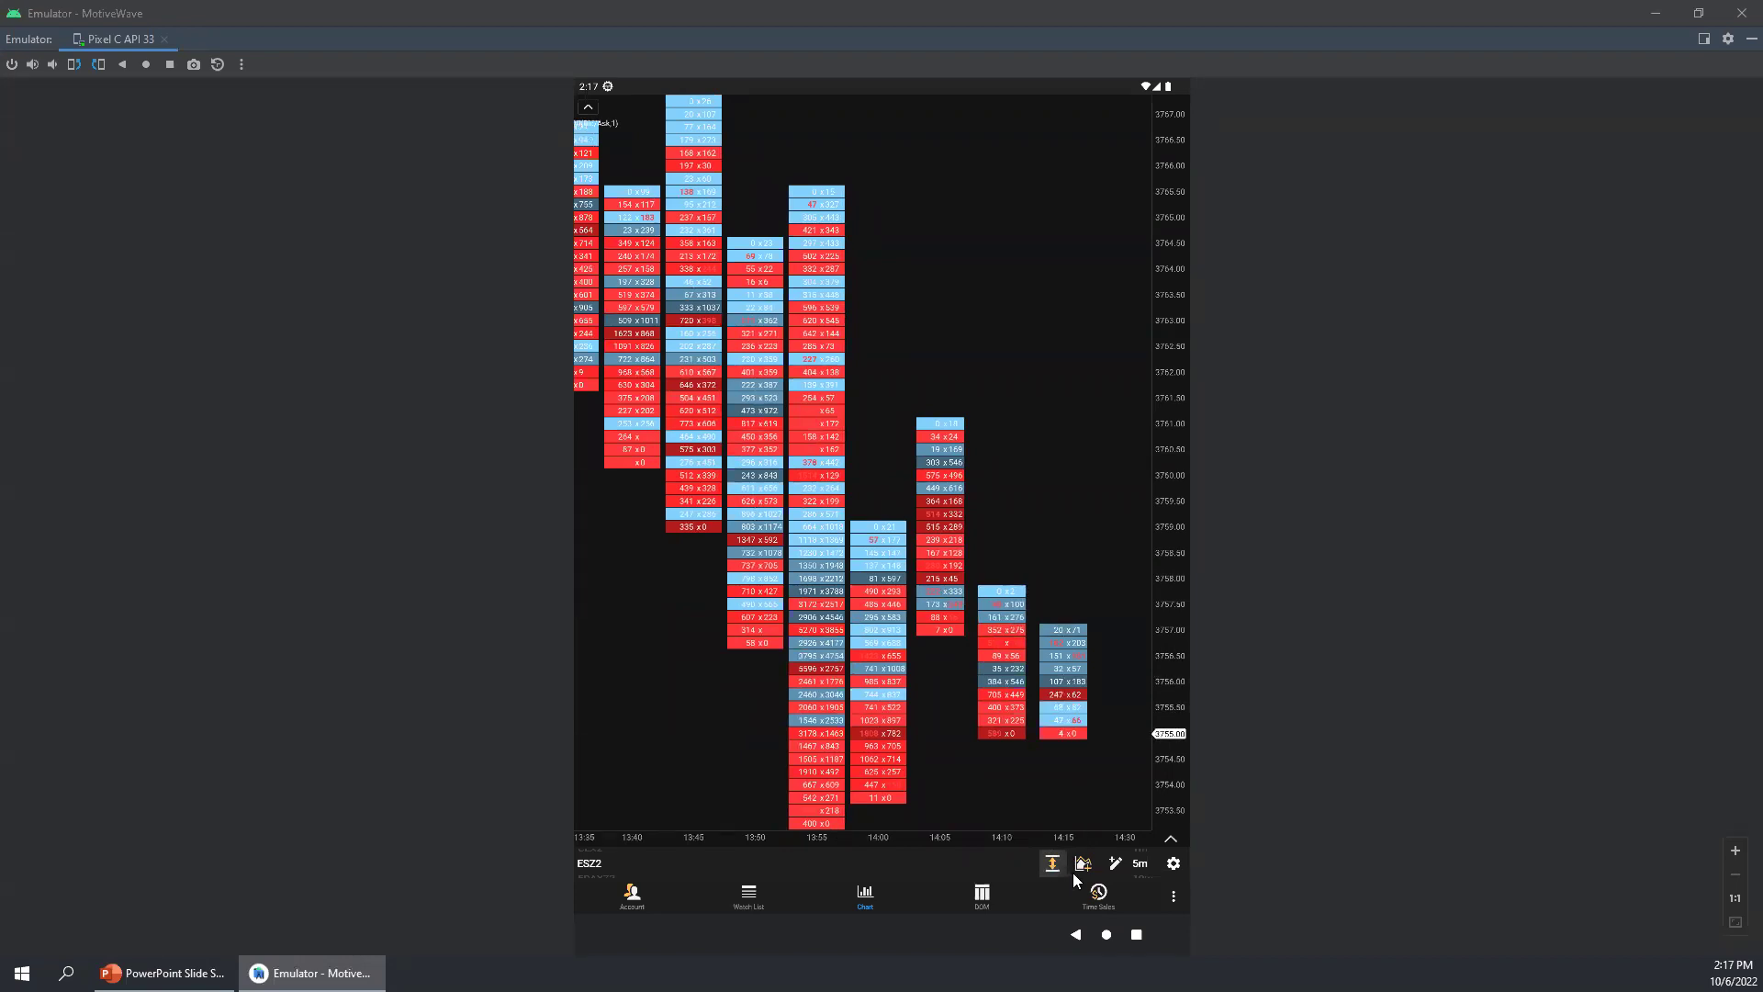
left_click_drag(1161, 630, 1158, 578)
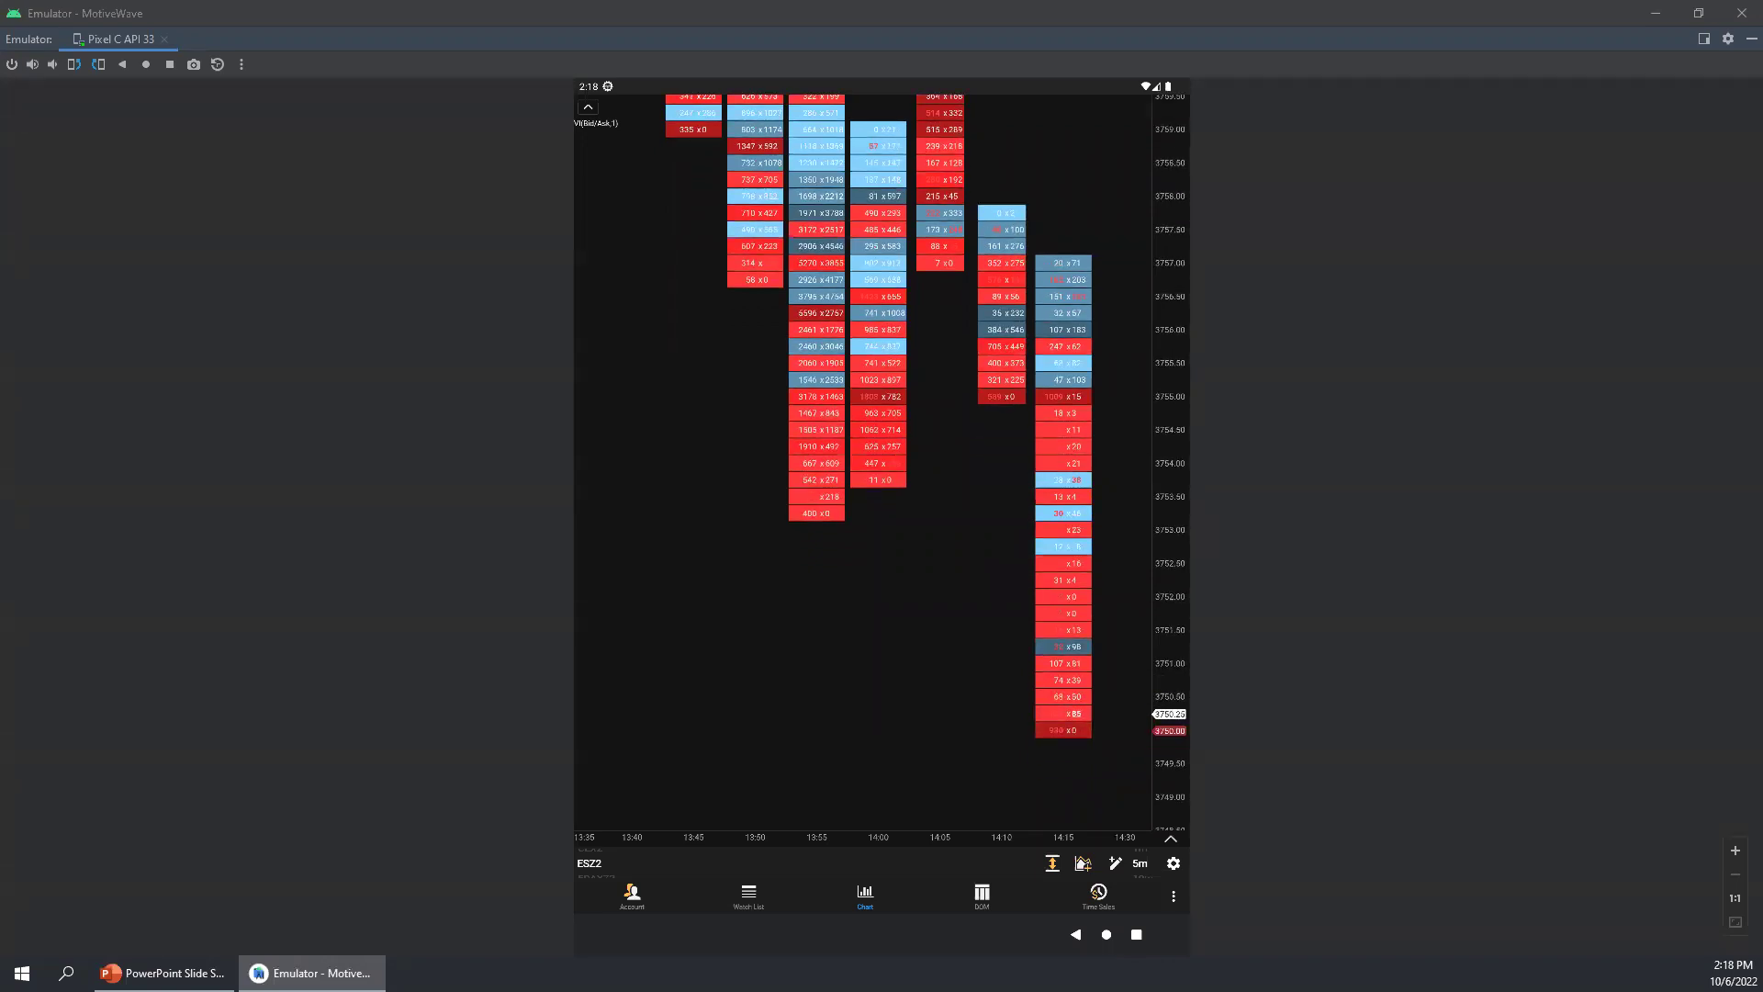
left_click(813, 196)
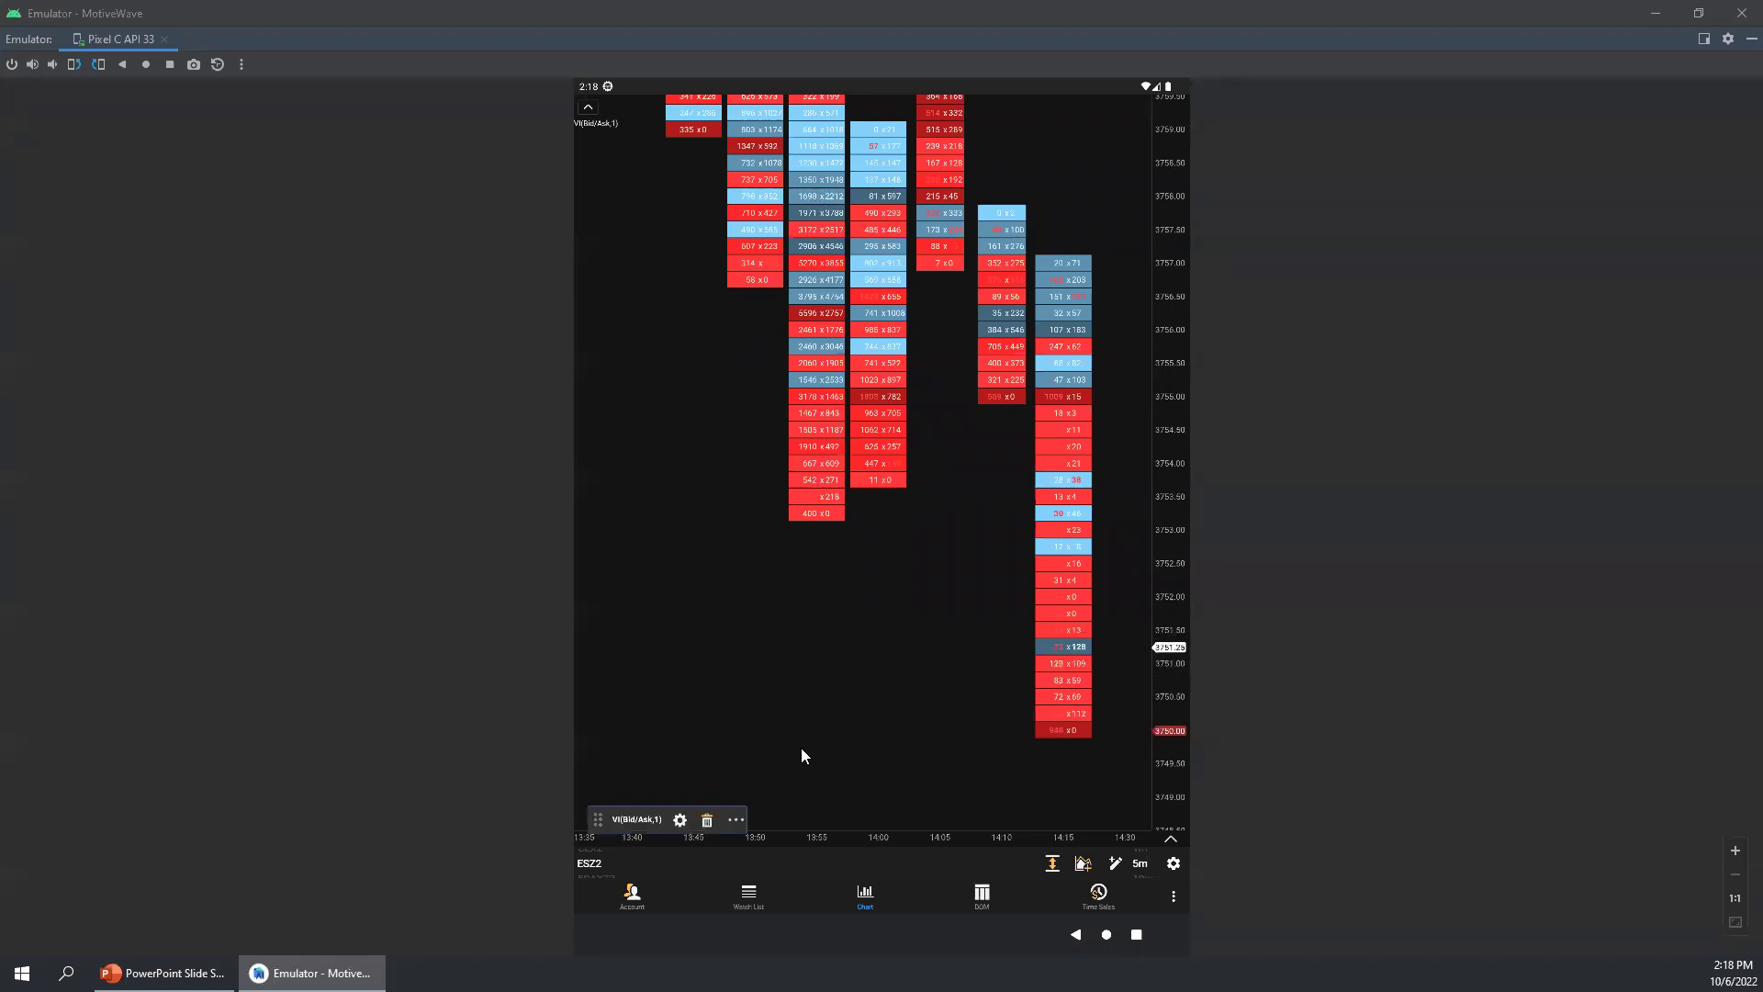
left_click(707, 820)
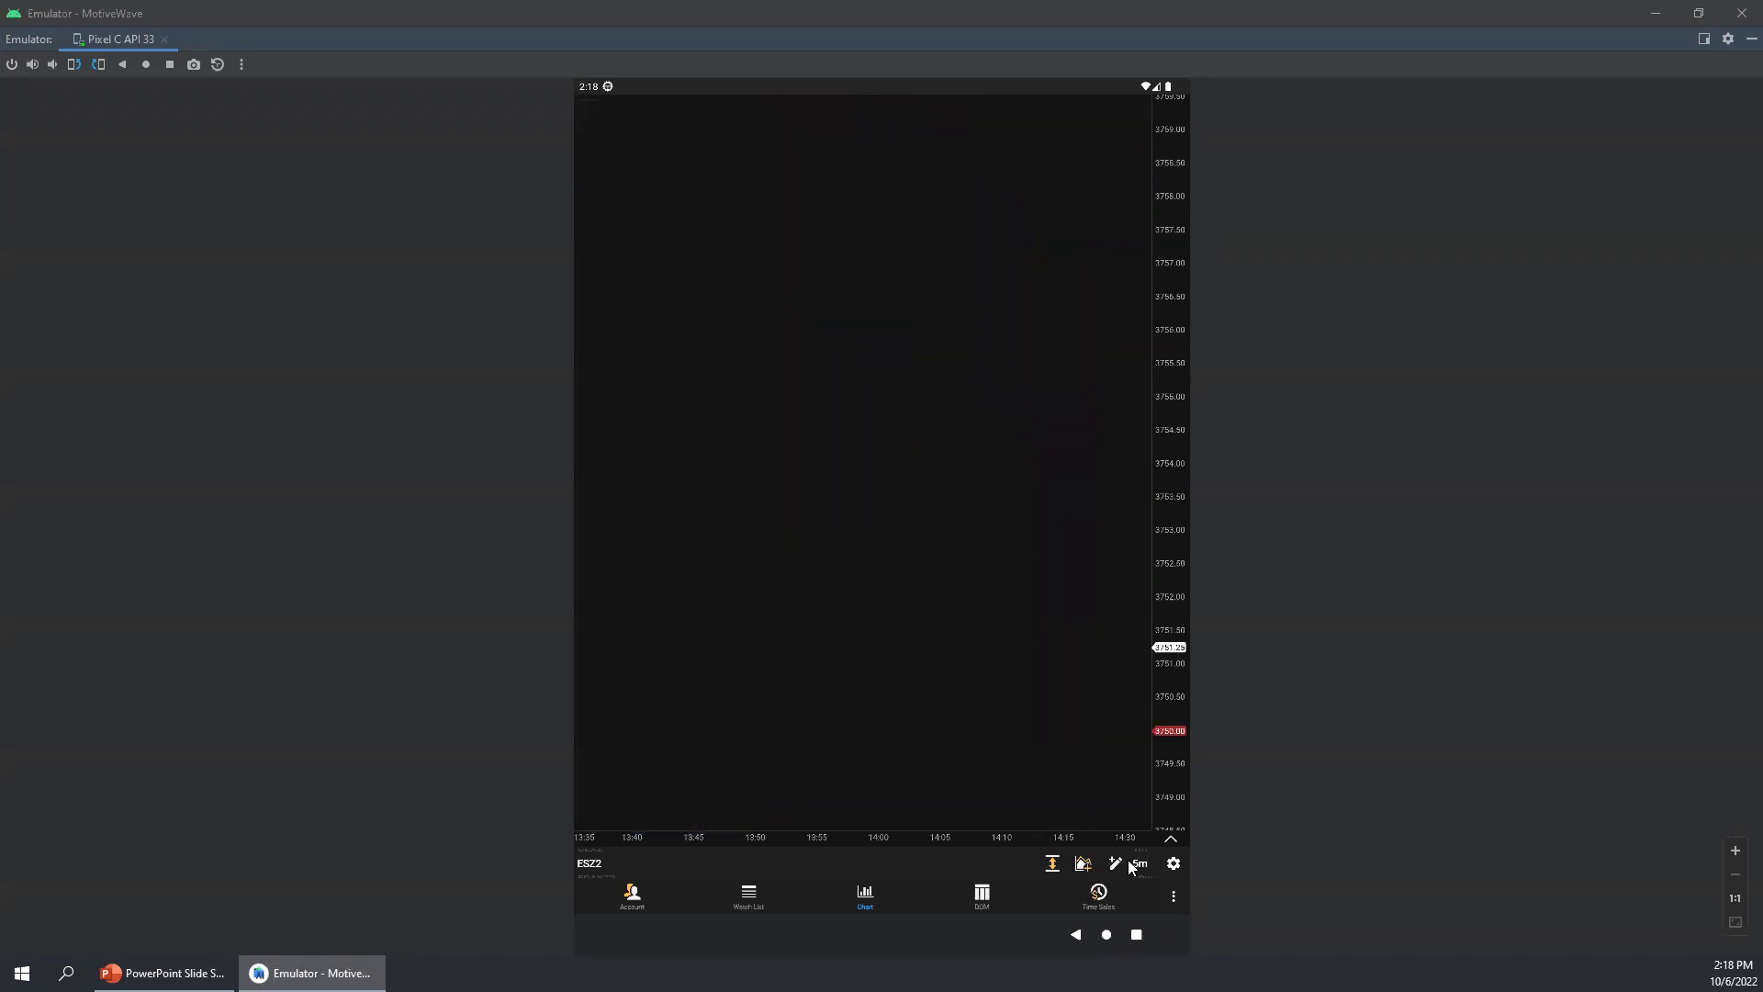
Step: Set the chart's Bar/Line type to OHLC in the chart preferences and apply the change
left_click(1175, 864)
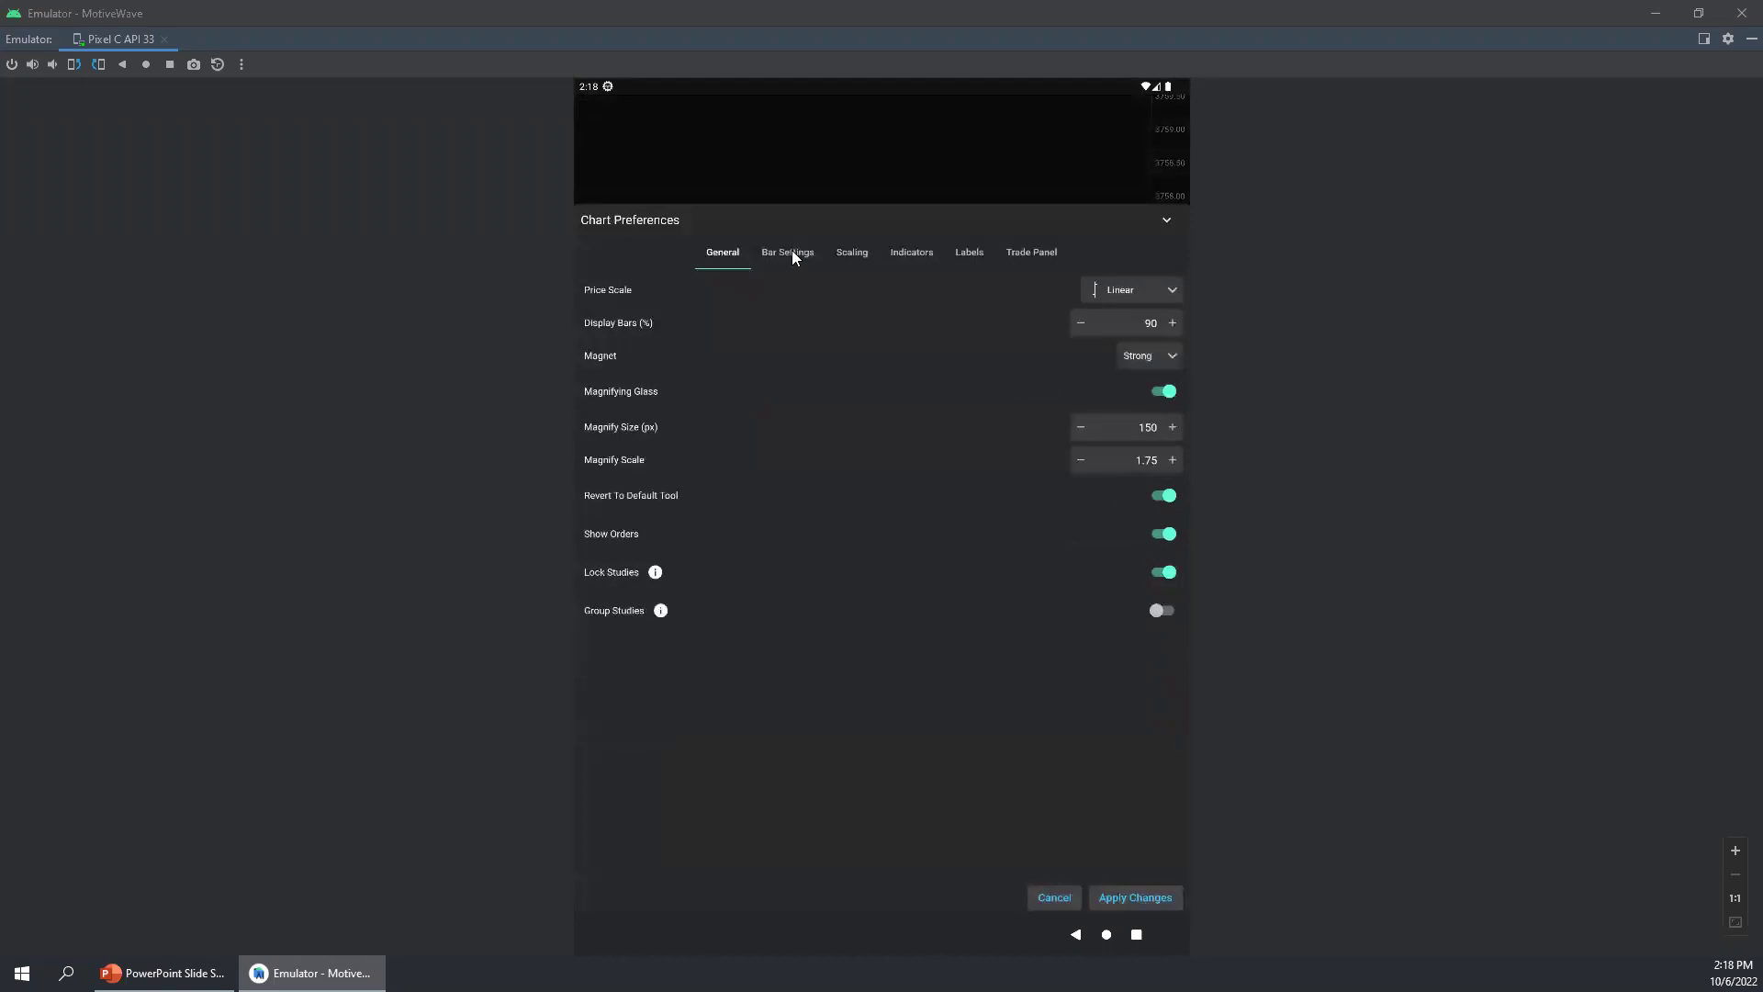
left_click(791, 251)
left_click(1136, 321)
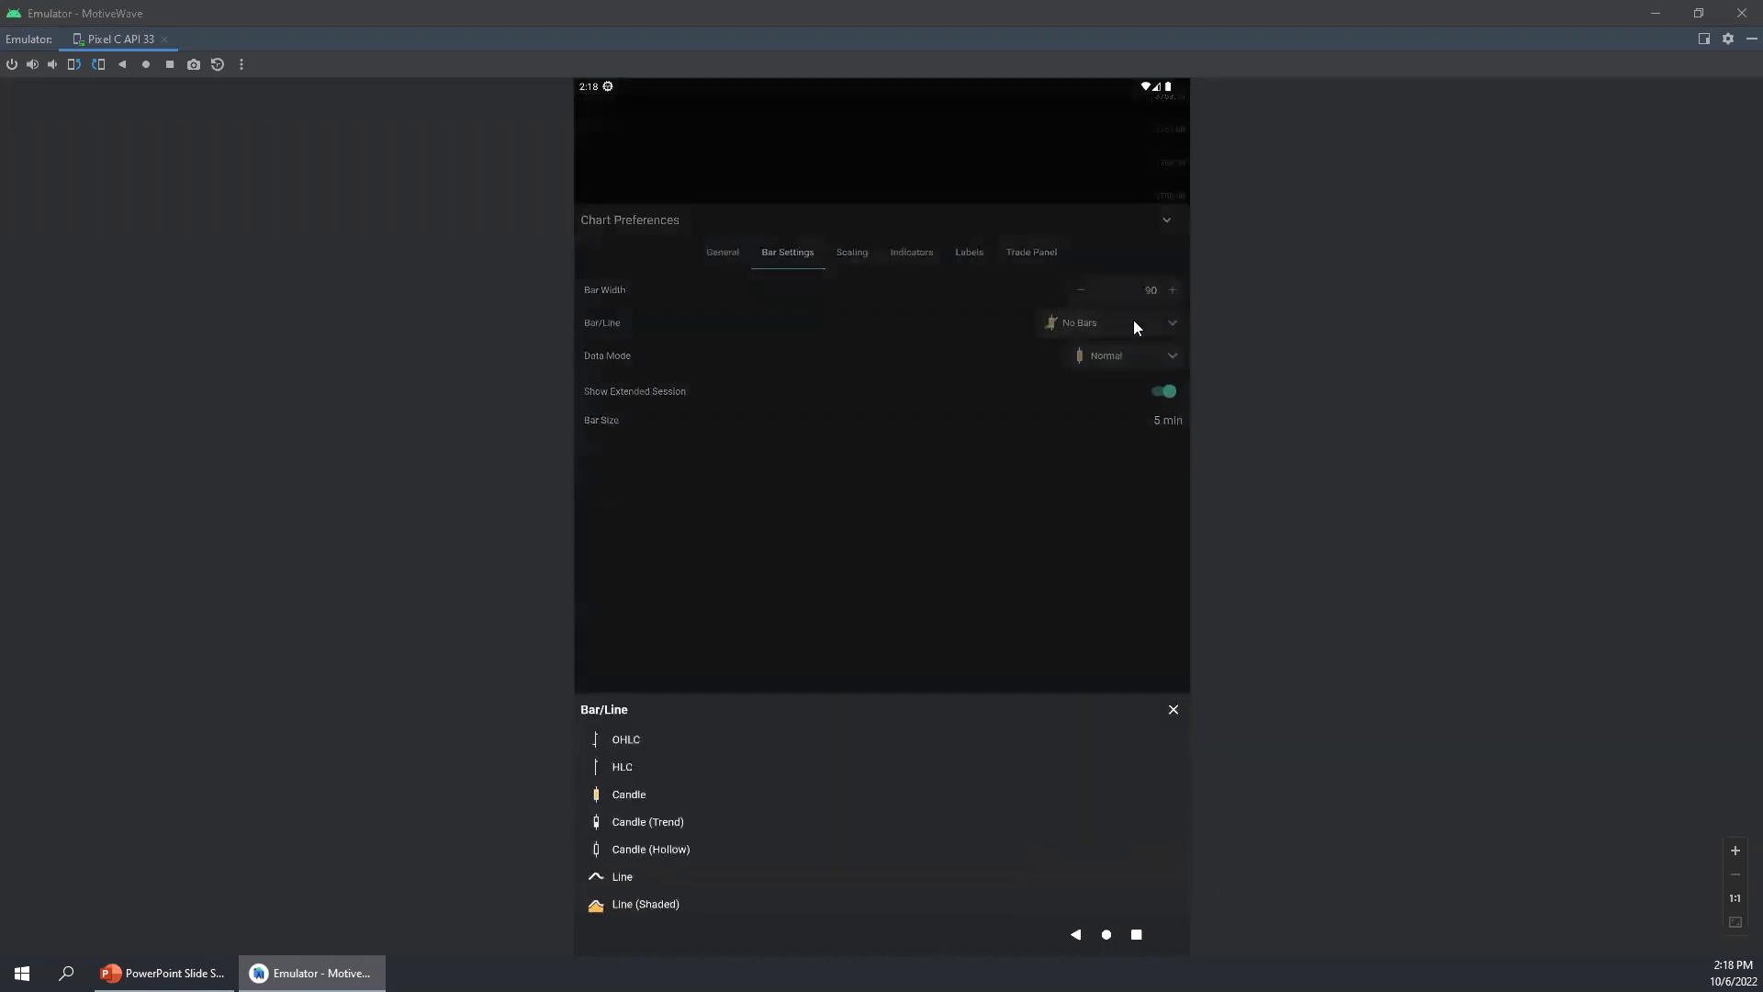
left_click(626, 736)
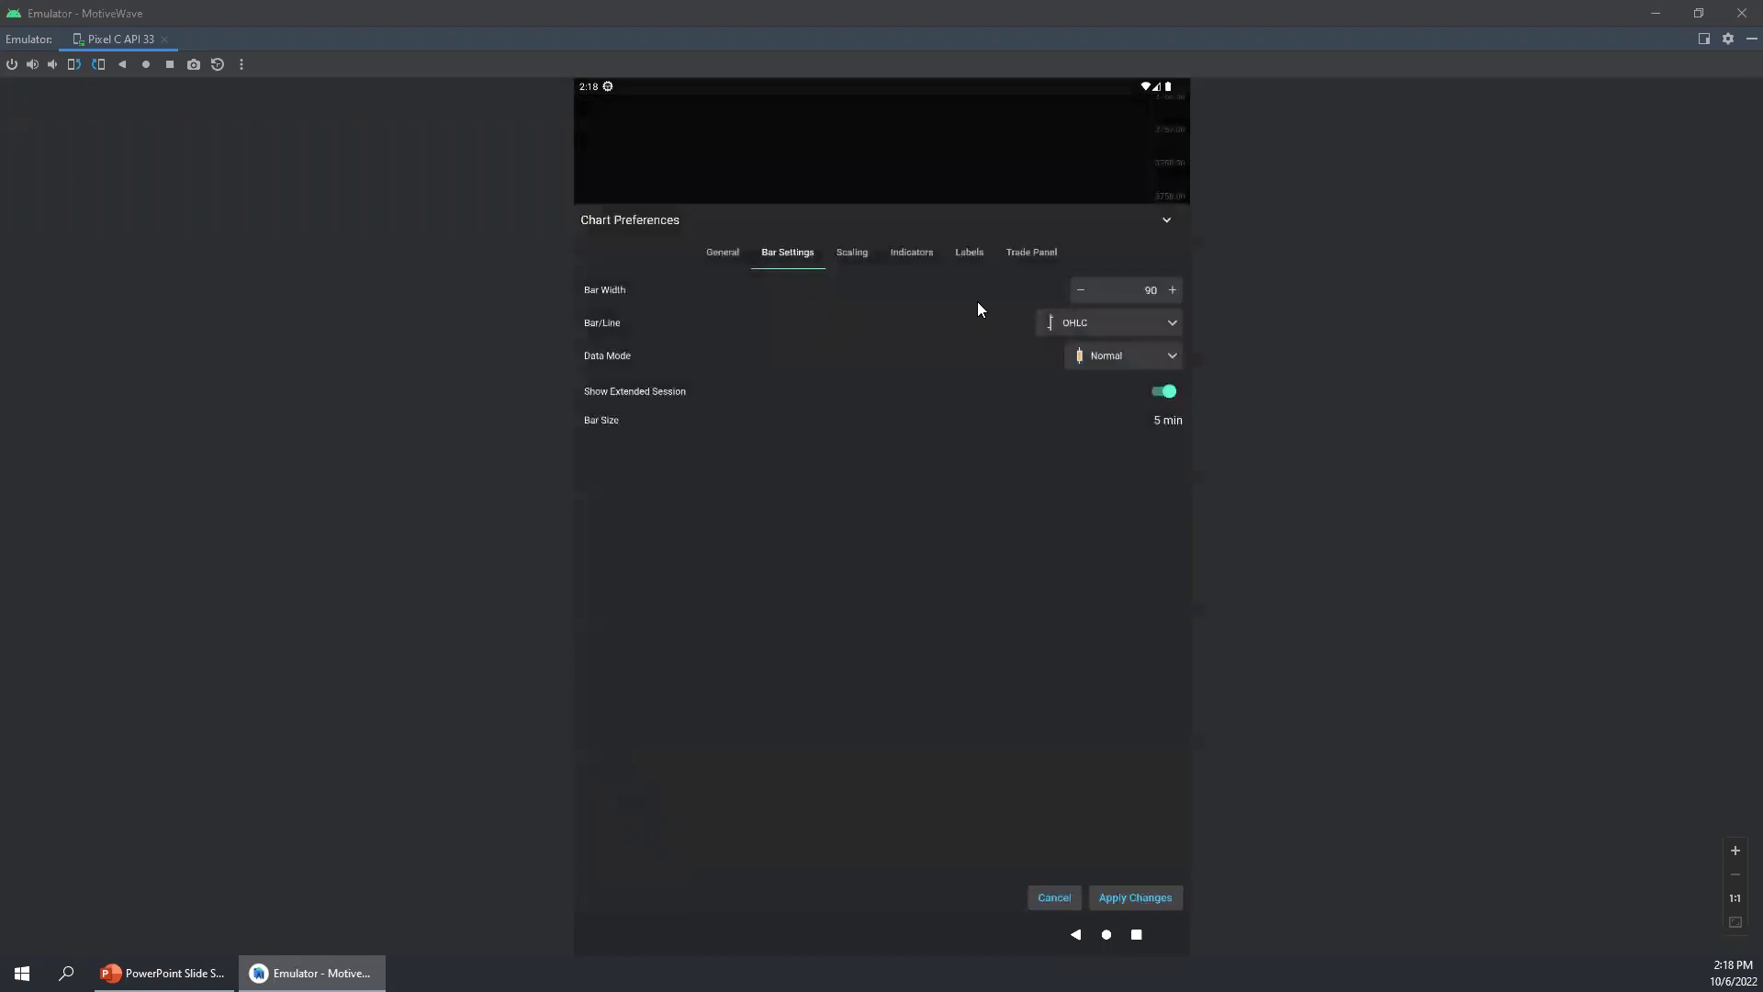
left_click(1125, 901)
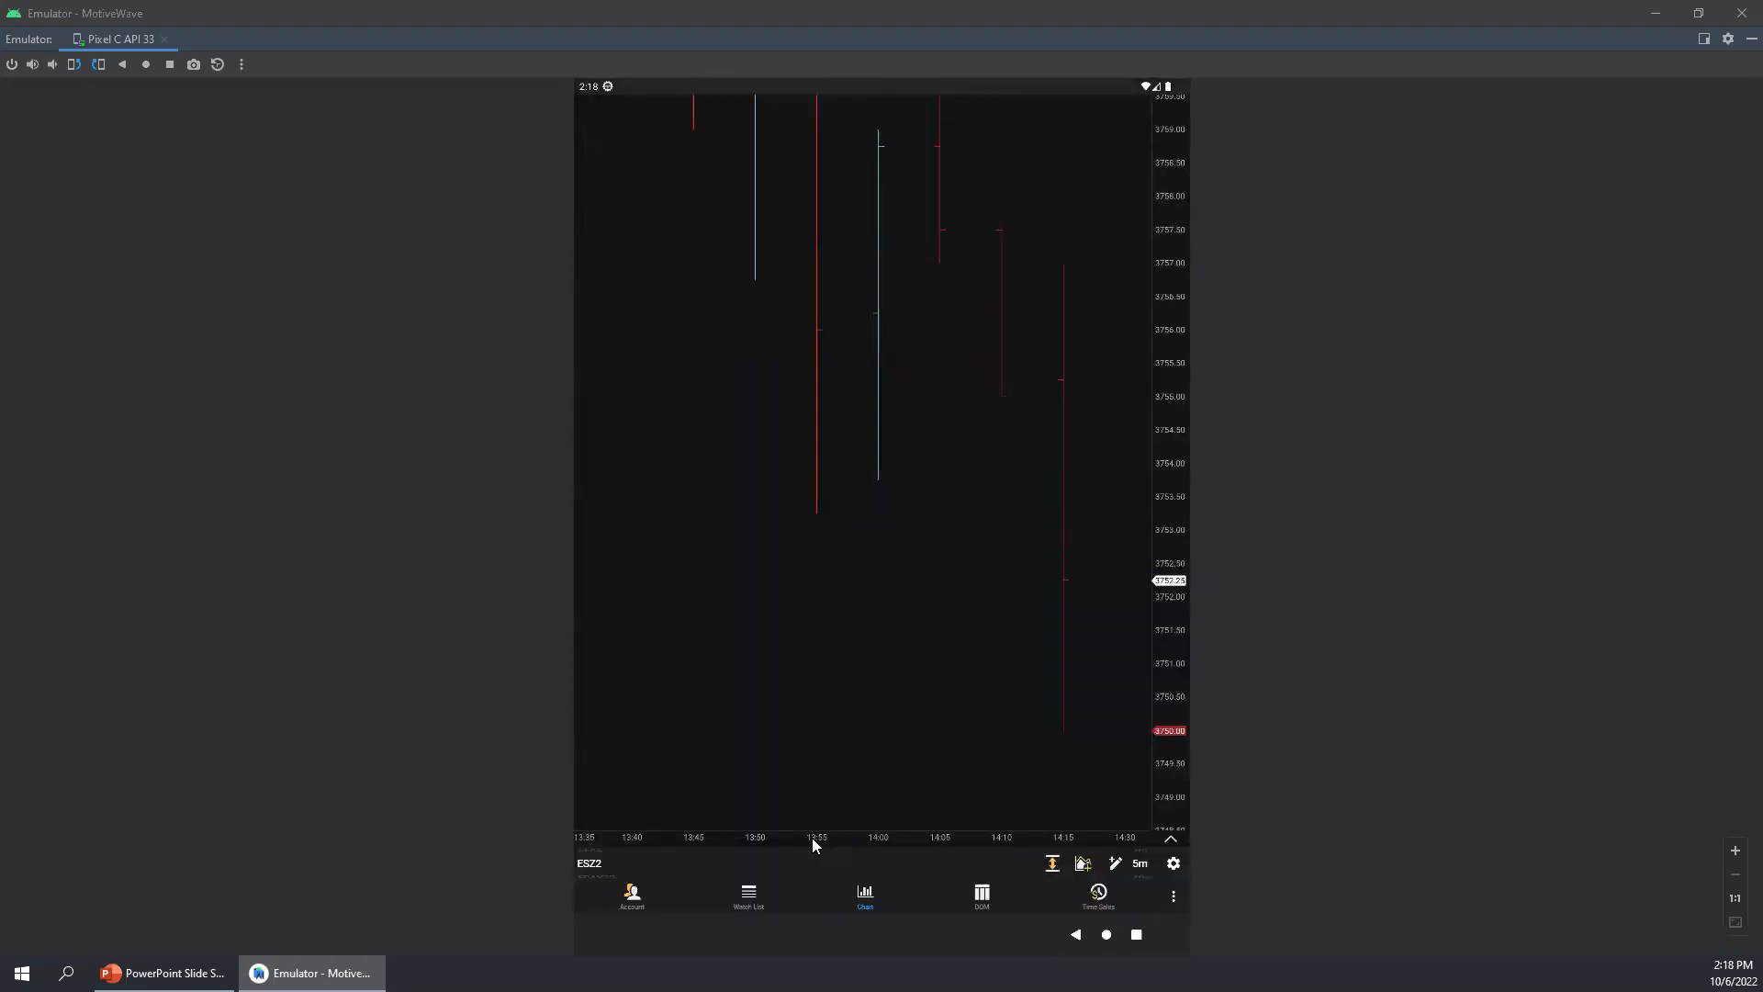
Step: Apply a custom linear bar size of 1 second to the ESZ2 chart and bring the recent price action into view
left_click_drag(817, 836, 902, 848)
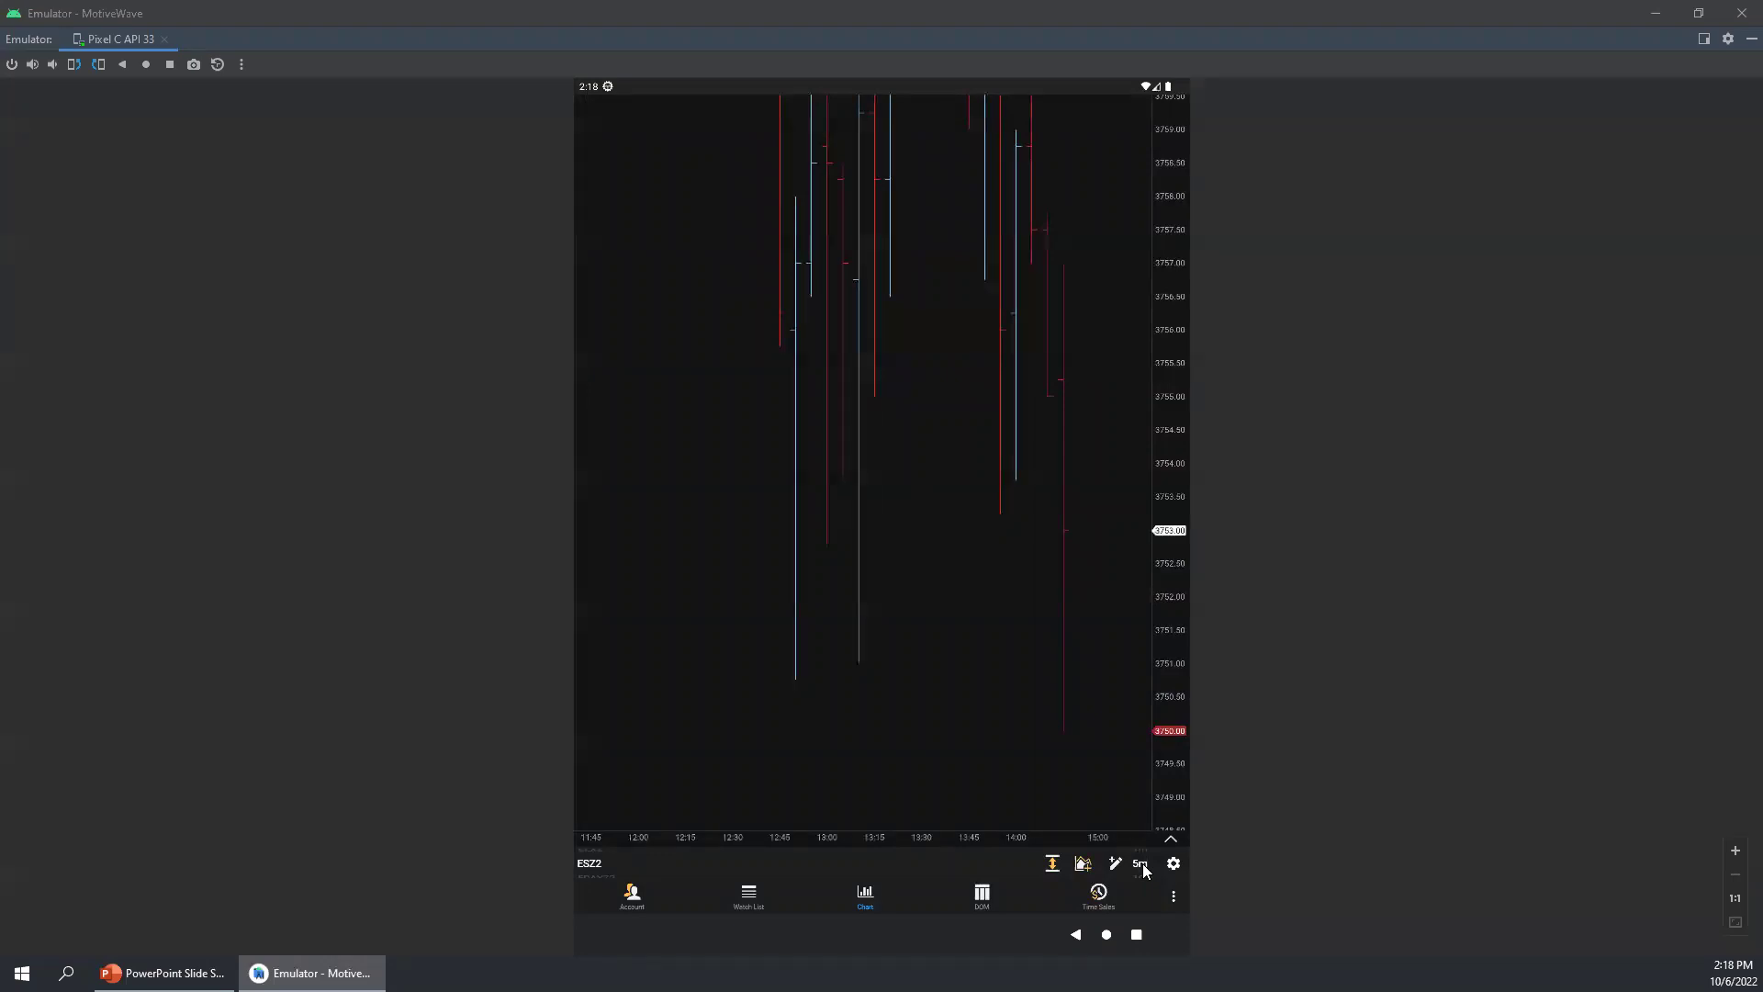
left_click(1142, 863)
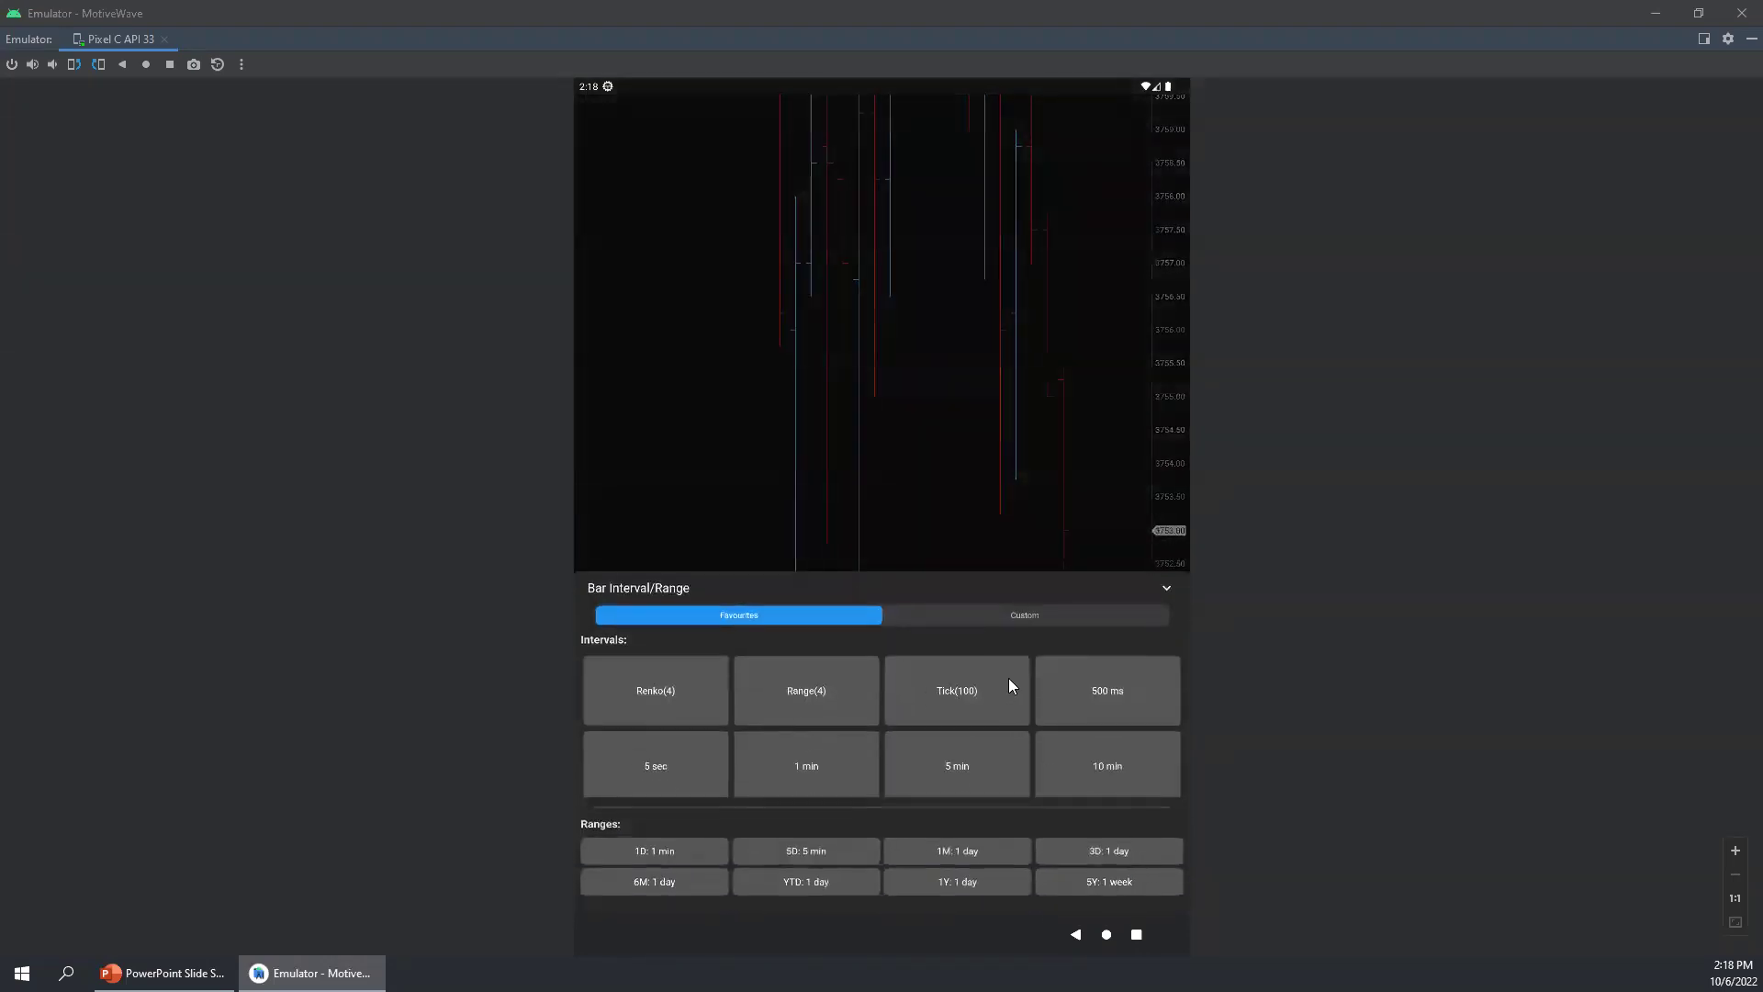
left_click(1017, 615)
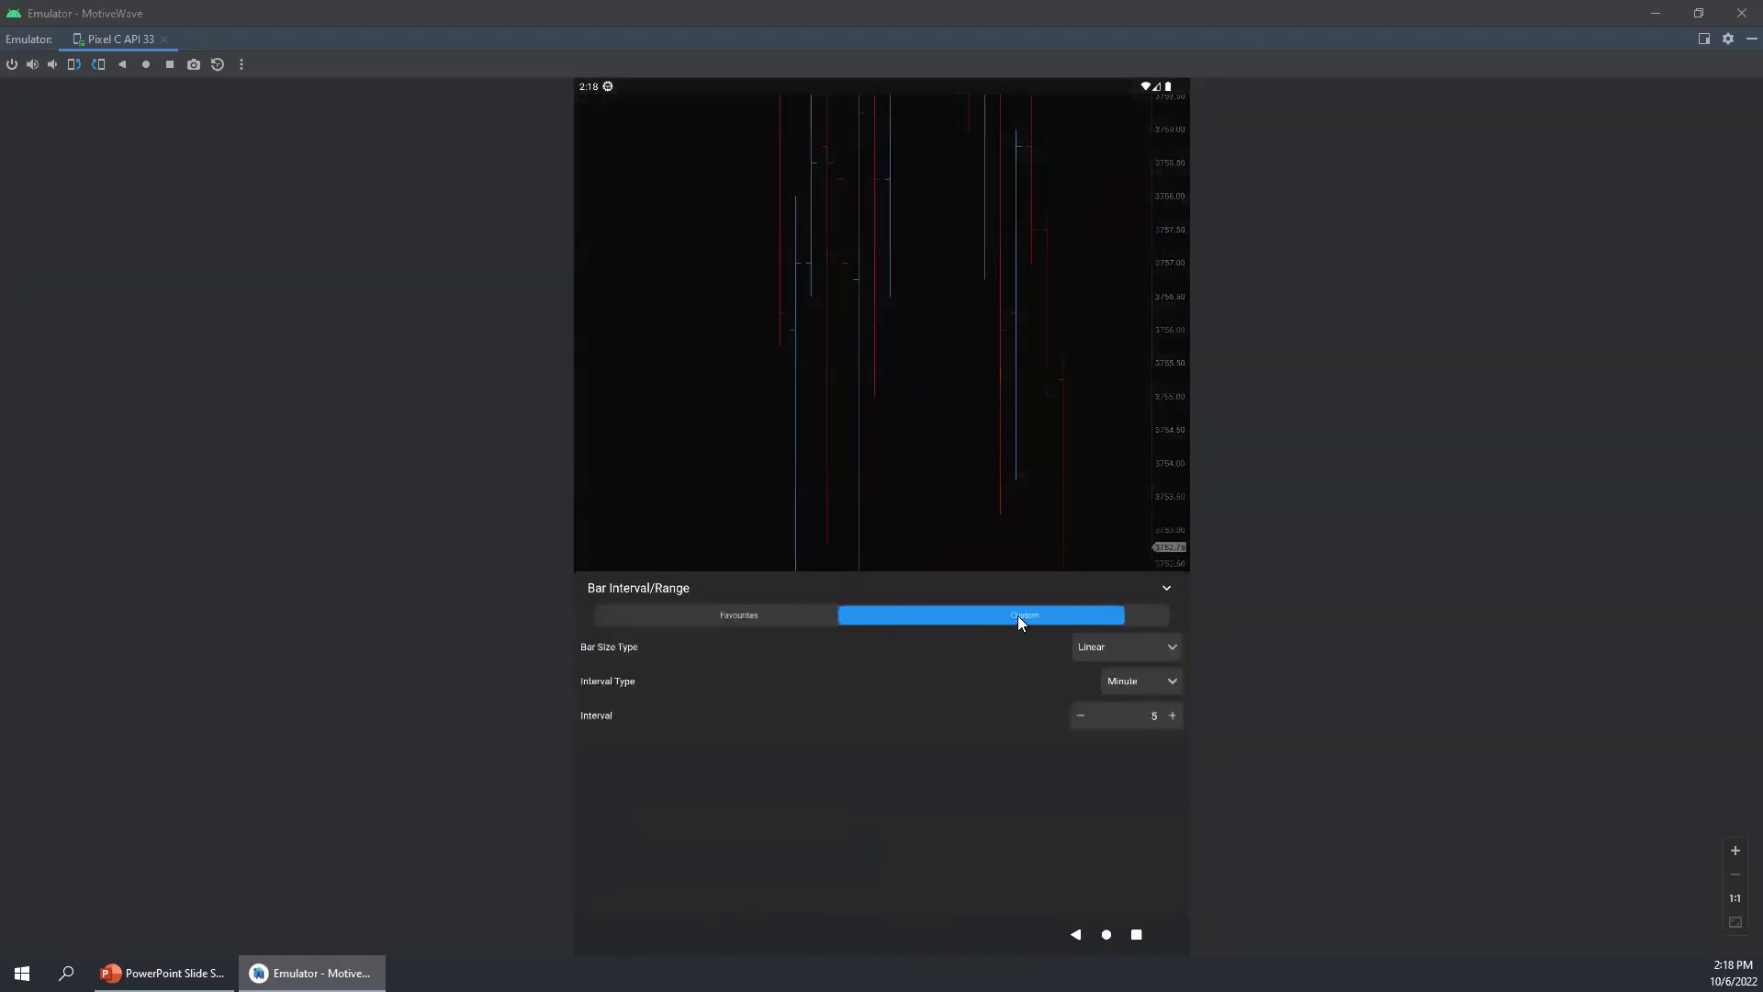
left_click(1133, 681)
left_click(628, 878)
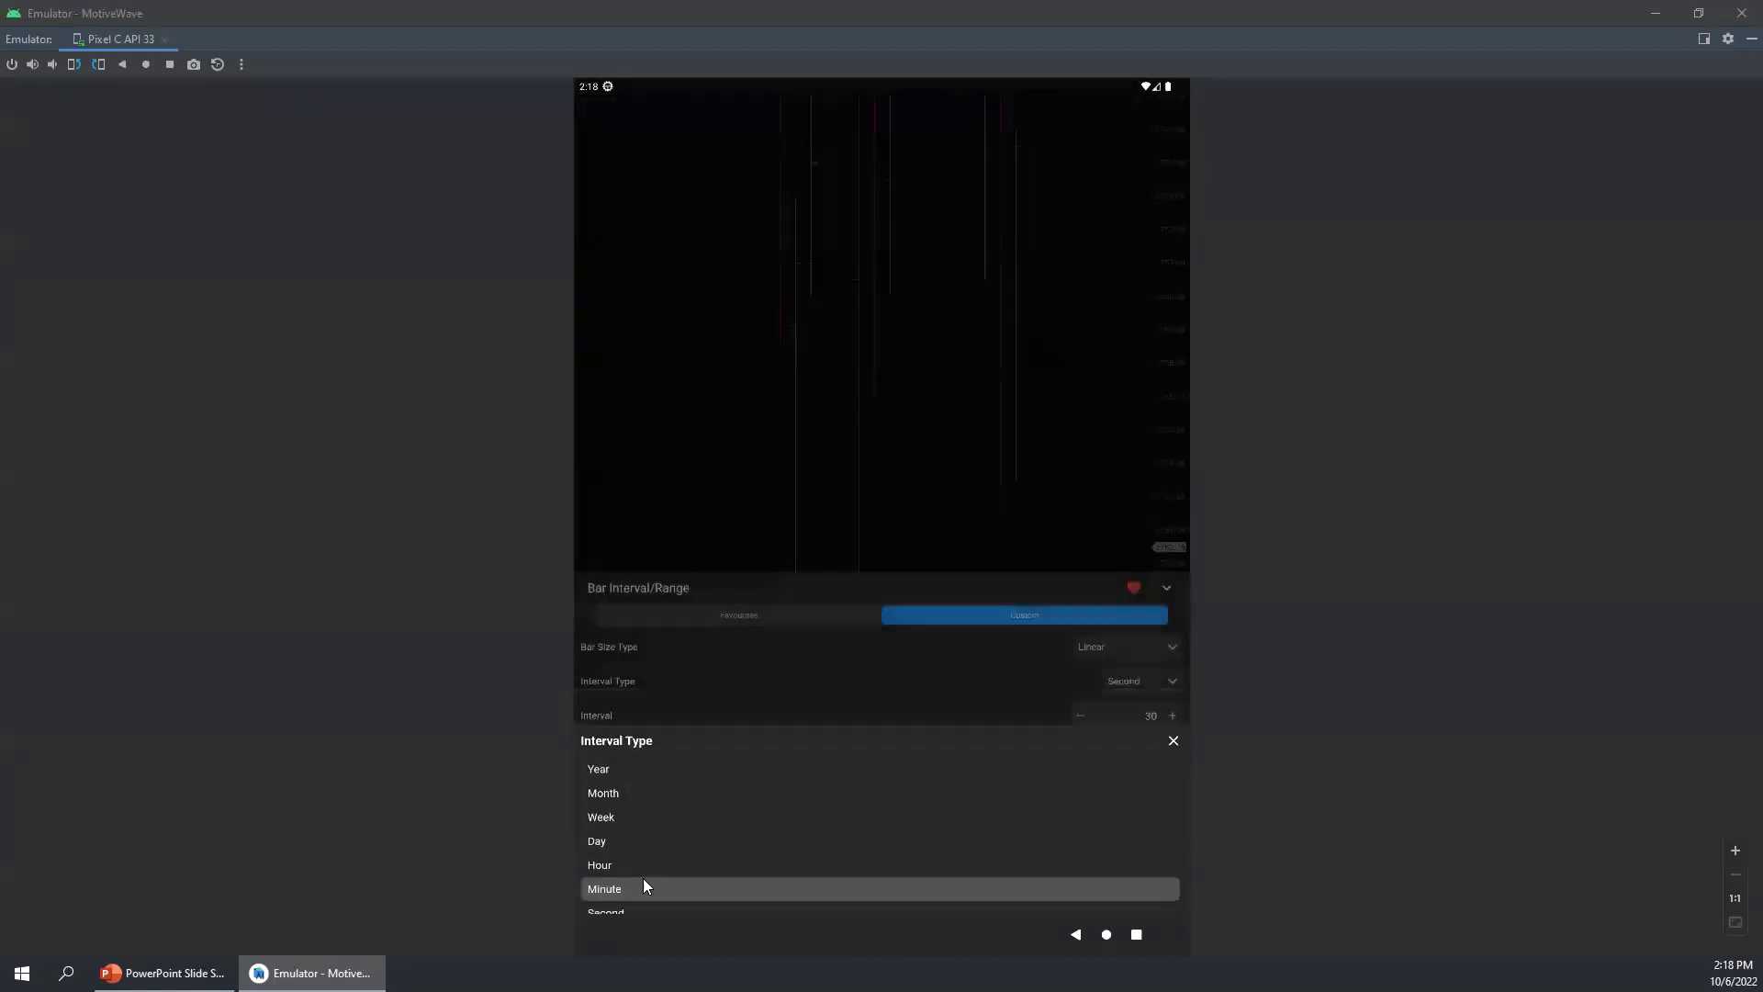
left_click(1080, 716)
left_click(1079, 716)
left_click(1080, 716)
left_click(1080, 716)
left_click(1080, 716)
left_click(1080, 716)
left_click(1078, 718)
left_click(1078, 718)
left_click(1078, 718)
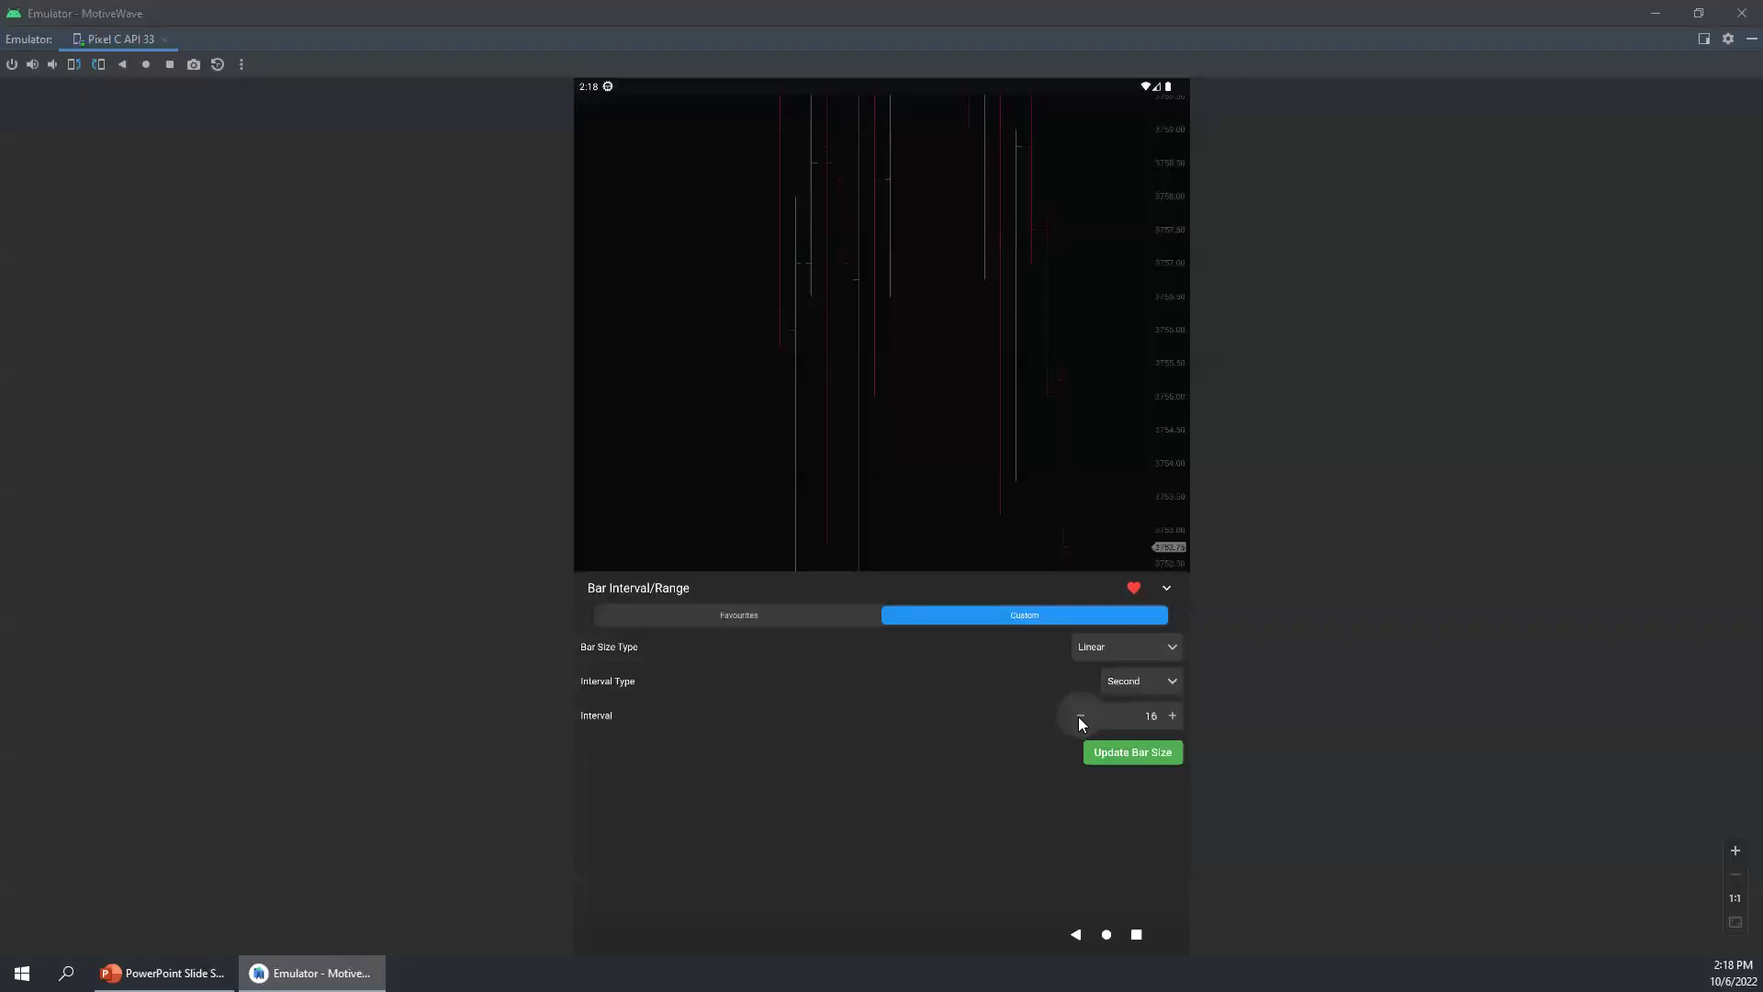
left_click(1078, 717)
left_click(1079, 717)
left_click(1078, 717)
left_click(1078, 716)
left_click(1078, 717)
left_click(1078, 716)
left_click(1078, 716)
left_click(1078, 716)
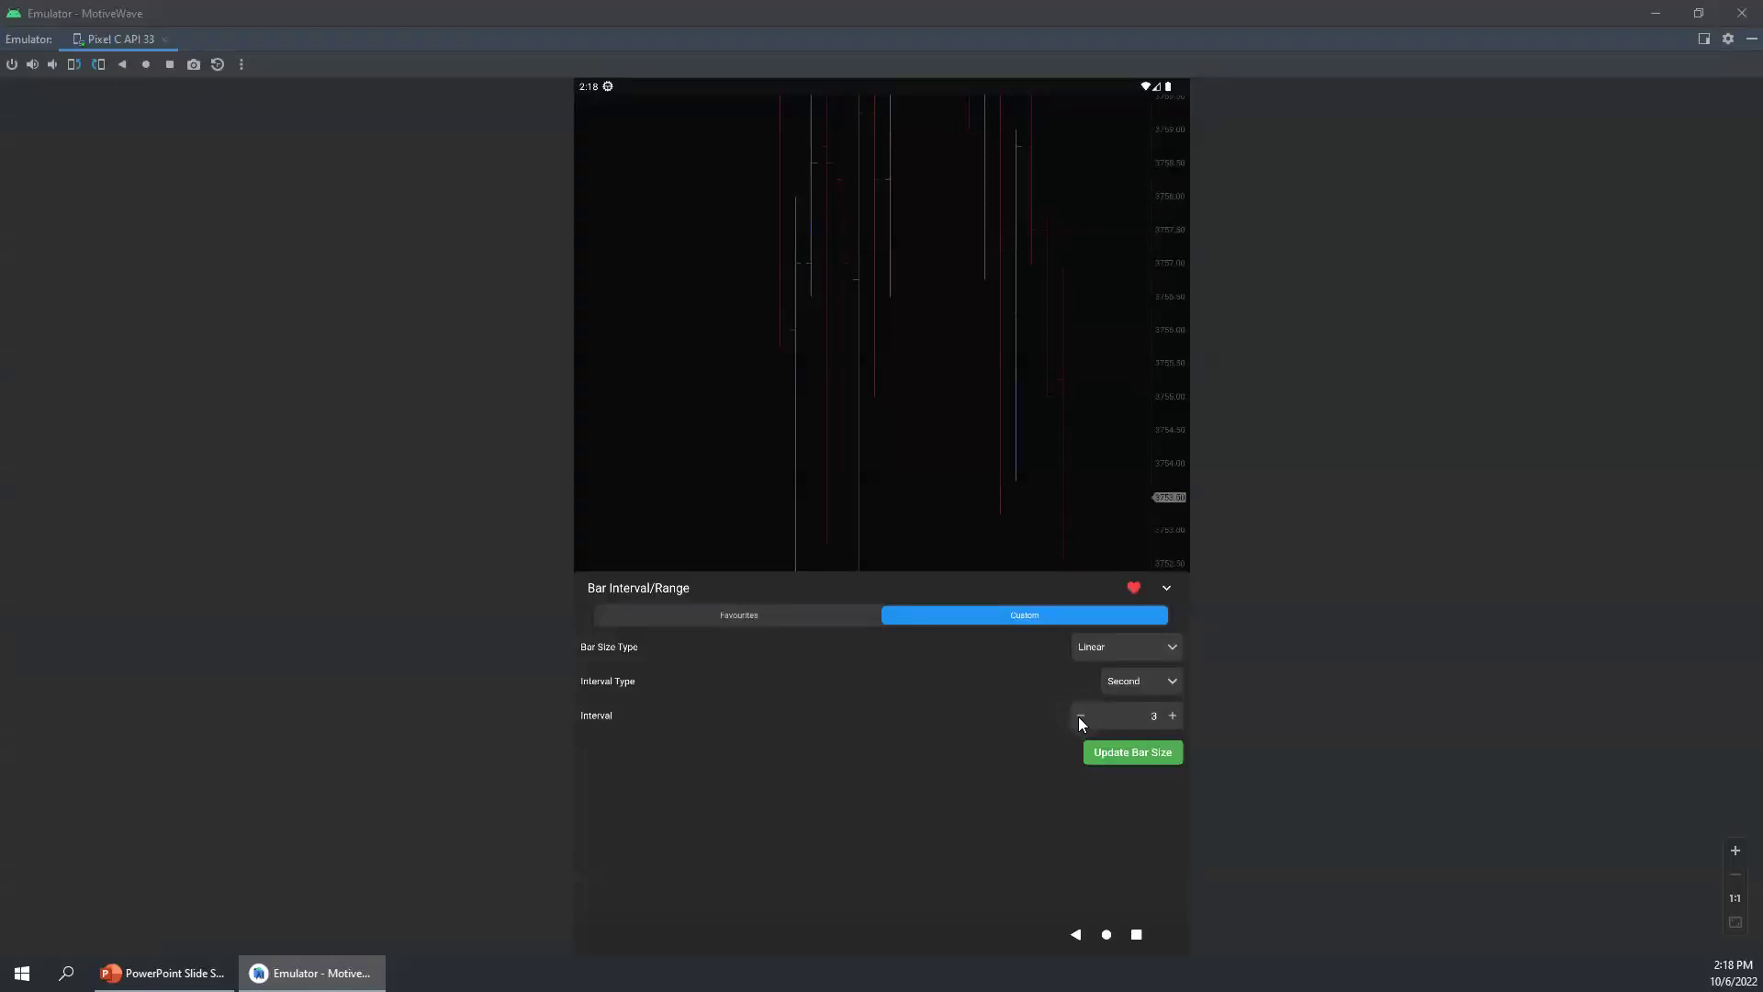
left_click(1129, 753)
left_click_drag(905, 676, 898, 597)
left_click_drag(797, 836, 821, 837)
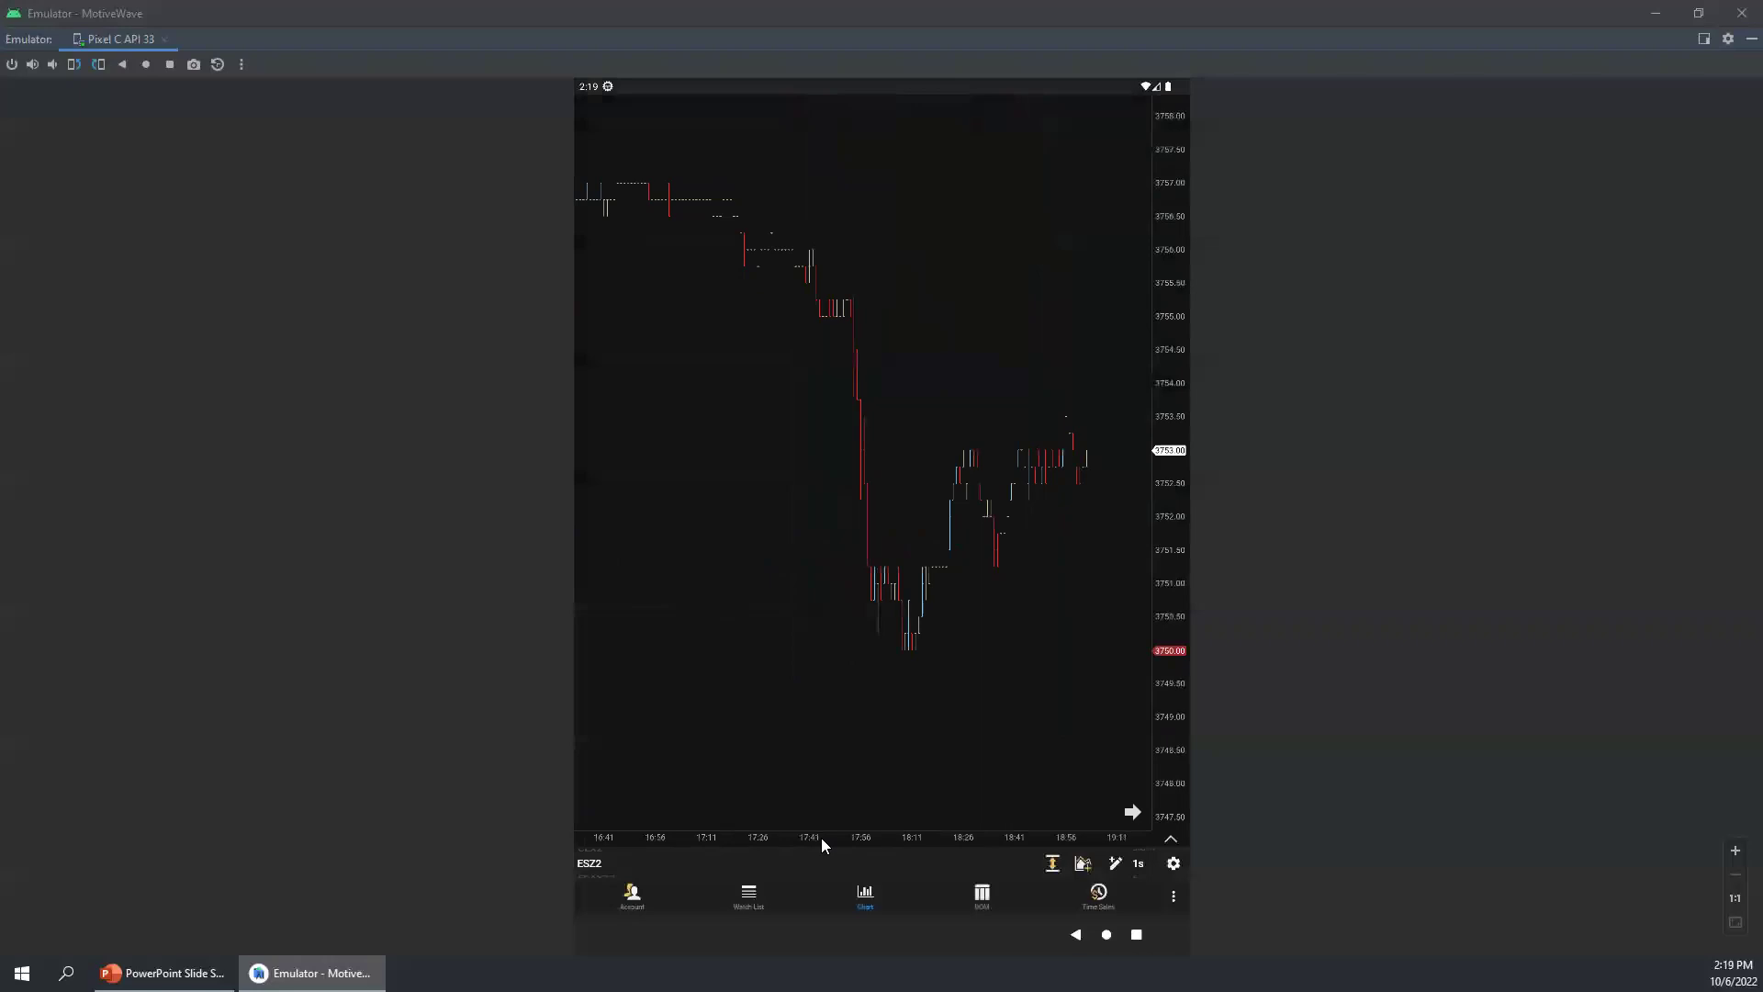
Step: Reduce the bar width of the ESZ2 chart in the chart preferences and apply the change
left_click(1173, 863)
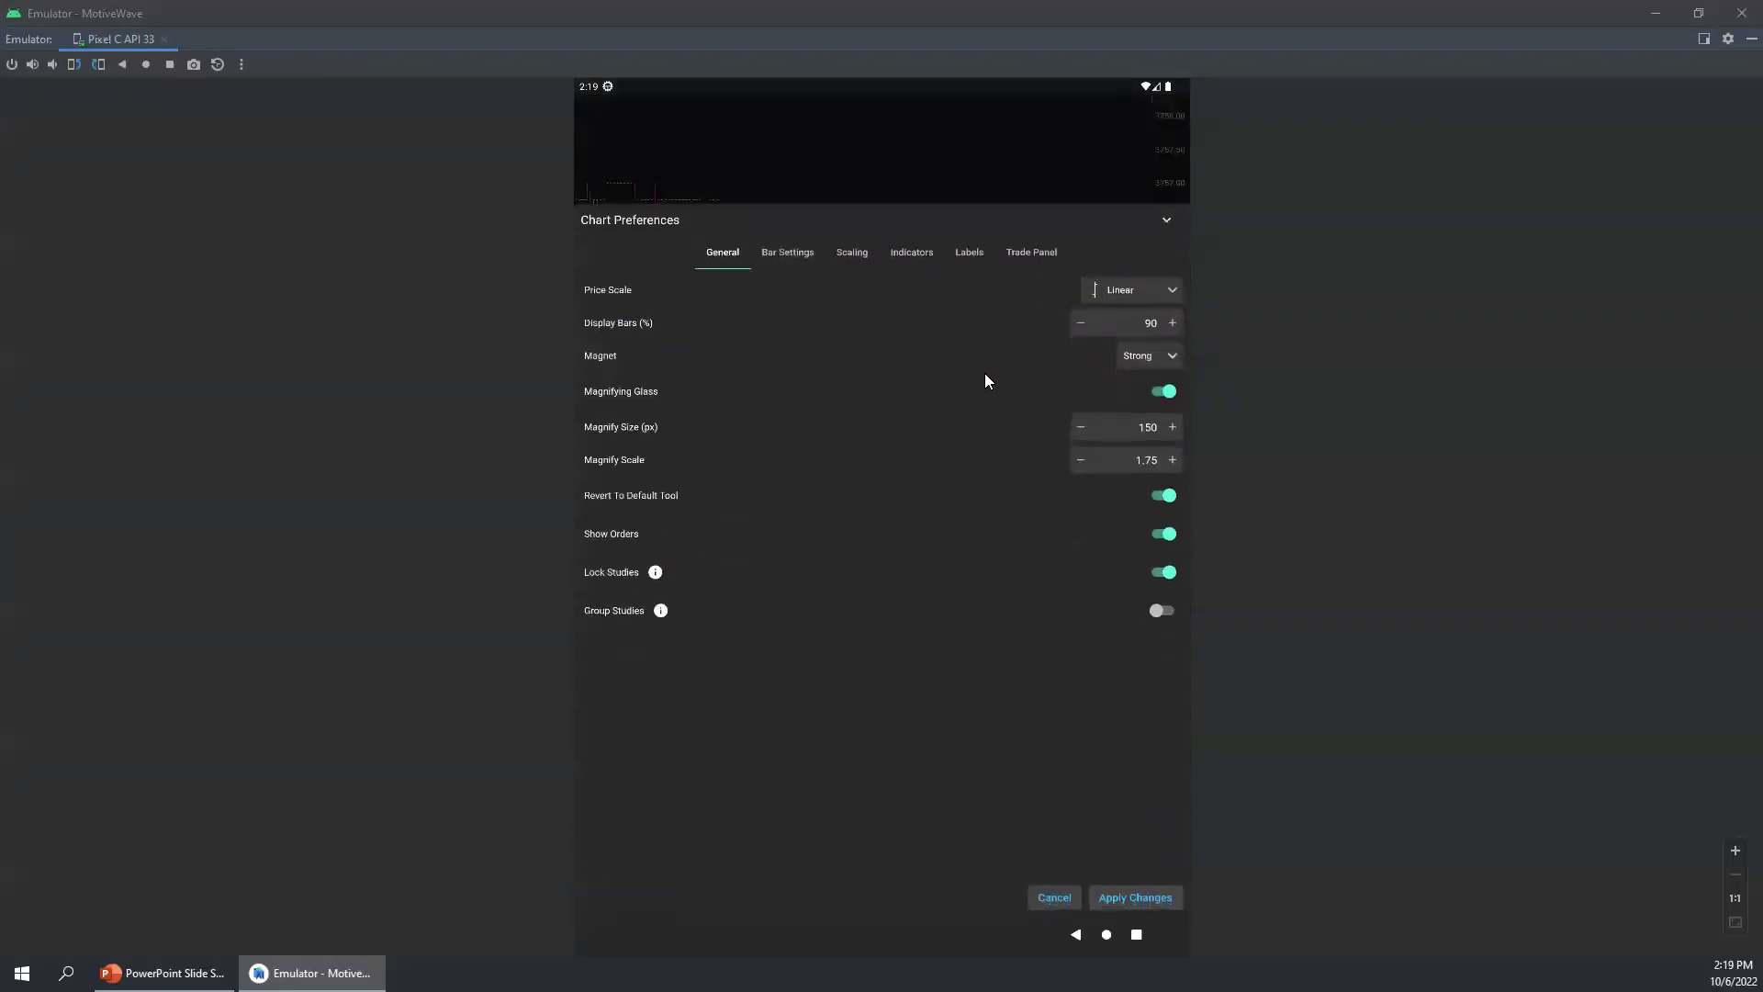
left_click(784, 253)
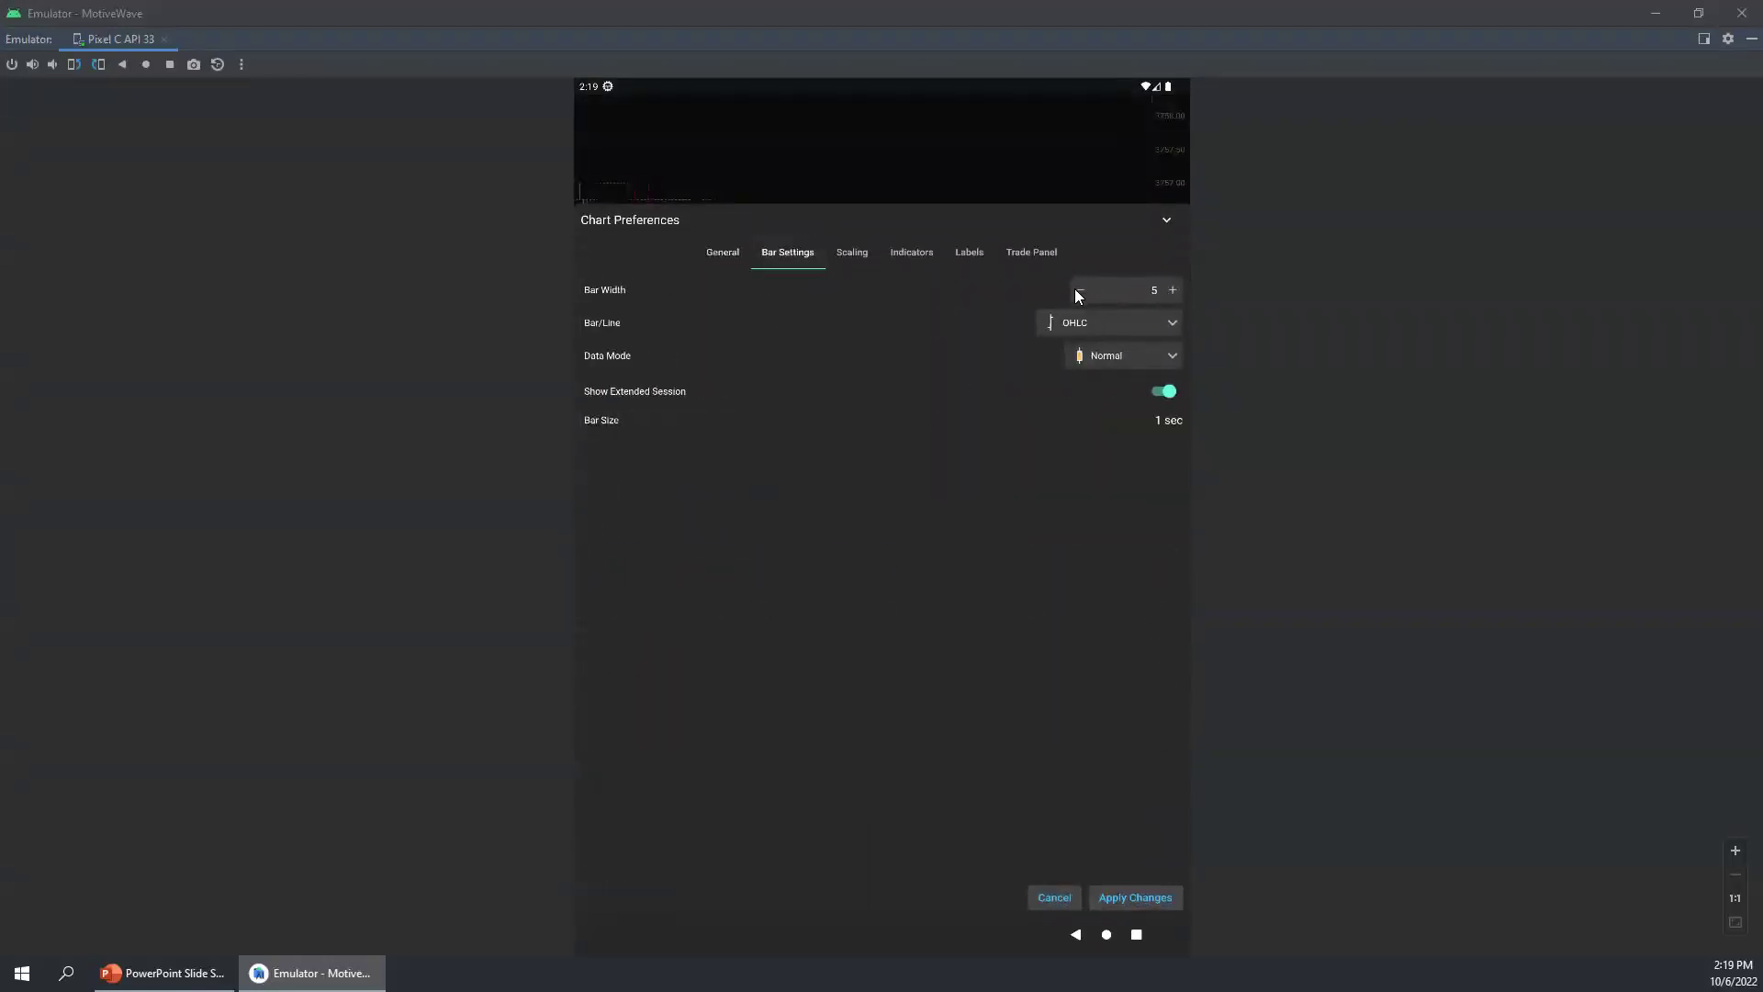
left_click(1139, 897)
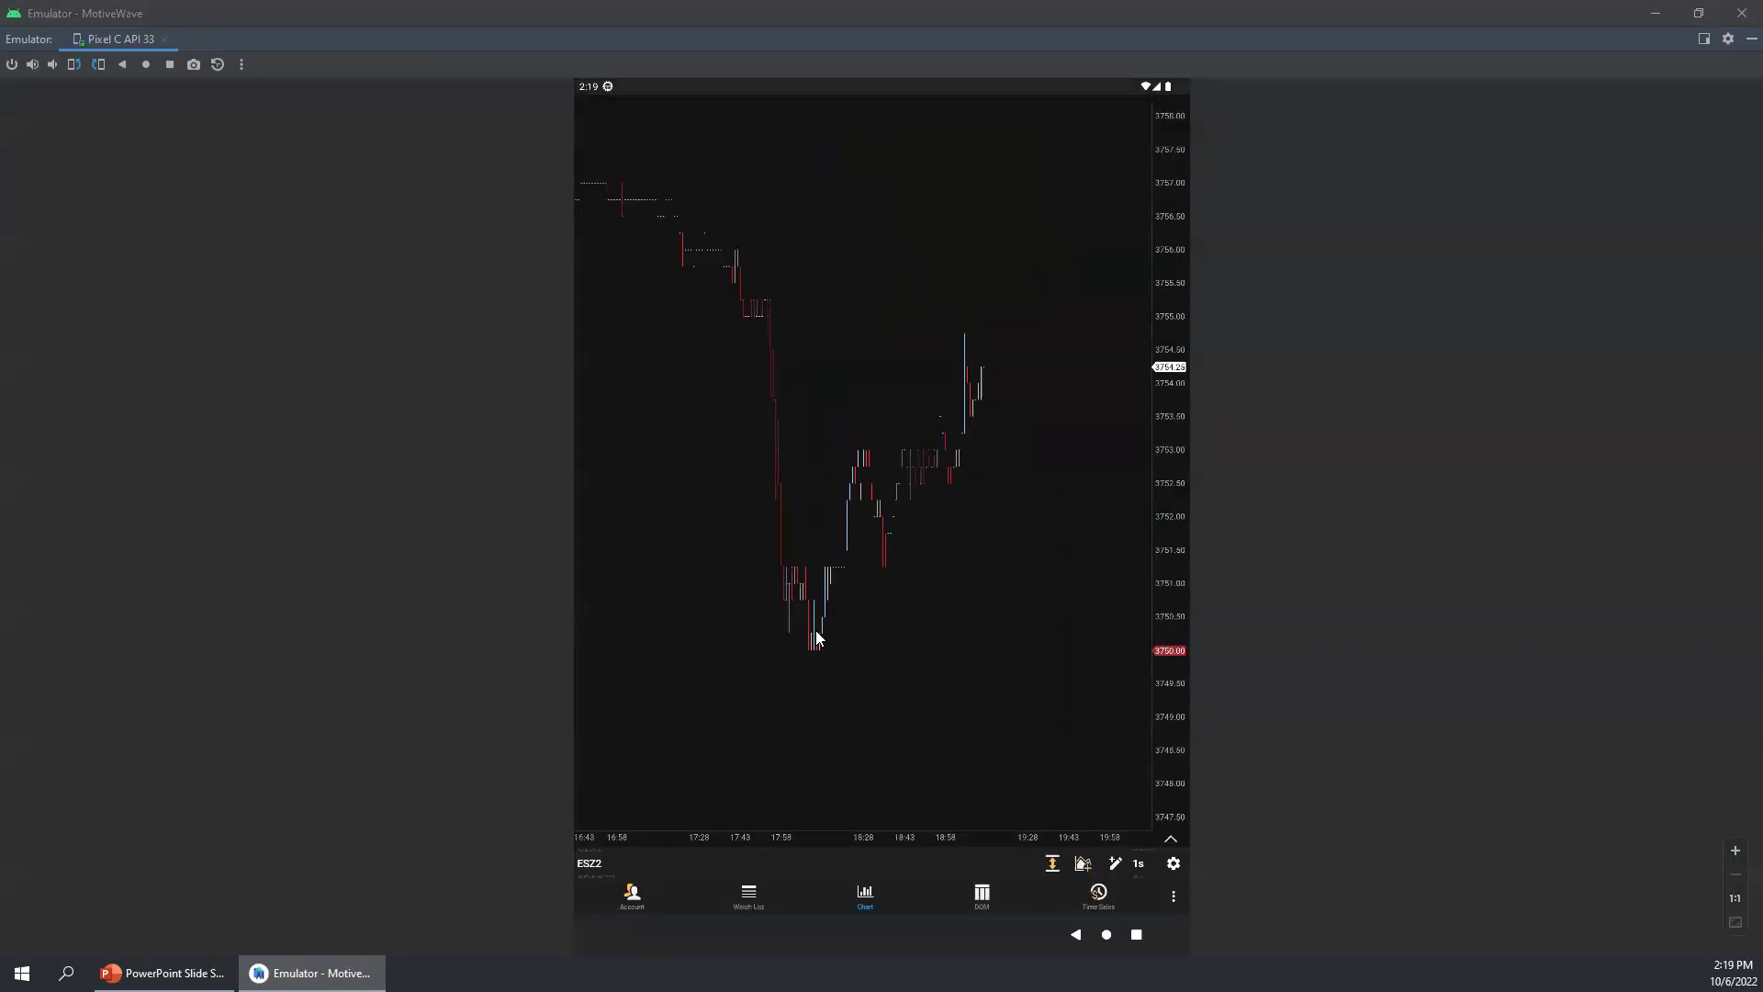
Step: Add the Order Heatmap order flow study to the ESZ2 chart with its default settings and compress the price scale to show more levels
left_click(1088, 867)
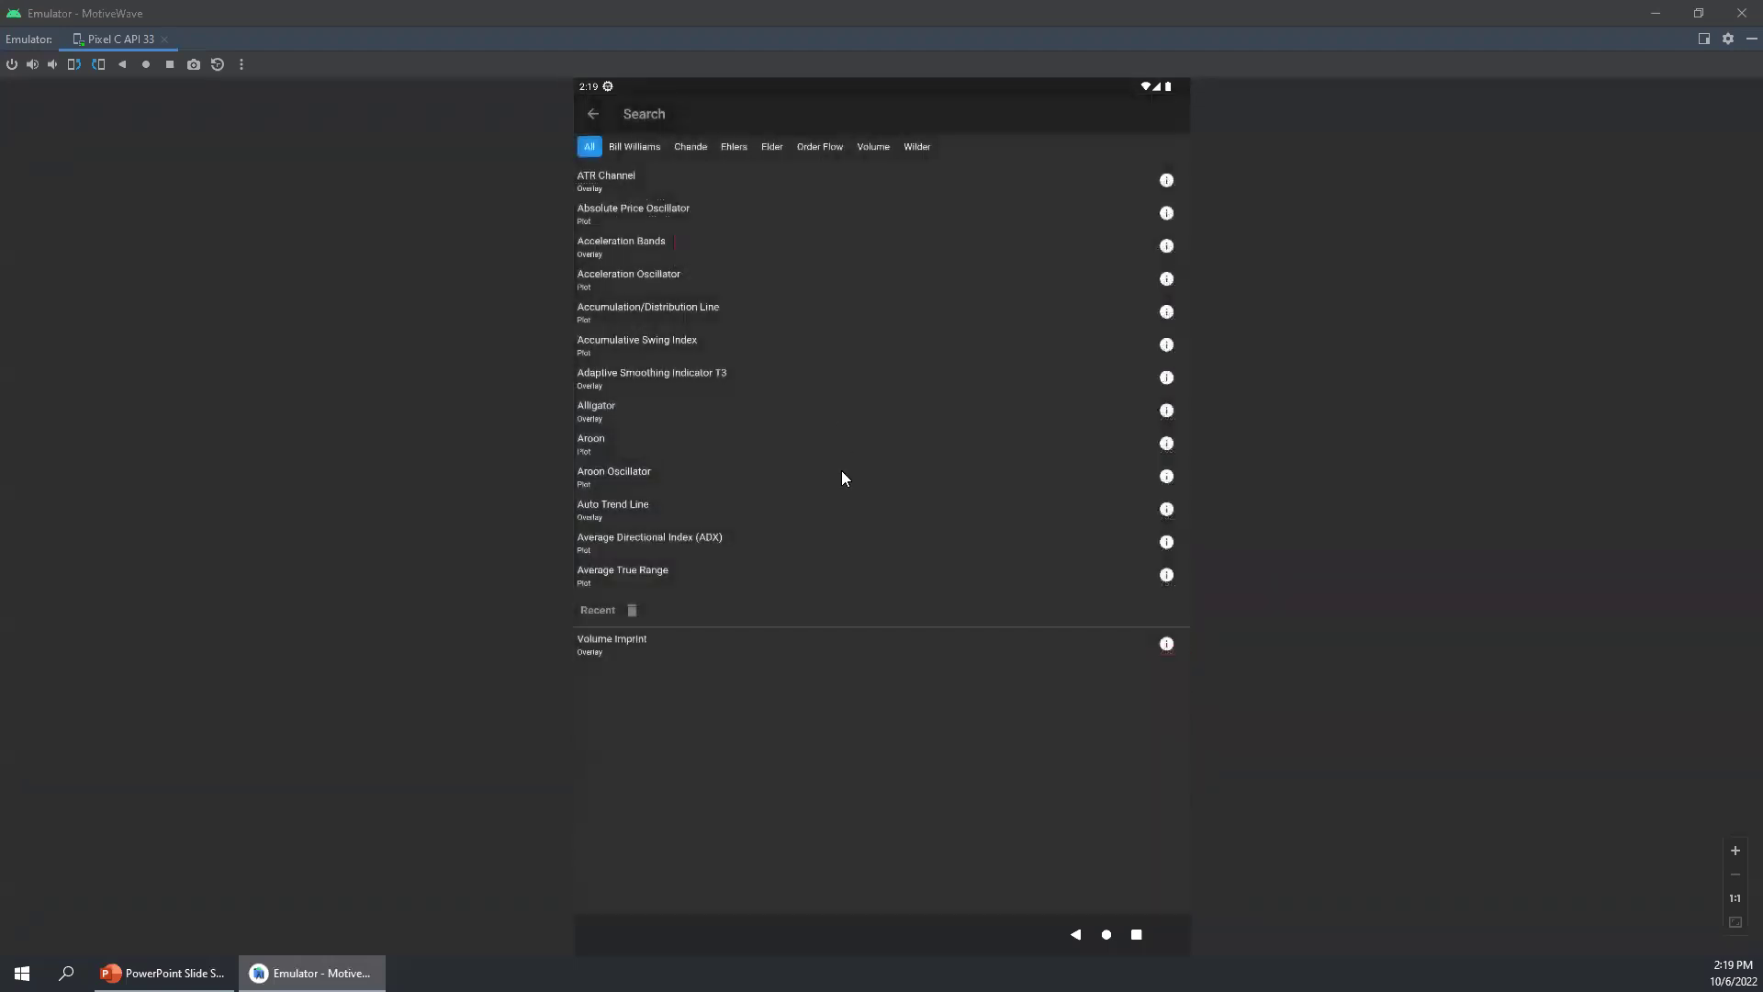
left_click(820, 148)
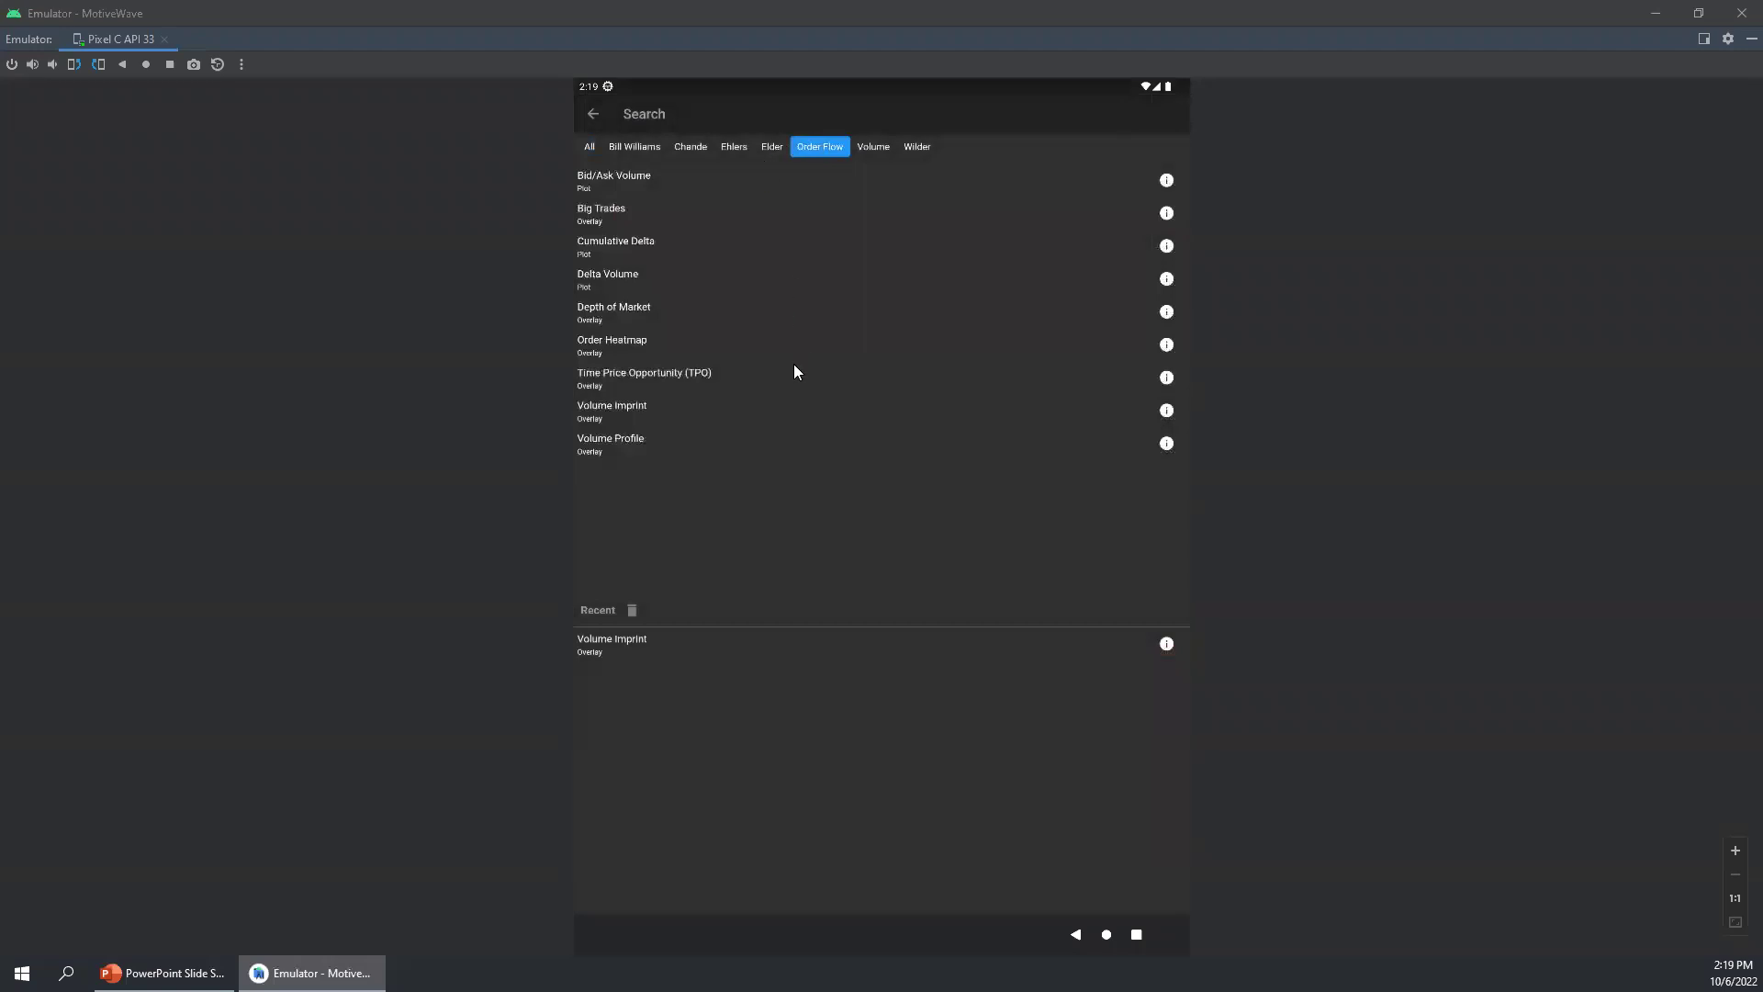
left_click(640, 345)
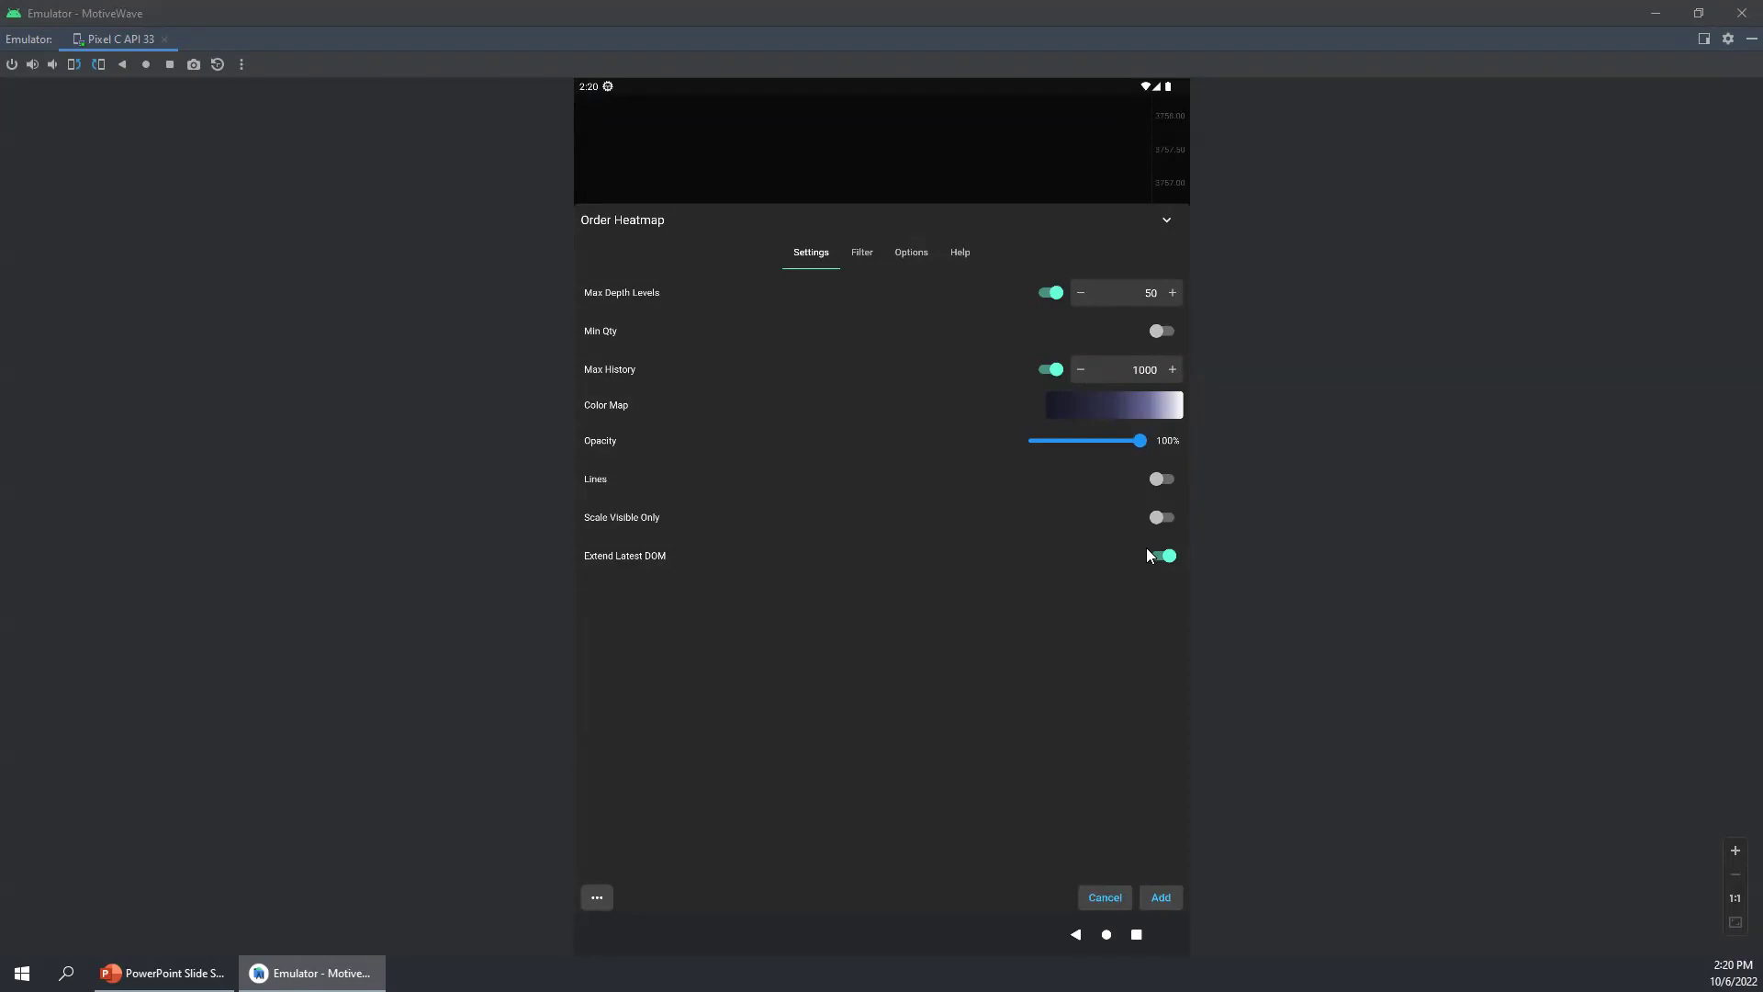
left_click(1161, 897)
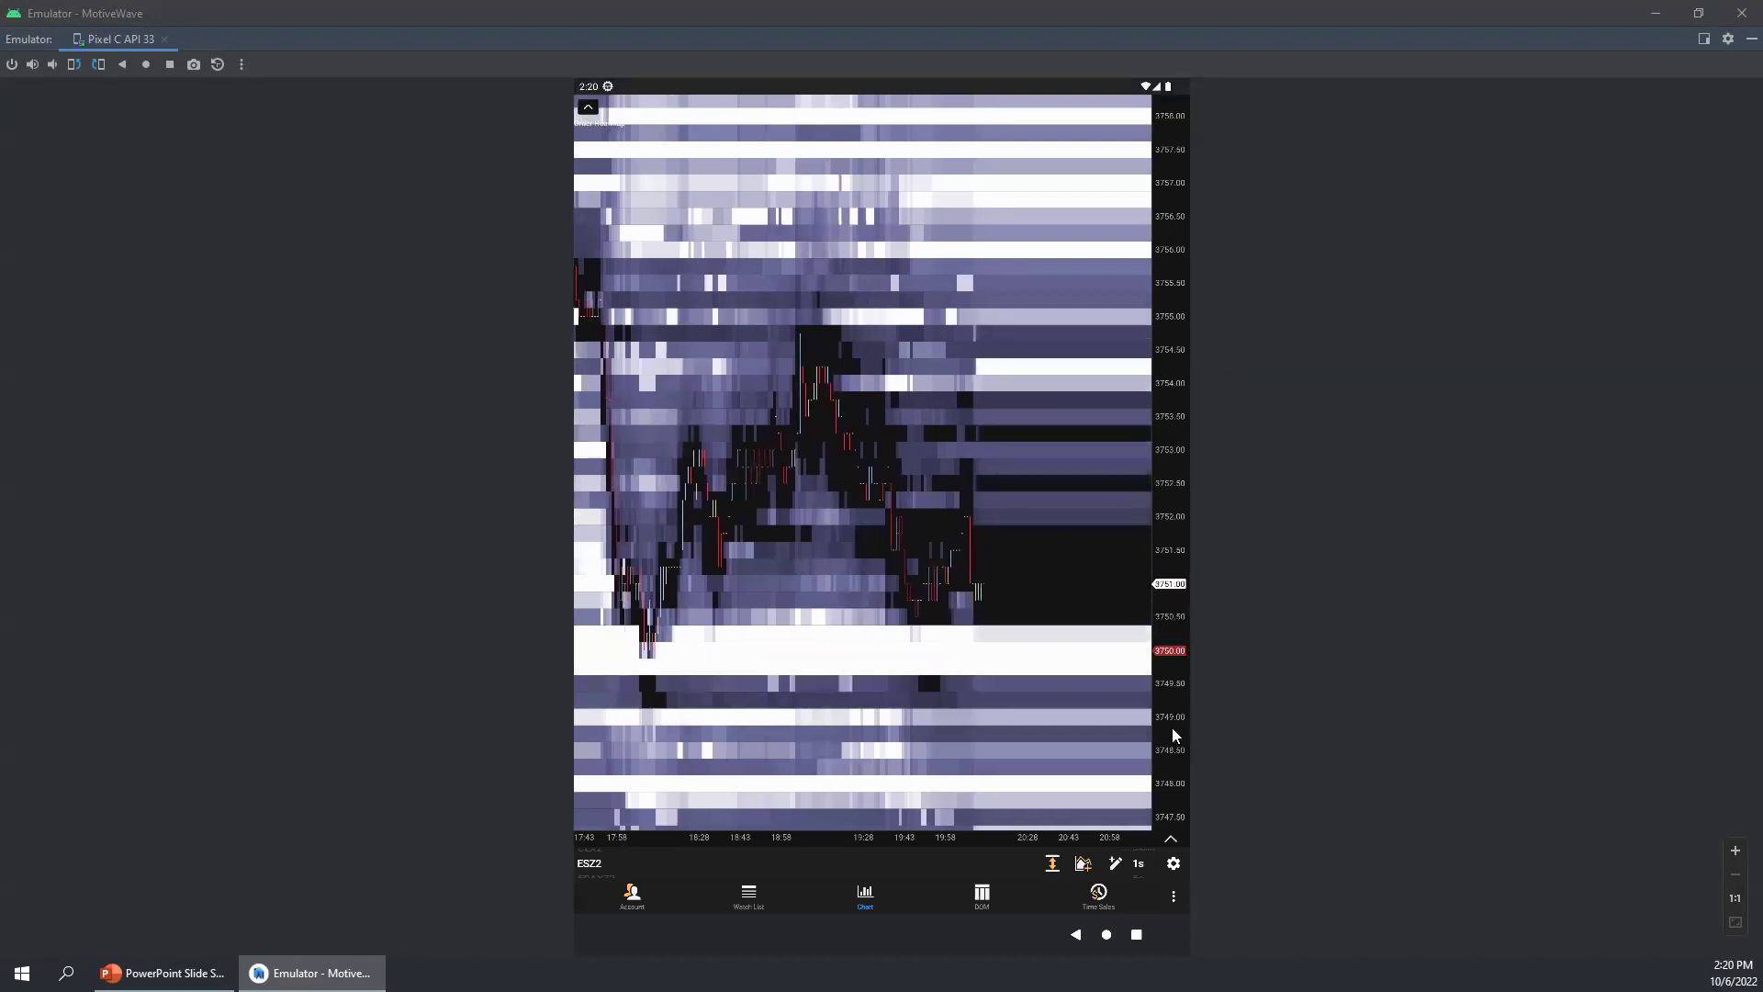
left_click_drag(1172, 716, 1172, 485)
mouse_move(792, 619)
left_mouse_down()
mouse_move(849, 624)
mouse_move(799, 619)
left_mouse_up()
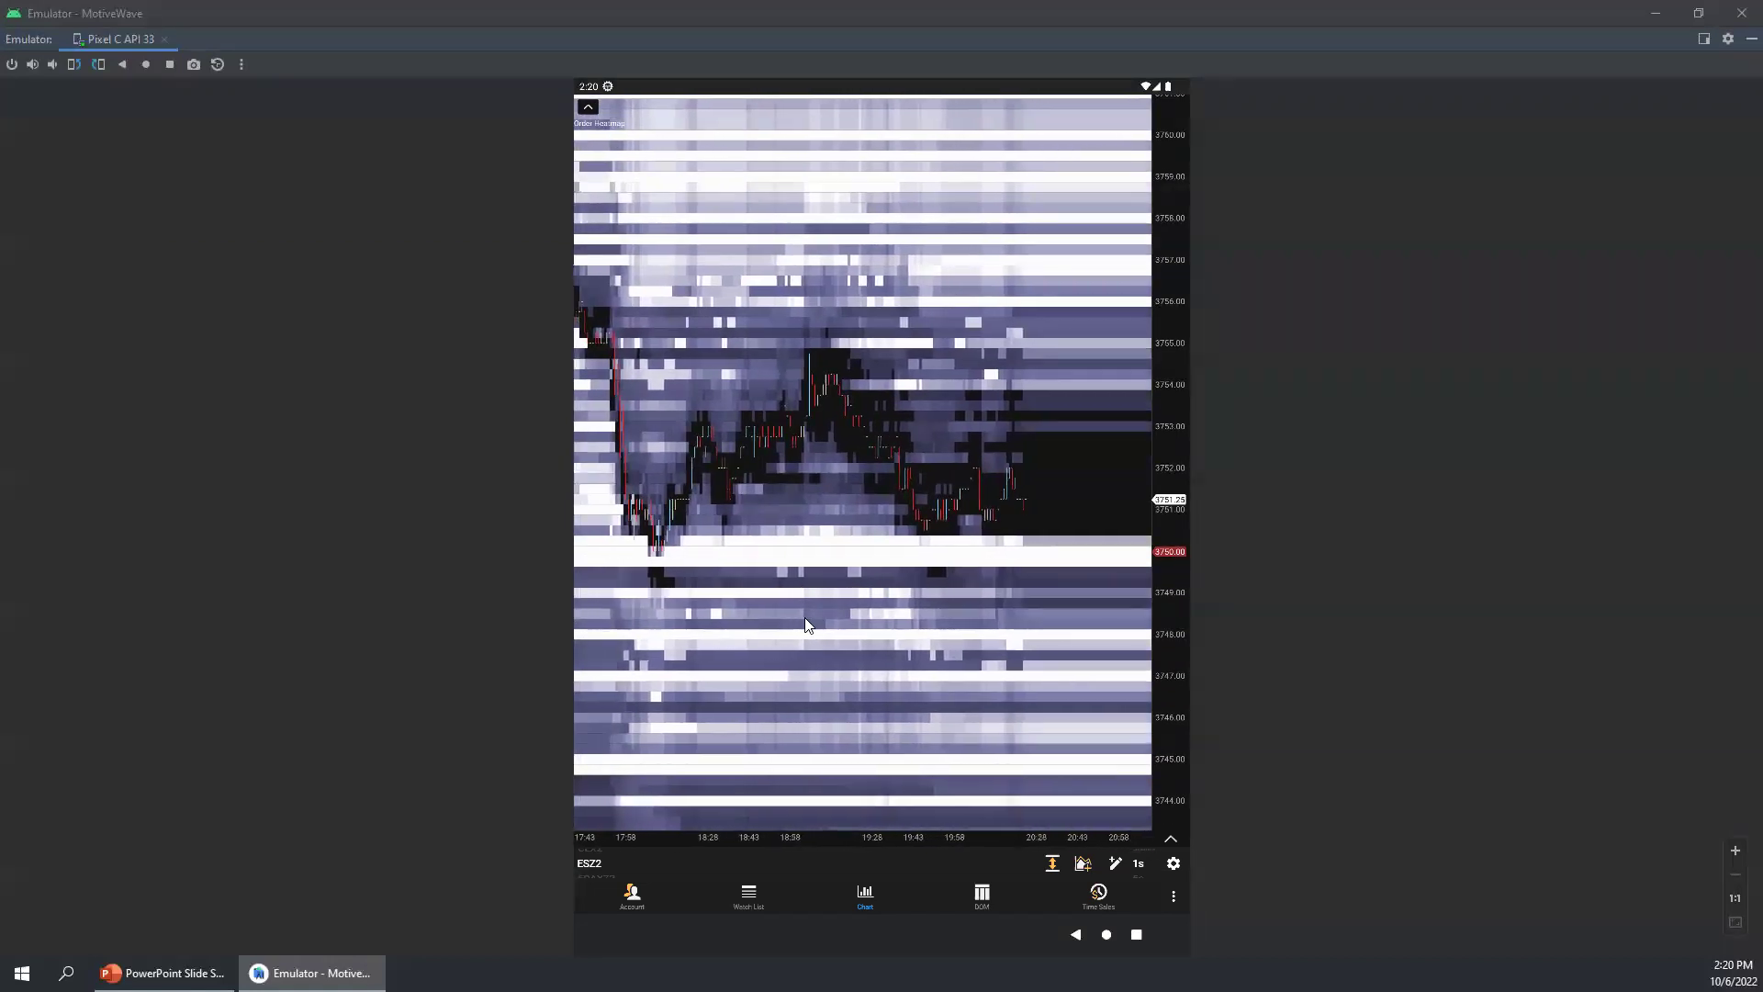
Step: Set the Order Heatmap's Min Size Filter to 0% and Max Size Filter to 95%, and update the study
left_click(600, 123)
left_click(601, 123)
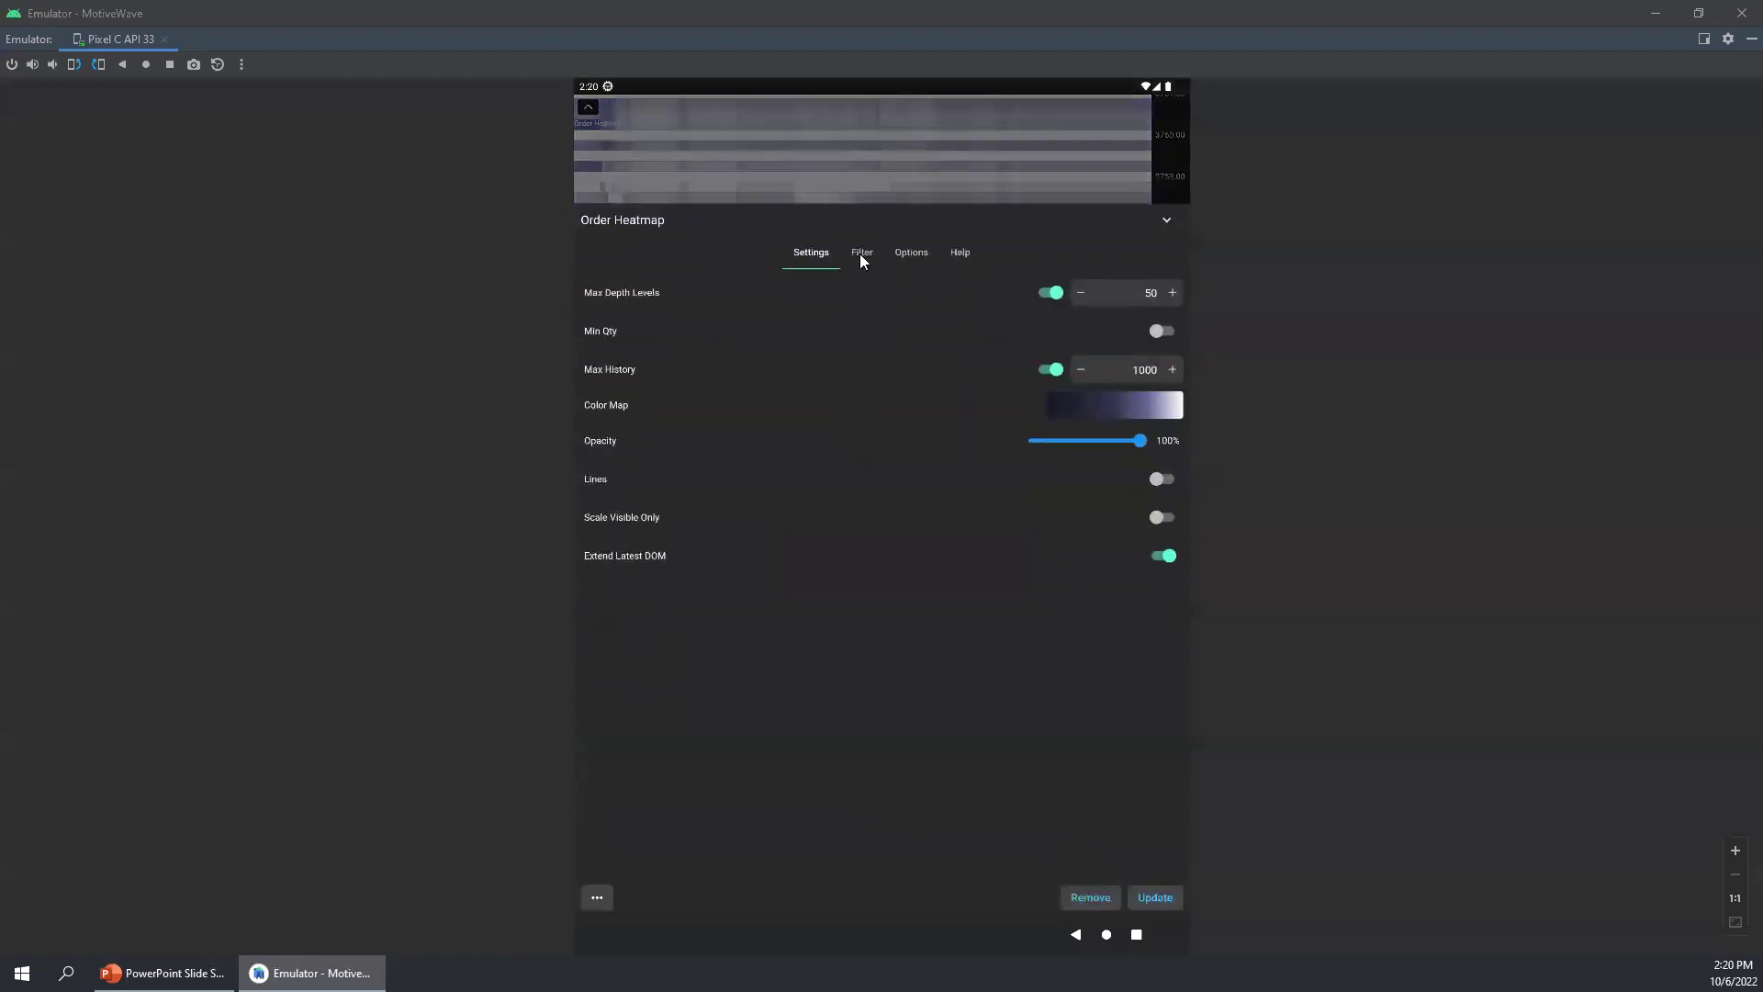
left_click(861, 257)
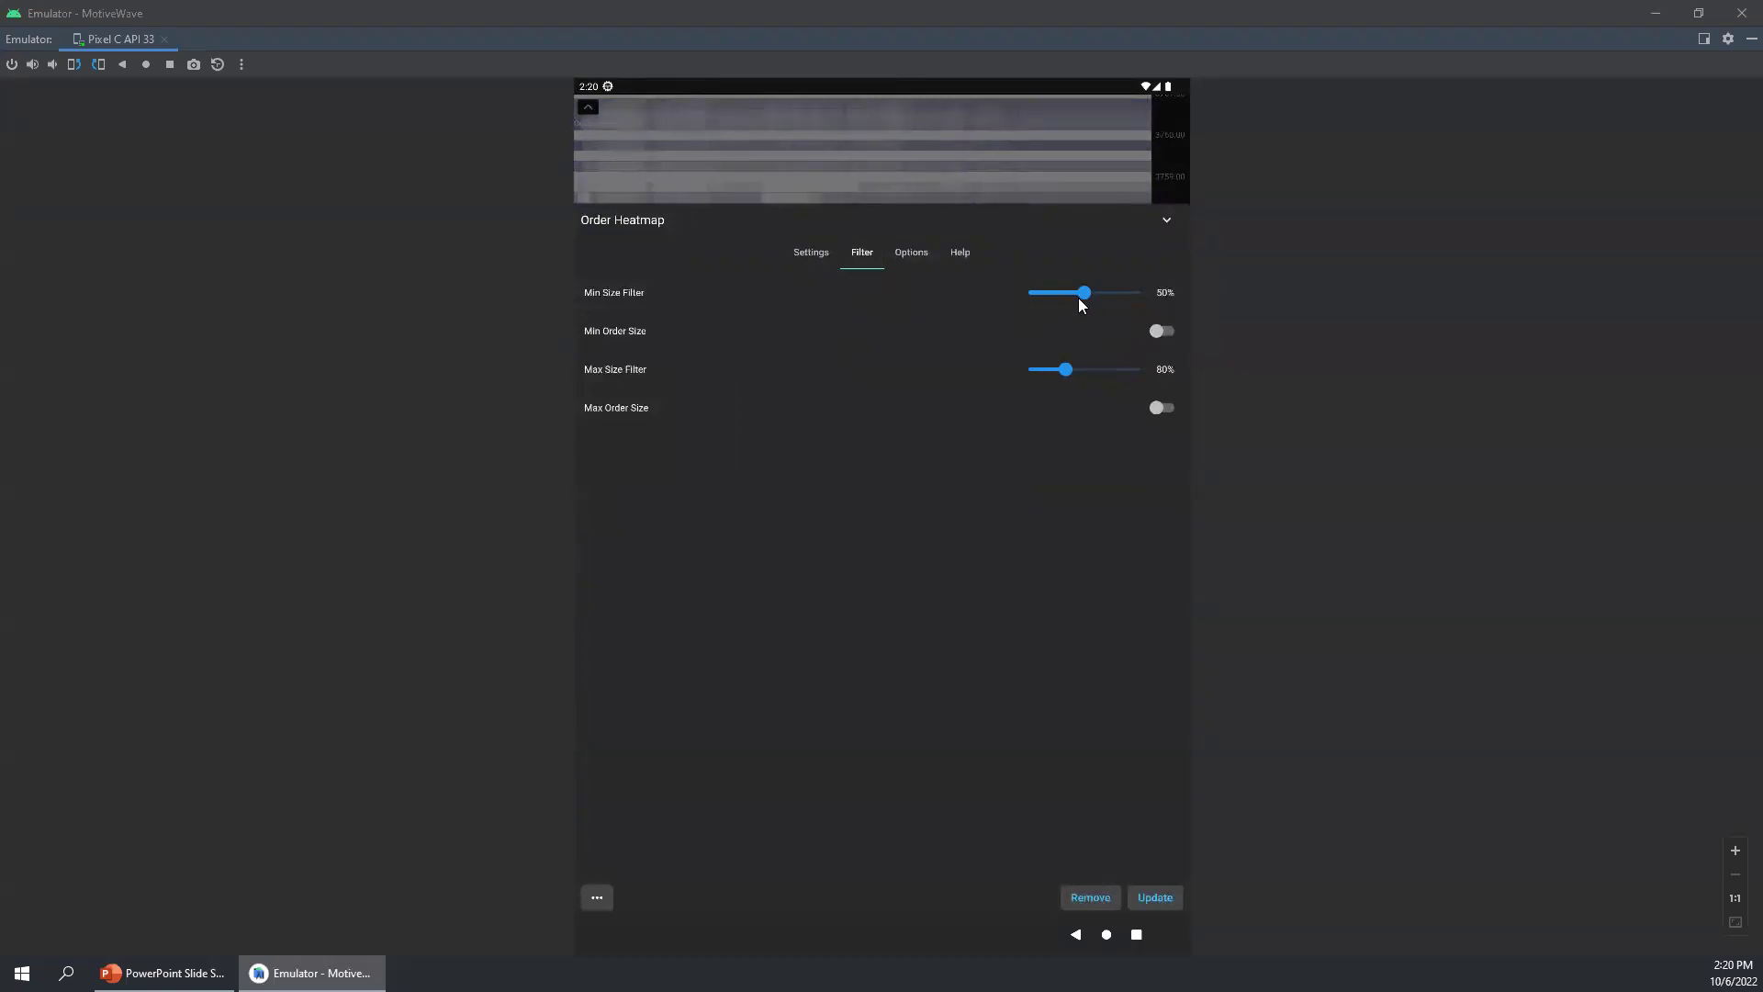
left_click_drag(1084, 293, 1010, 291)
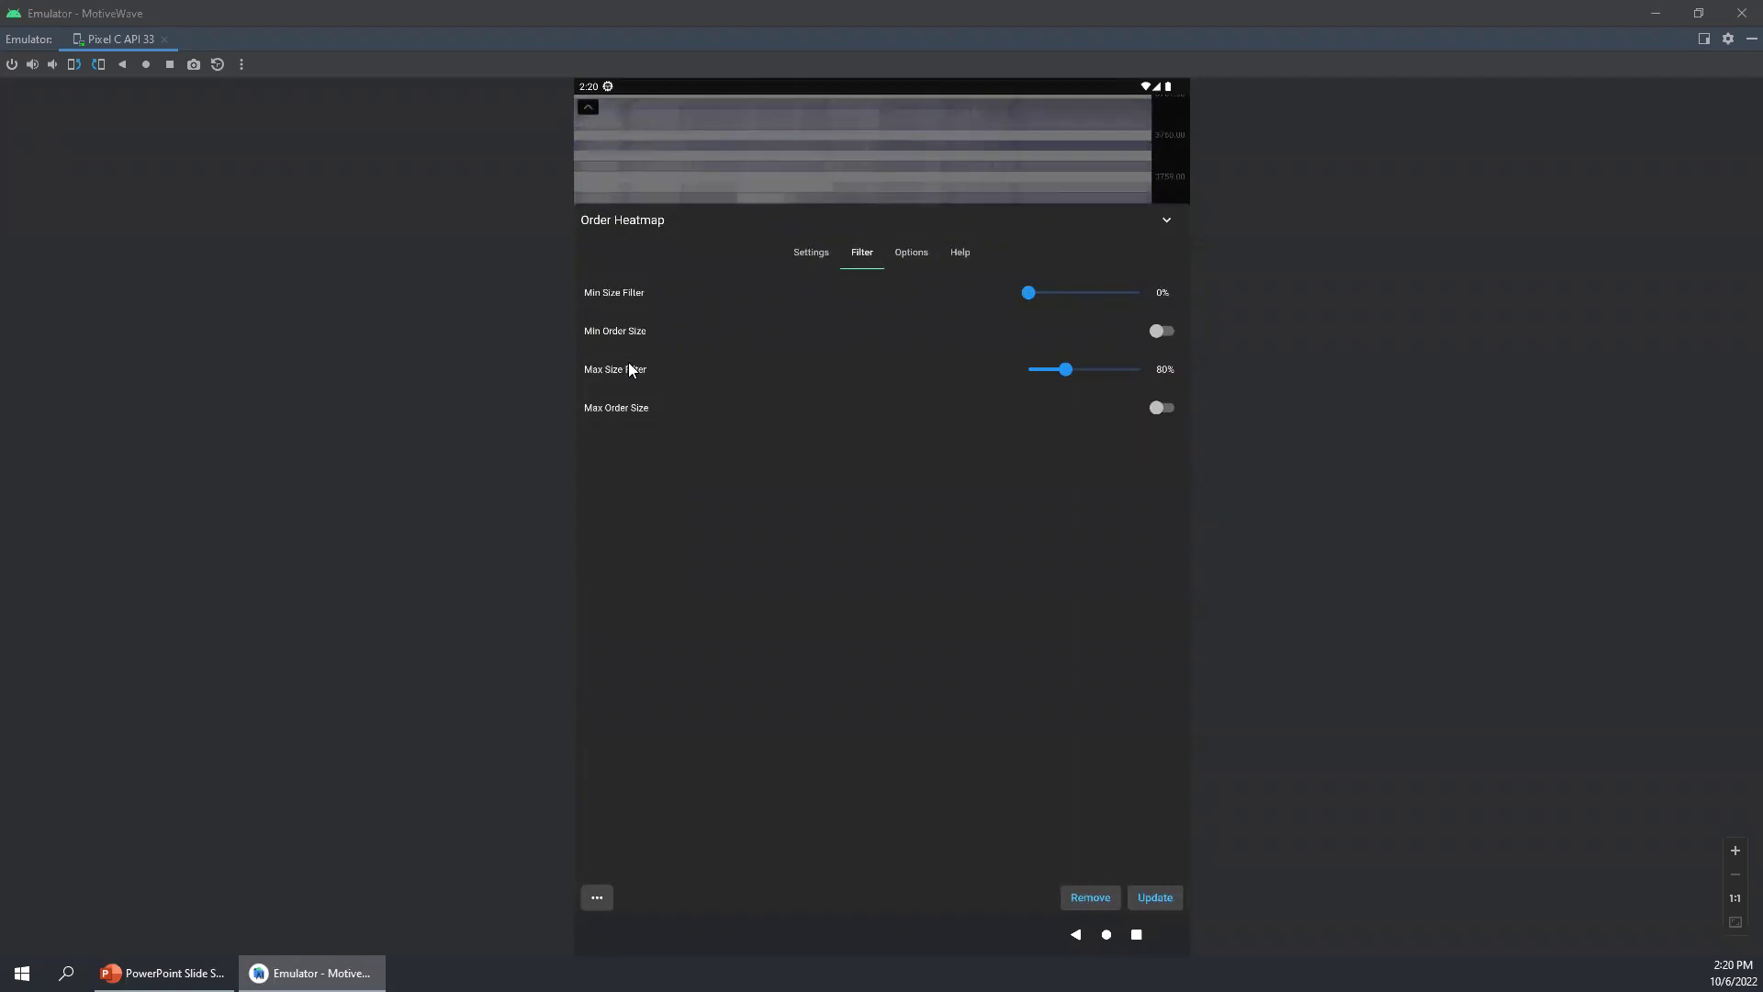
left_click_drag(1062, 374, 1092, 380)
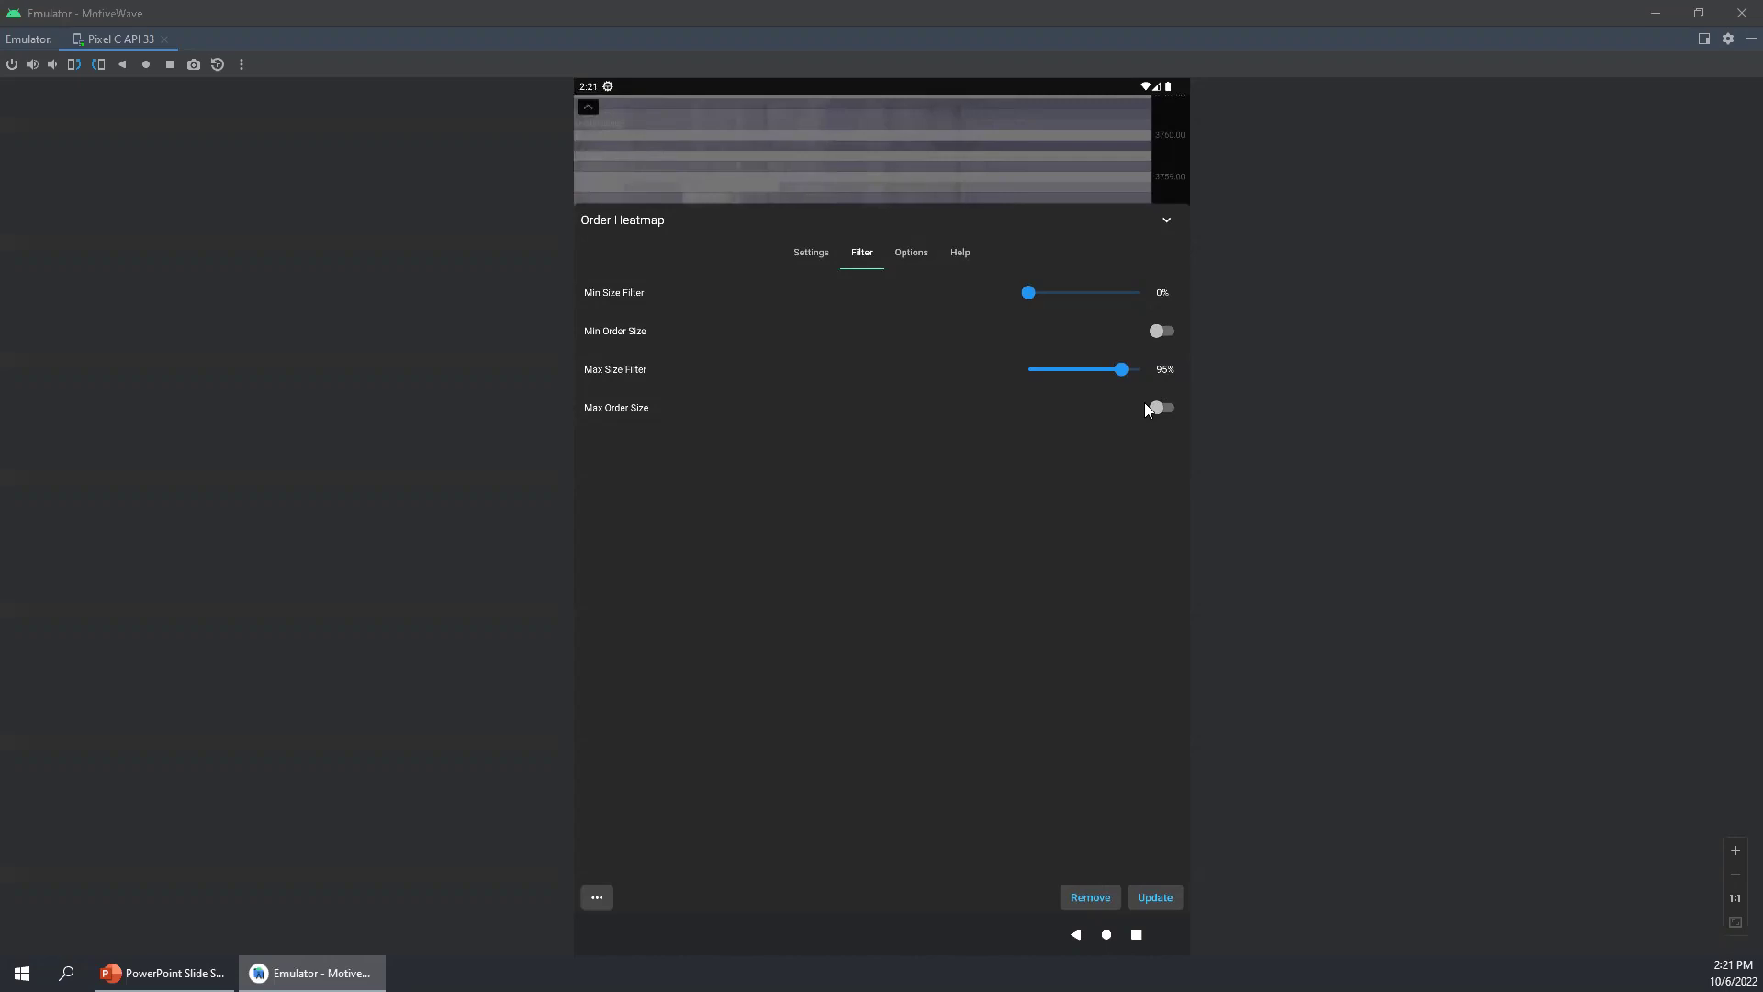
left_click(1149, 904)
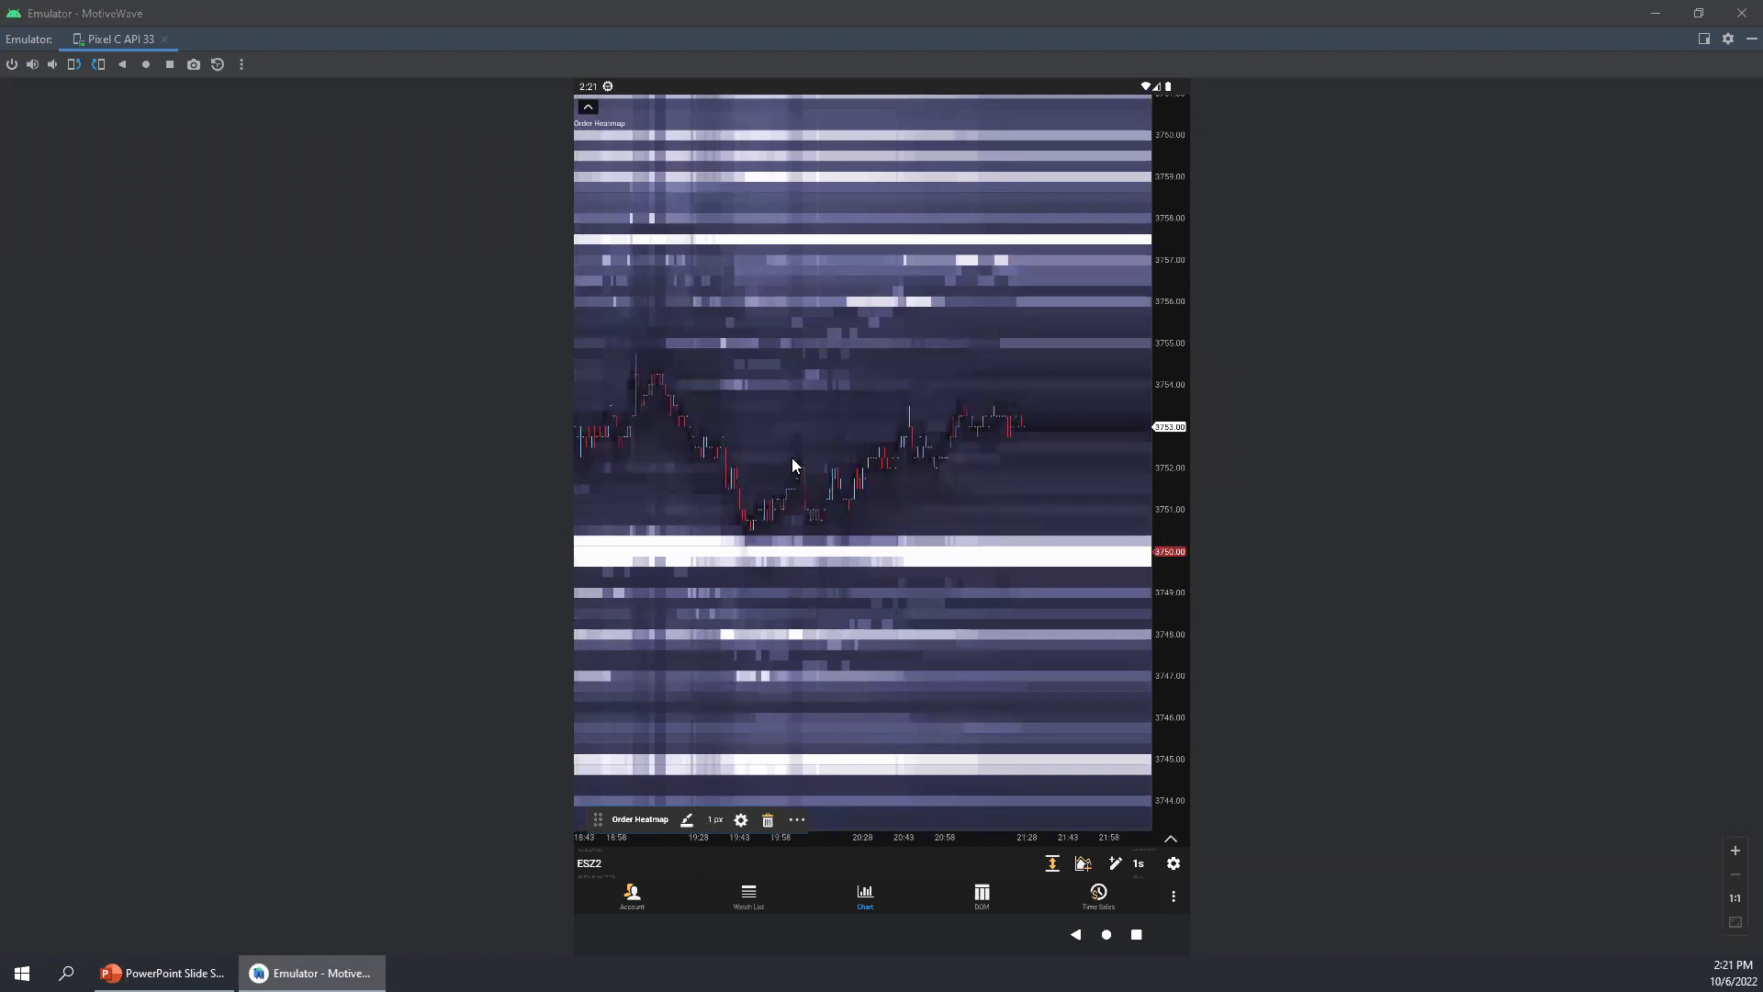
Step: Add the Big Trades order flow study to the ESZ2 chart with a Min Trade Size of 25
left_click(1080, 865)
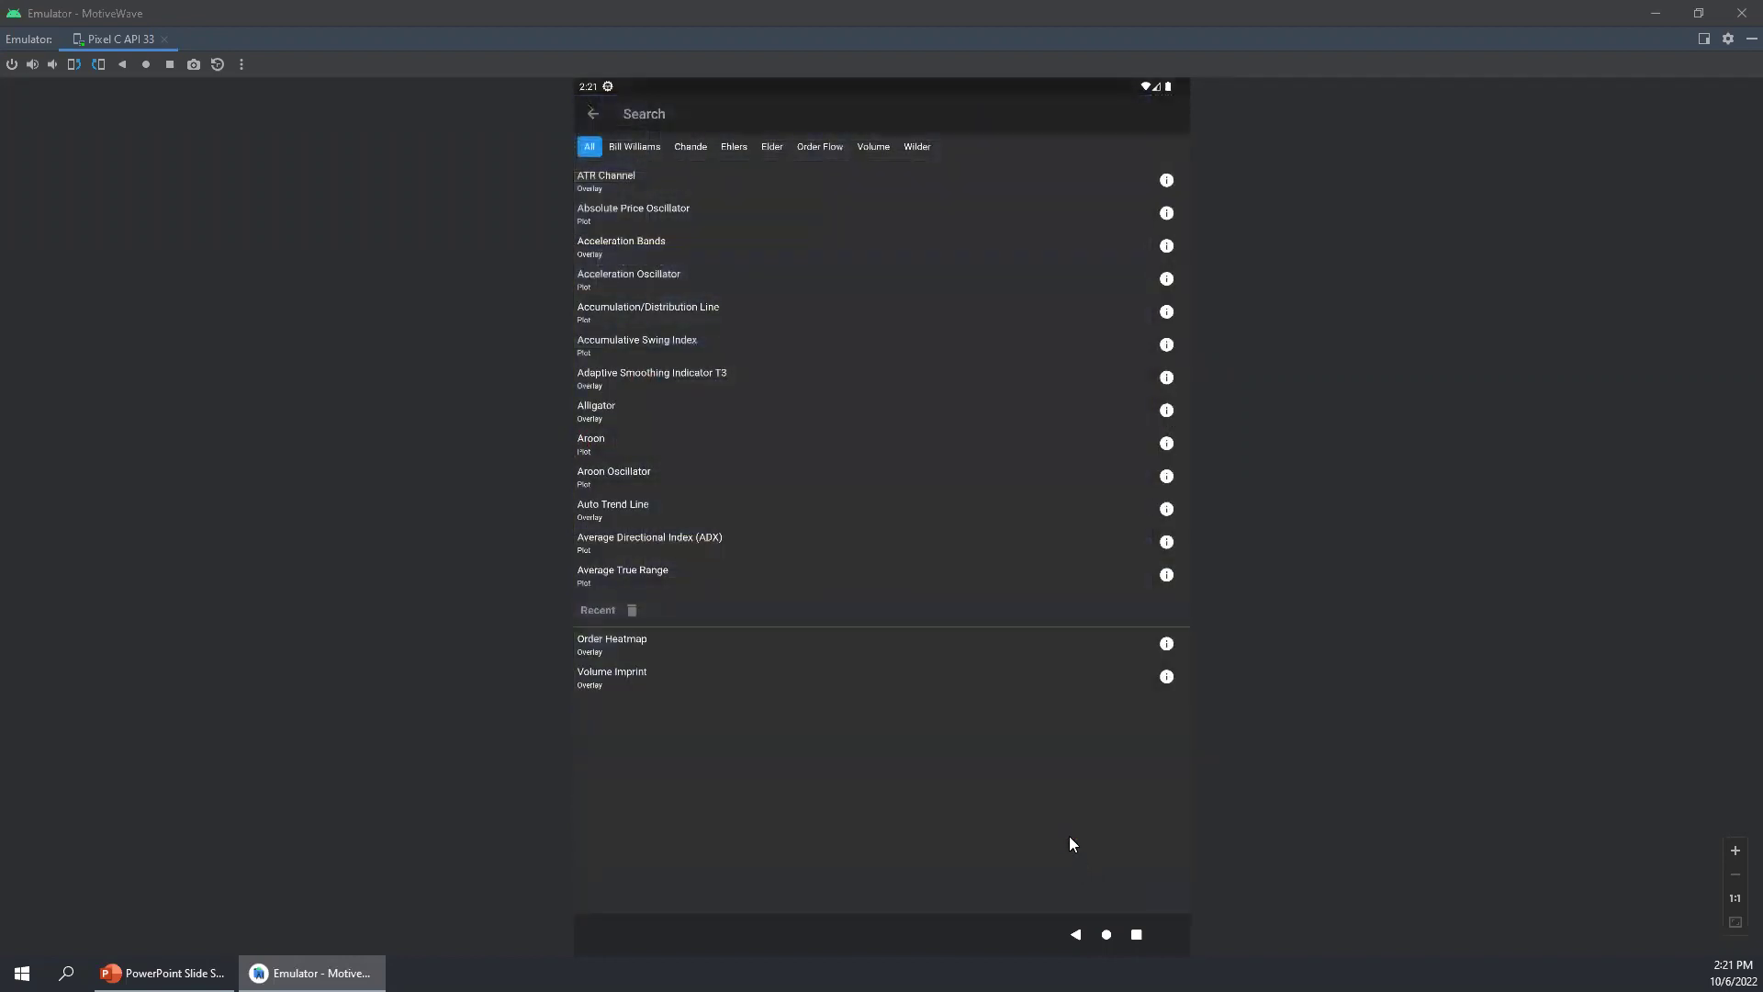
left_click(812, 148)
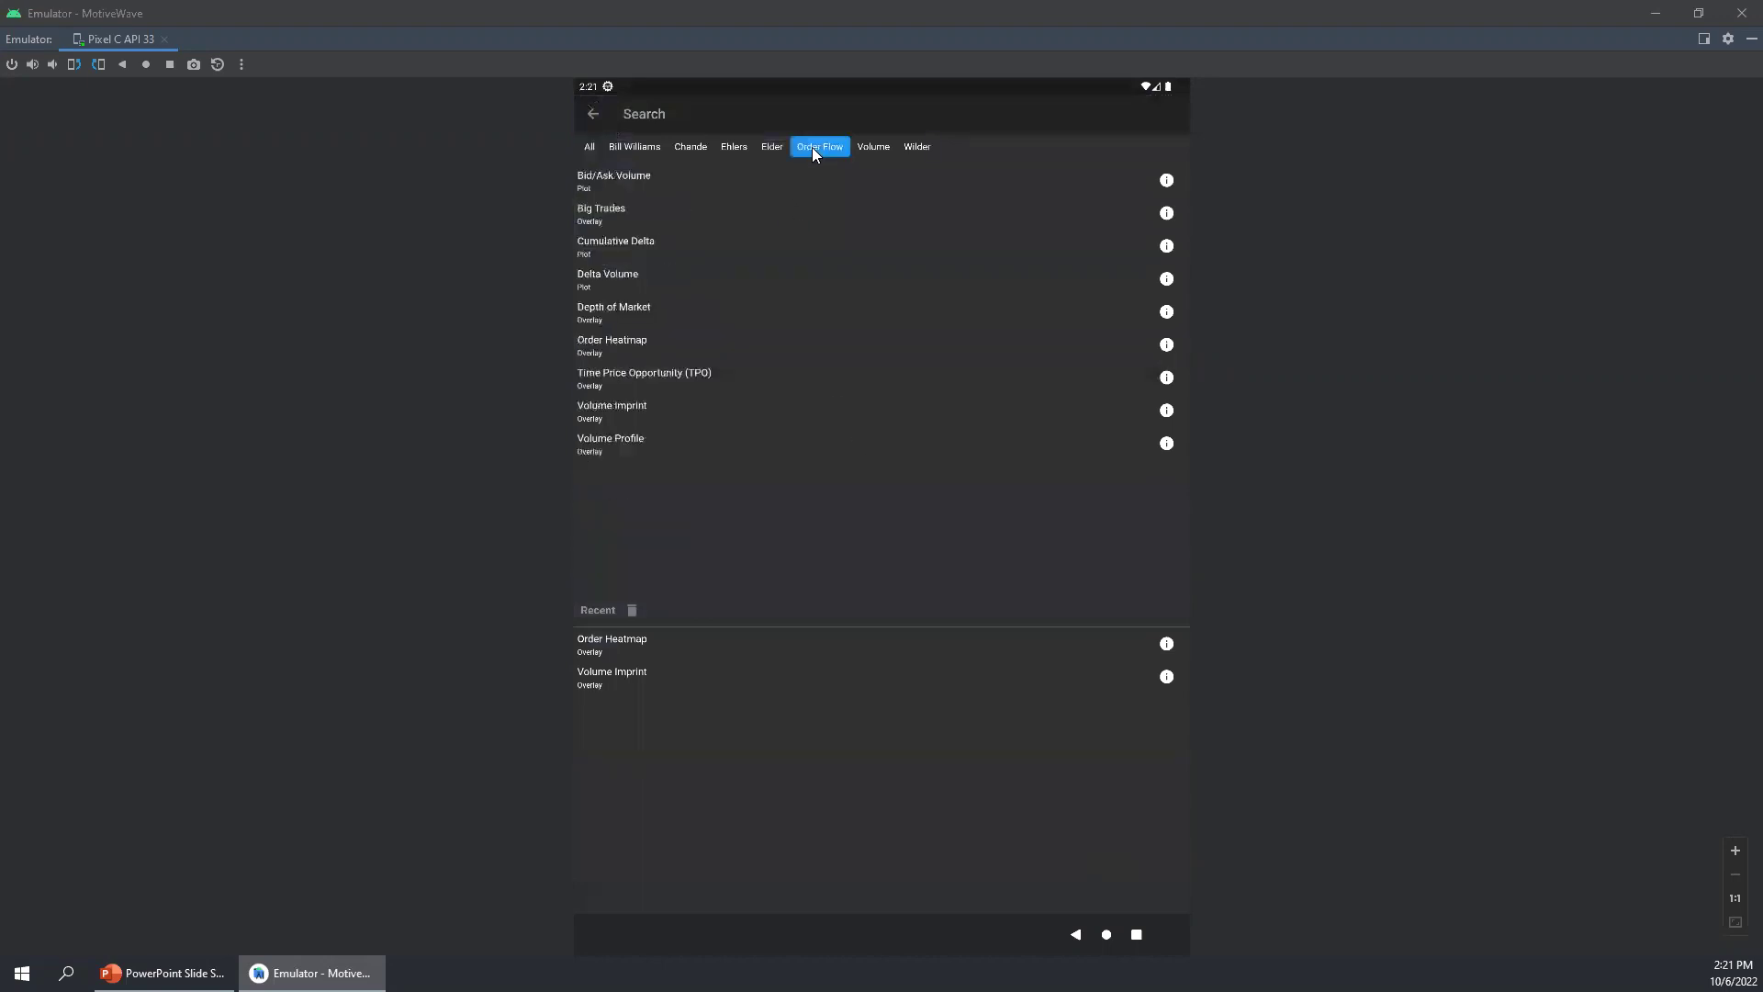
left_click(610, 214)
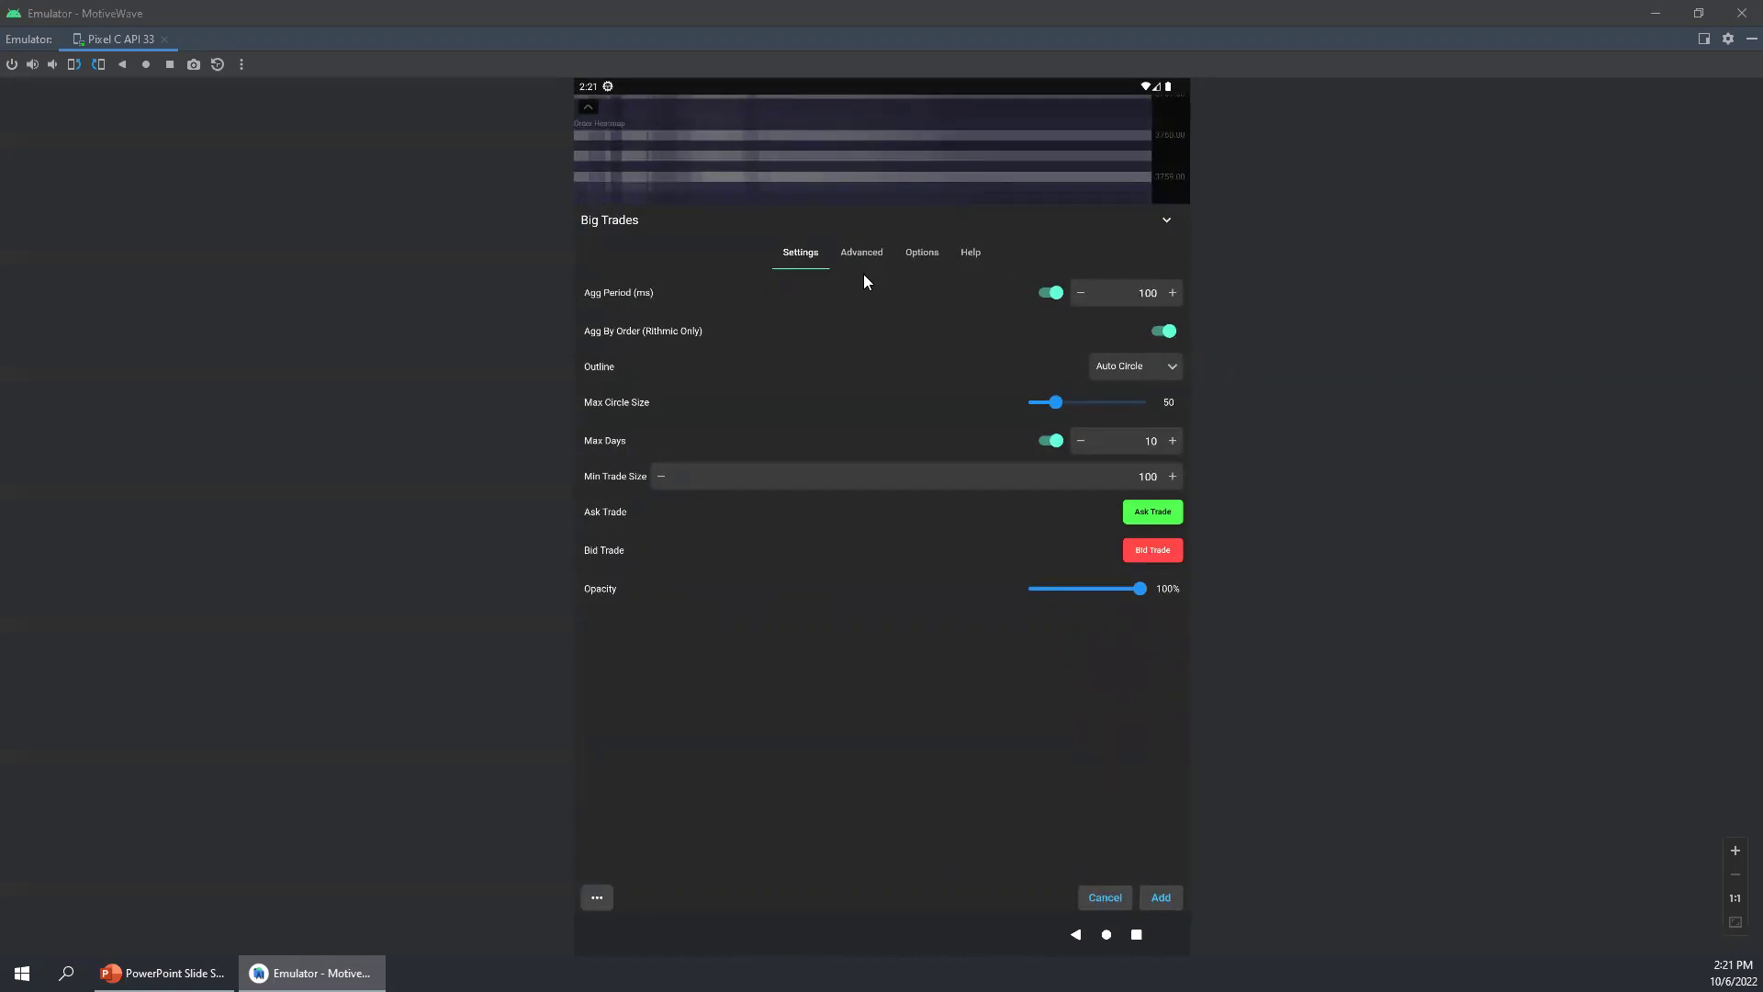
left_click(1146, 478)
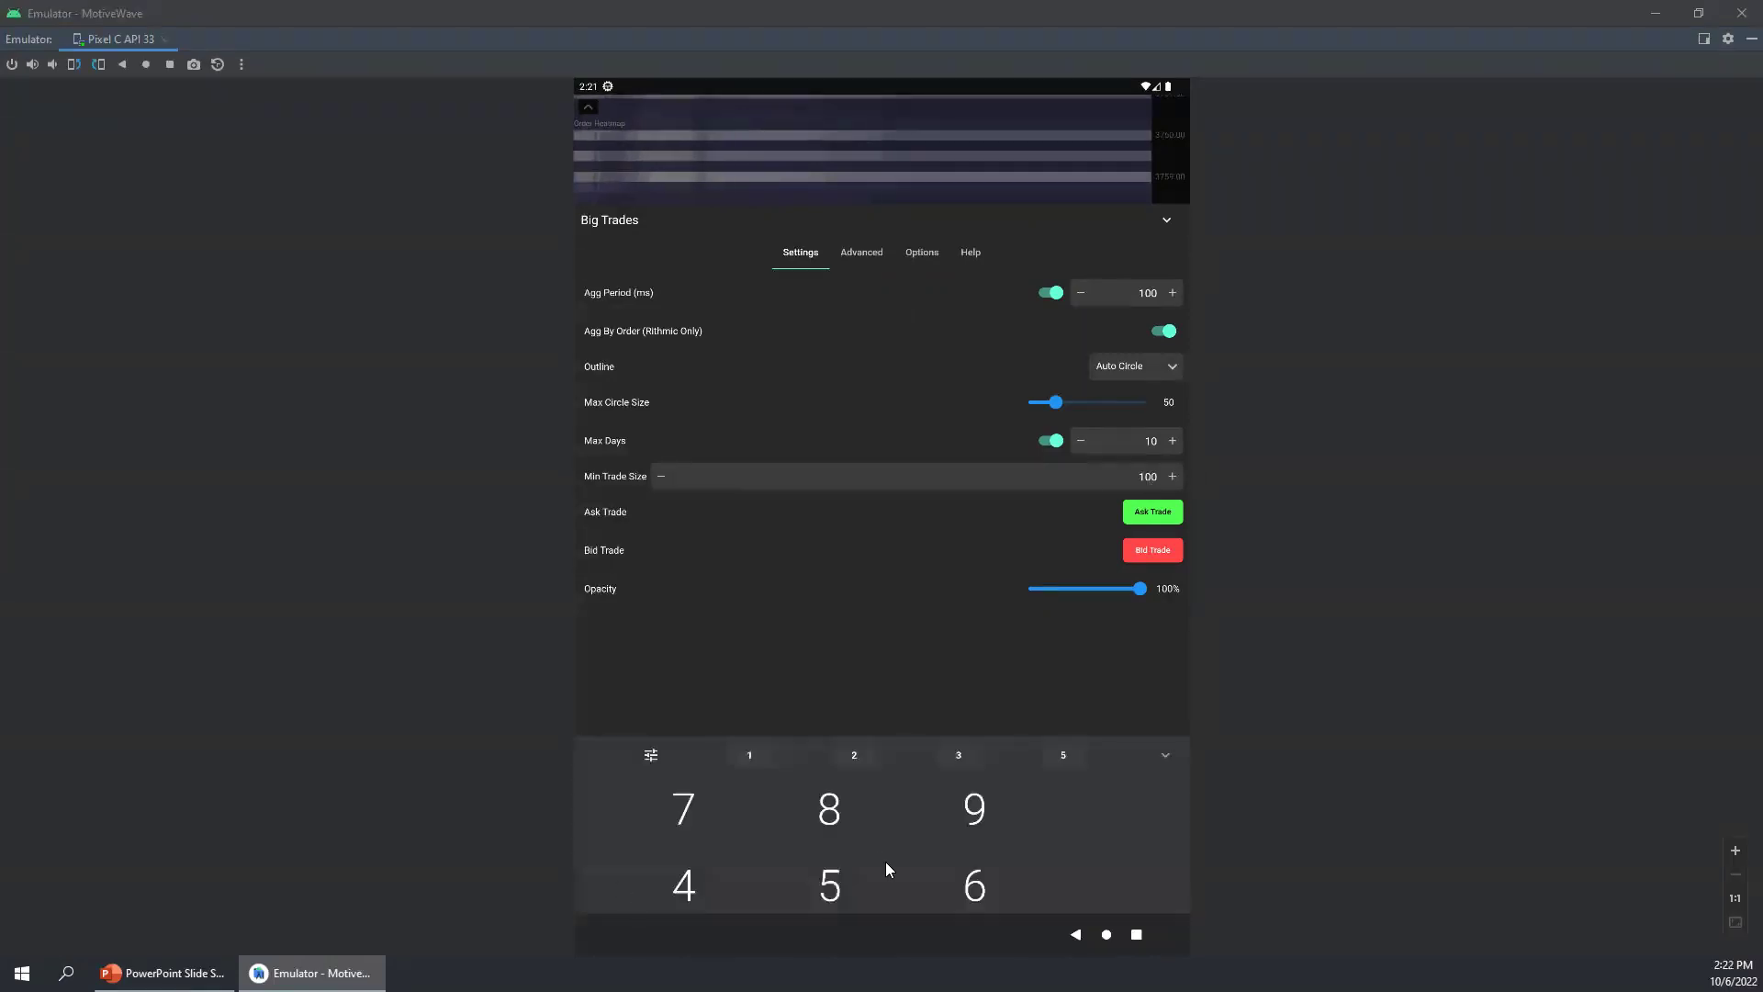
left_click(820, 867)
left_click(832, 801)
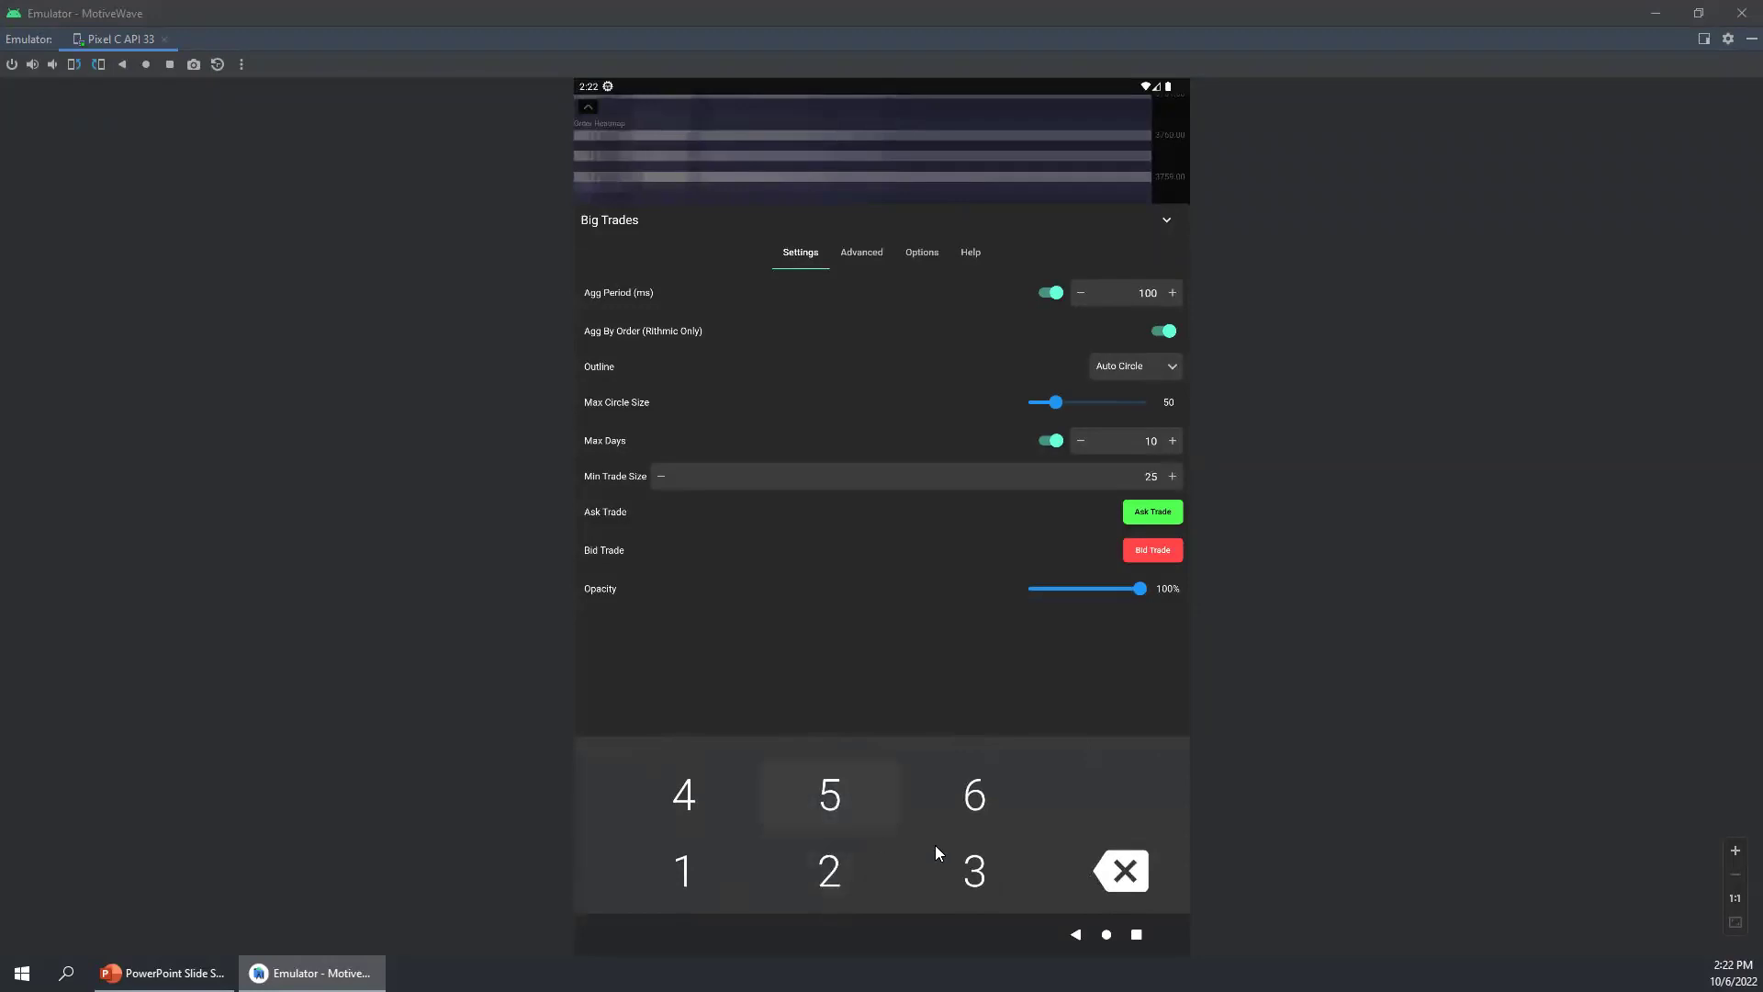
scroll(935, 844, "down", 1)
left_click(1119, 881)
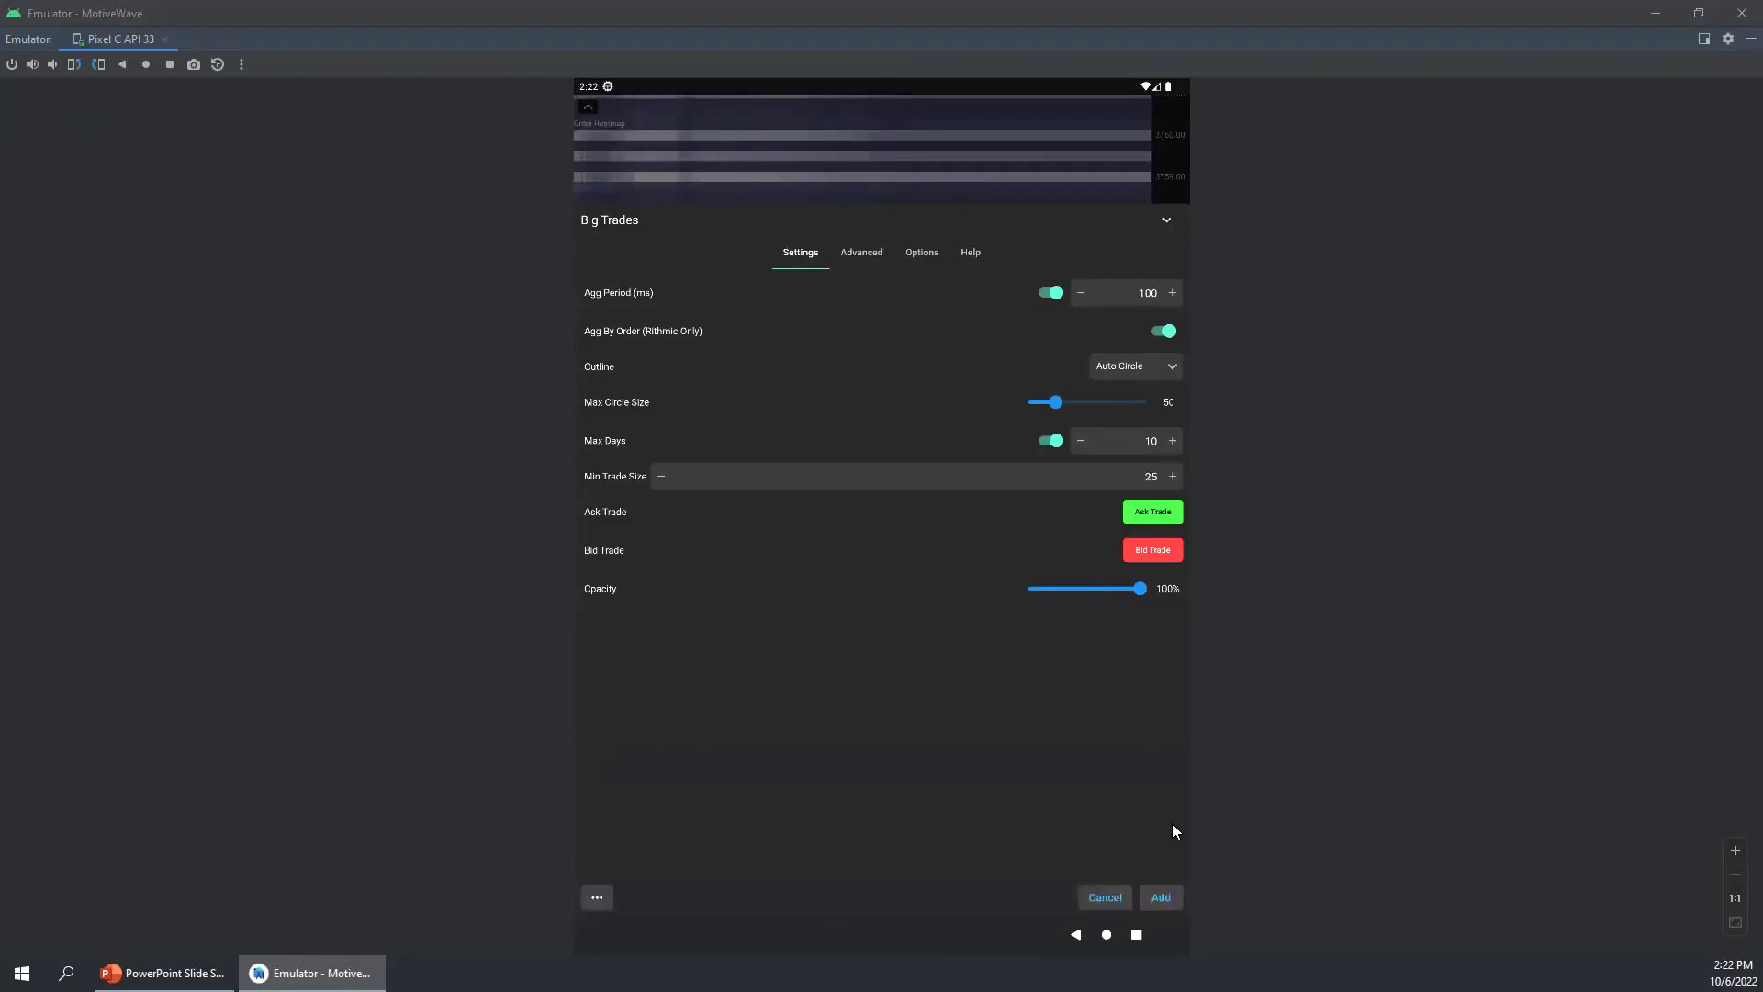
left_click(1160, 898)
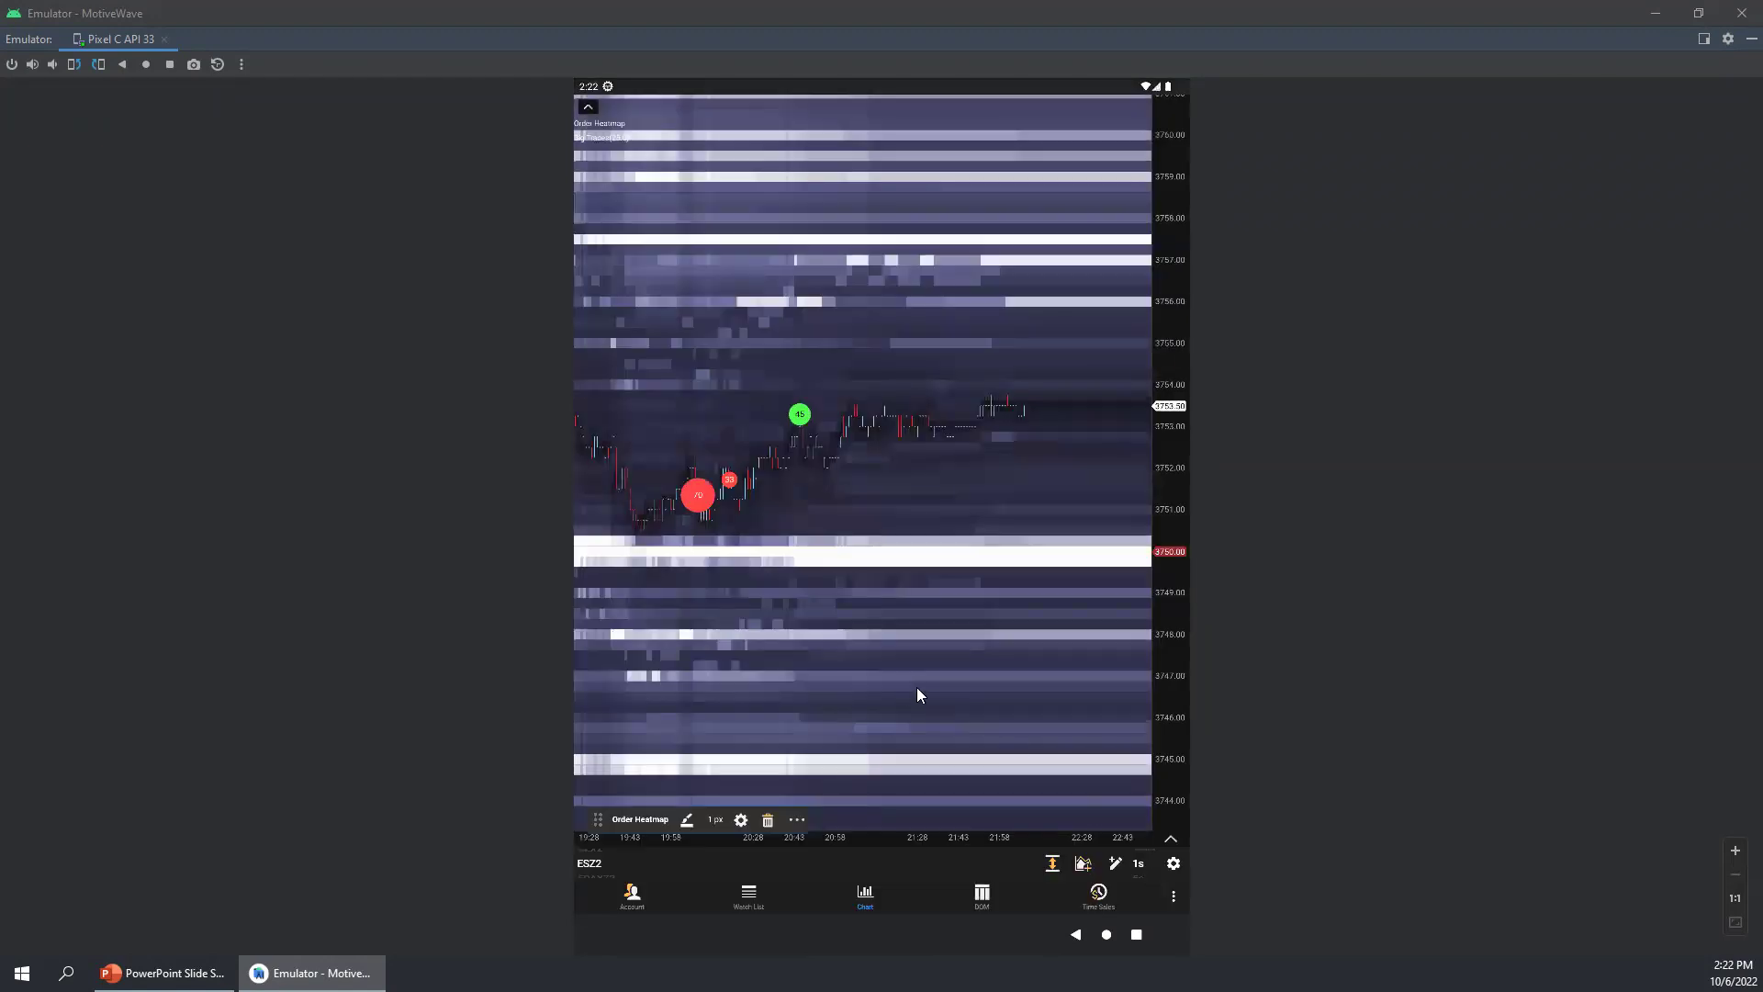
left_click_drag(735, 639, 830, 652)
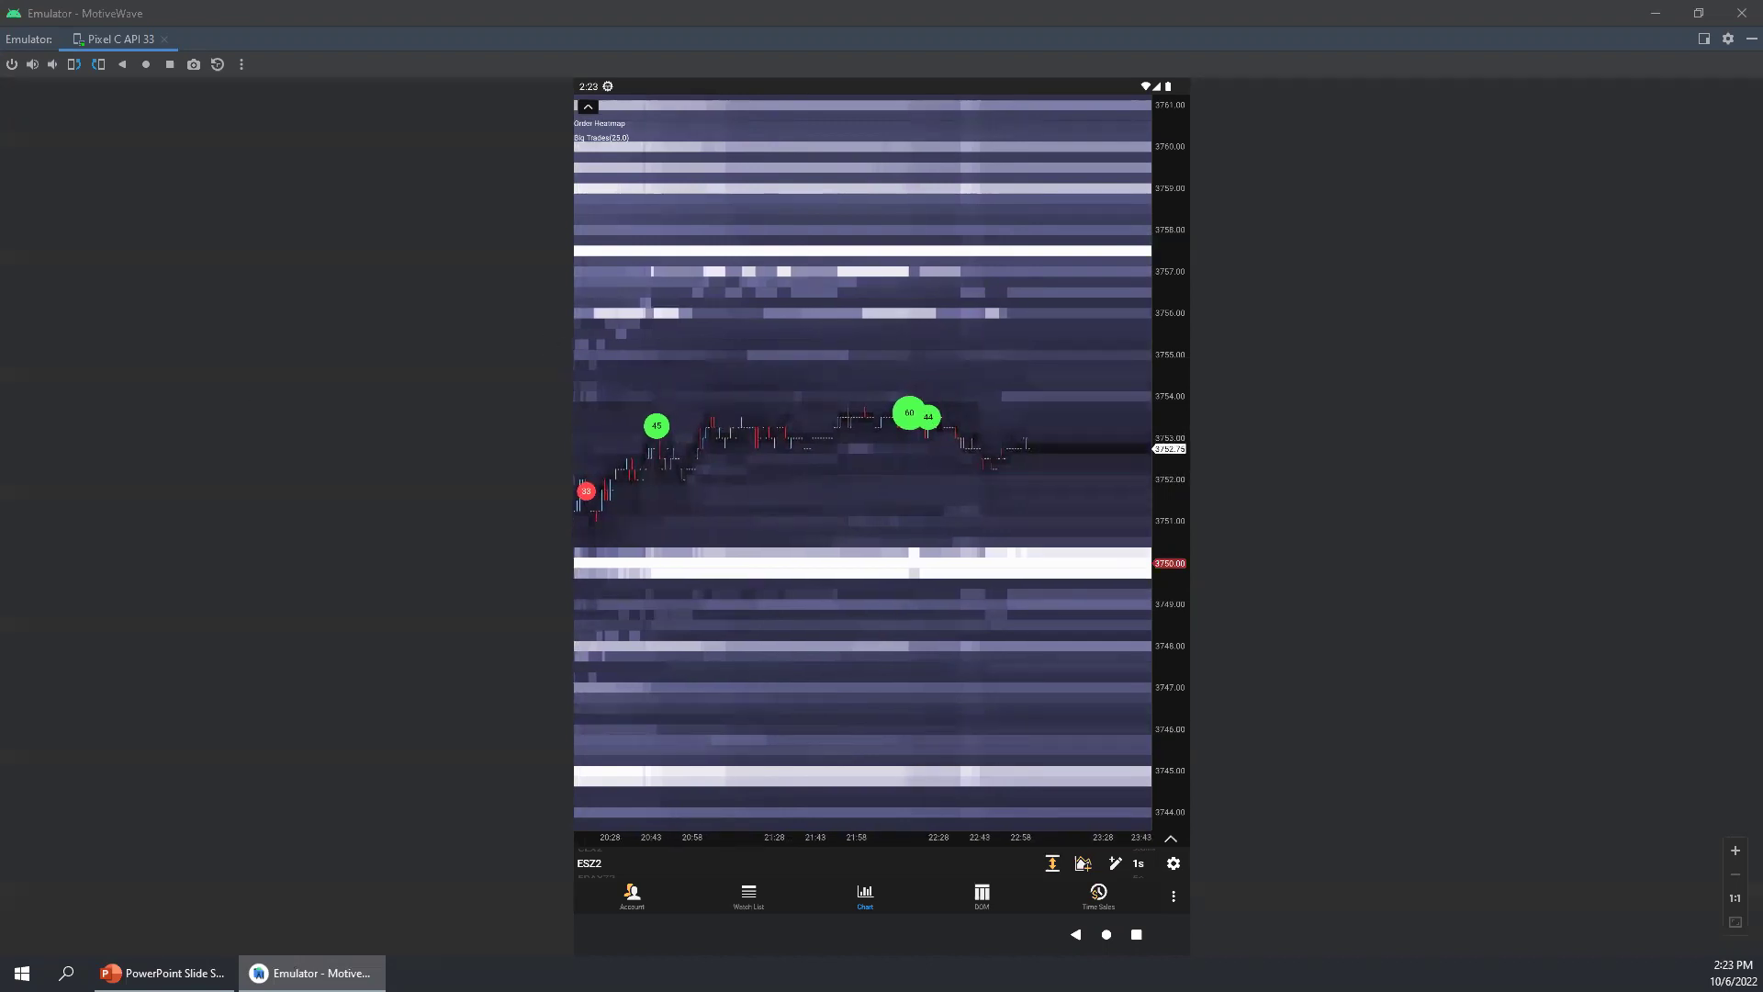
Step: Open Time & Sales for ESZ2 and enable Aggregate By Order in its filter settings
left_click(1099, 897)
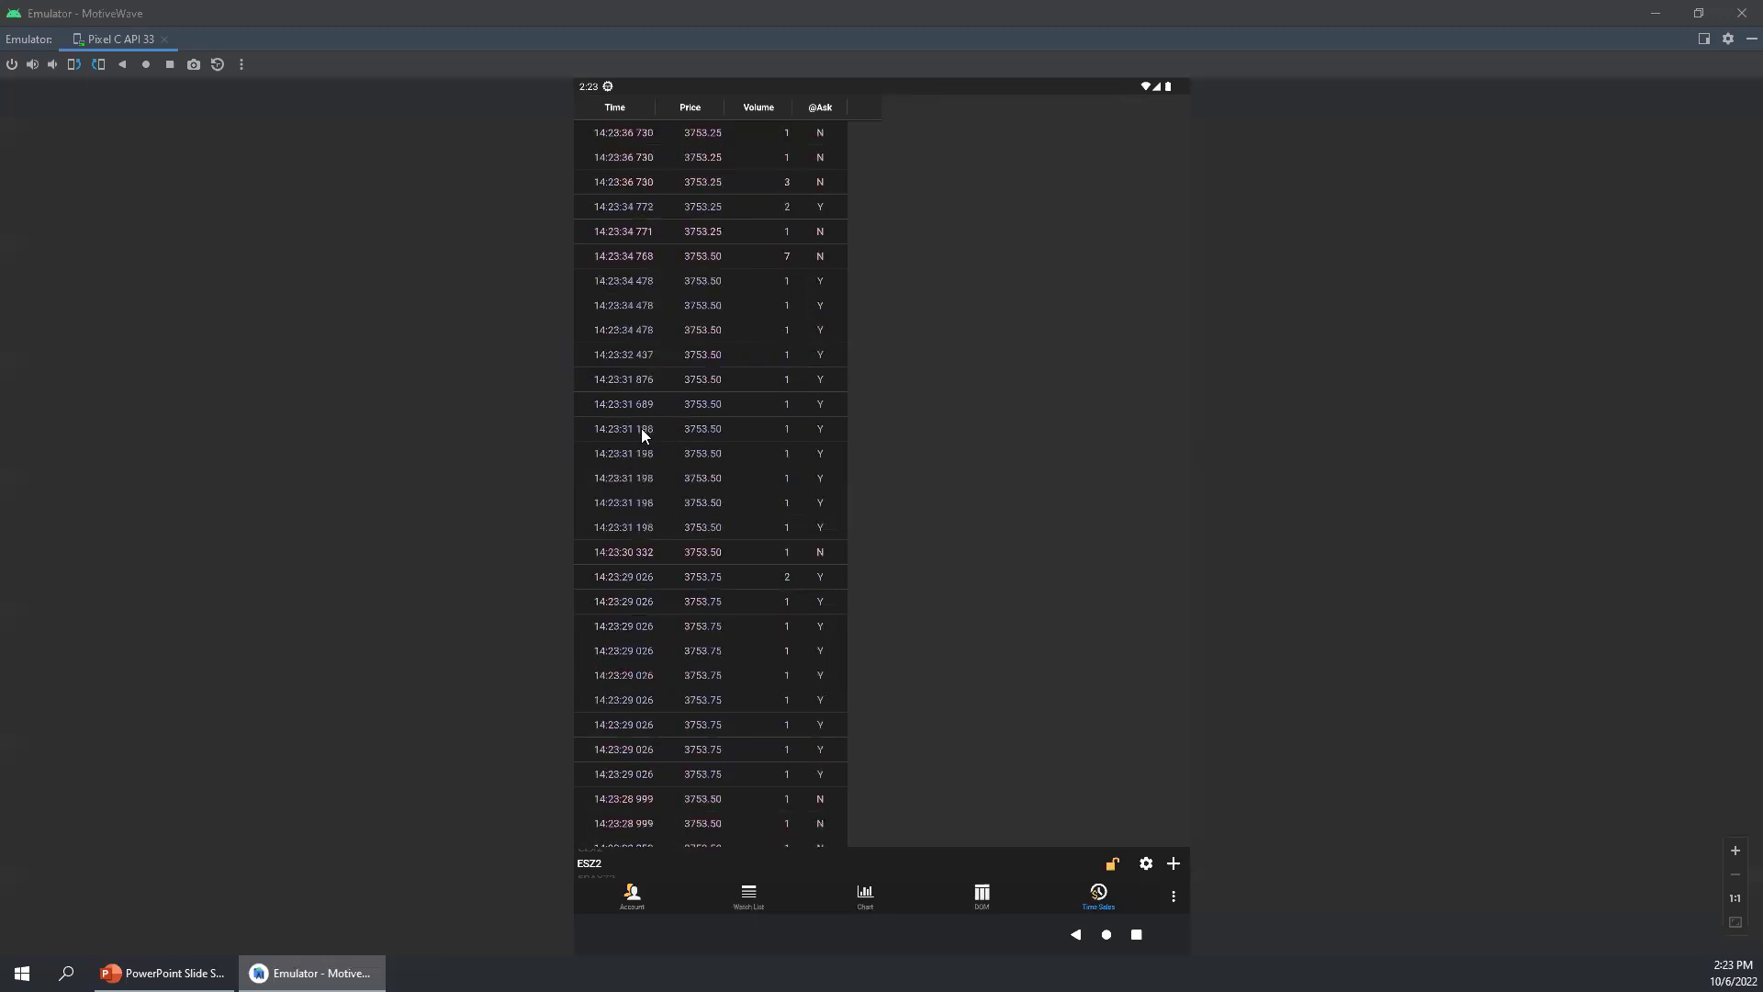
scroll(685, 397, "down", 1)
left_click(1147, 863)
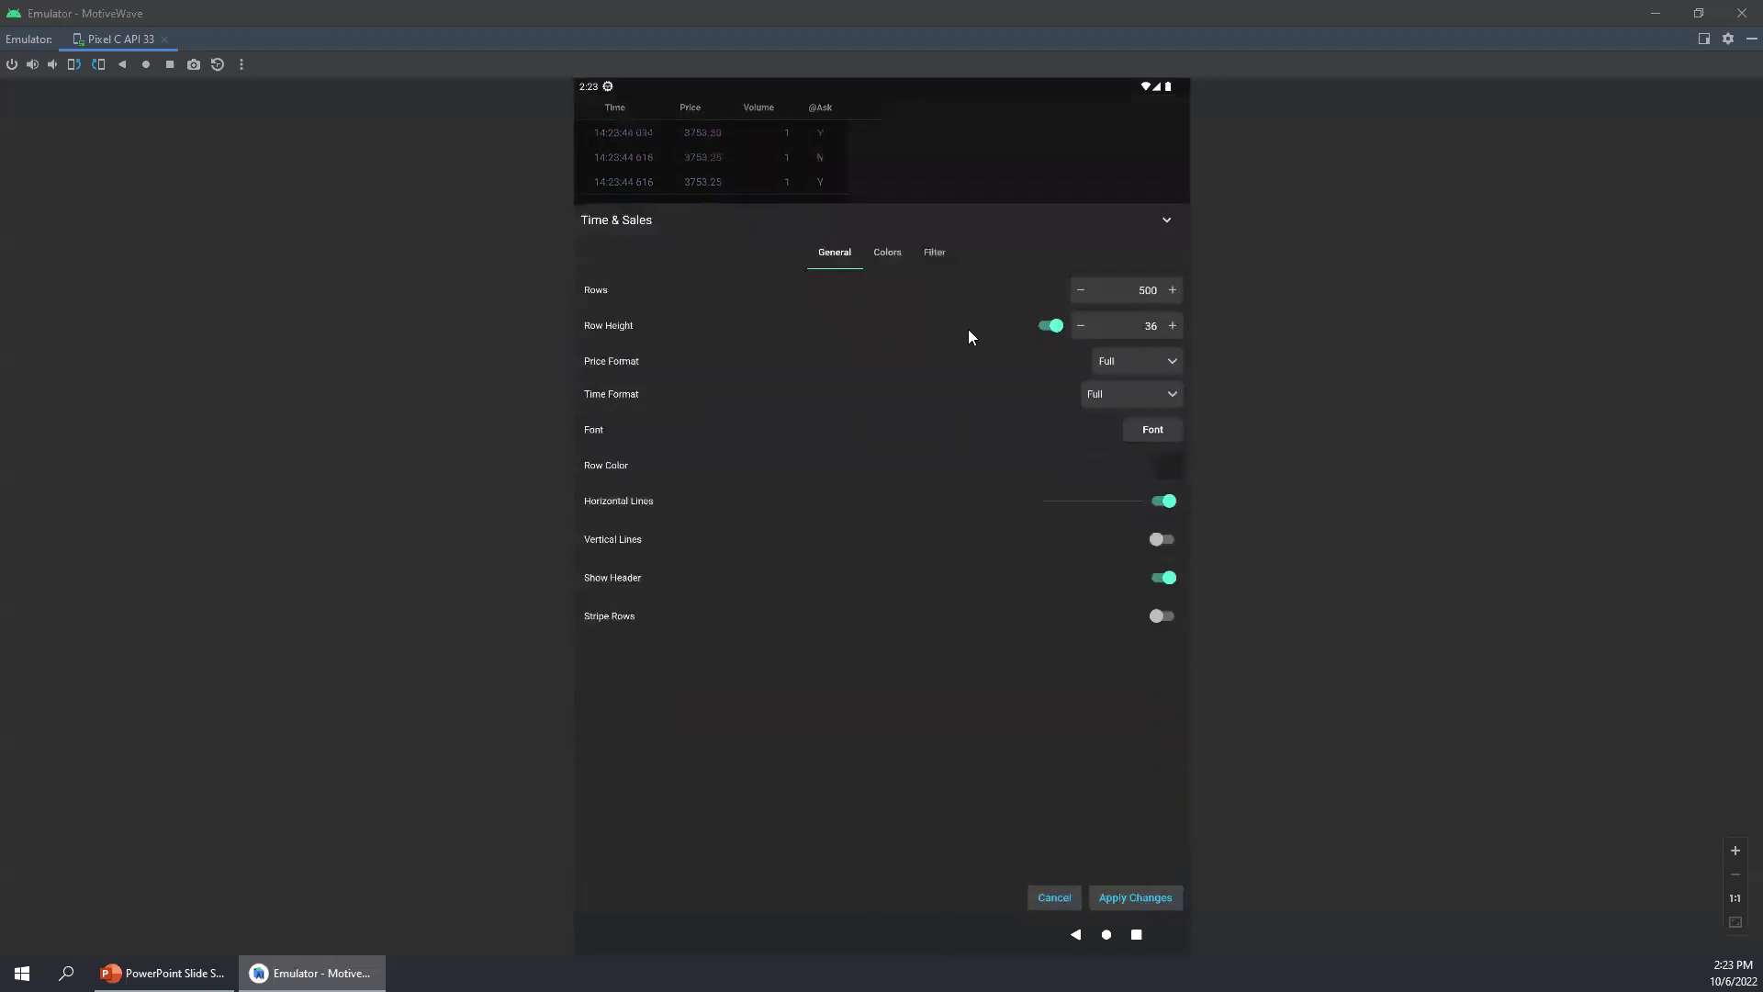
left_click(936, 254)
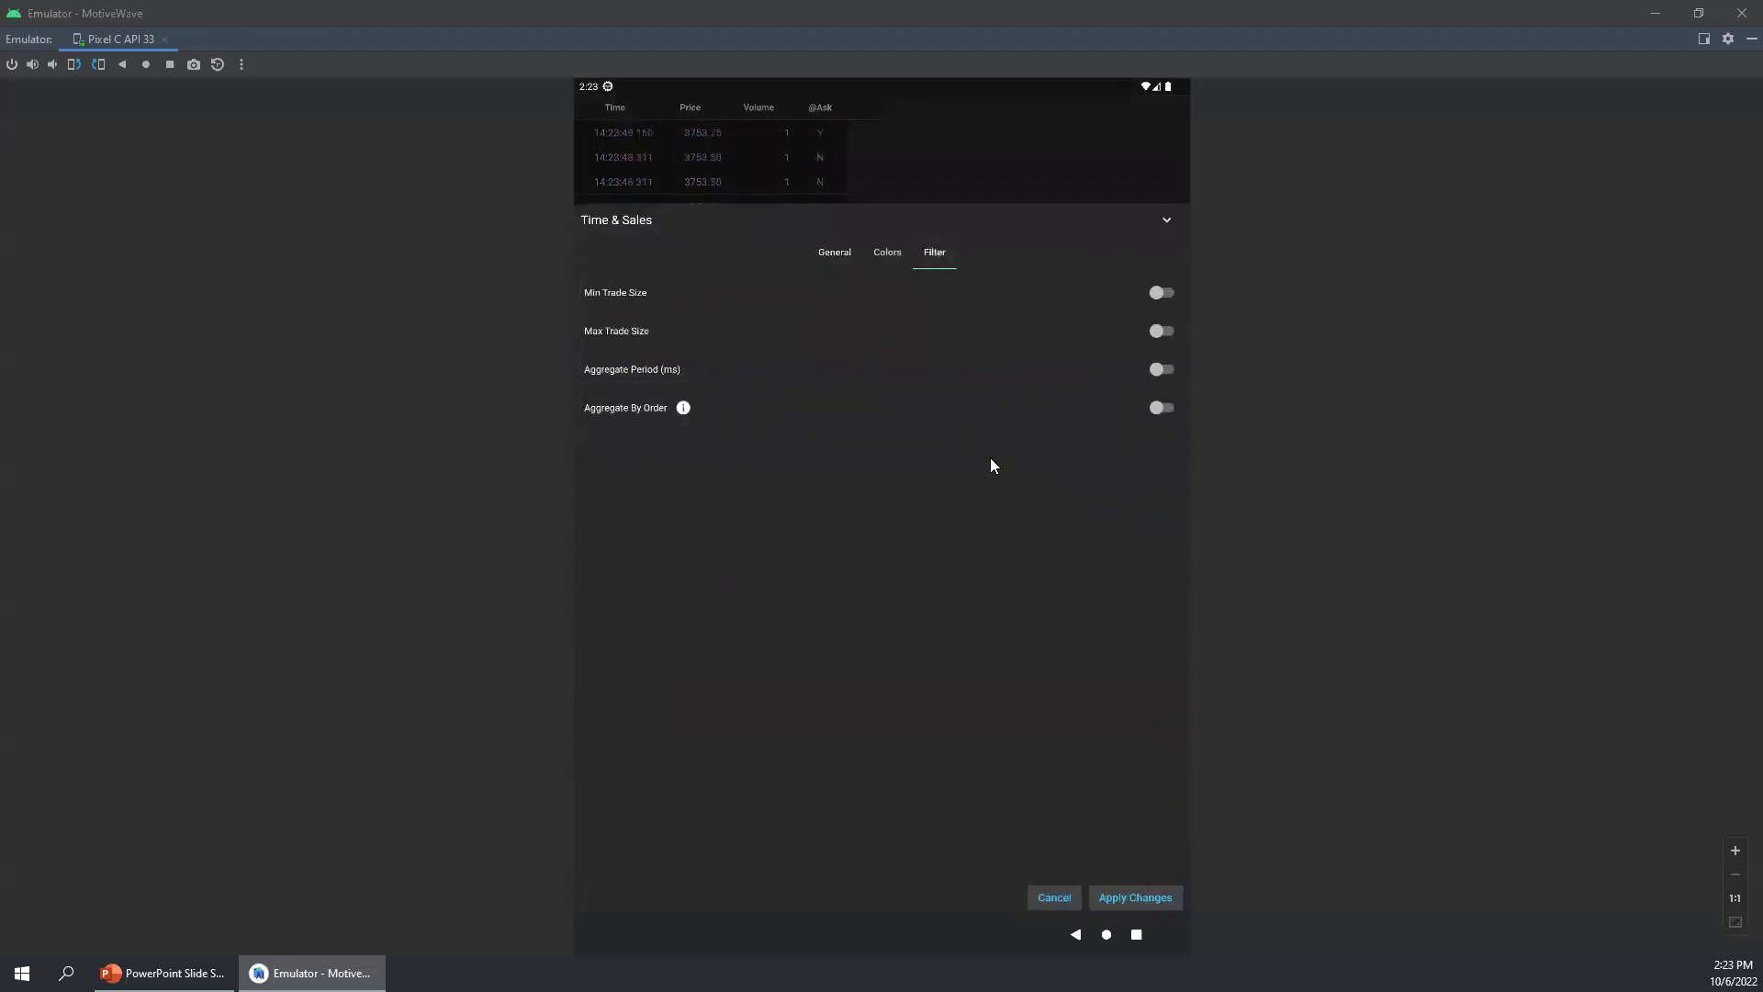
left_click(1160, 410)
Step: Enable the Min Trade Size filter for Time & Sales, set it to 25, and apply the changes
left_click(1160, 293)
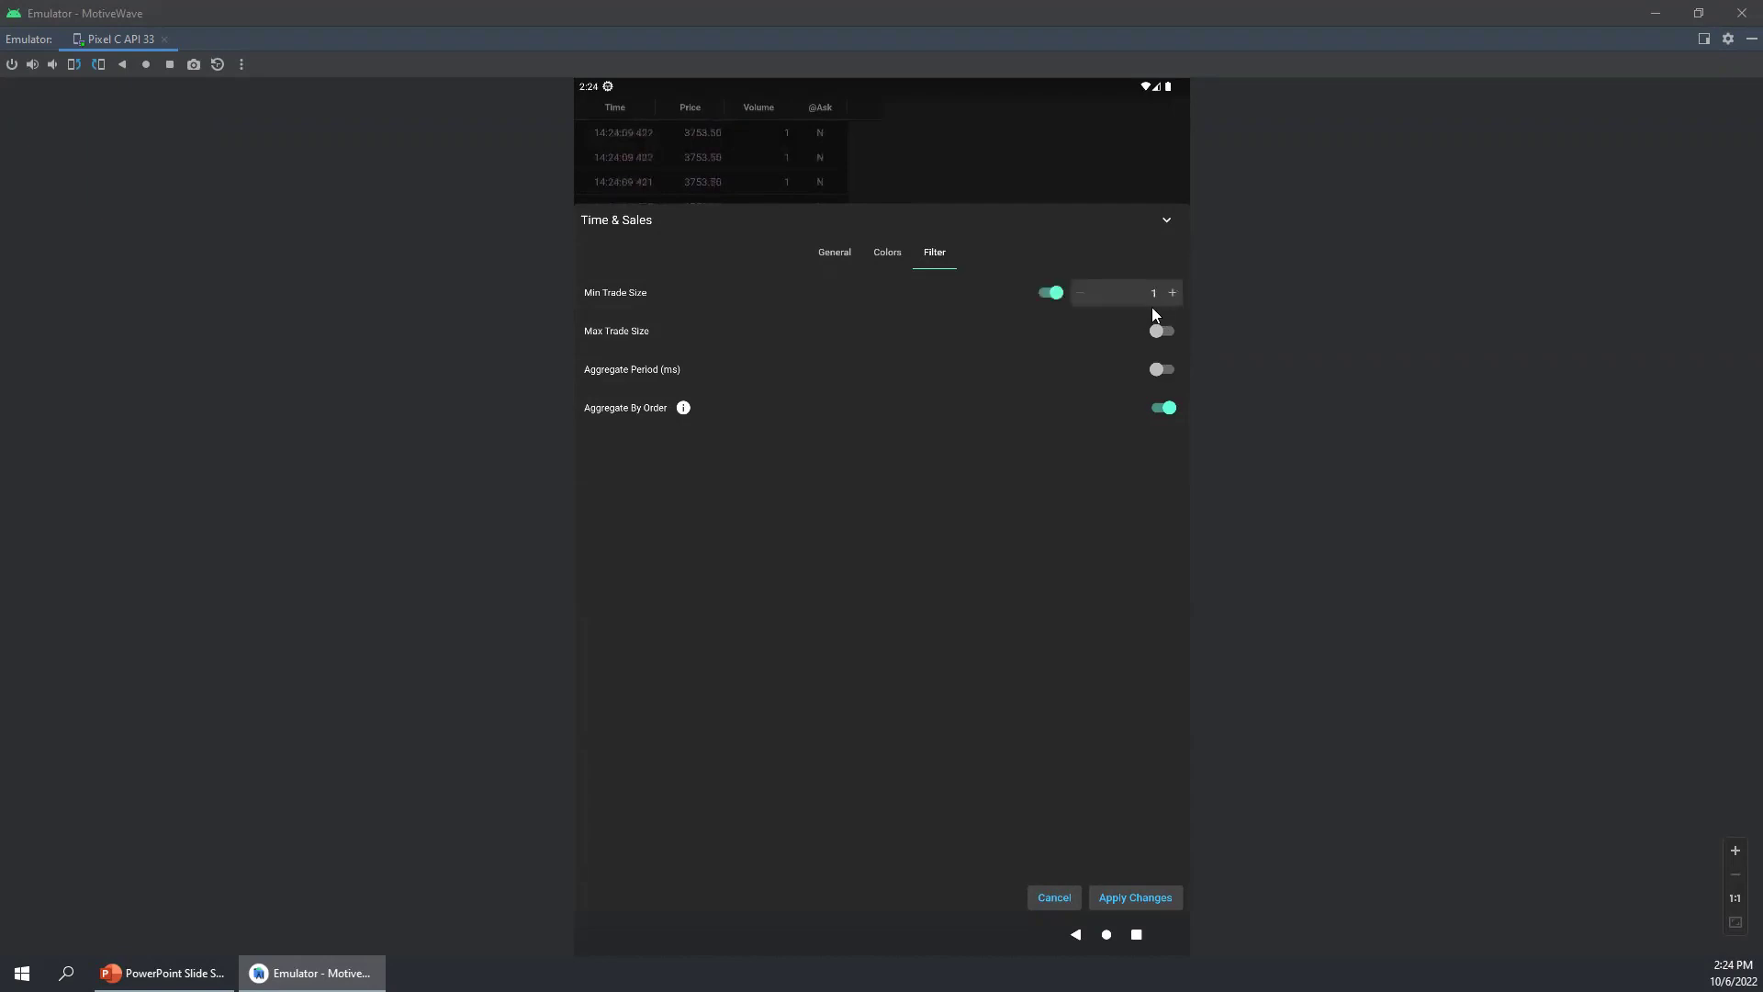
left_click(1153, 292)
scroll(841, 835, "down", 2)
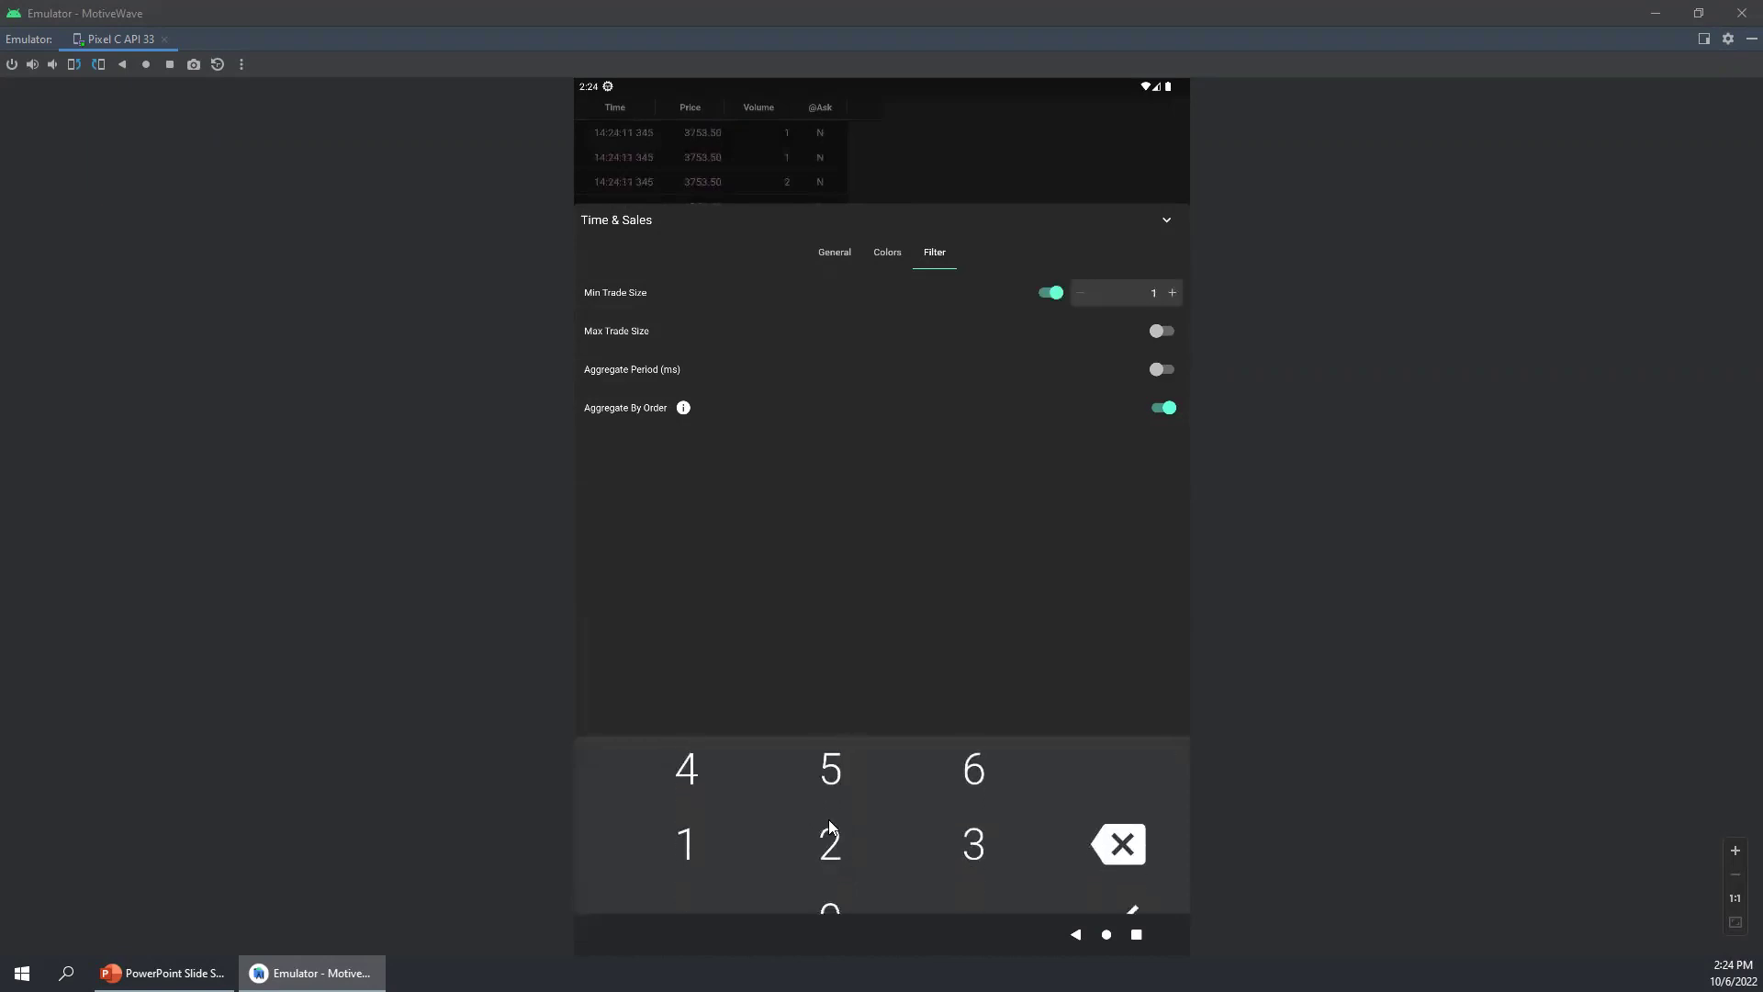
left_click(829, 841)
left_click(830, 771)
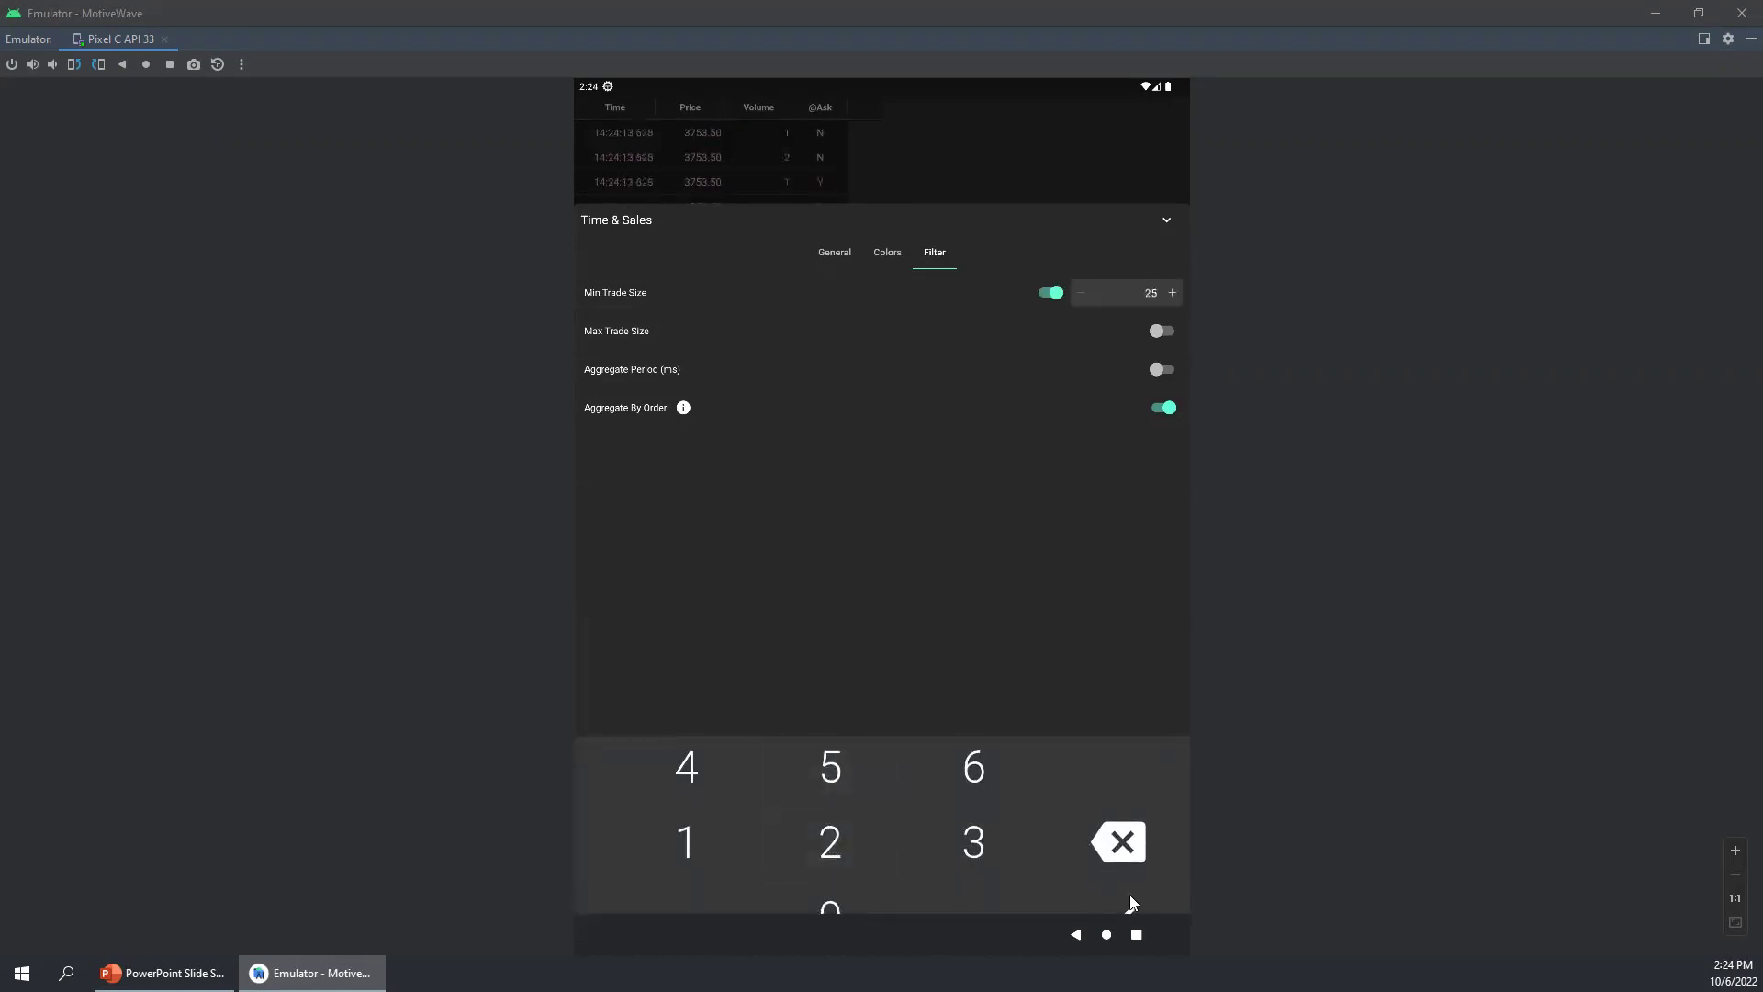
left_click(1136, 907)
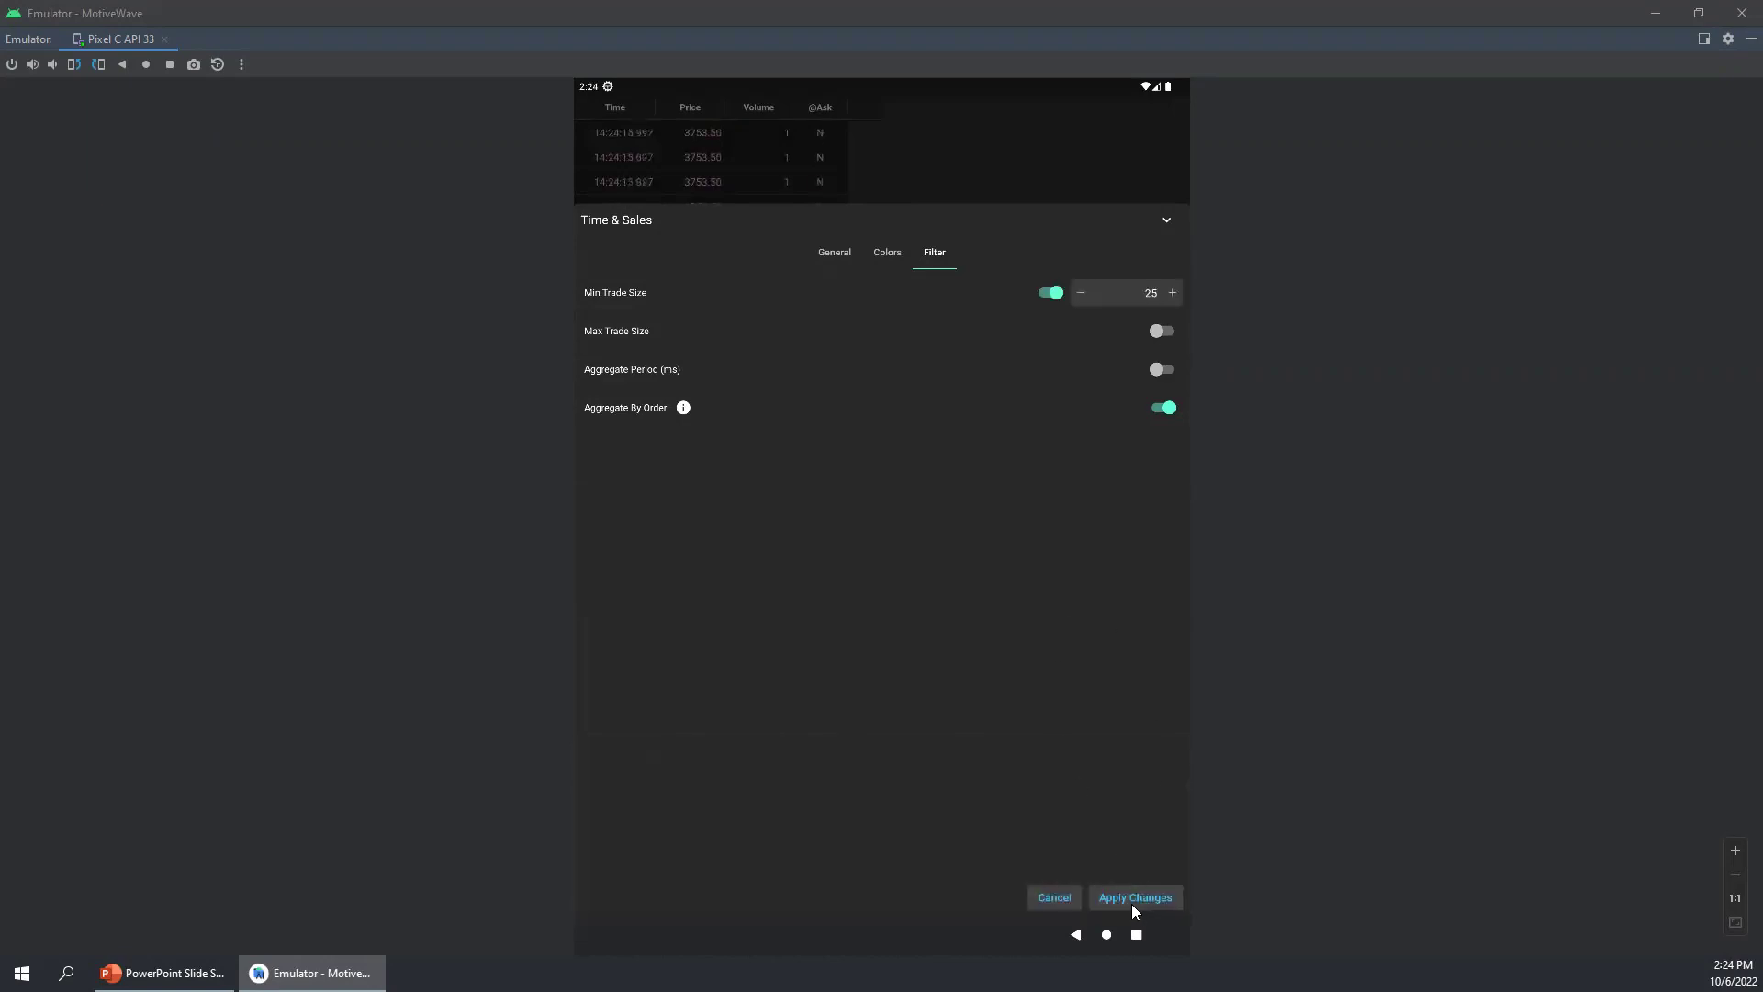
left_click(1132, 903)
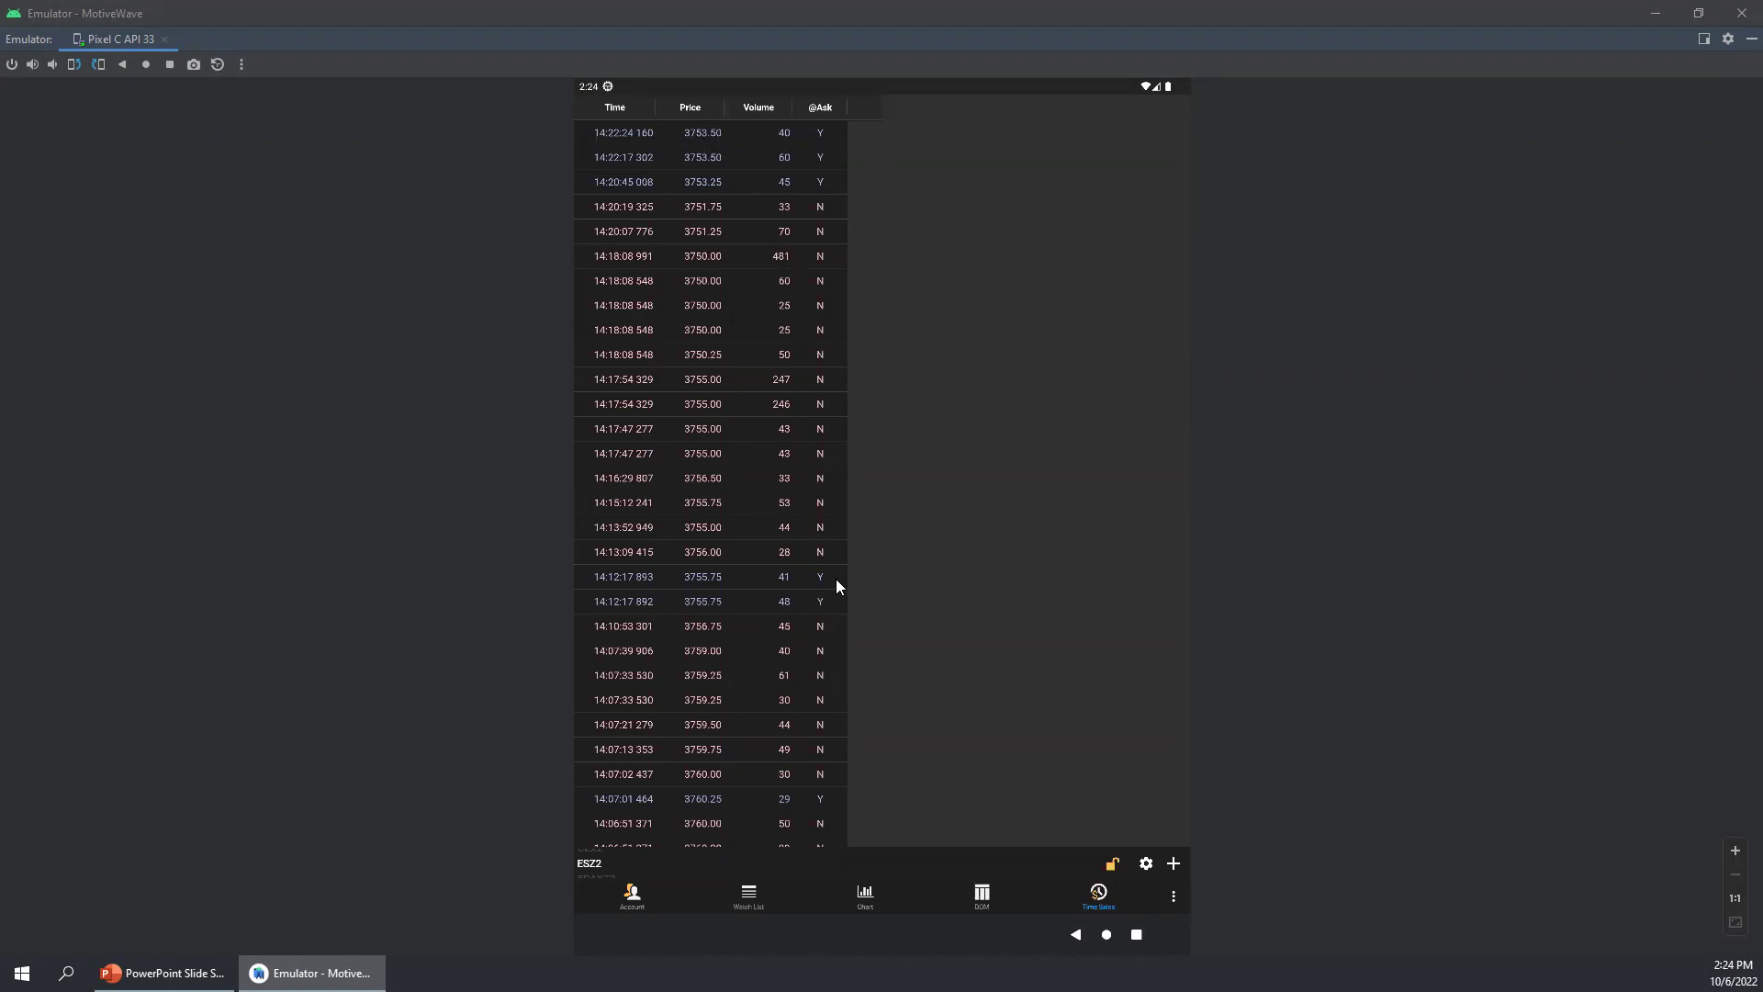
left_click(1146, 864)
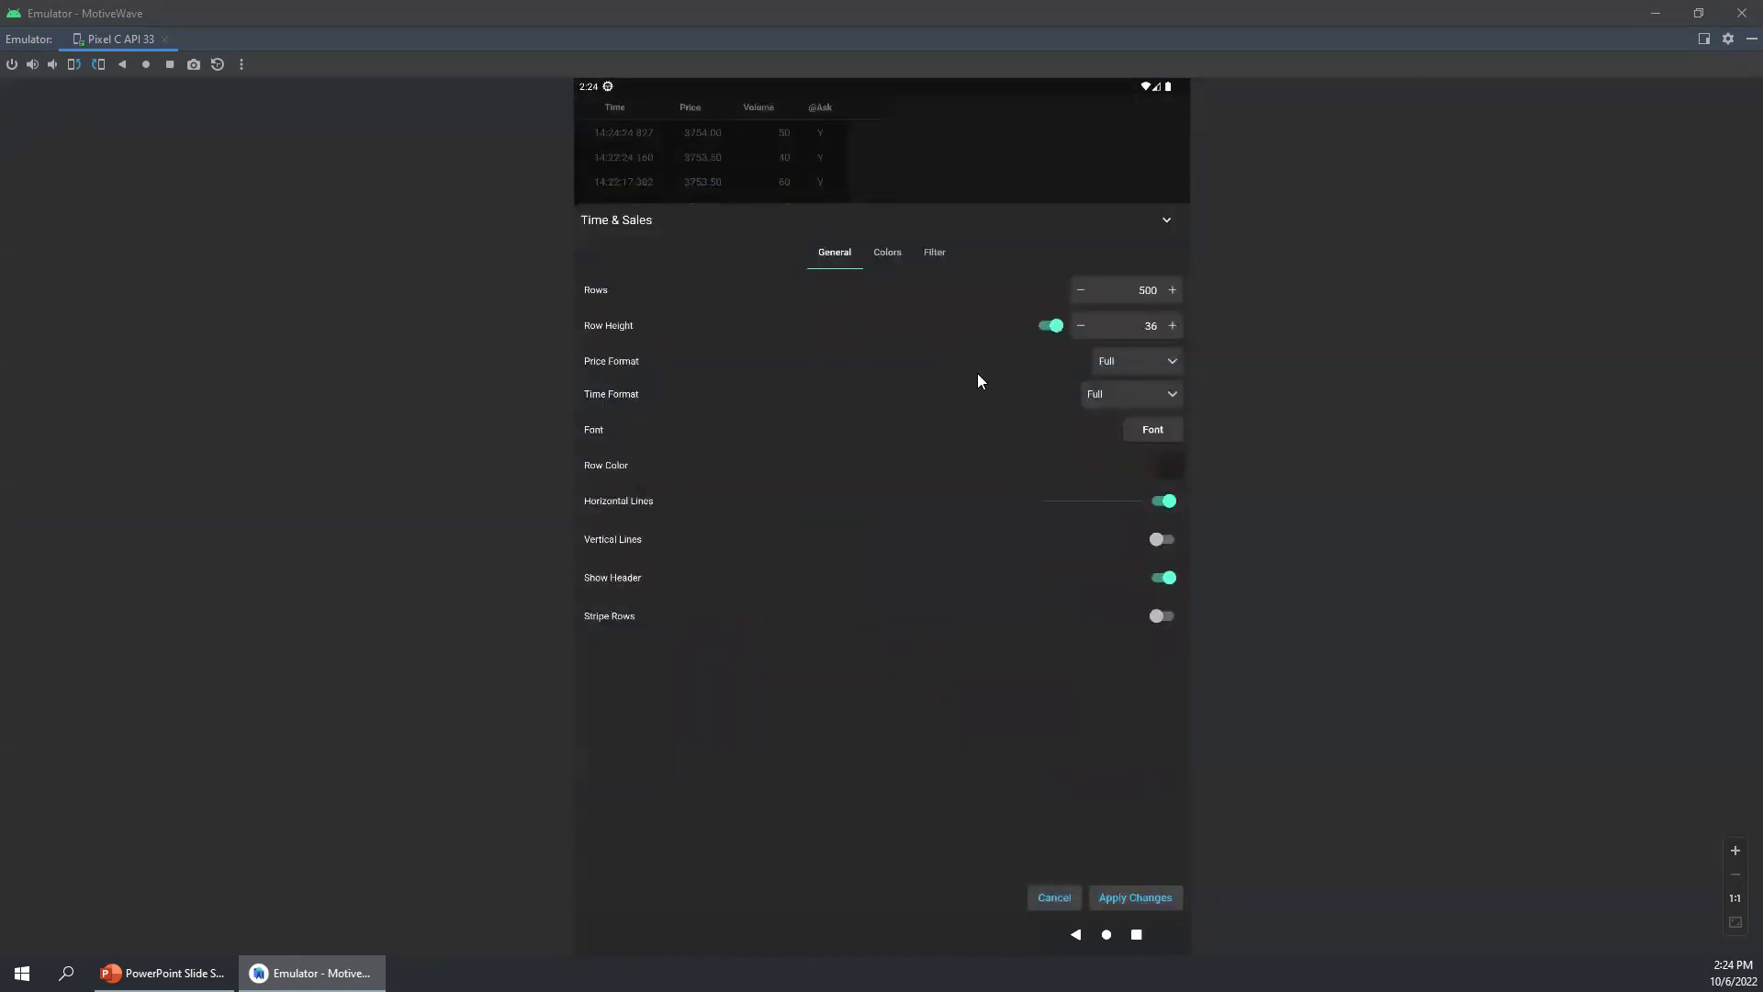
left_click(887, 252)
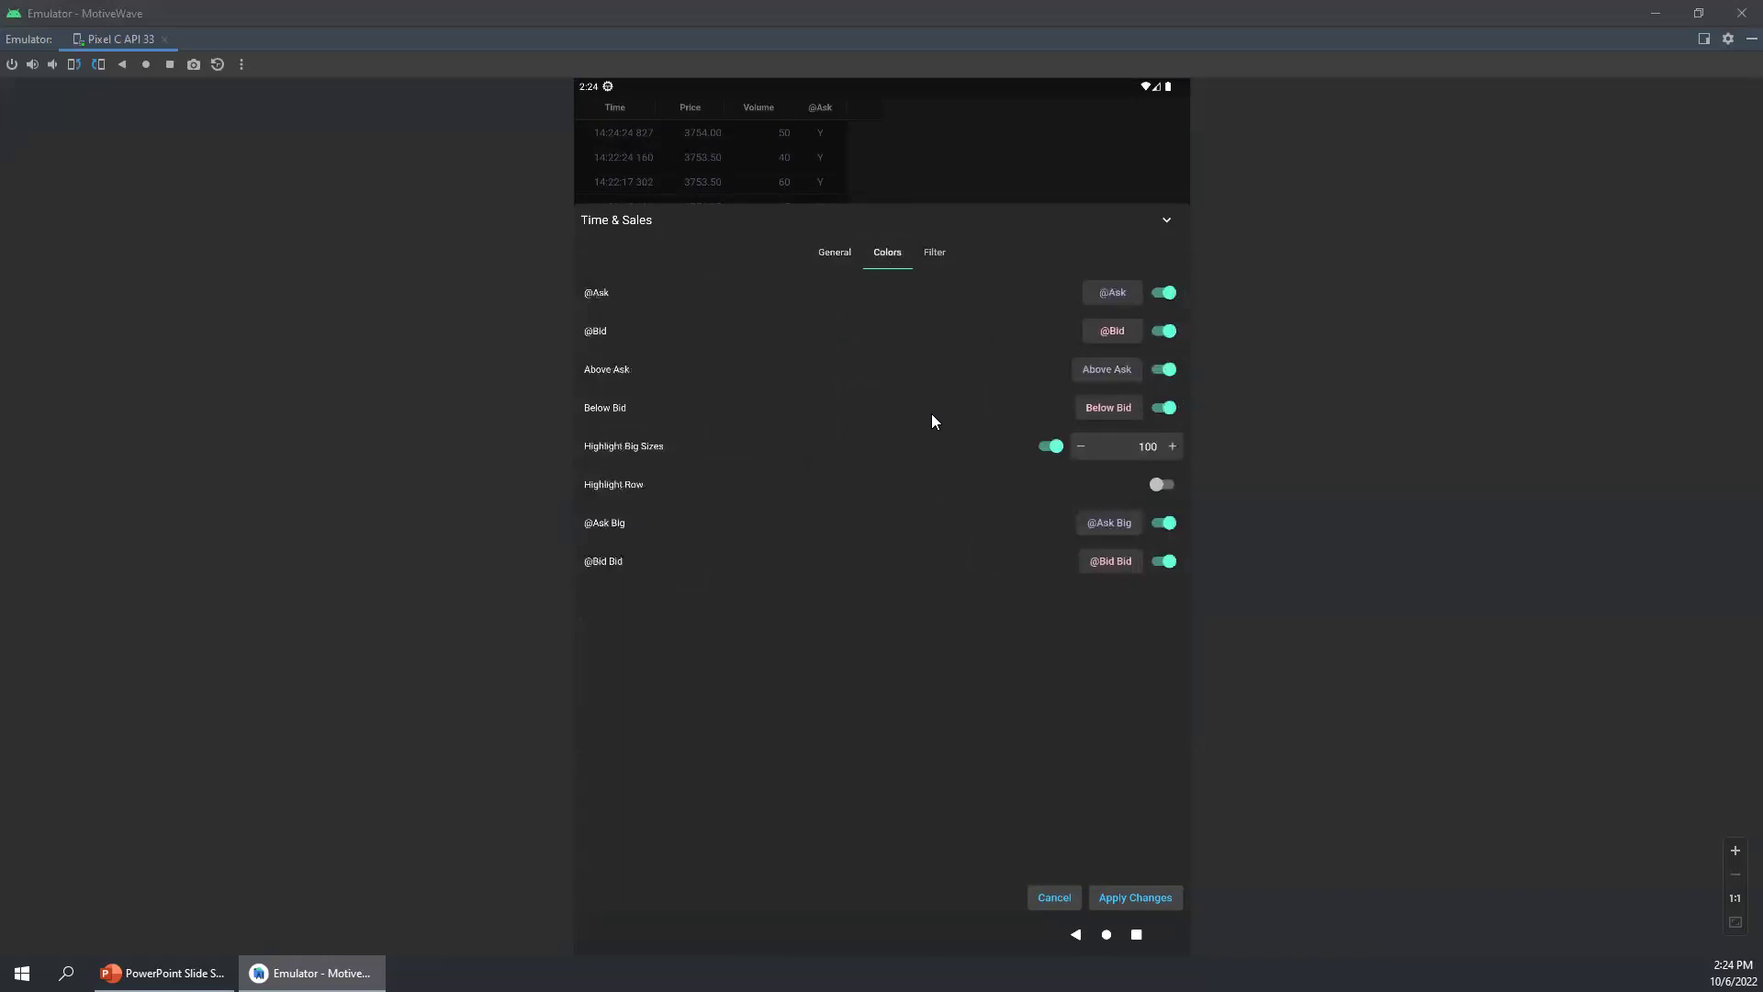
left_click(1113, 292)
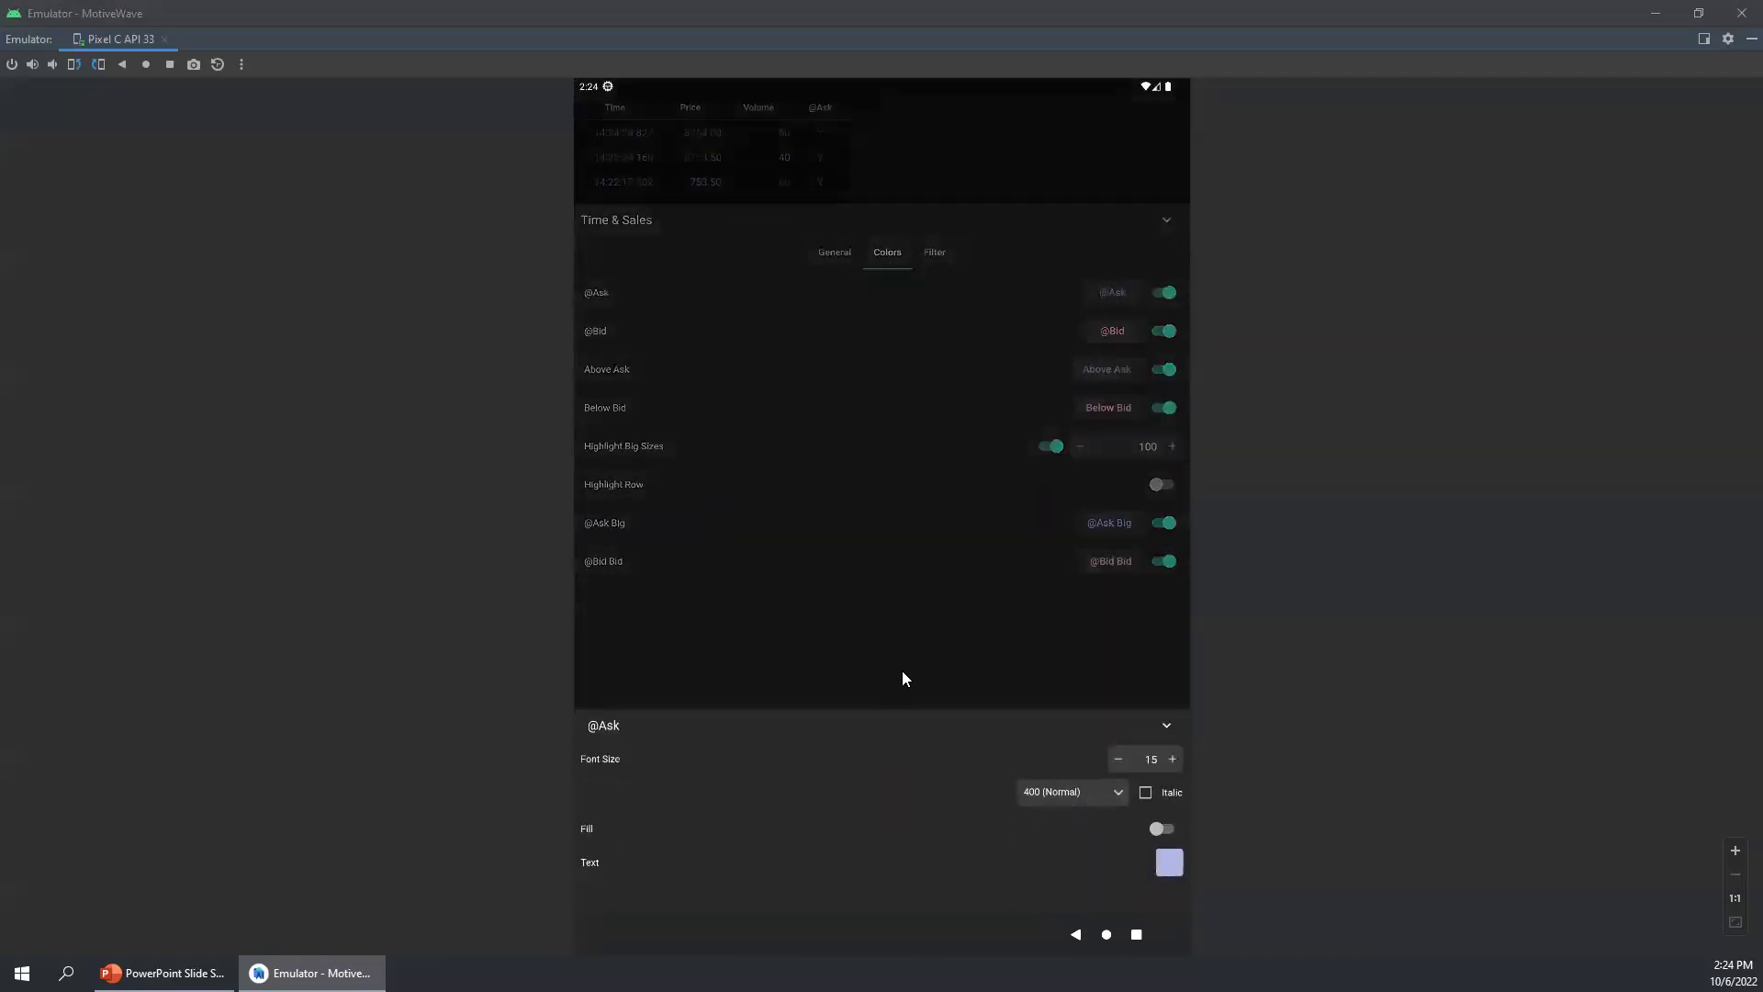
left_click(1168, 863)
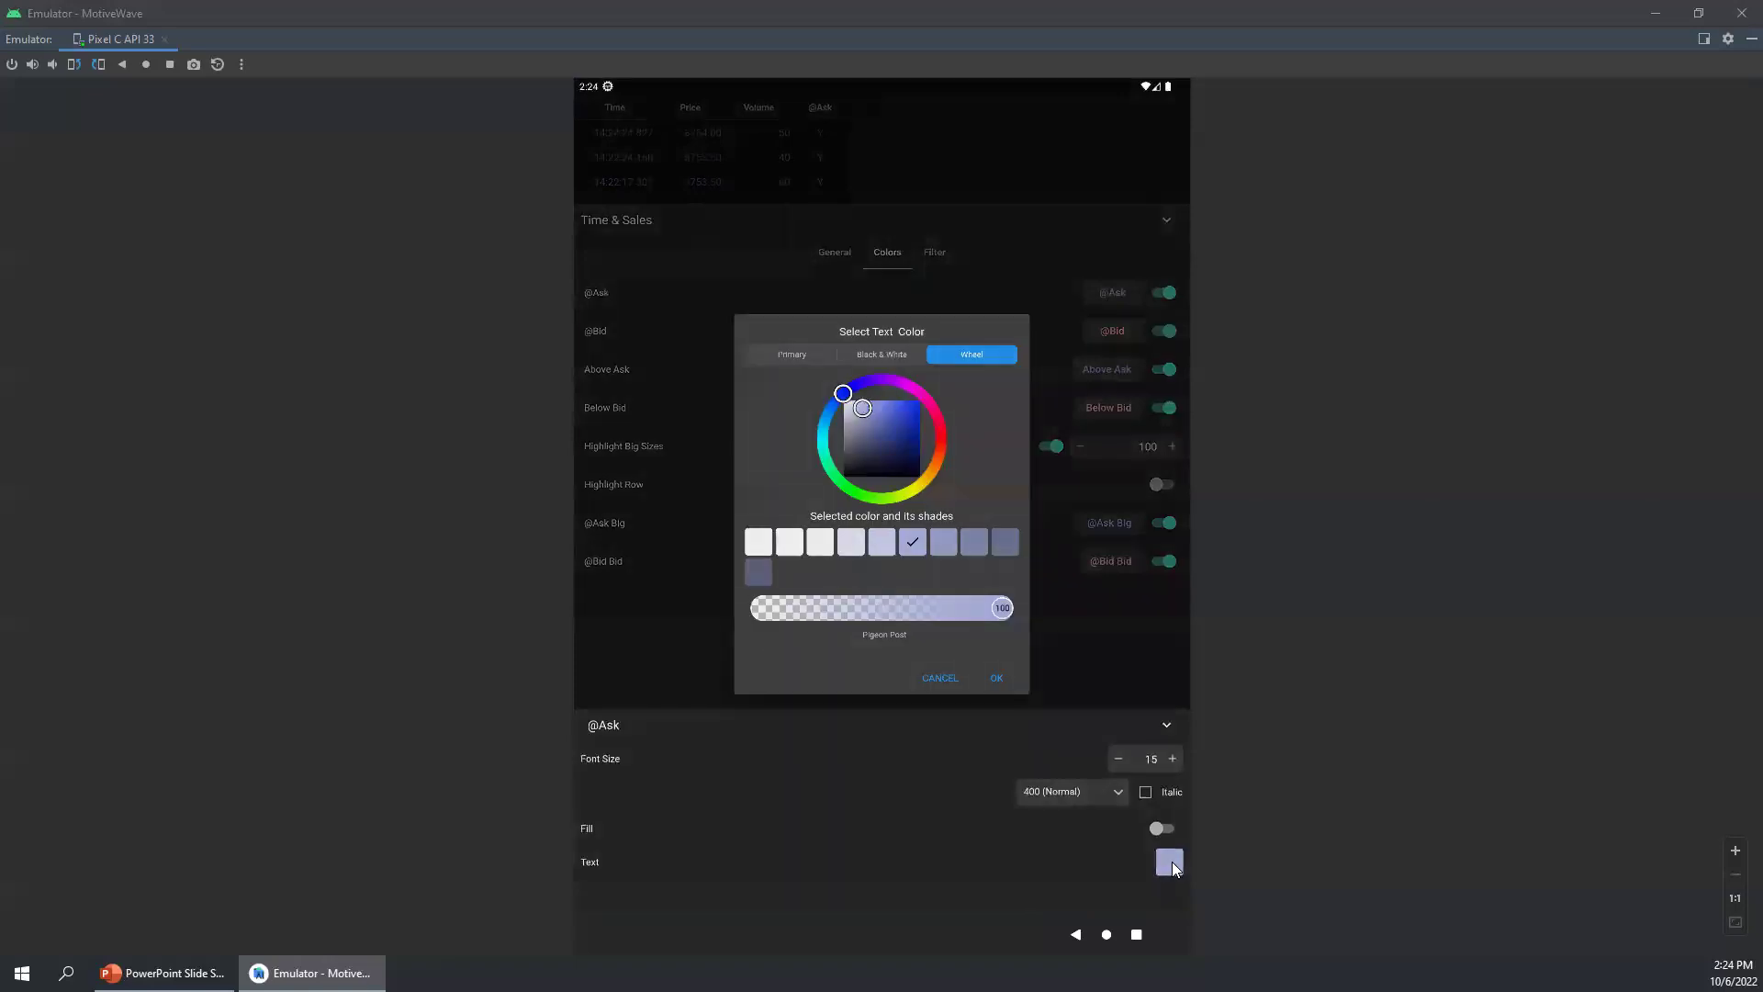
left_click(844, 488)
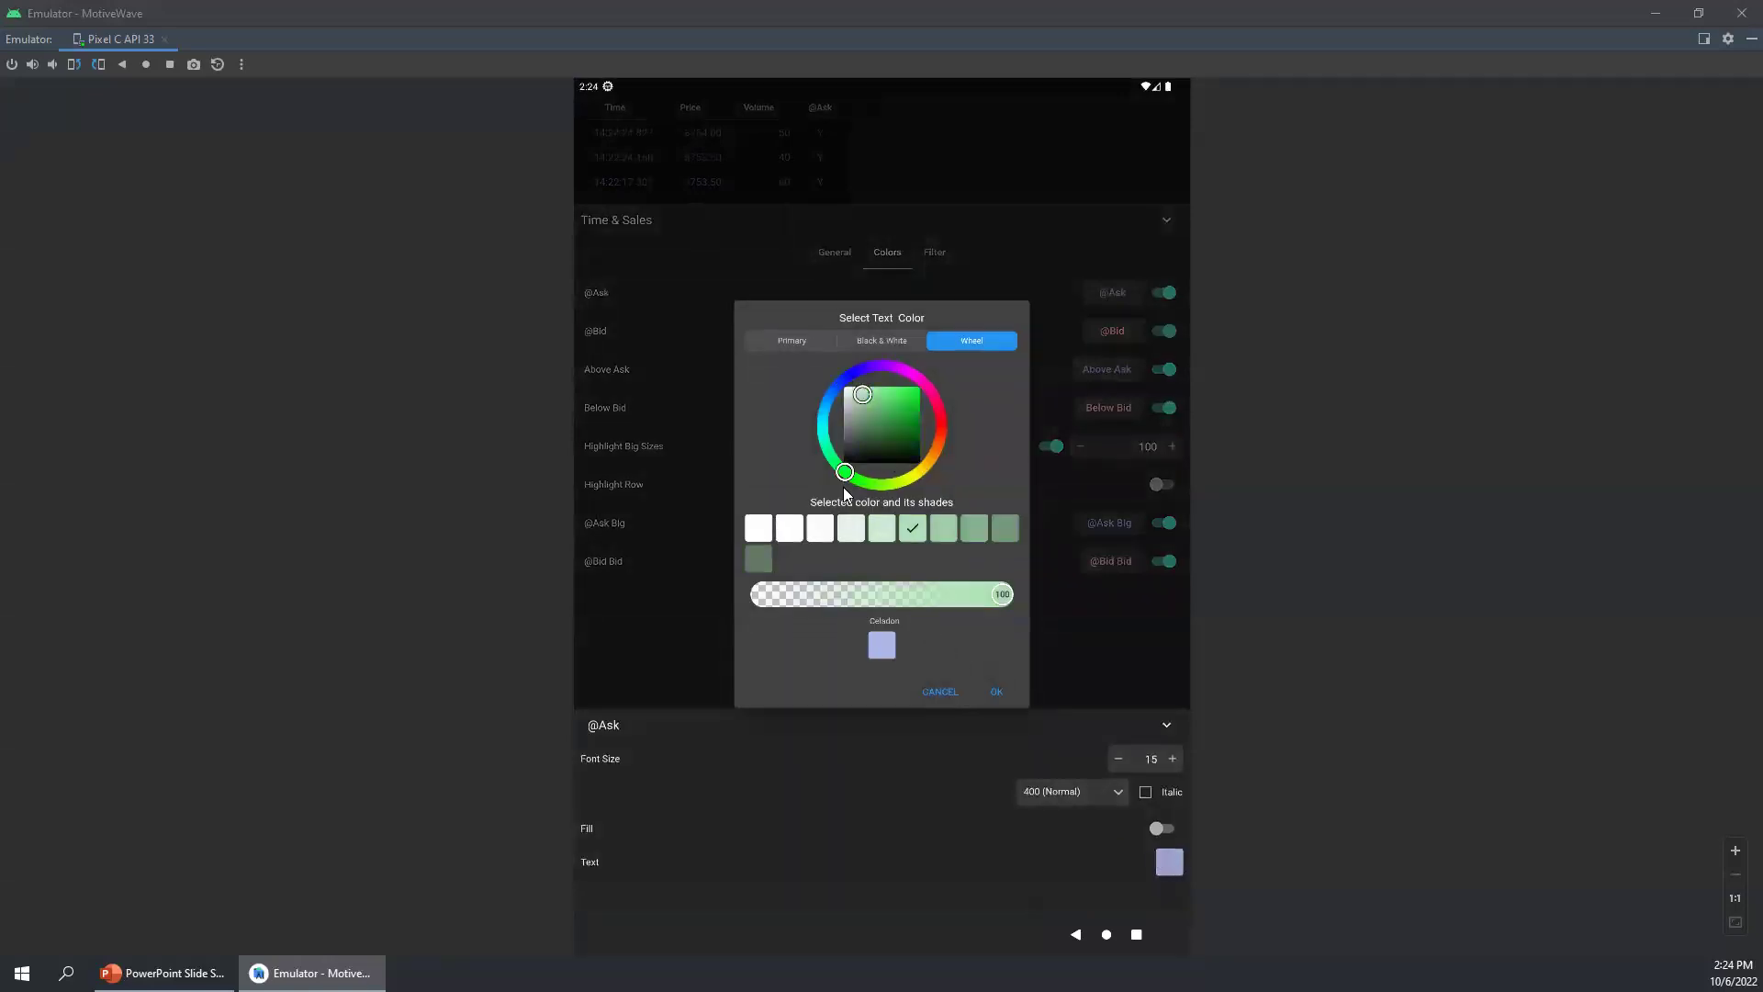
left_click_drag(888, 421, 891, 396)
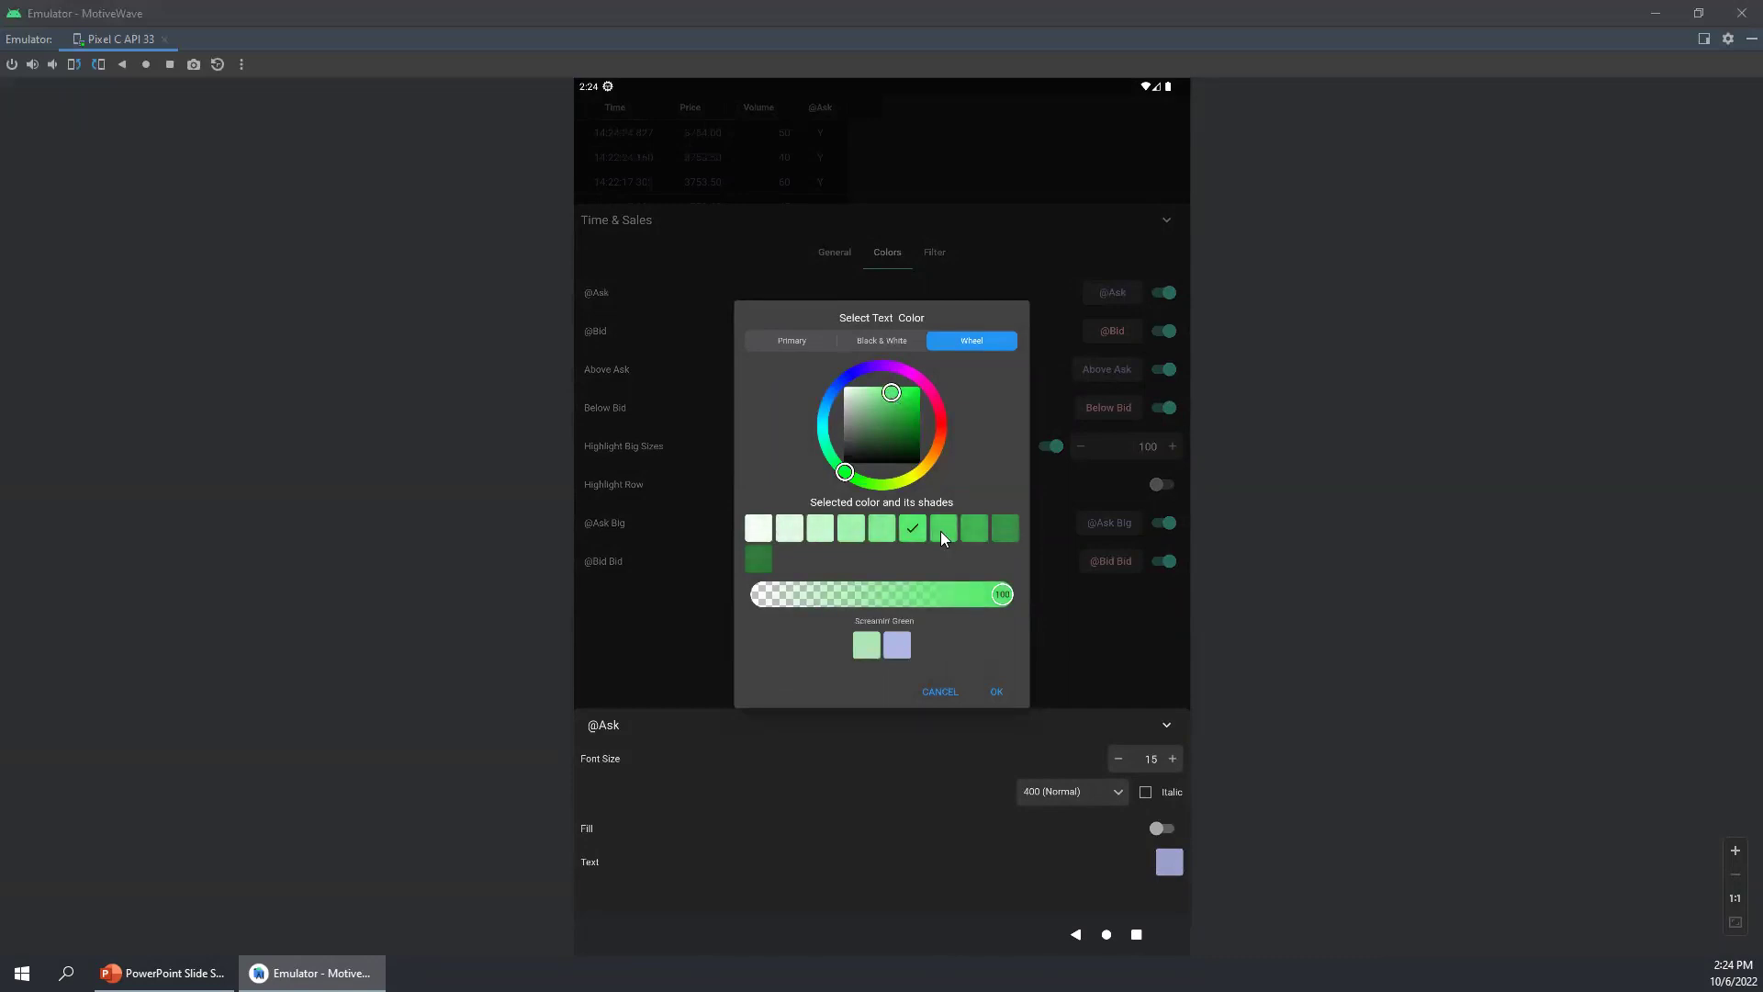
left_click(995, 693)
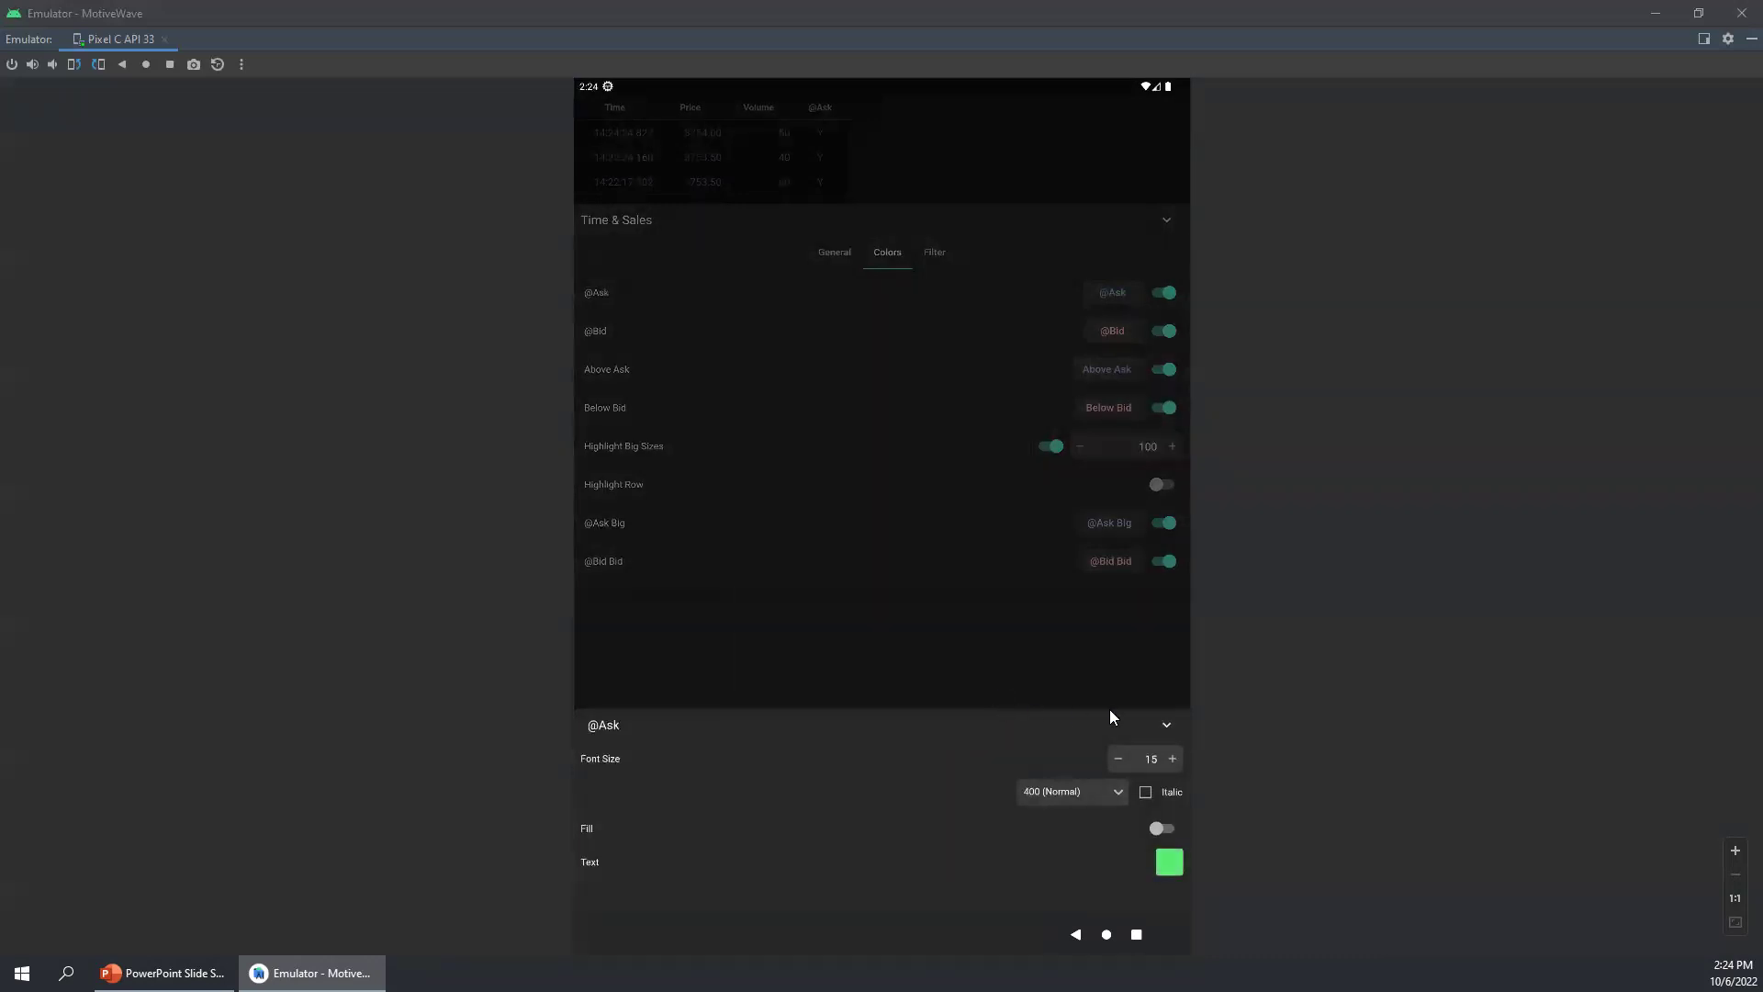
left_click(1165, 727)
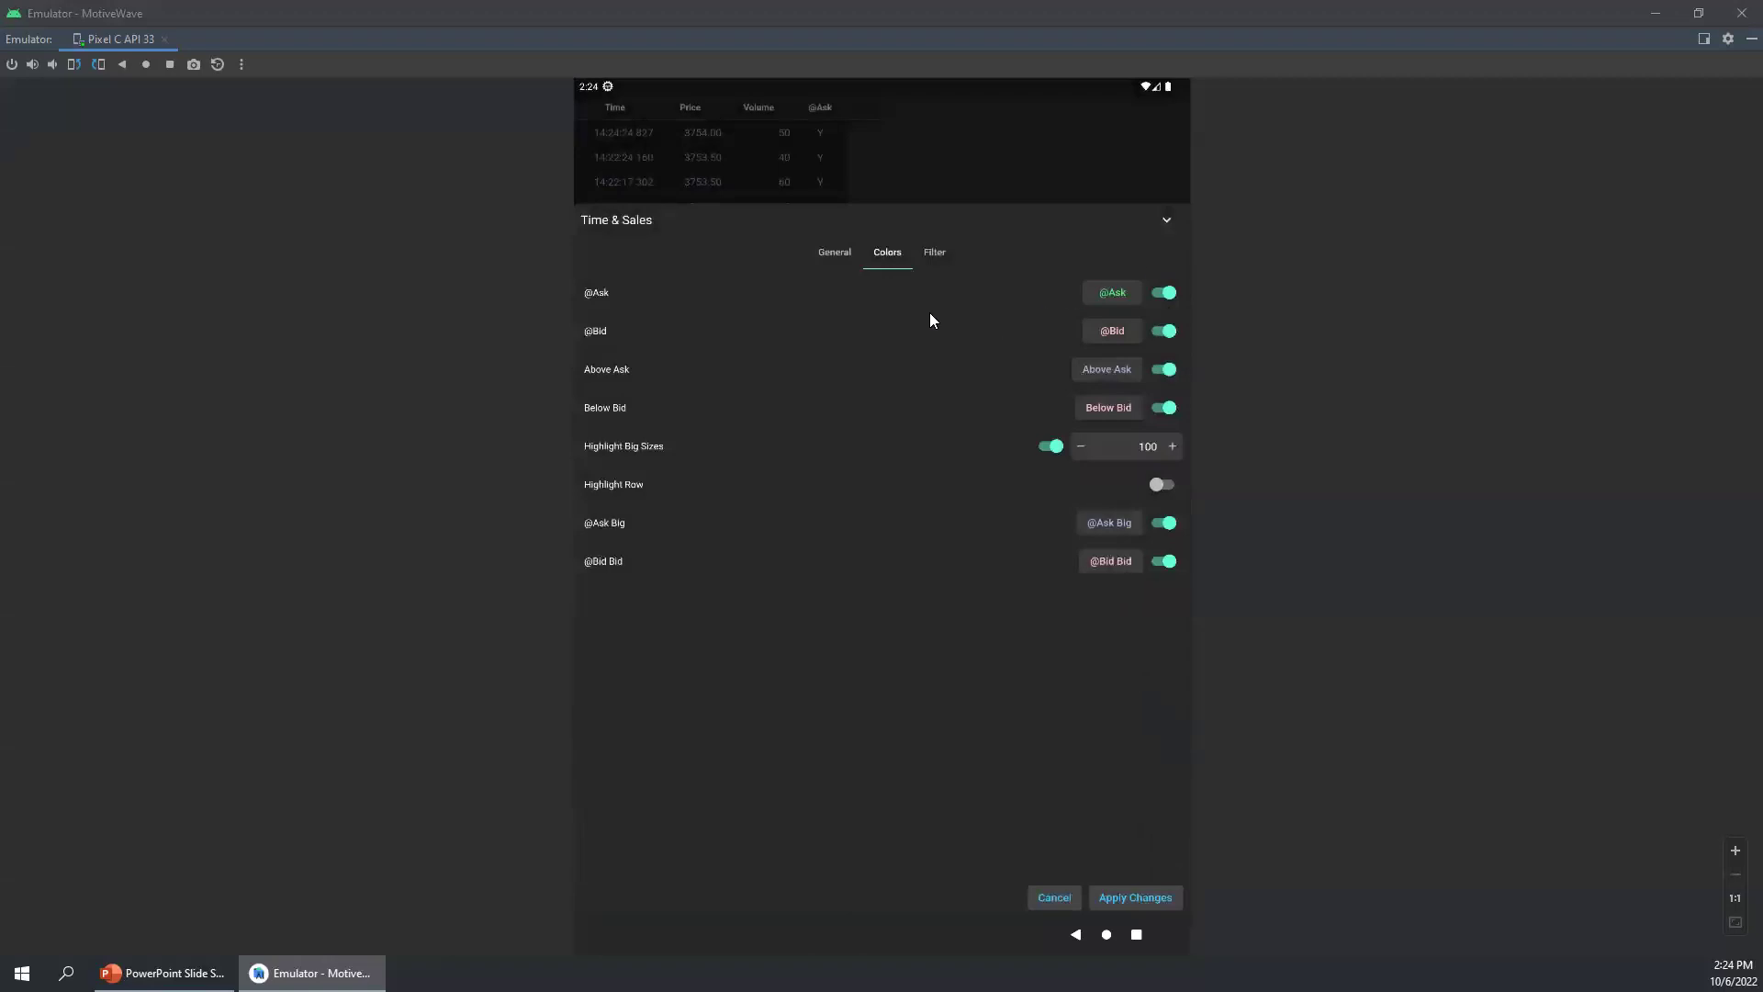
left_click(1114, 333)
left_click(1164, 860)
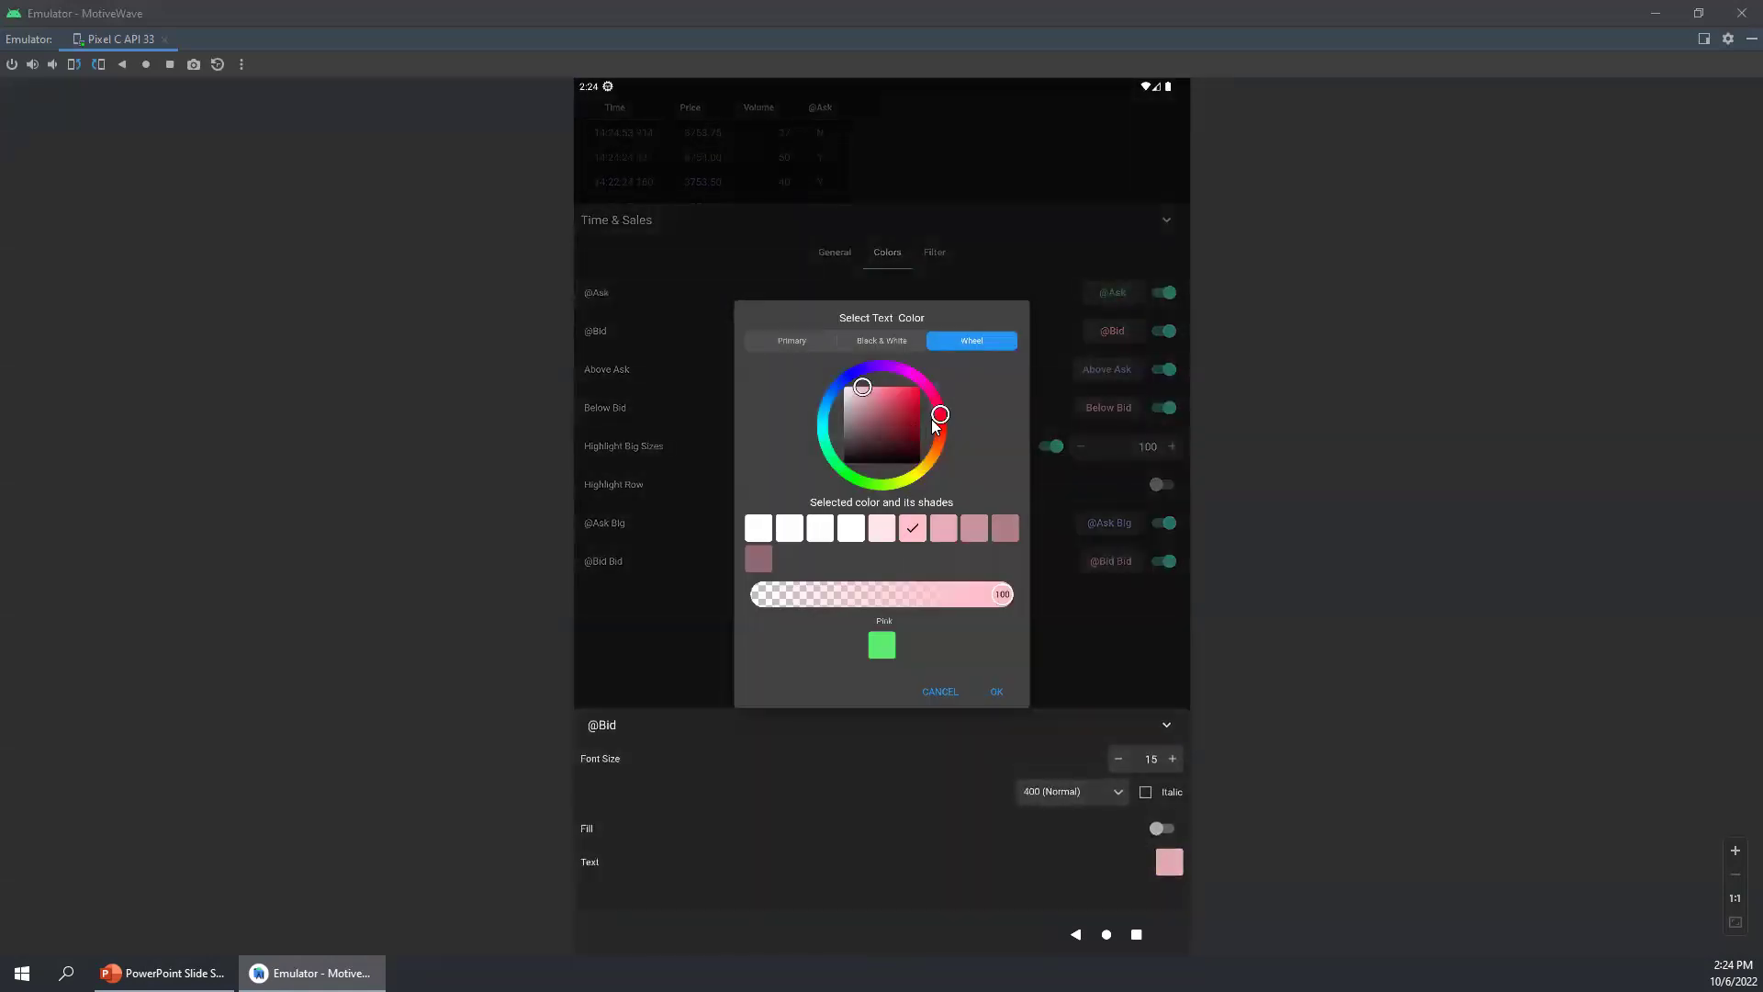
left_click_drag(902, 406, 944, 424)
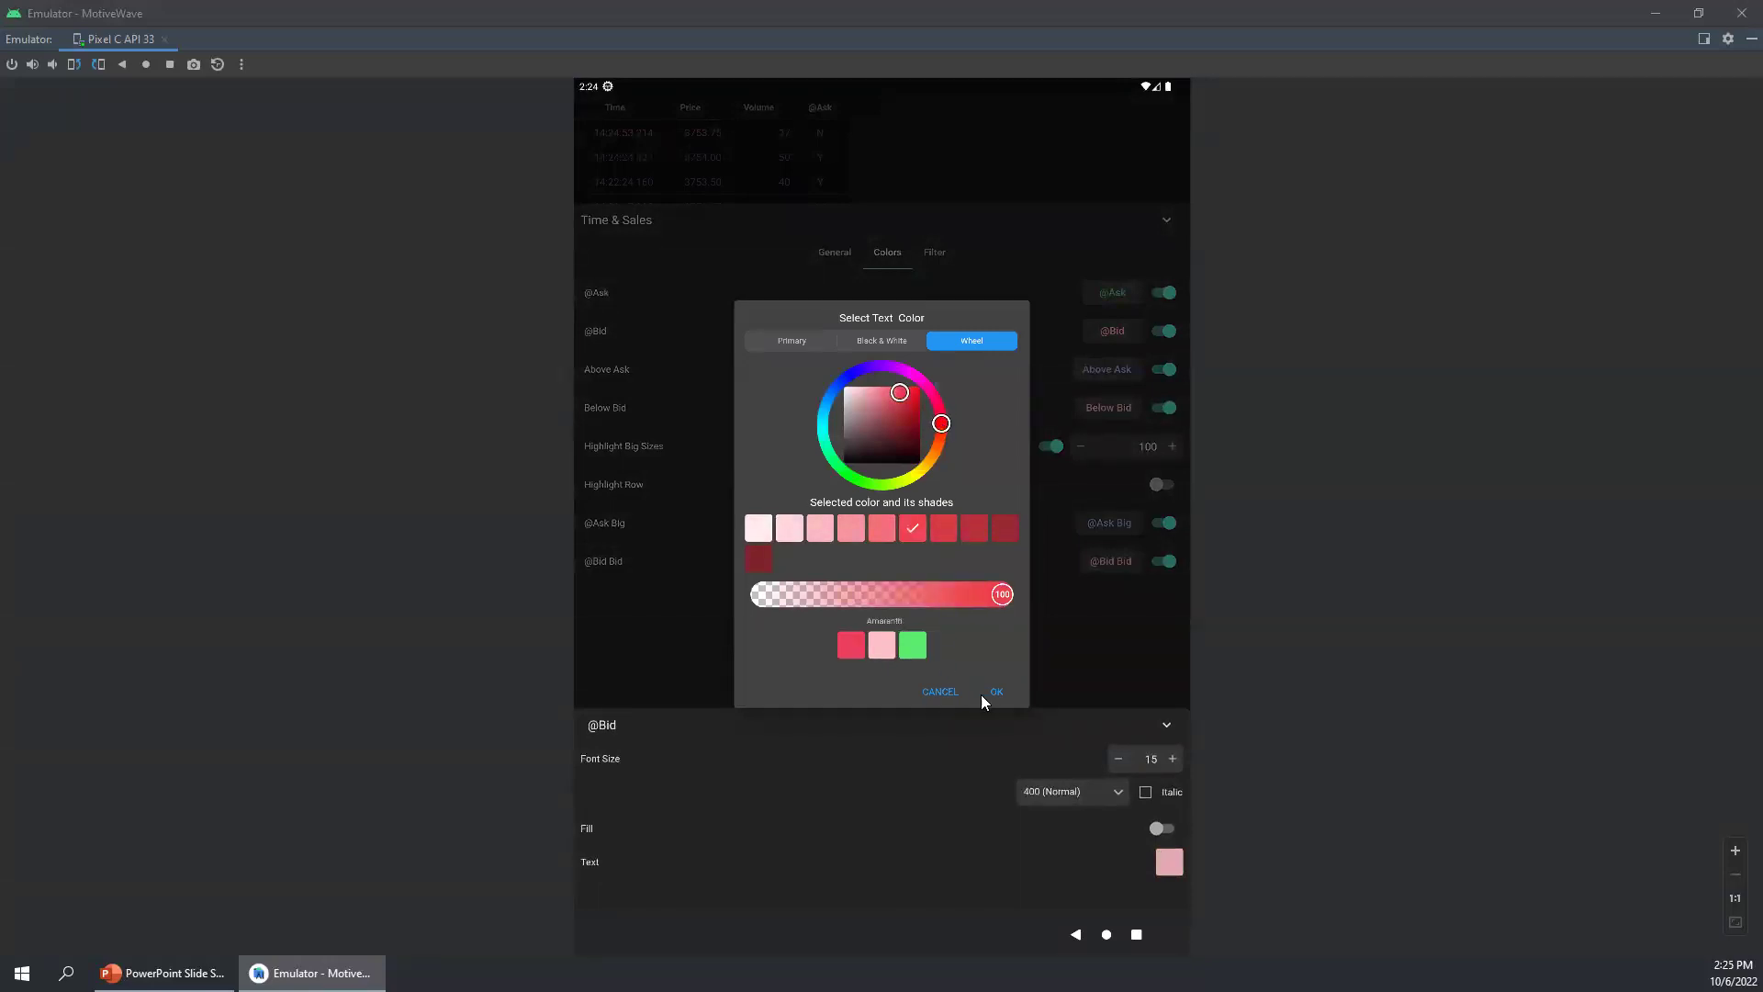
left_click(996, 691)
left_click(1164, 727)
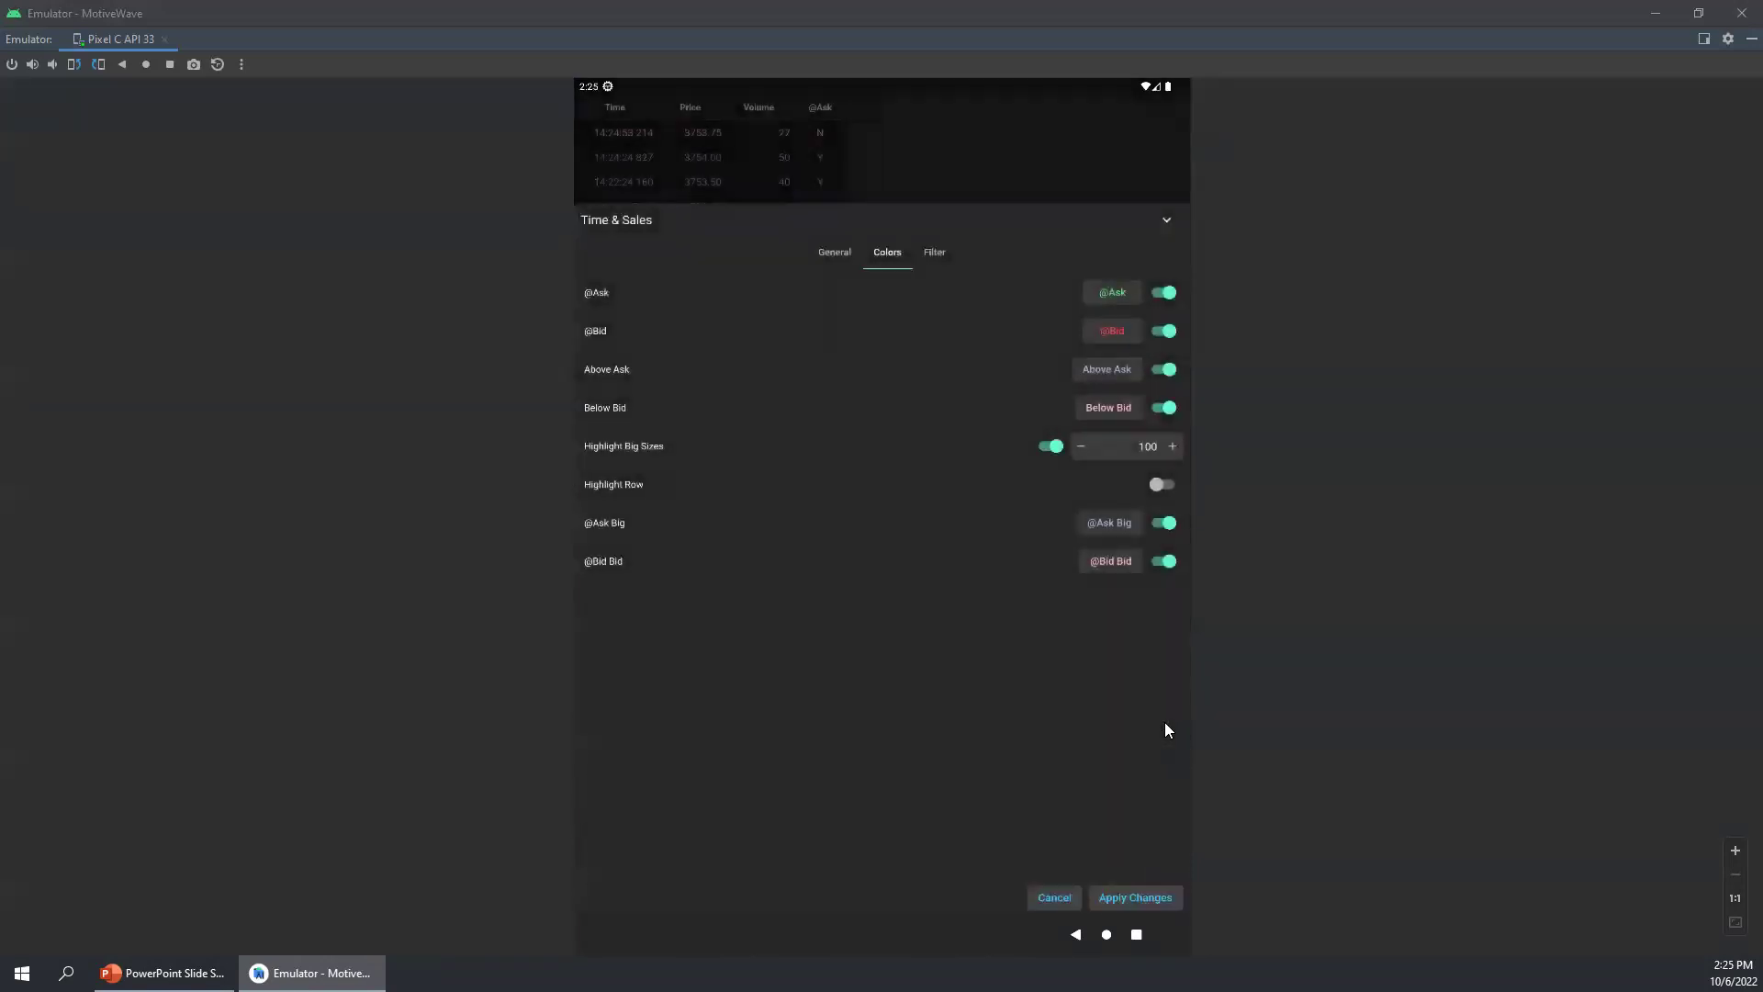
Step: Reduce the Time & Sales Row Height to 30 and apply the changes
left_click(835, 252)
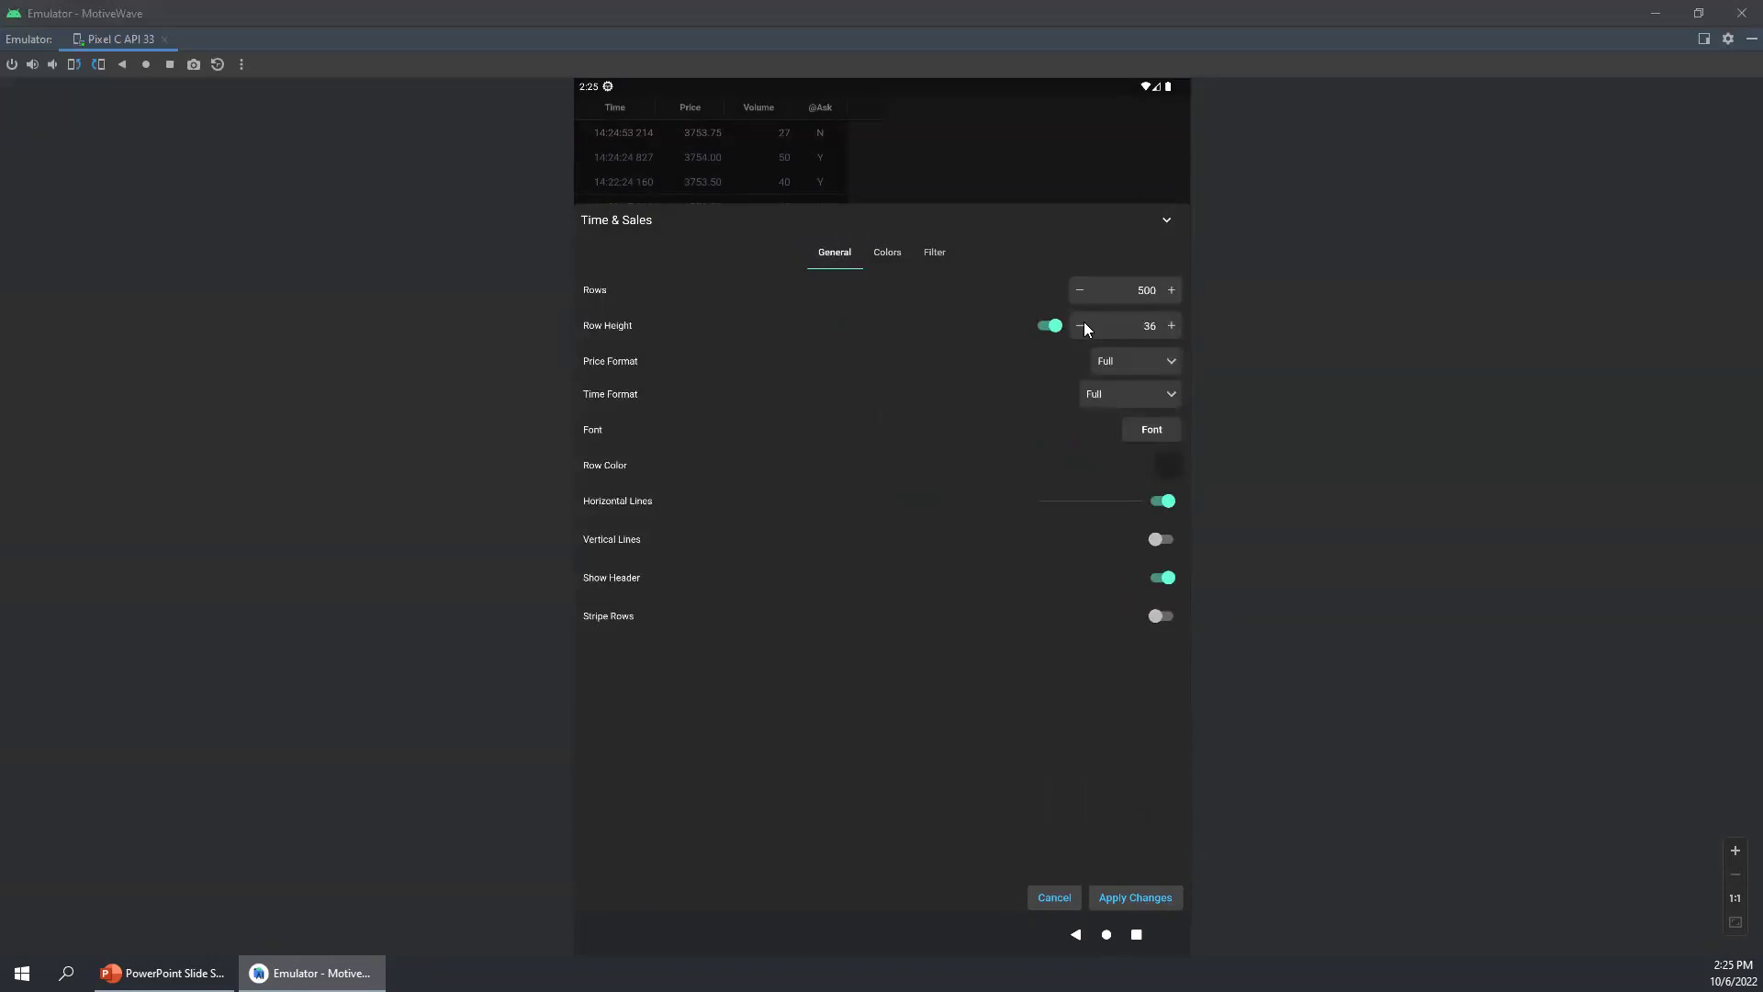
left_click(1080, 325)
left_click(1080, 325)
left_click(1080, 325)
left_click(1080, 325)
left_click(1080, 325)
left_click(1080, 325)
left_click(1135, 896)
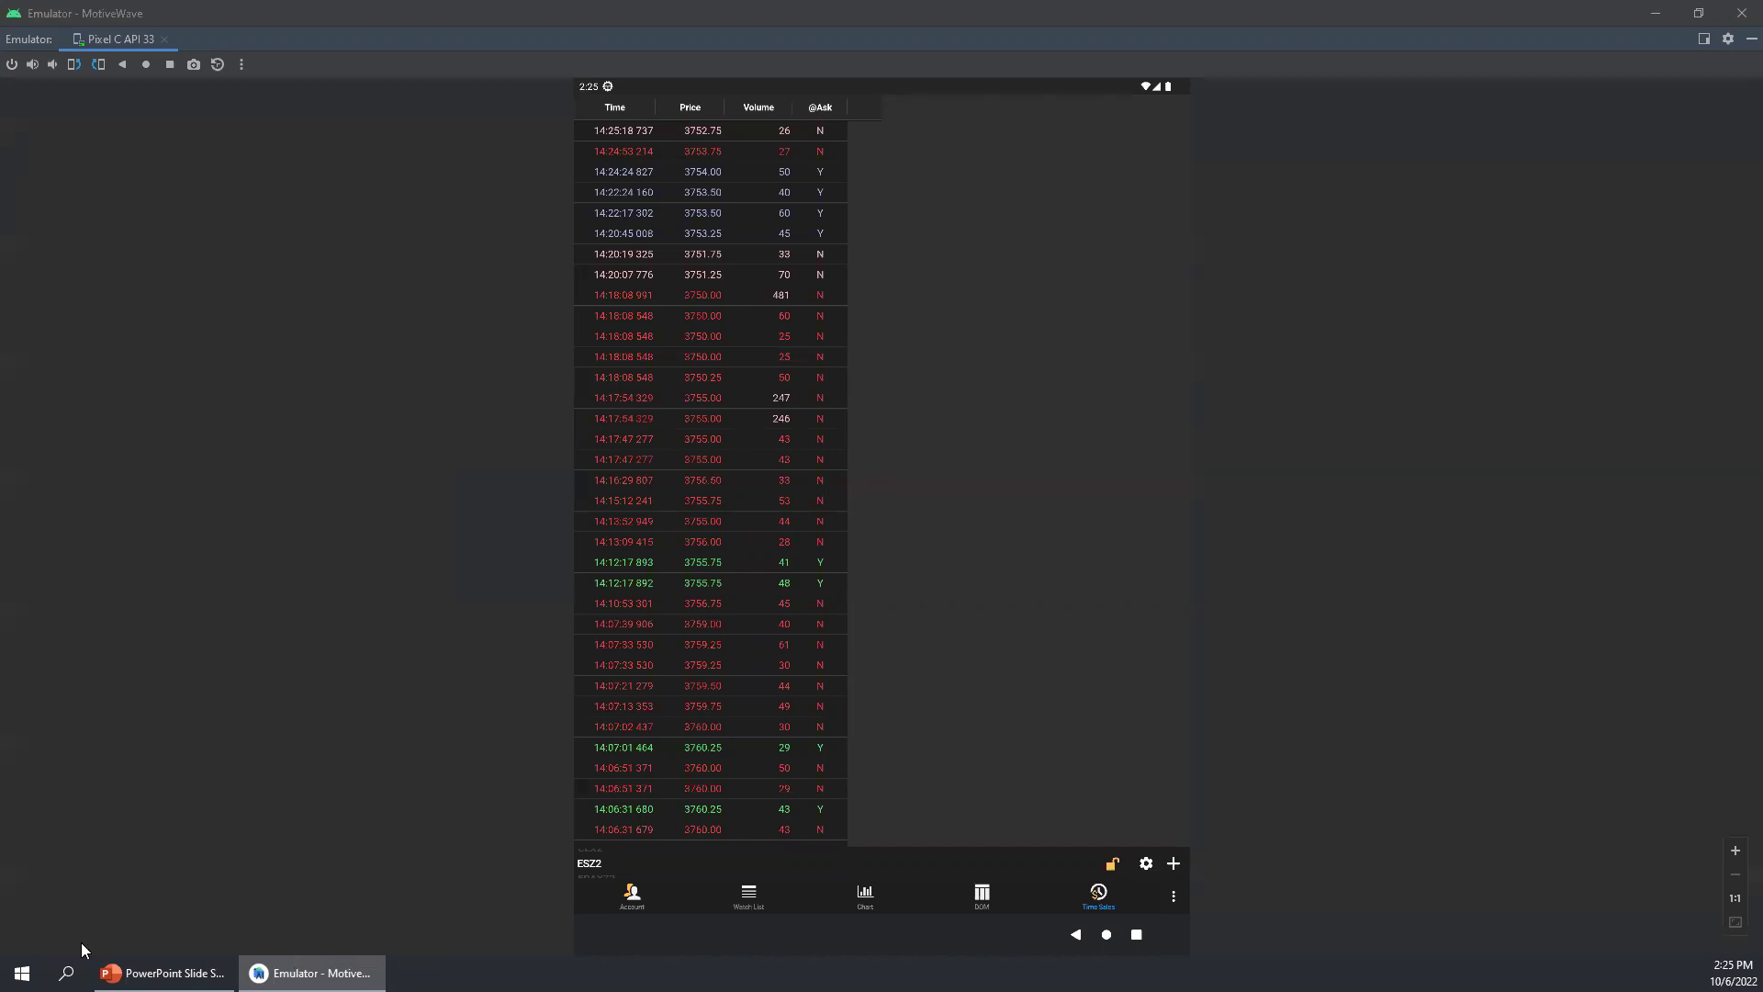
Step: Switch to the PowerPoint slide show to view the Mobile App Beta Testing Group slide
left_click(143, 970)
left_click(239, 779)
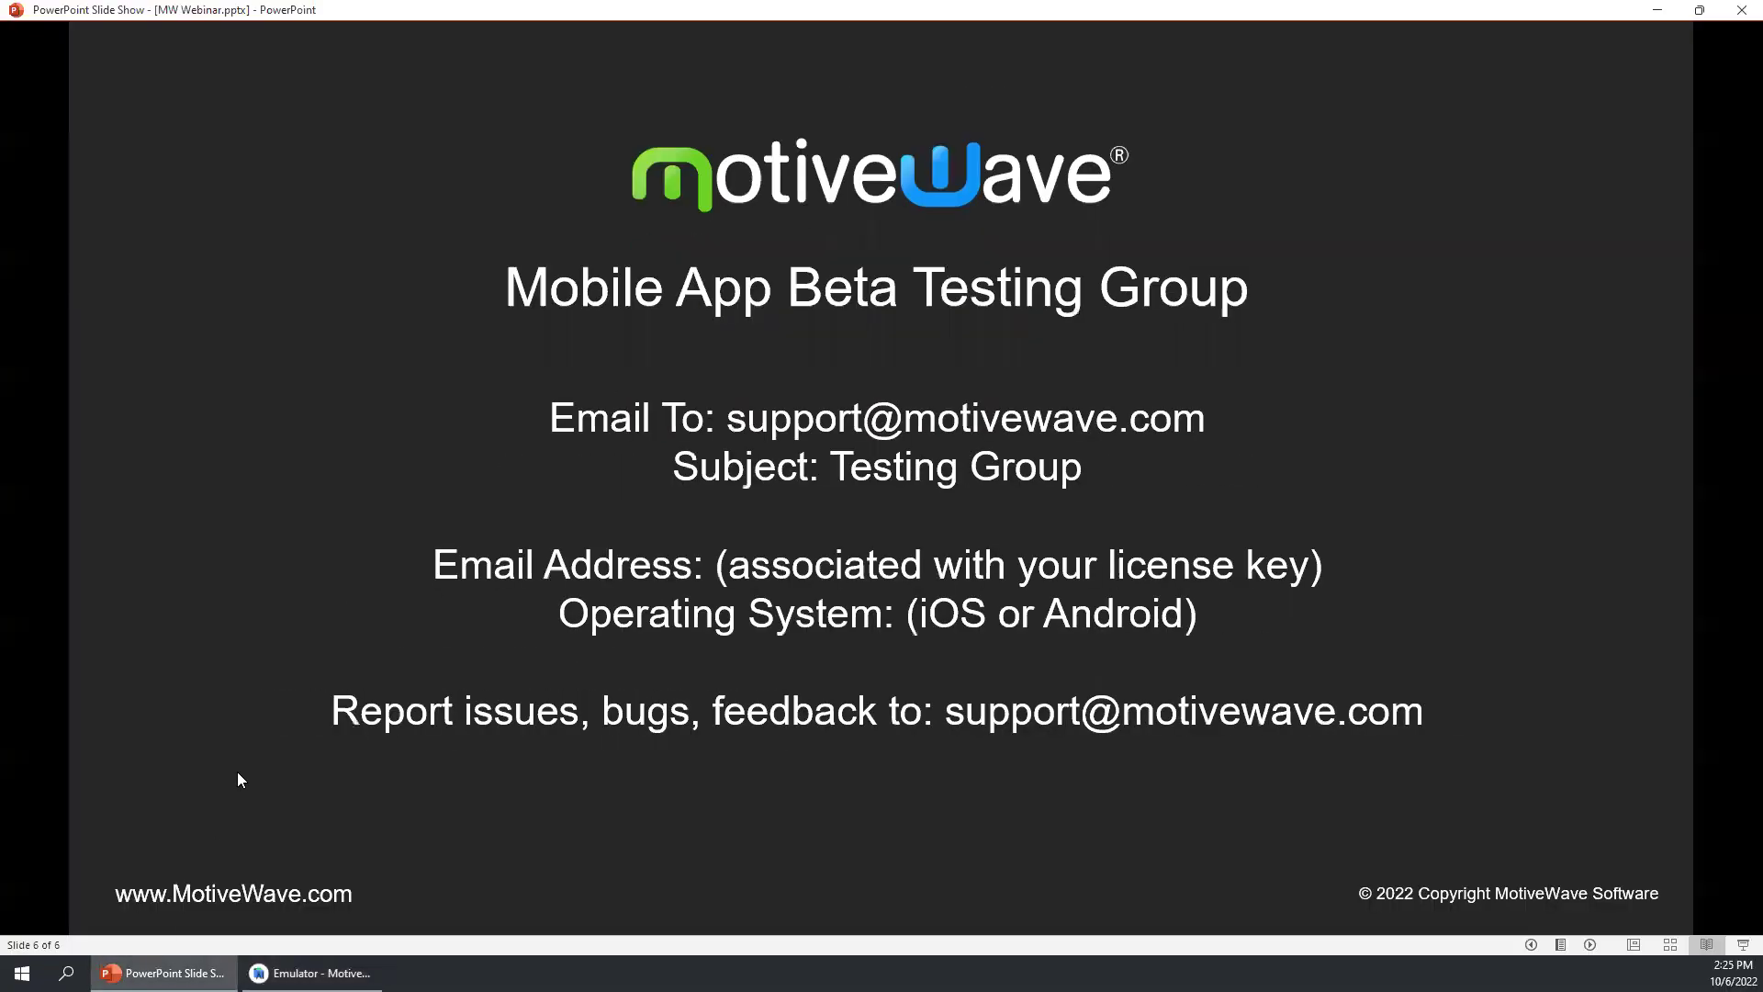
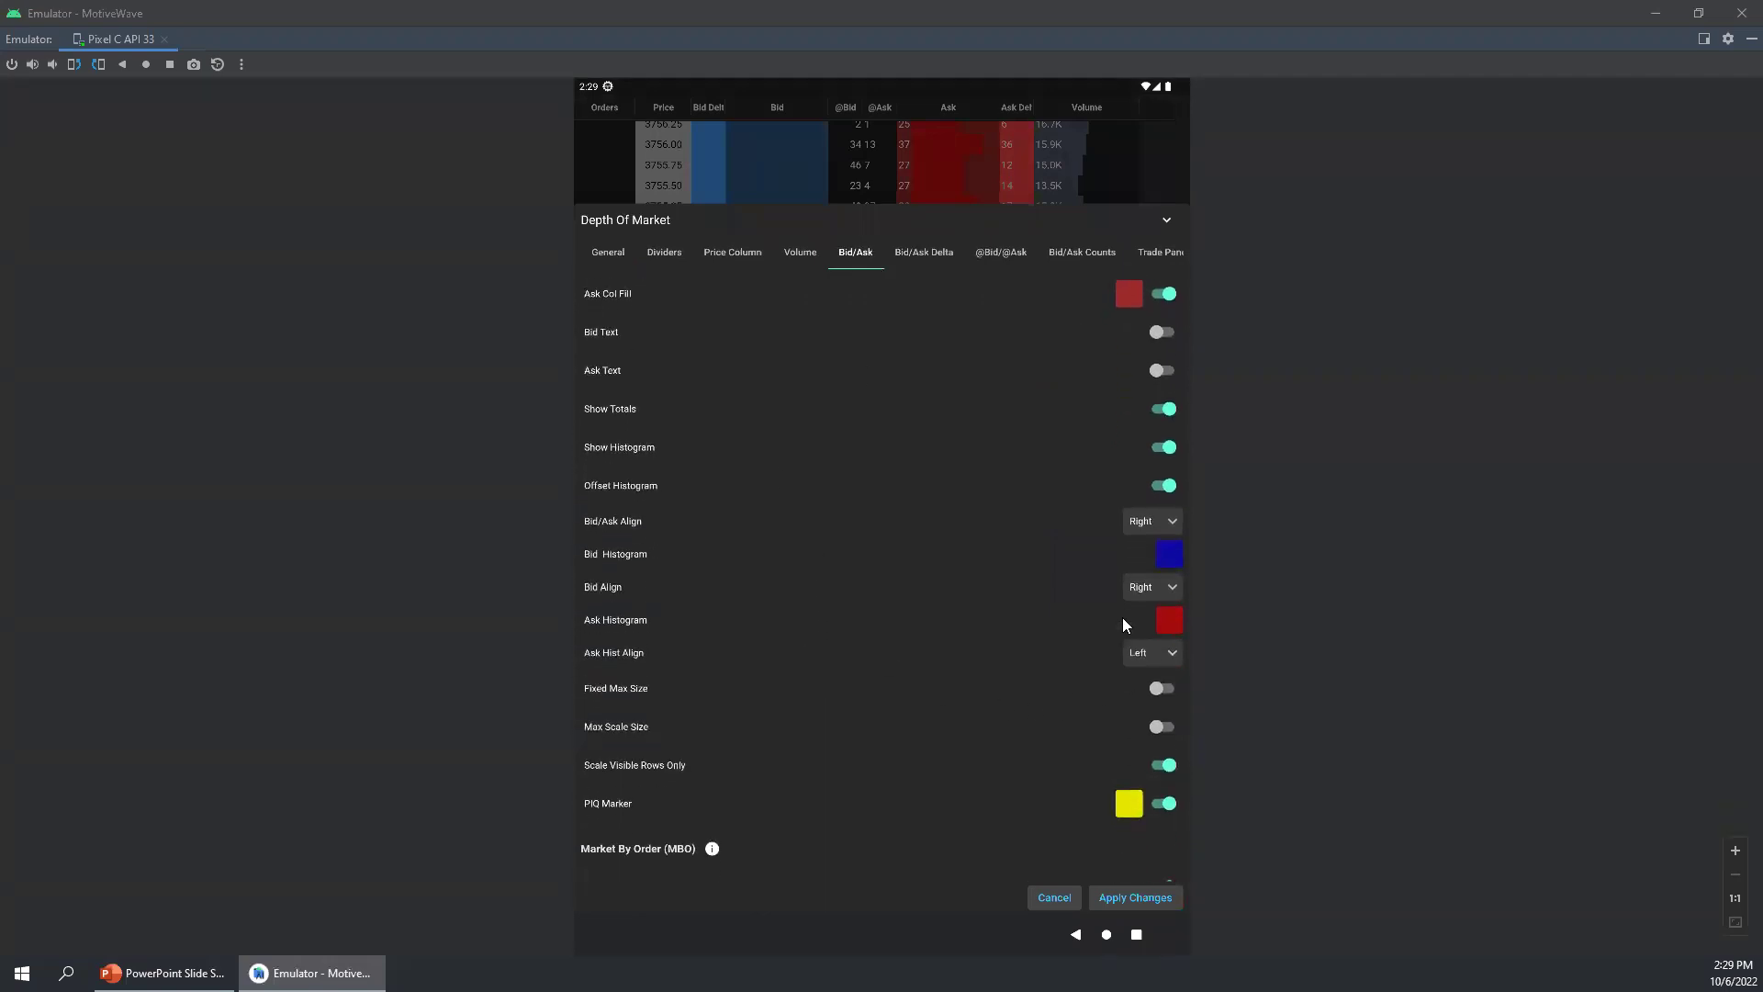
Step: Leave the DOM settings, show the regular session on the ESZ2 chart, and set its bar interval to 5 min
left_click(1166, 223)
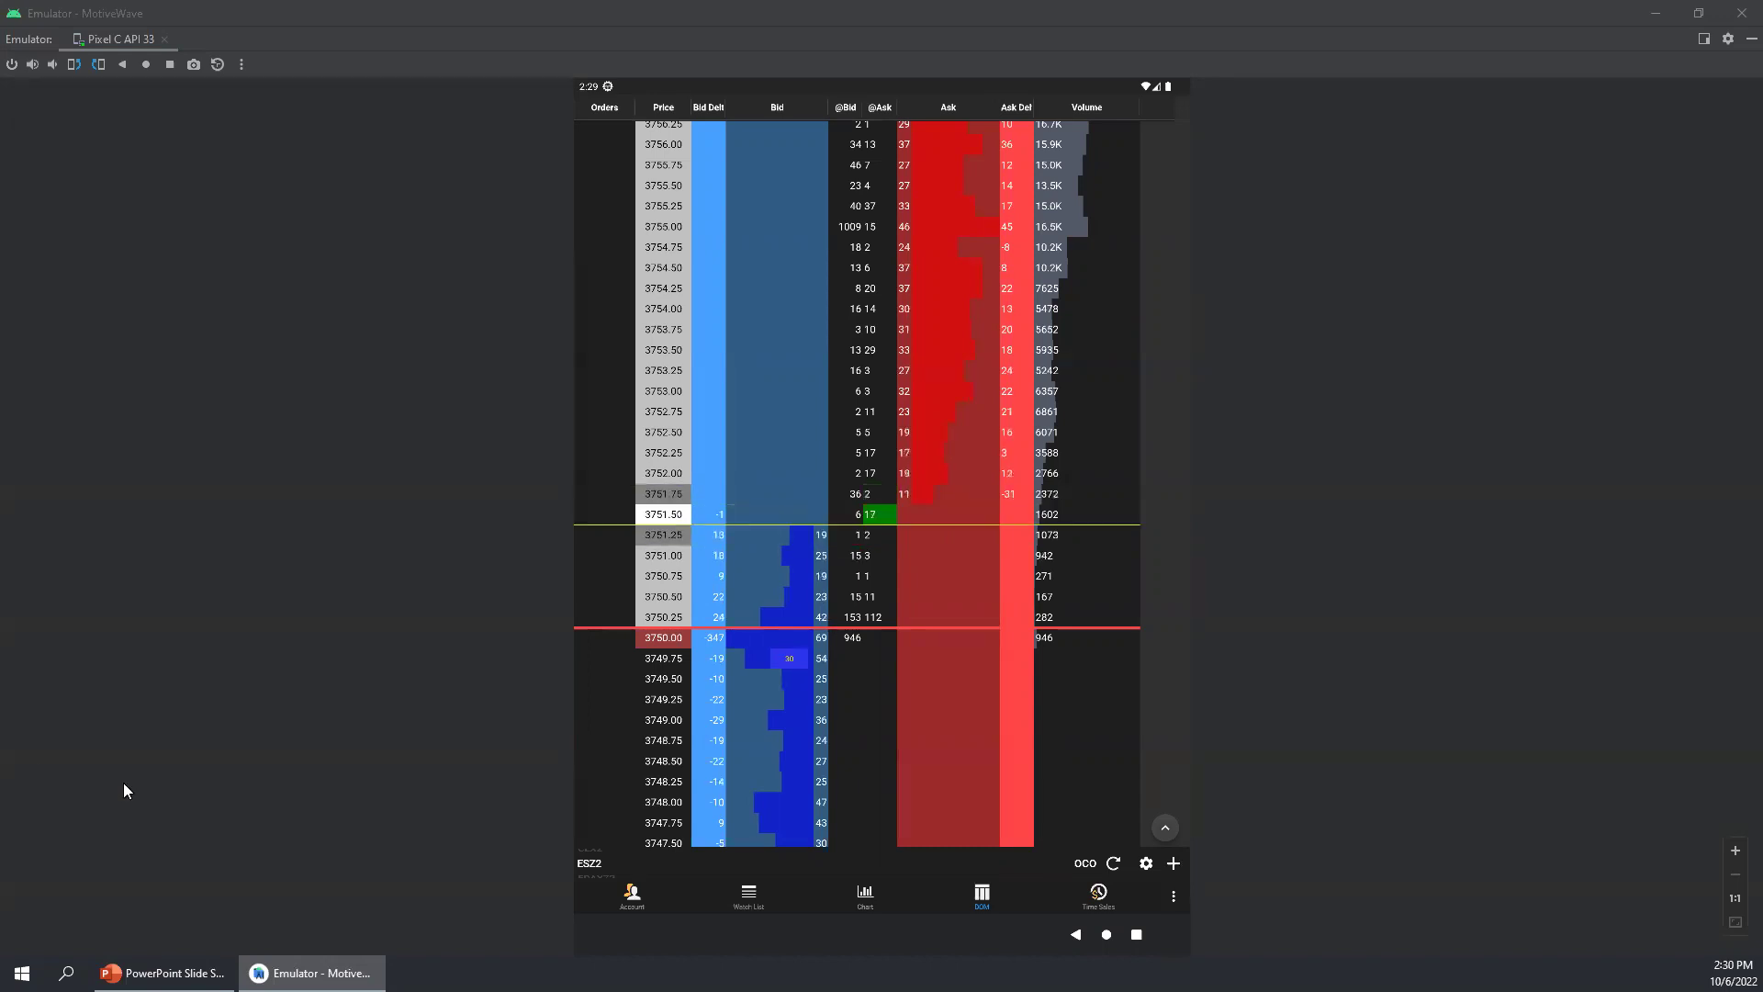
left_click(865, 897)
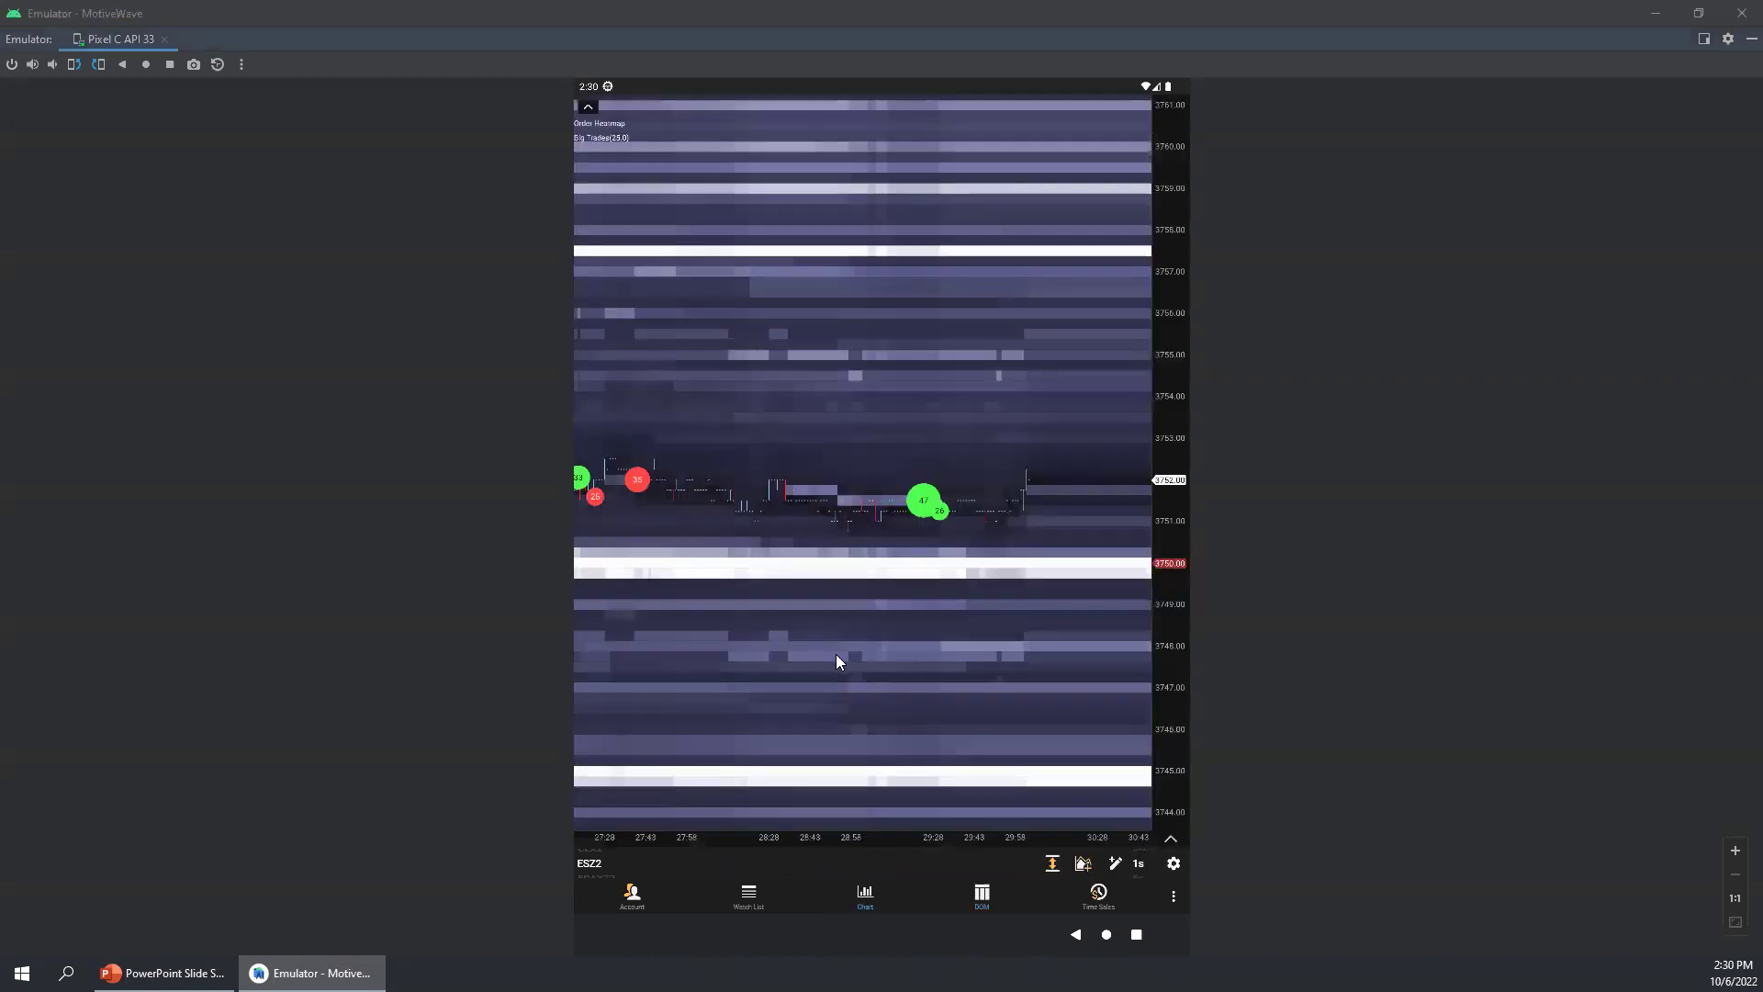
left_click(747, 342)
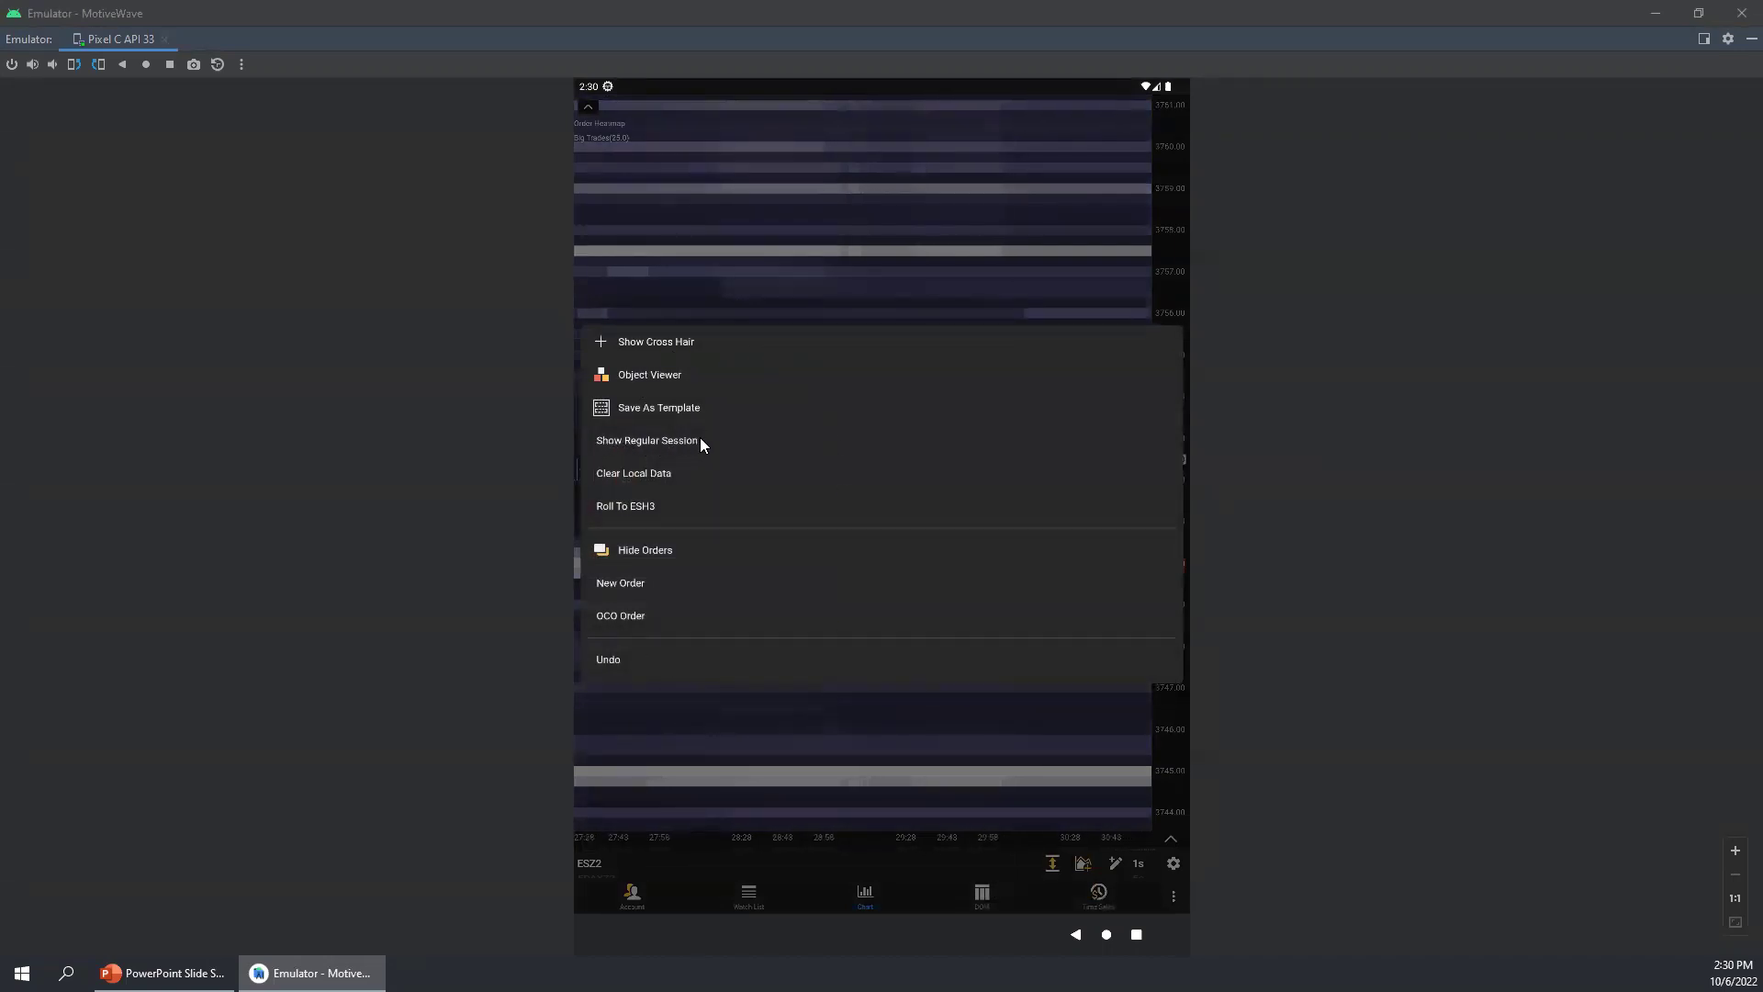
left_click(646, 442)
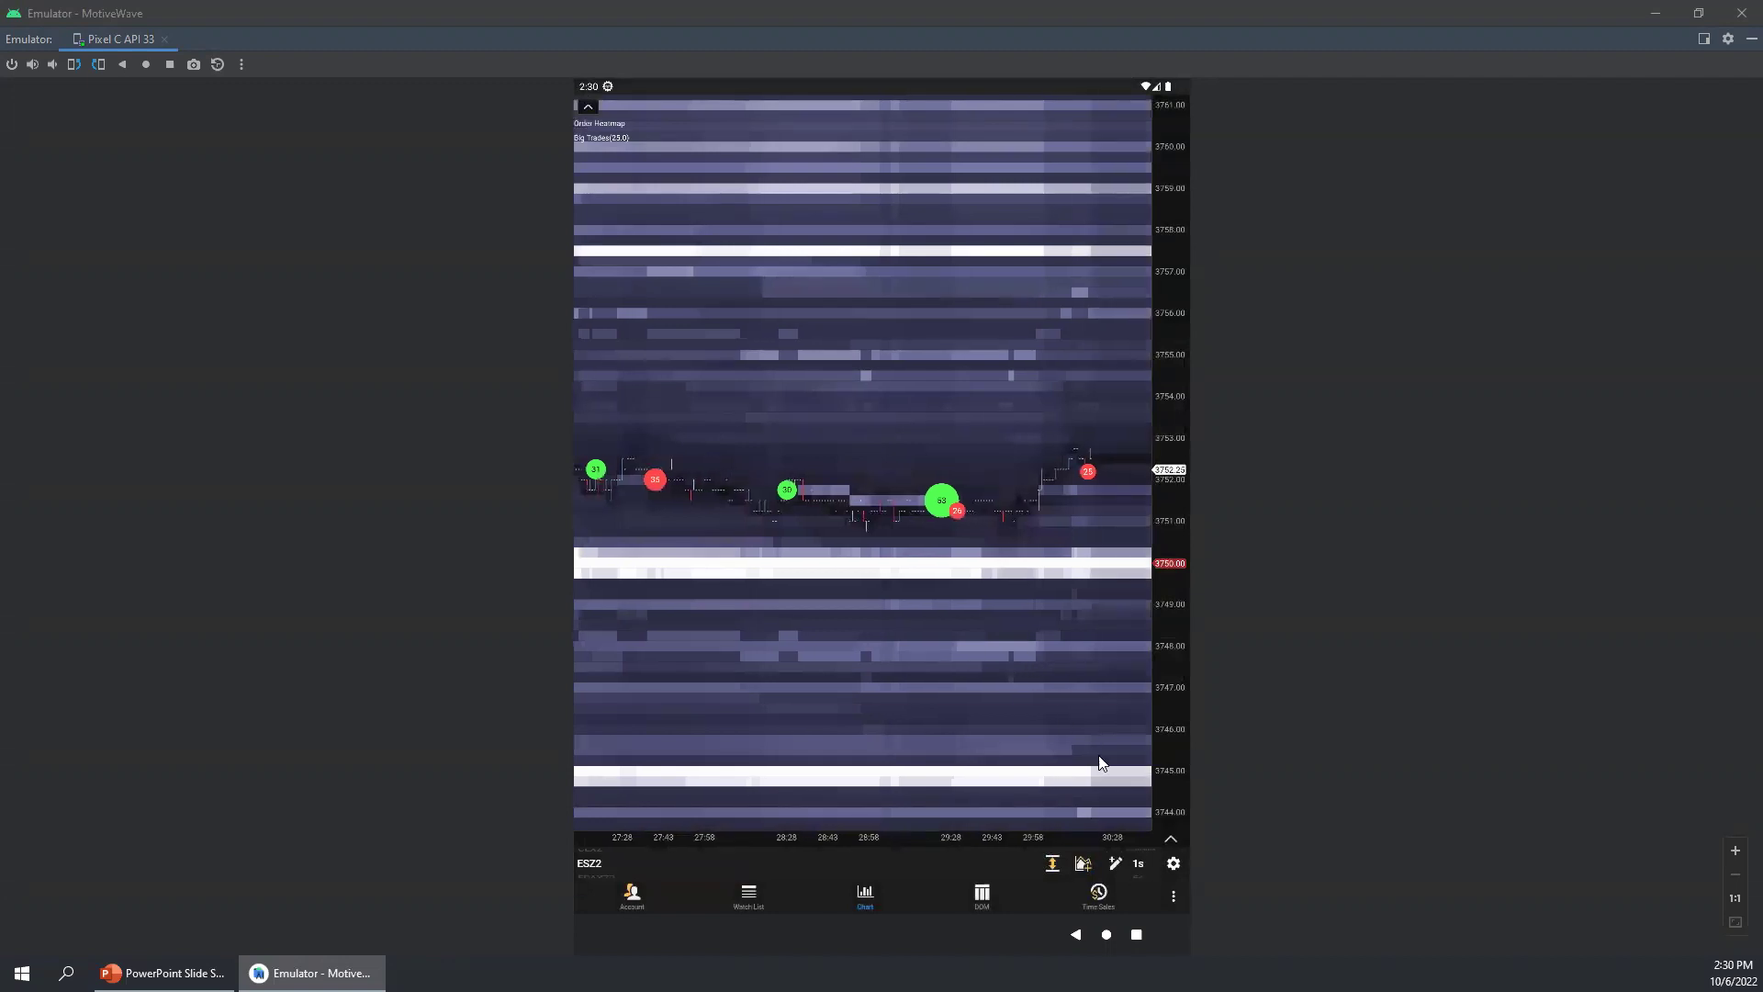
left_click(1135, 865)
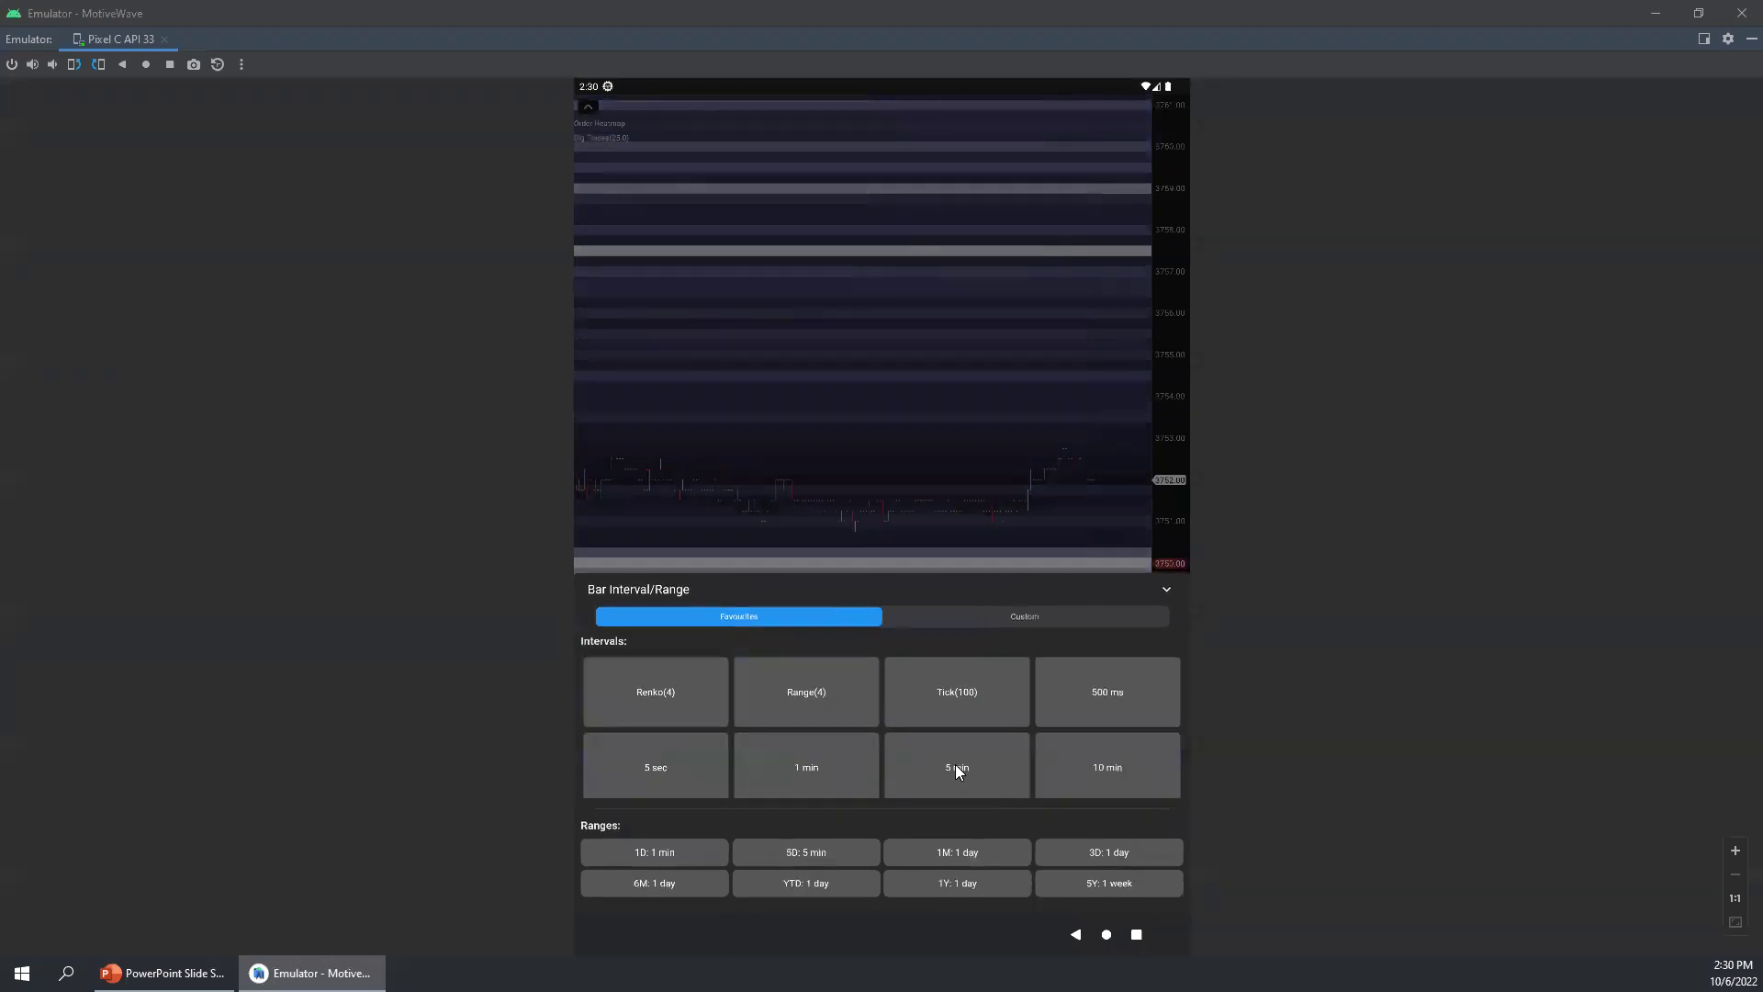
left_click(955, 768)
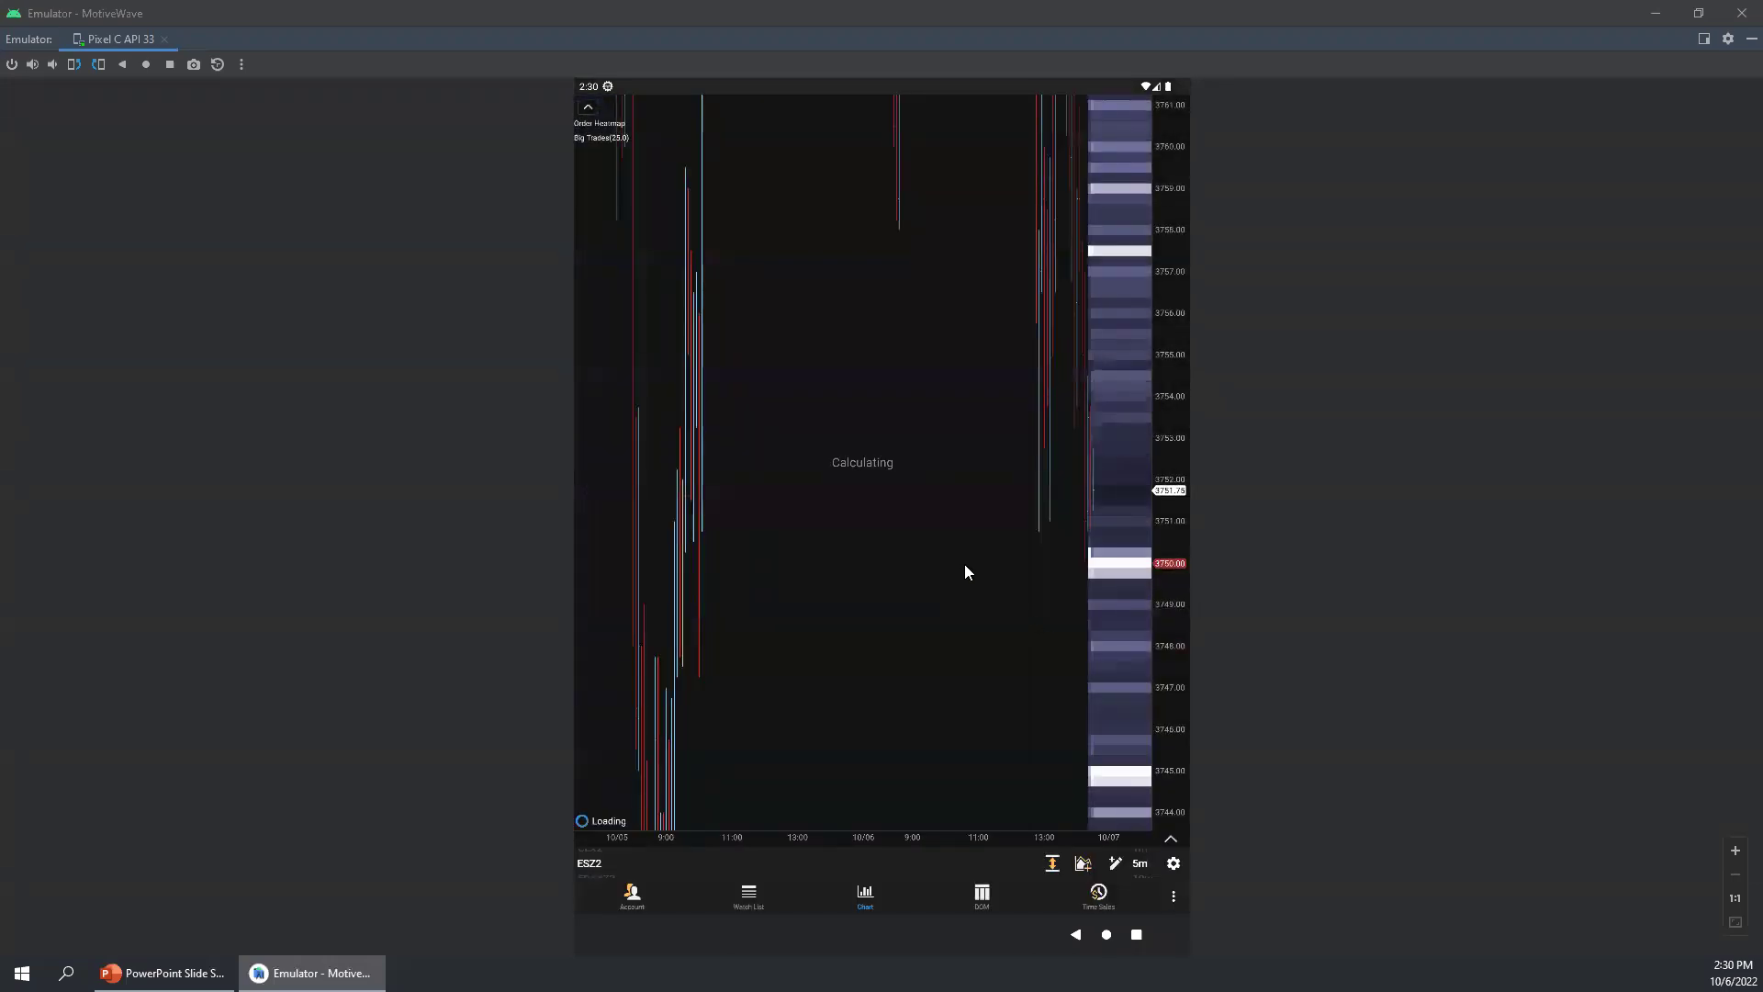
Step: Remove the Big Trades and Order Heatmap studies from the ESZ2 chart
left_click(586, 137)
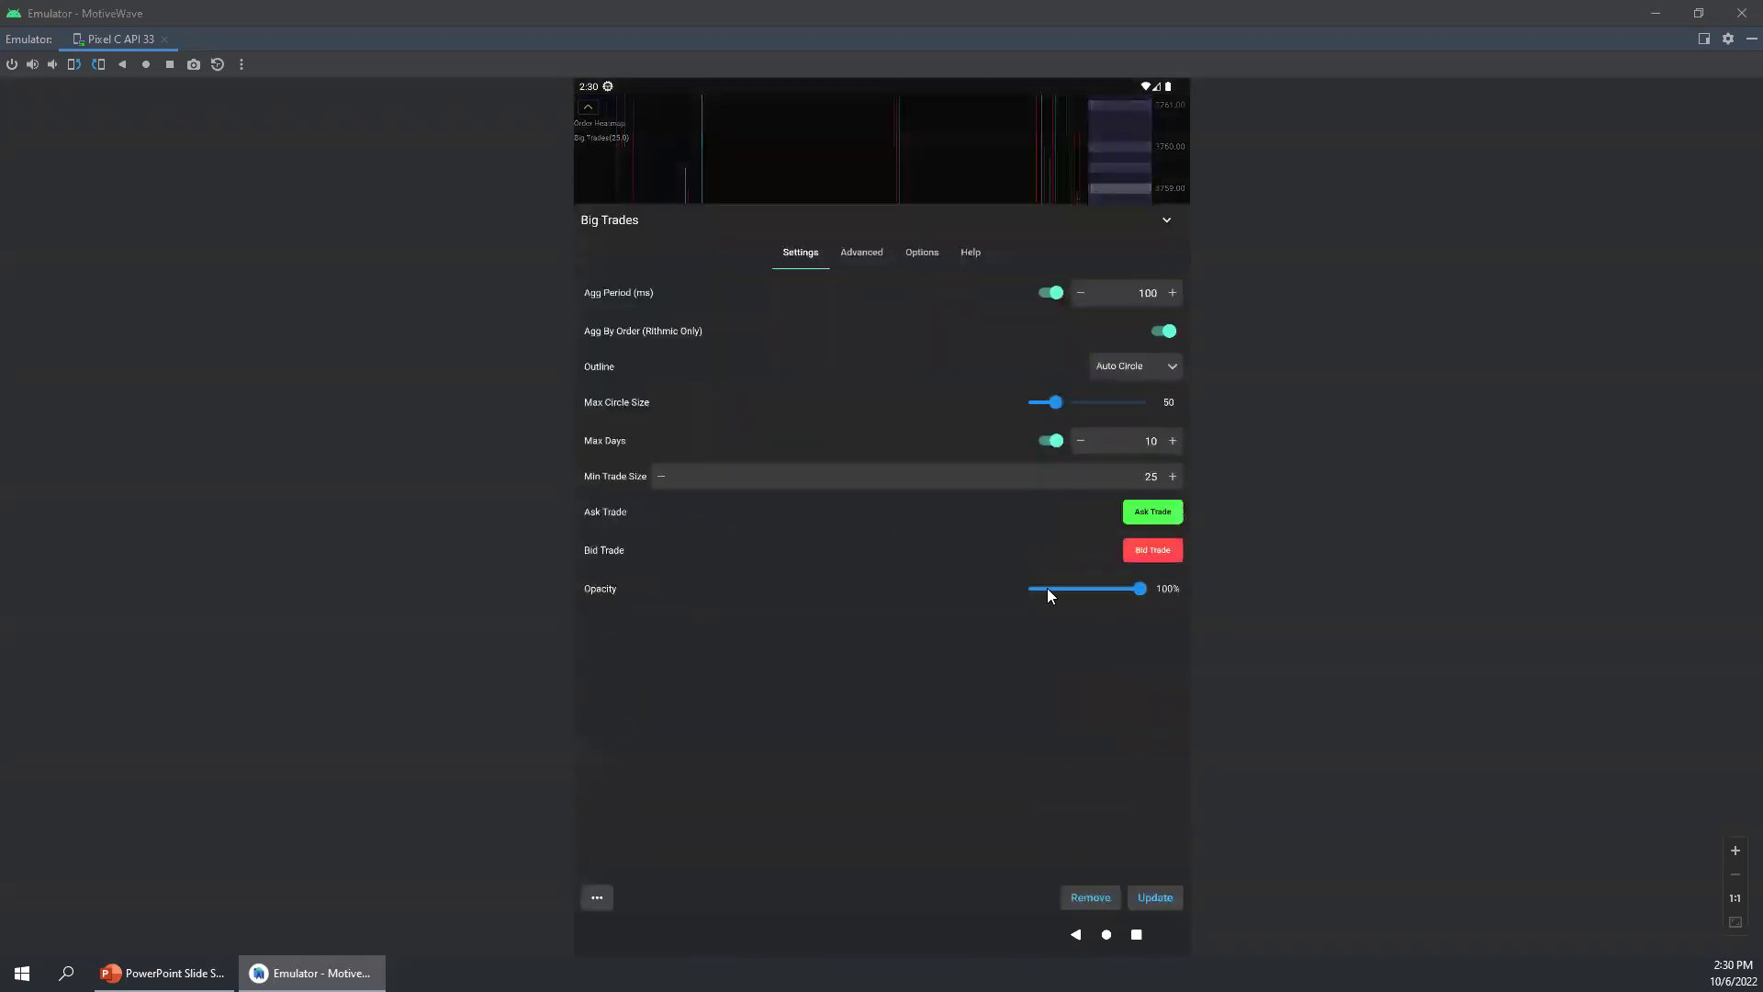
left_click(1090, 895)
left_click(596, 123)
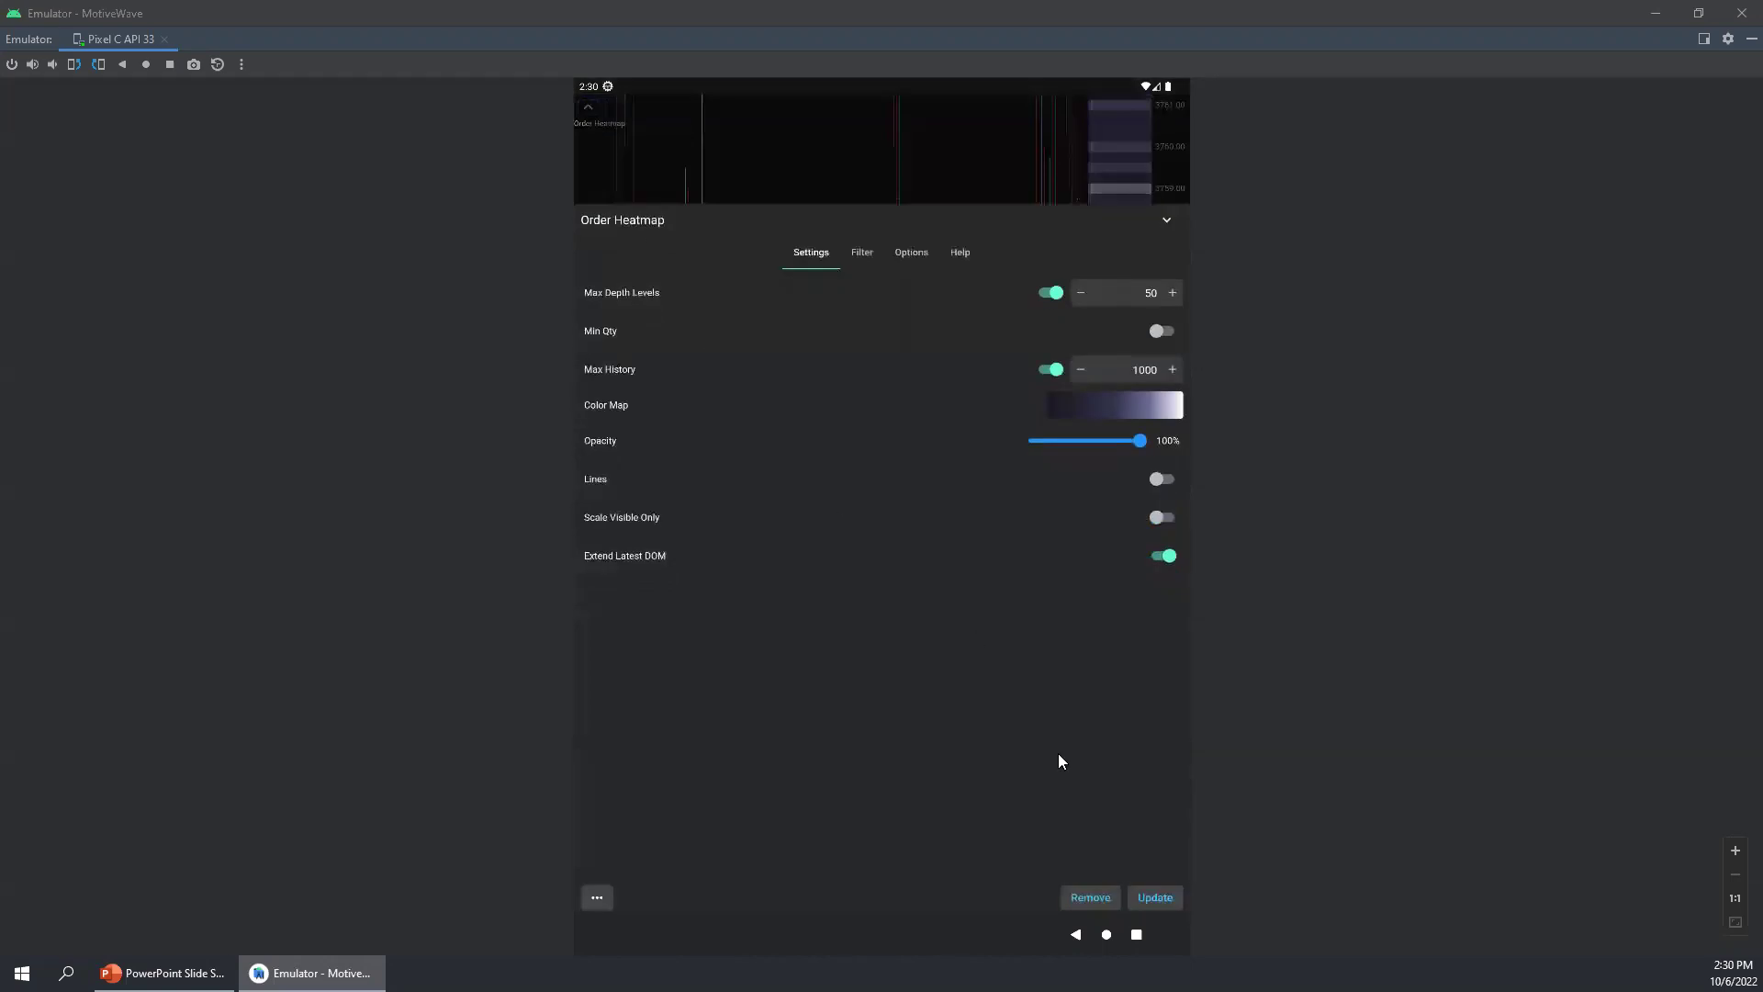
left_click(1101, 900)
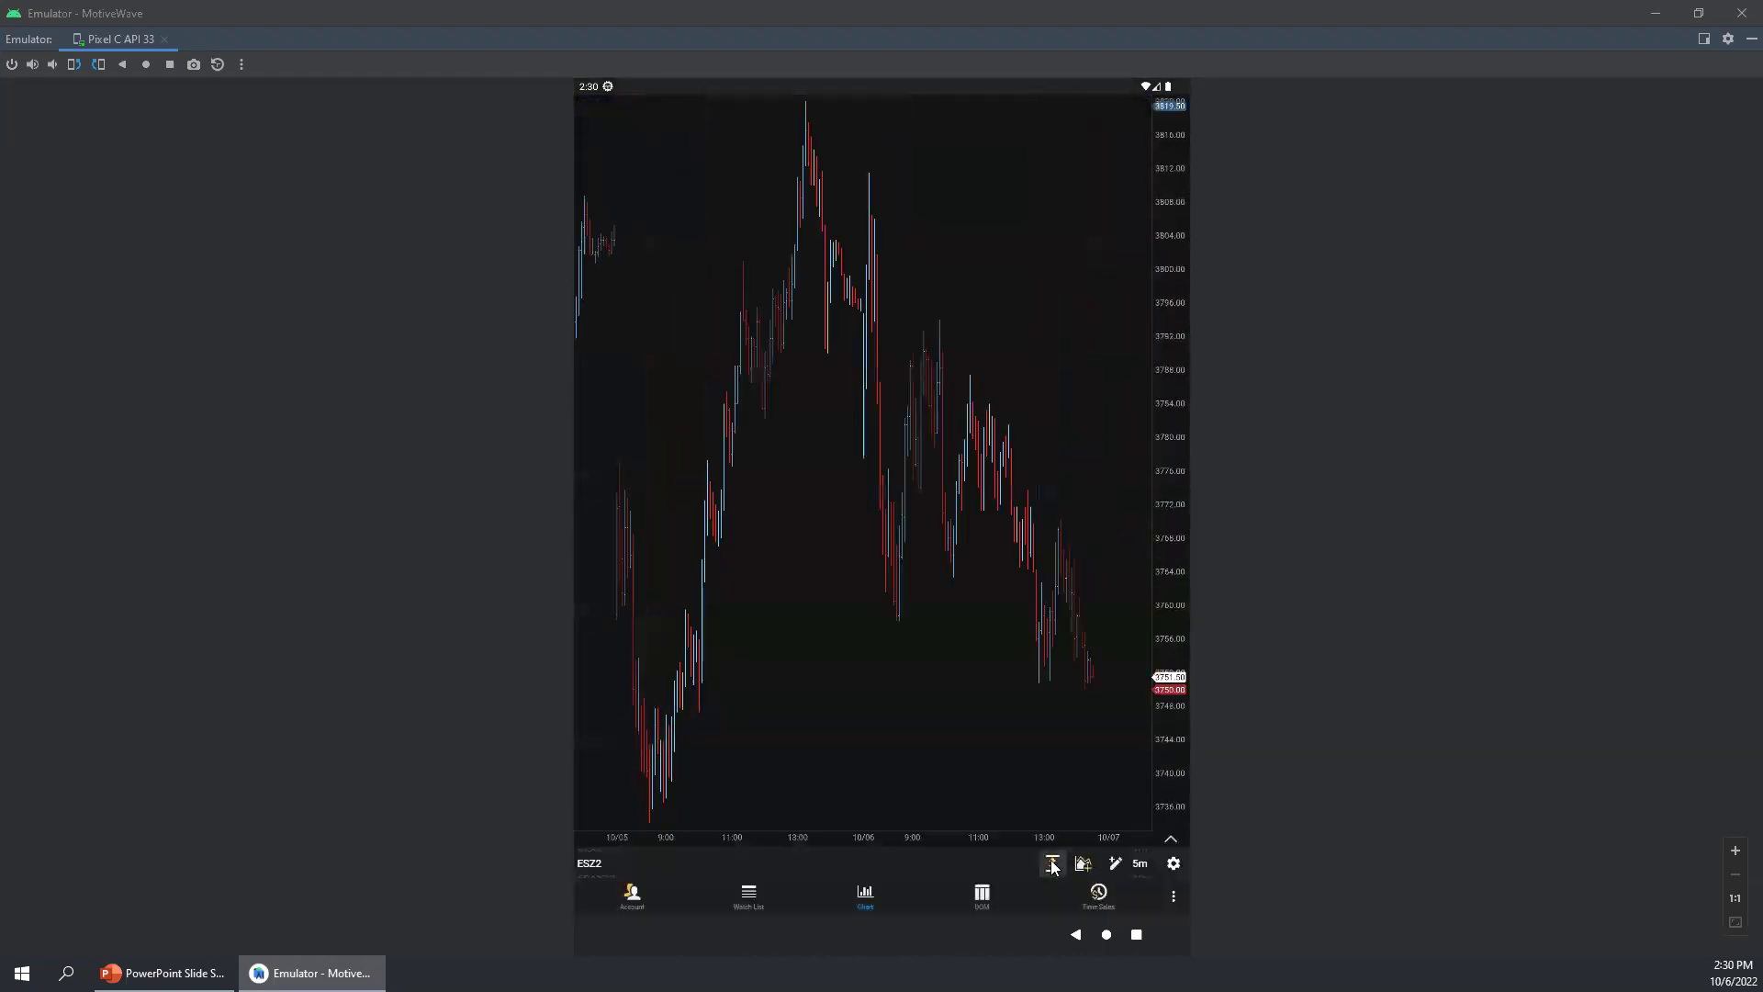
Step: Switch the 5-minute ESZ2 chart to the extended session and check its session option
left_click_drag(995, 839, 962, 839)
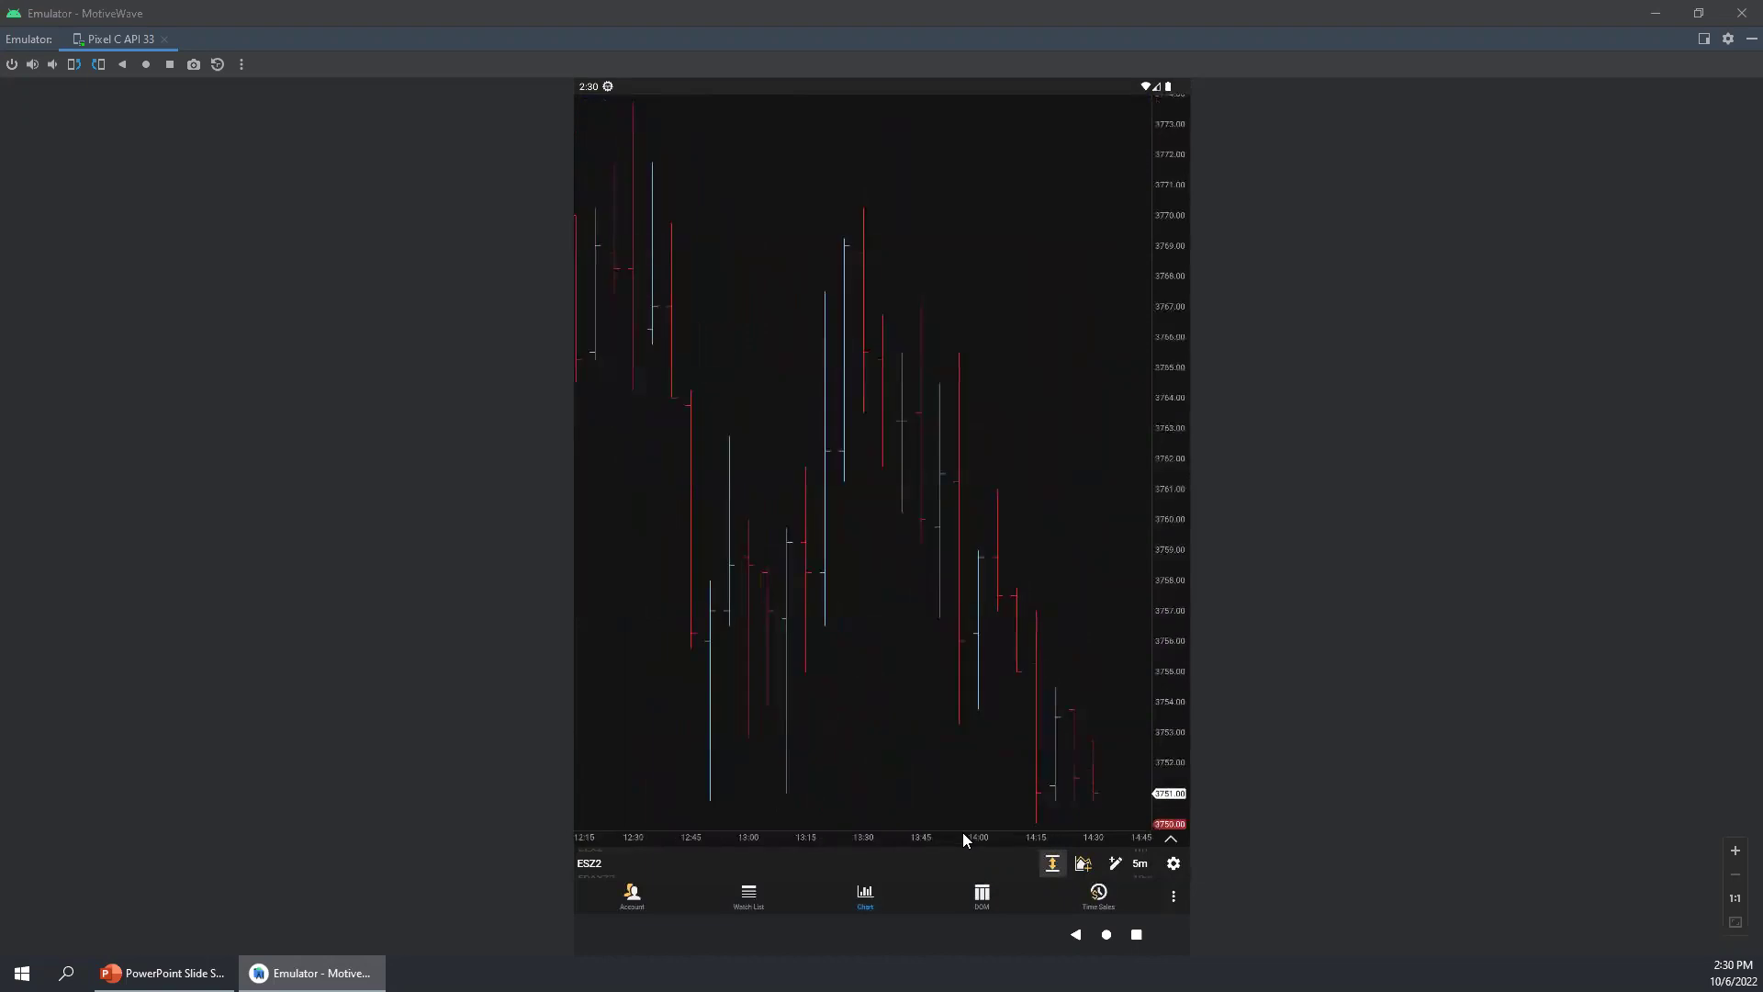
left_click(758, 357)
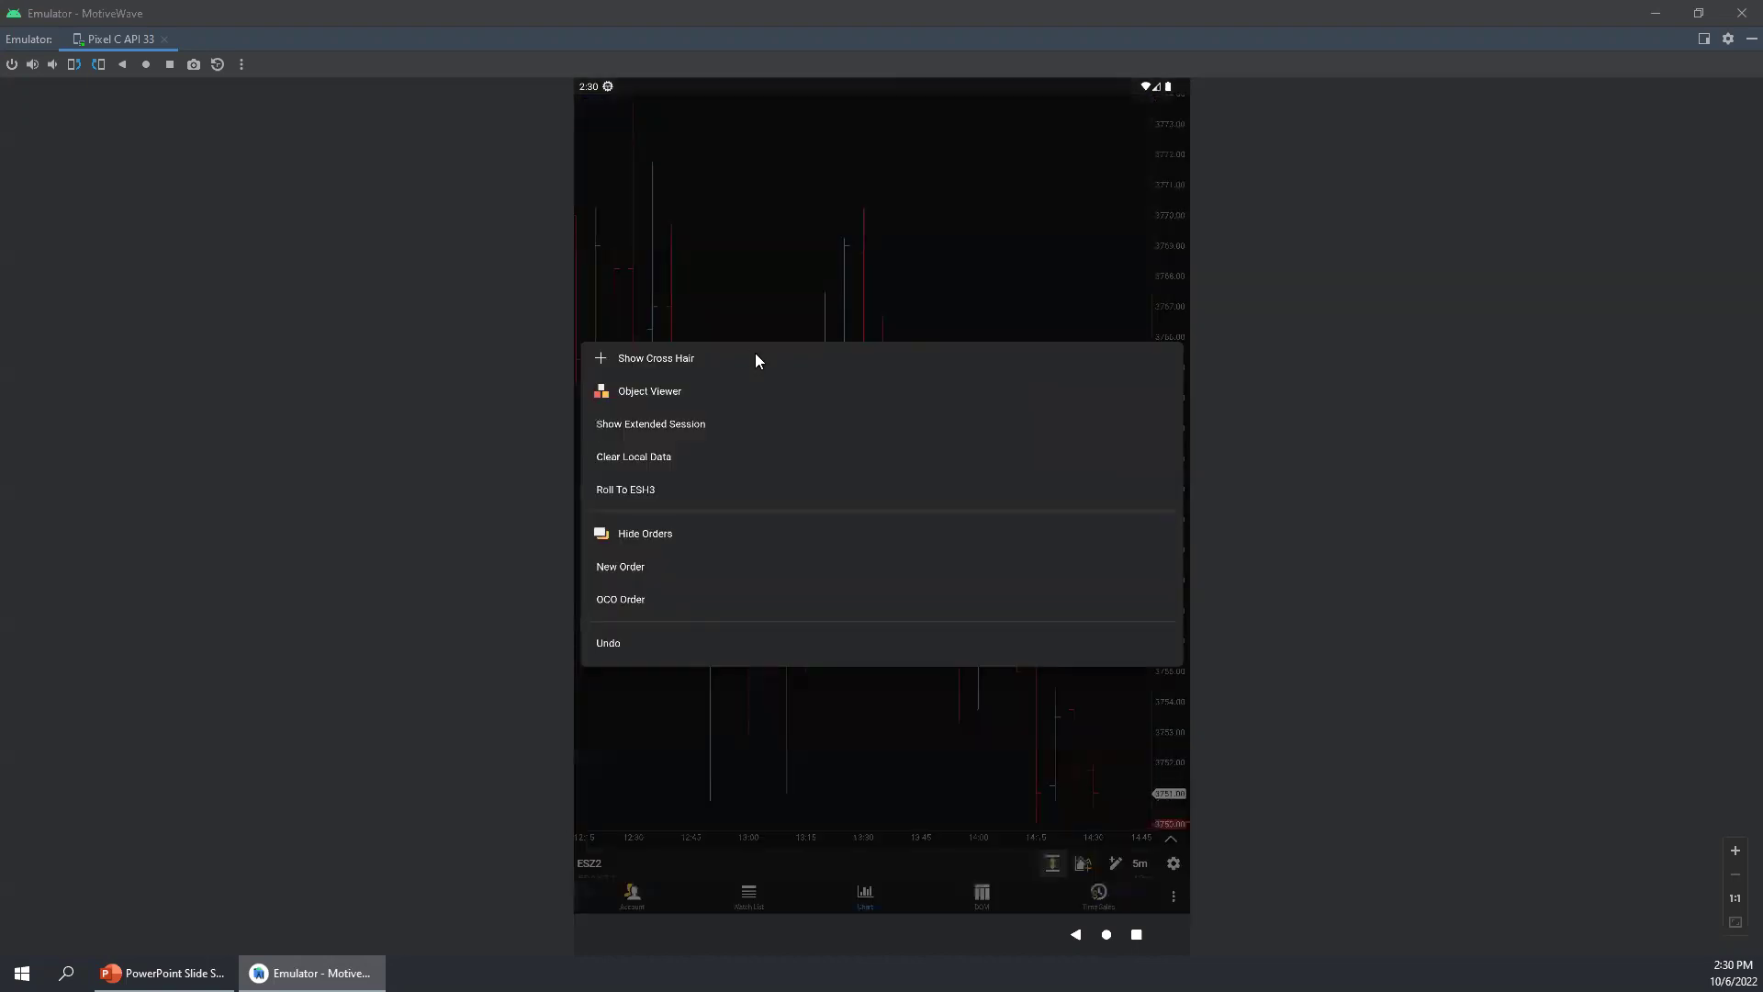
left_click(637, 425)
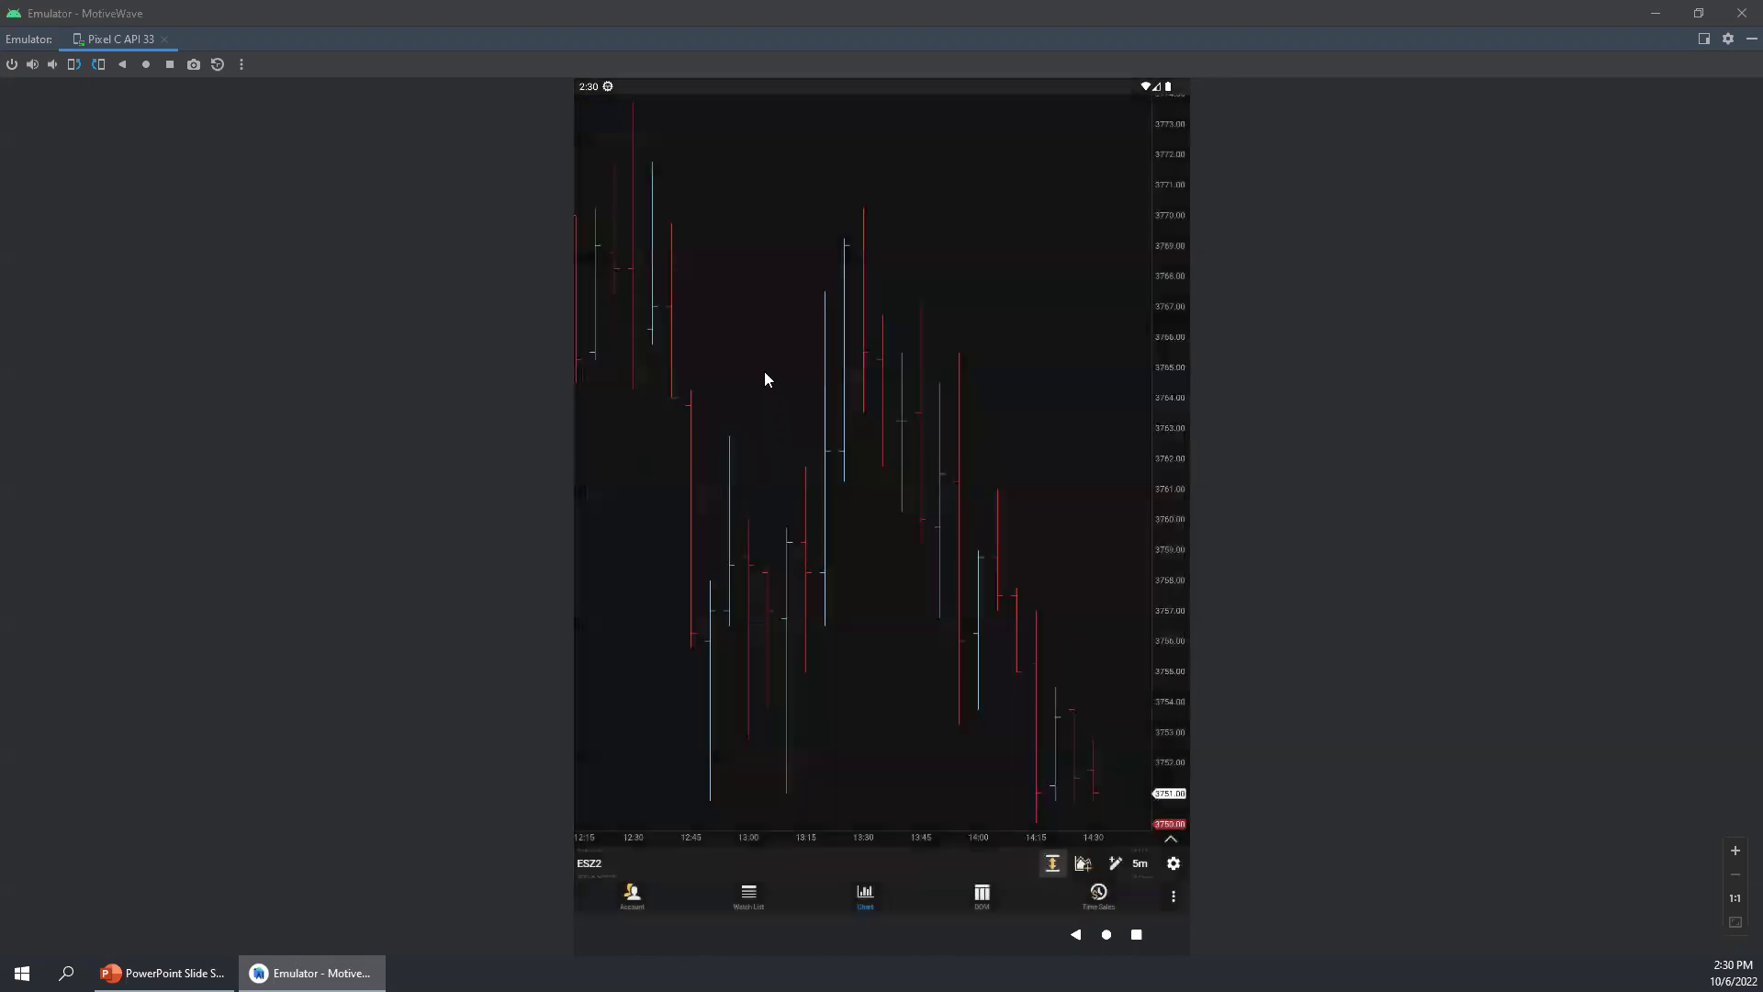
left_click(743, 325)
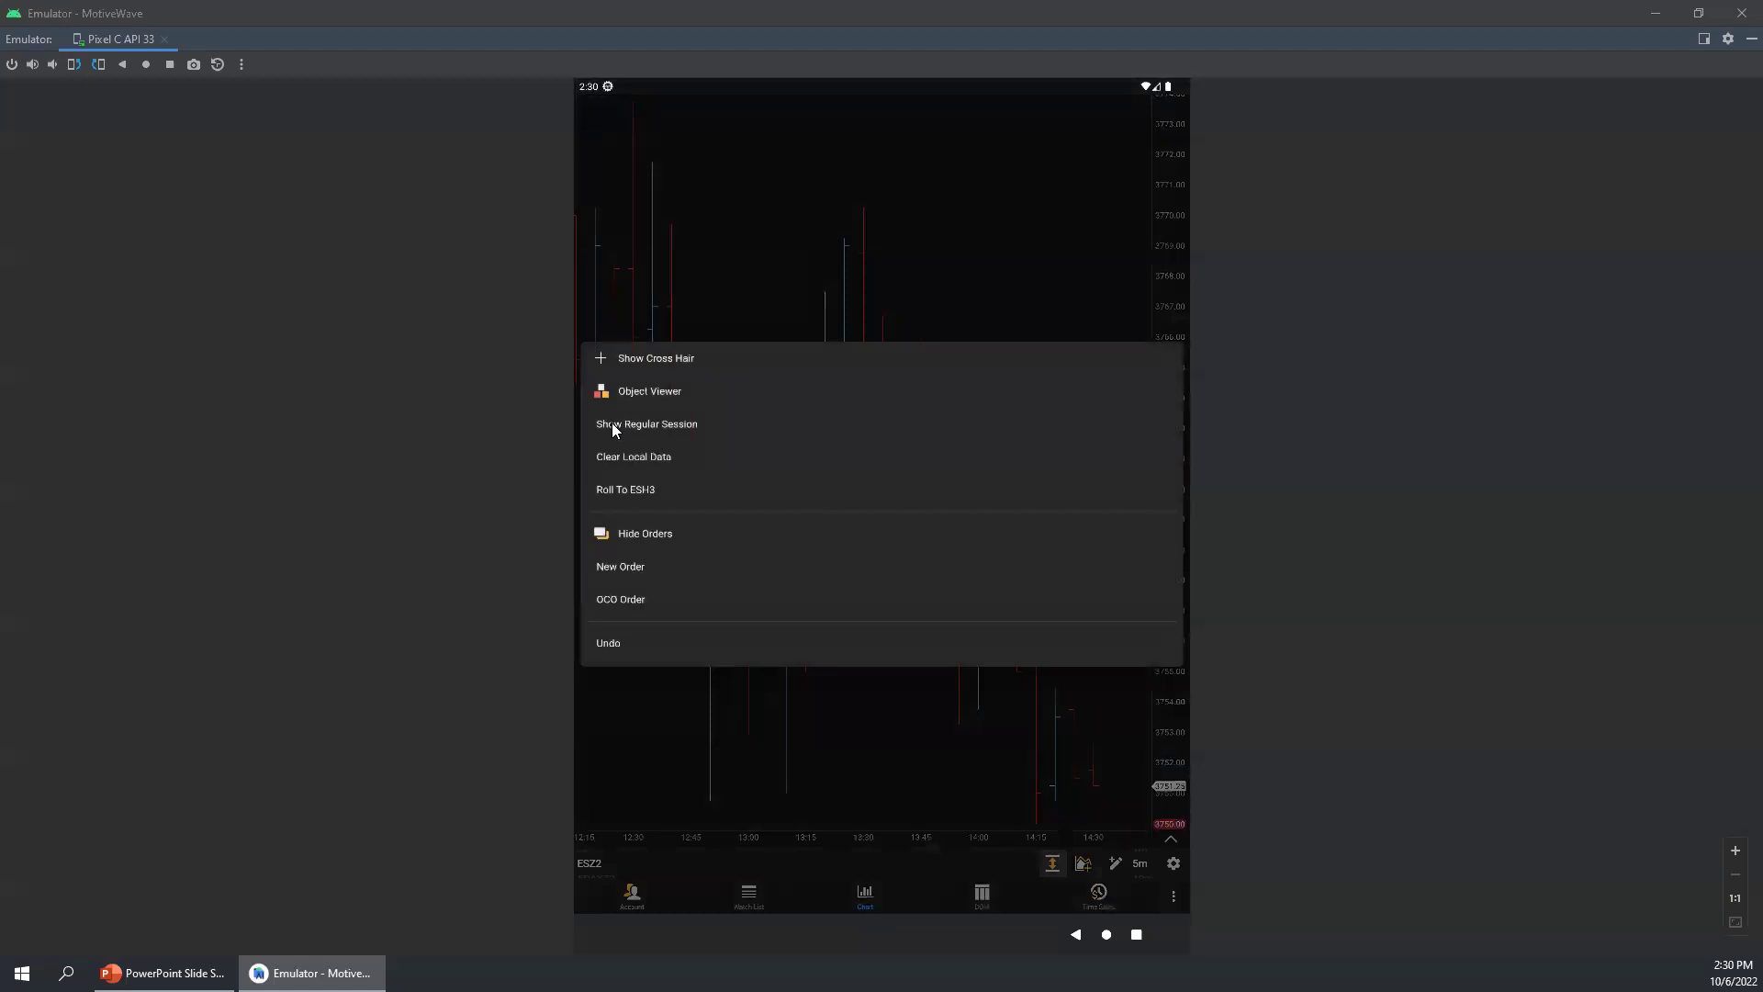
left_click(736, 233)
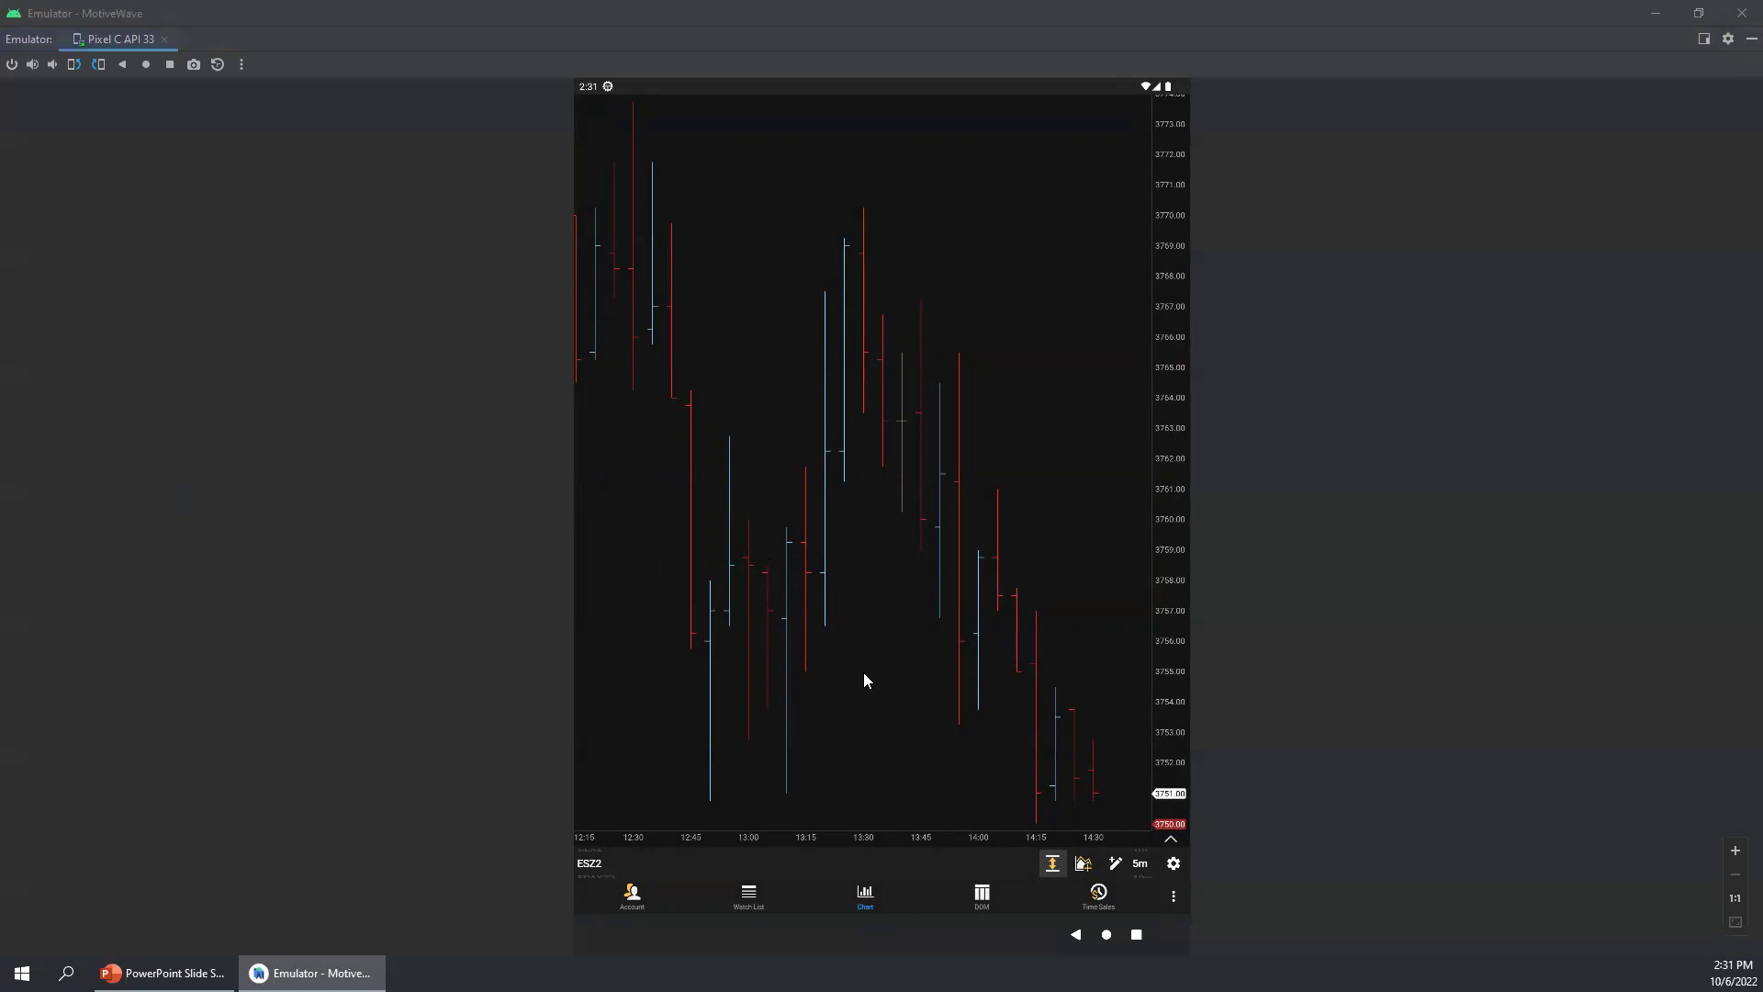
Step: Search the studies for "tpo" and open the settings for adding Time Price Opportunity (TPO)
left_click(1085, 866)
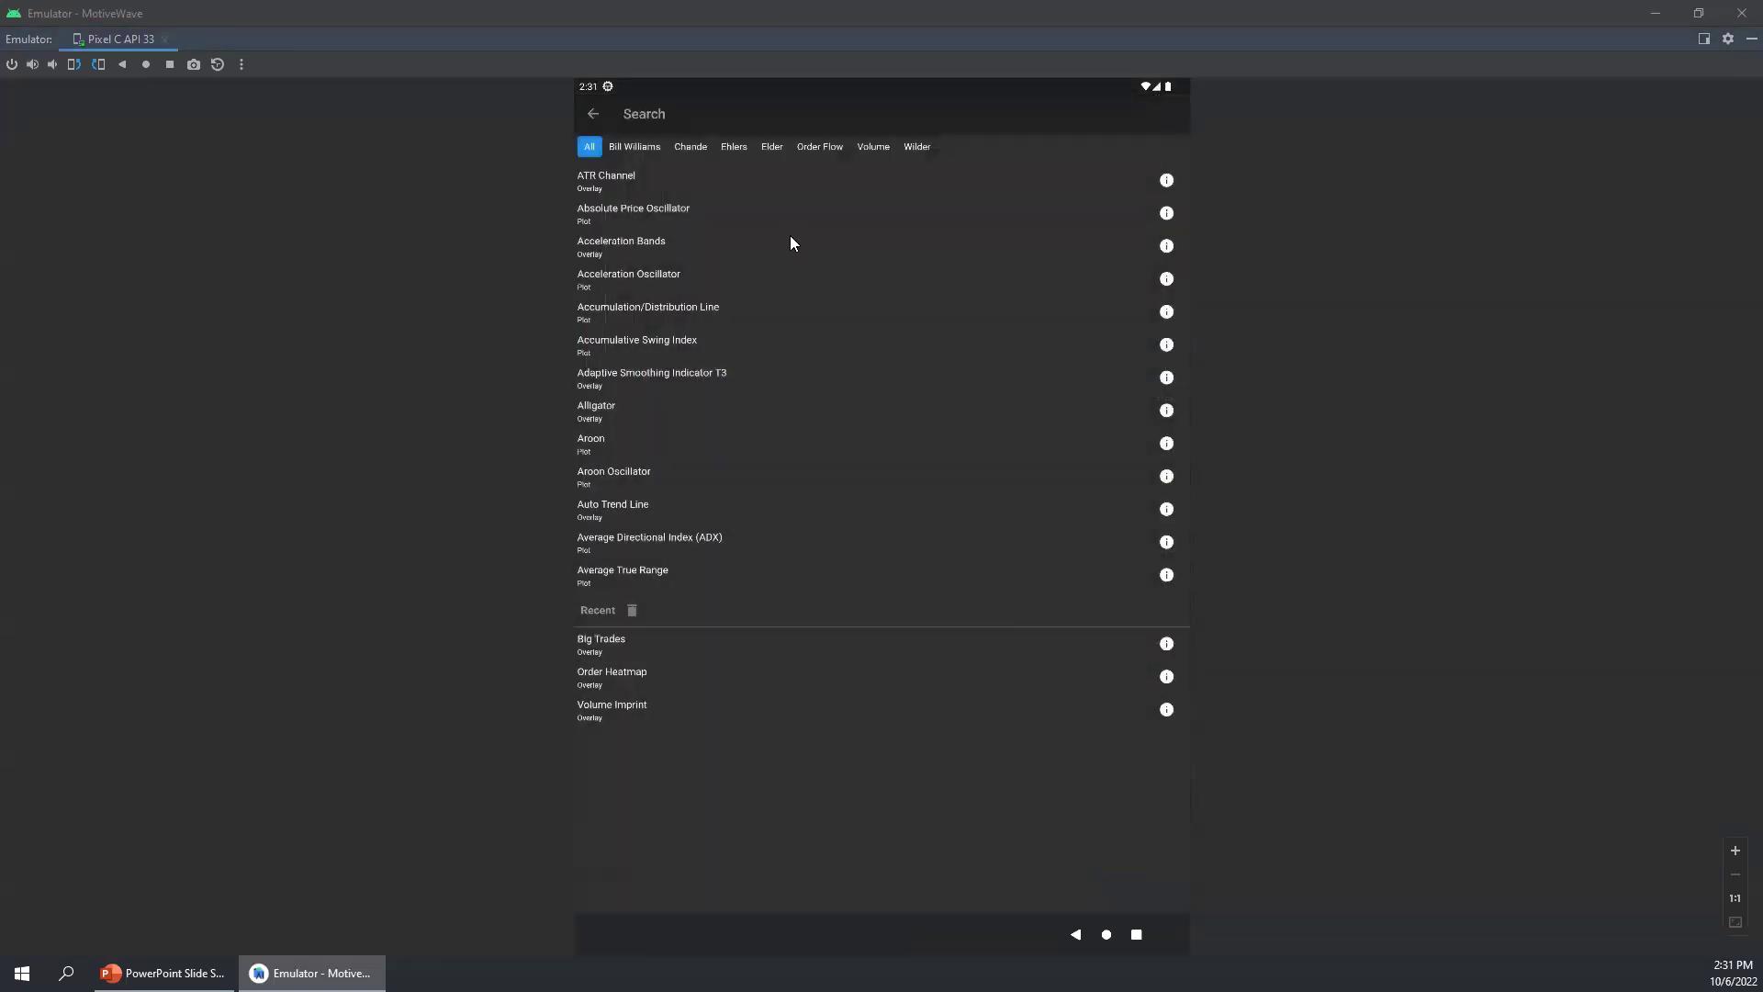
left_click(668, 116)
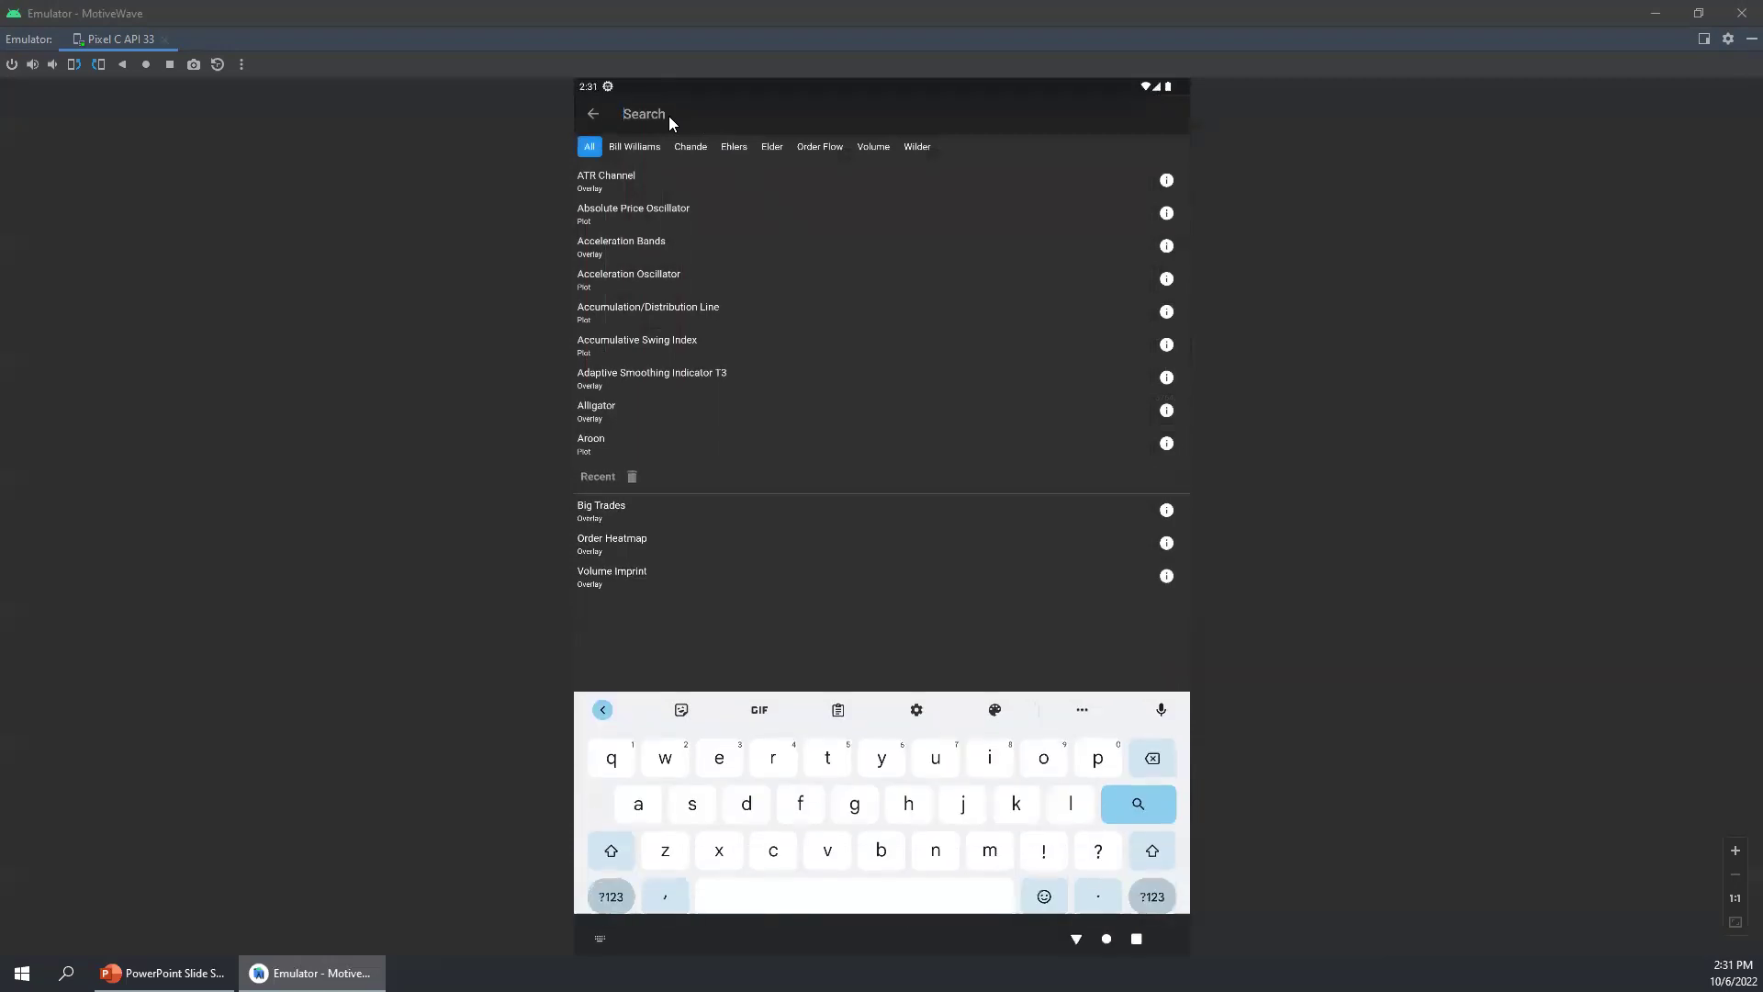
type("tpo")
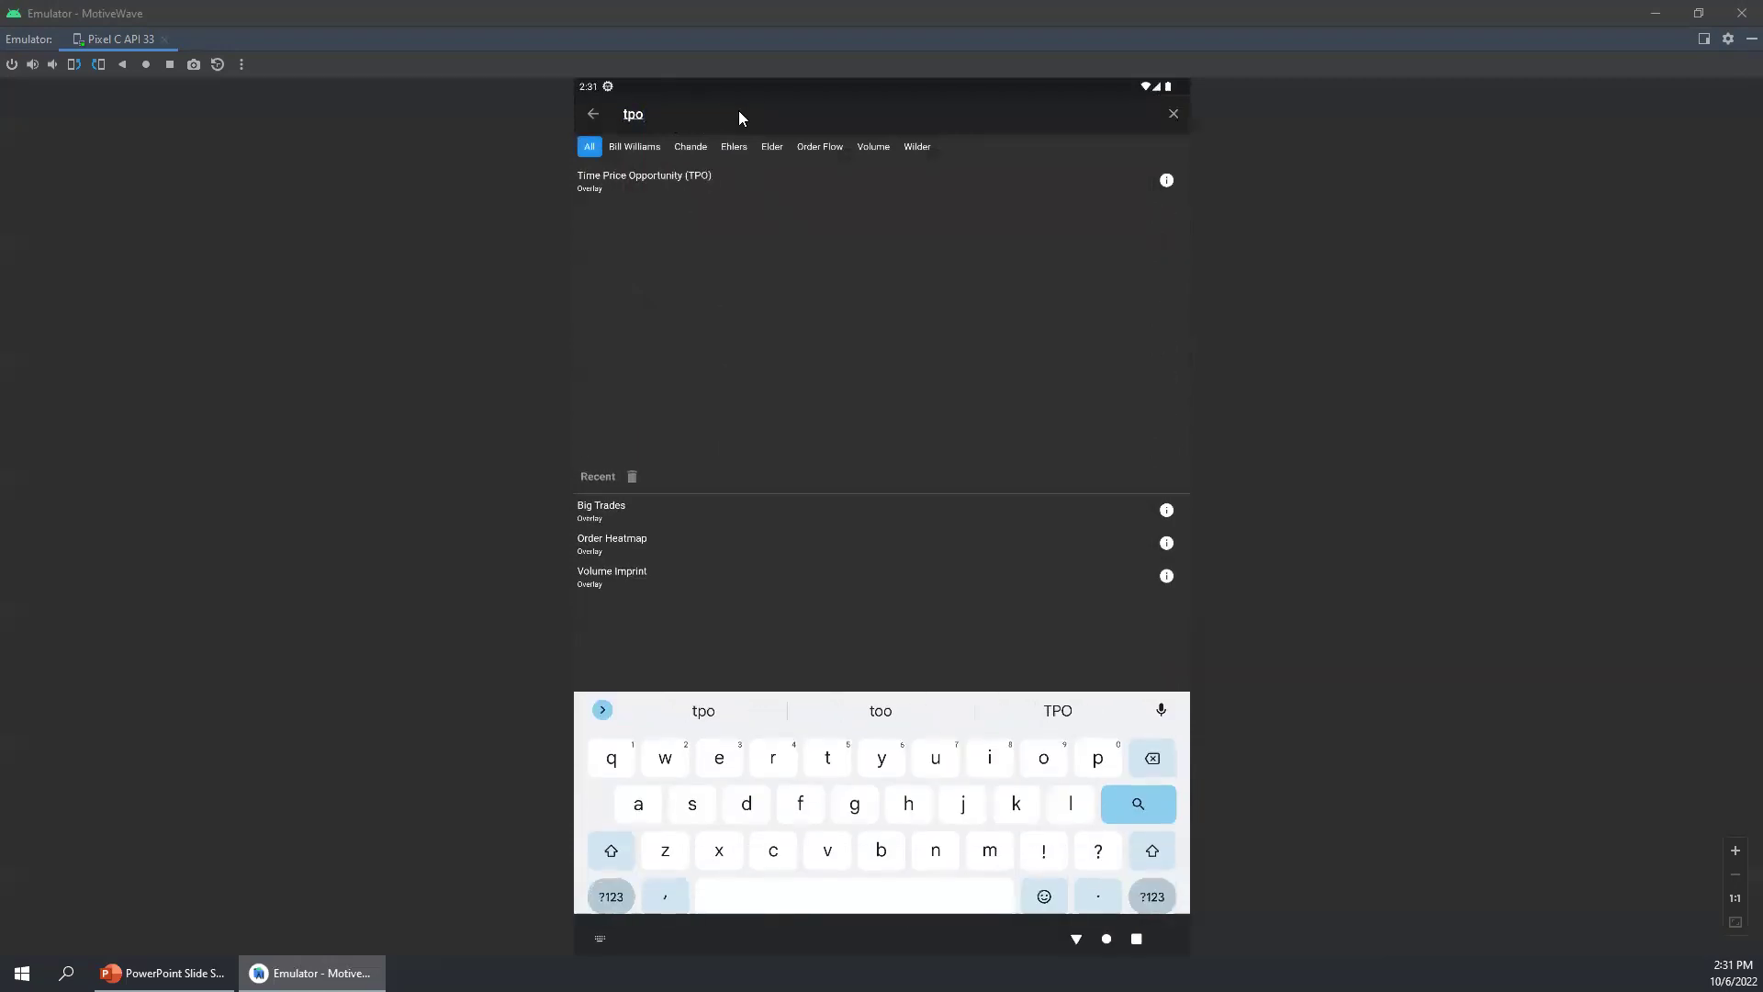
left_click(697, 184)
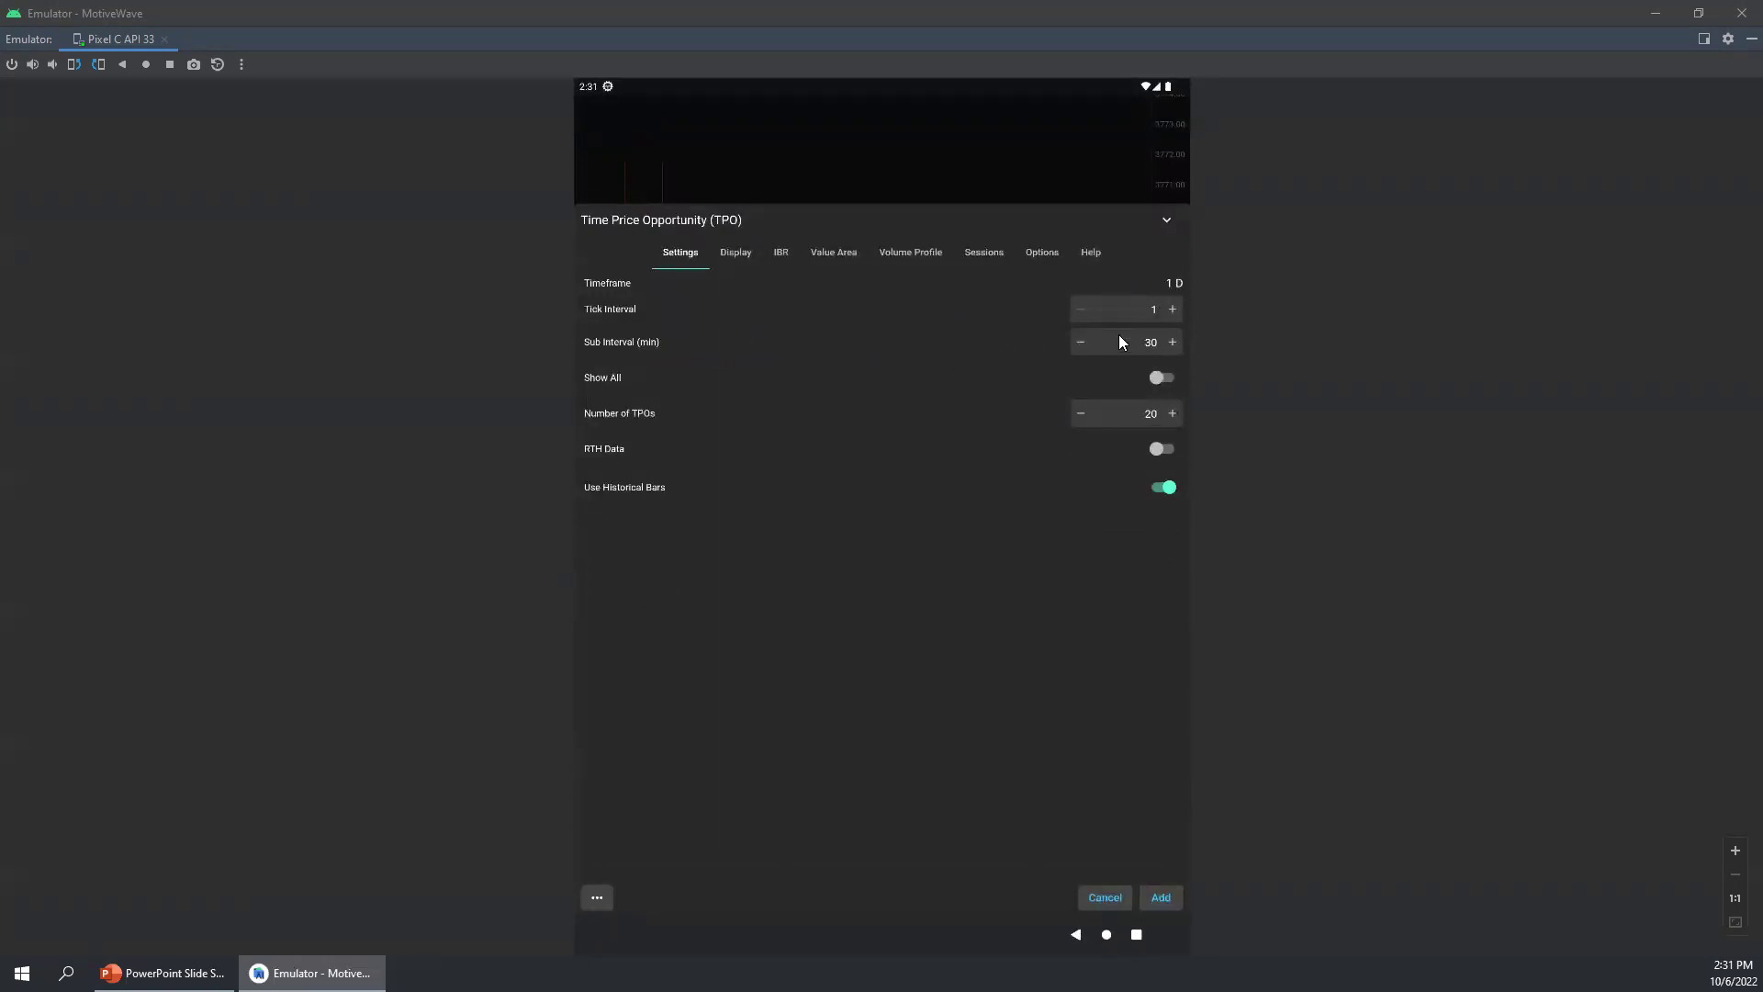
Step: Set Number of TPOs to 5 in the Time Price Opportunity study settings
left_click(1150, 414)
left_click(839, 861)
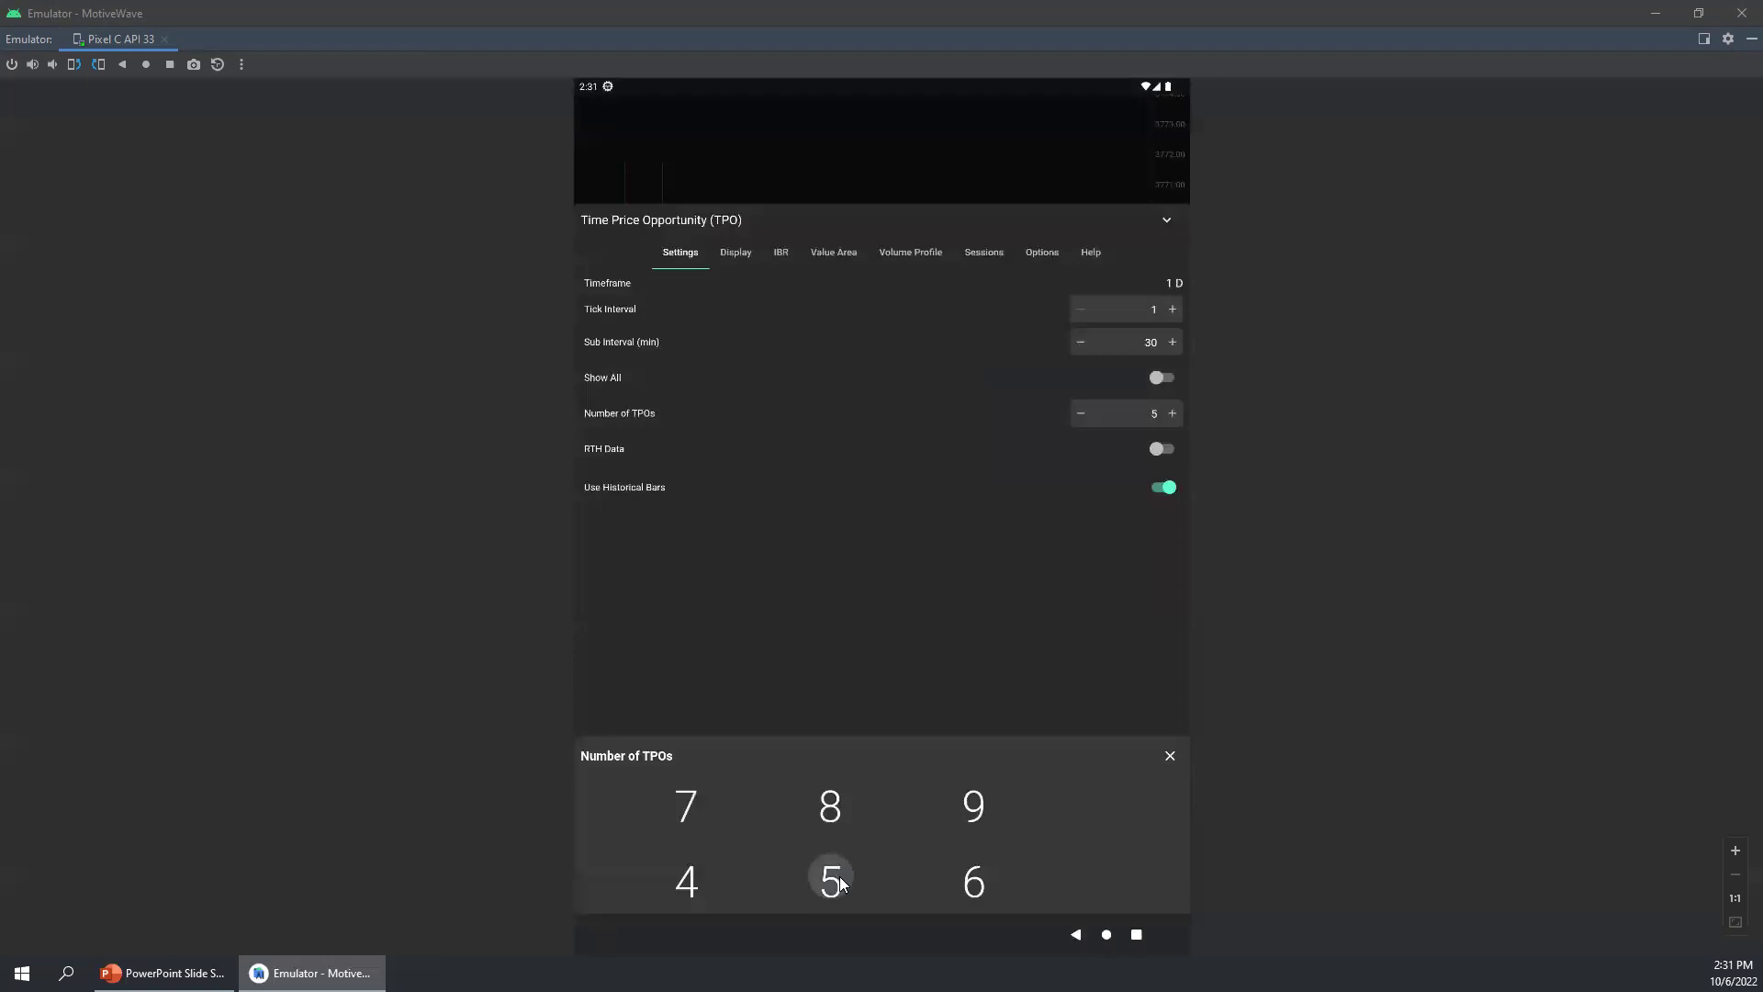
left_click_drag(1004, 861, 1014, 689)
left_click(1114, 883)
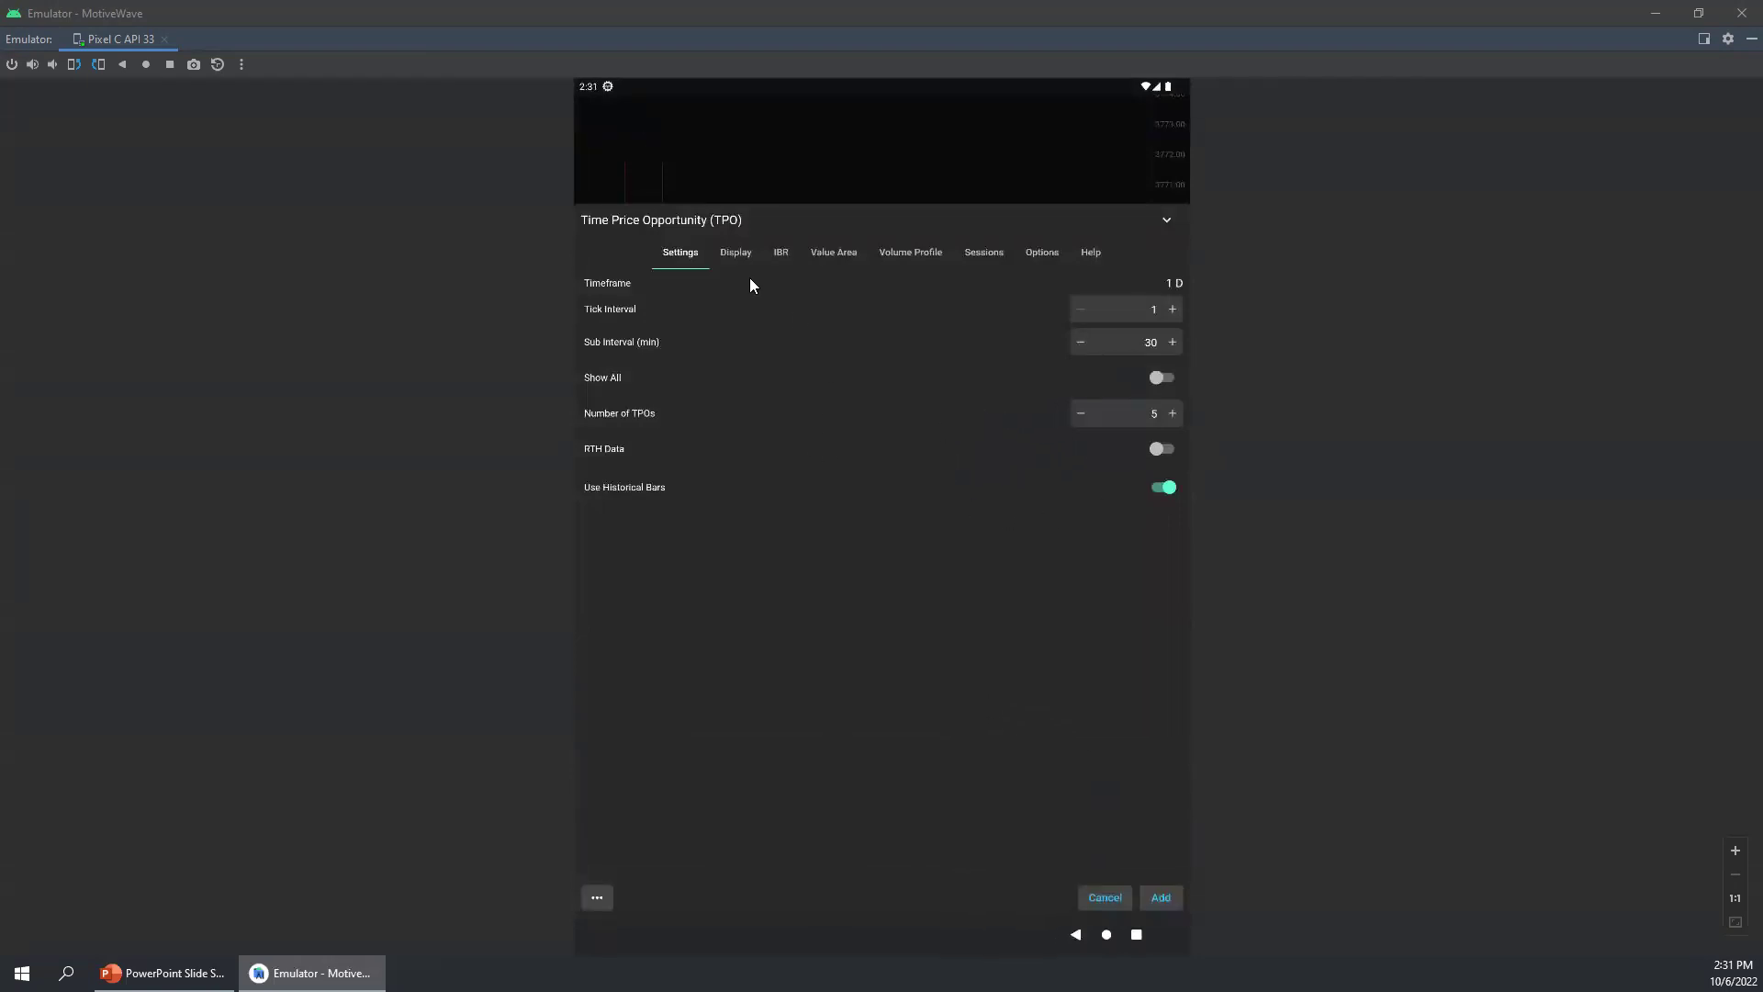
Step: Add the Time Price Opportunity study to the ESZ2 chart and set the bar interval to 15 min
left_click(1144, 901)
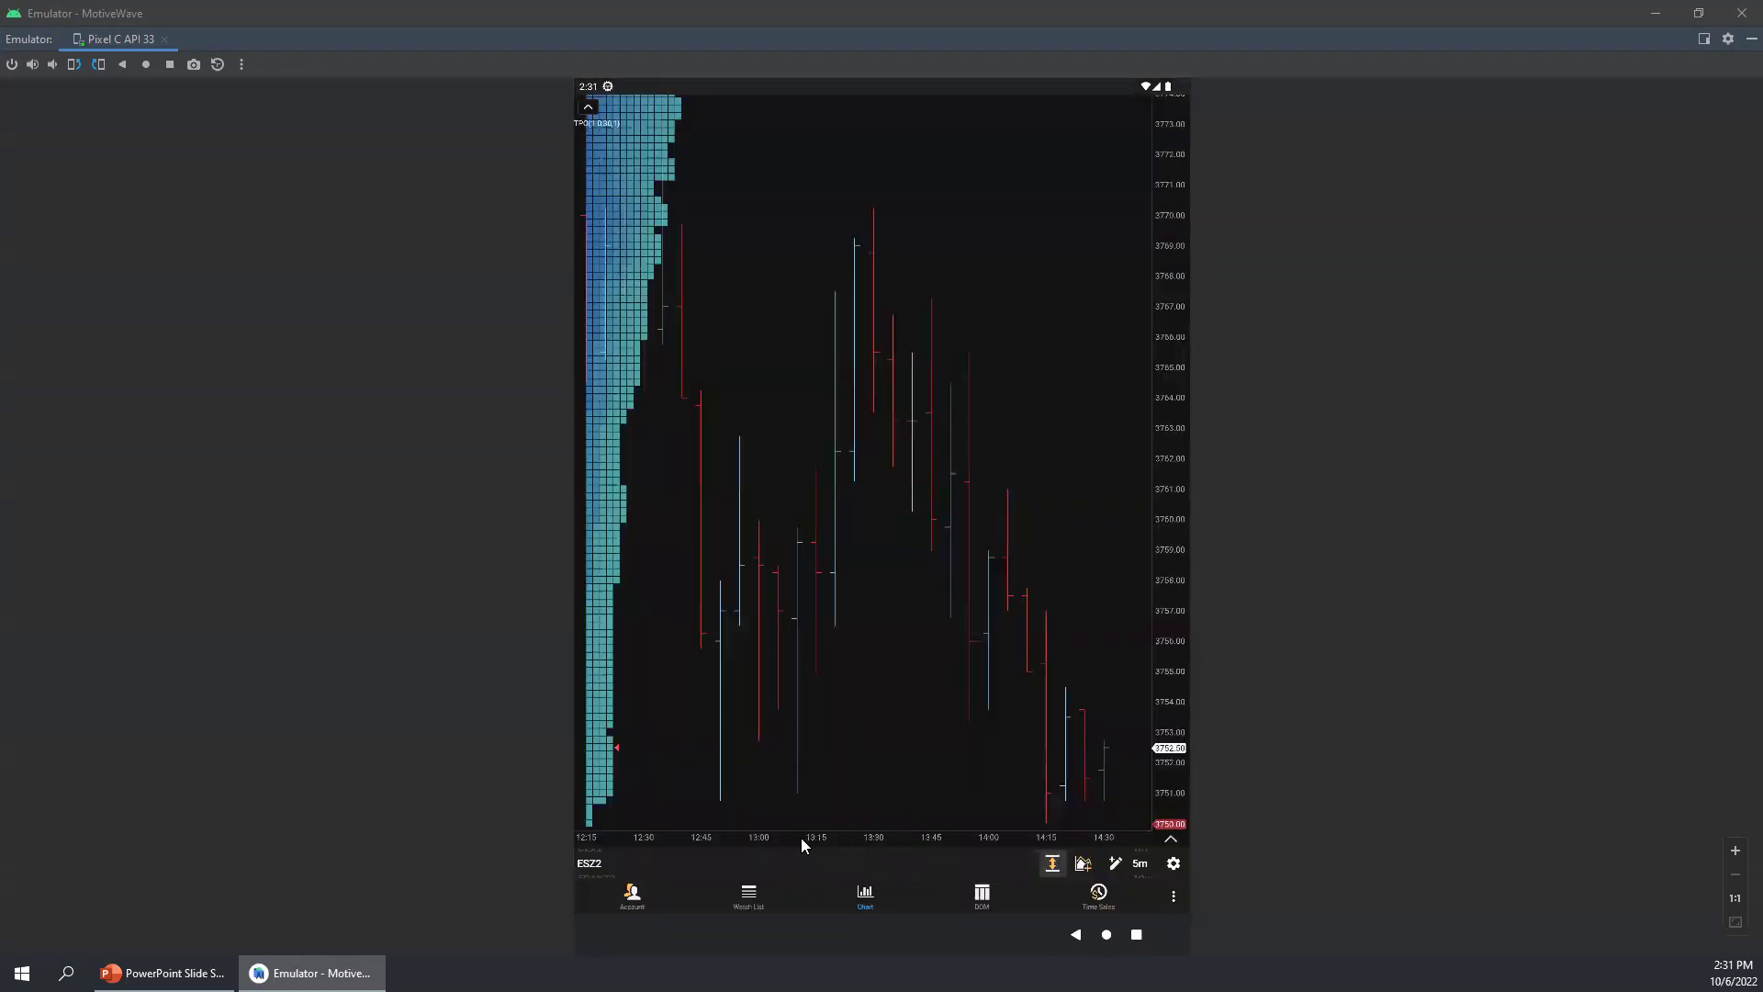
left_click(1139, 864)
left_click_drag(1057, 790, 1054, 657)
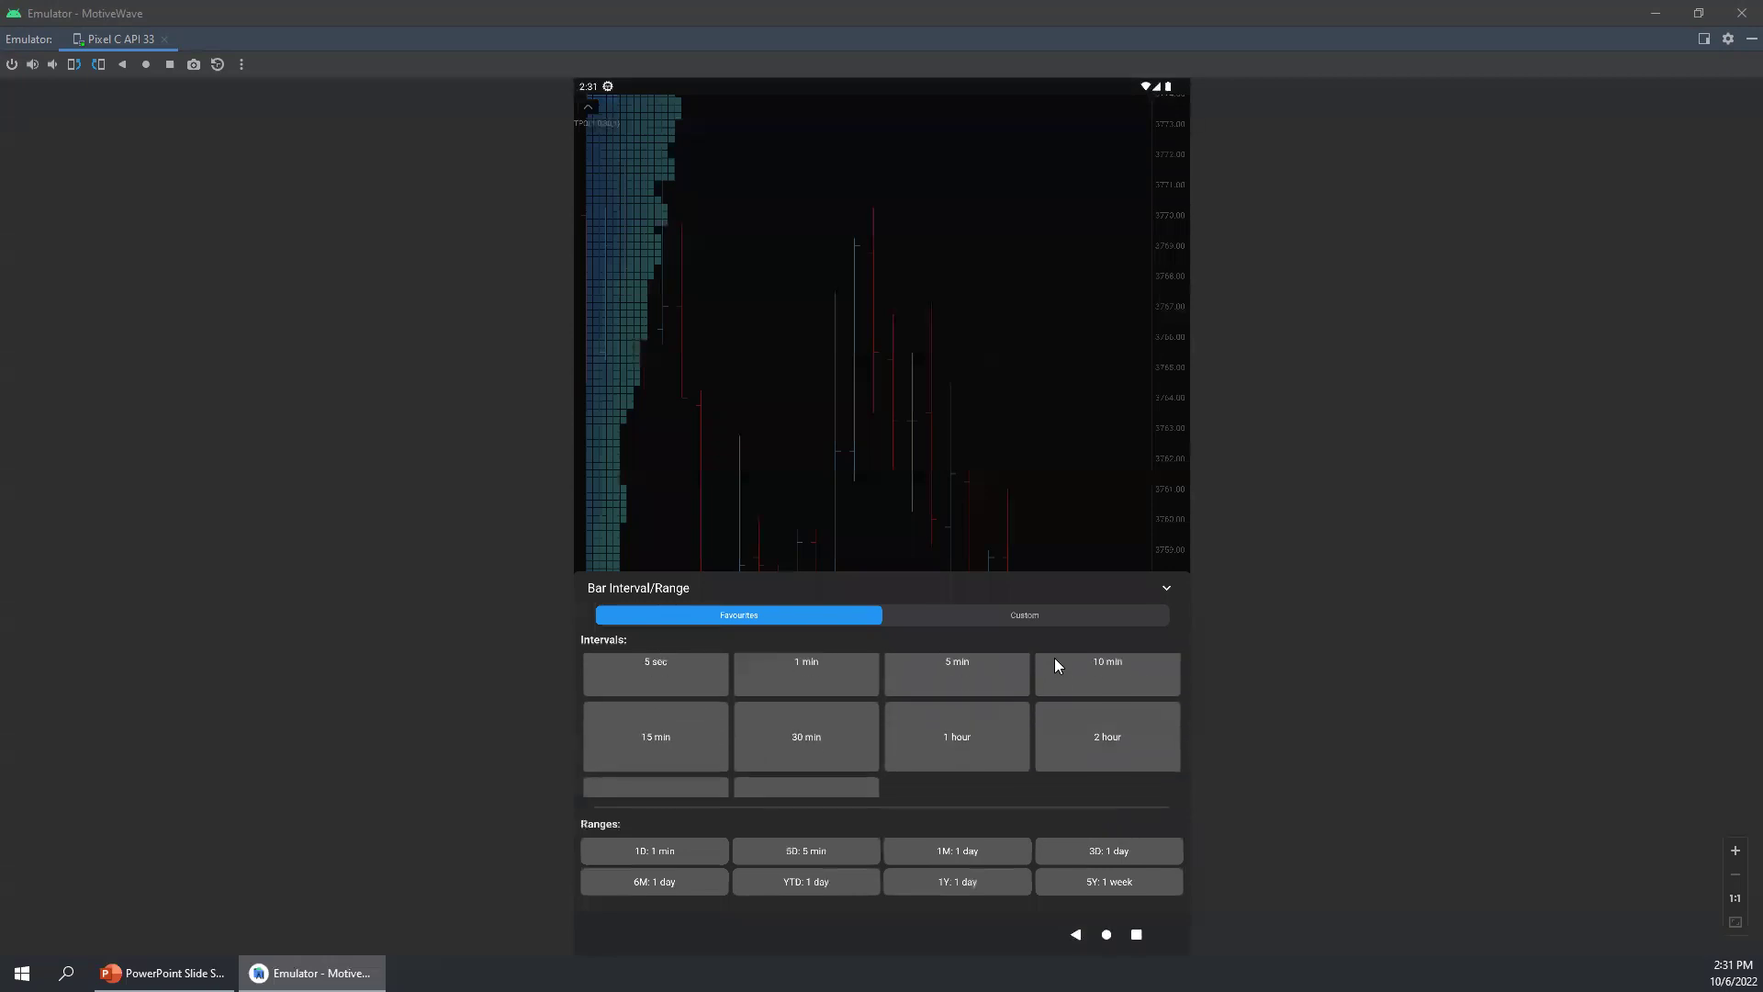
left_click(640, 745)
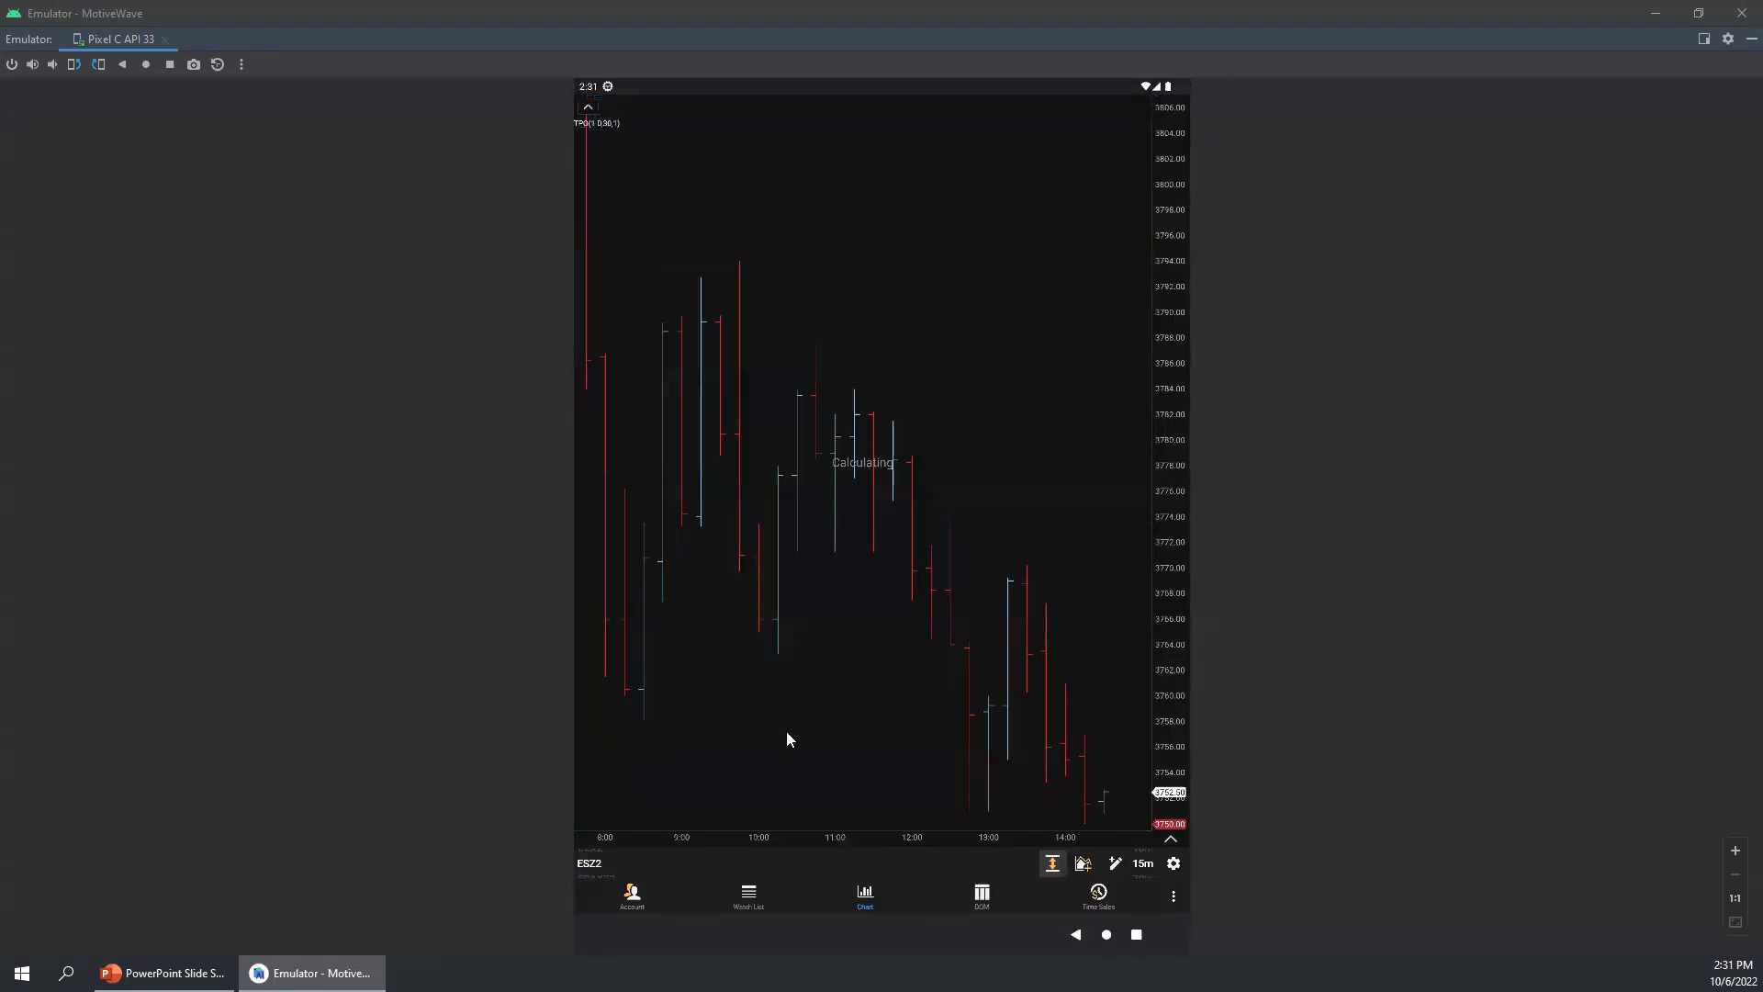
left_click_drag(747, 725, 973, 712)
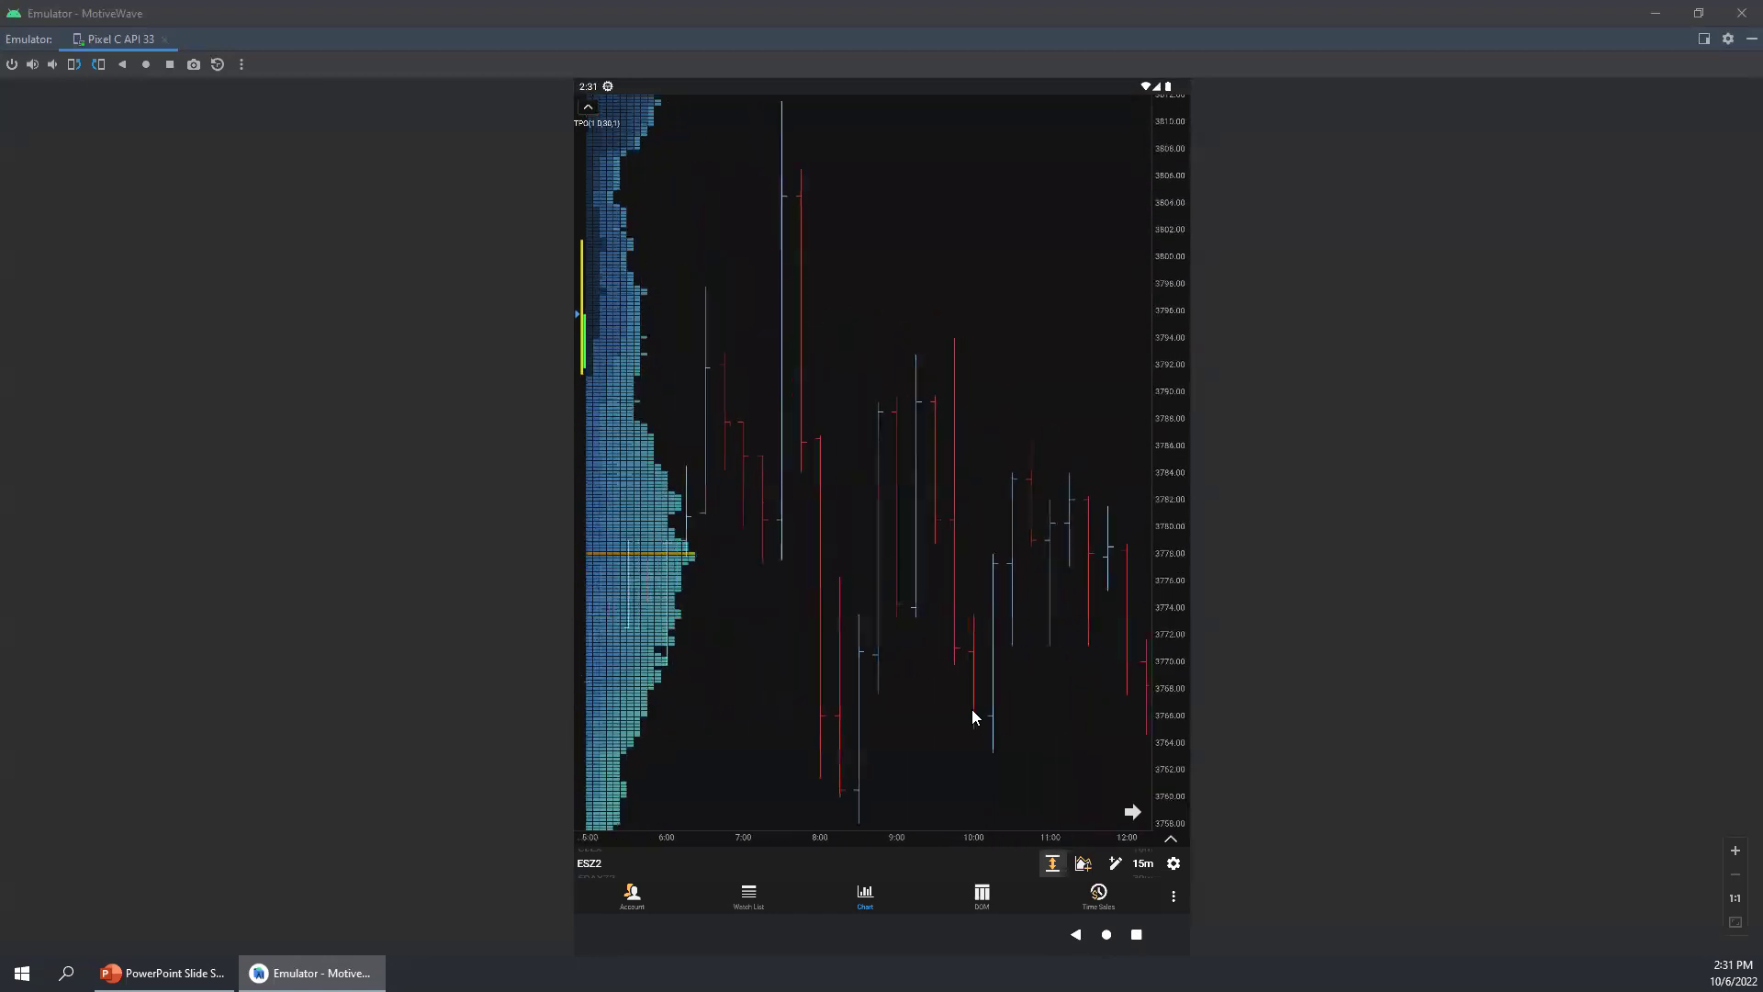
Step: Set the ESZ2 chart's bar interval to 1 hour and inspect the full TPO profile
left_click(1143, 864)
left_click_drag(986, 791, 942, 661)
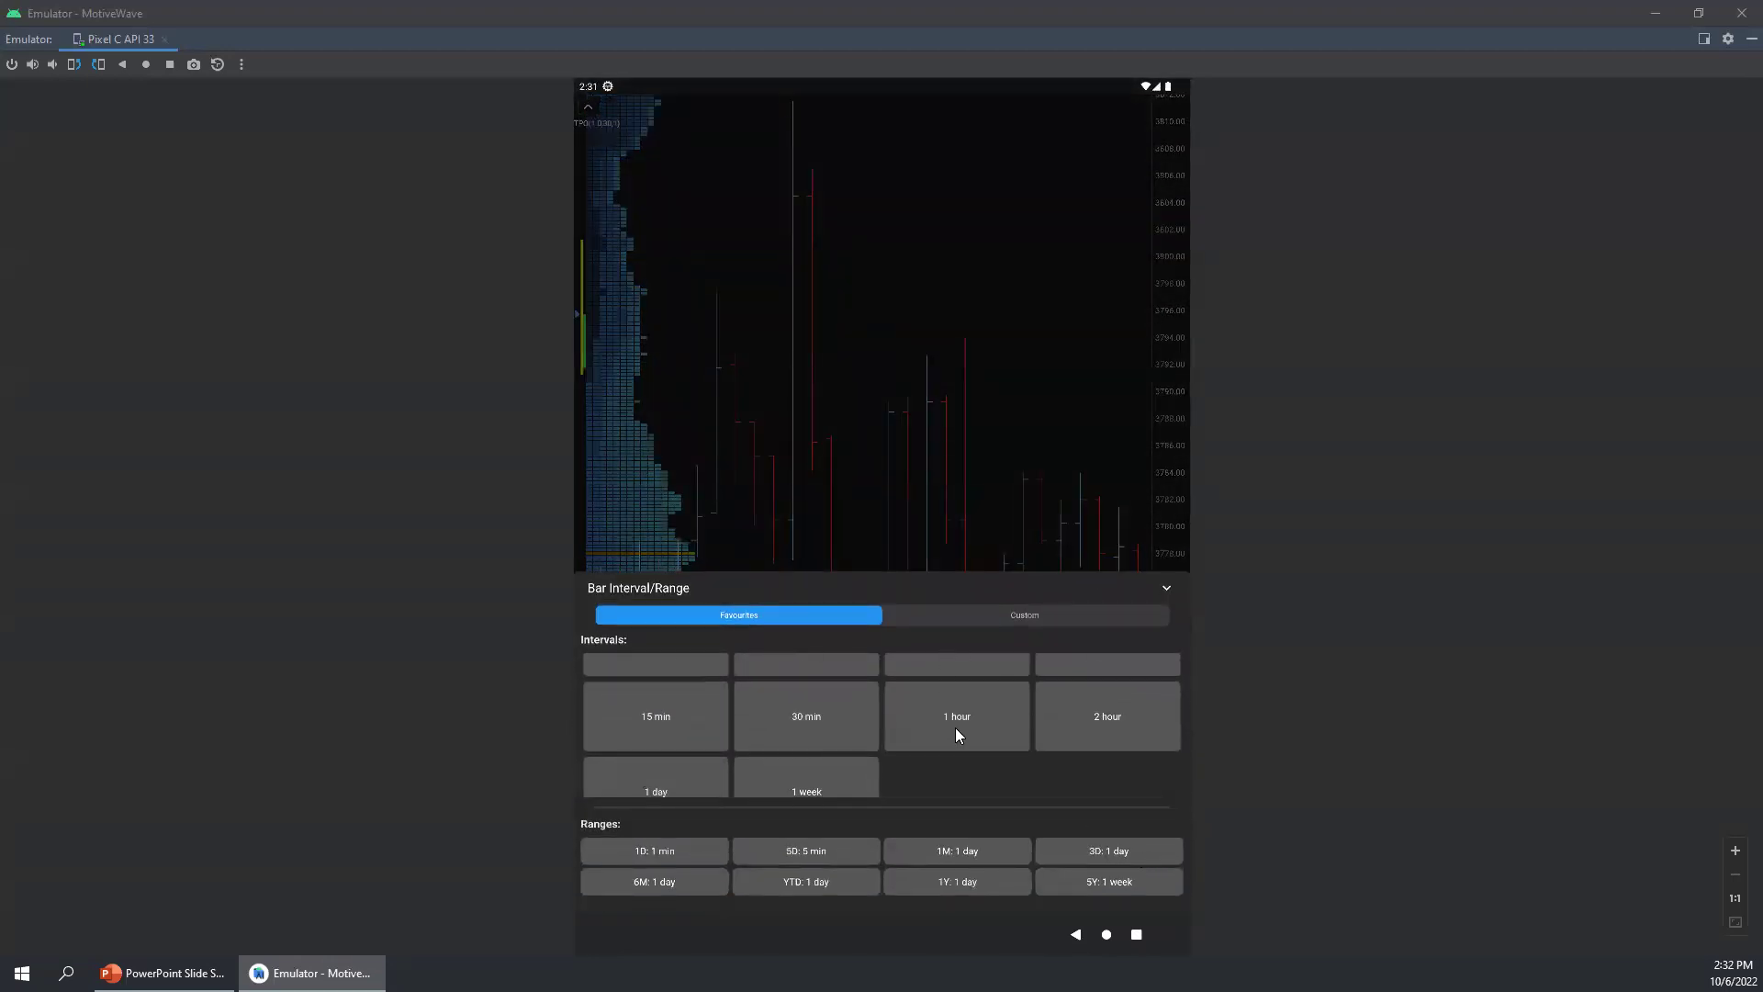
left_click(955, 727)
left_click_drag(780, 764, 922, 736)
left_click_drag(753, 722, 639, 721)
left_click_drag(1020, 695, 828, 707)
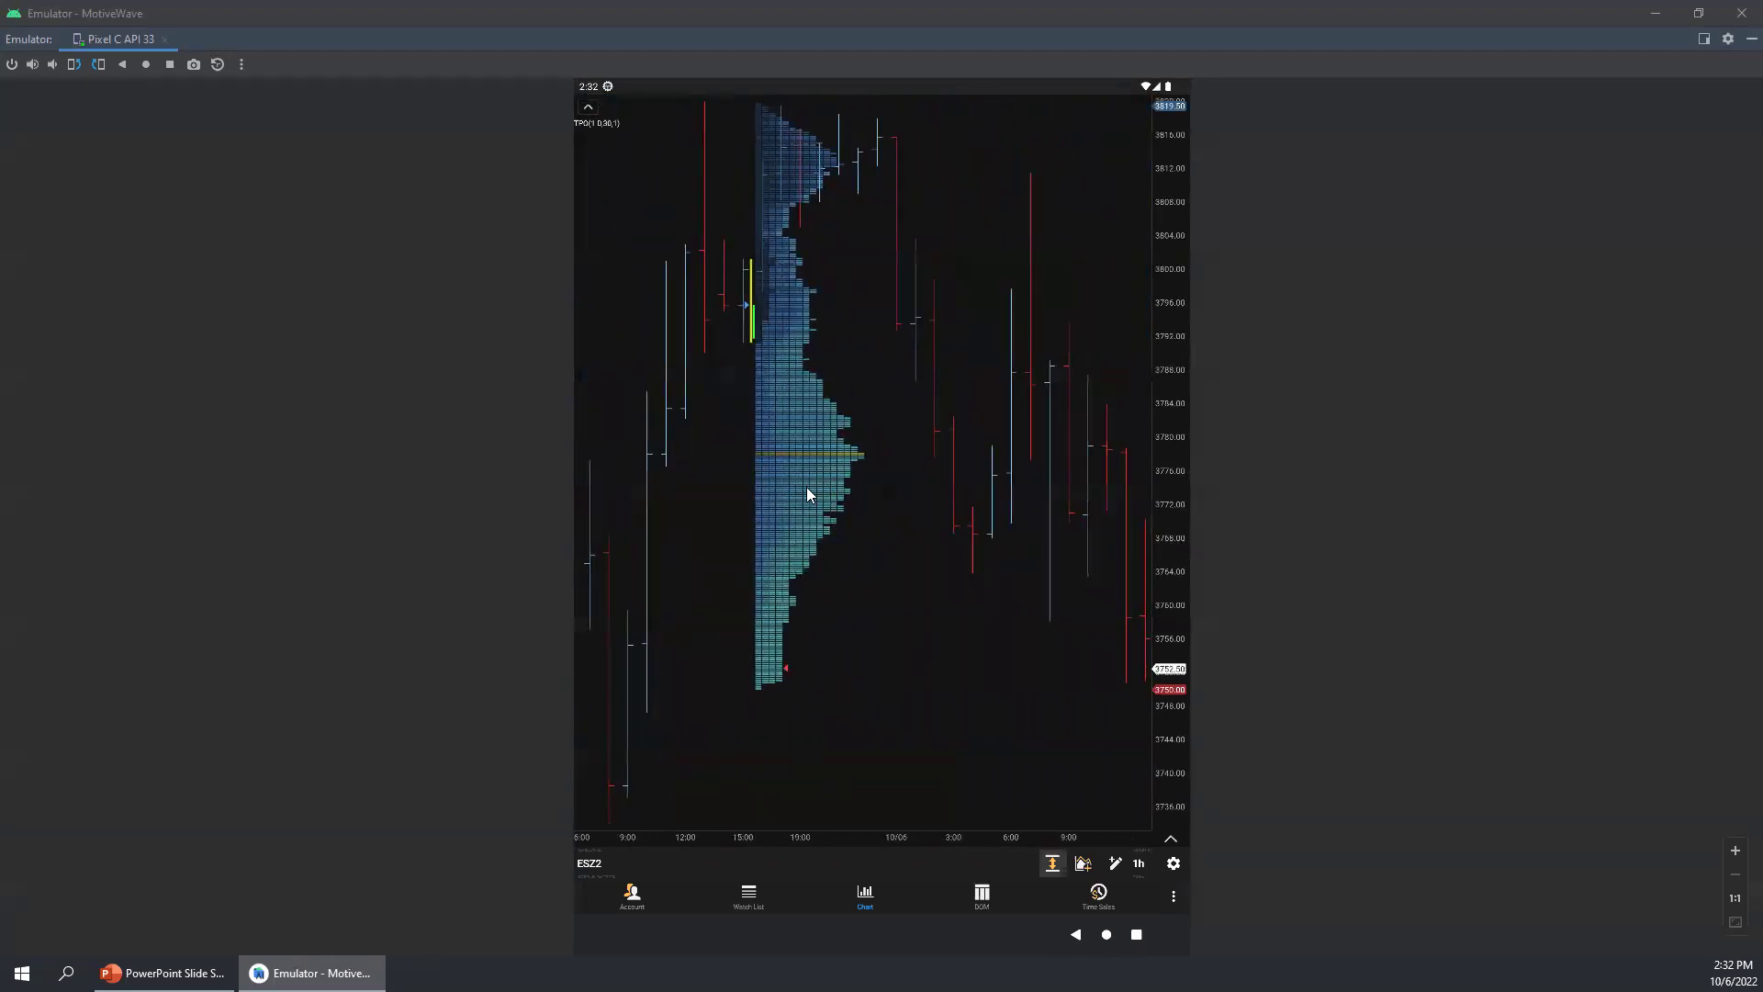
Step: Stretch the price scale to examine the individual TPO blocks up close, and restore automatic scaling
left_click(1055, 868)
left_click_drag(1171, 533, 1144, 281)
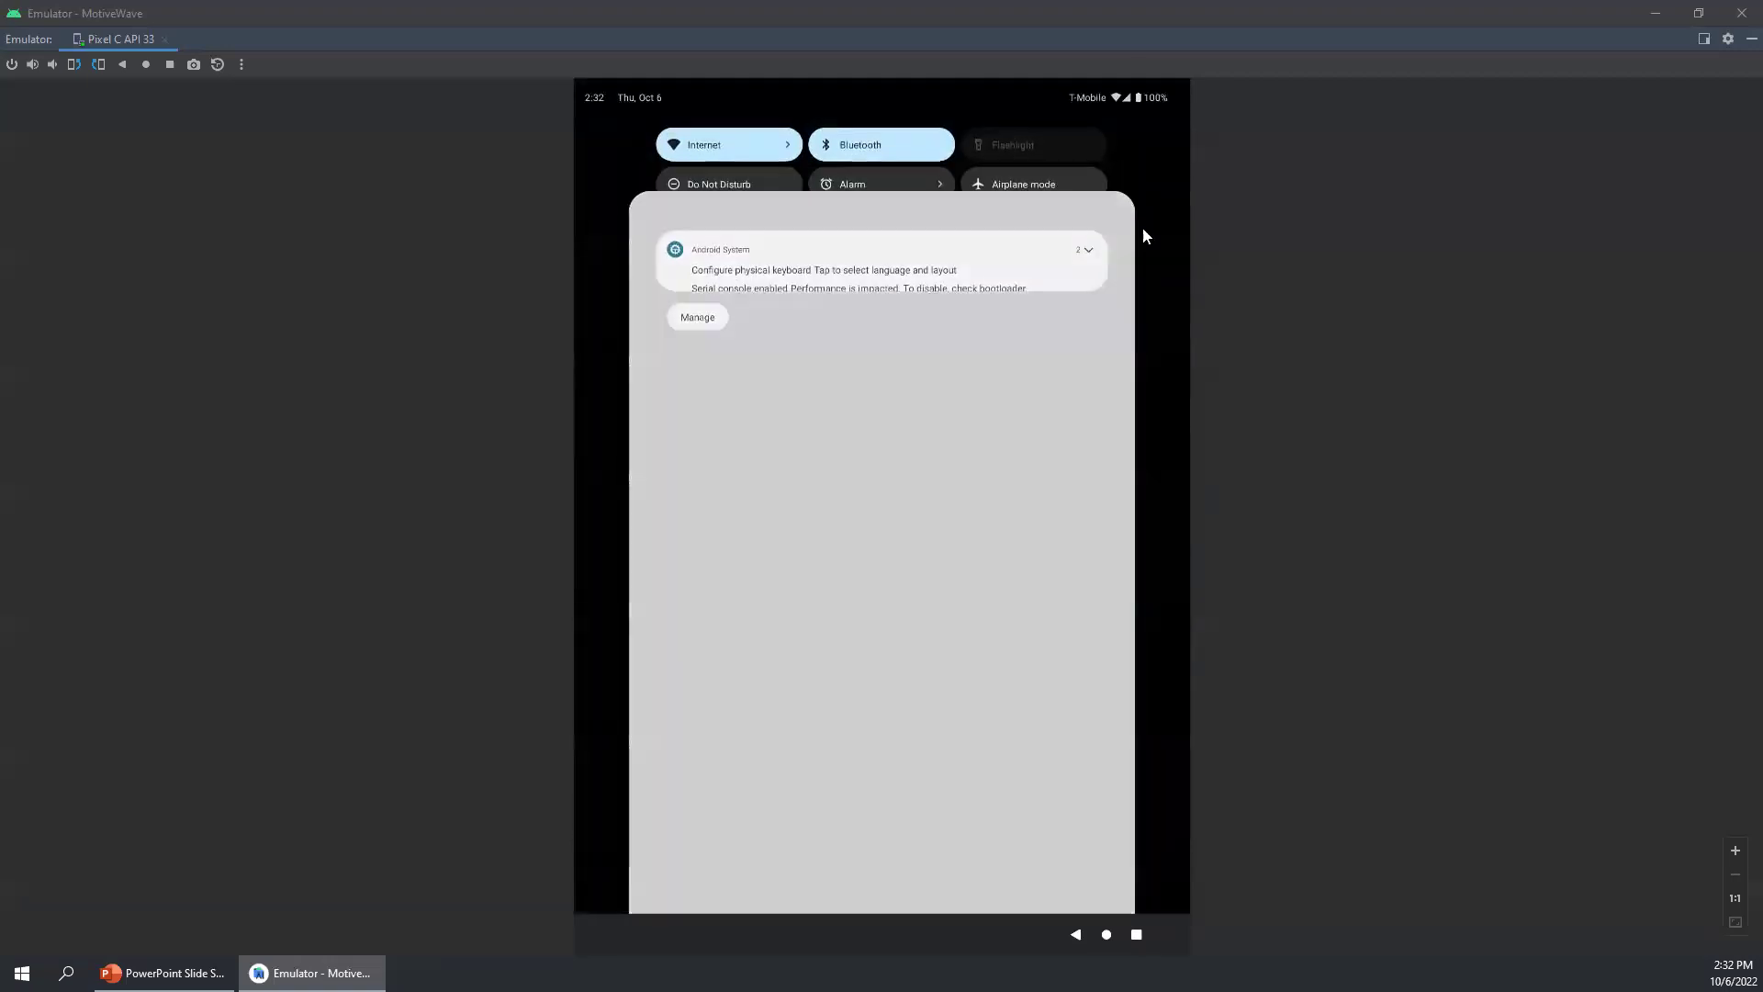
left_click(1142, 228)
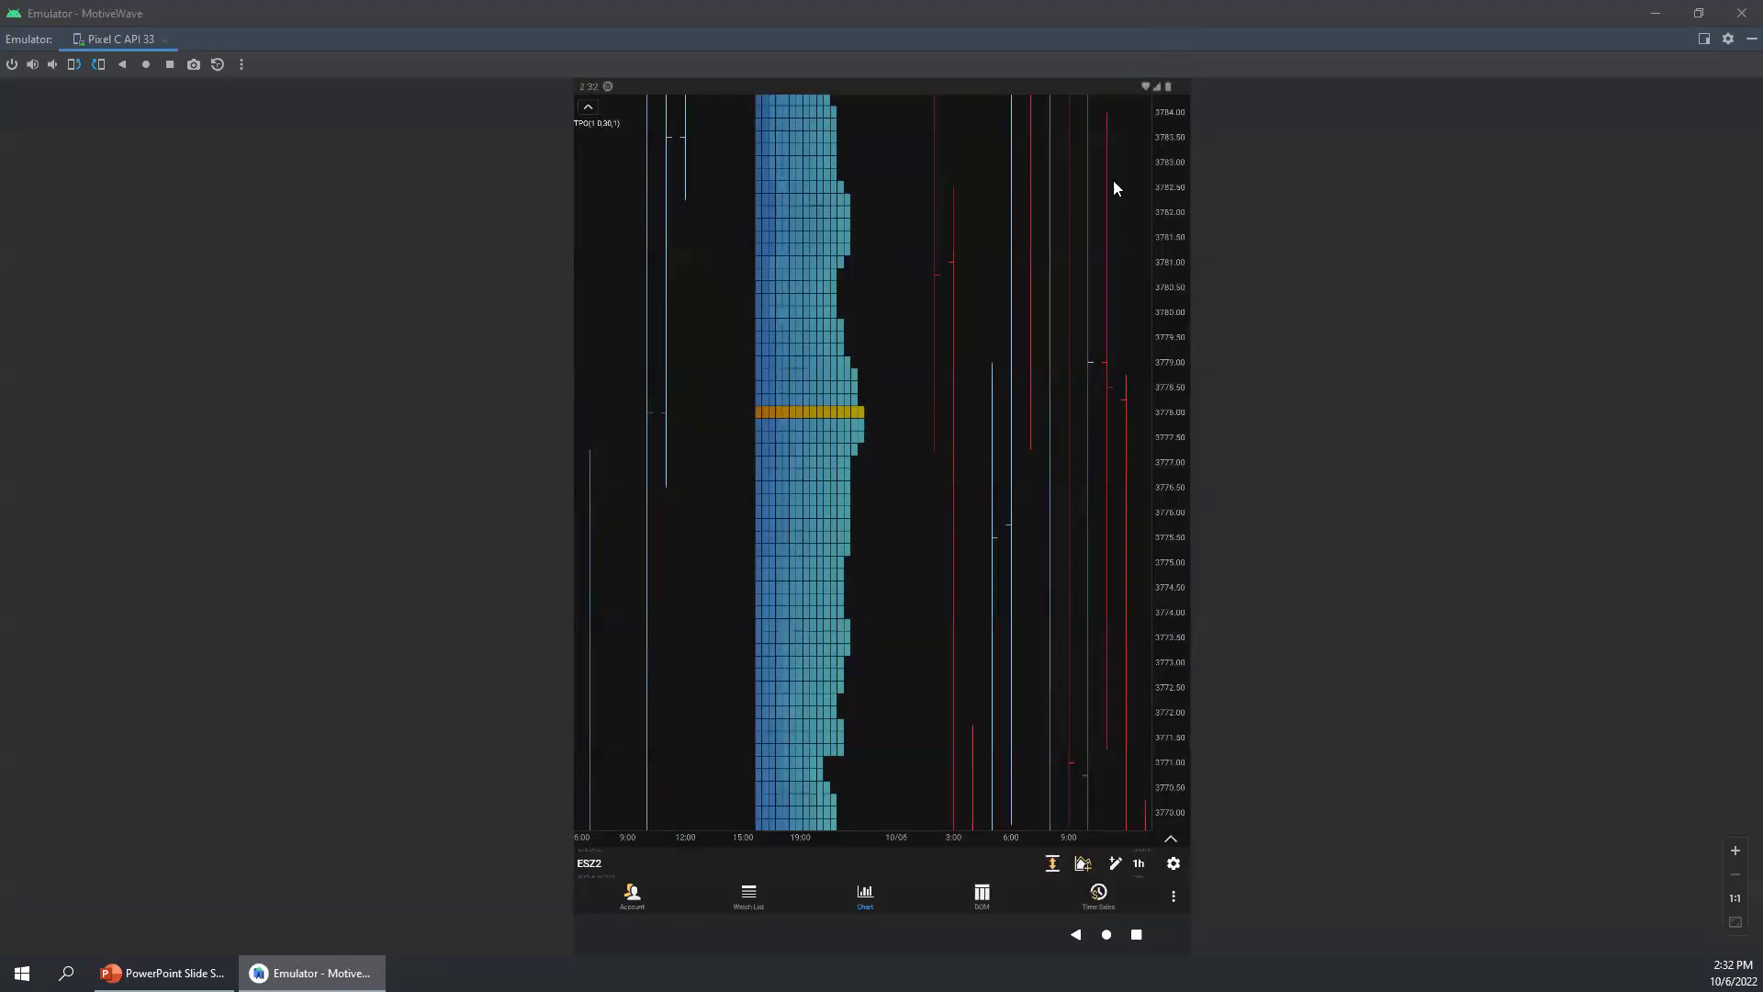
left_click(1052, 864)
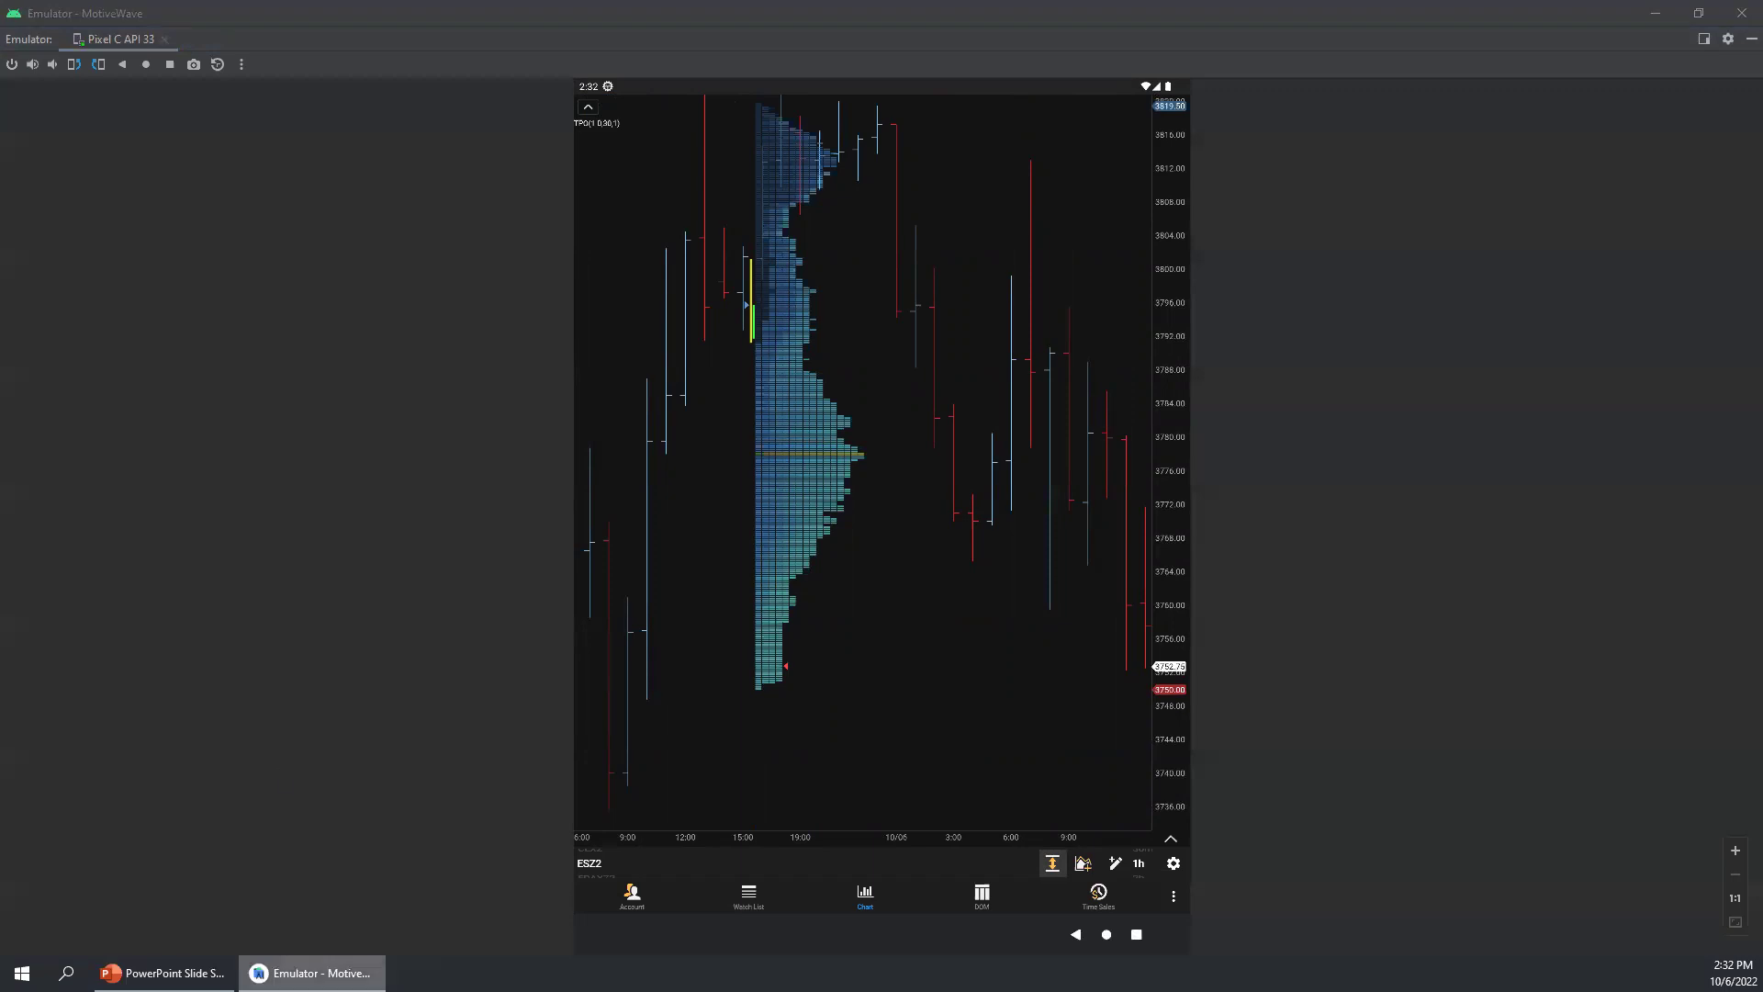
Step: Show the Mobile App Beta Testing Group slide in PowerPoint and return to the MotiveWave emulator
left_click(164, 973)
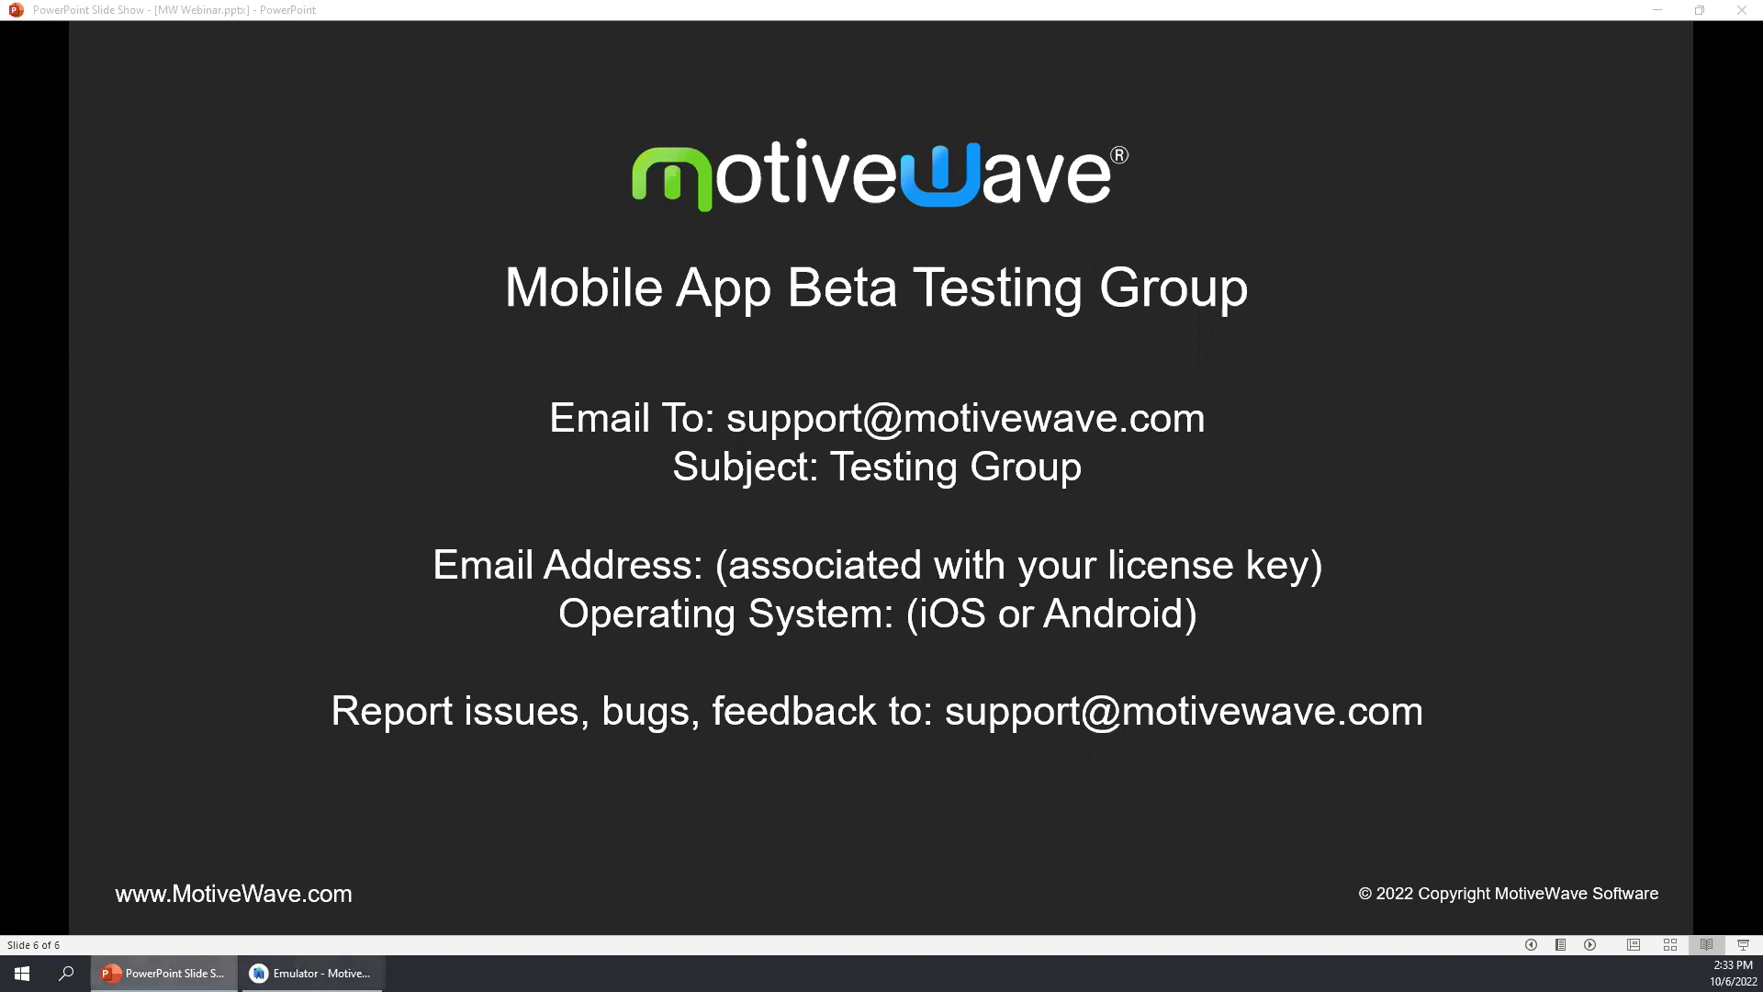
left_click(307, 895)
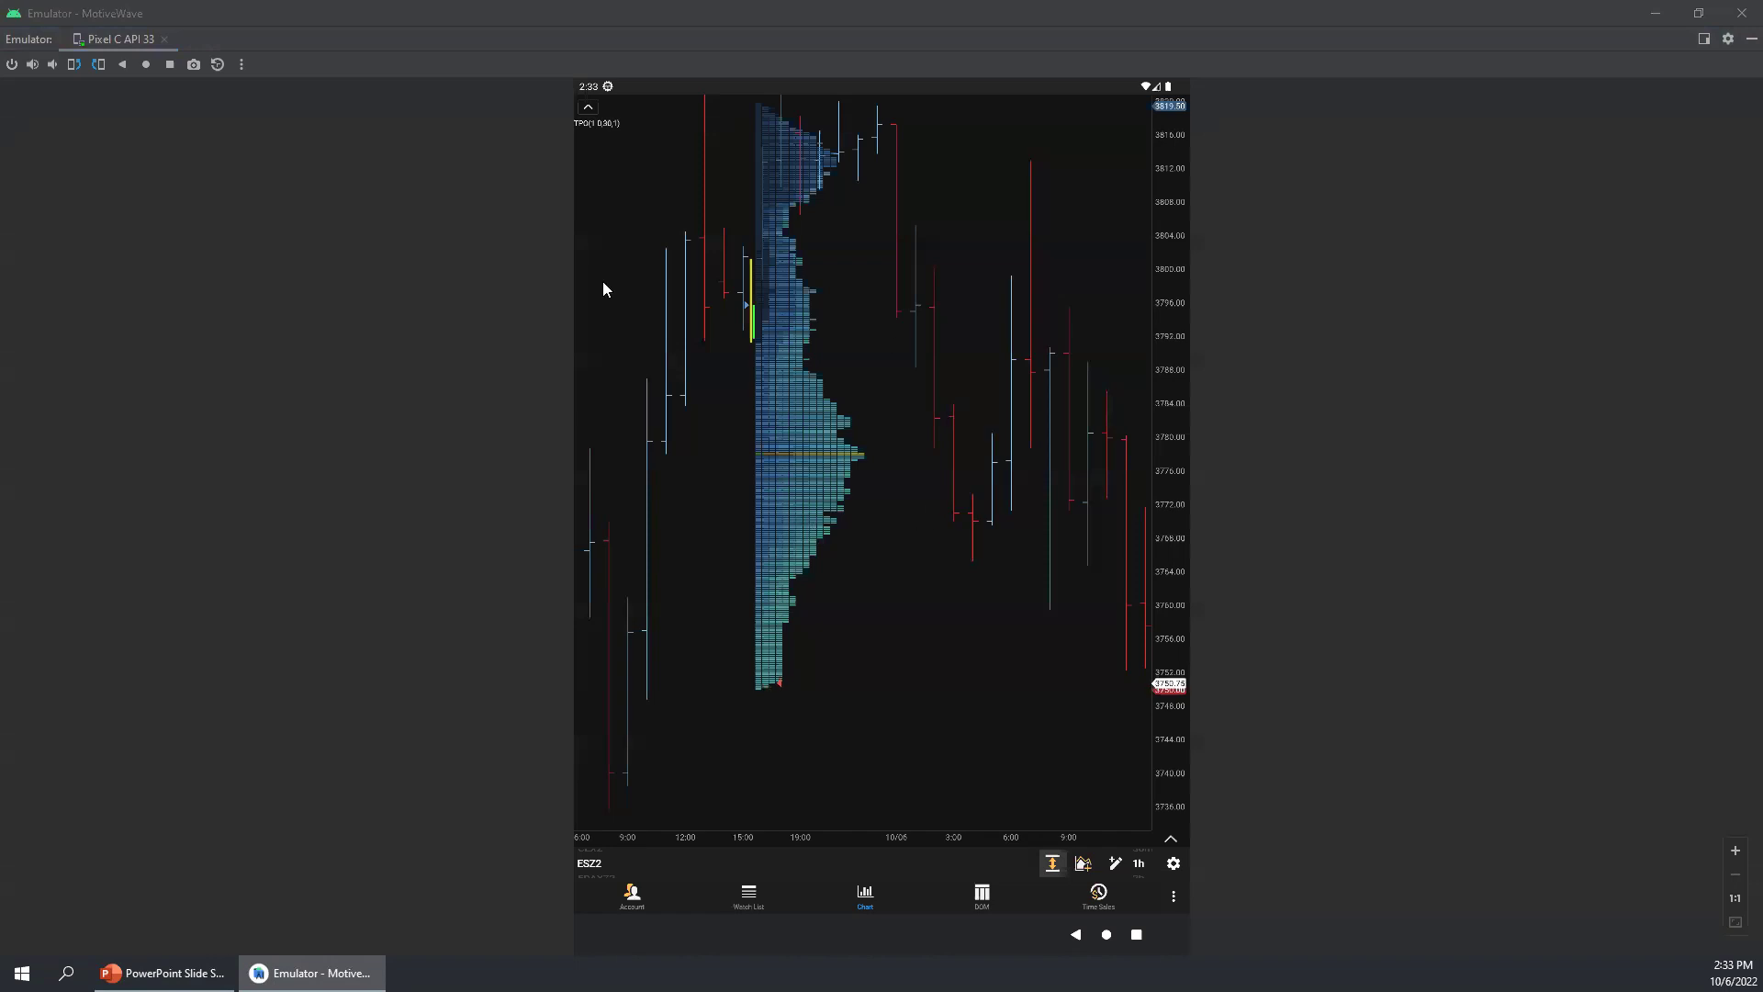
Step: Select the TPO study by its chart label and move its floating toolbar away from the chart's lower edge
left_click(586, 112)
left_click(591, 110)
left_click(602, 123)
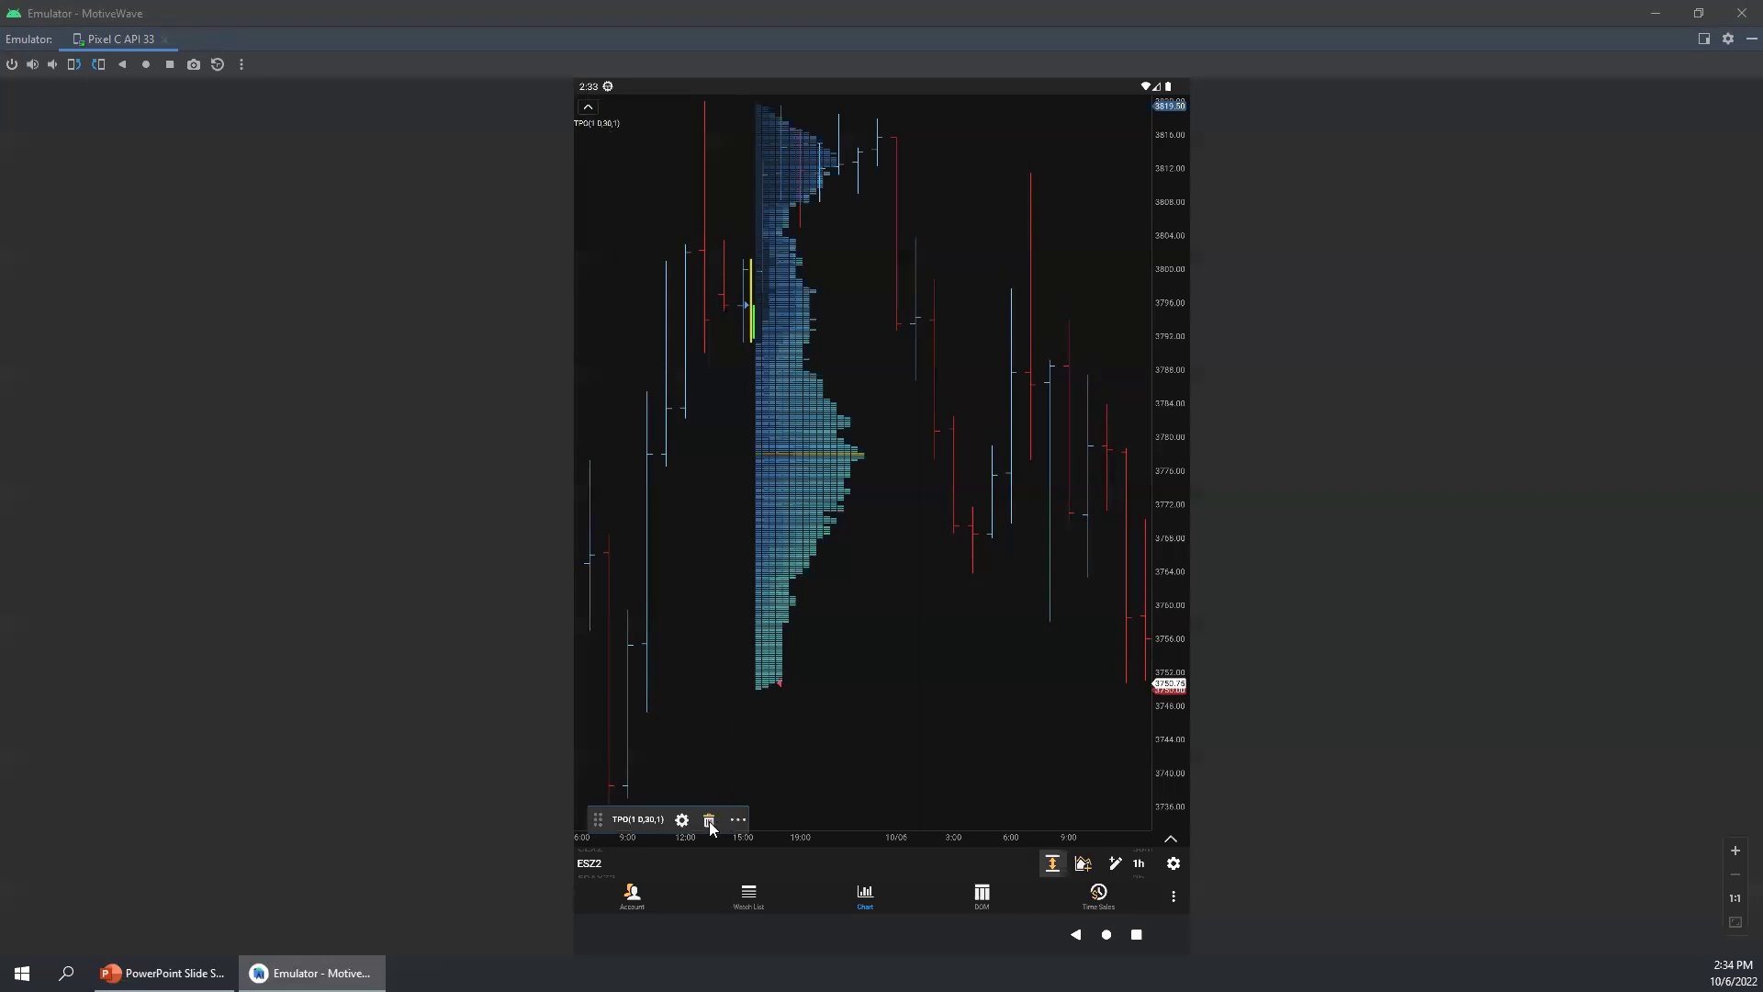
left_click_drag(598, 817, 685, 774)
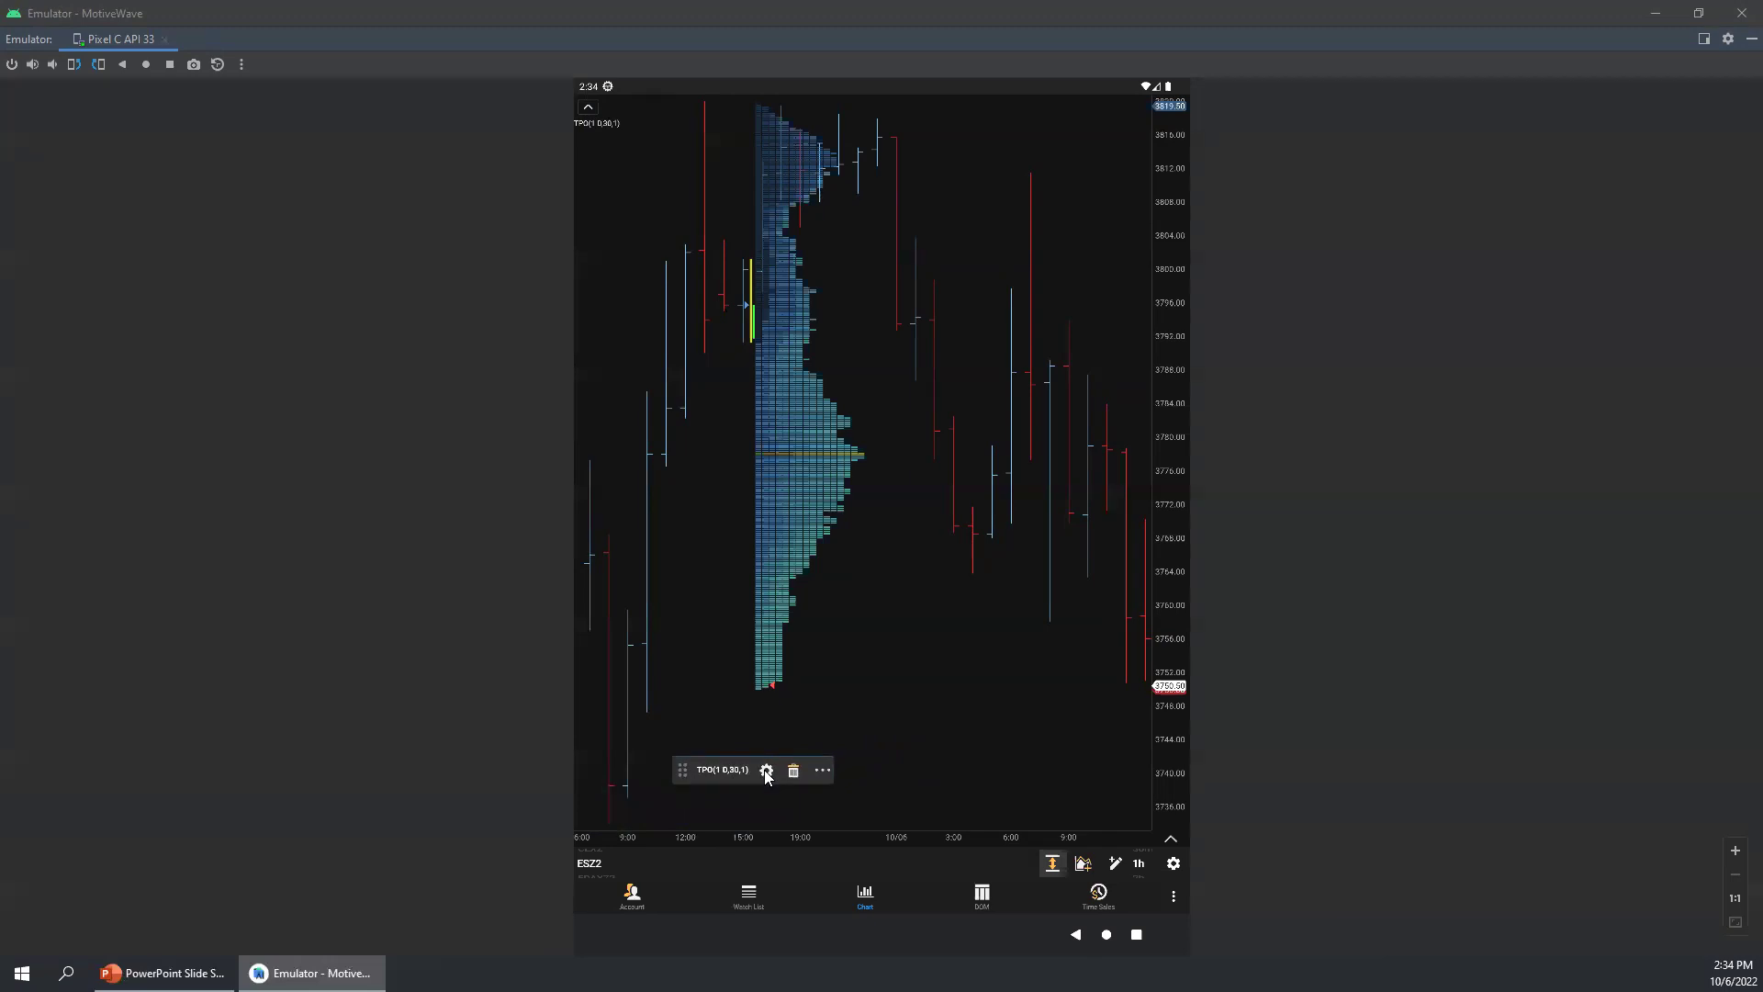
left_click(938, 740)
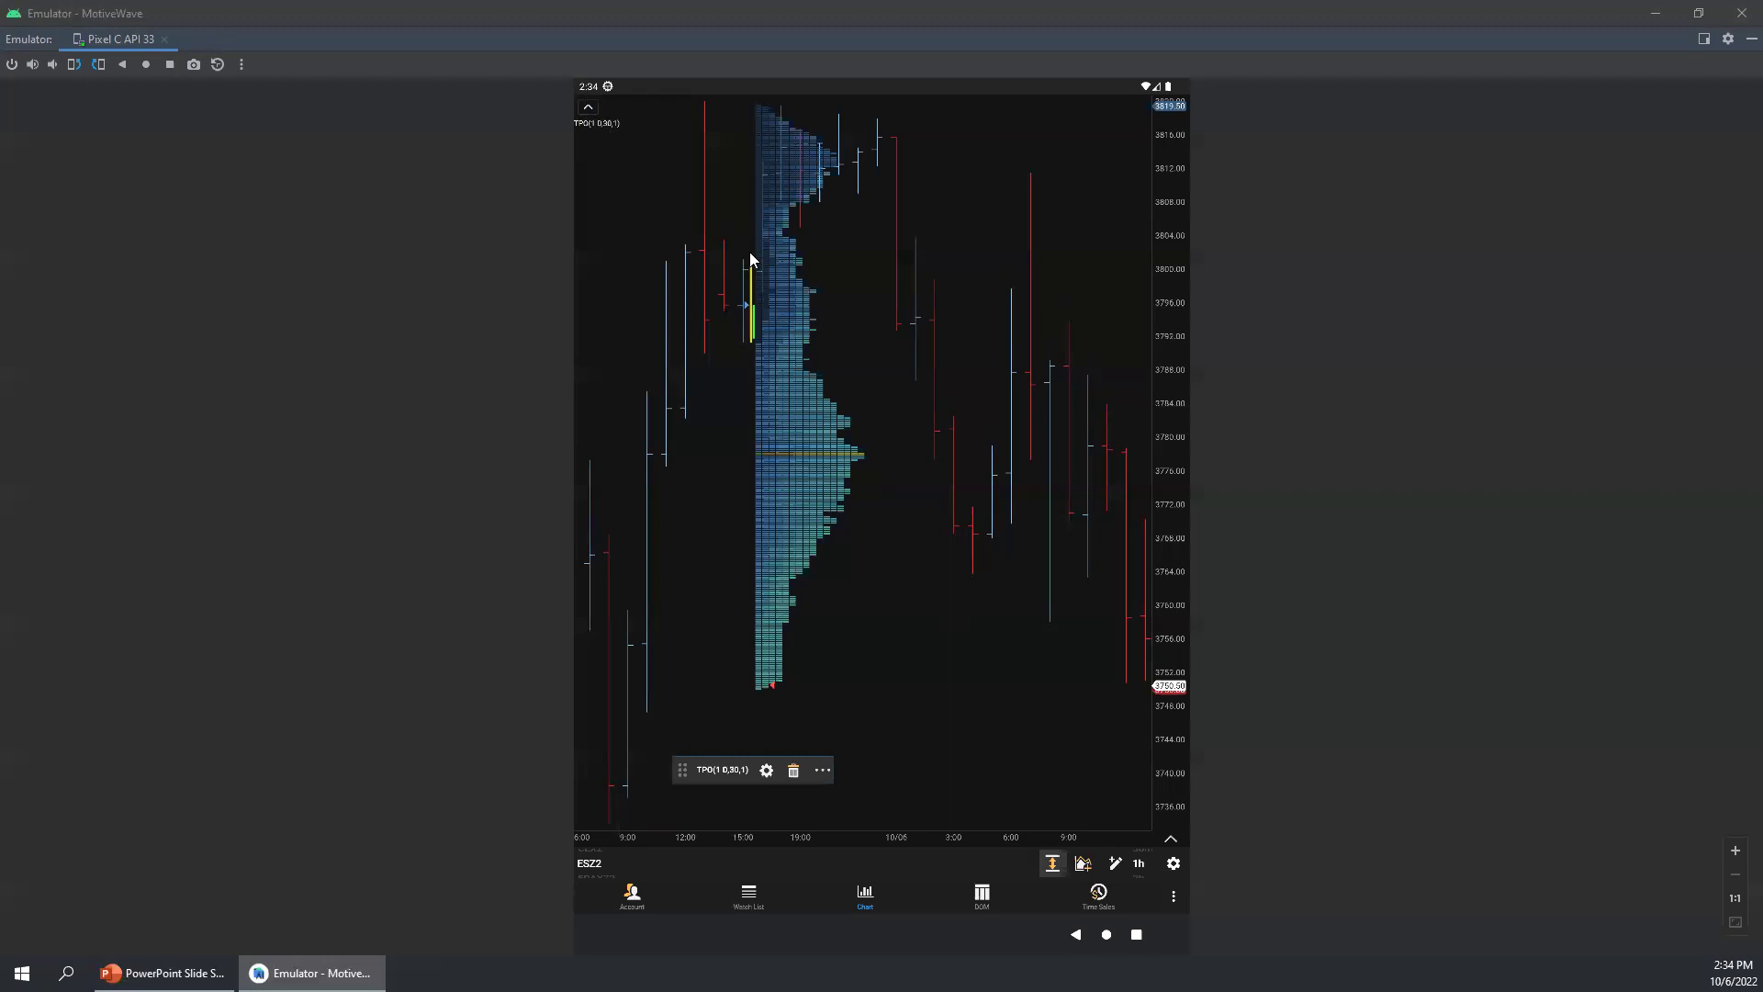
Step: Delete the TPO study from the 1-hour ESZ2 chart through the Object Viewer
left_click(863, 370)
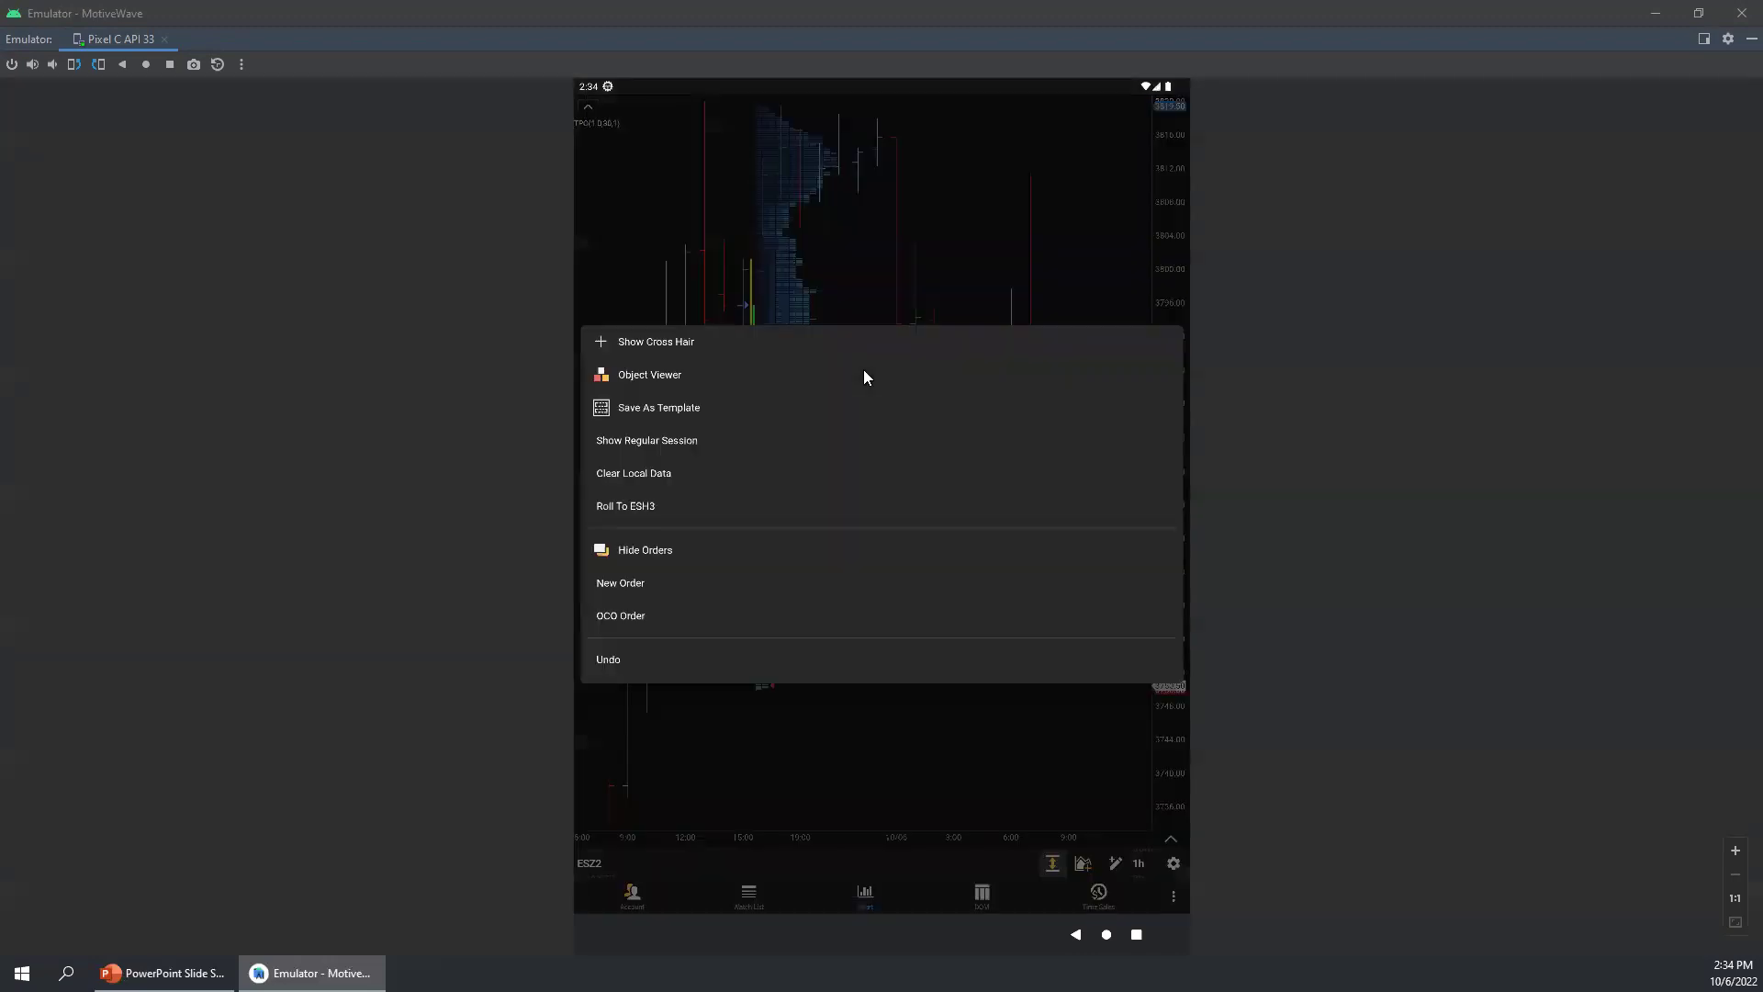
left_click(646, 377)
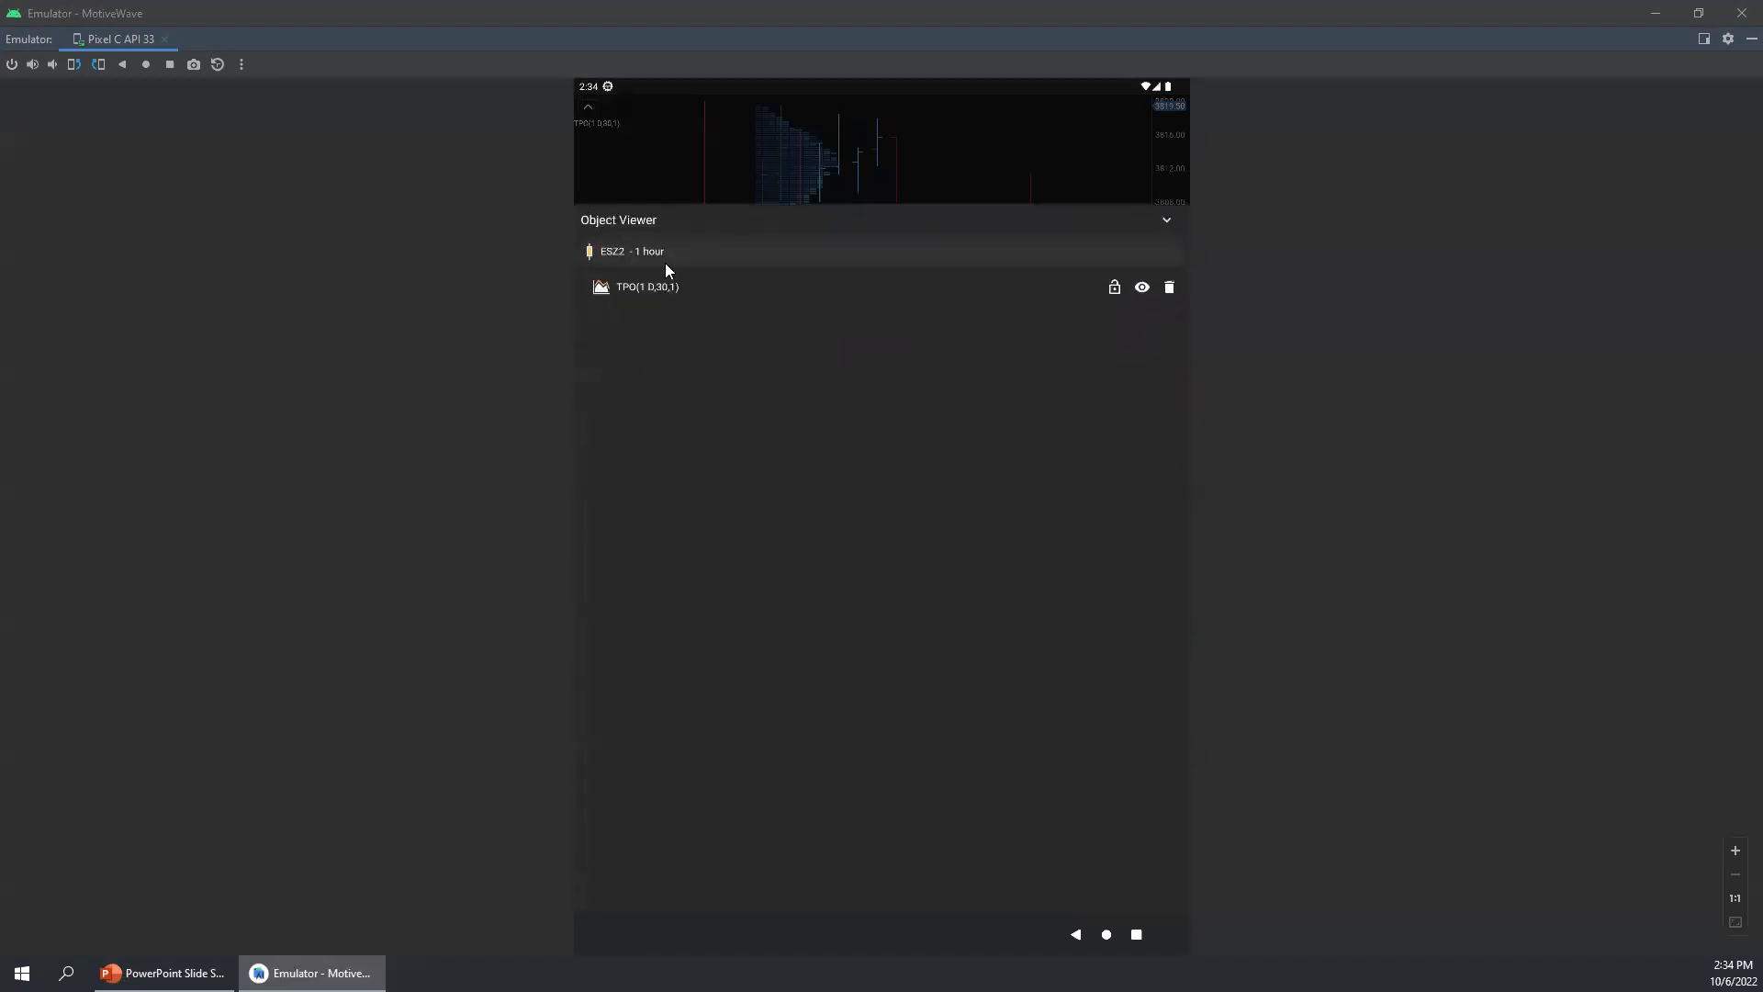
left_click(1169, 289)
left_click(1167, 219)
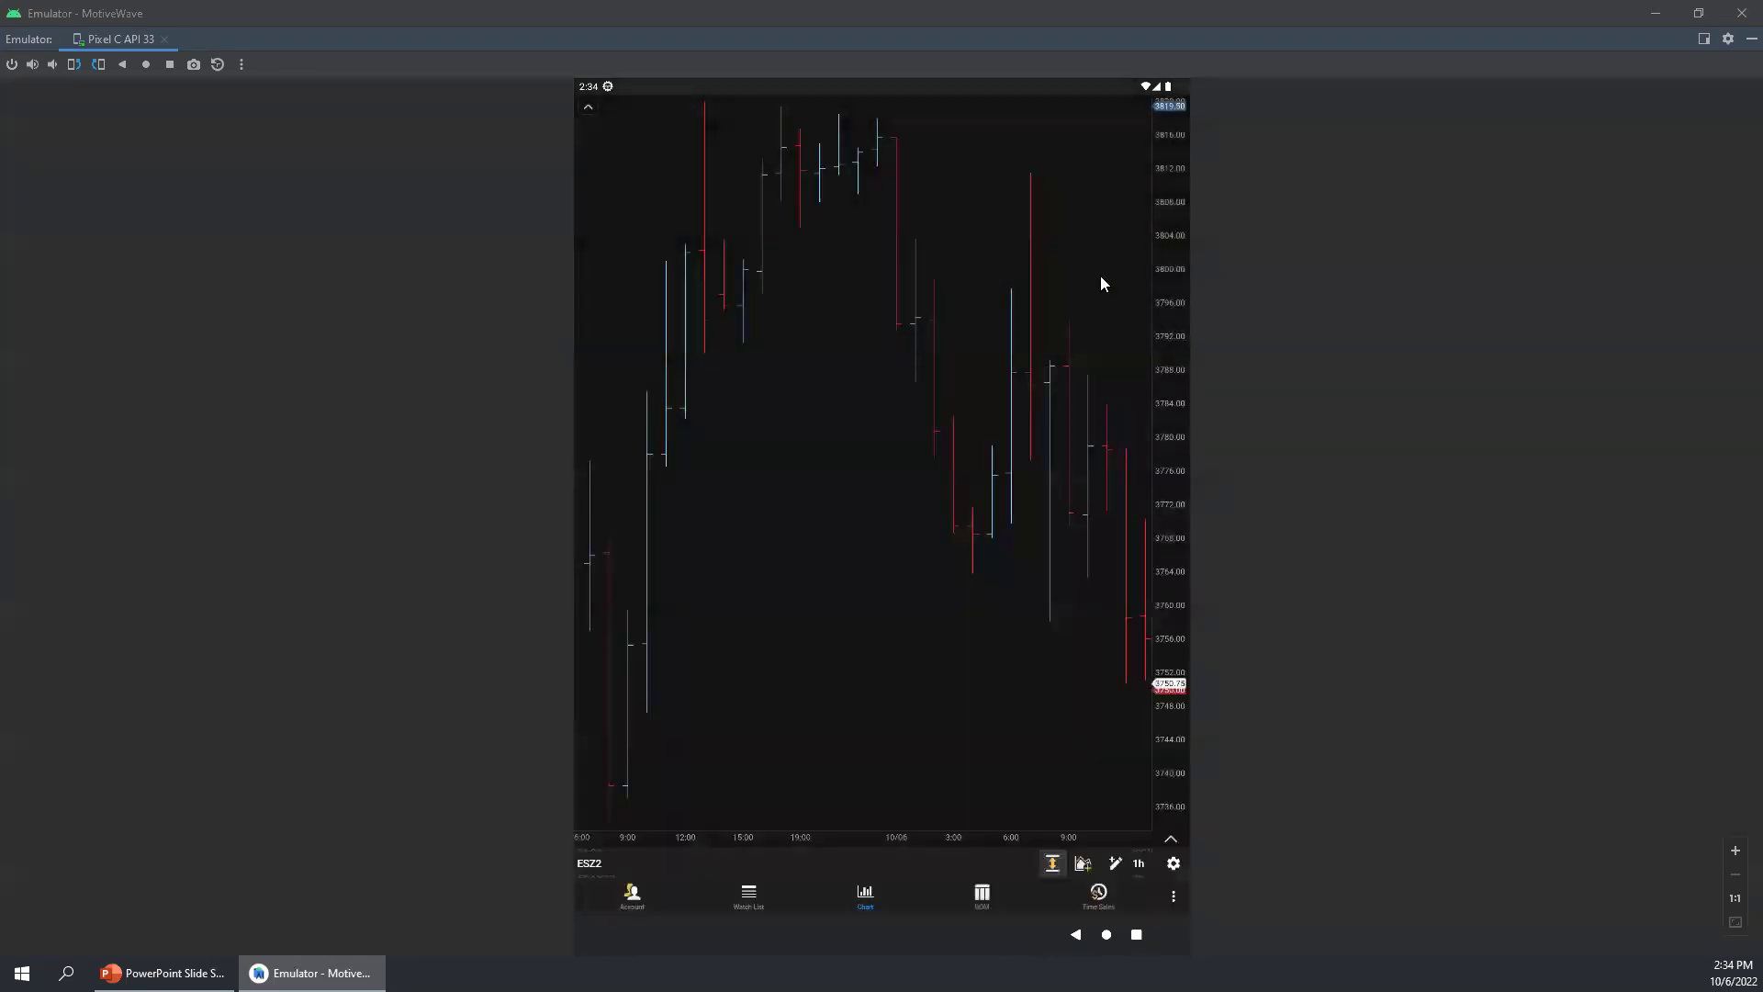
left_click_drag(964, 634, 858, 634)
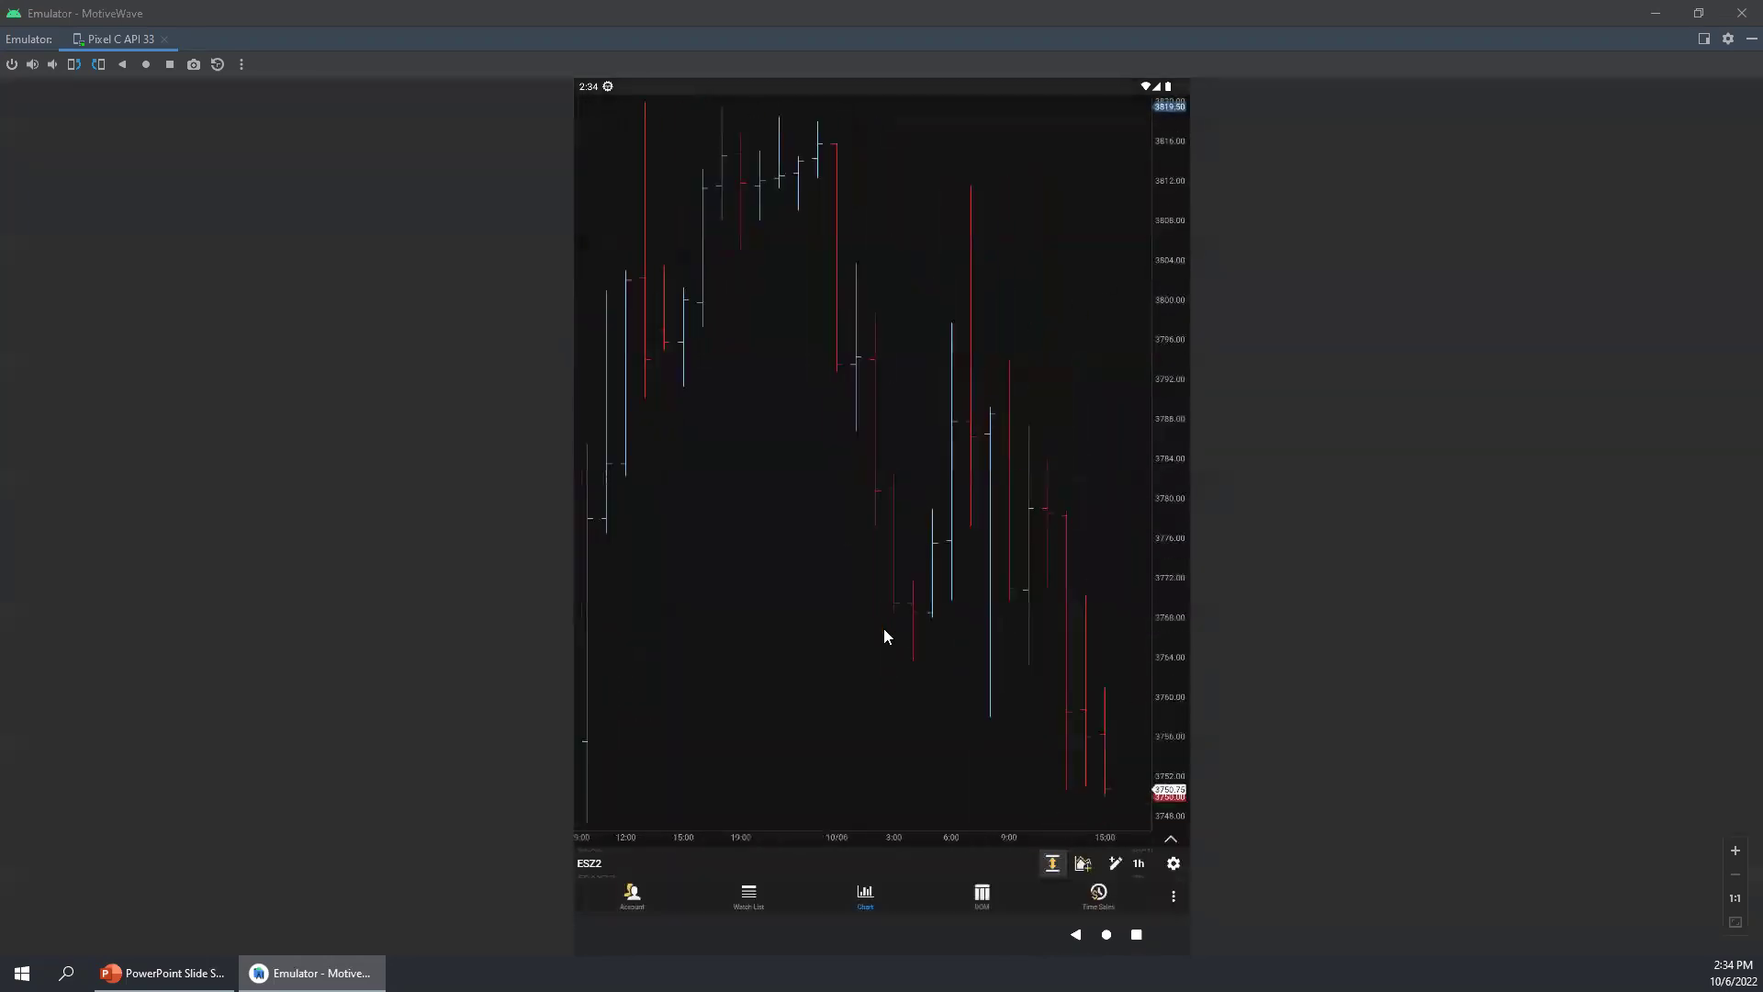